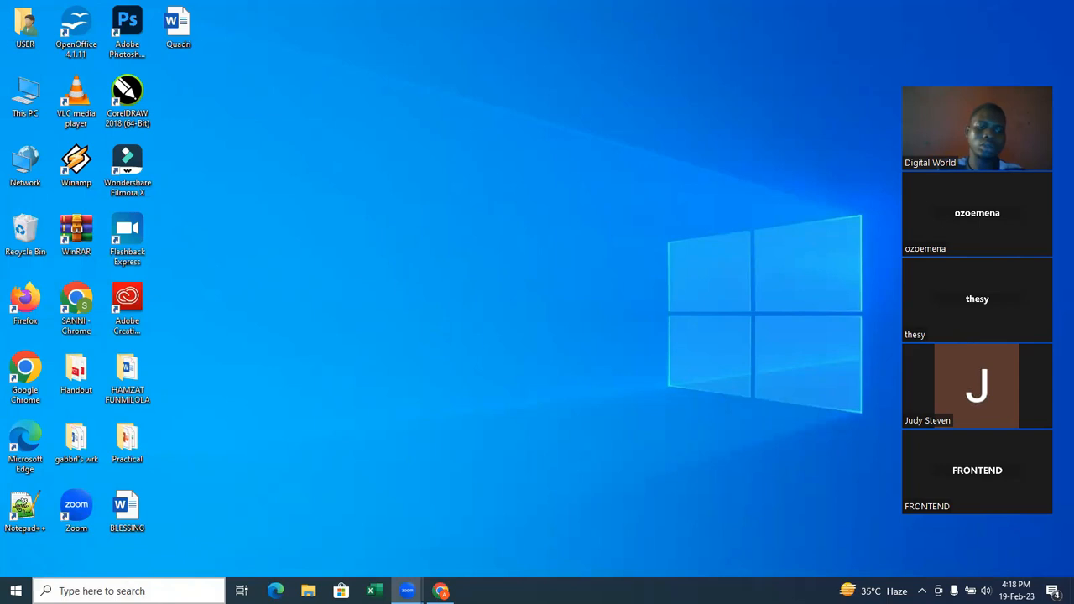
Launch Excel and open the recent workbook Orders from the Power Pivot folder.
type("exc")
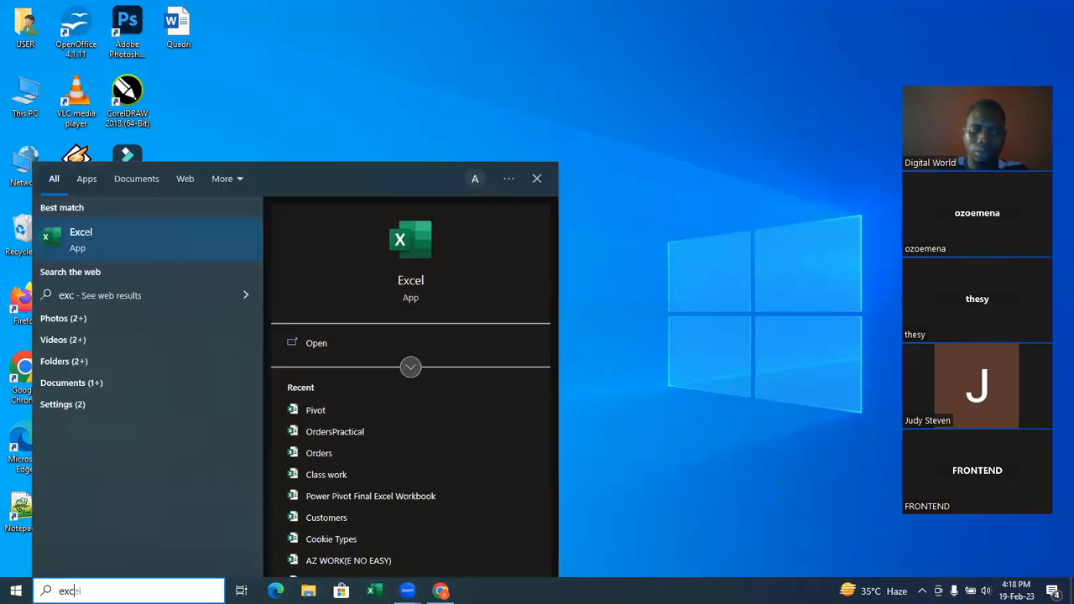
key("Return")
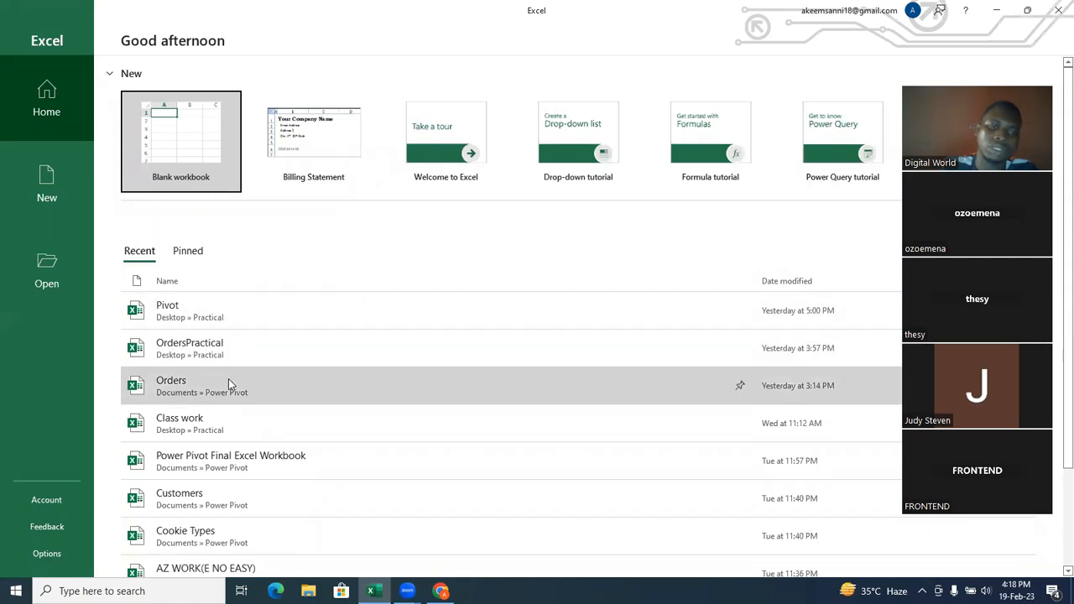
left_click(213, 386)
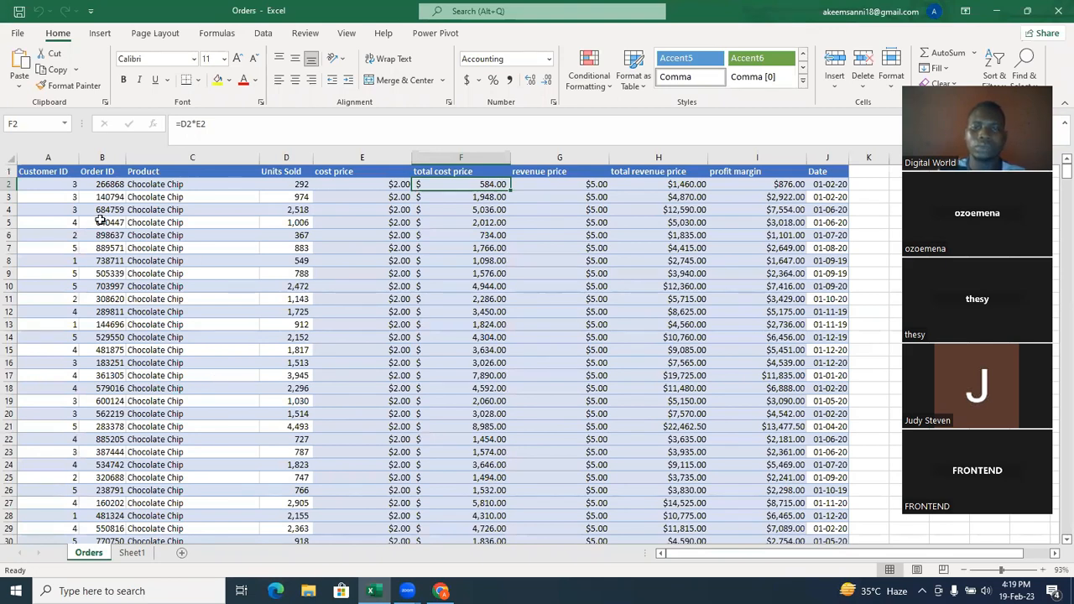
Clear the formats from the whole orders table, from the Customer ID header through the last row of the Date column.
left_click(39, 171)
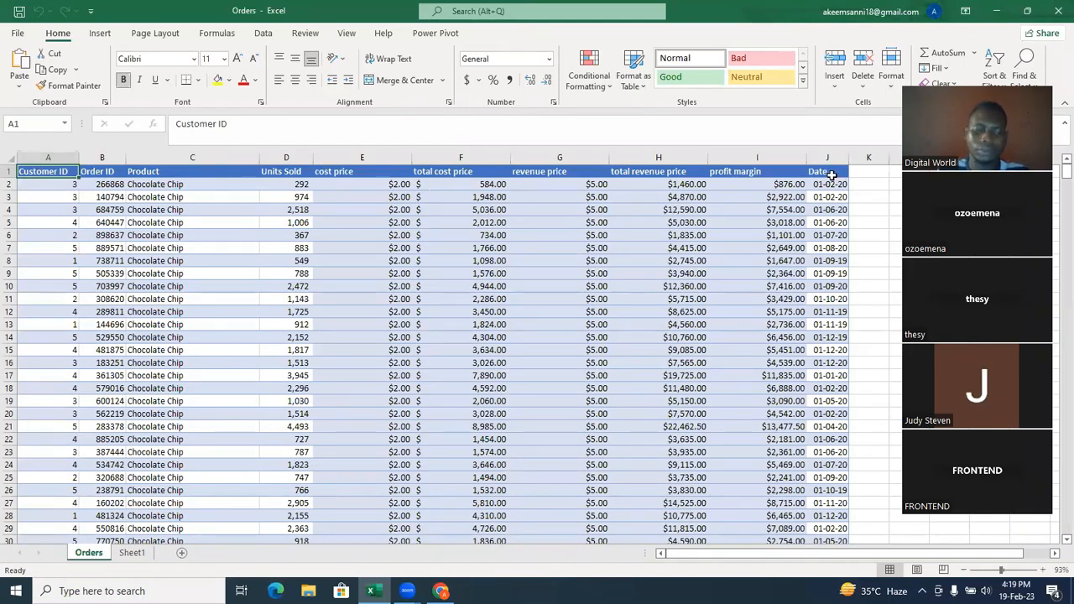
key("ctrl+shift+Right")
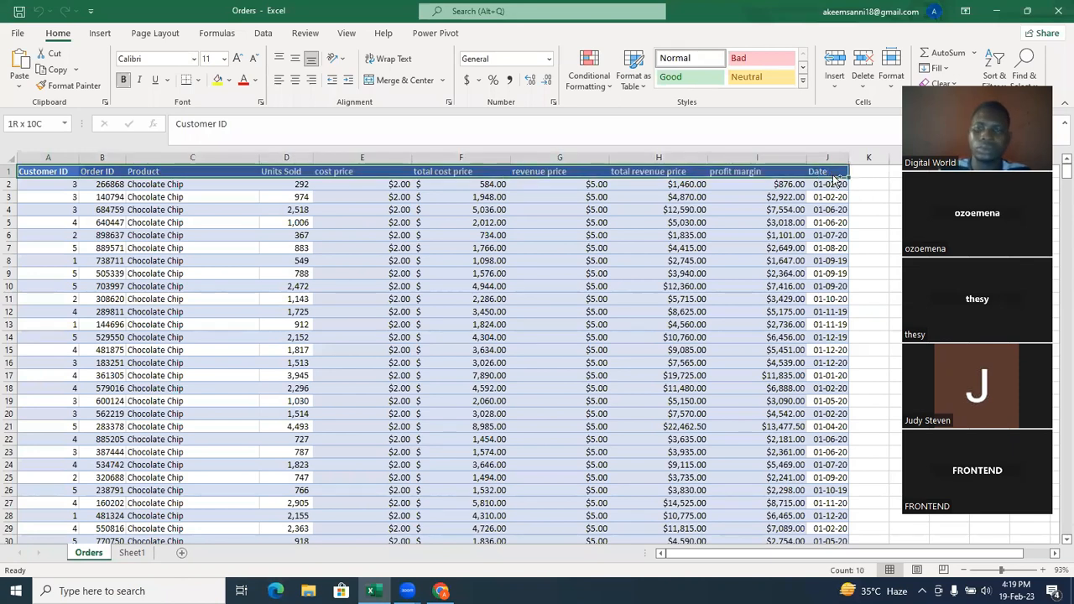
key("ctrl+shift+Down")
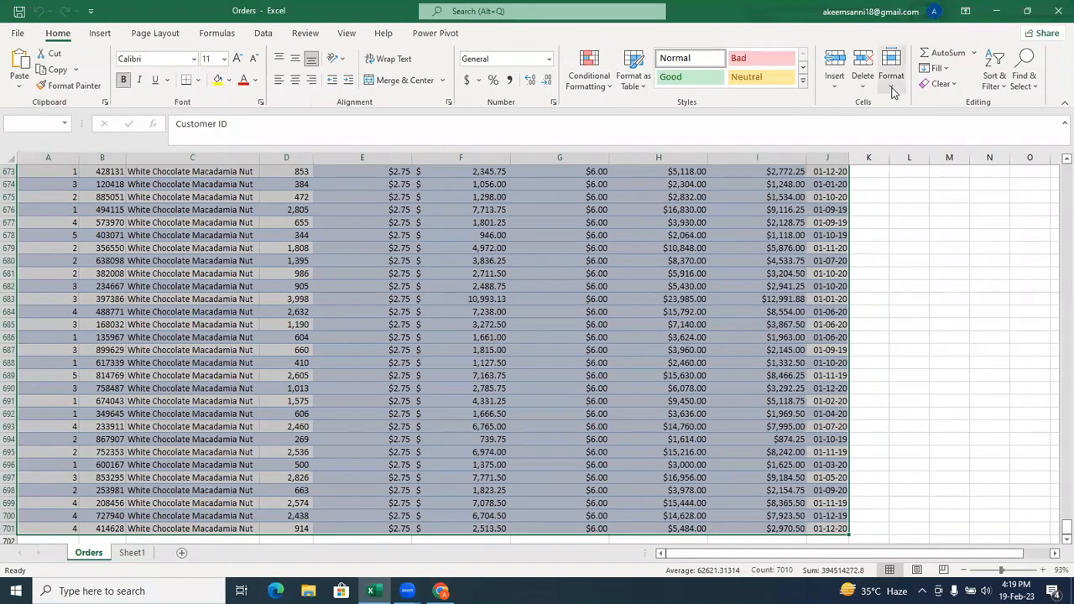
left_click(951, 87)
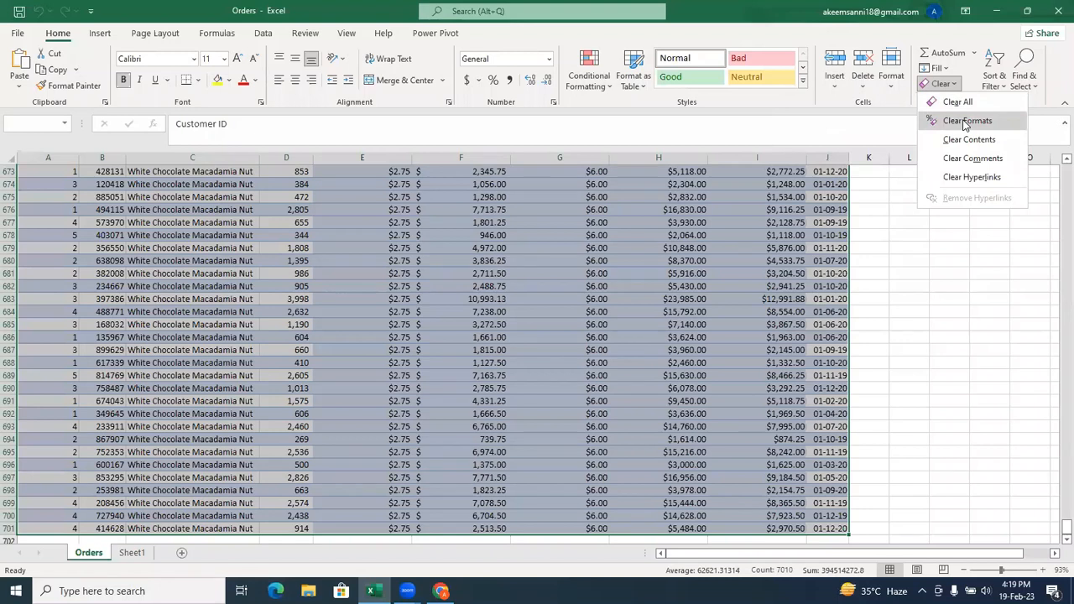
left_click(964, 121)
left_click(515, 239)
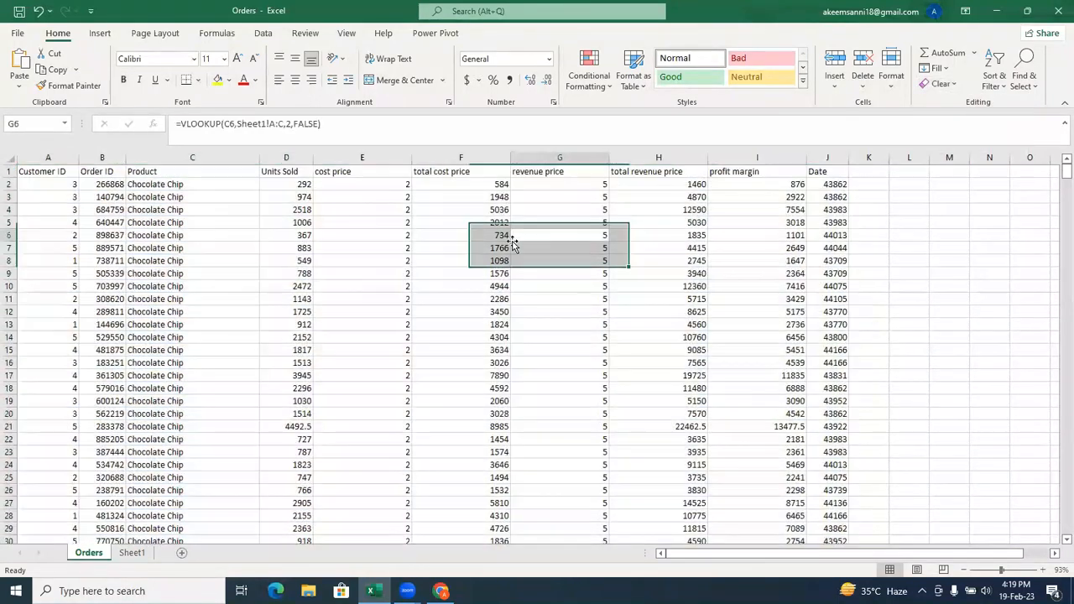
Make the header row bold, from Customer ID through Date.
left_click_drag(48, 172, 831, 171)
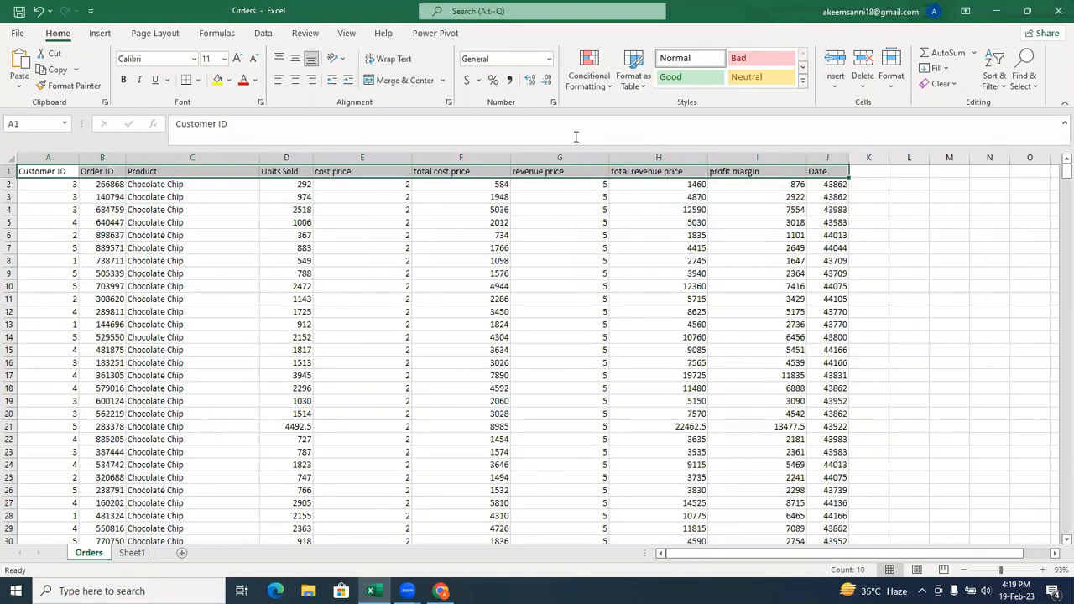
left_click(125, 81)
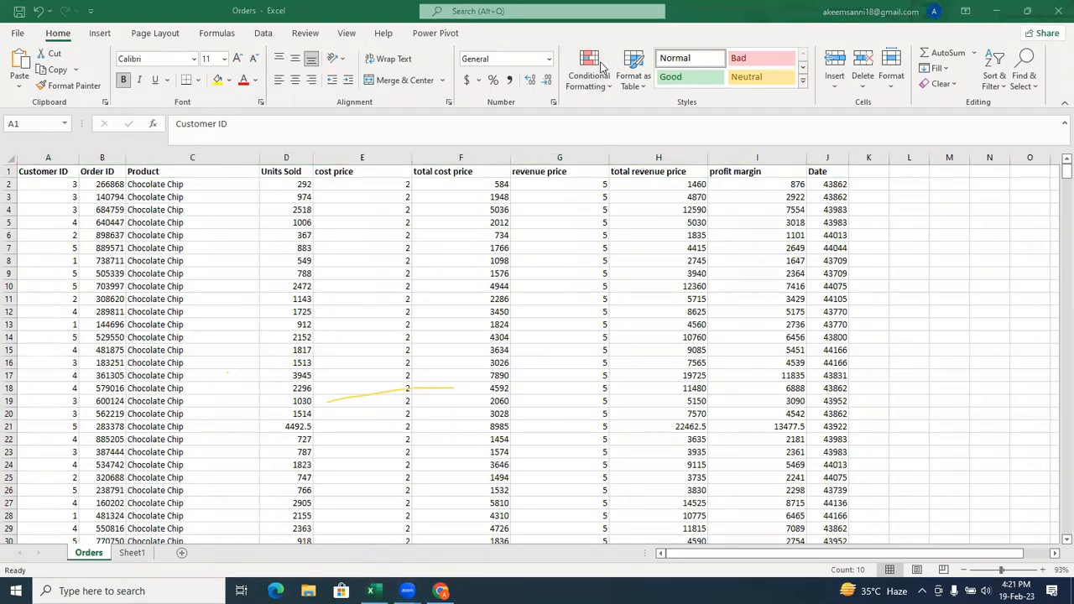
left_click(720, 109)
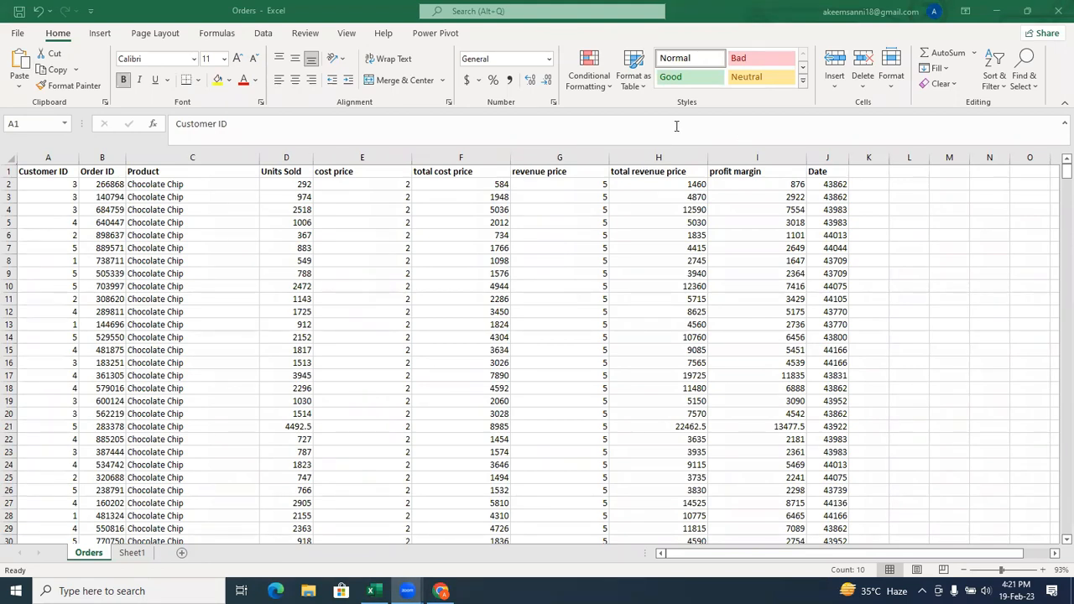
Examine the conditional formatting choices, including Highlight Cells Rules, Top/Bottom Rules, Data Bars and Color Scales.
left_click(599, 89)
left_click(601, 89)
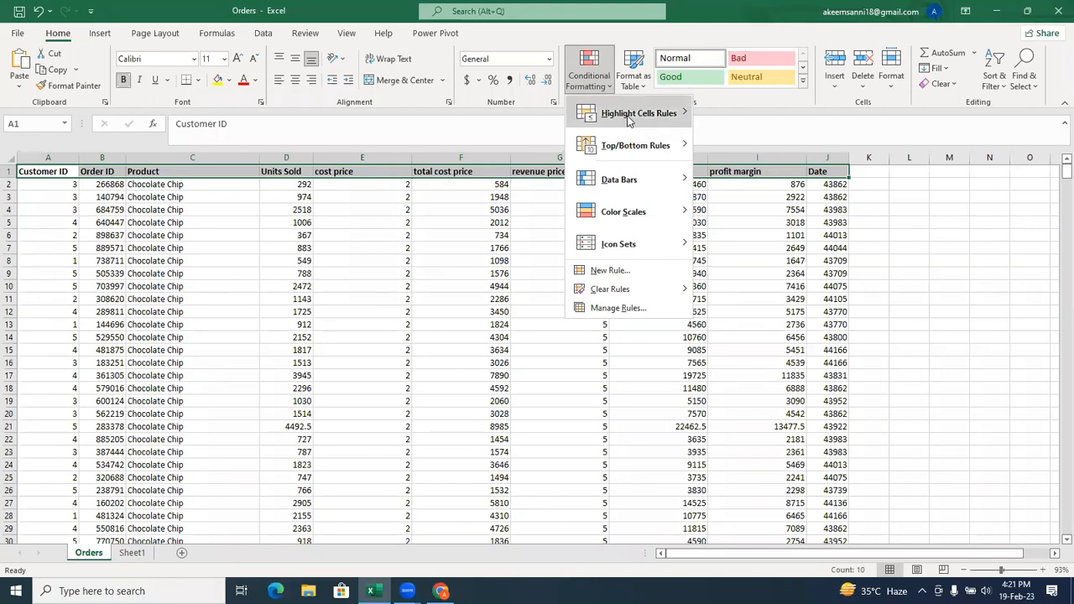
mouse_move(629, 120)
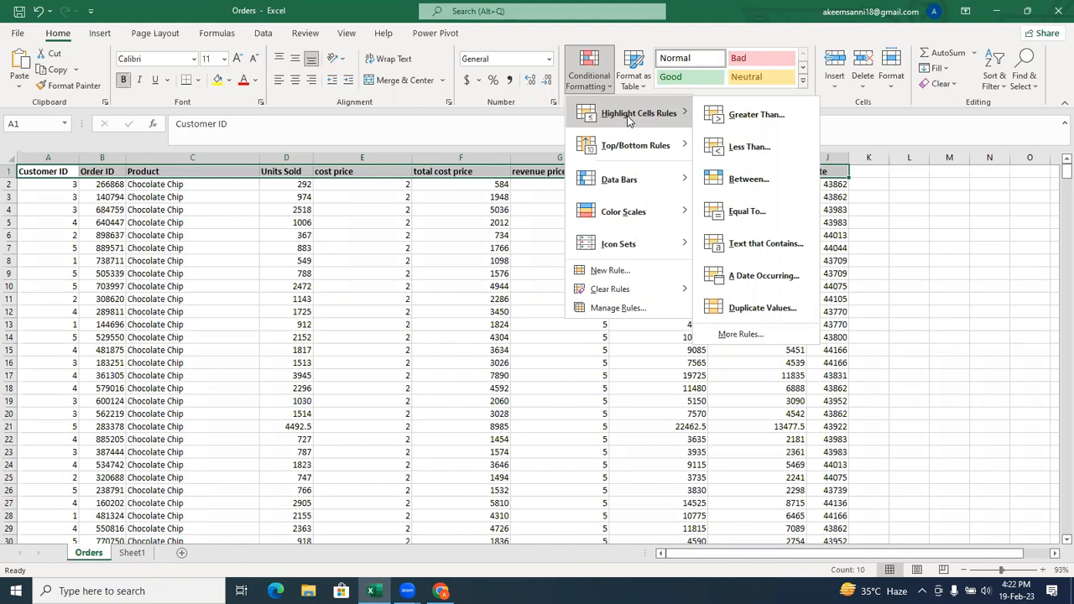
mouse_move(634, 146)
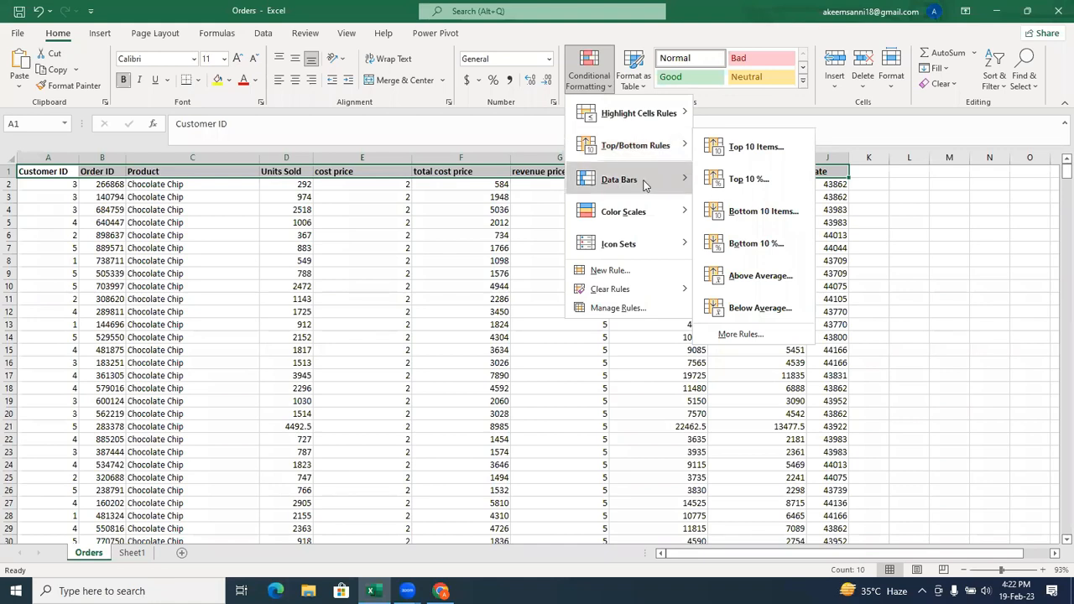
mouse_move(646, 186)
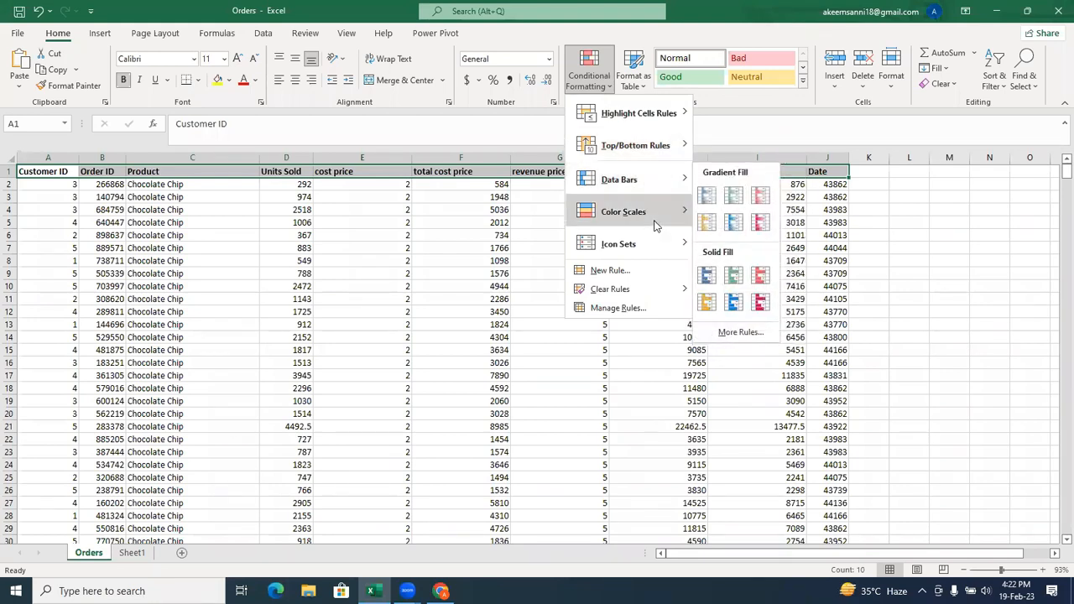
mouse_move(654, 224)
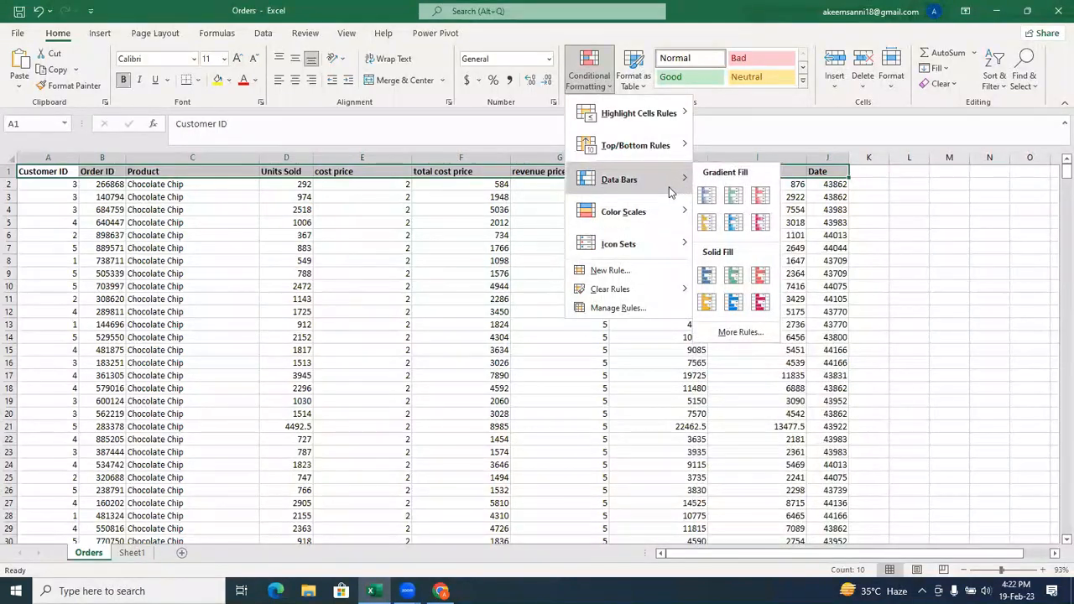
mouse_move(676, 115)
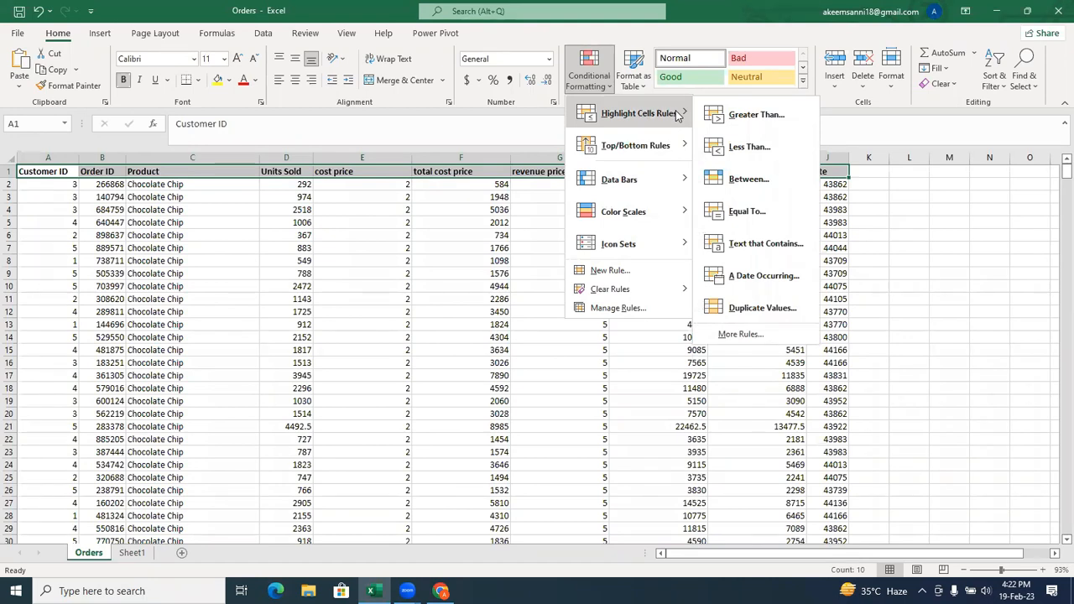
left_click(290, 162)
left_click(289, 159)
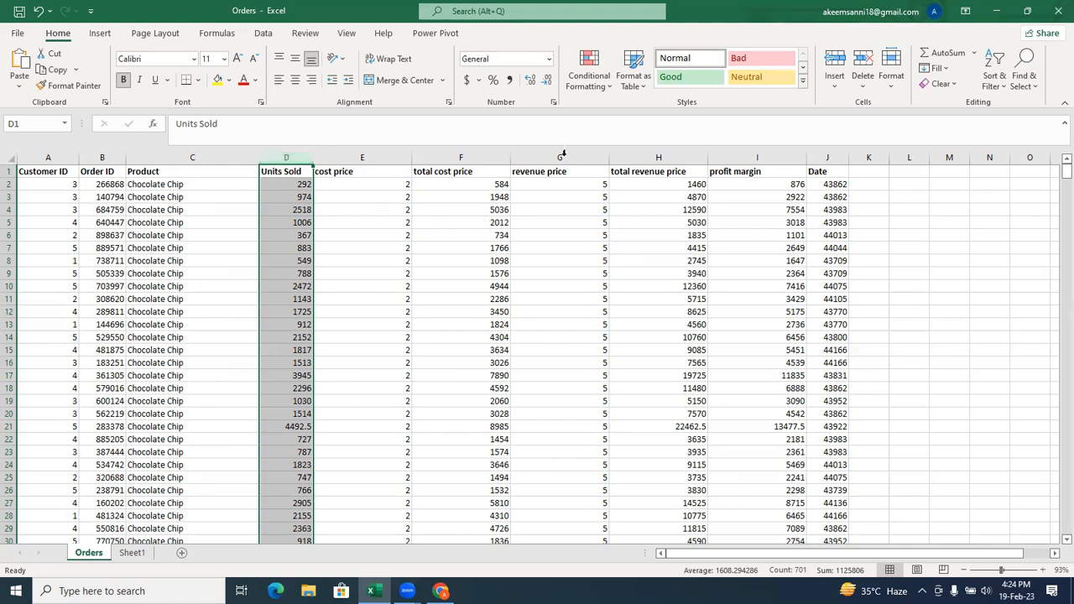
left_click(598, 87)
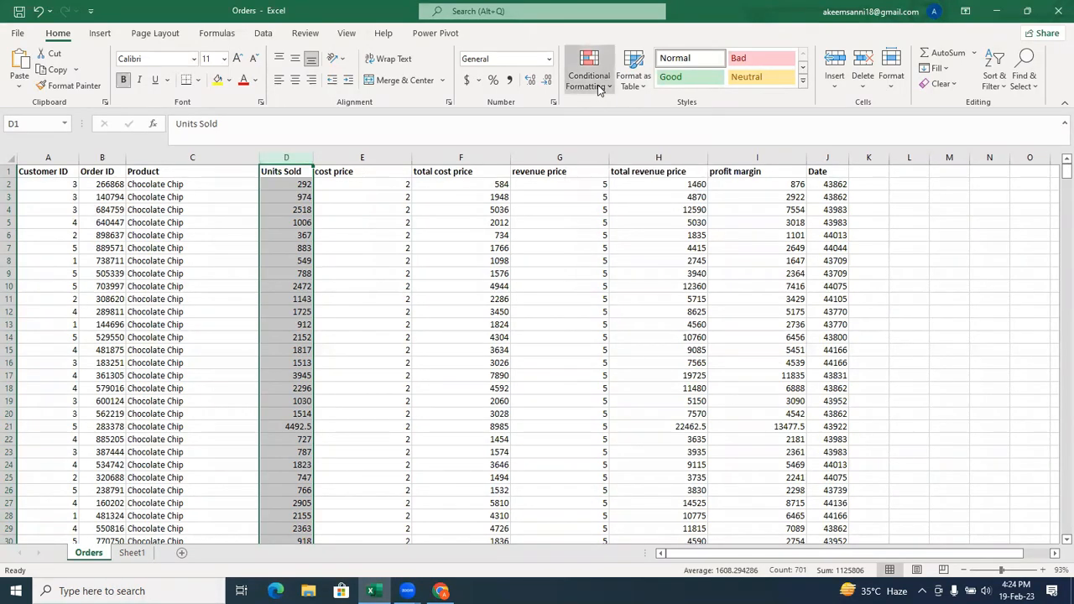
mouse_move(623, 117)
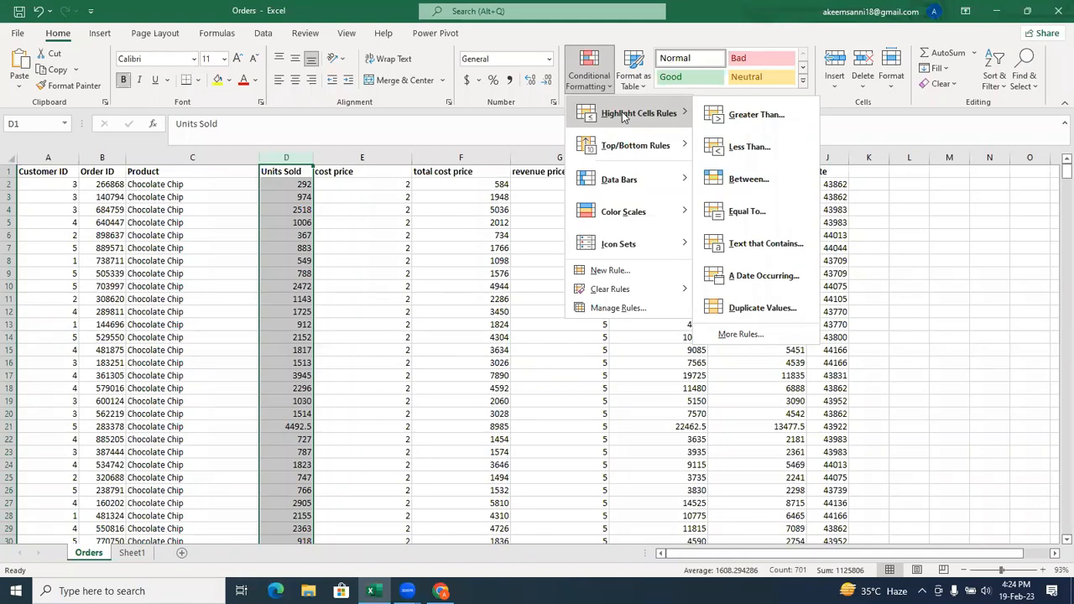
left_click(733, 118)
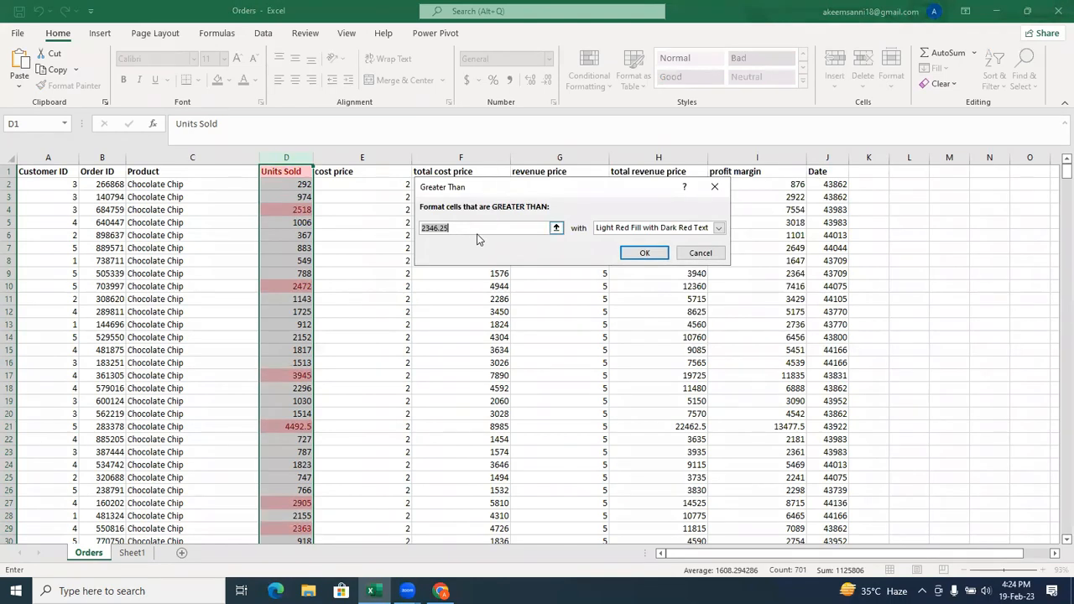
key("BackSpace")
type("400")
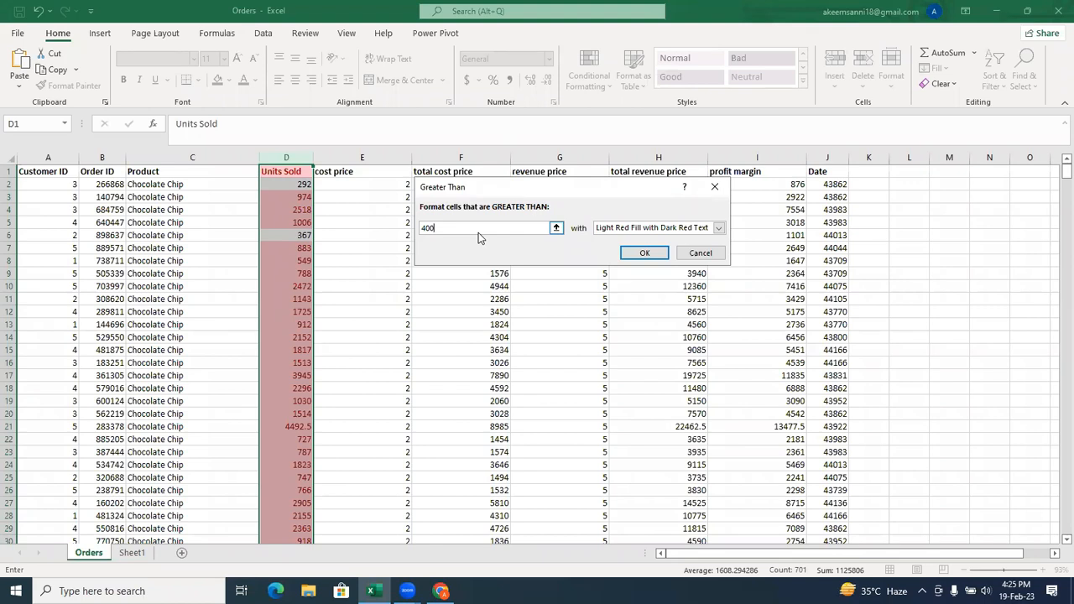
key("BackSpace")
key("BackSpace")
key("BackSpace")
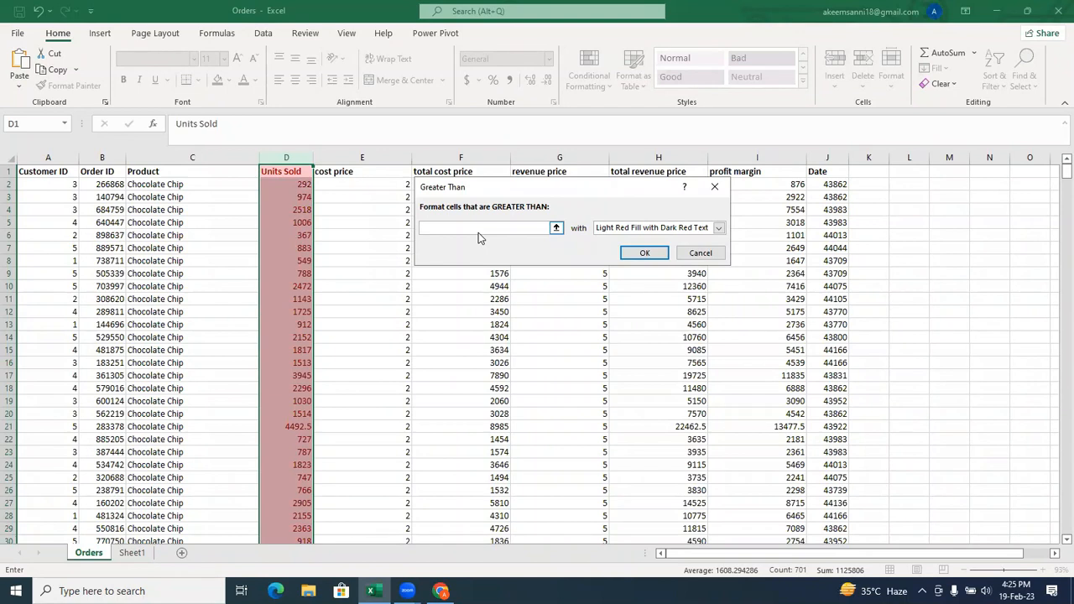
type("800")
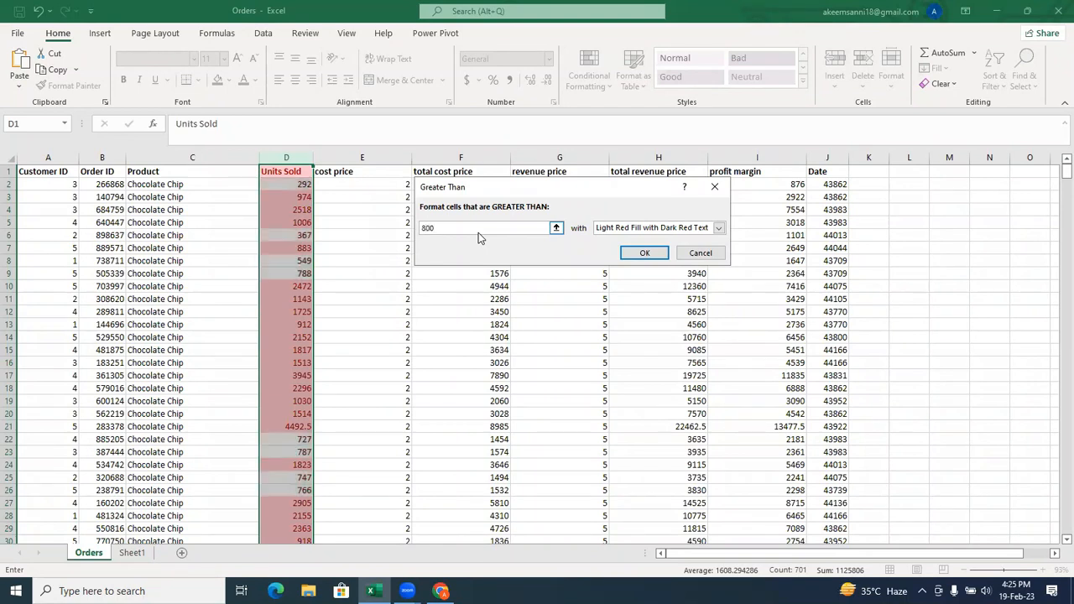
type("1000")
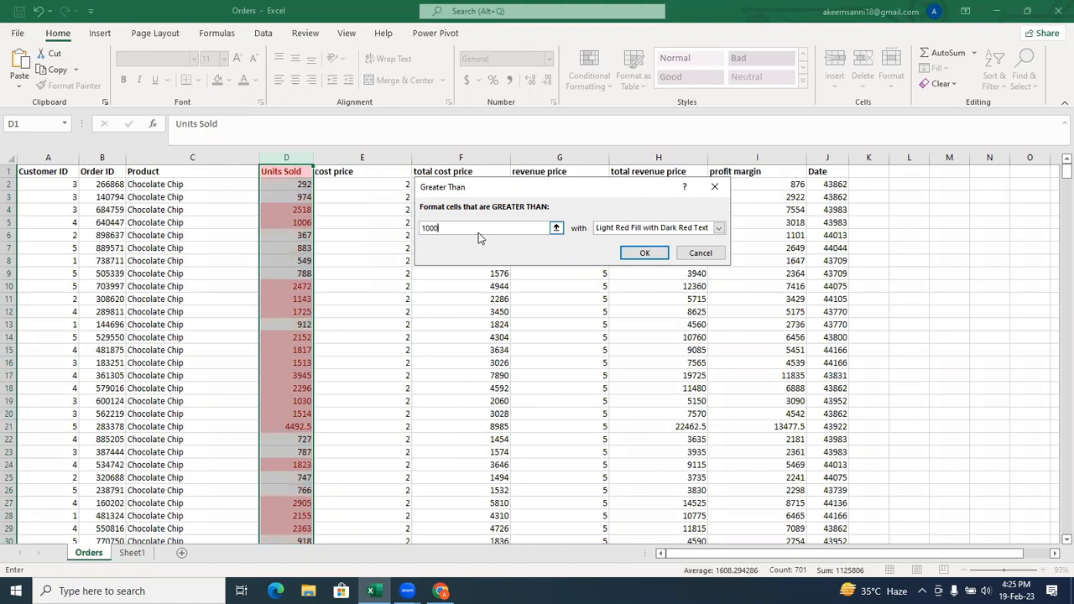
left_click(713, 185)
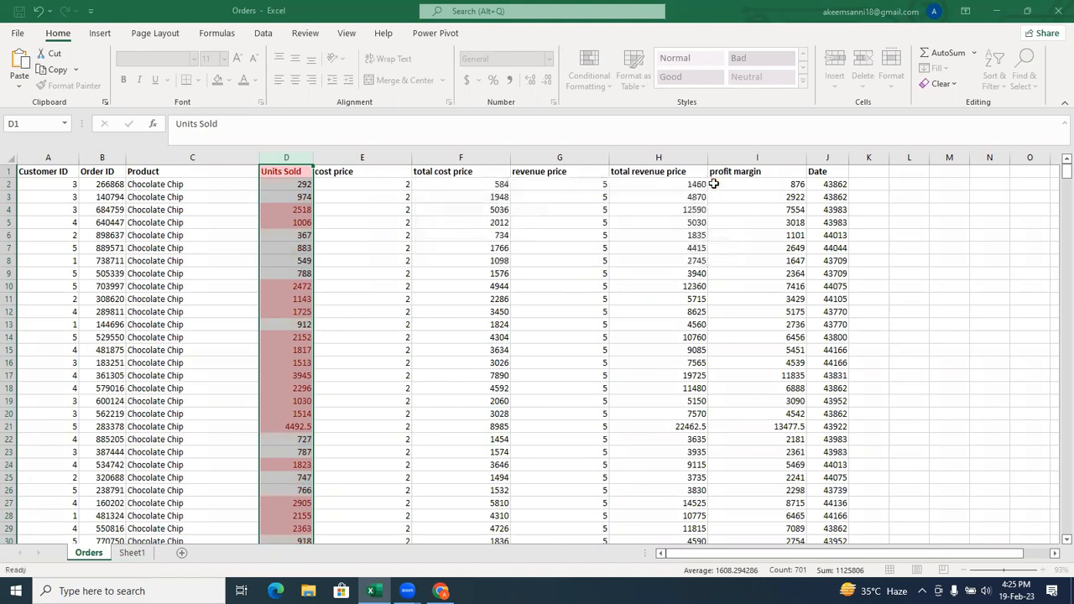
Start a Greater Than highlight rule on all Units Sold values below the header, with 1500 as the threshold.
left_click(290, 184)
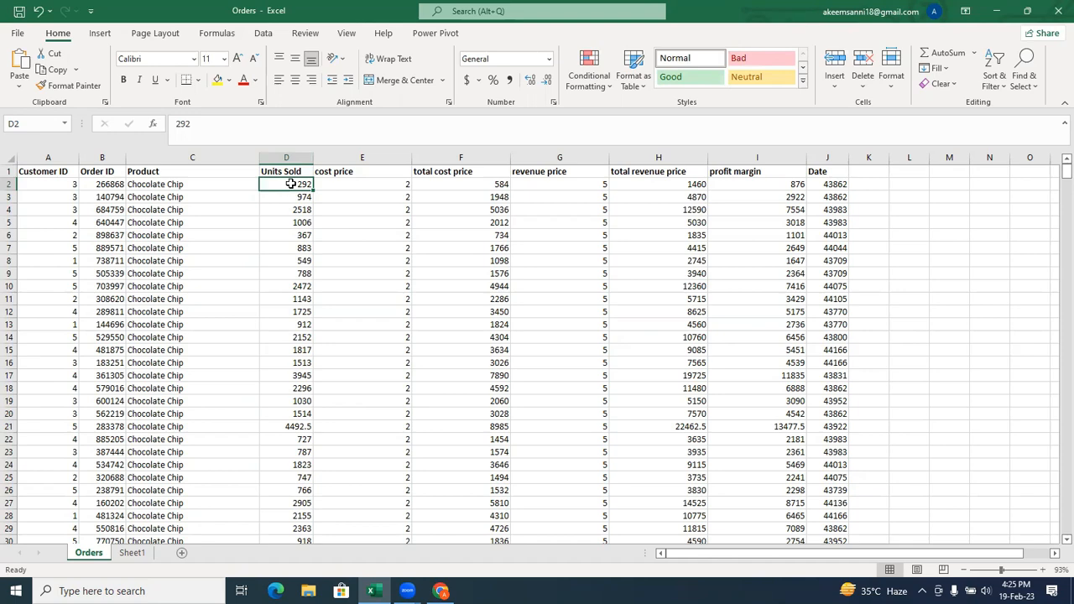
key("ctrl+shift+Down")
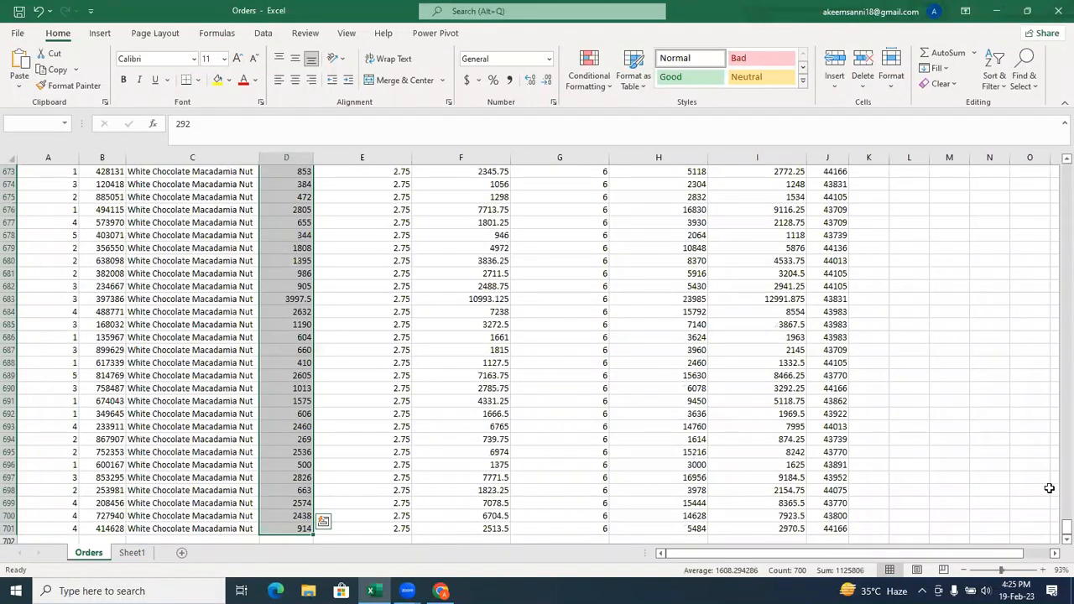
left_click_drag(1055, 527, 1055, 121)
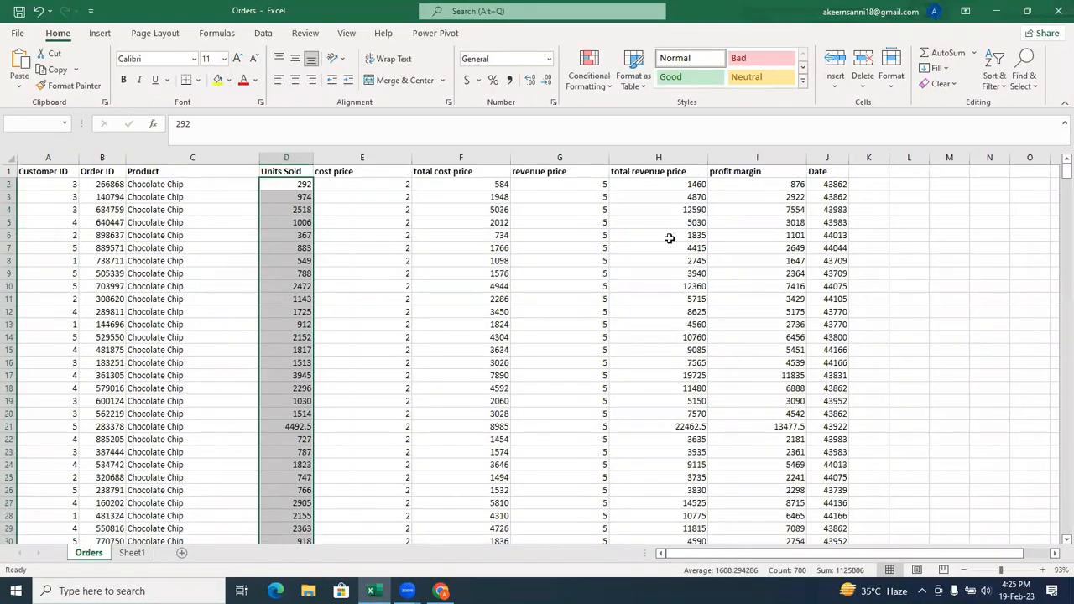
left_click(601, 93)
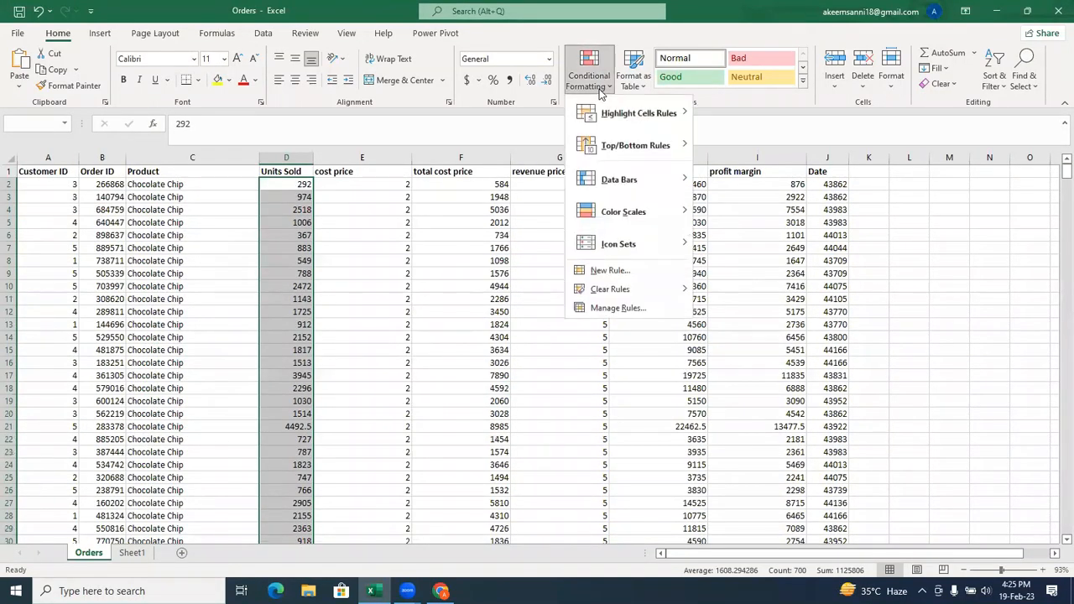
mouse_move(631, 116)
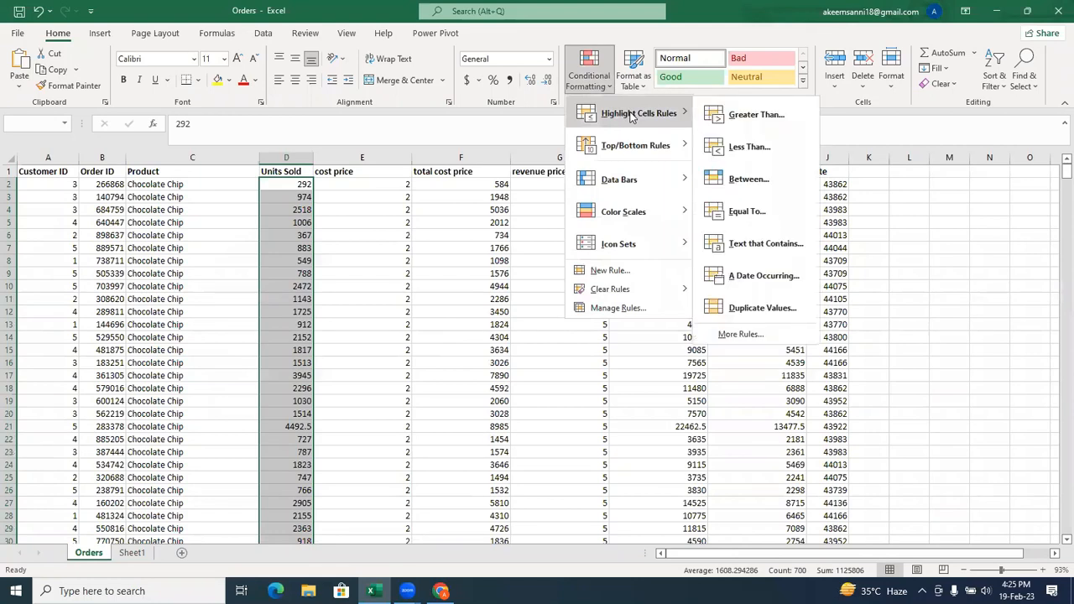
left_click(755, 115)
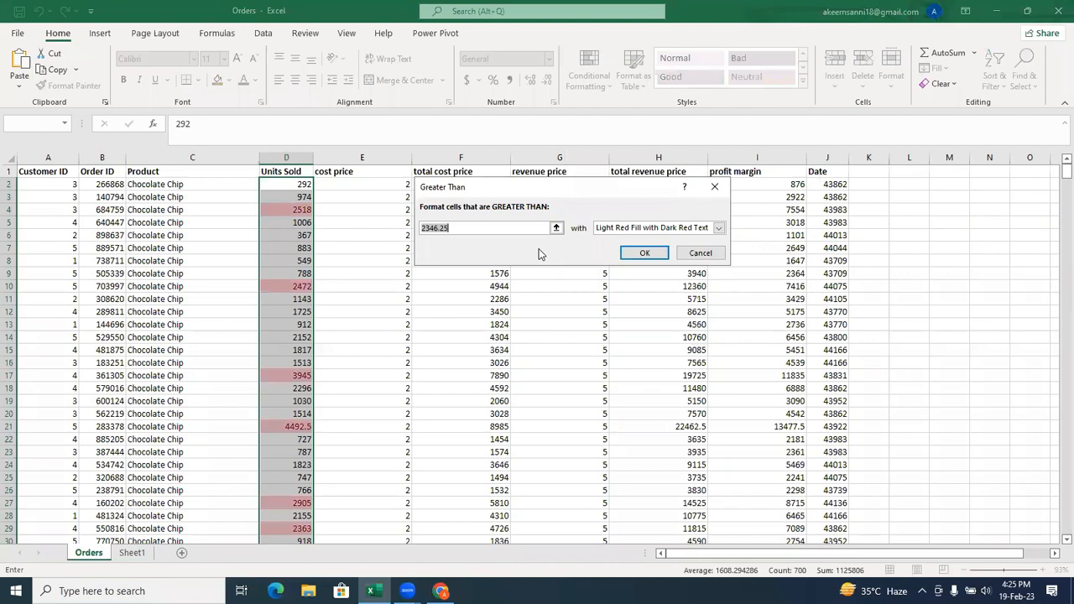
type("1500")
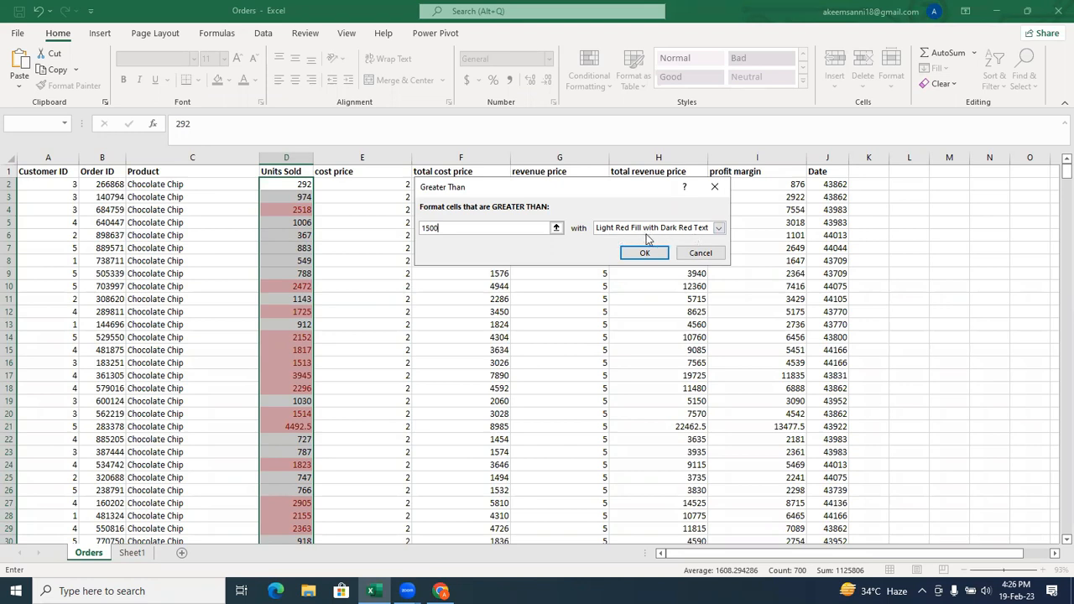
Try the Red Border format for the rule, and try a custom format with Blue, Accent 1, Darker 50% font colour.
left_click(717, 229)
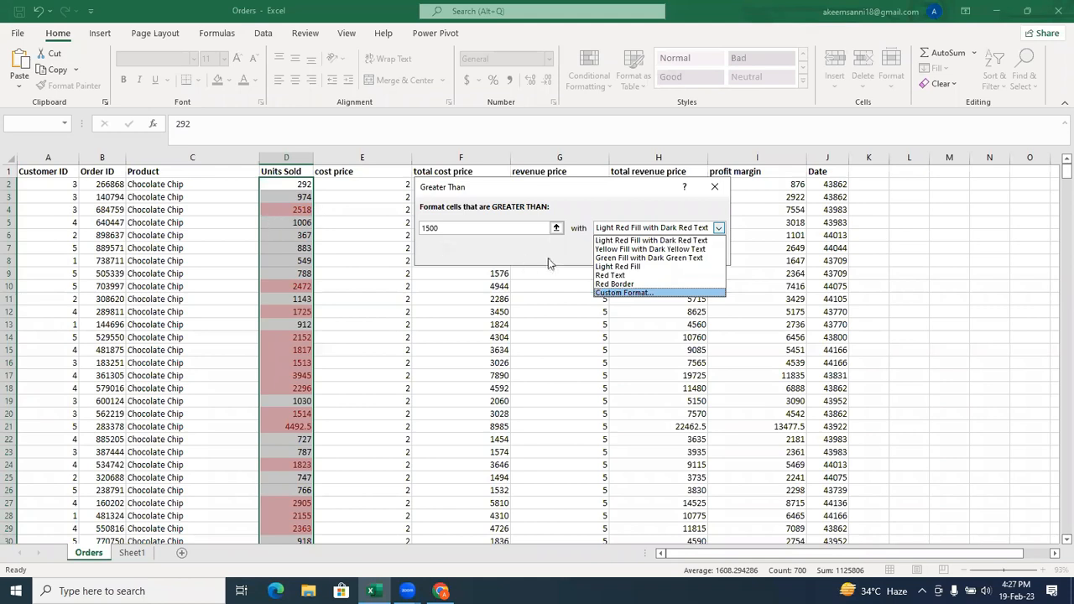
left_click(612, 284)
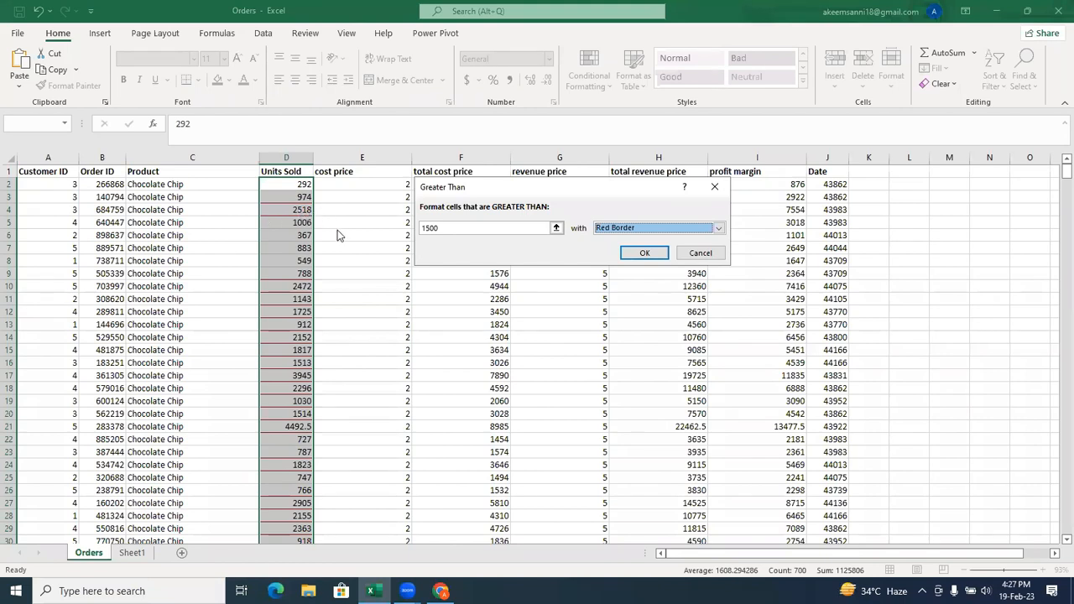
left_click(719, 229)
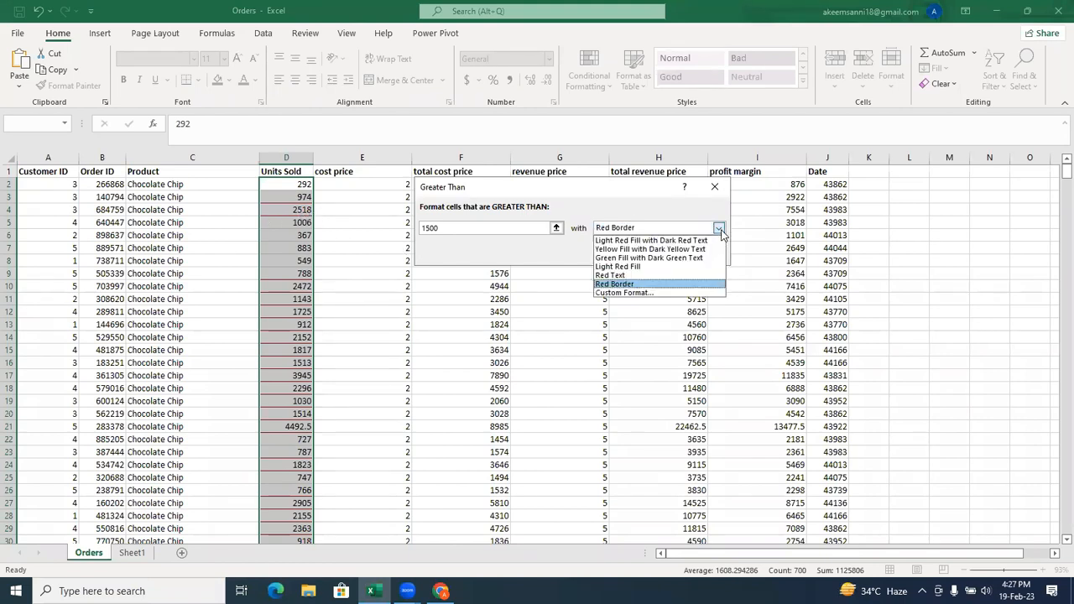
left_click(644, 294)
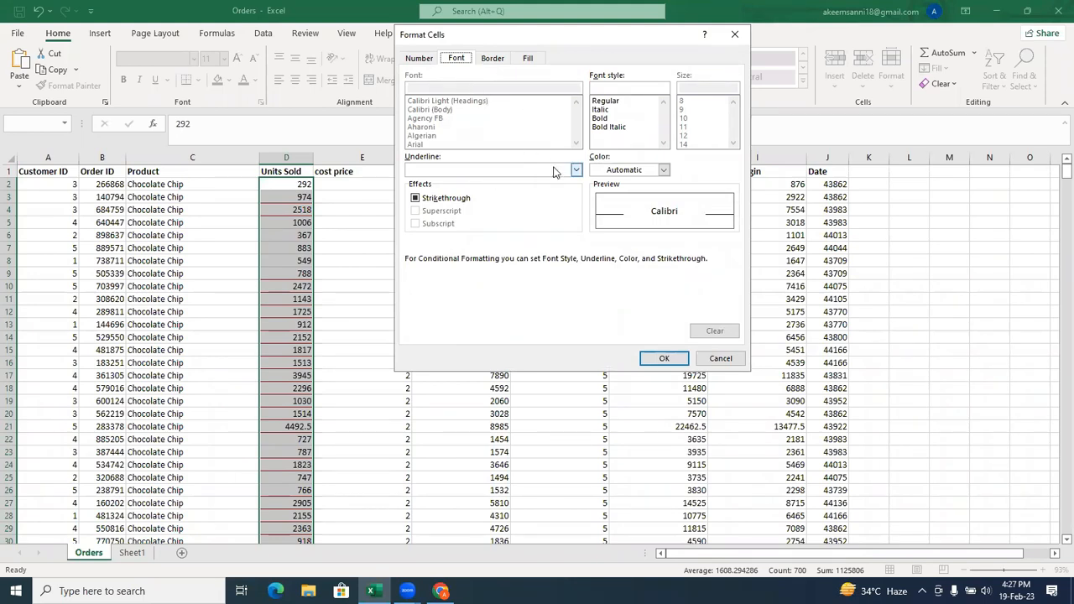
left_click(663, 170)
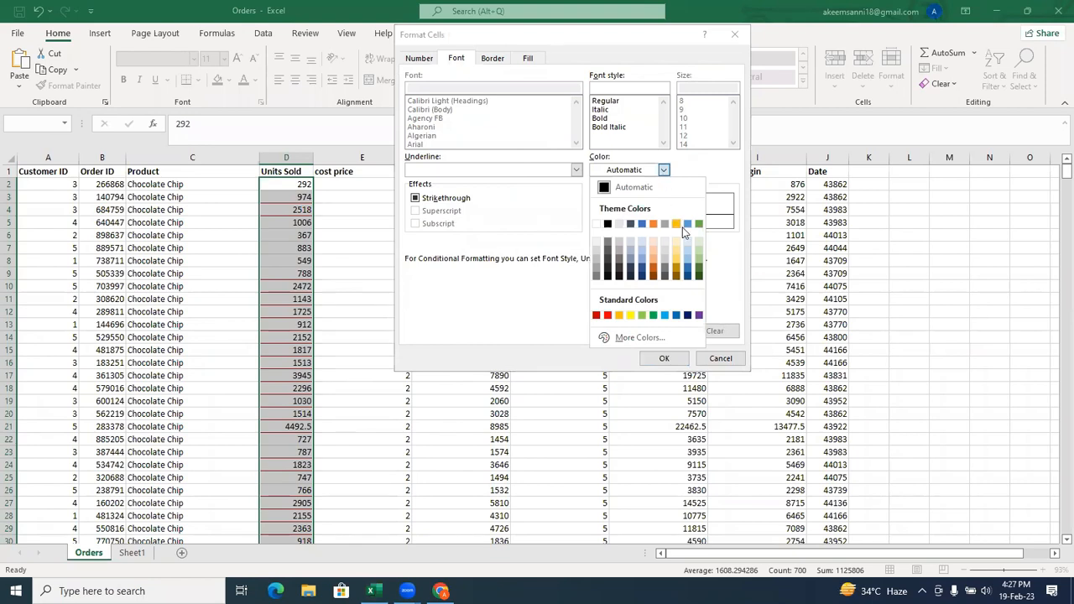
left_click(641, 276)
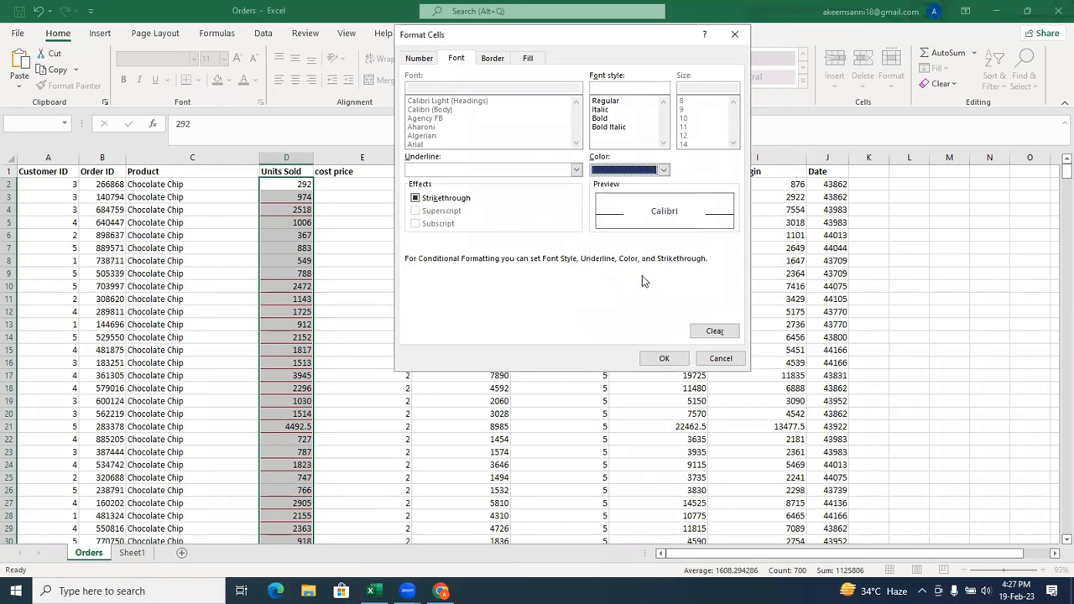
Examine the Border, Fill and Number options of the custom format, and discard the custom format.
left_click(498, 61)
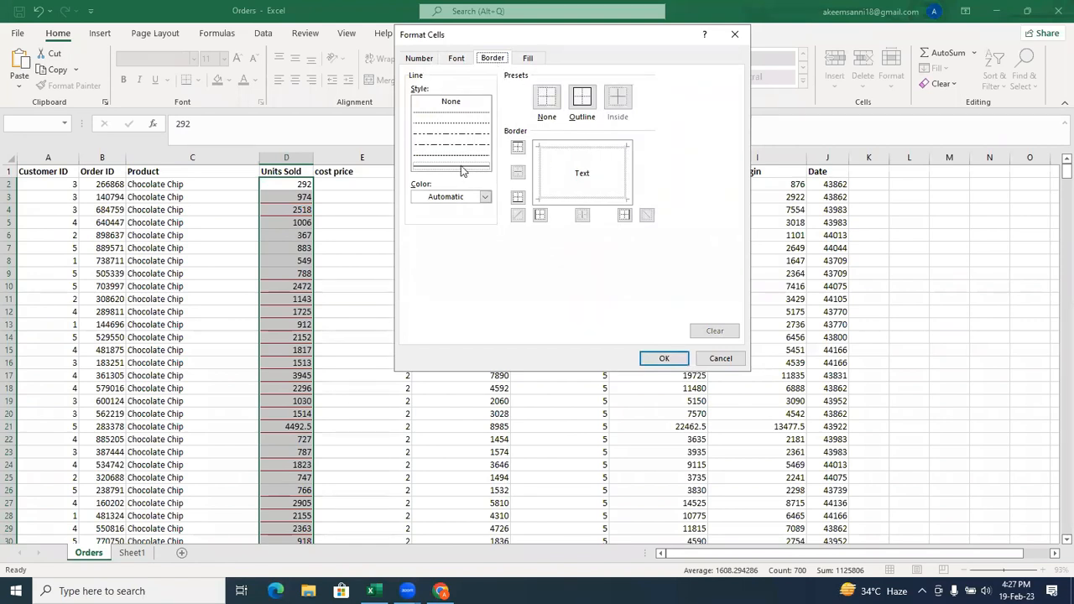
left_click(530, 60)
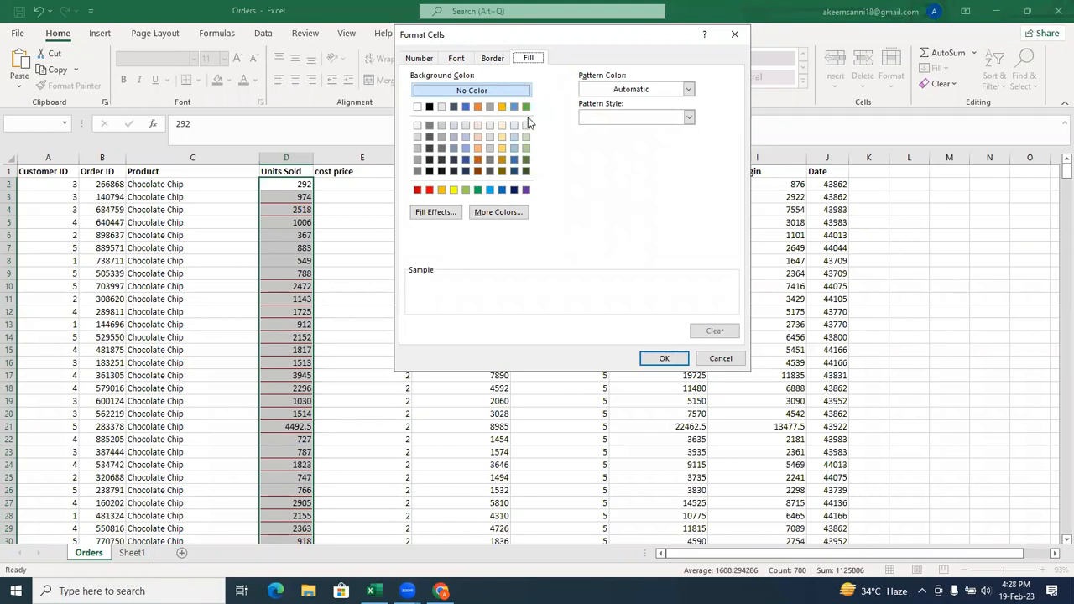
left_click(455, 63)
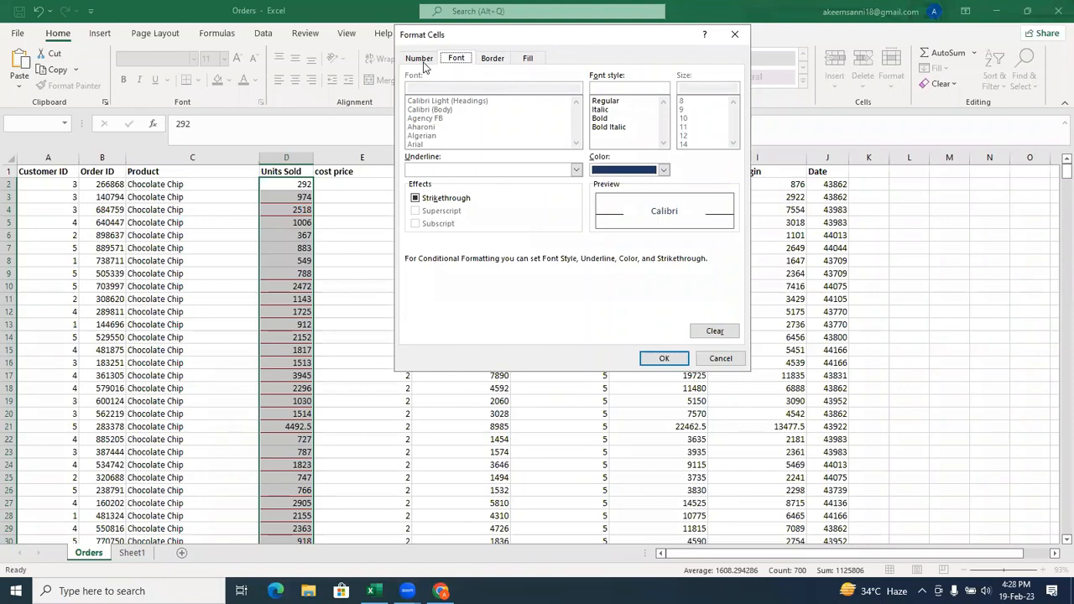
left_click(421, 60)
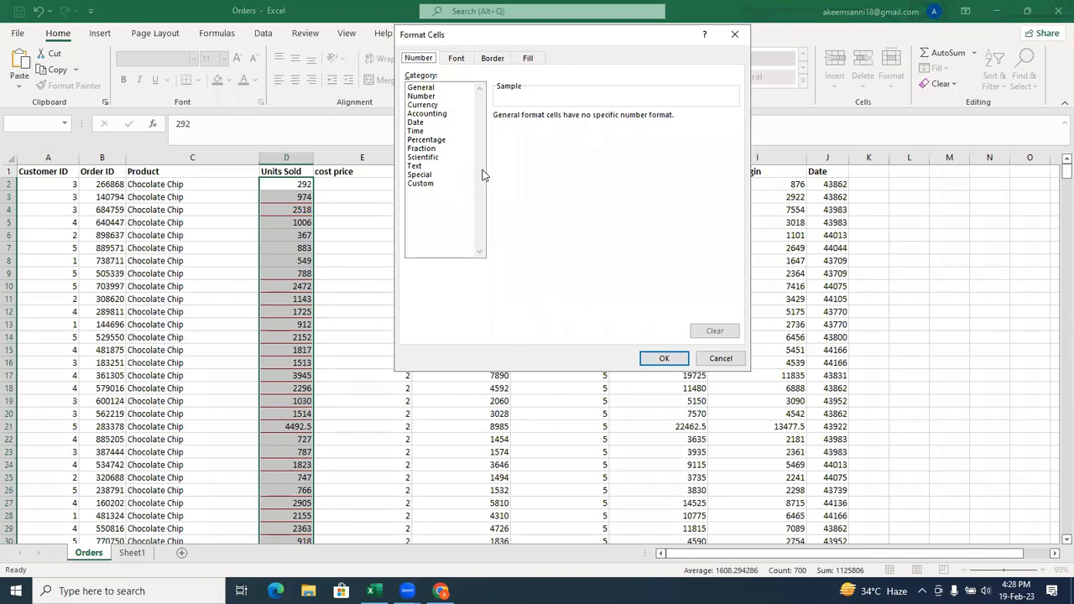
left_click(457, 60)
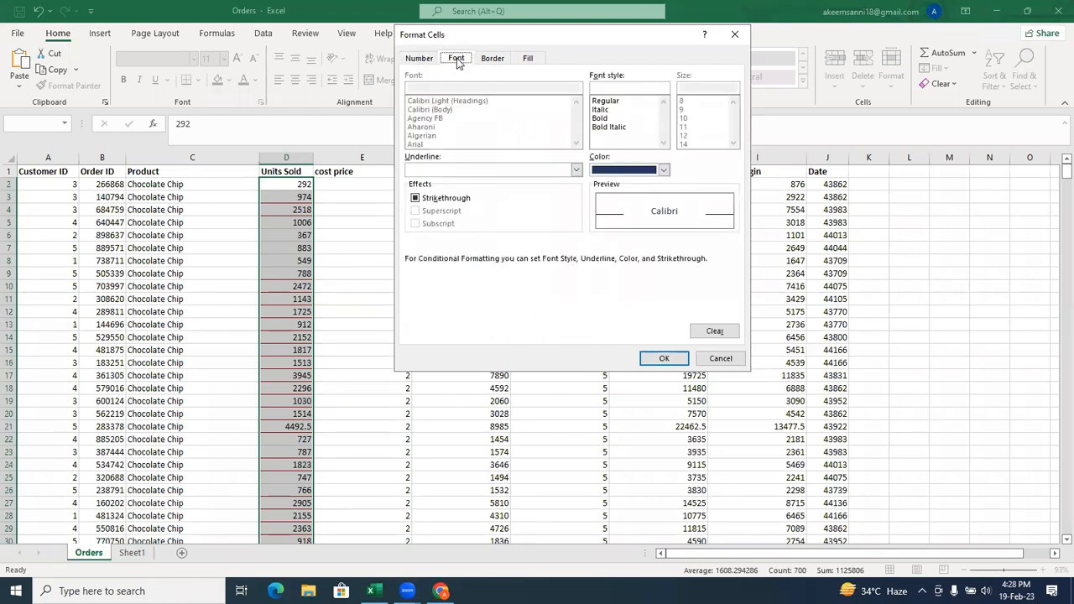
left_click(729, 361)
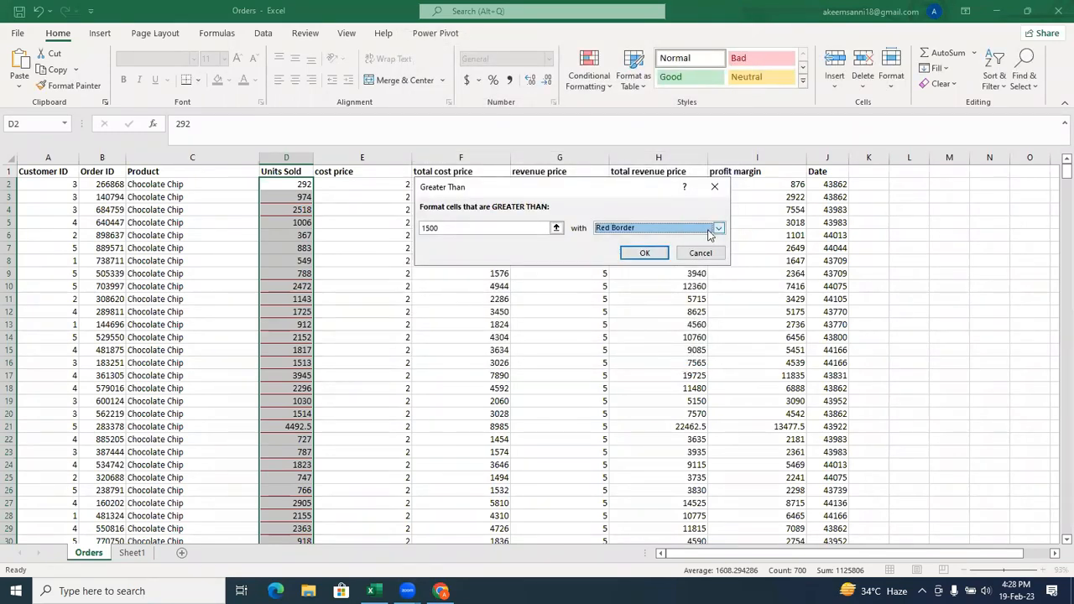
Set the rule's format to Light Red Fill with Dark Red Text and apply it to the Units Sold values.
left_click(710, 233)
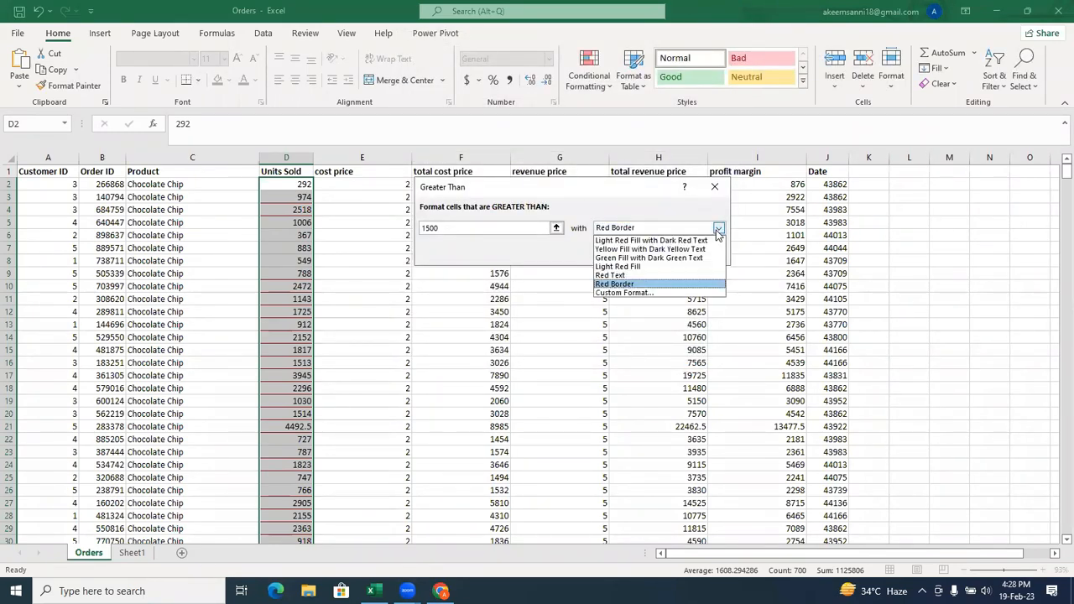
left_click(672, 242)
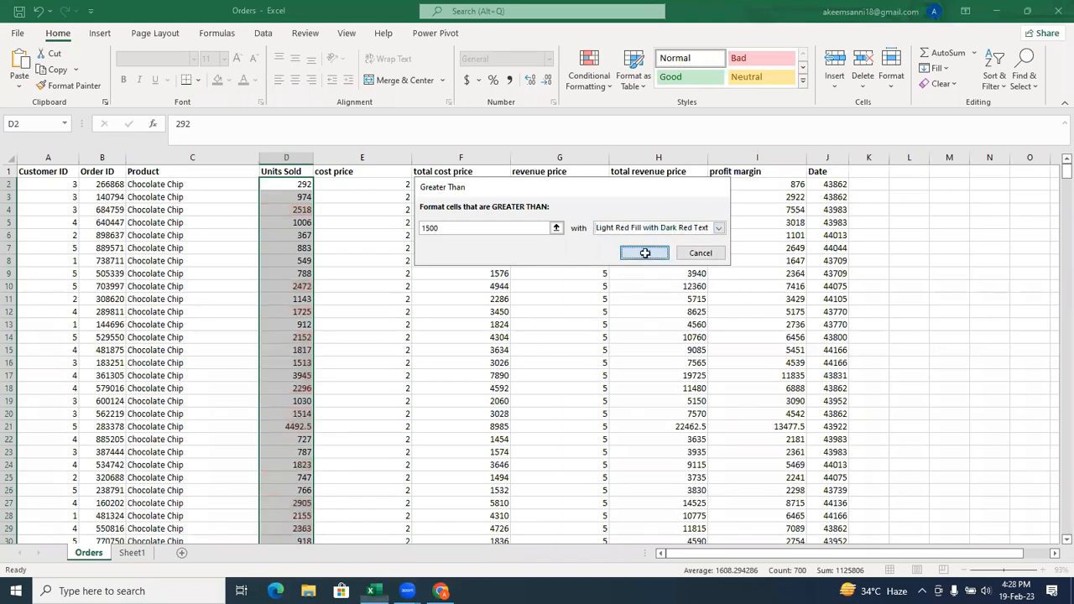
left_click(644, 254)
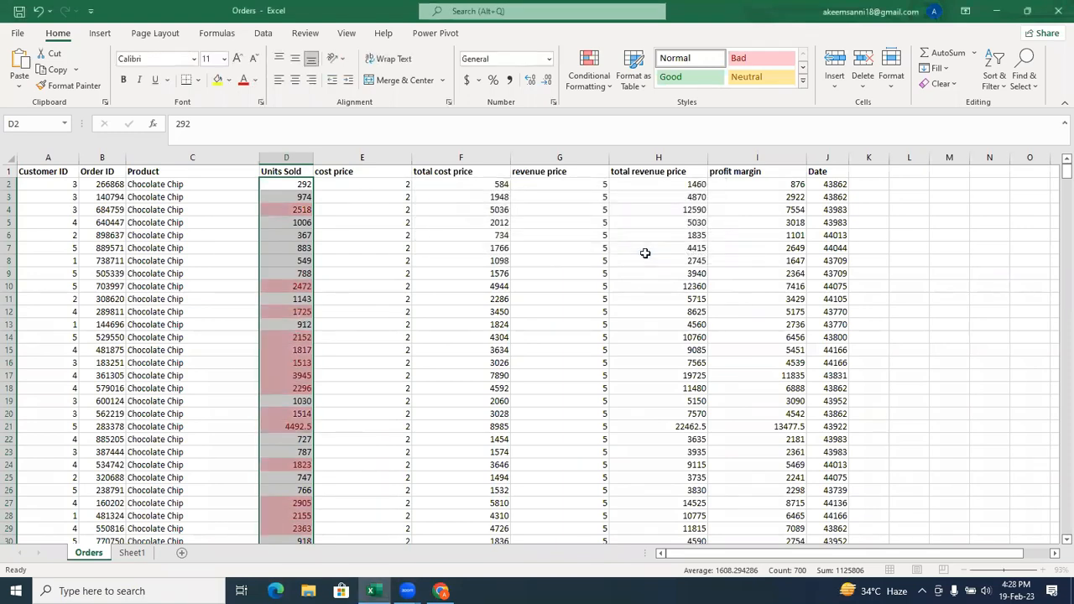
left_click(341, 250)
left_click(288, 210)
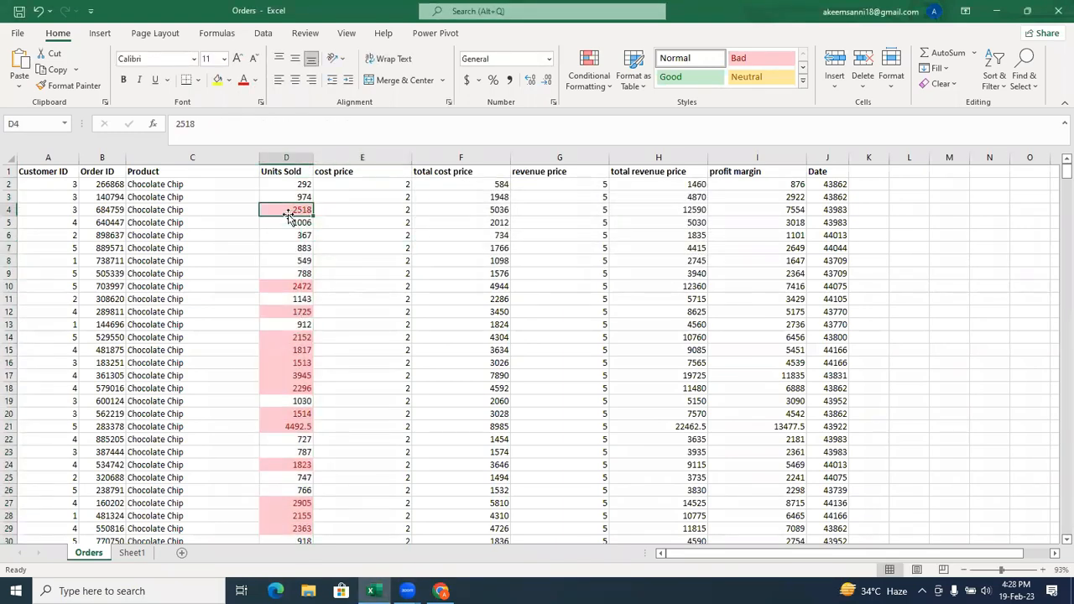
left_click(277, 283)
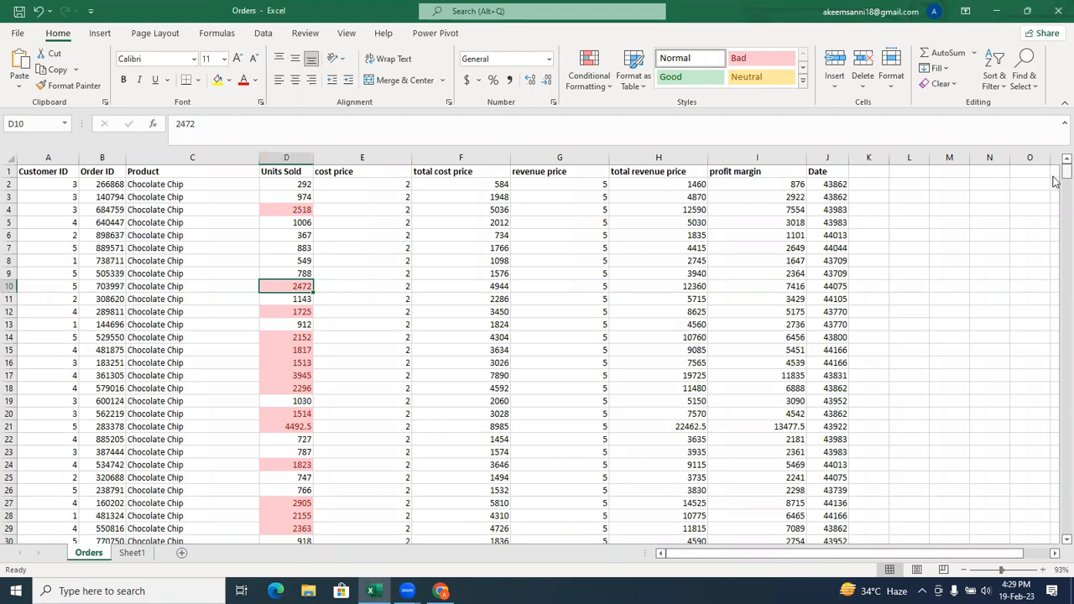
mouse_move(1063, 171)
left_mouse_down()
mouse_move(1050, 299)
mouse_move(1056, 513)
mouse_move(1048, 172)
left_mouse_up()
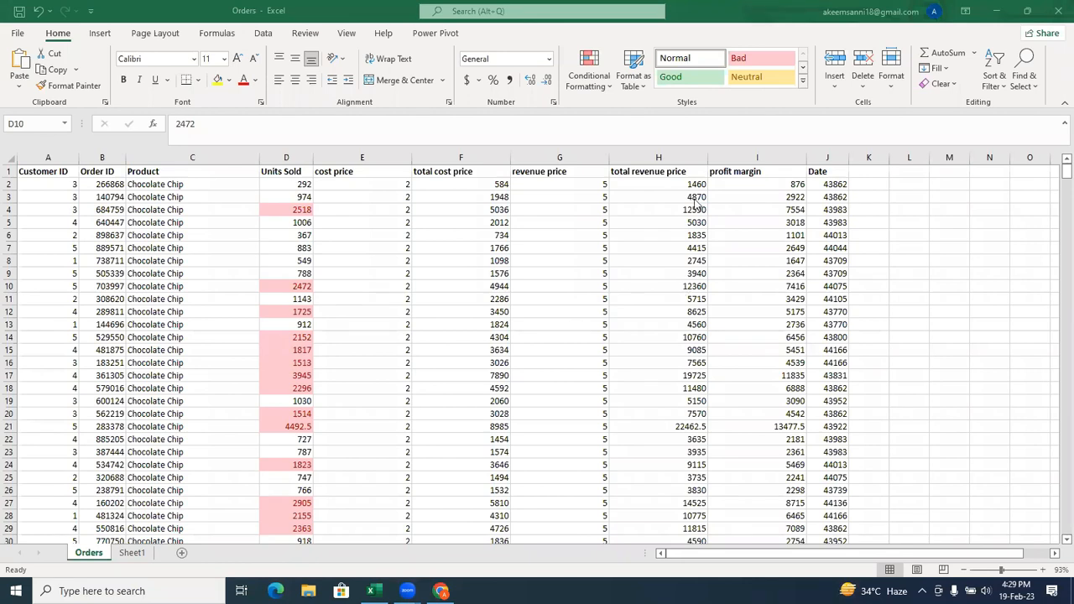
Turn on filtering for the header row from Customer ID through Date.
left_click(42, 171)
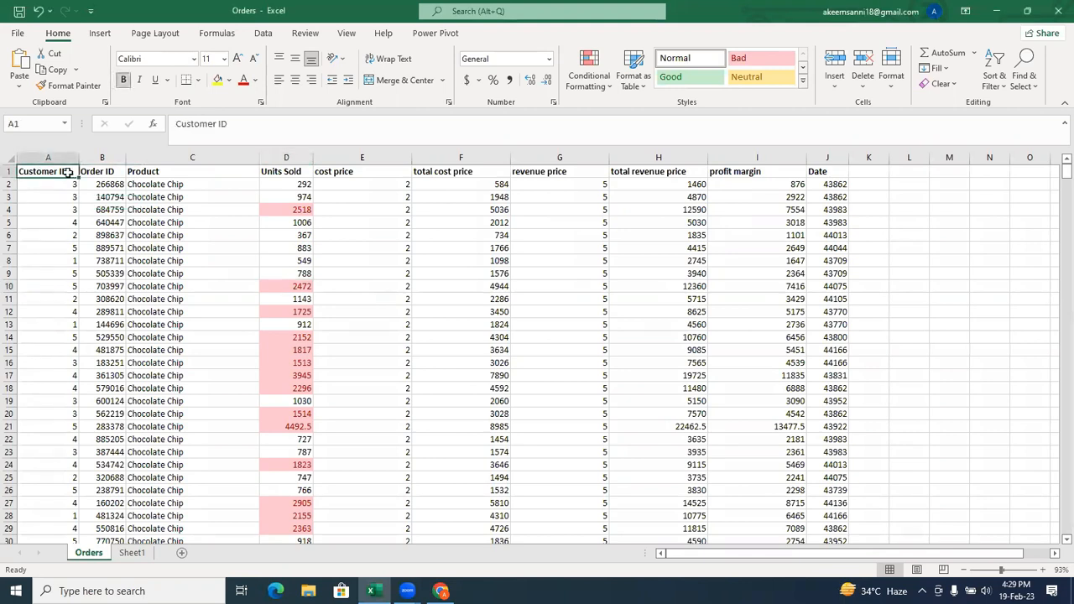
left_click(840, 171, "shift")
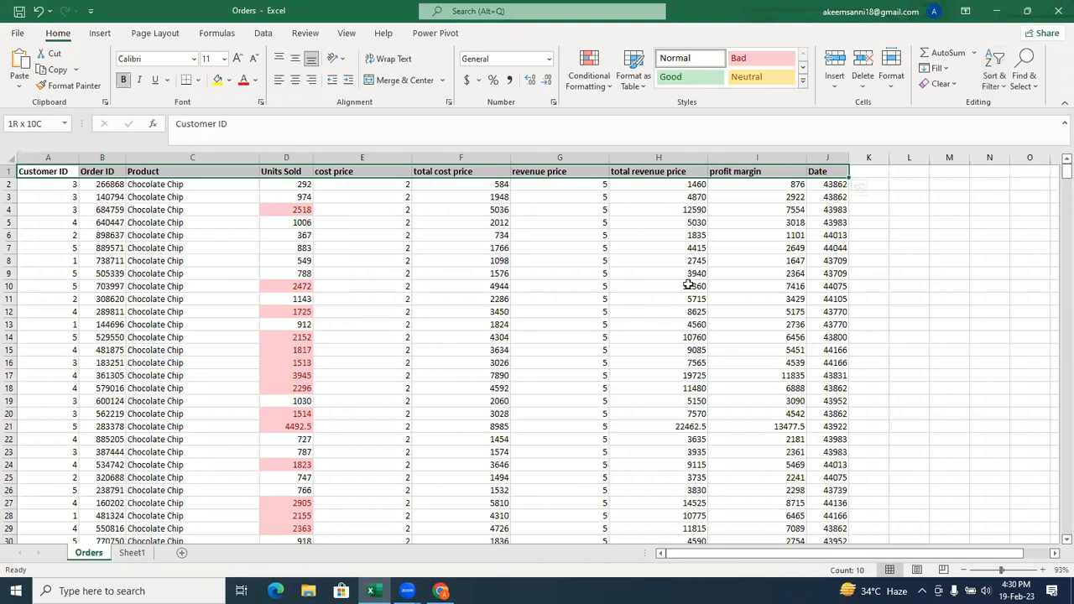
key("ctrl+shift+l")
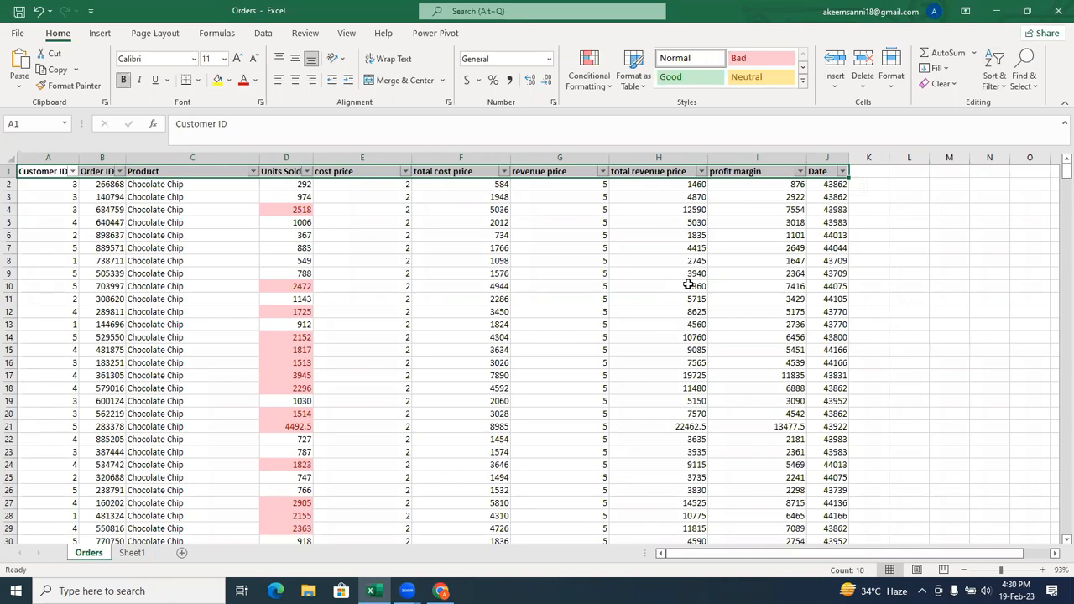
key("ctrl+shift+l")
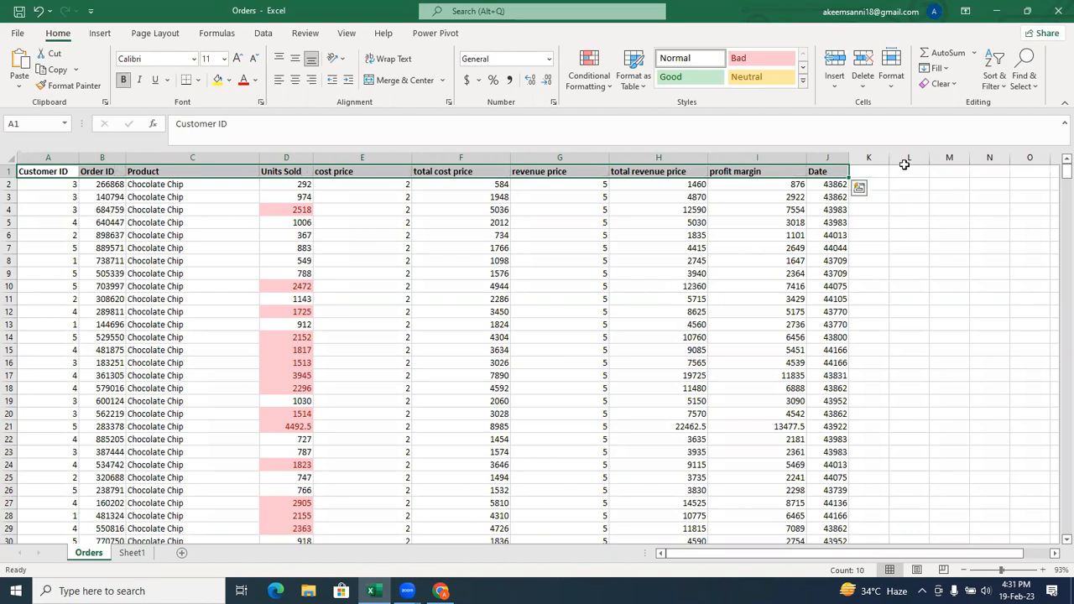
left_click(995, 88)
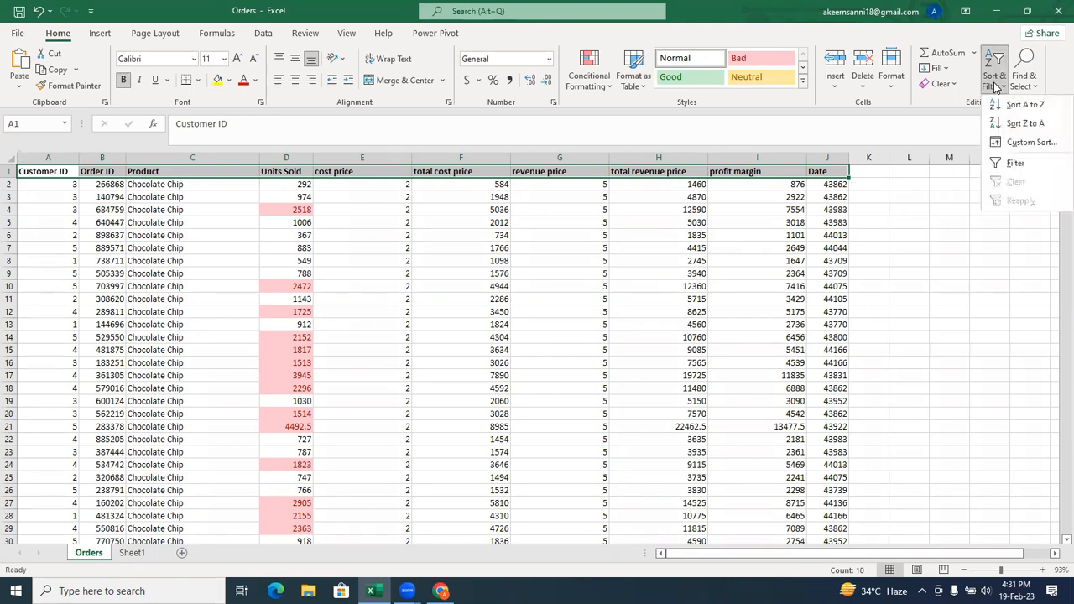
left_click(1005, 172)
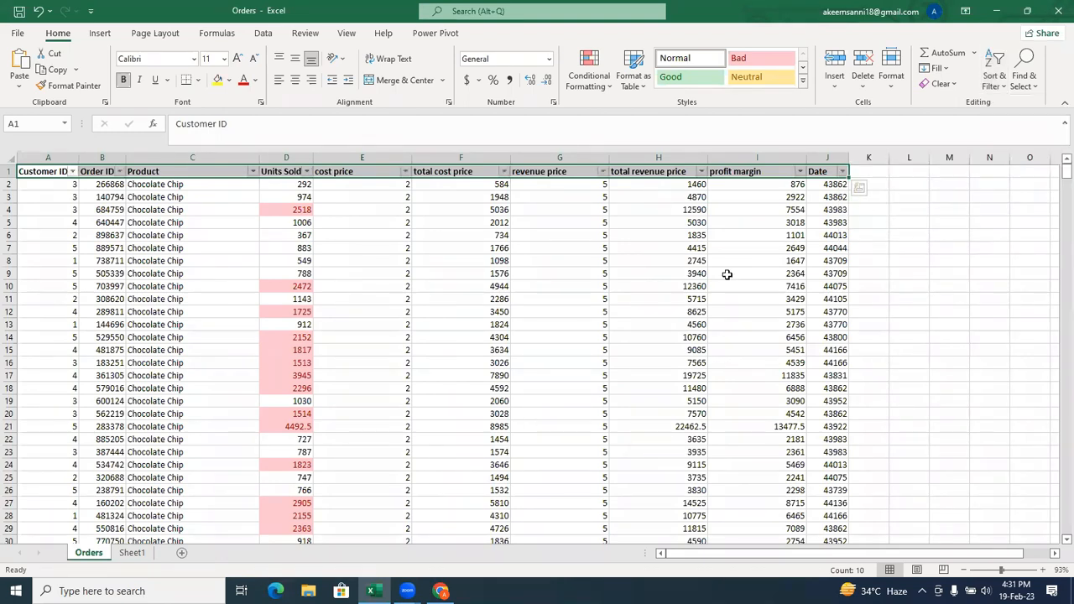
Filter the Units Sold column by cell colour to show only the light red cells.
left_click(429, 299)
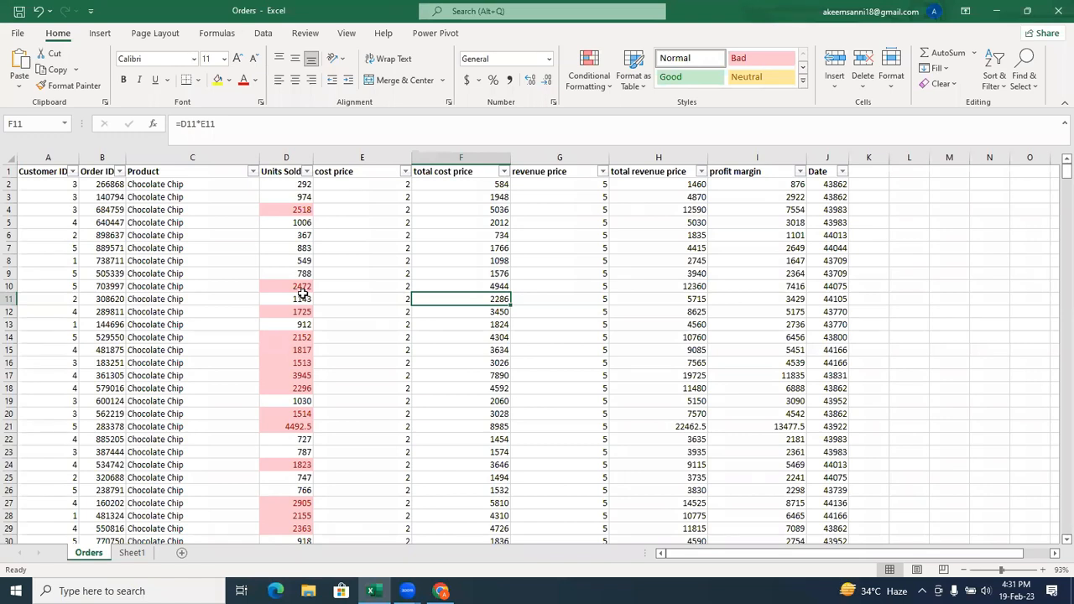
left_click(306, 172)
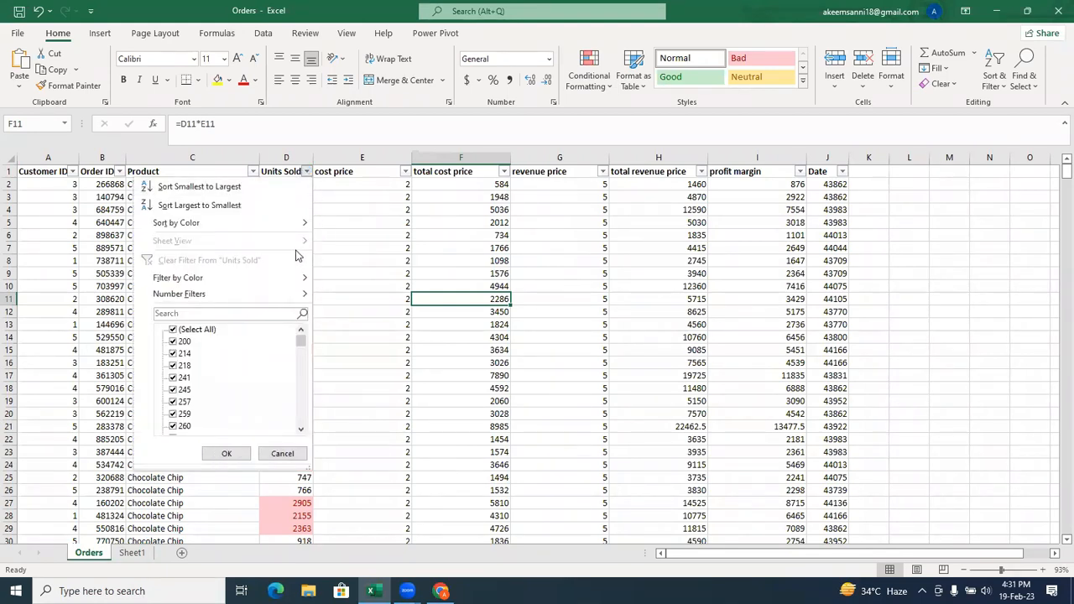
mouse_move(269, 280)
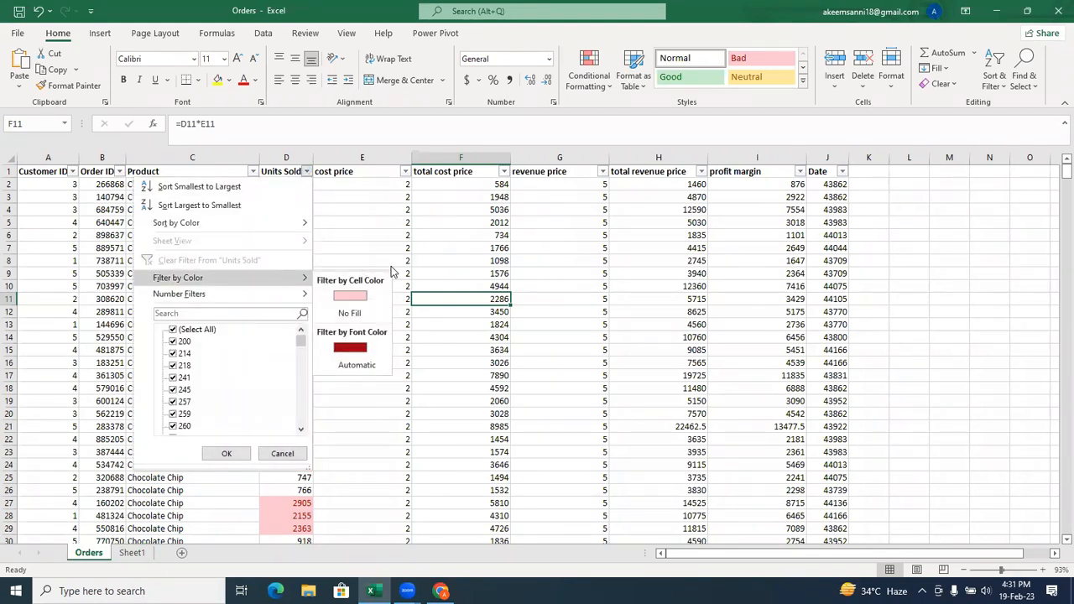
left_click(362, 297)
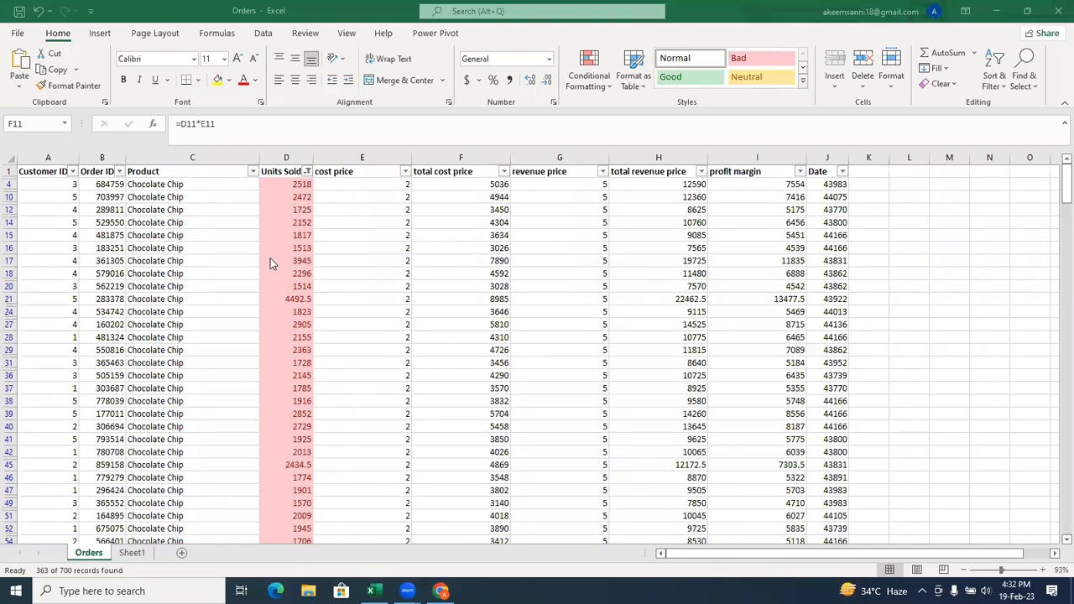
Clear the colour filter from the Units Sold column.
left_click(307, 174)
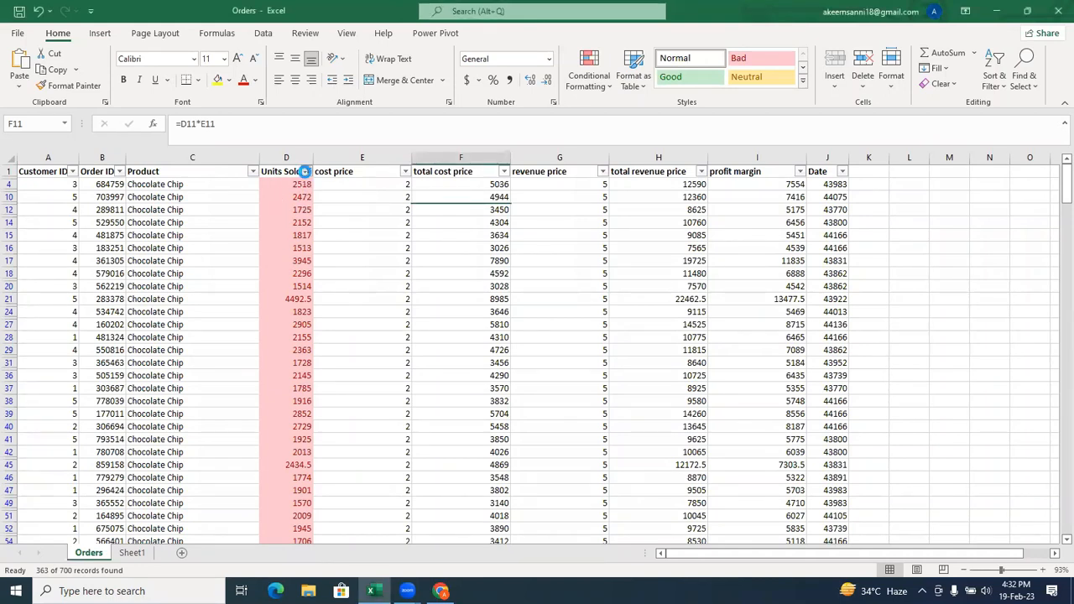
left_click(307, 172)
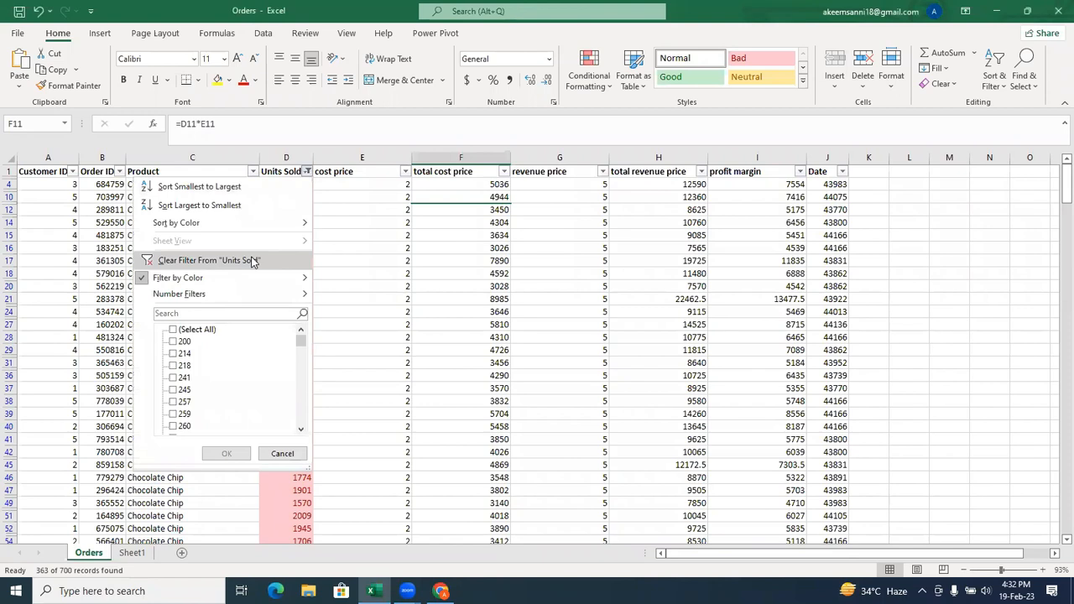
left_click(254, 262)
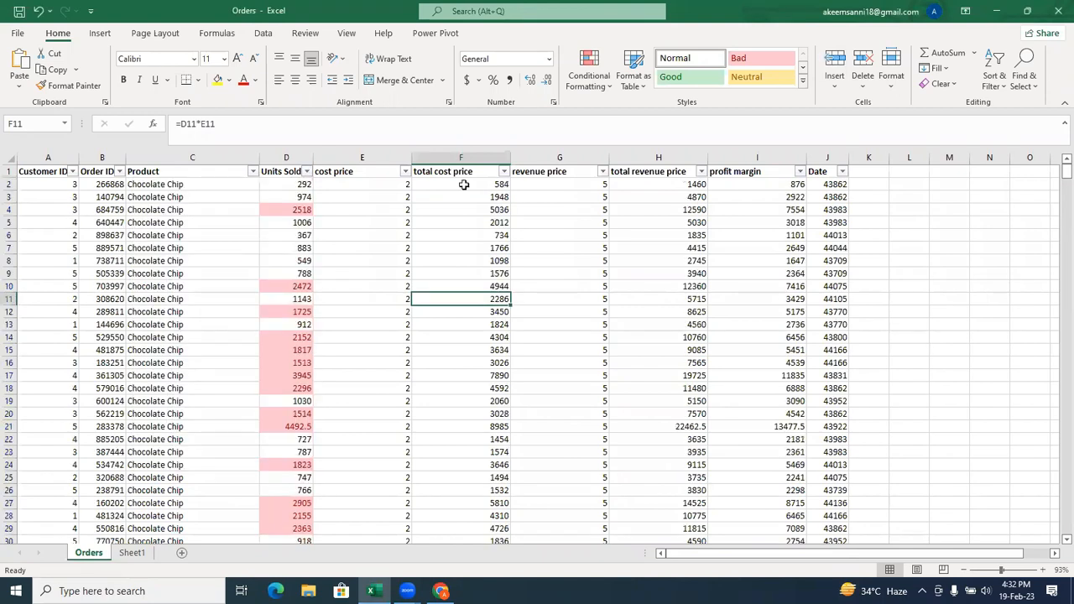
Clear the conditional formatting rules from the Units Sold column only.
left_click(301, 157)
left_click(605, 84)
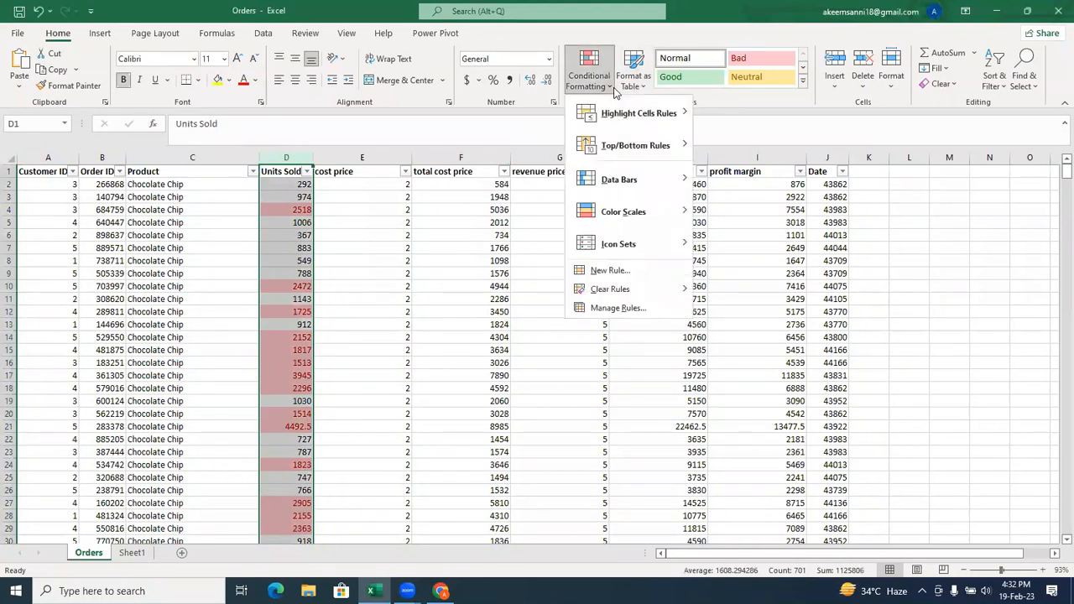
mouse_move(625, 128)
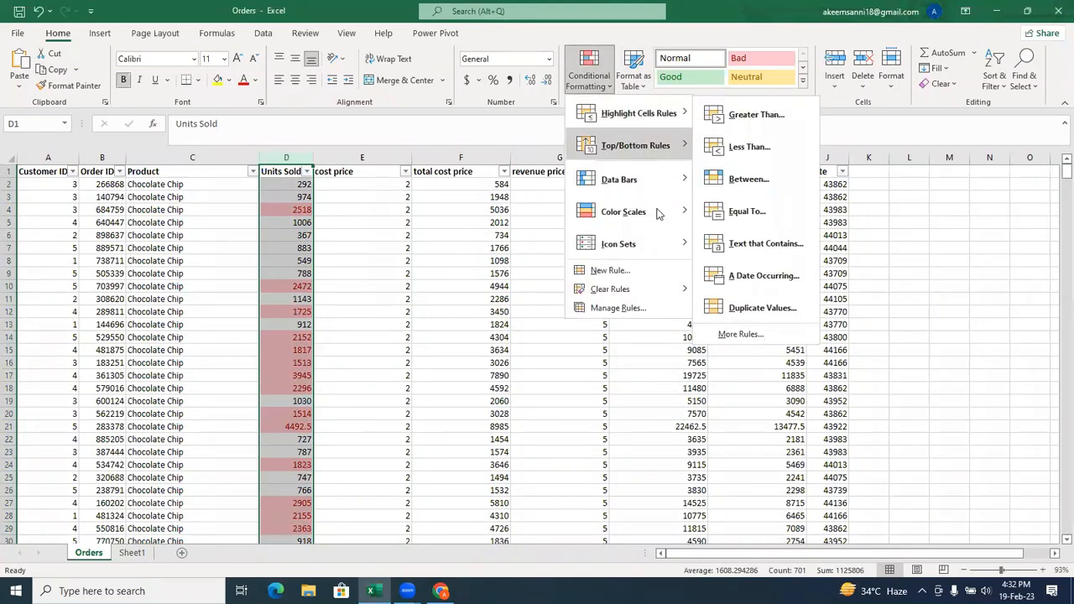
mouse_move(638, 287)
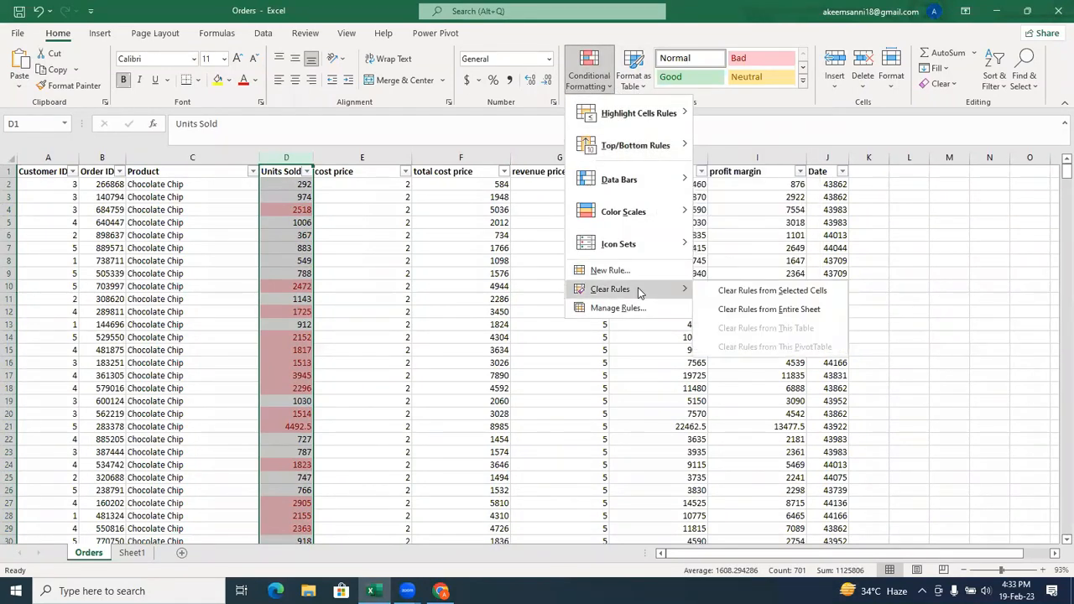
left_click(740, 290)
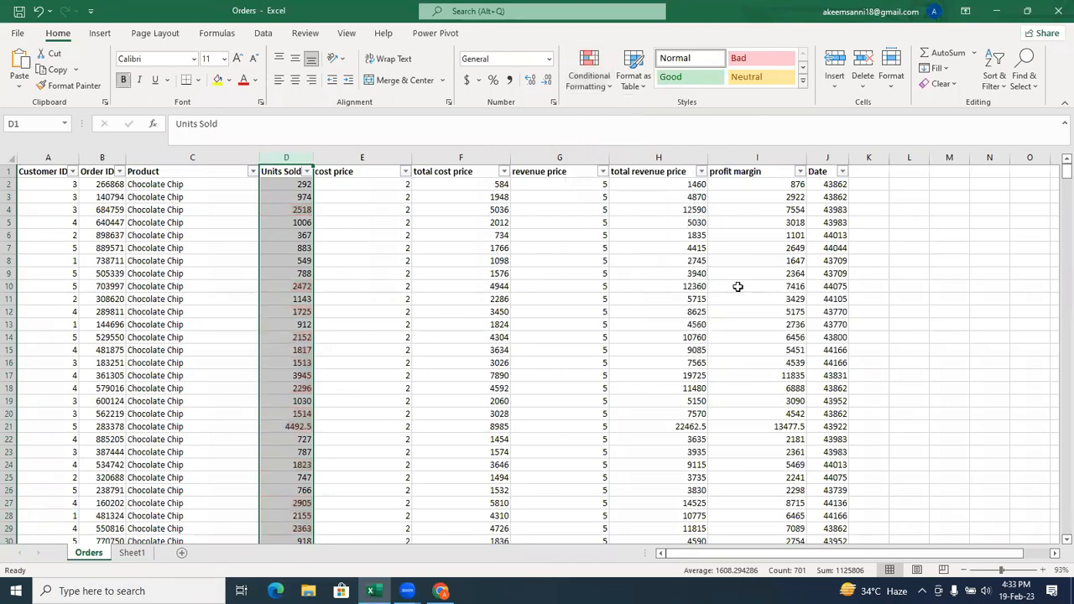
left_click(298, 195)
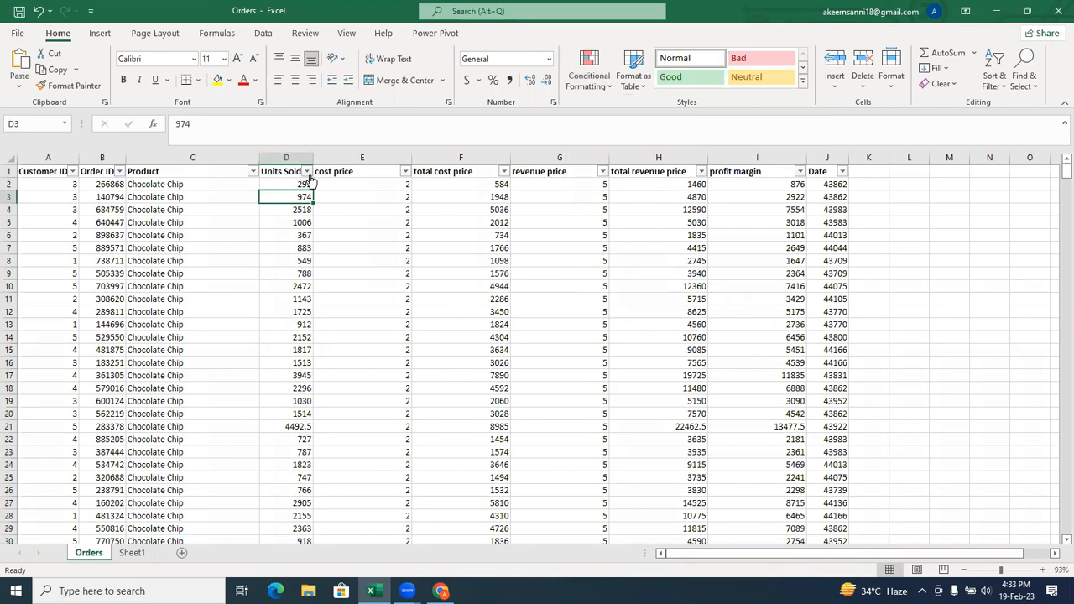
Set up a number filter on the Units Sold column for values greater than or equal to 1500.
left_click(307, 172)
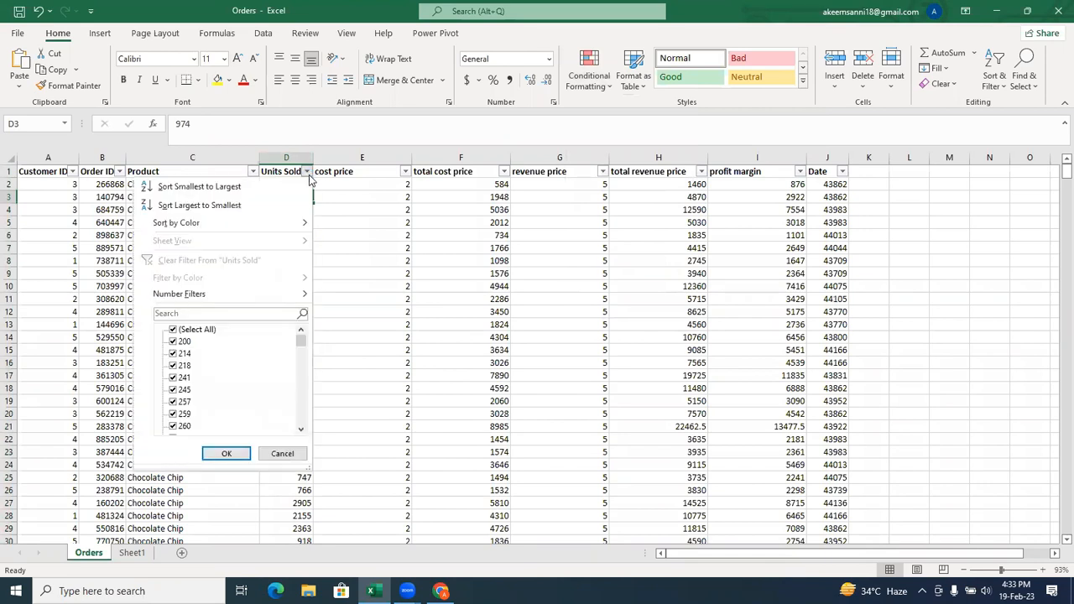
left_click(219, 297)
mouse_move(300, 341)
left_mouse_down()
mouse_move(299, 445)
mouse_move(298, 342)
left_mouse_up()
mouse_move(297, 293)
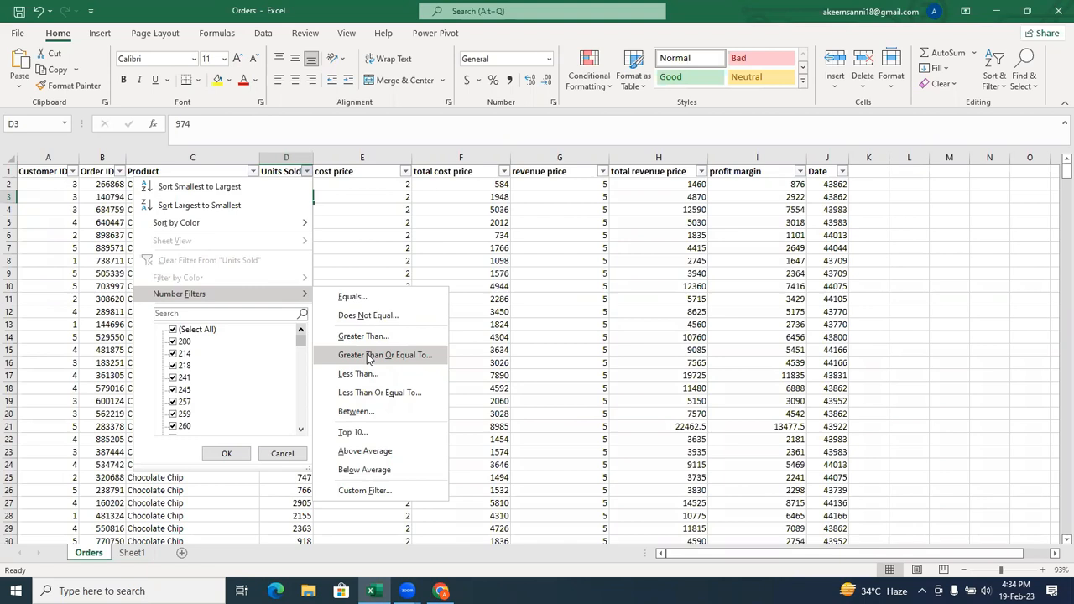
left_click(369, 358)
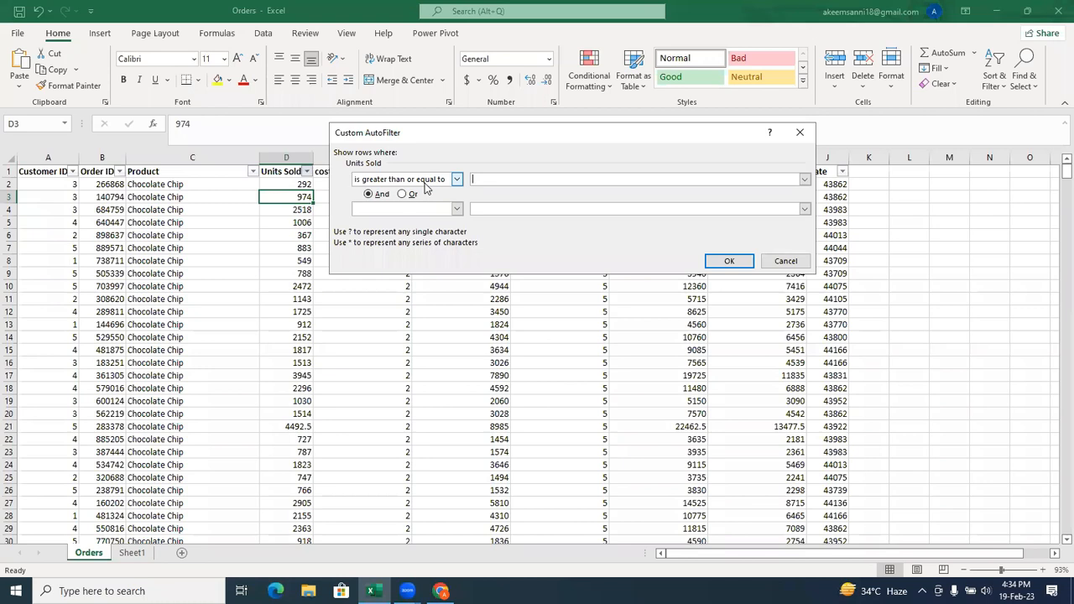
type("1500")
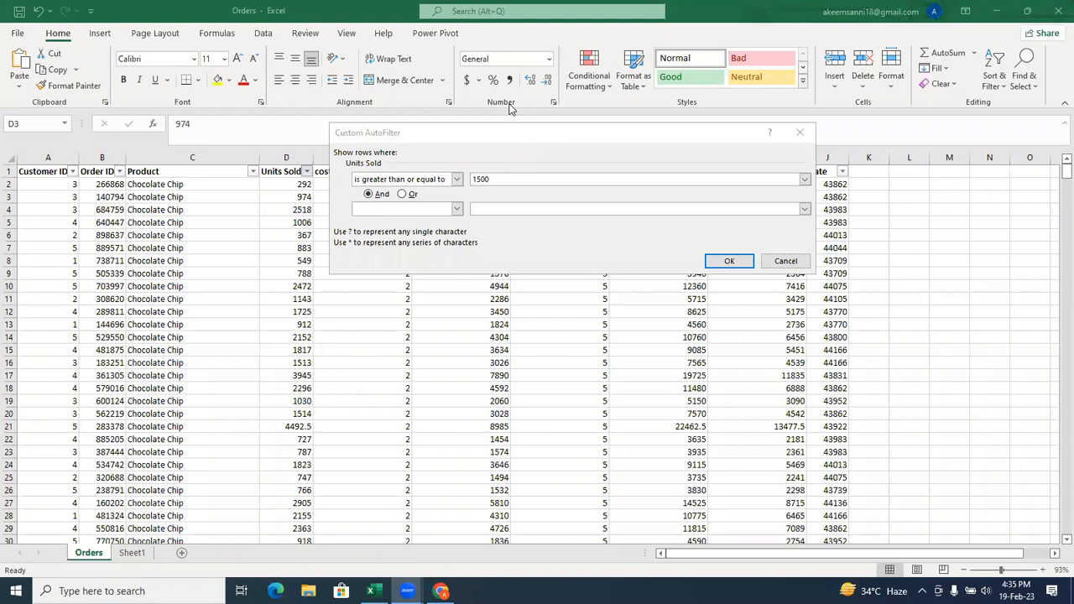
Examine the comparison operators available for the Units Sold custom filter, and discard the filter.
left_click(457, 180)
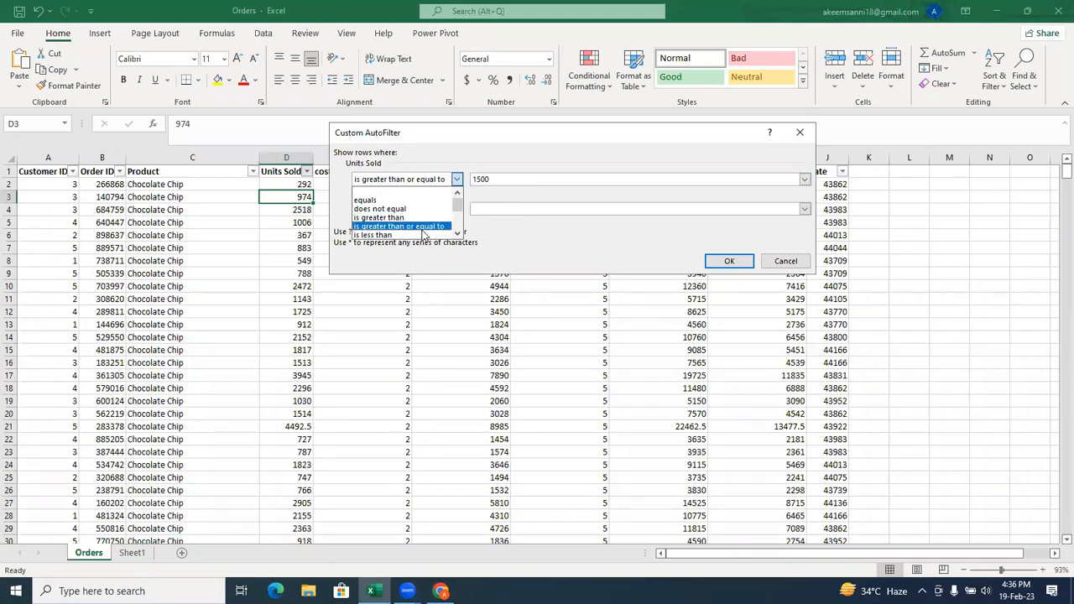
scroll(457, 233, "down", 5)
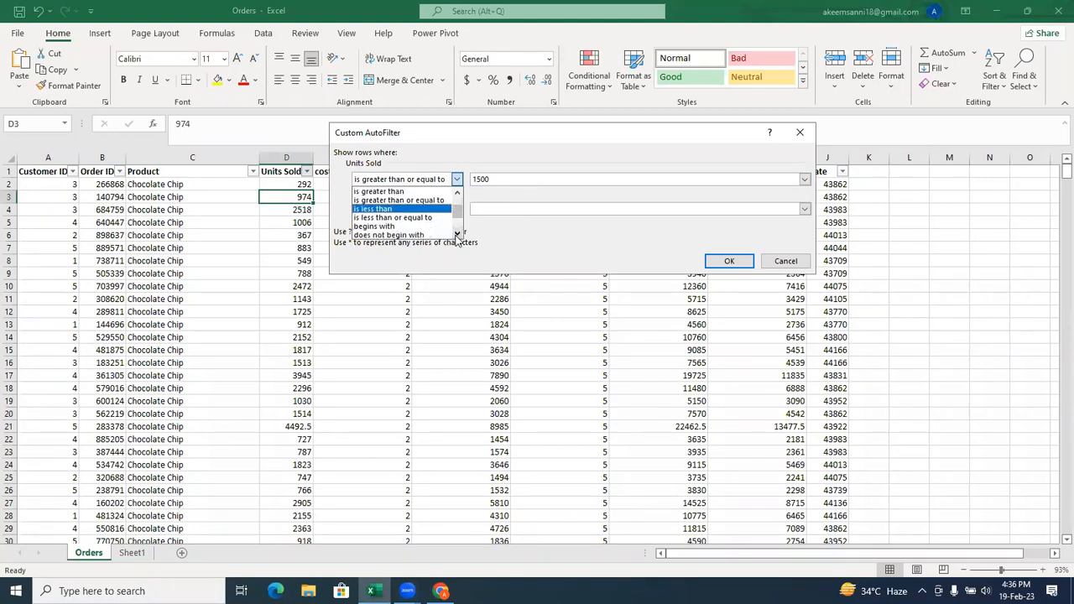
left_click(457, 233)
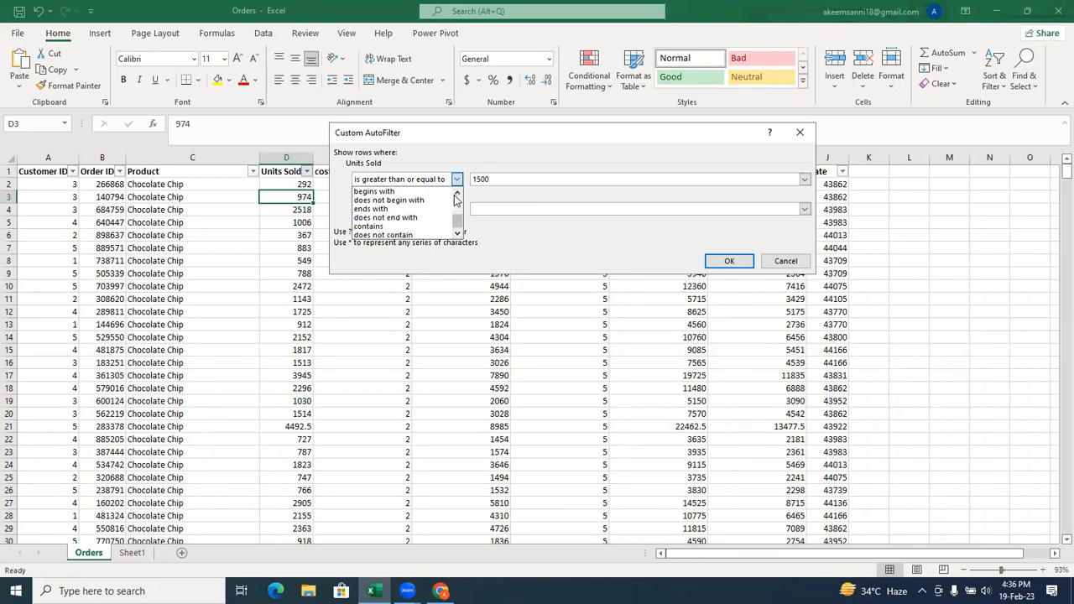
scroll(456, 202, "up", 1)
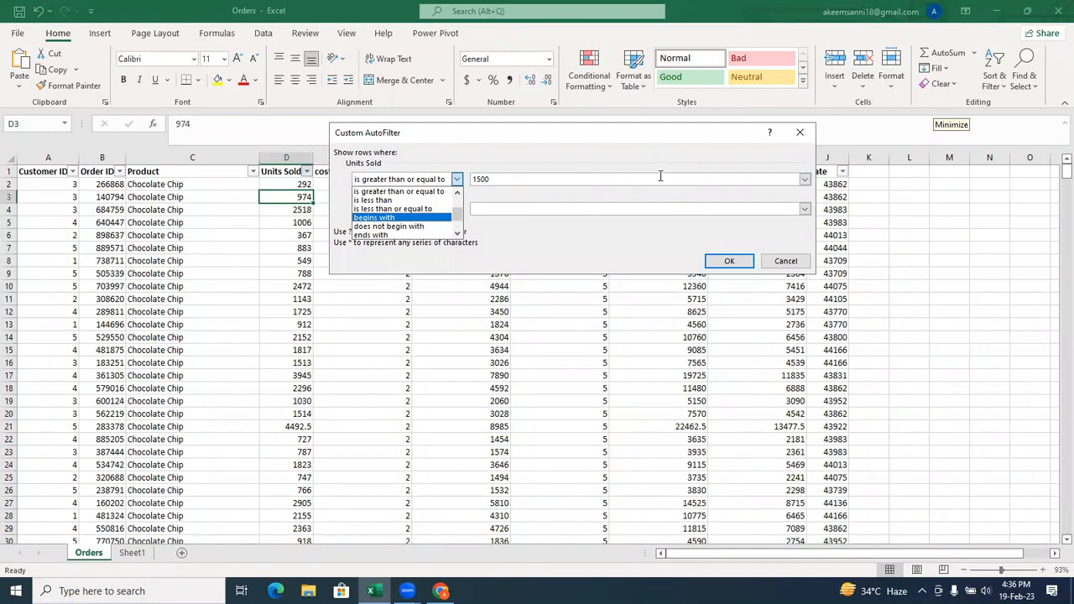
left_click(787, 261)
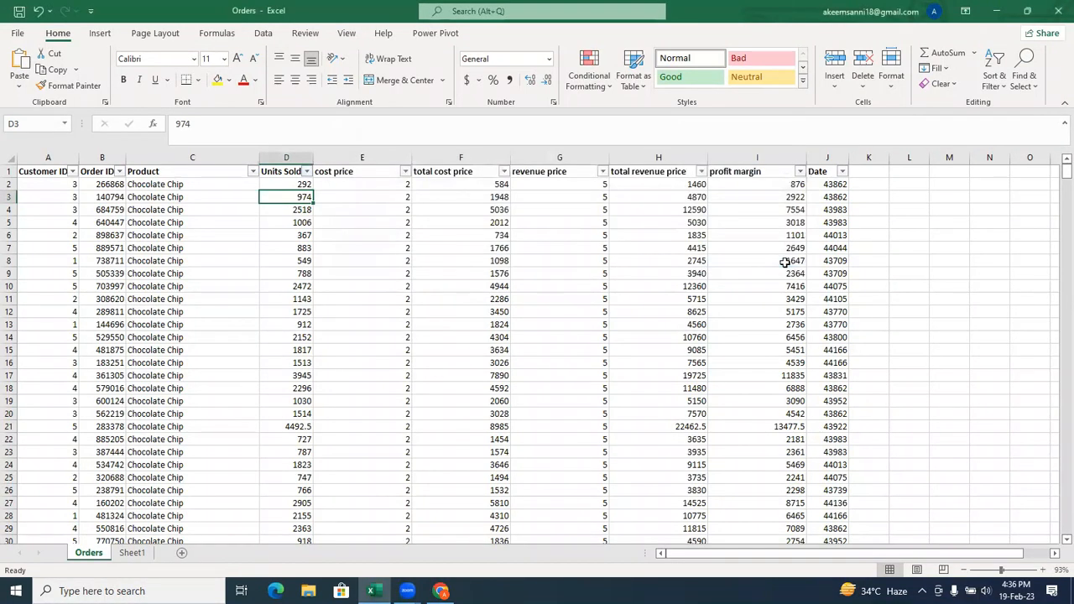
Filter the Product column with a text filter for values that begin with "C".
left_click(190, 155)
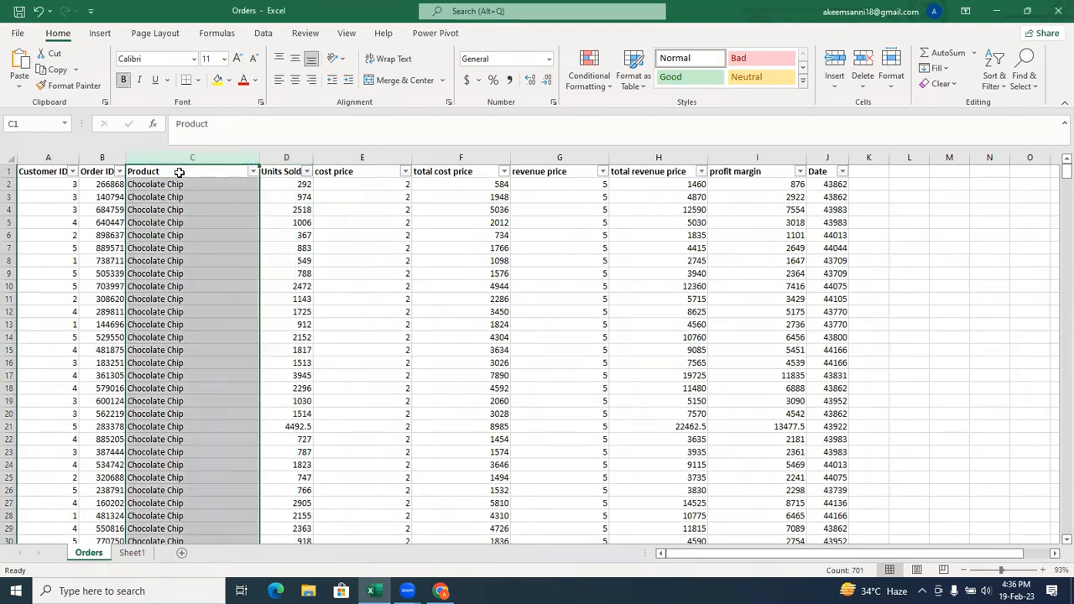
left_click(176, 172)
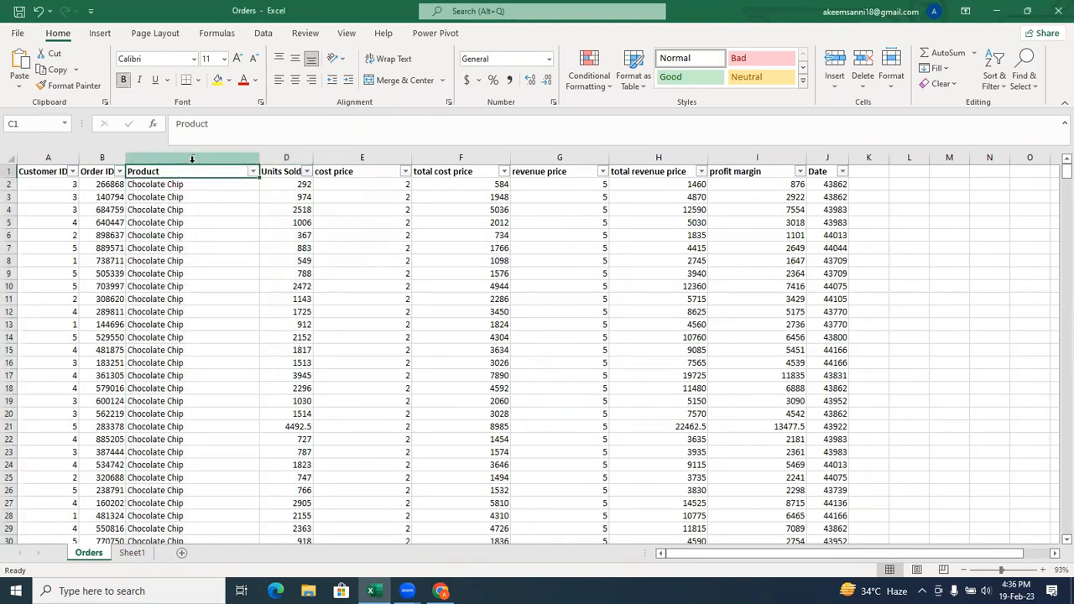
left_click(186, 157)
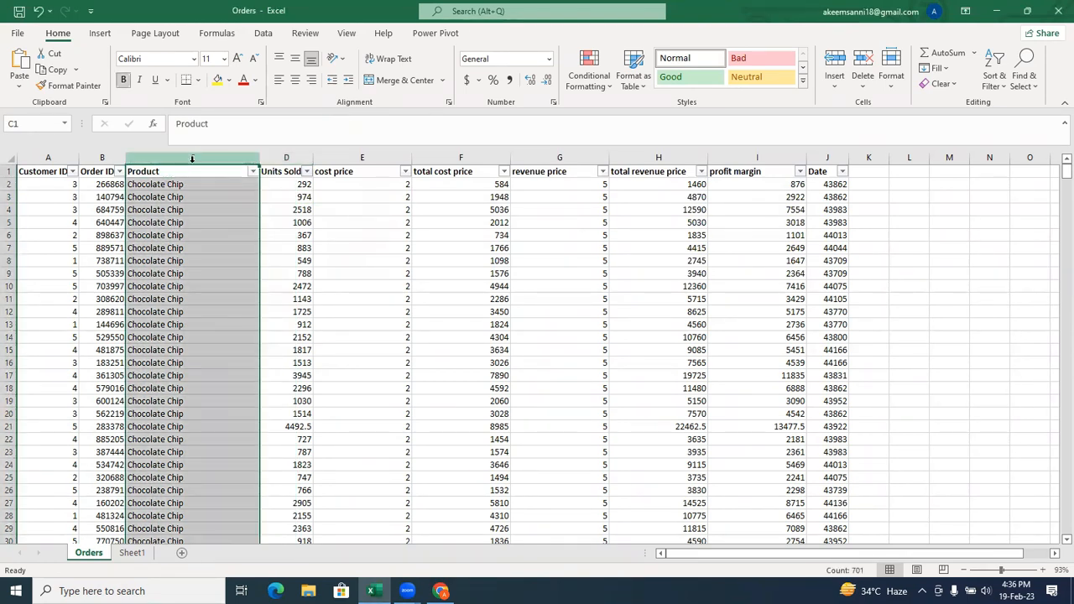
left_click(252, 171)
left_click(367, 241)
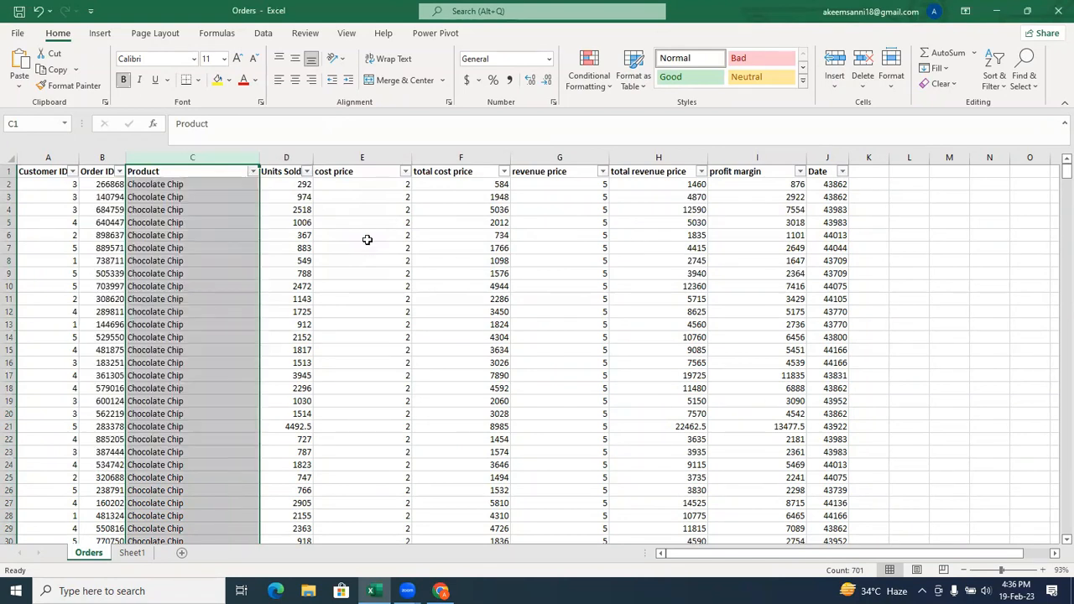
left_click(330, 237)
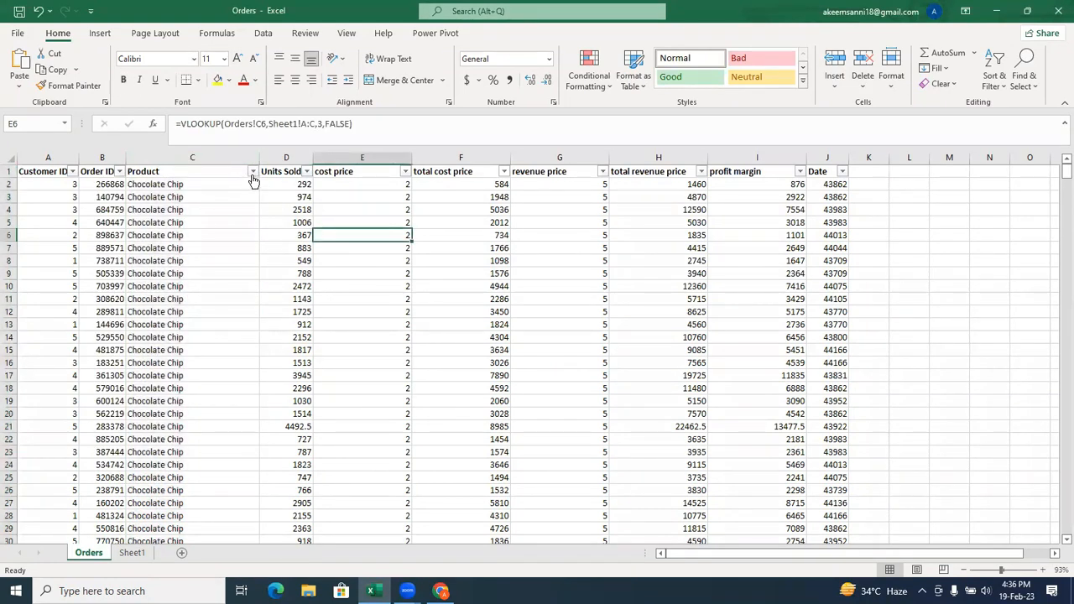
left_click(253, 173)
mouse_move(216, 301)
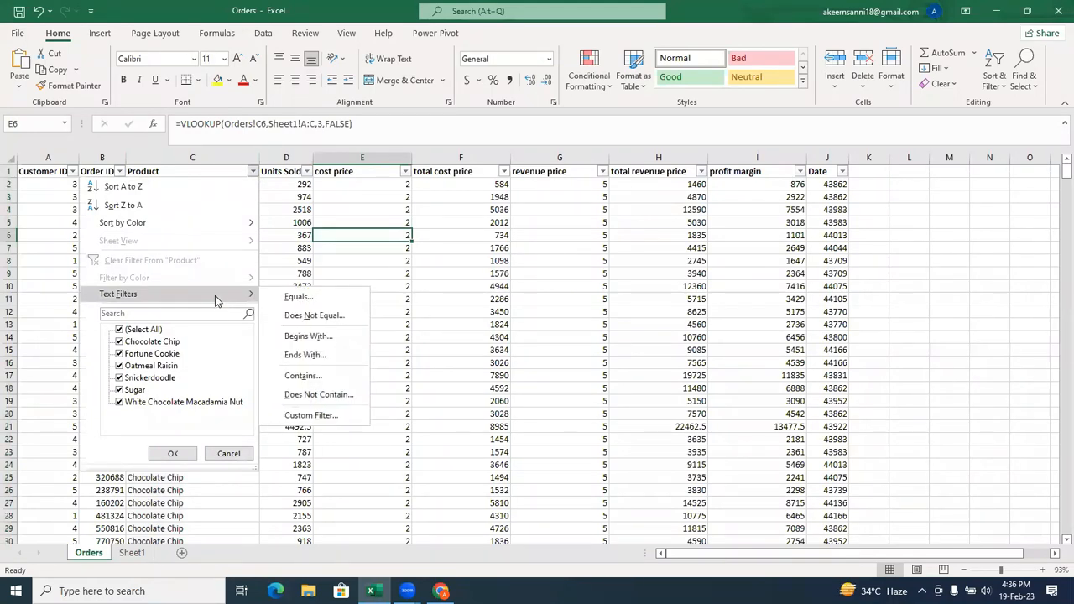
left_click(307, 338)
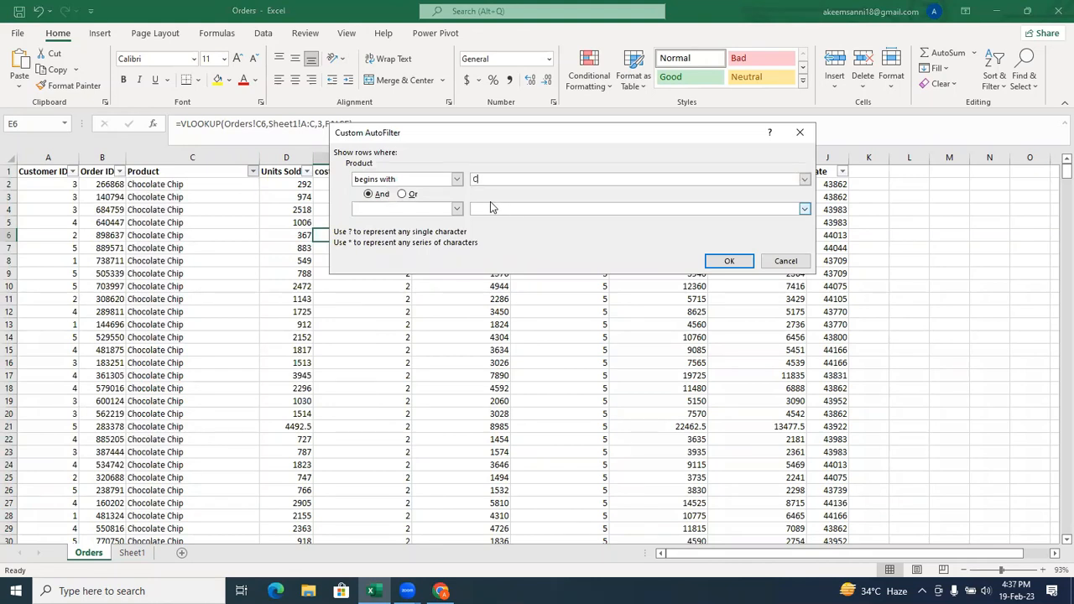
left_click(729, 263)
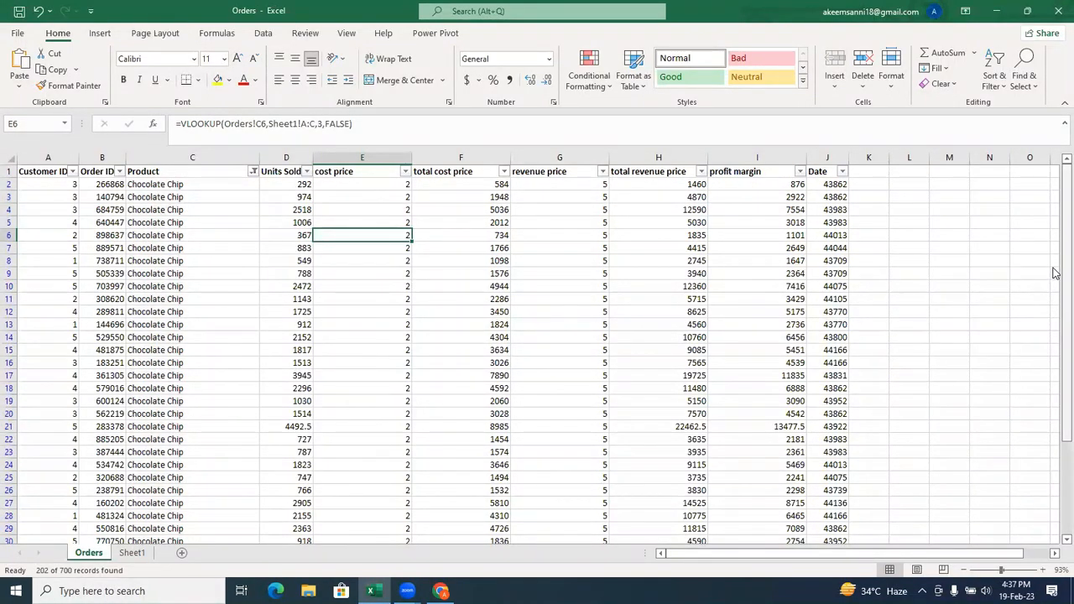
Review the filtered orders down to the last row, and clear the filter from the Product column.
left_click_drag(1054, 266, 1055, 395)
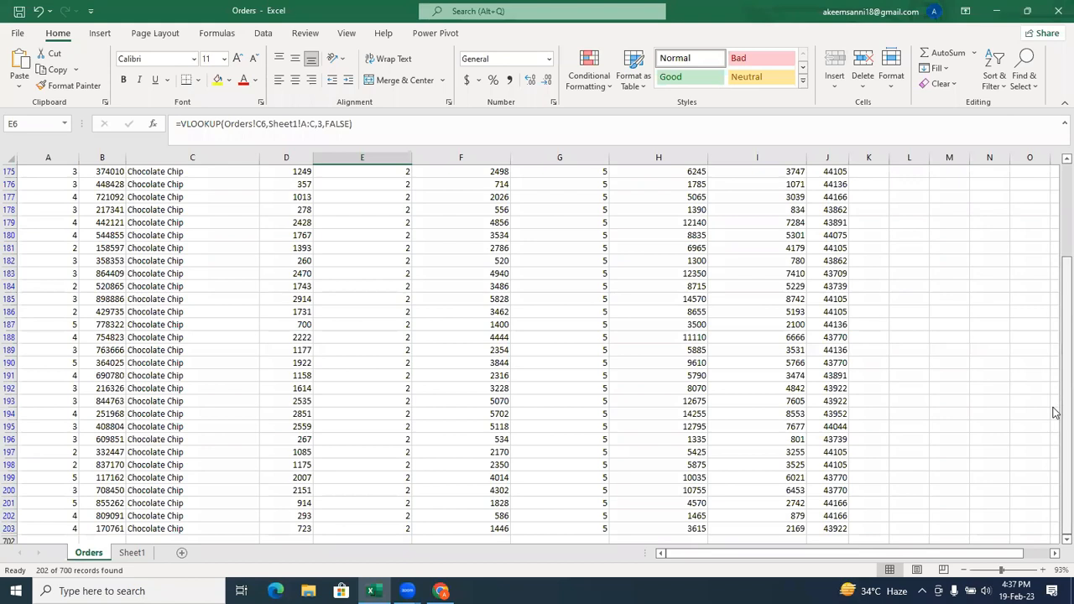
left_click_drag(1054, 412, 1054, 218)
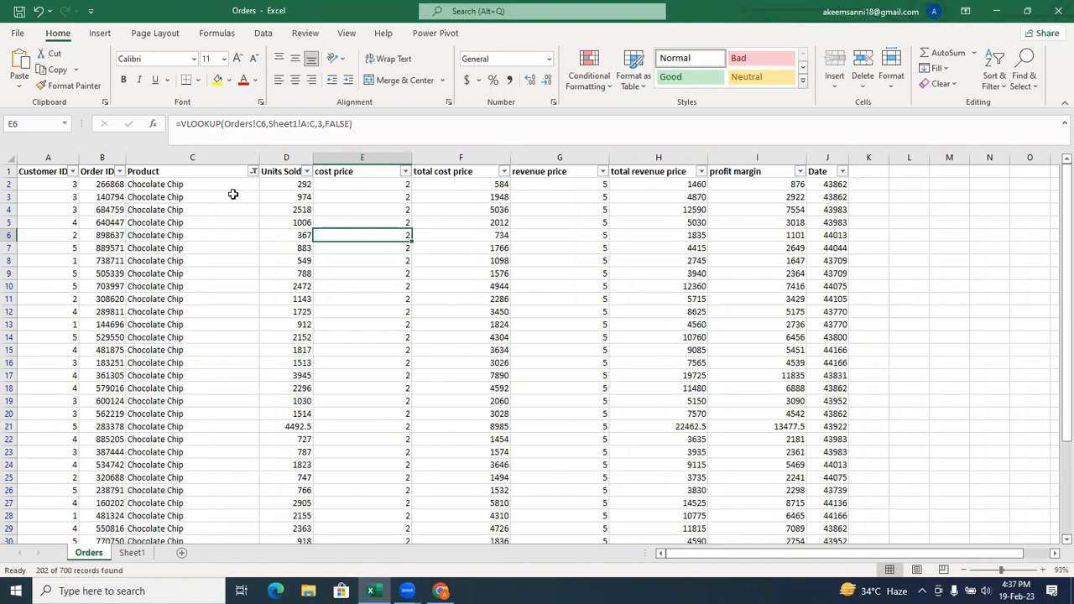
left_click(253, 172)
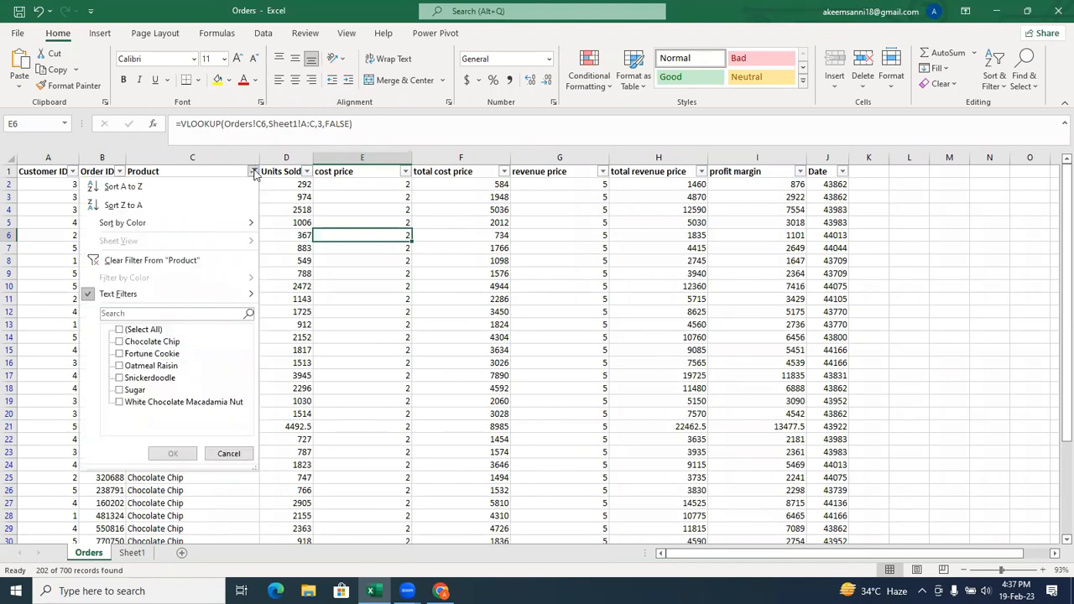
left_click(151, 261)
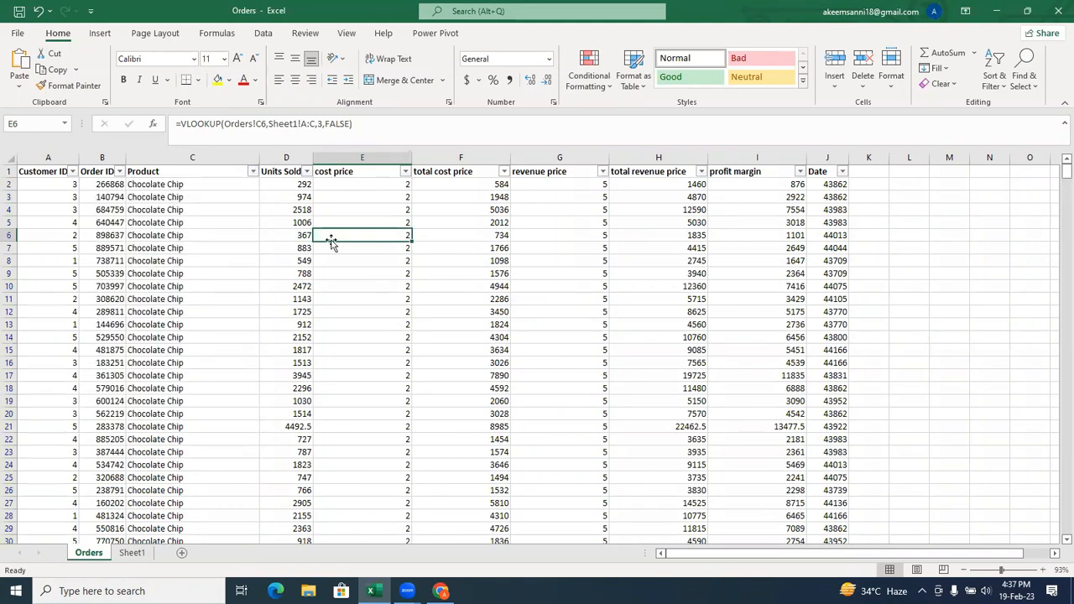
Examine the Highlight Cells Rules options available for the total cost price column.
left_click(393, 208)
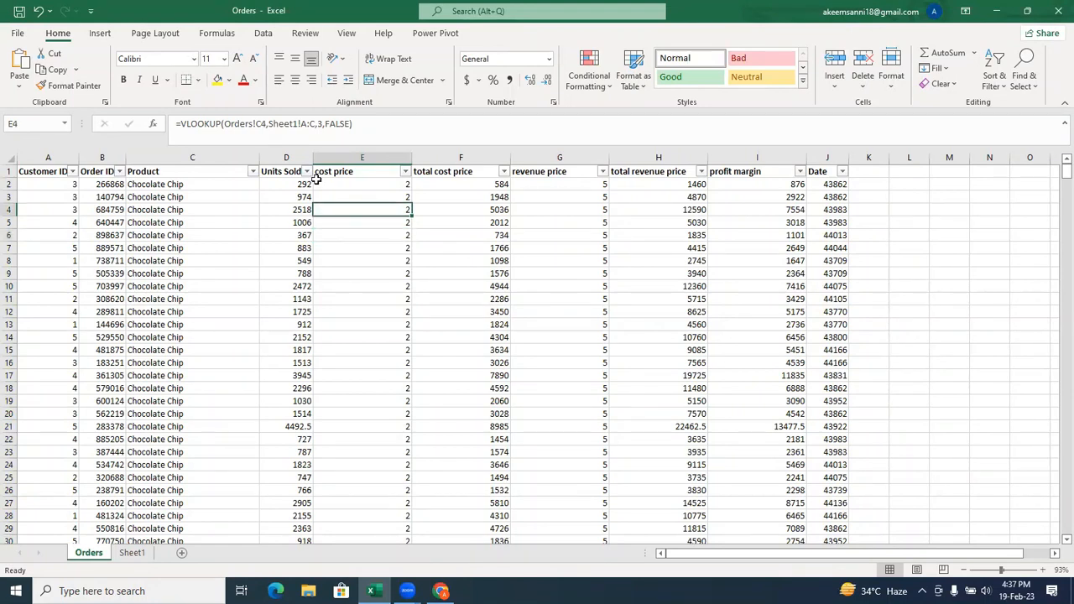
left_click(470, 157)
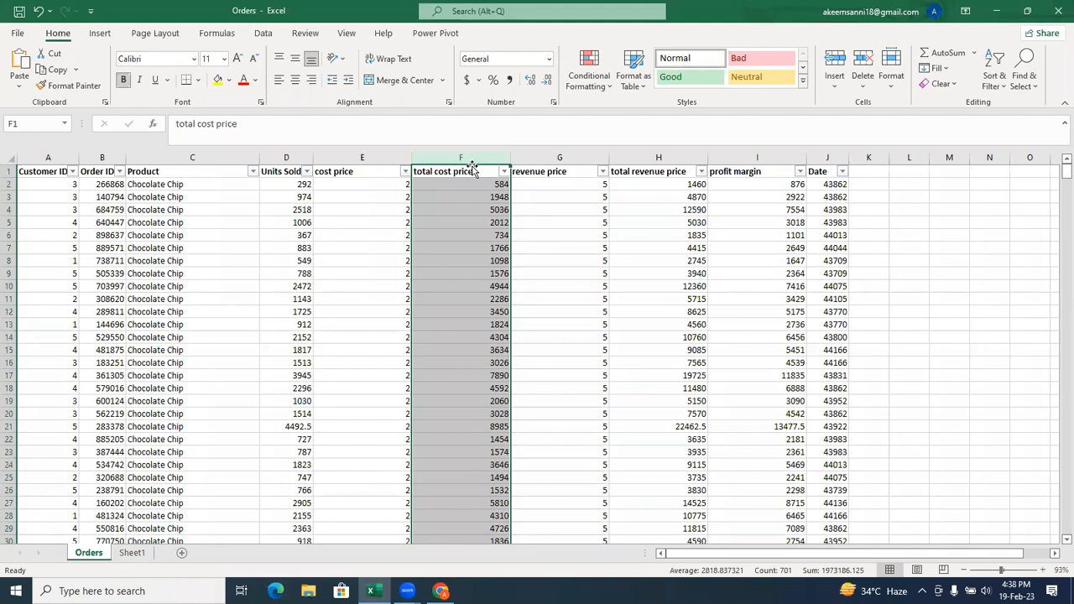
left_click(600, 90)
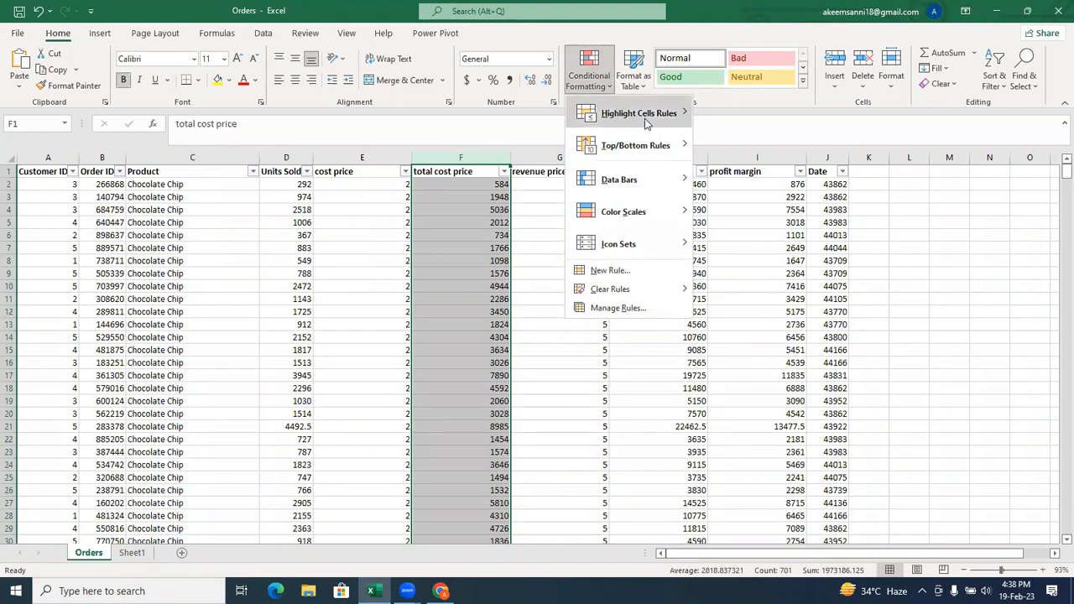
mouse_move(646, 123)
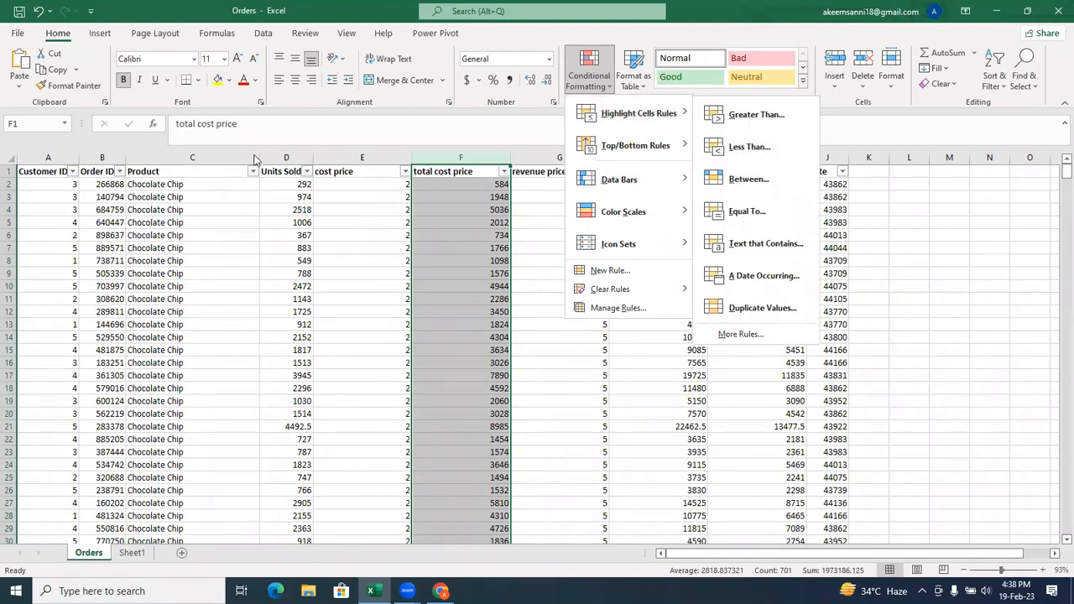
Examine the number filter options available for the Units Sold column.
left_click(289, 158)
left_click(290, 155)
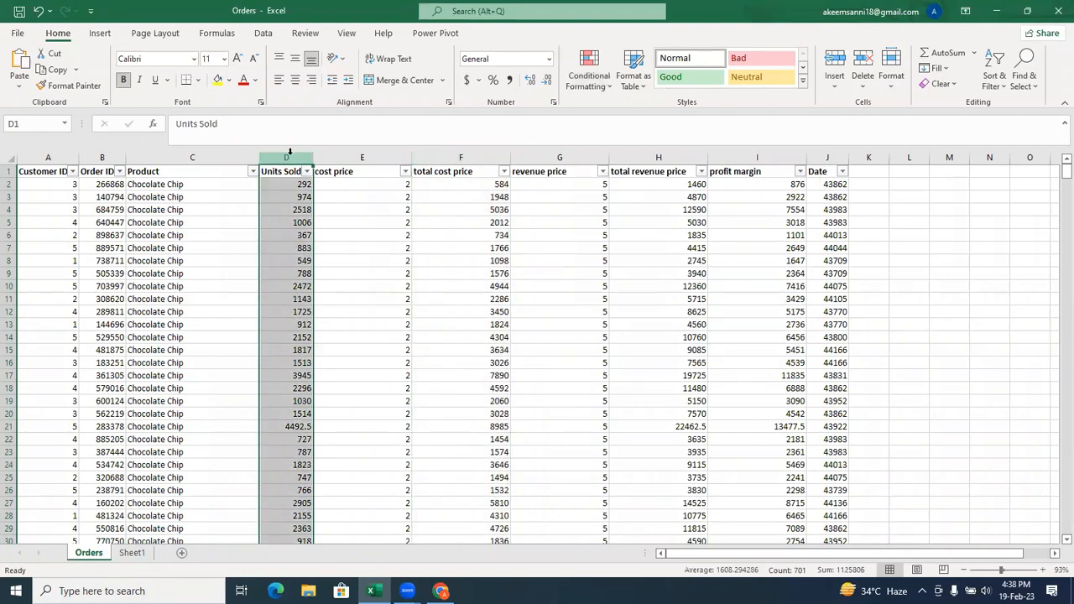
left_click(306, 172)
mouse_move(256, 300)
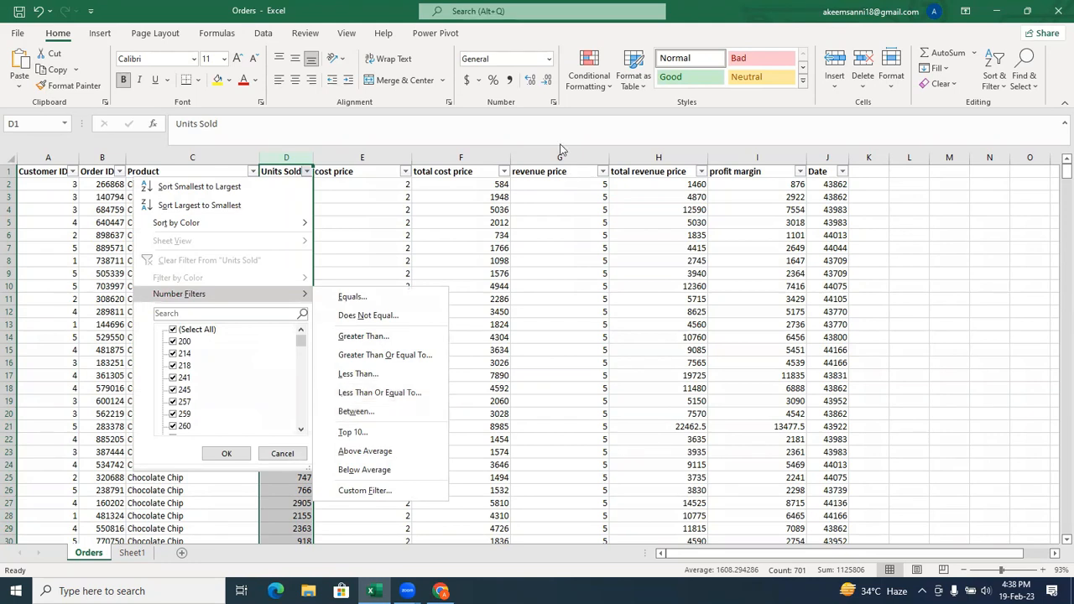
Try a Between highlight rule on the Units Sold column for values from 200 to 500 with Light Red Fill with Dark Red Text.
left_click(604, 84)
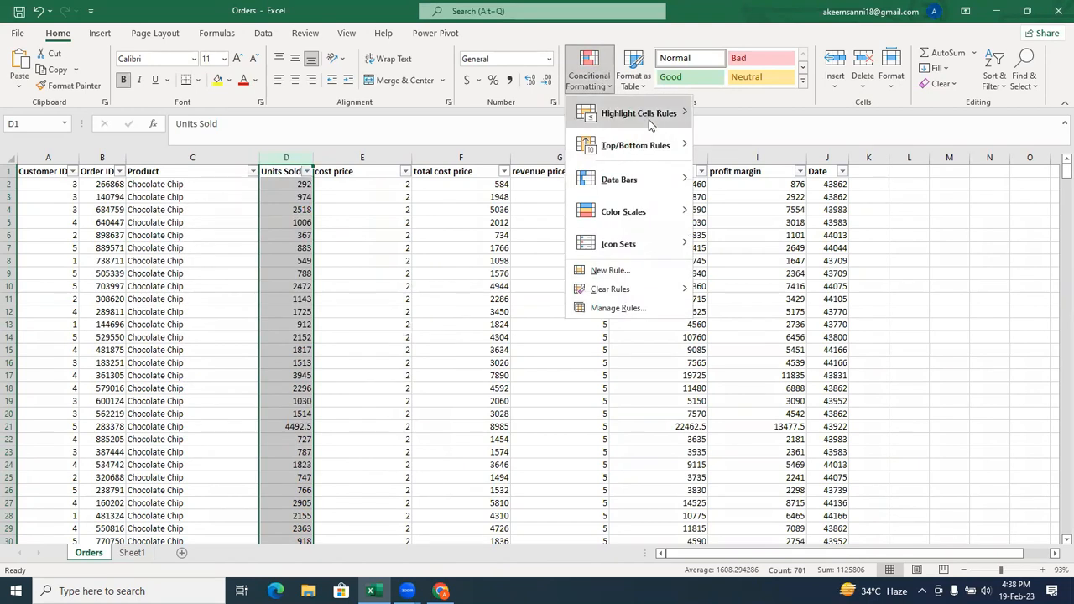
mouse_move(650, 114)
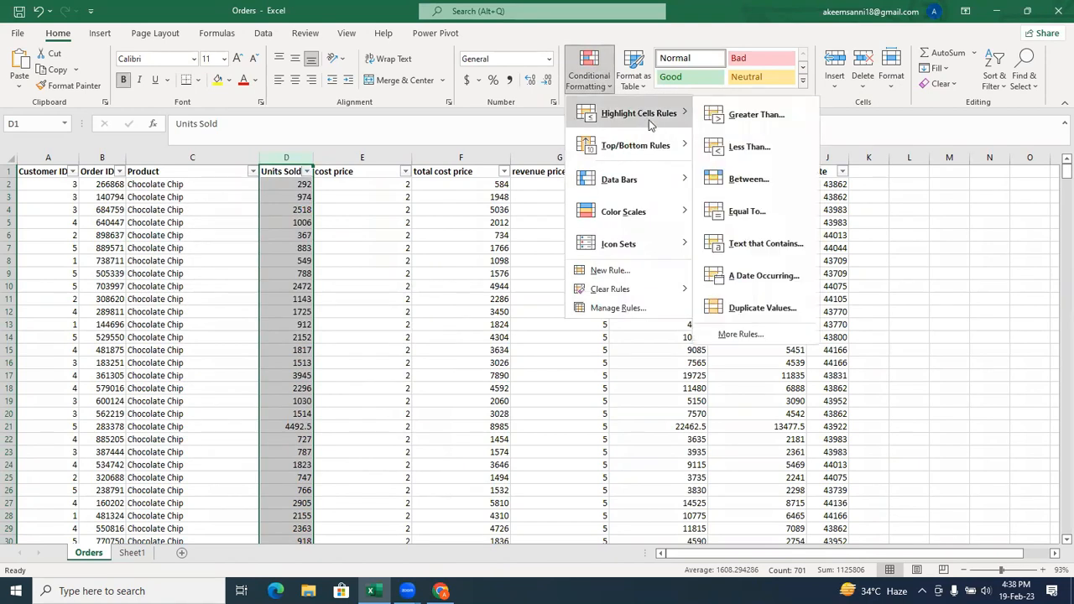
left_click(781, 177)
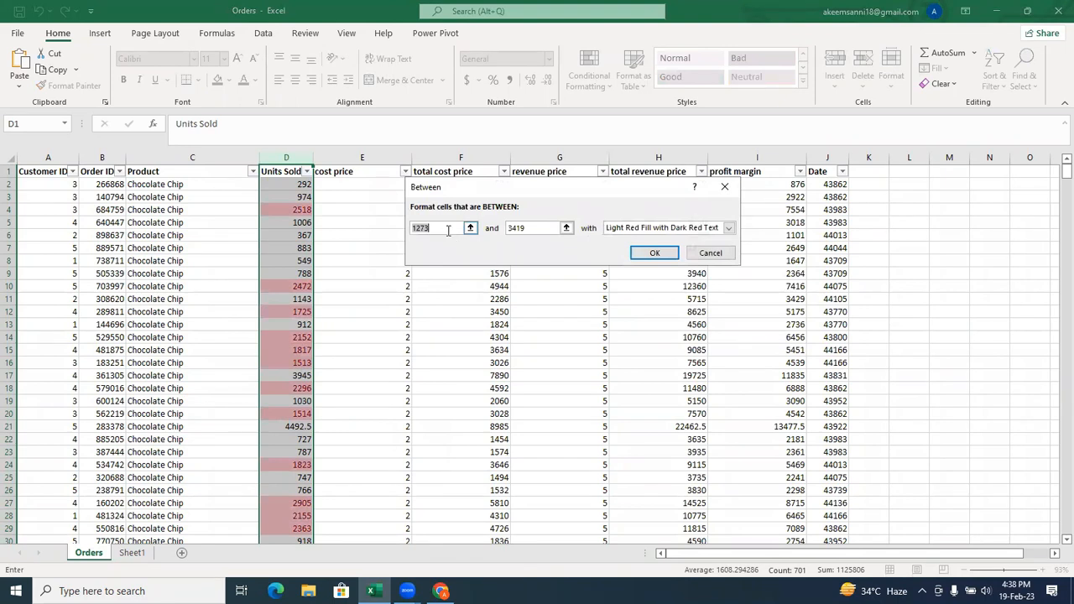
type("200")
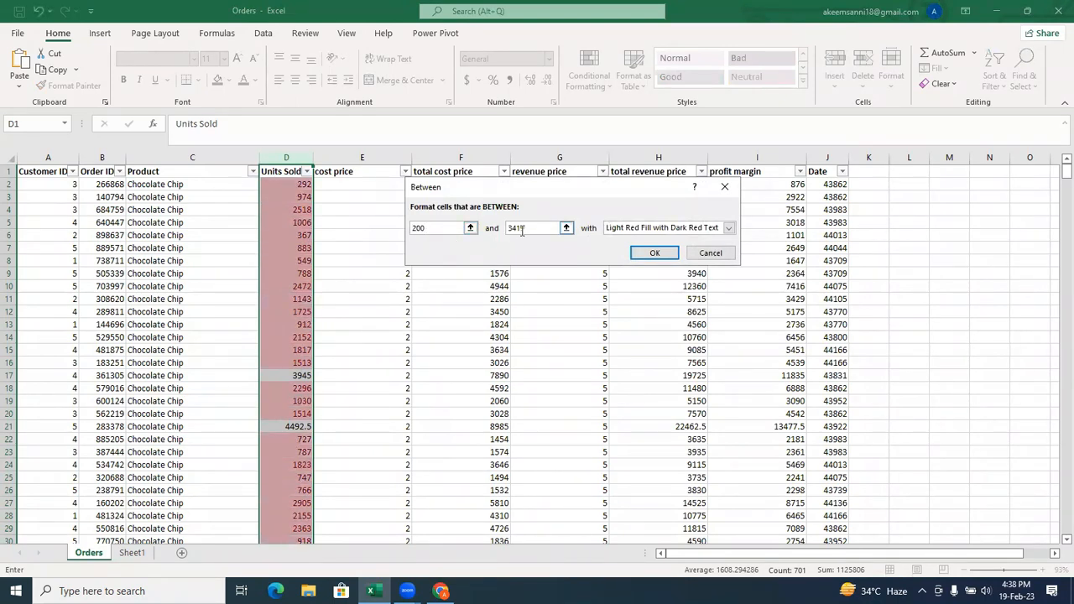
left_click(525, 229)
key("BackSpace")
key("BackSpace")
key("BackSpace")
key("BackSpace")
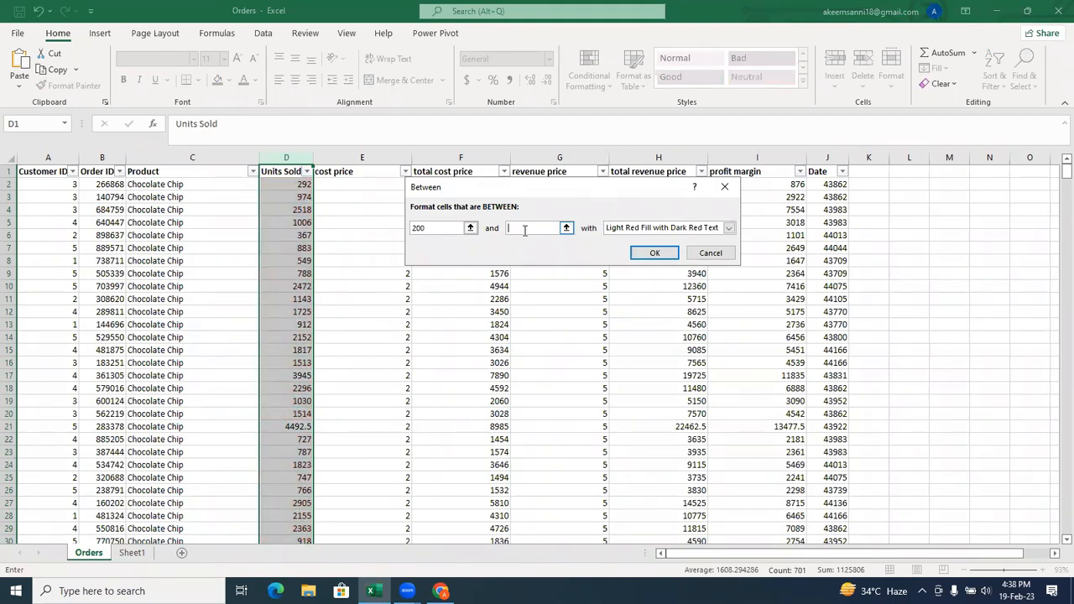
type("500")
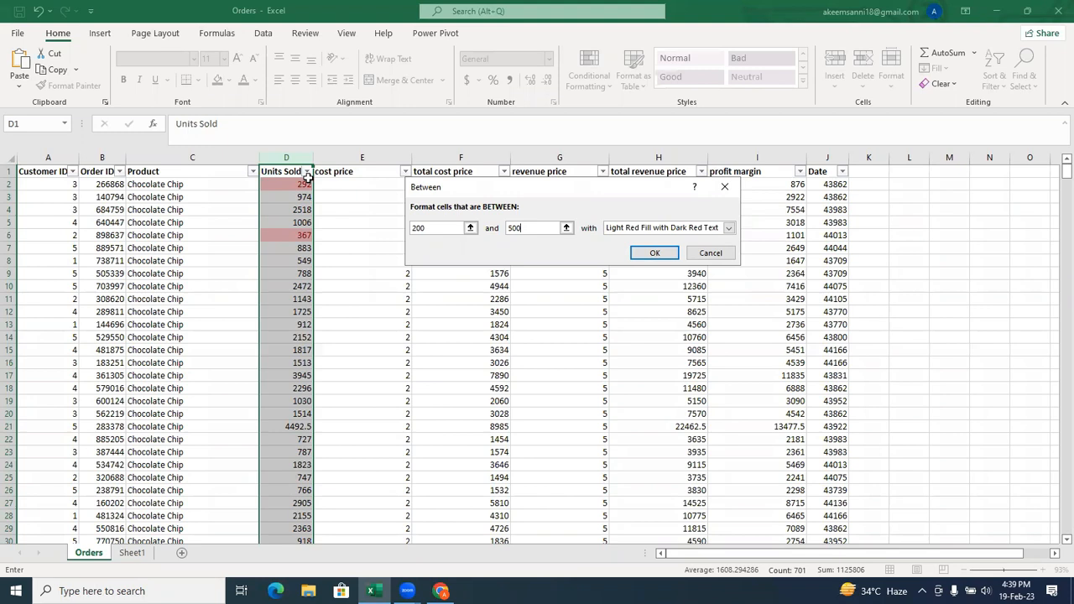
Empty both limits of the Between rule and discard the rule.
key("BackSpace")
key("BackSpace")
key("BackSpace")
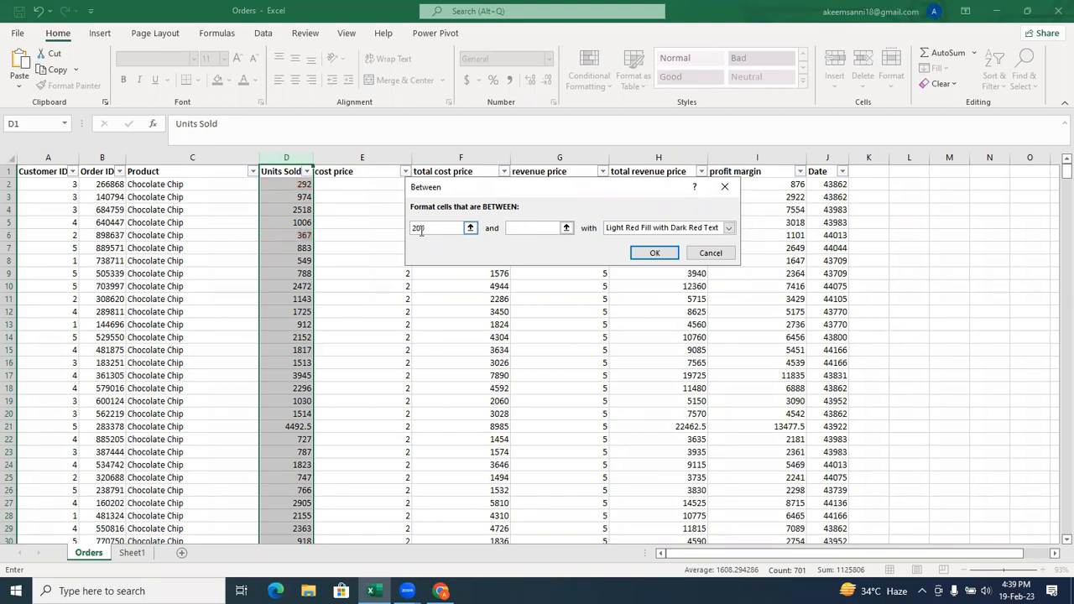
double_click(431, 231)
key("BackSpace")
left_click(710, 253)
Compare the Highlight Cells Rules options with the text filter options of the Product column.
left_click(601, 84)
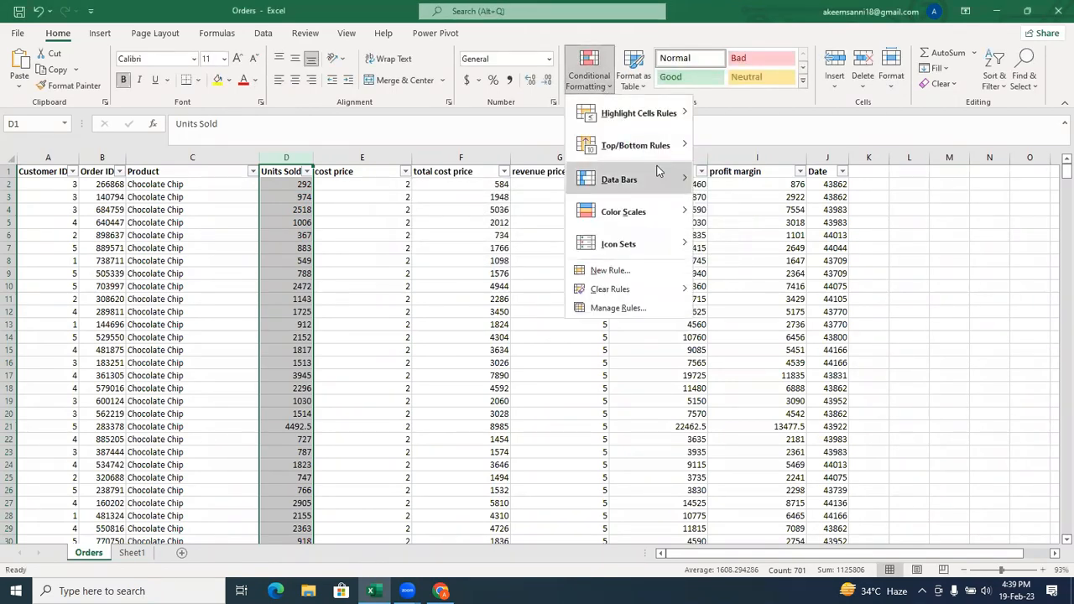
mouse_move(635, 107)
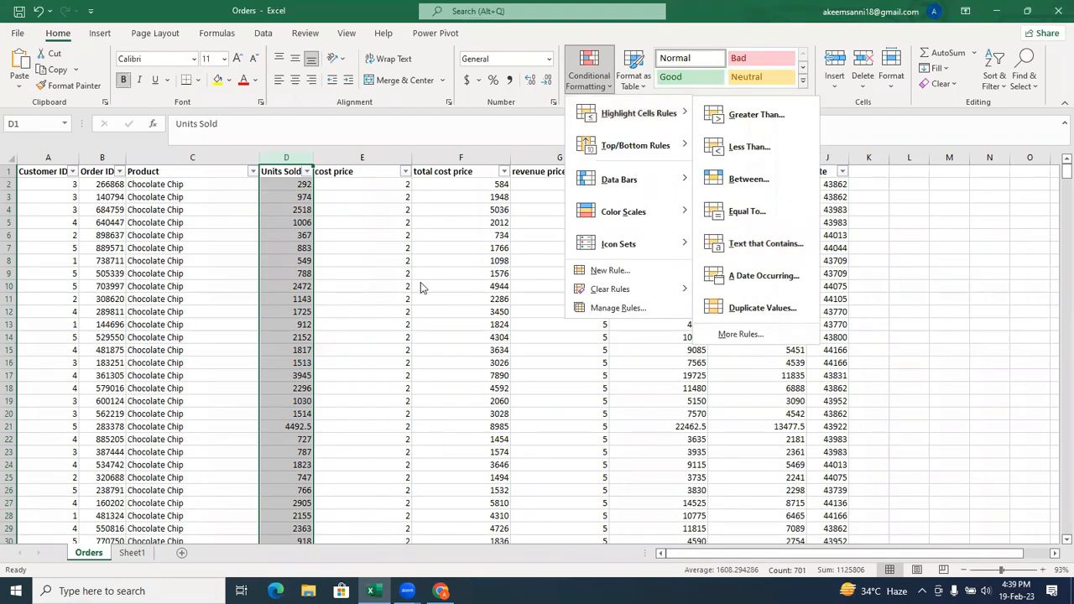
left_click(260, 173)
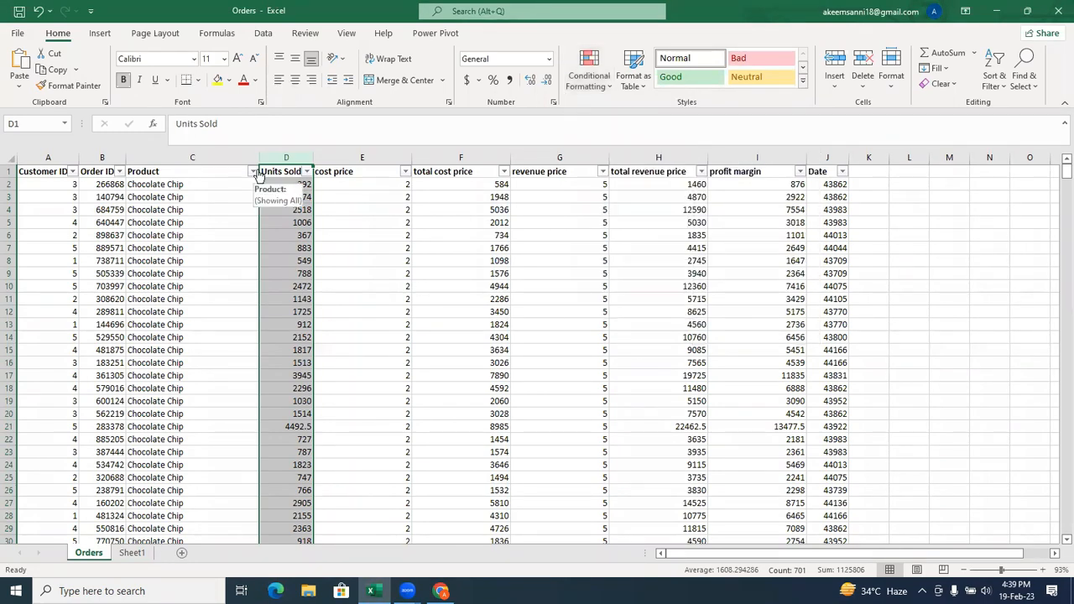
left_click(251, 171)
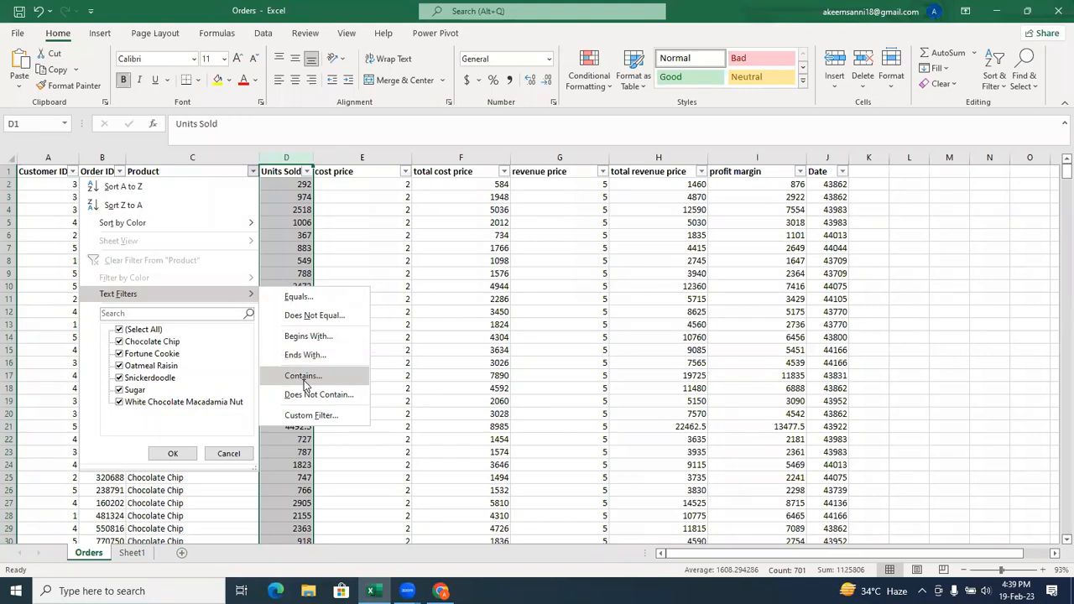
left_click(498, 392)
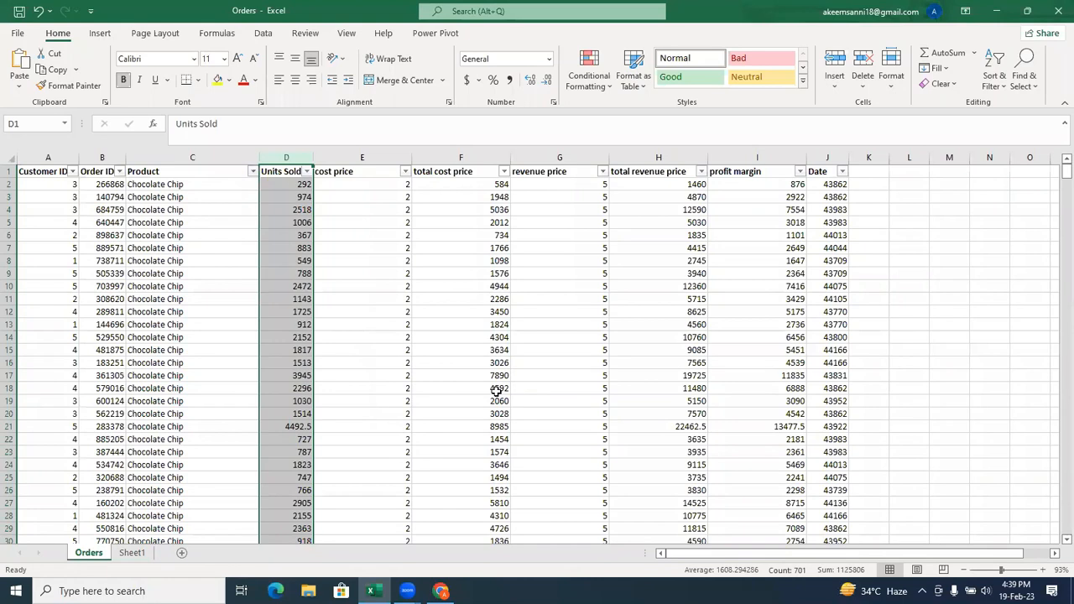
Copy the text "Fortune Cookie" from cell C209 in the Product column, leaving the cell unedited.
left_click(187, 186)
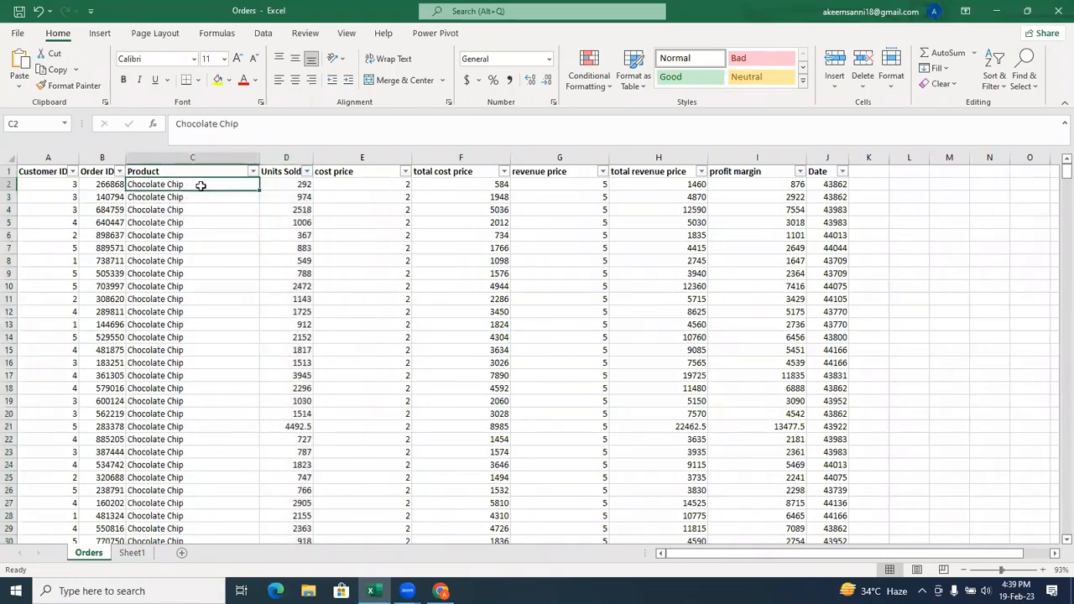
left_click(279, 130)
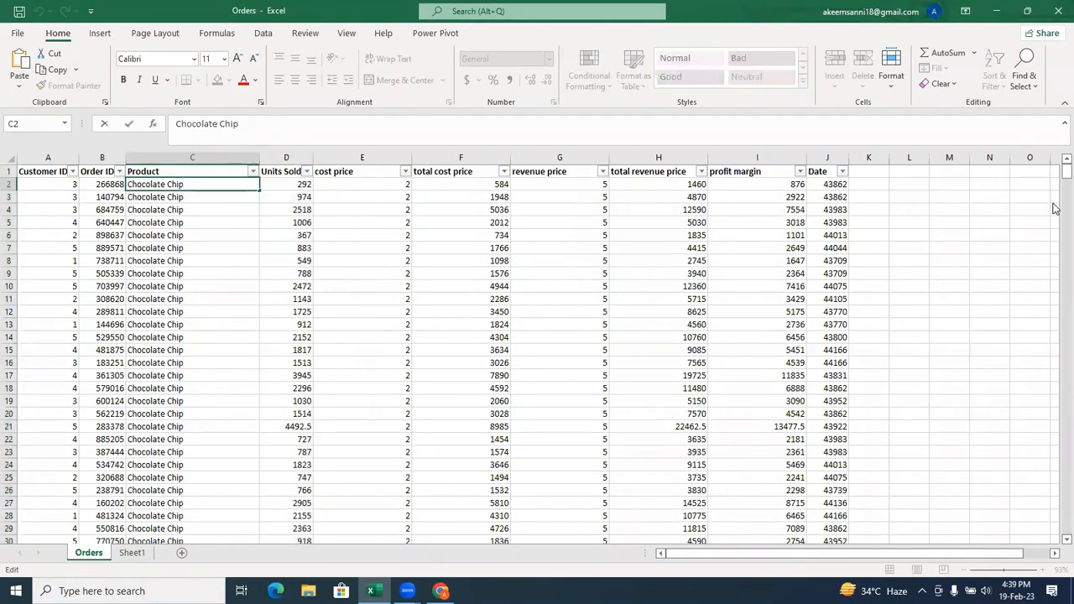
left_click_drag(1059, 174, 652, 271)
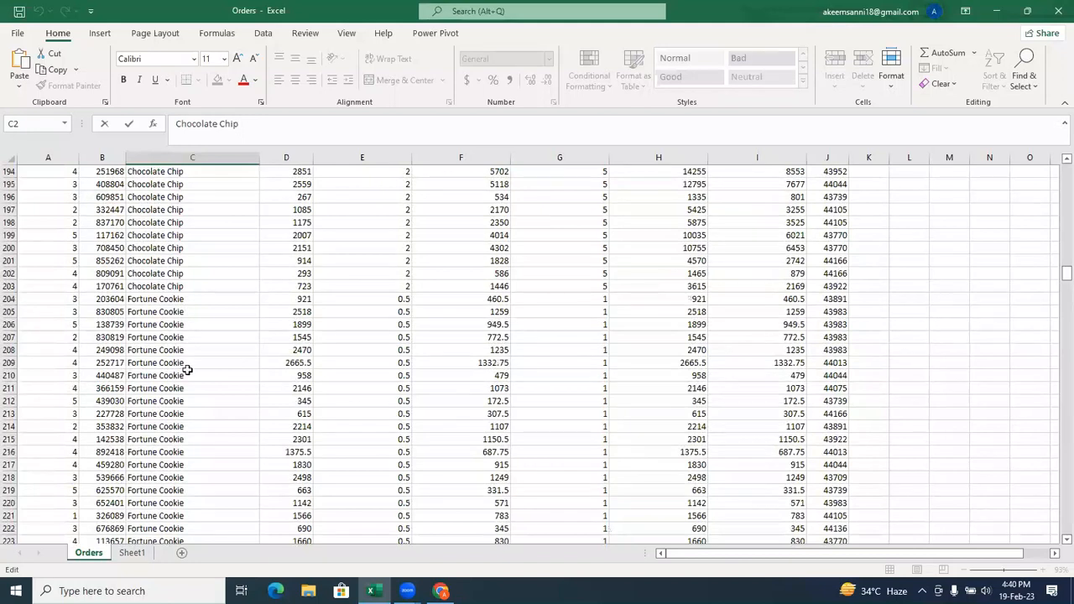
left_click(179, 365)
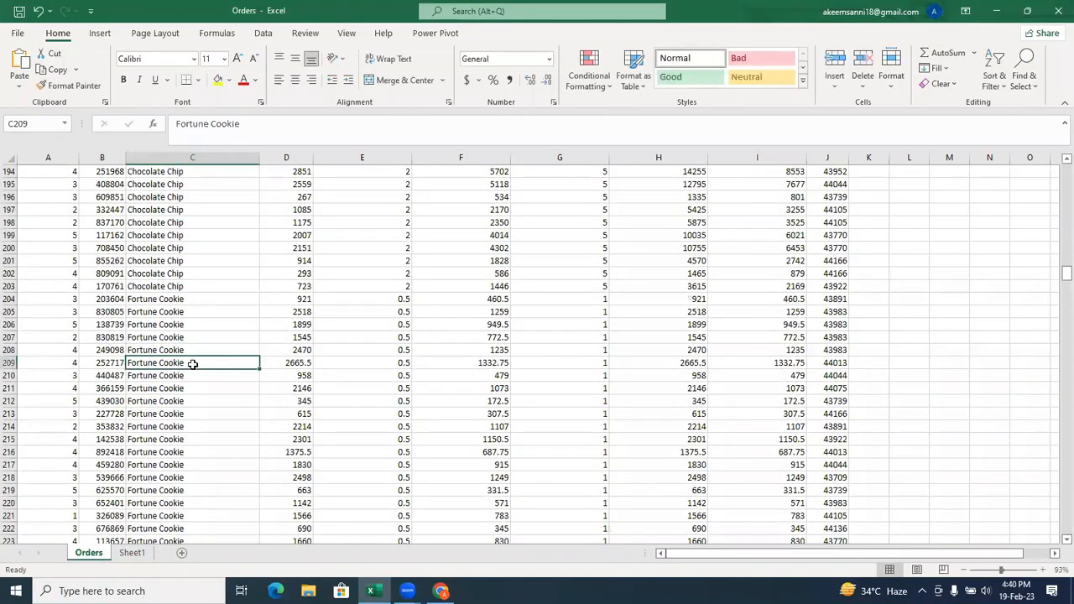
triple_click(270, 118)
key("ctrl+c")
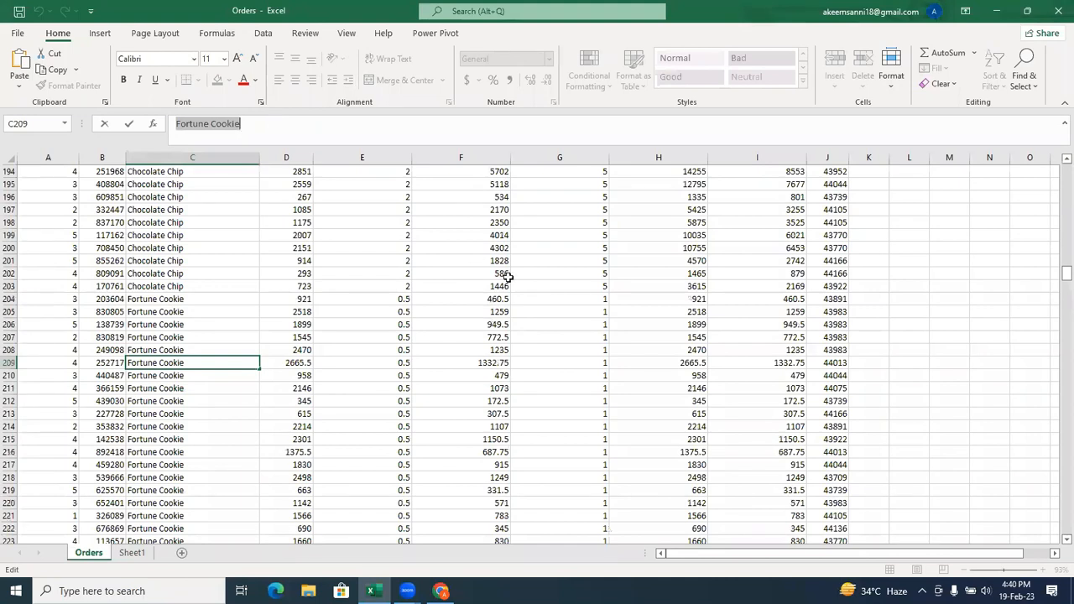
left_click_drag(1055, 283, 1056, 165)
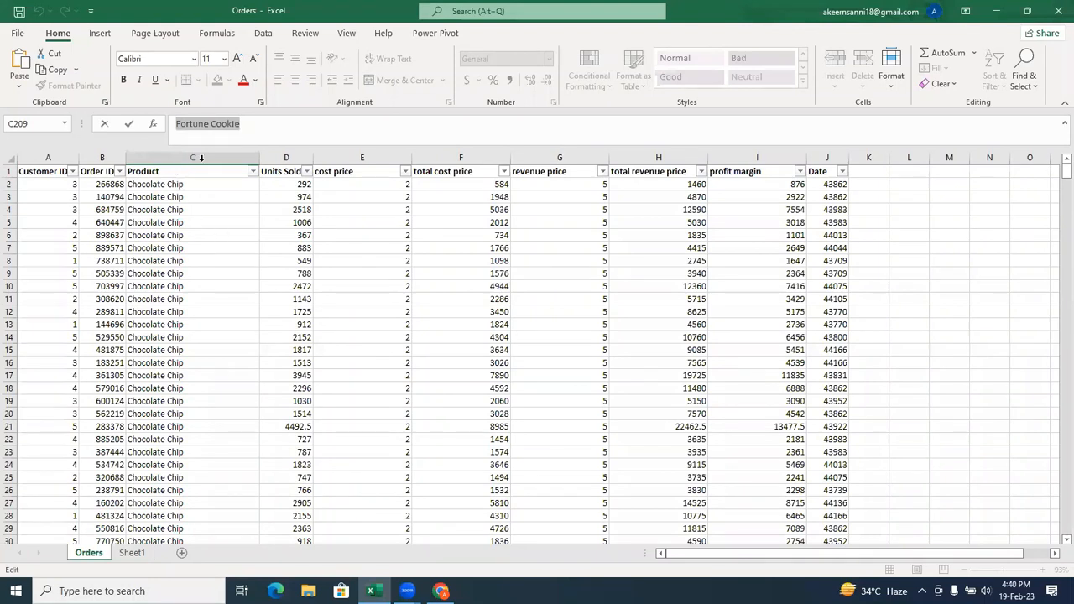
key("Escape")
Highlight Product cells from C2 to C701 that contain the text "Fortune Cookie" using Light Red Fill with Dark Red Text.
left_click(182, 183)
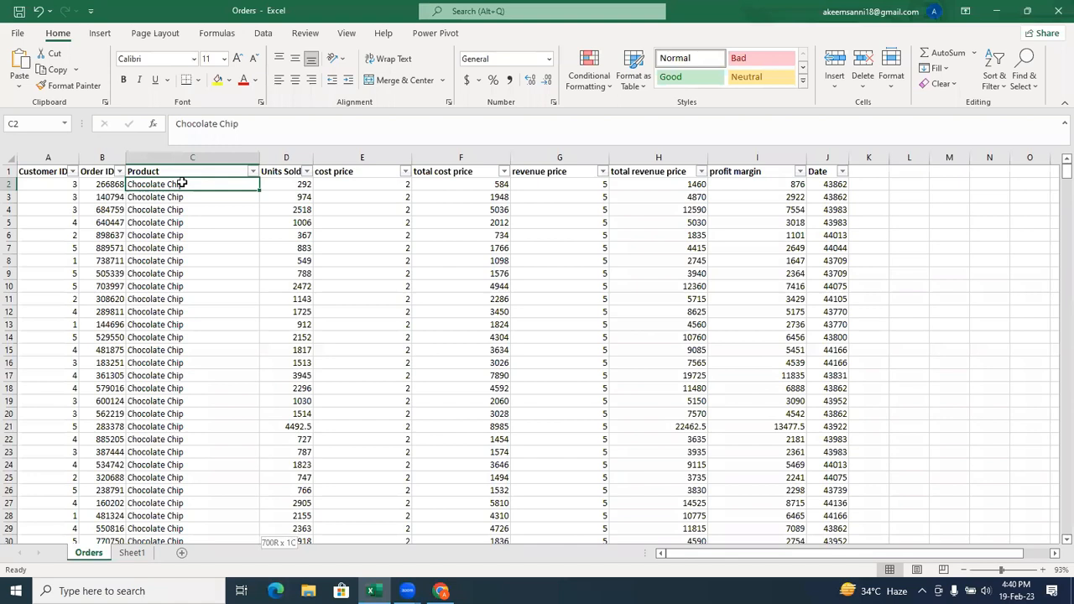
key("ctrl+shift+Down")
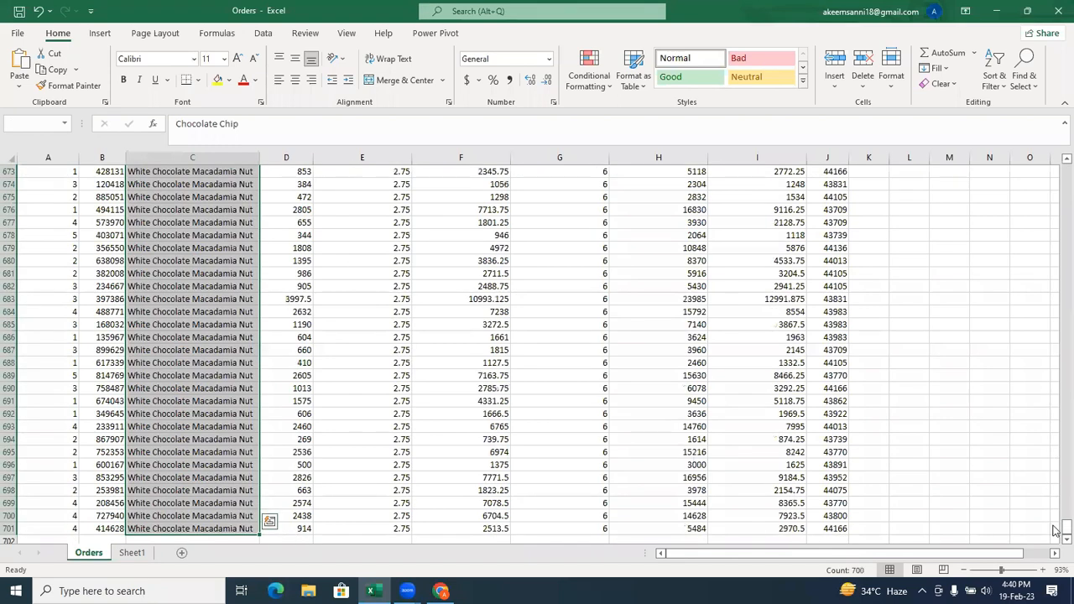
left_click_drag(1055, 530, 1047, 151)
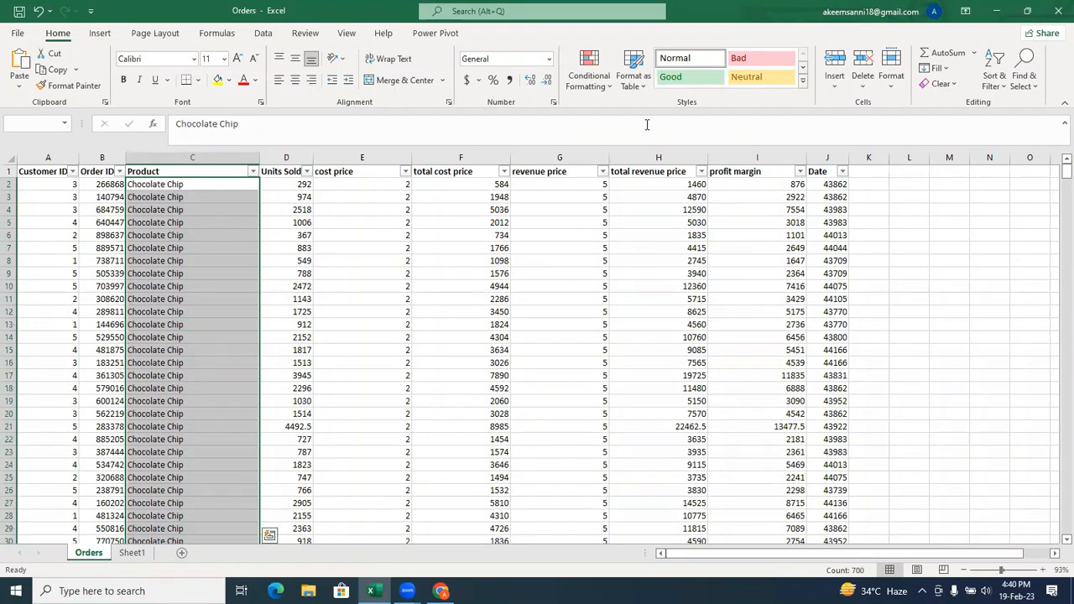
left_click(604, 92)
mouse_move(648, 114)
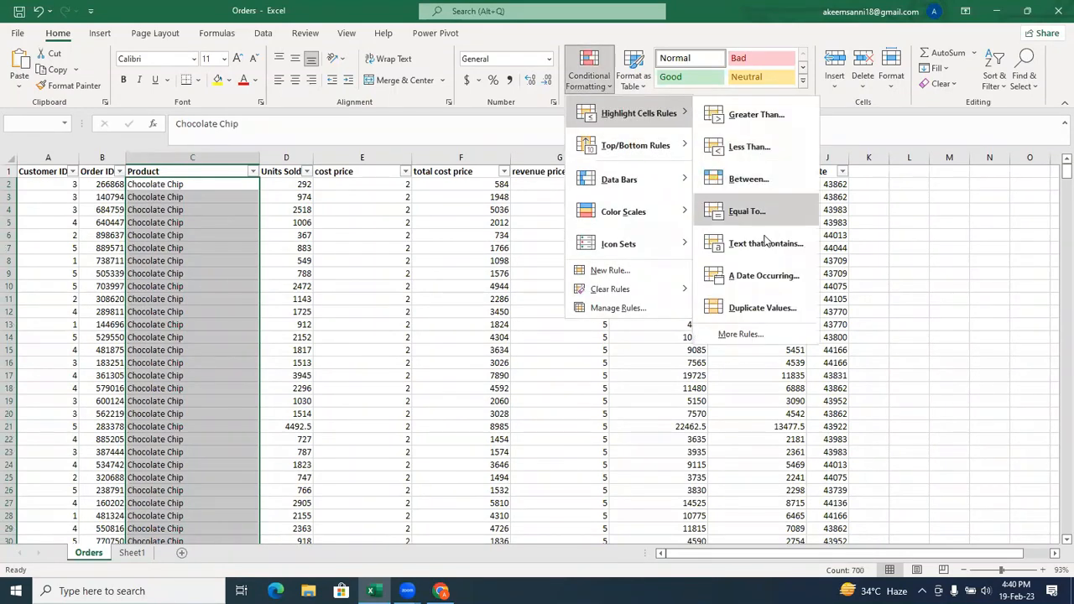
left_click(765, 243)
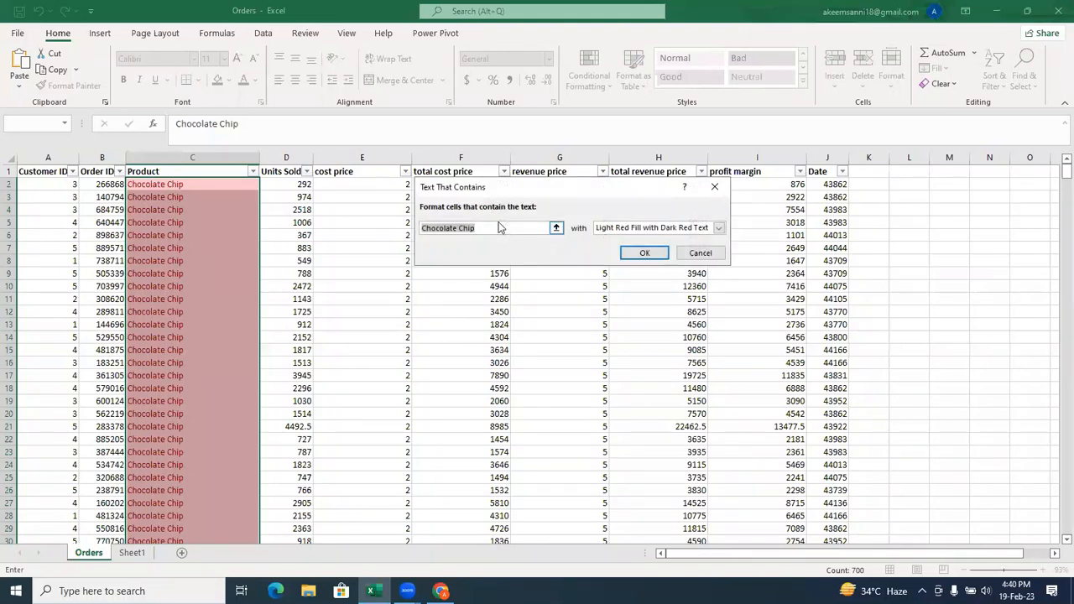
key("ctrl+v")
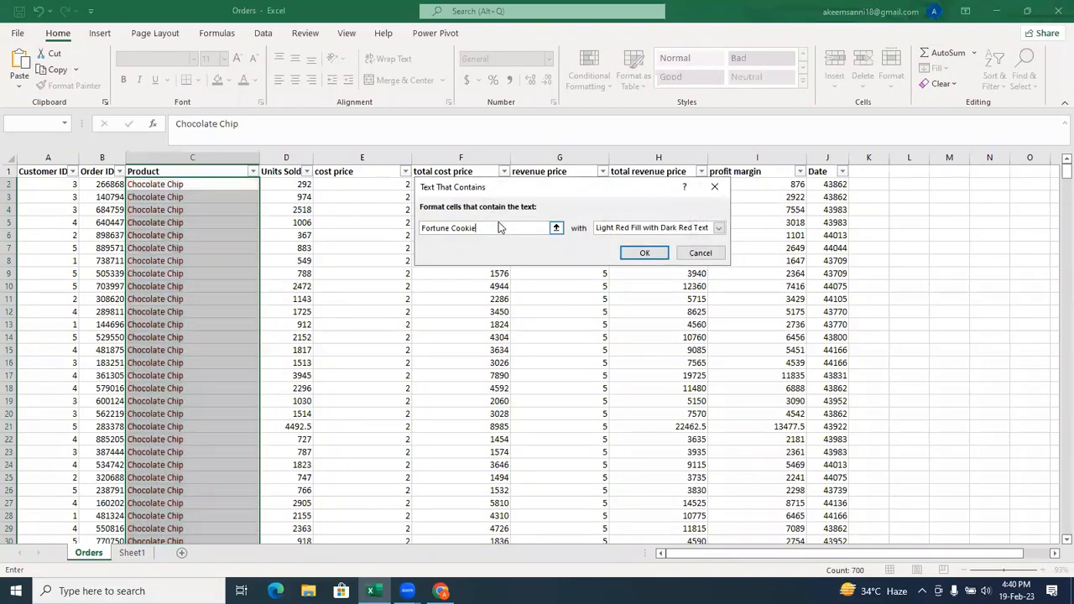
left_click(649, 255)
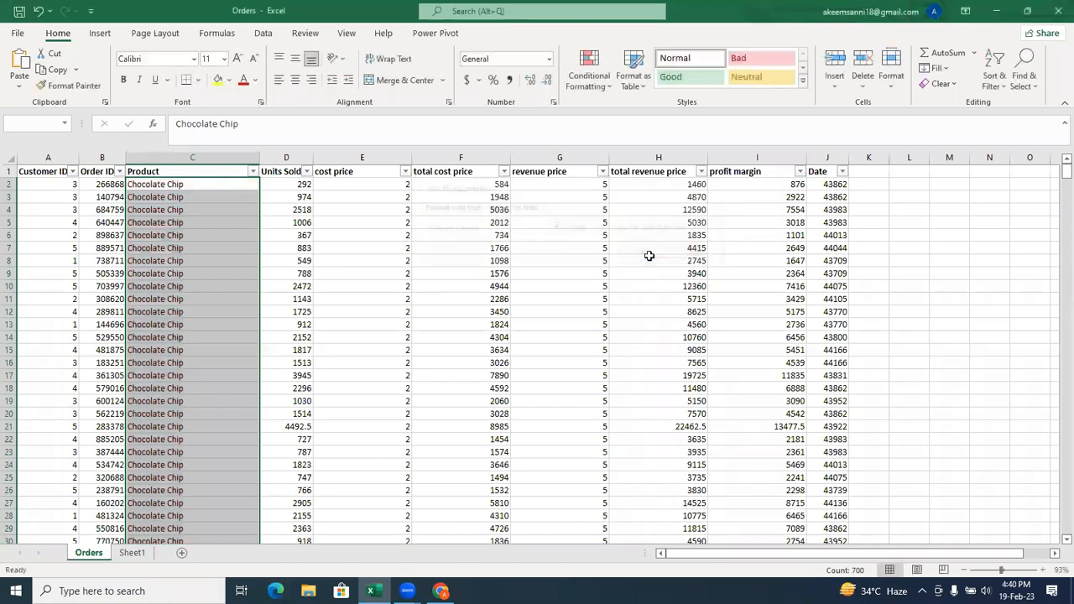
left_click(345, 250)
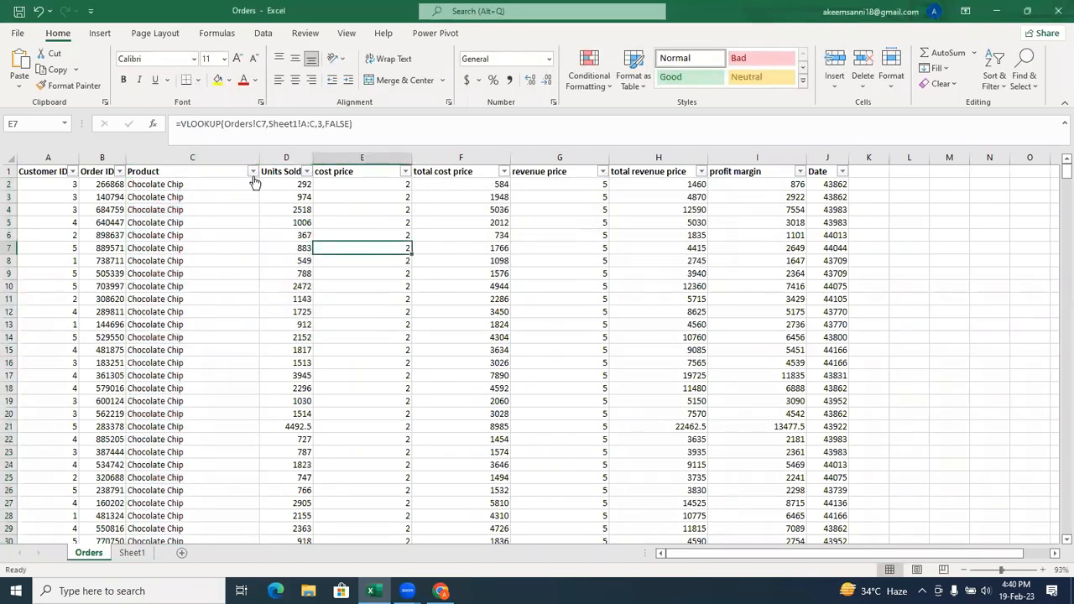
Filter the Product column by the light red cell colour.
left_click(253, 171)
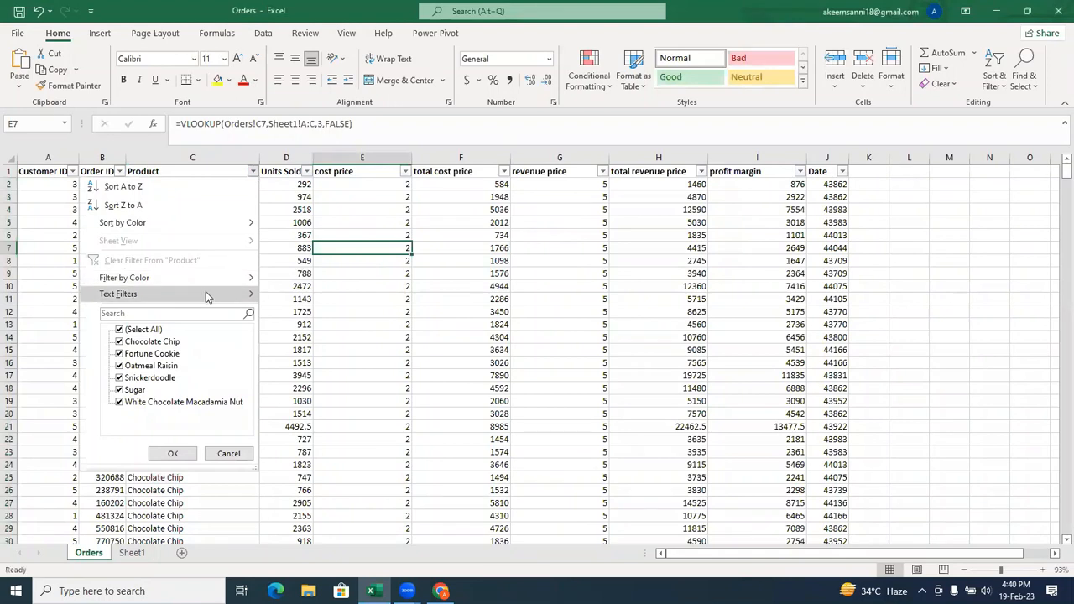
mouse_move(210, 291)
mouse_move(235, 281)
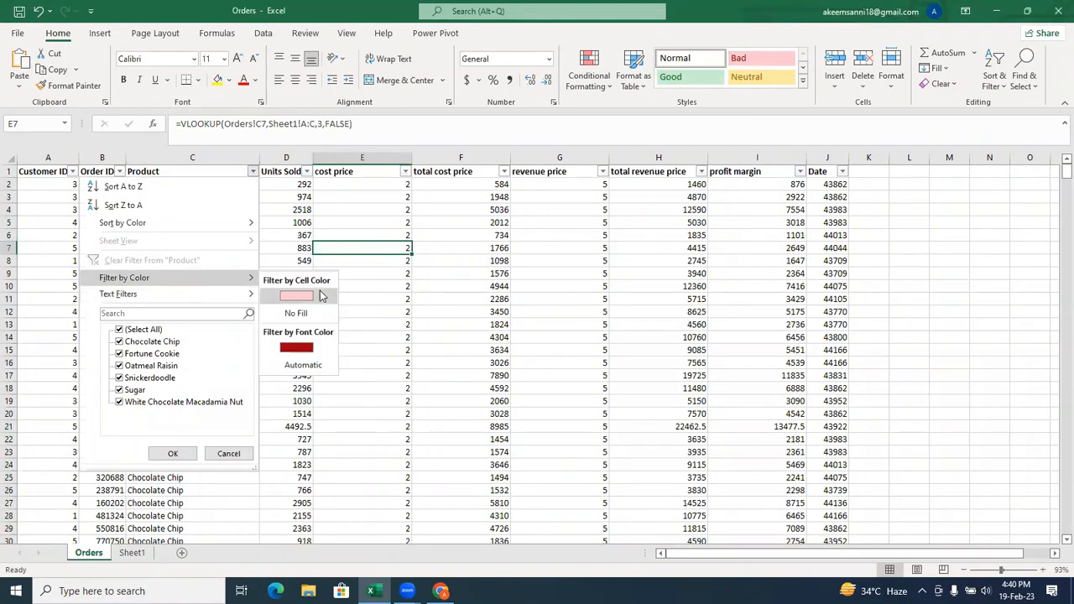
left_click(320, 296)
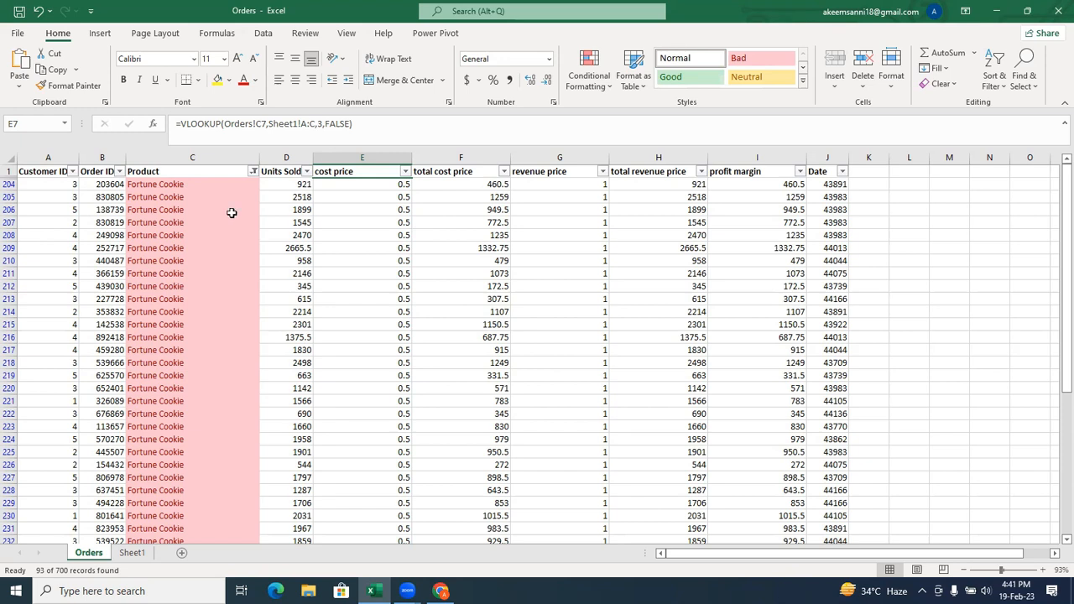
Replace the Product column's colour filter with a custom text filter: contains "Fortune Cookie" And begins with "C".
left_click(254, 172)
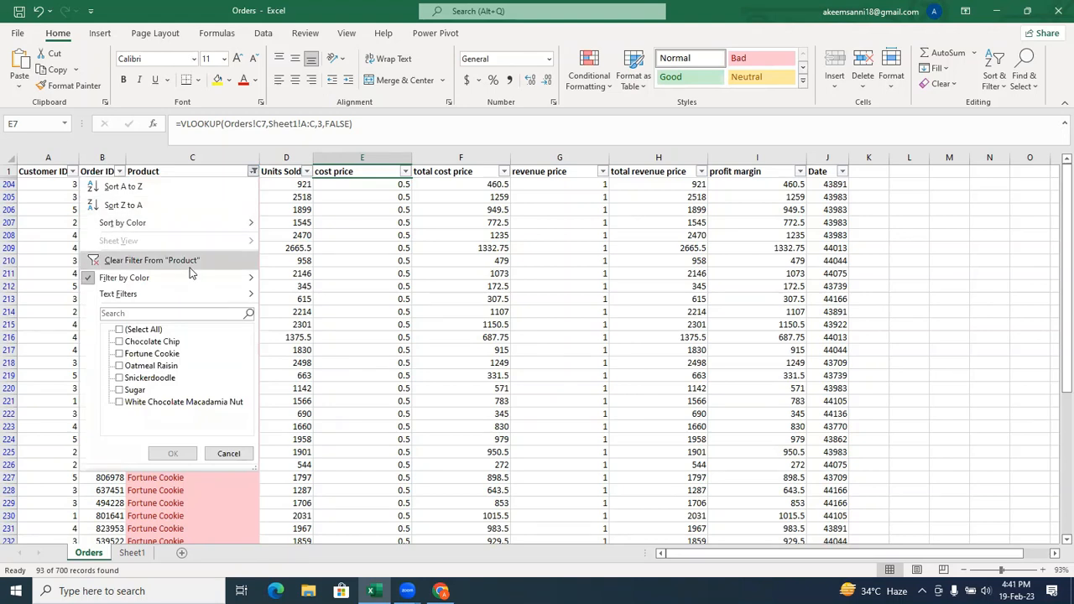
left_click(151, 260)
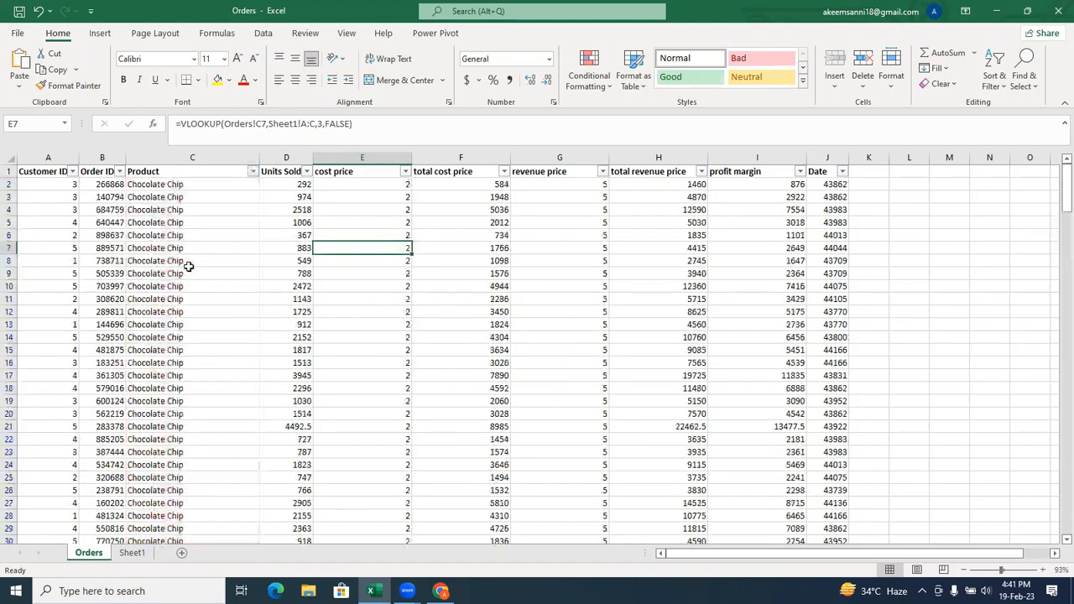
left_click(253, 172)
mouse_move(206, 297)
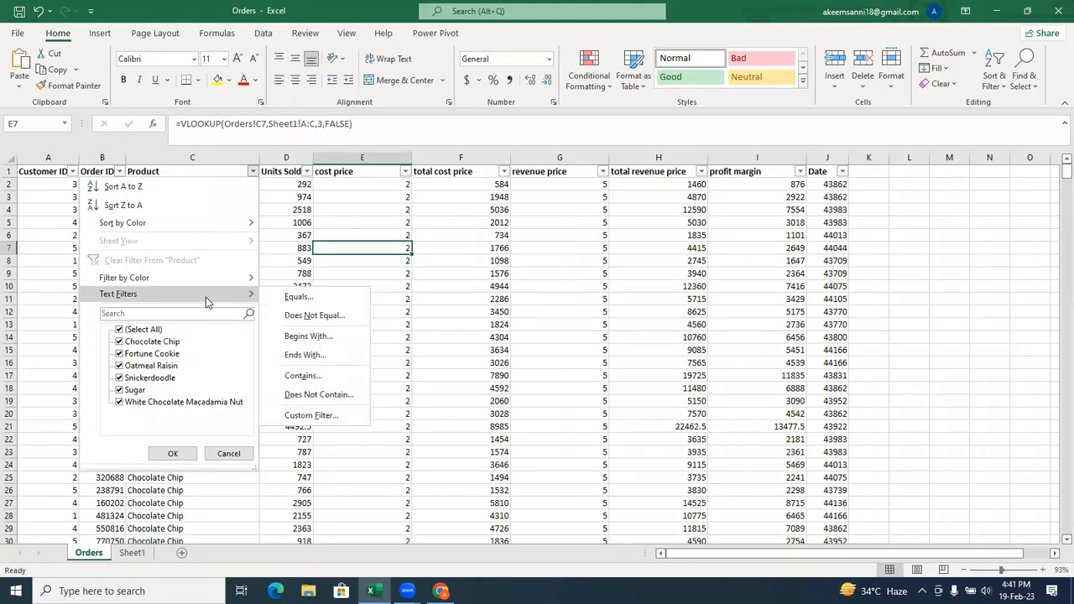
left_click(319, 378)
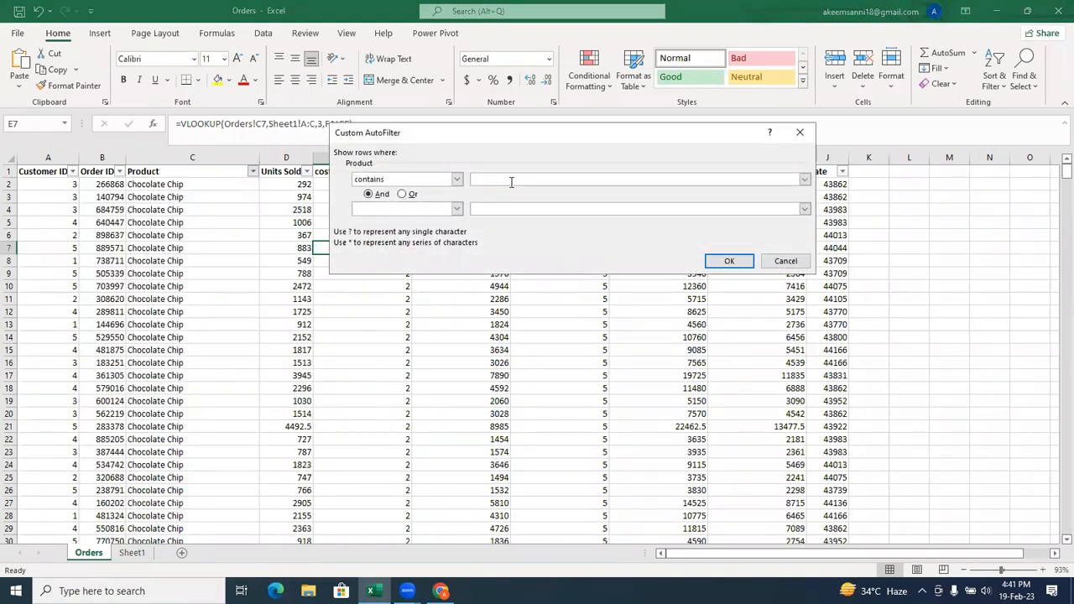
type("Fortune Cookie")
left_click(457, 211)
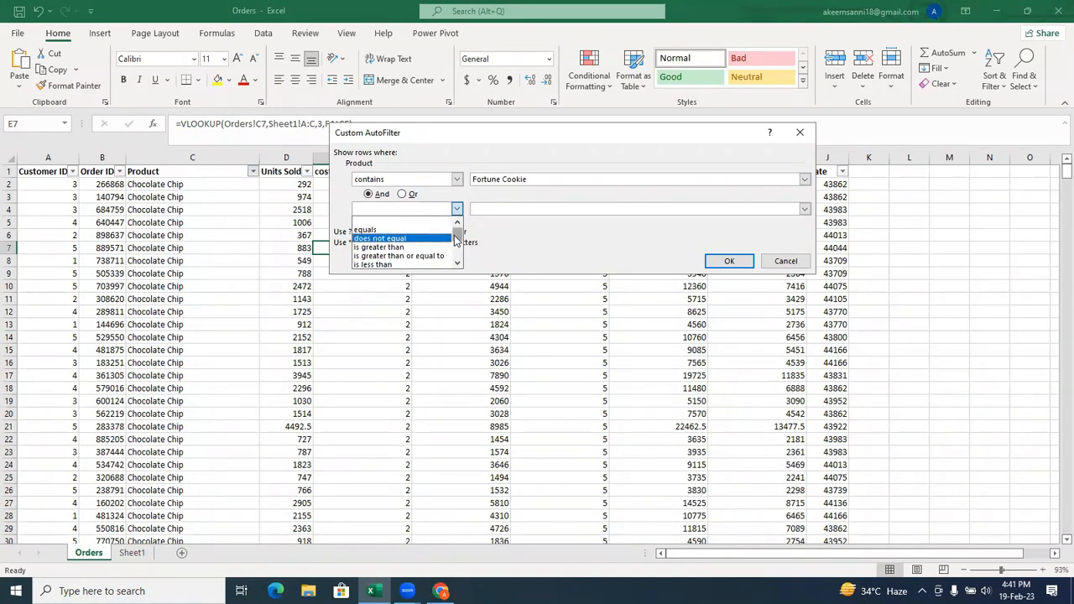
left_click_drag(454, 237, 458, 245)
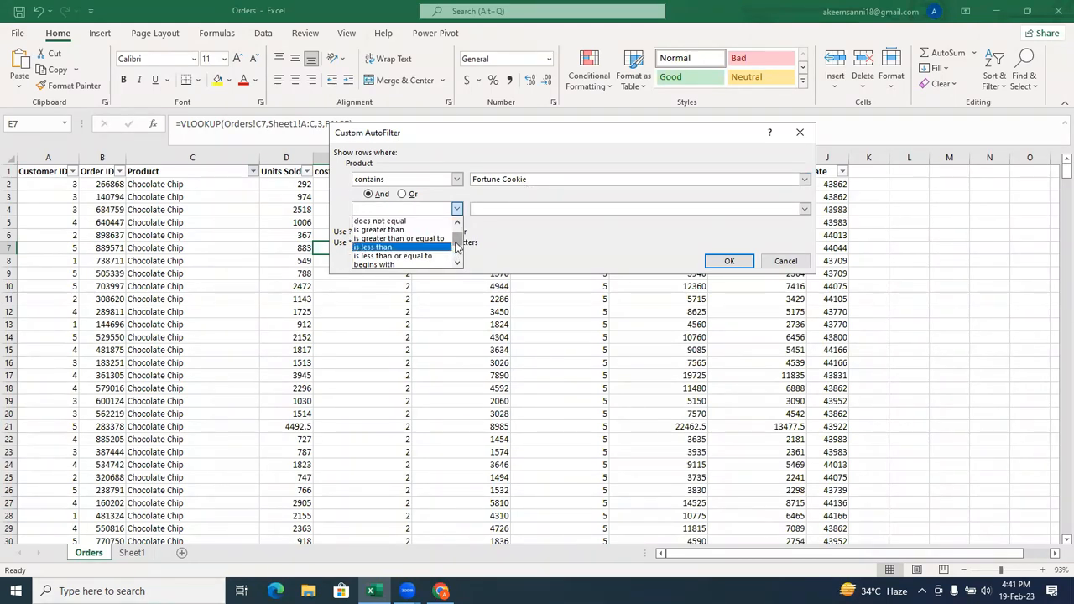
left_click(434, 265)
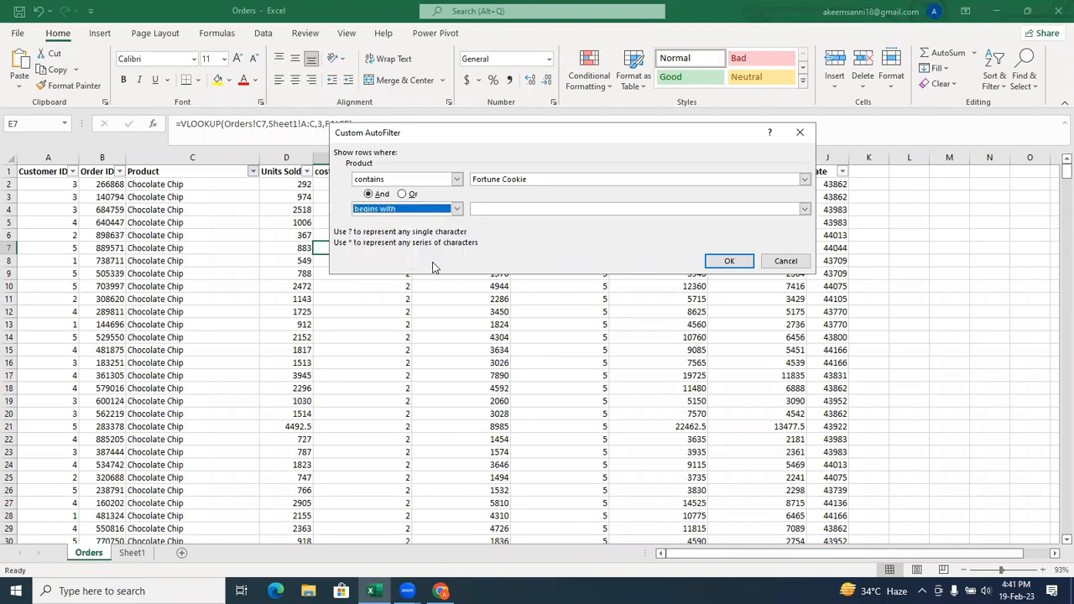
left_click(492, 208)
type("C")
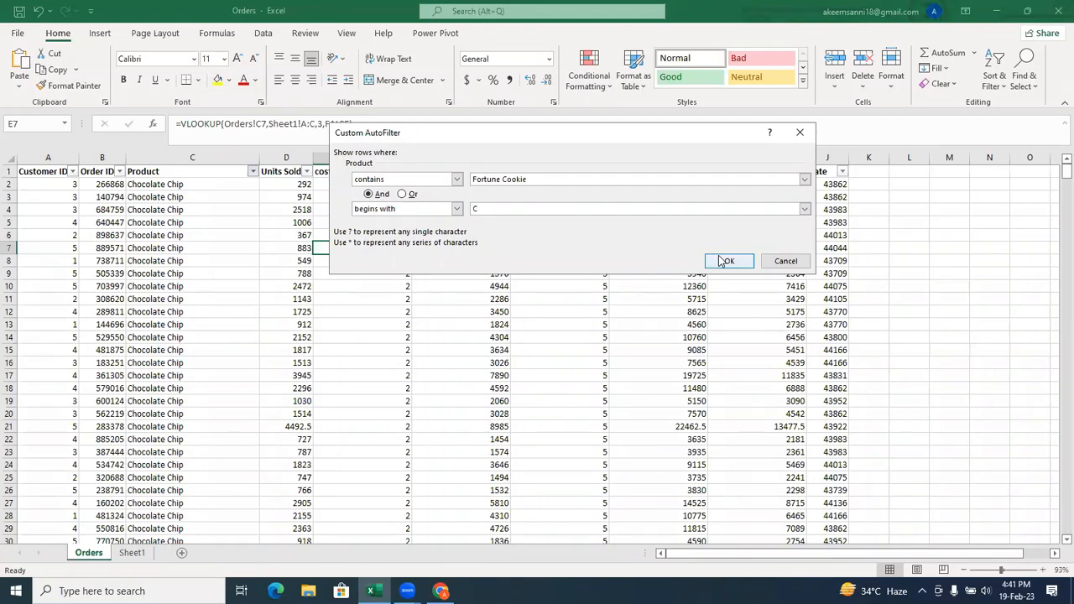
left_click(725, 260)
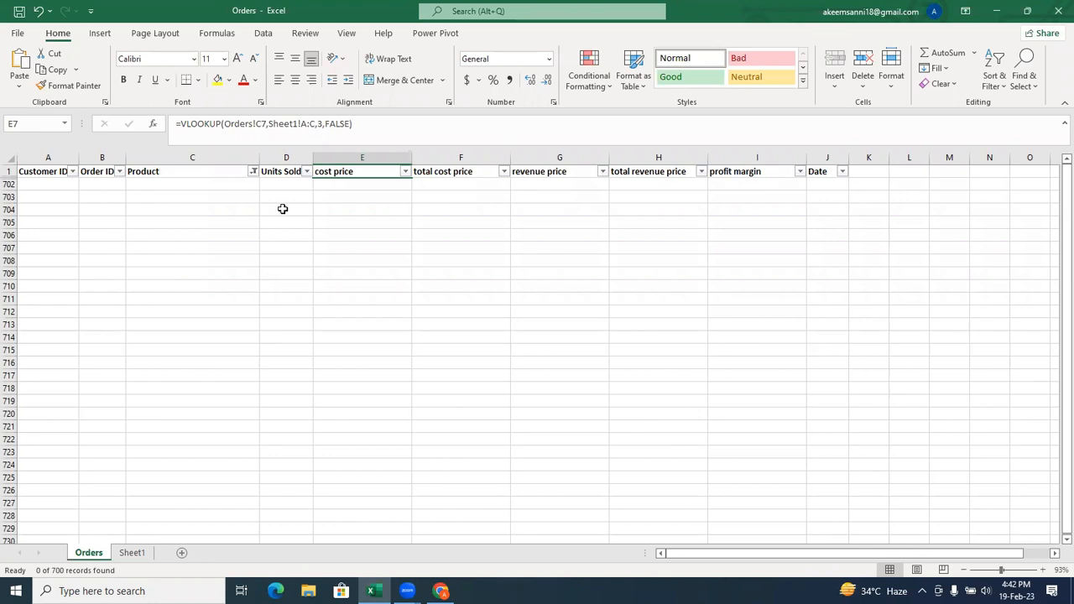
Clear the text filter from the Product column and remove all conditional formatting rules from that column.
left_click(253, 171)
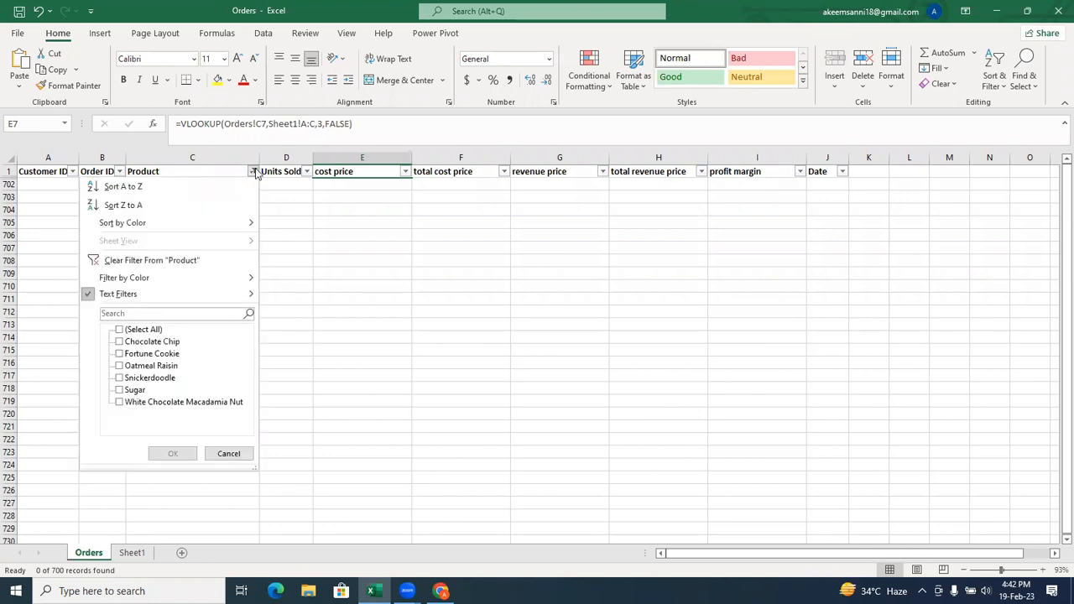
left_click(192, 259)
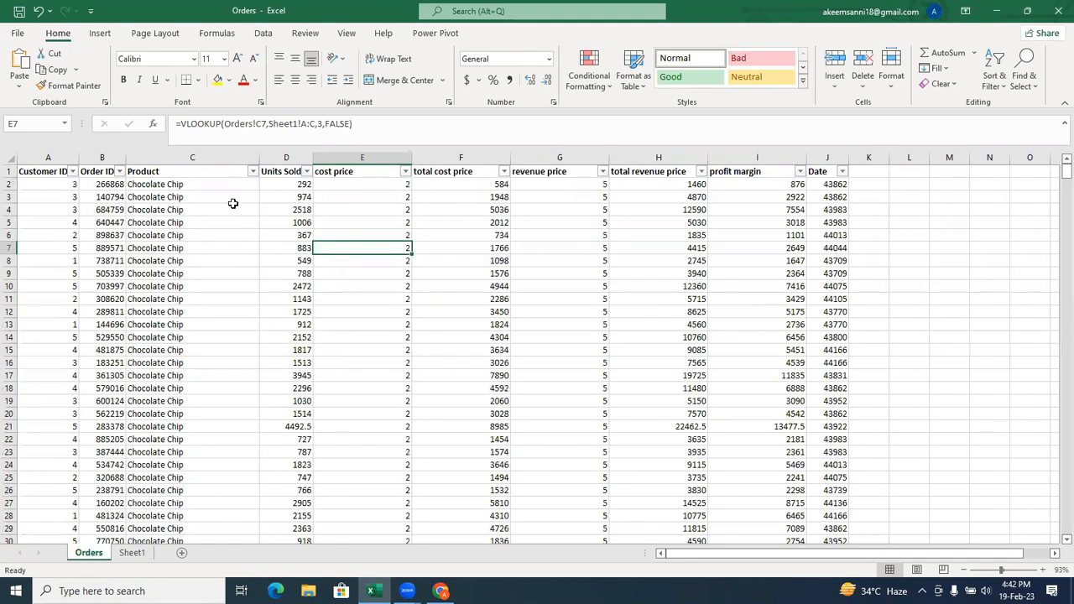
left_click(253, 172)
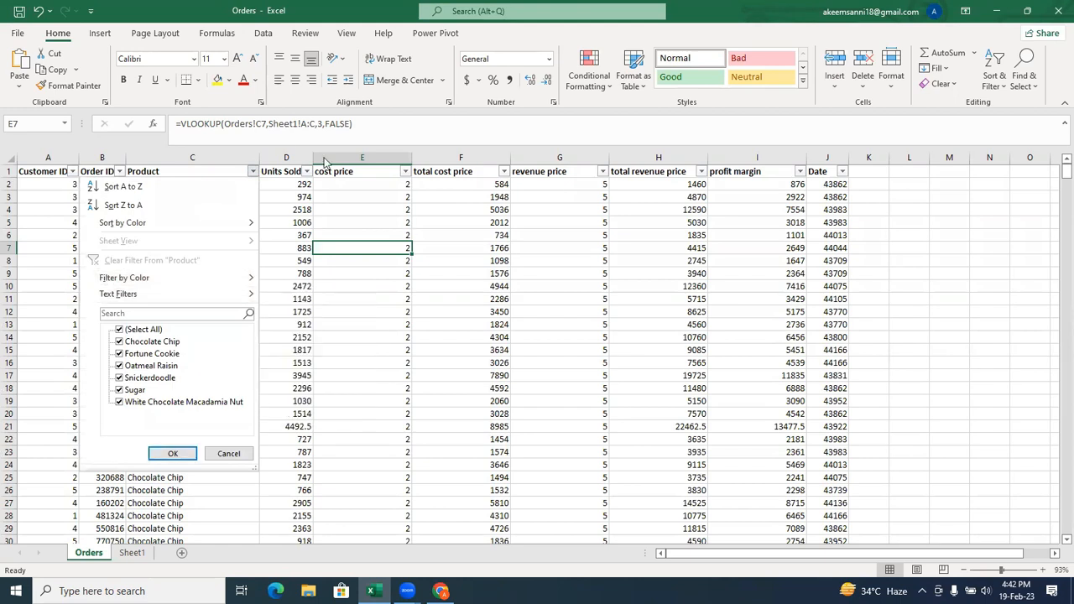
left_click(260, 159)
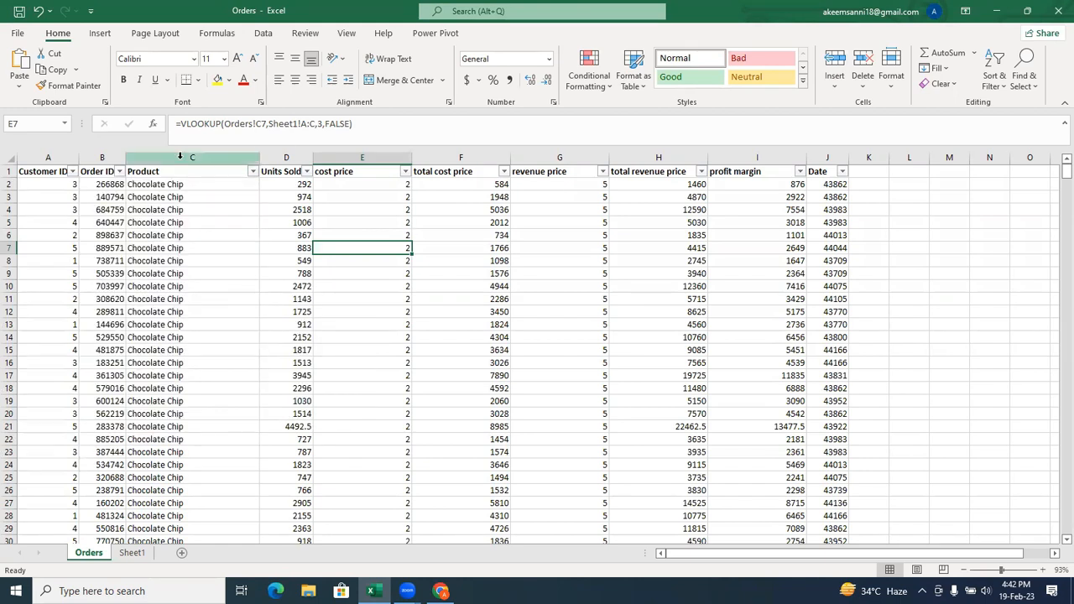
left_click(192, 158)
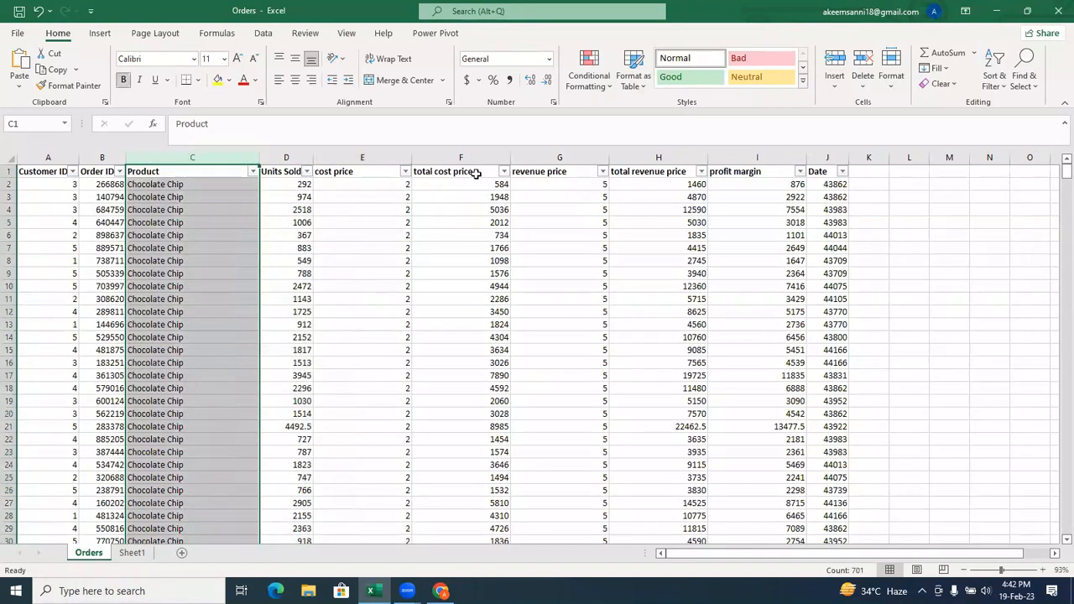
left_click(589, 71)
mouse_move(635, 290)
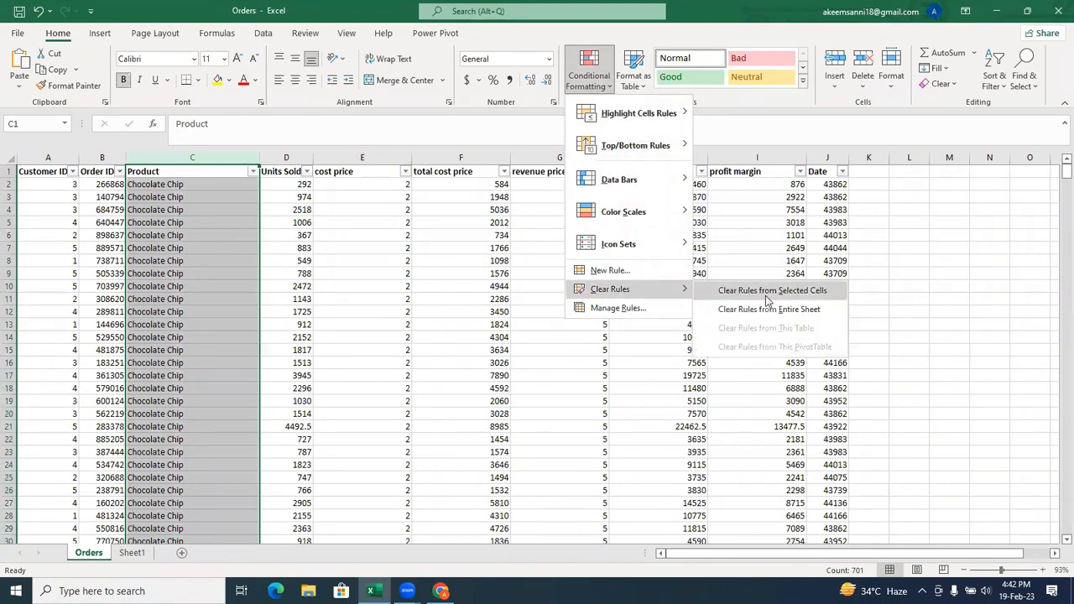
left_click(765, 294)
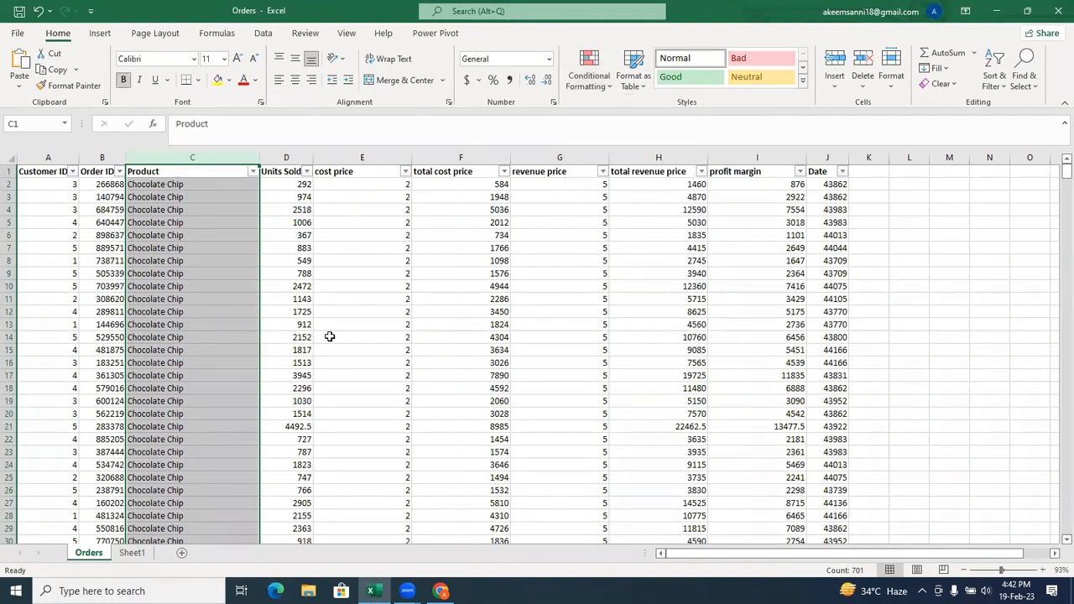
Filter the Product column with a custom text filter: contains "Fortune Cookie" Or begins with "C".
left_click(253, 172)
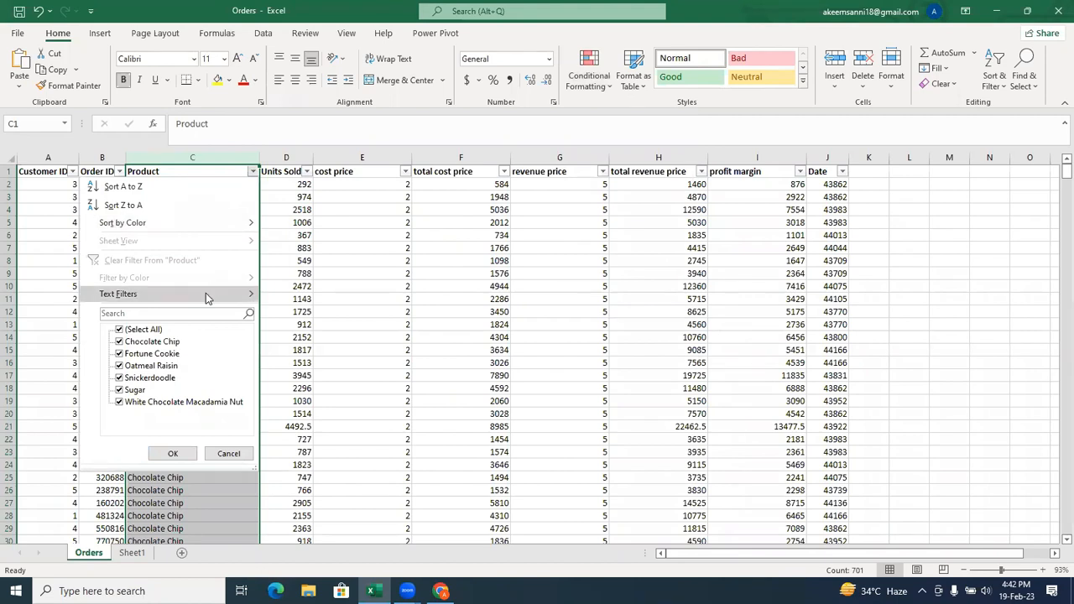
mouse_move(210, 294)
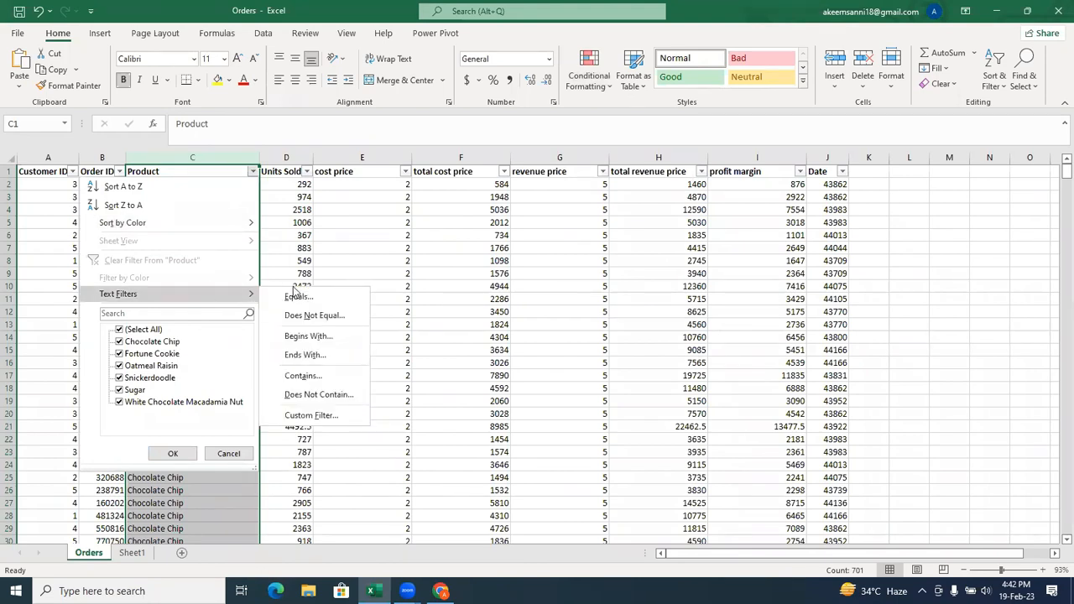
left_click(339, 381)
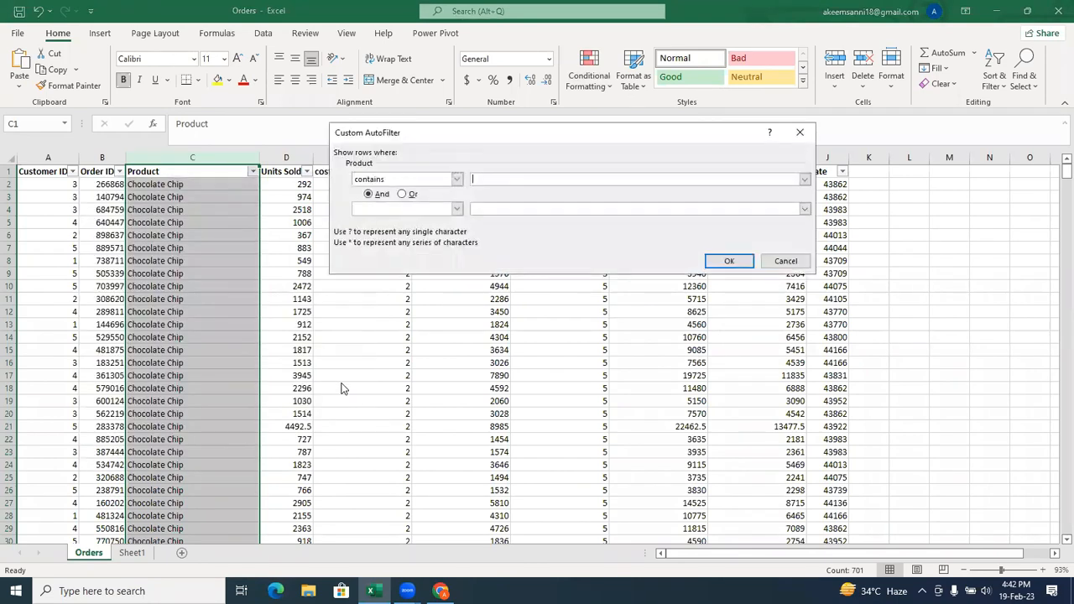
left_click(496, 183)
type("Fortune Cookie")
left_click(404, 195)
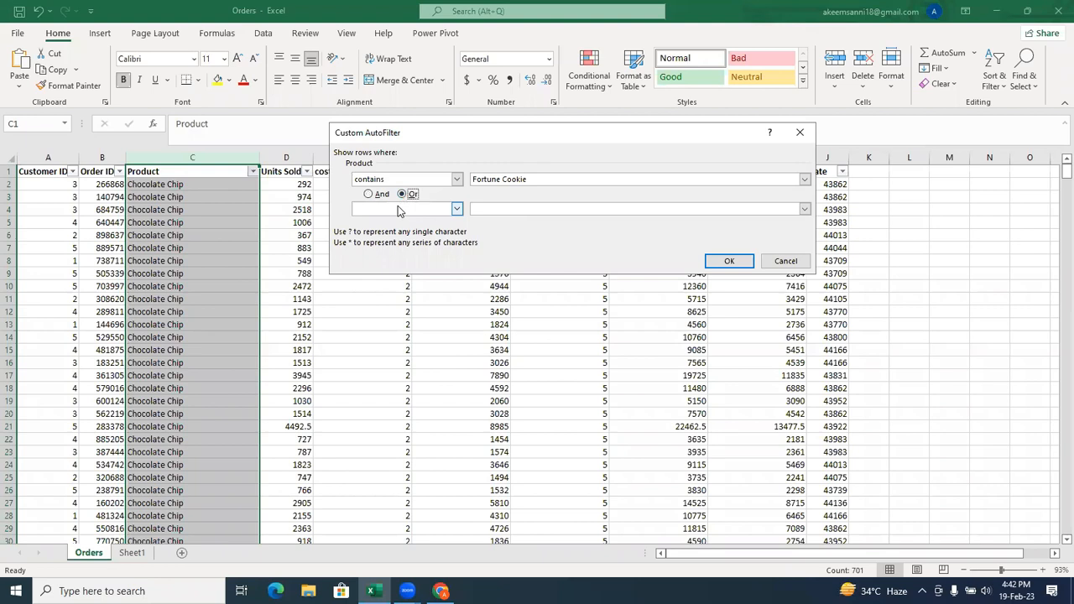
left_click(400, 208)
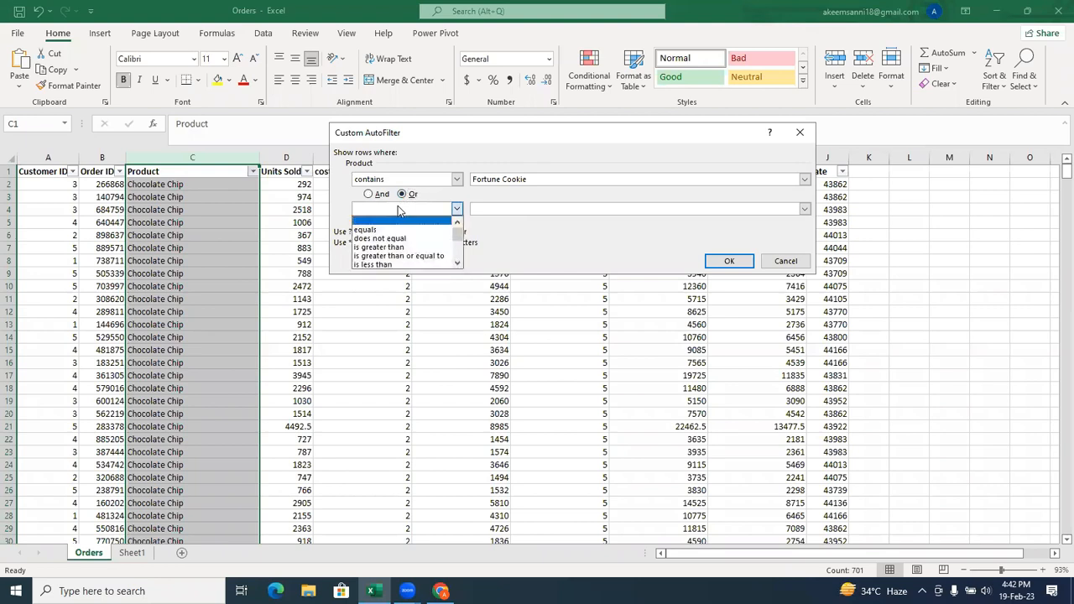
left_click(457, 242)
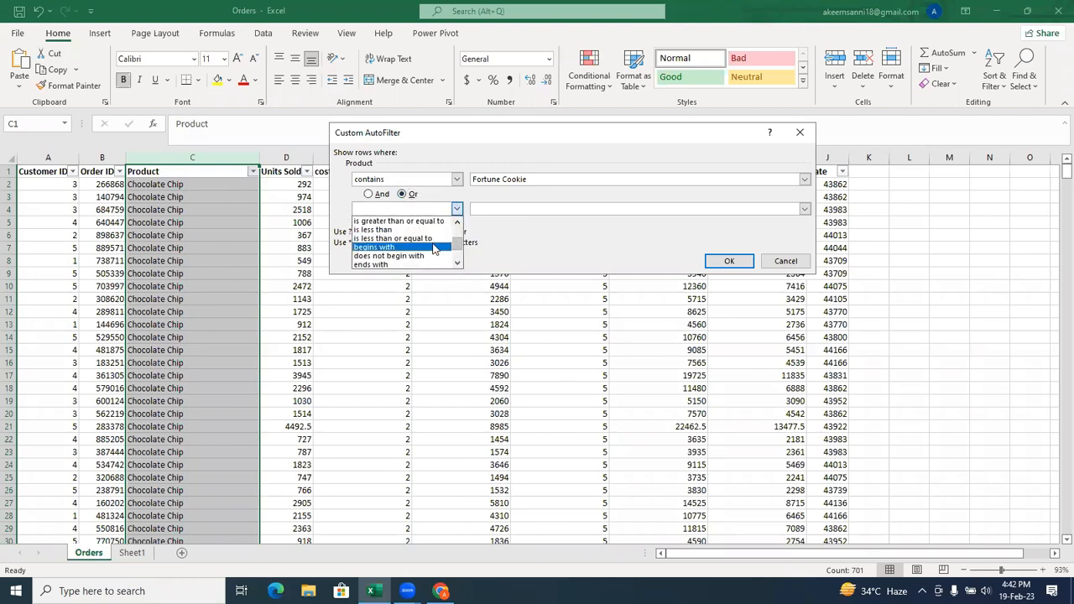
left_click(434, 249)
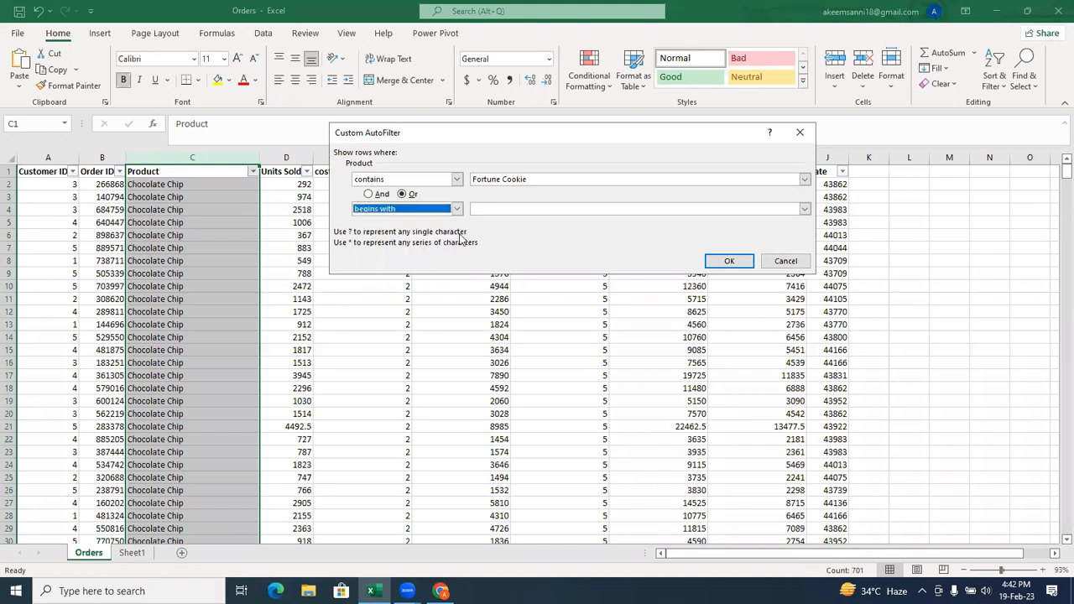
left_click(504, 208)
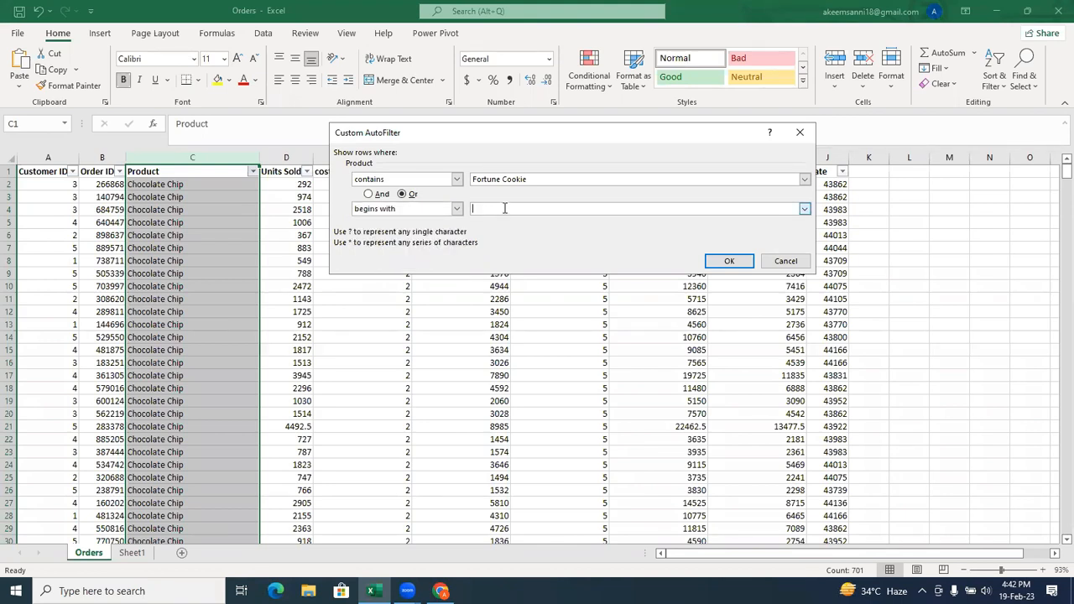
type("C")
left_click(718, 264)
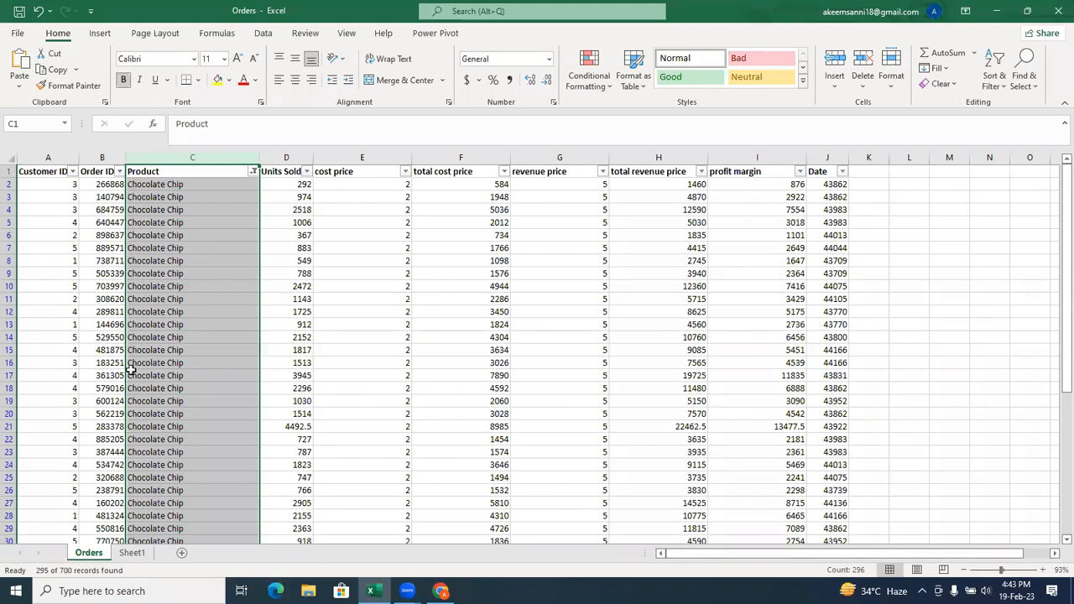
Check which products the filtered rows contain down to the last record, and clear the filter from the Product column.
left_click_drag(1055, 227, 1054, 420)
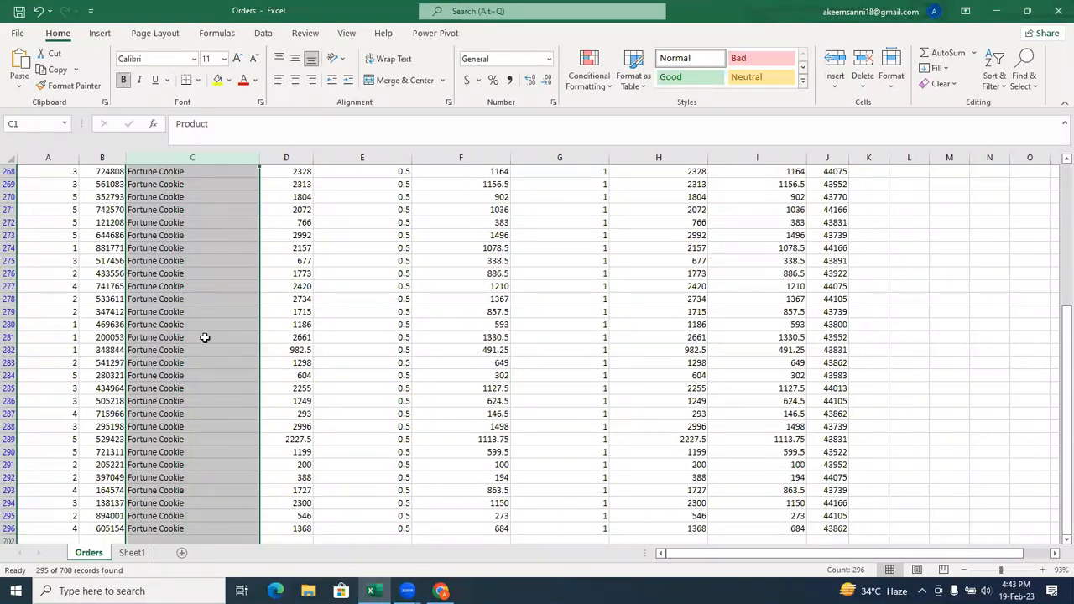
left_click_drag(206, 350, 210, 336)
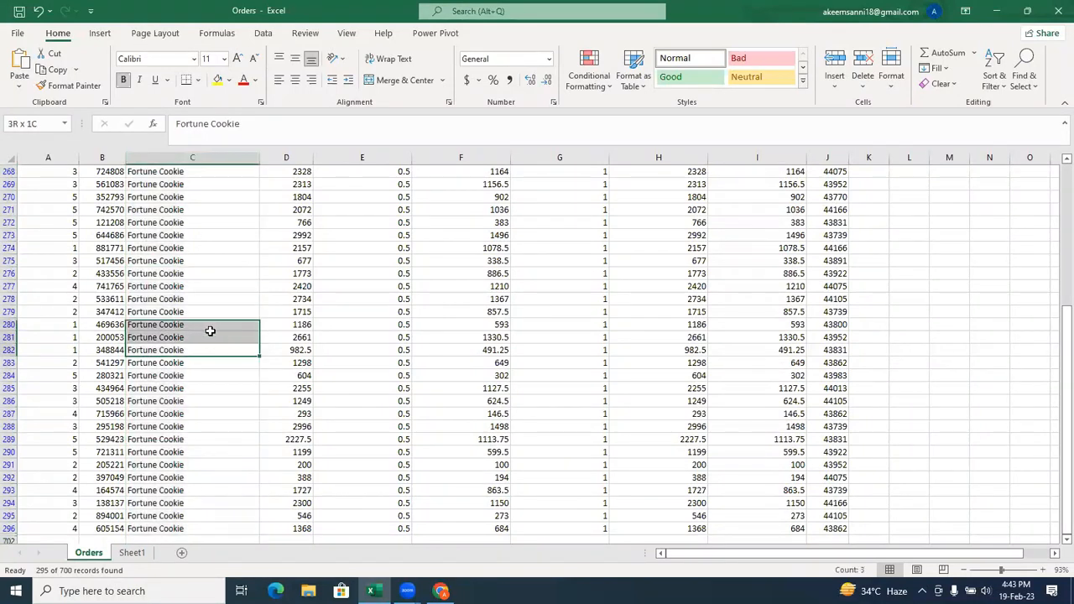
left_click(203, 386)
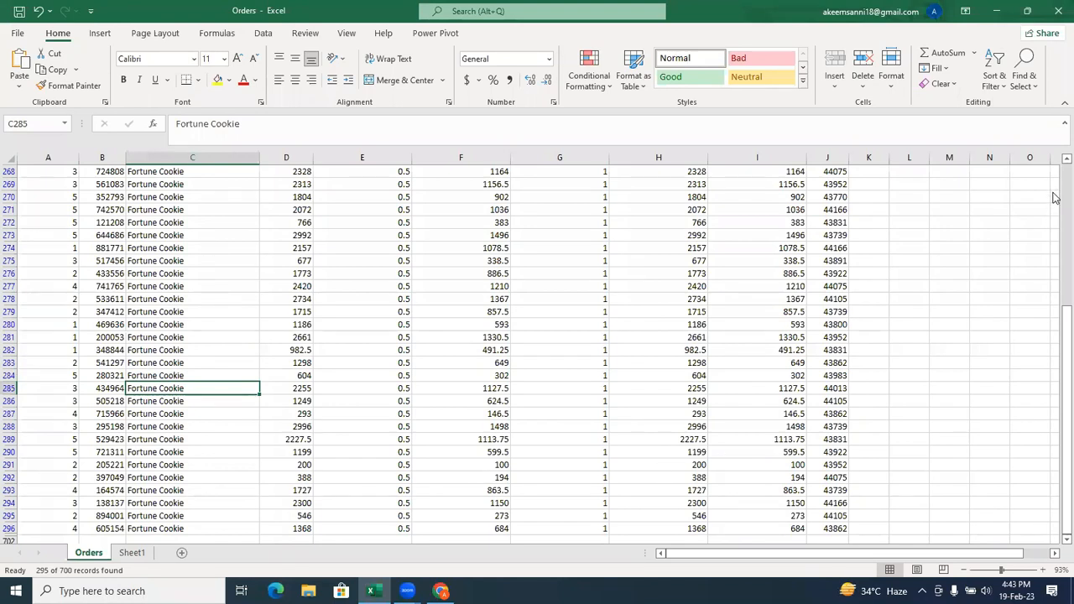
scroll(1055, 201, "up", 20)
scroll(1055, 224, "up", 20)
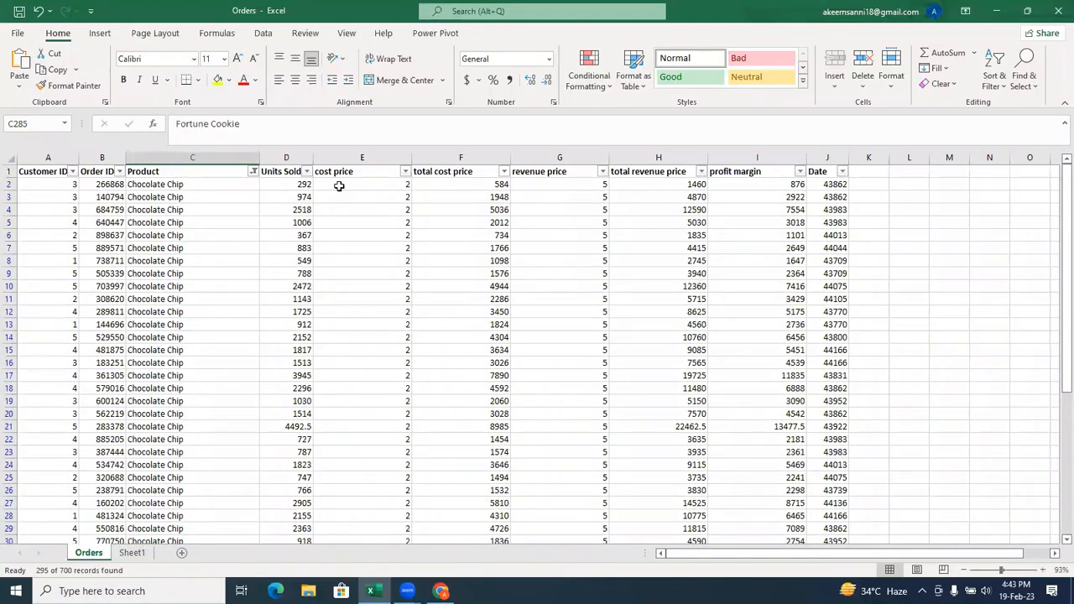
left_click(254, 171)
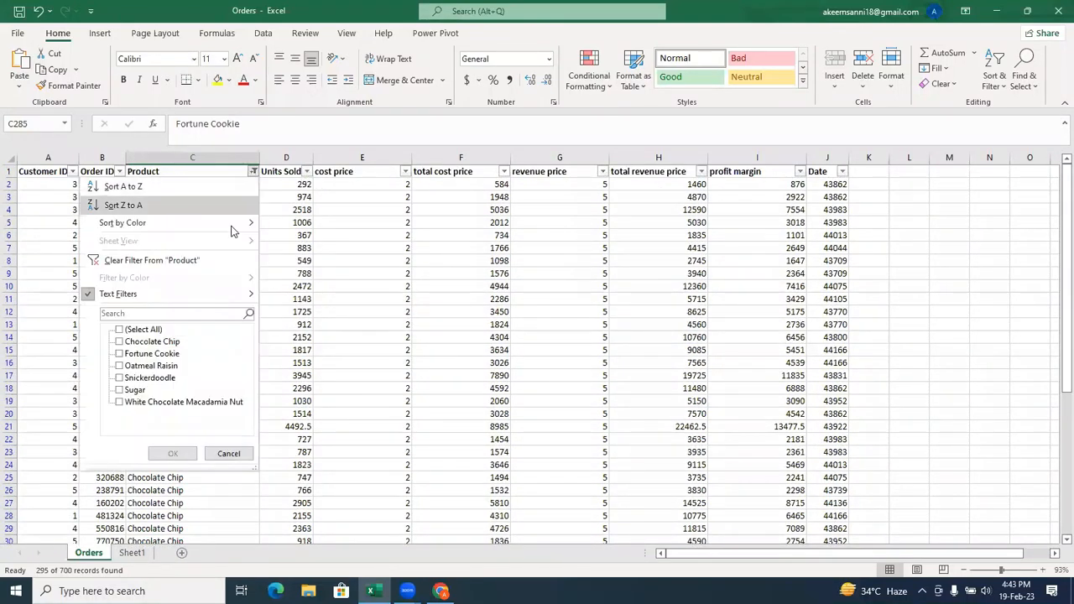
left_click(151, 261)
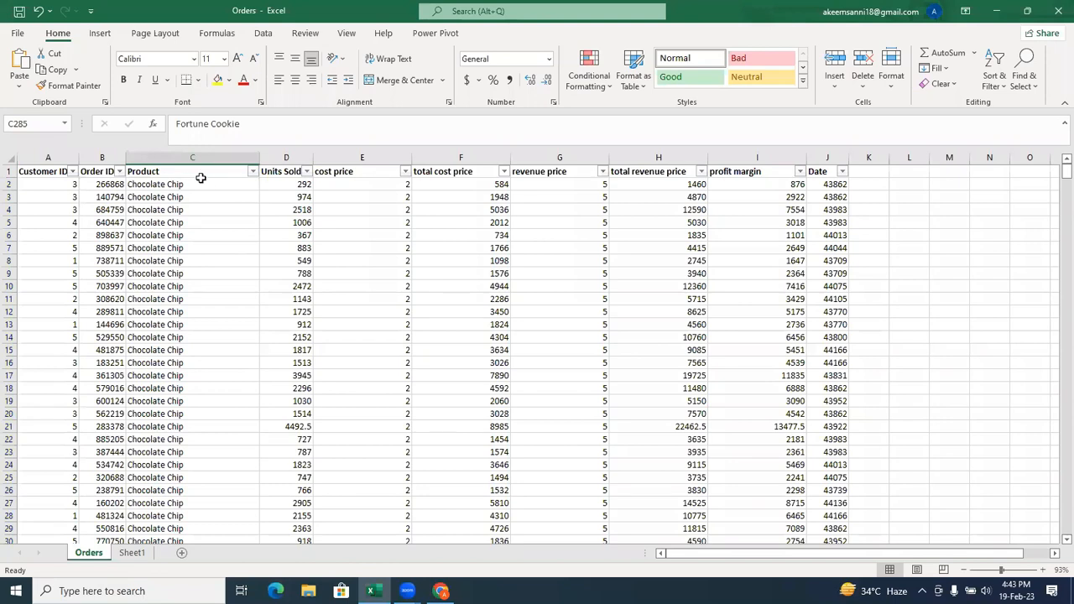
Select the Product values from C2 to C701 and look at the available conditional formatting rule types.
left_click(233, 223)
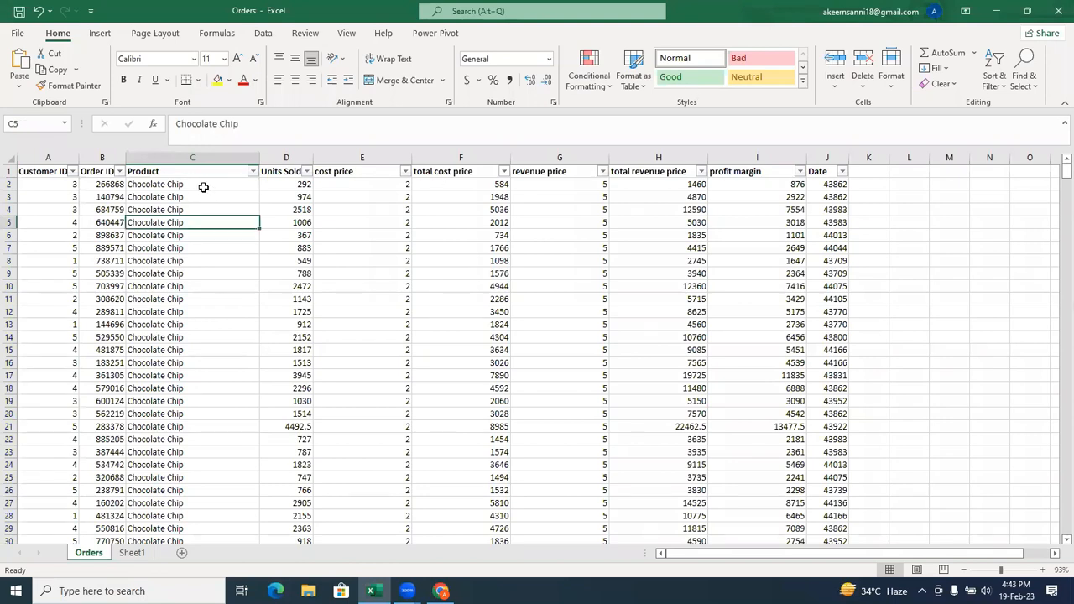
left_click(203, 186)
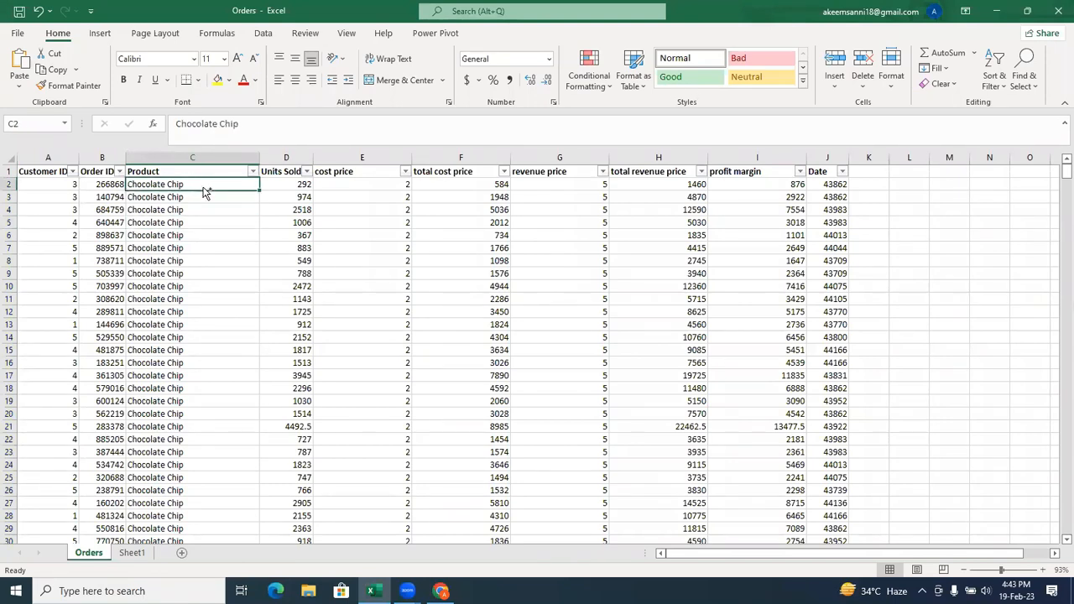
key("ctrl+shift+Down")
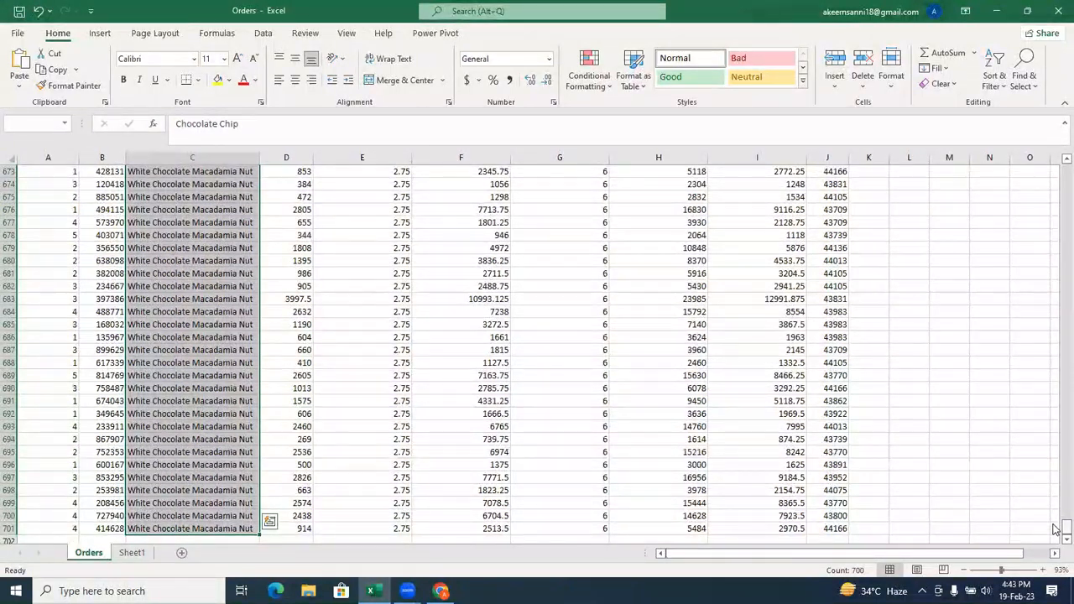
left_click_drag(1055, 528, 1054, 161)
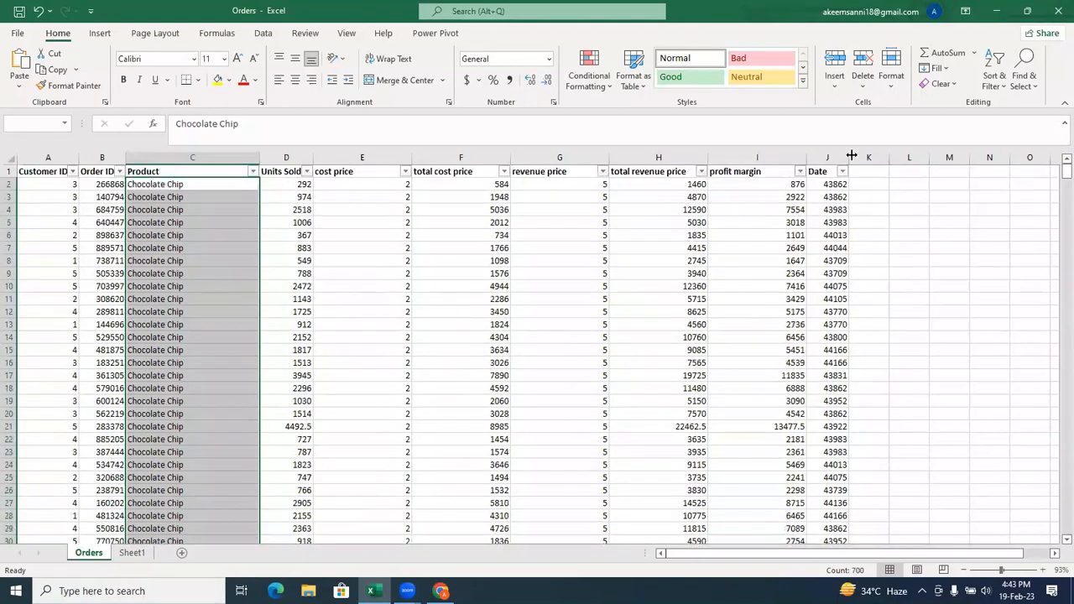
left_click(598, 91)
mouse_move(629, 118)
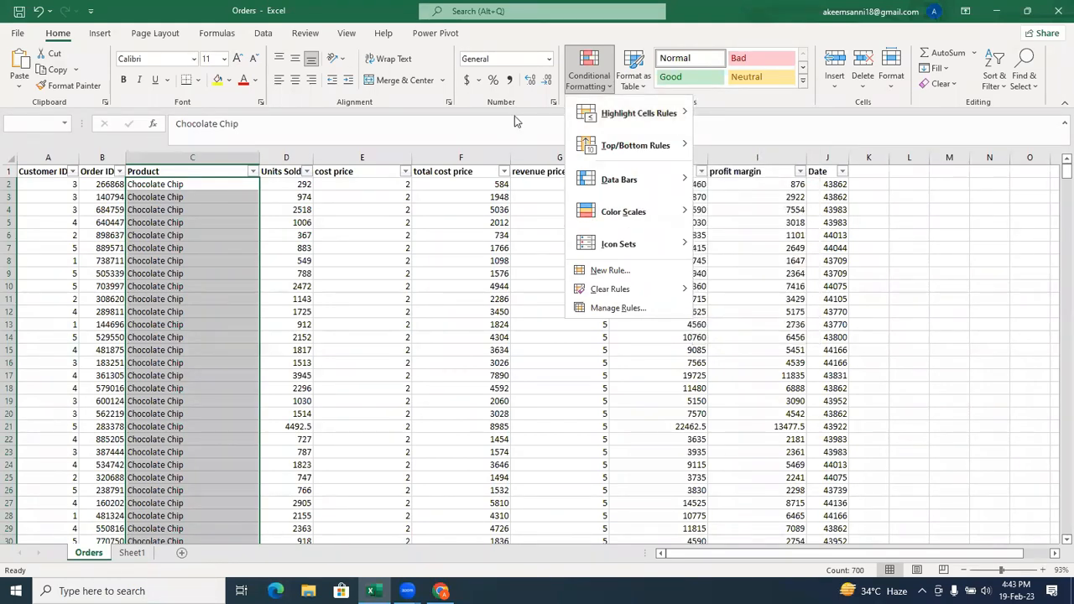
key("Escape")
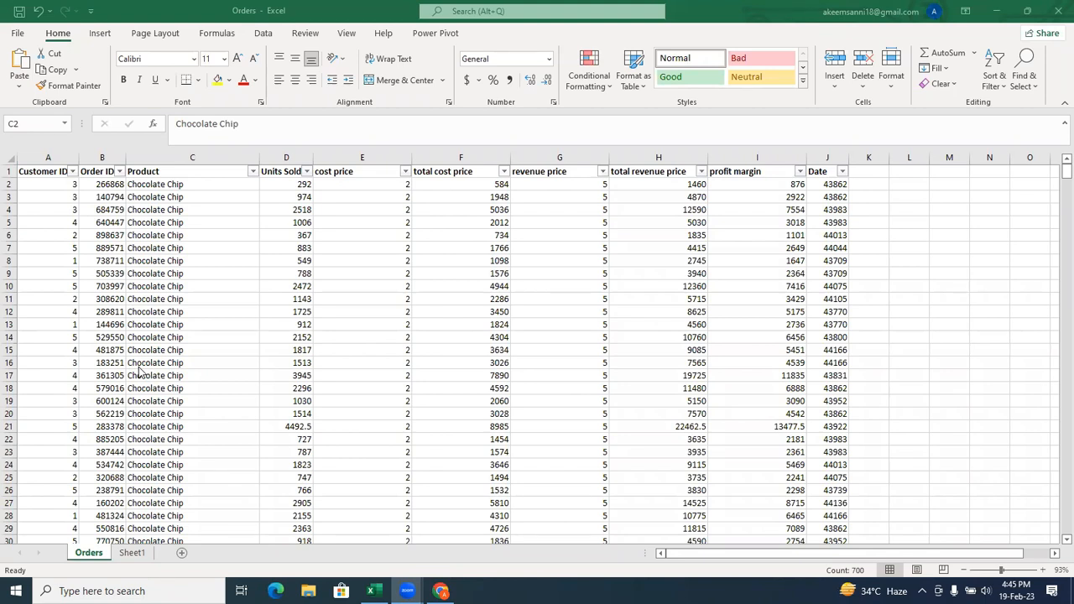
Deselect the Product values and open the recent Pivot workbook from the Practical folder.
left_click(318, 394)
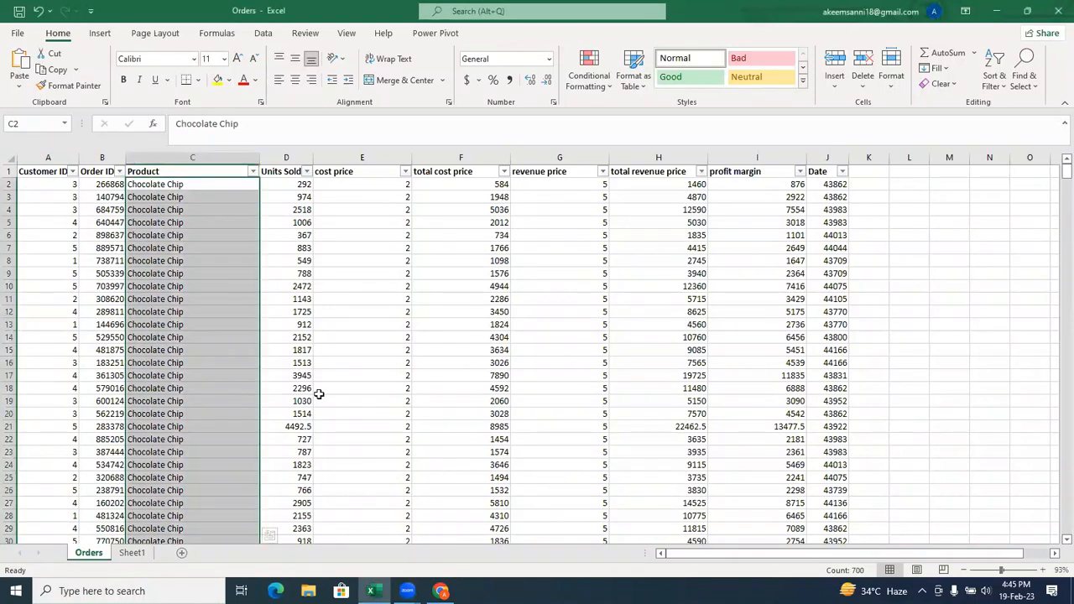
left_click(319, 393)
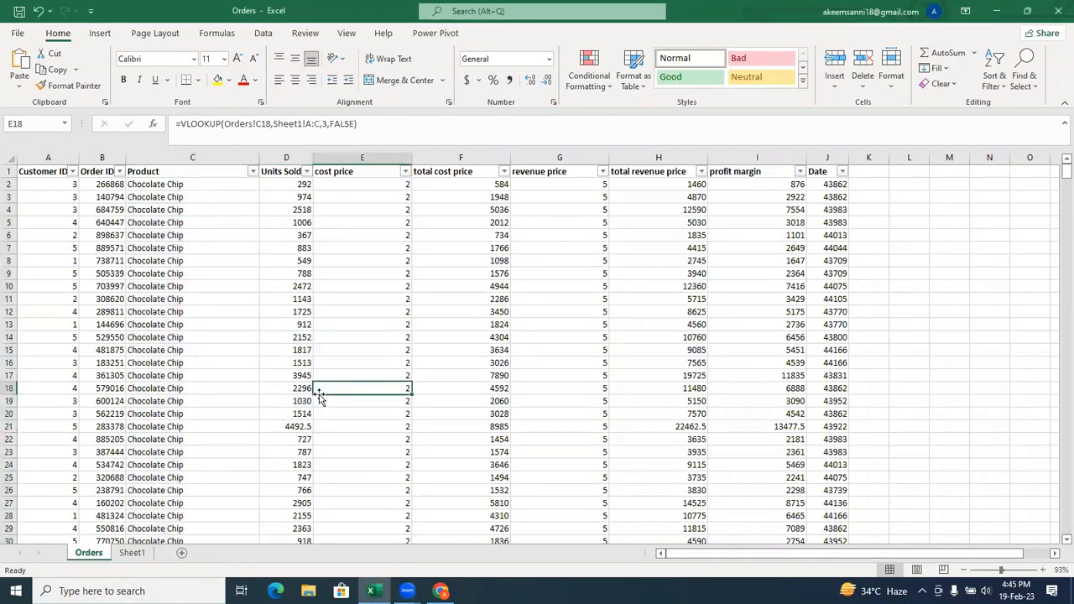
key("ctrl+o")
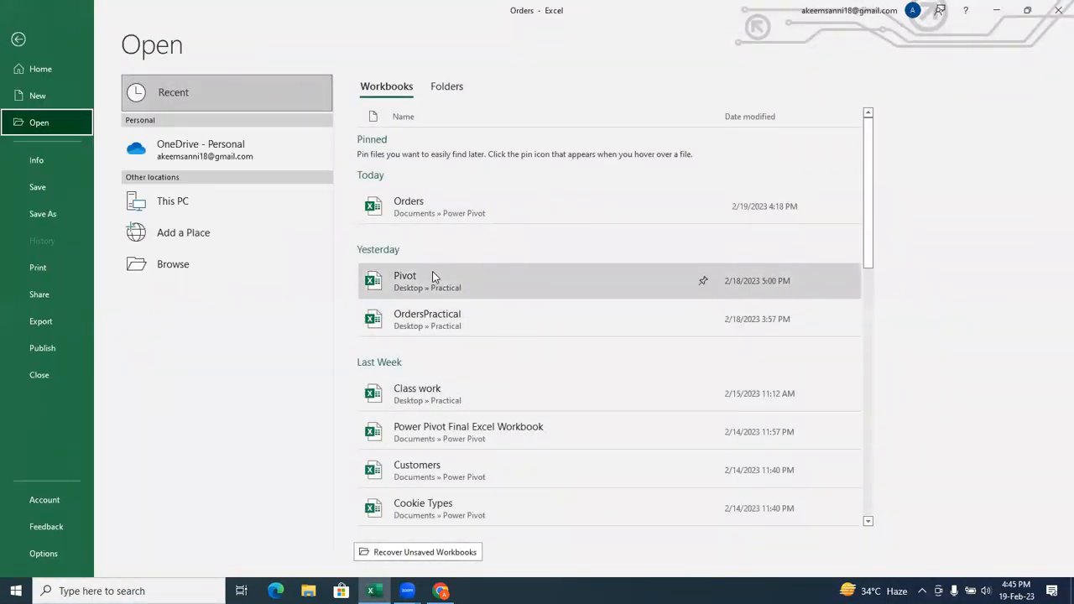
left_click(432, 273)
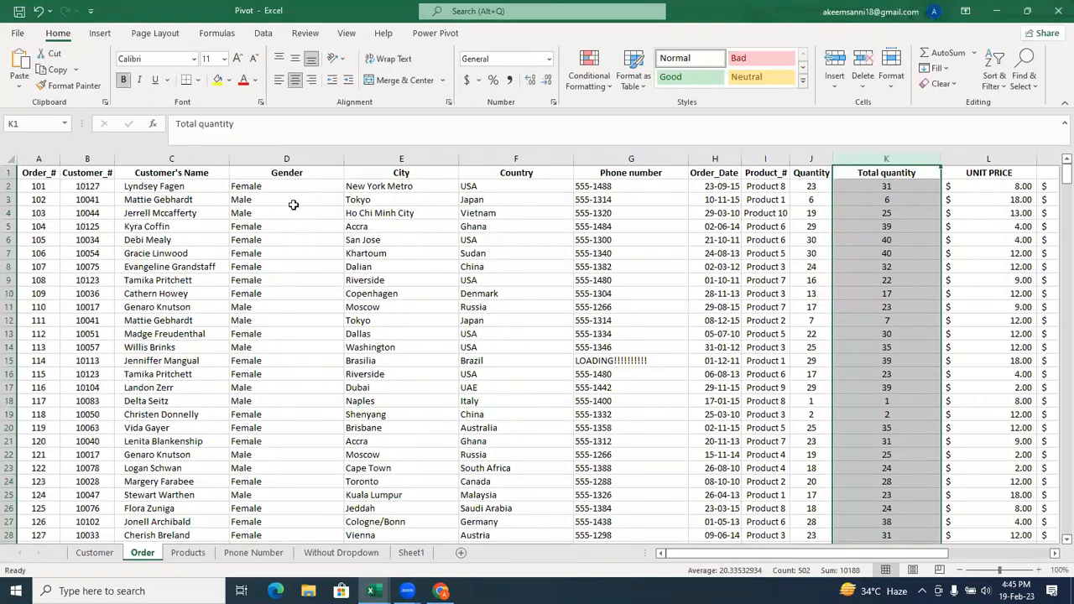
Select the Customer's Name values from C2 to C502 on the Order sheet and look at the available sort options.
left_click(154, 184)
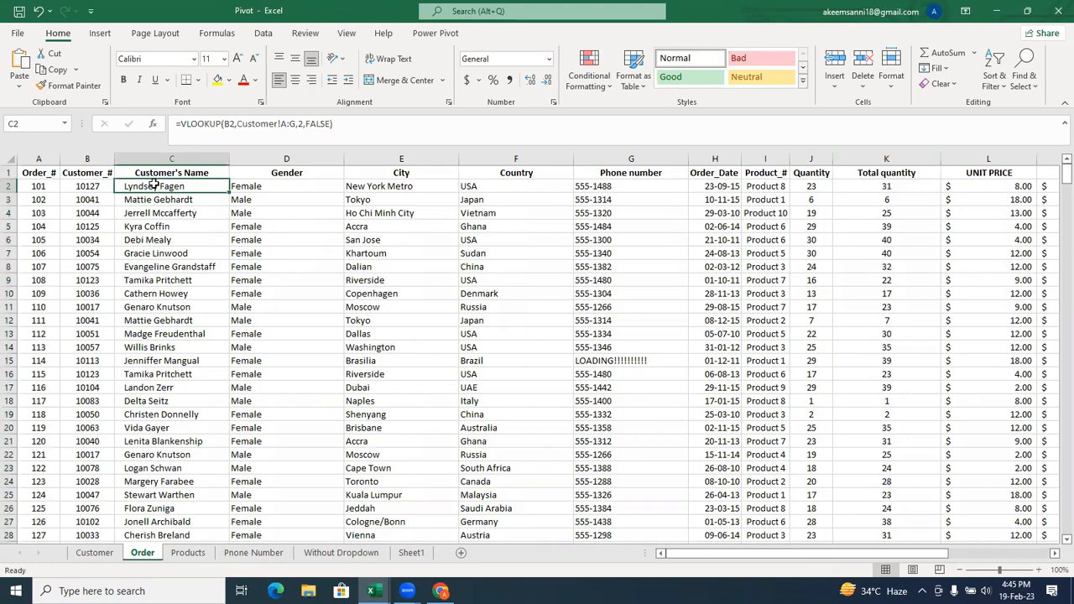
key("ctrl+shift+Down")
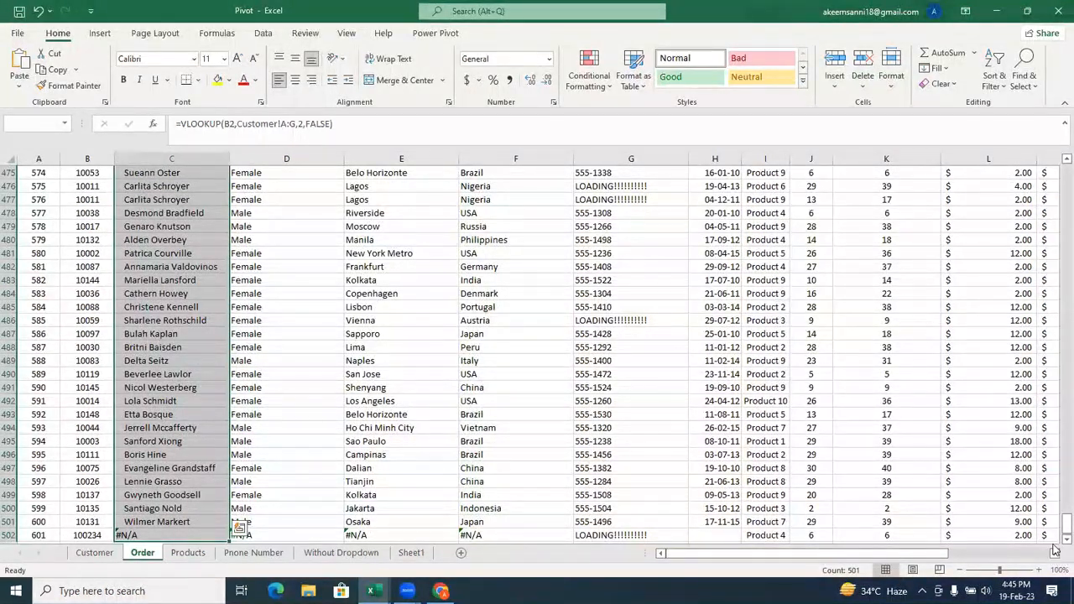
scroll(1055, 368, "up", 4)
left_click_drag(1055, 368, 1055, 141)
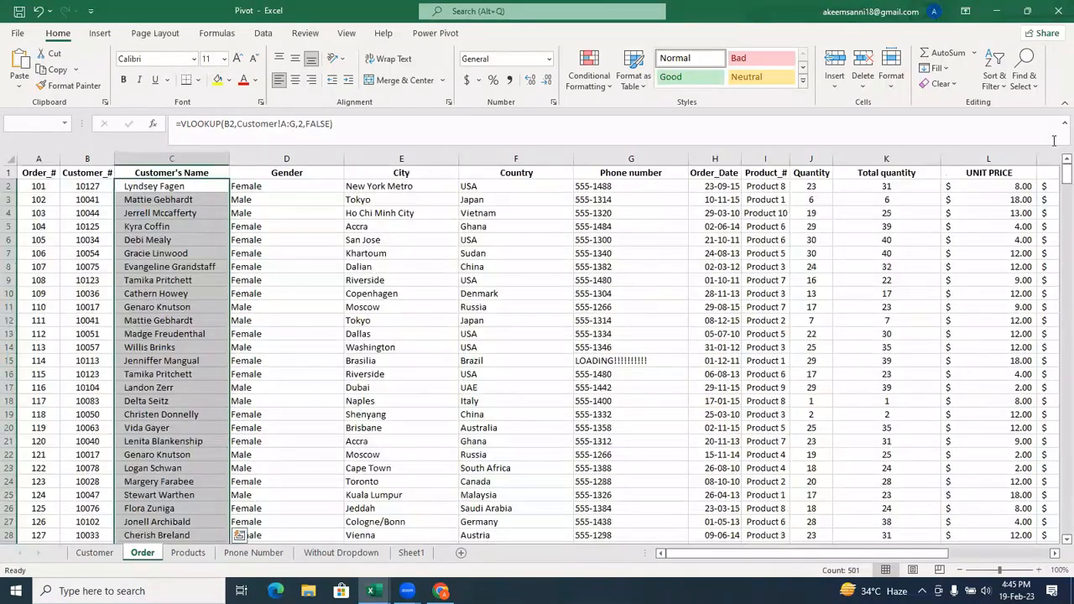
right_click(180, 200)
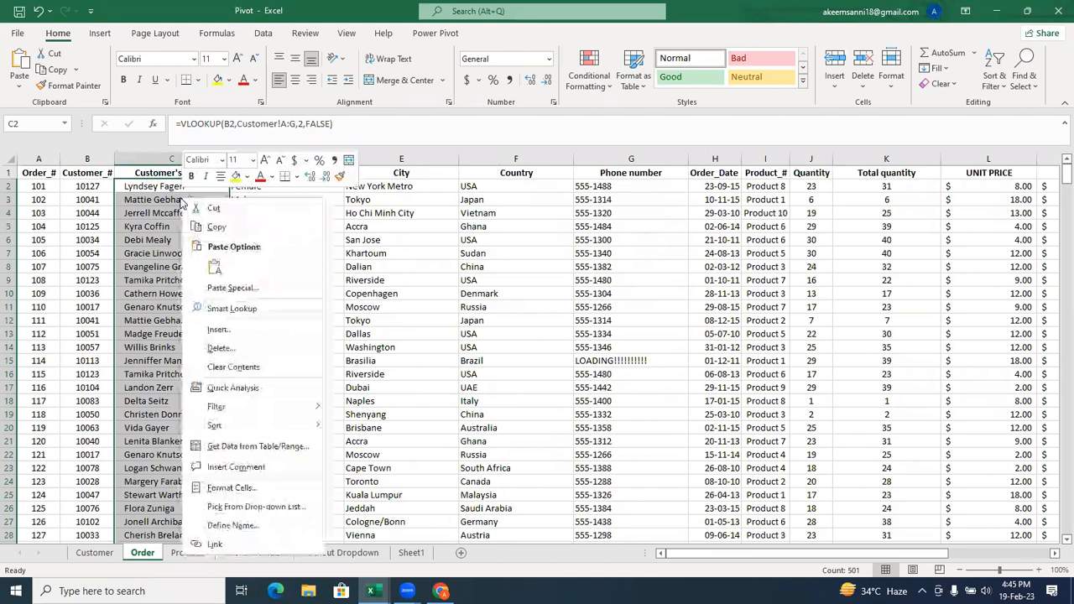
mouse_move(250, 429)
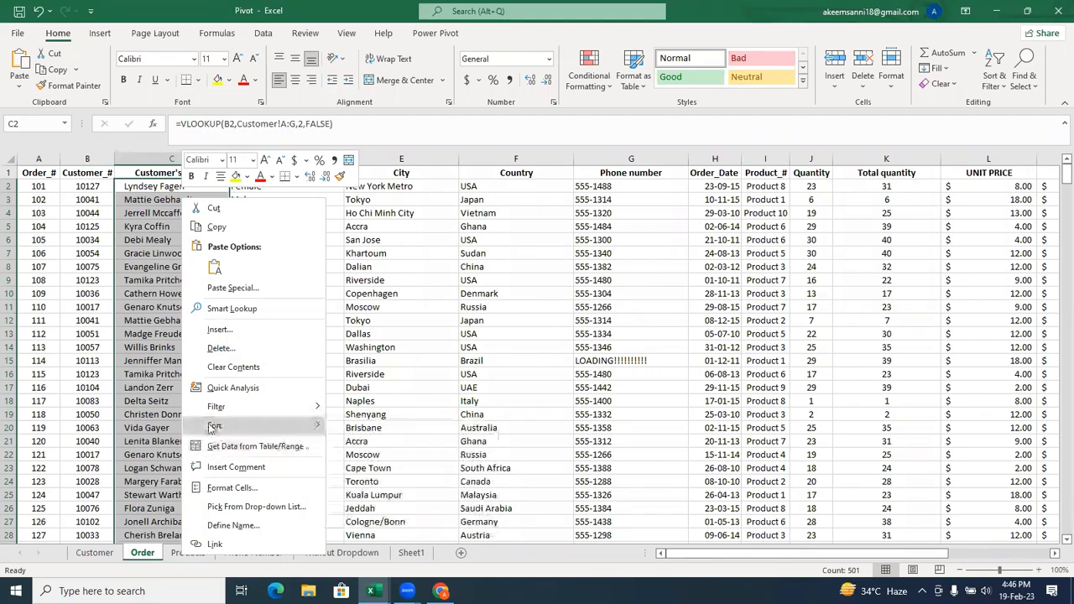
left_click(171, 417)
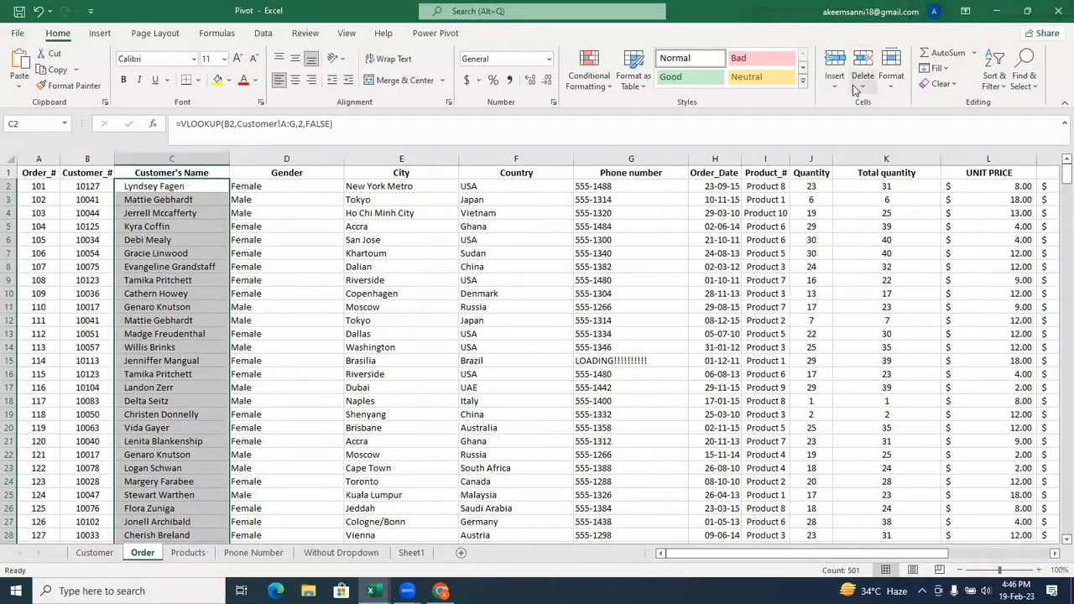
Sort the Customer's Name values from A to Z with the selection expanded, and check the first record's name, gender, city and country.
left_click(992, 91)
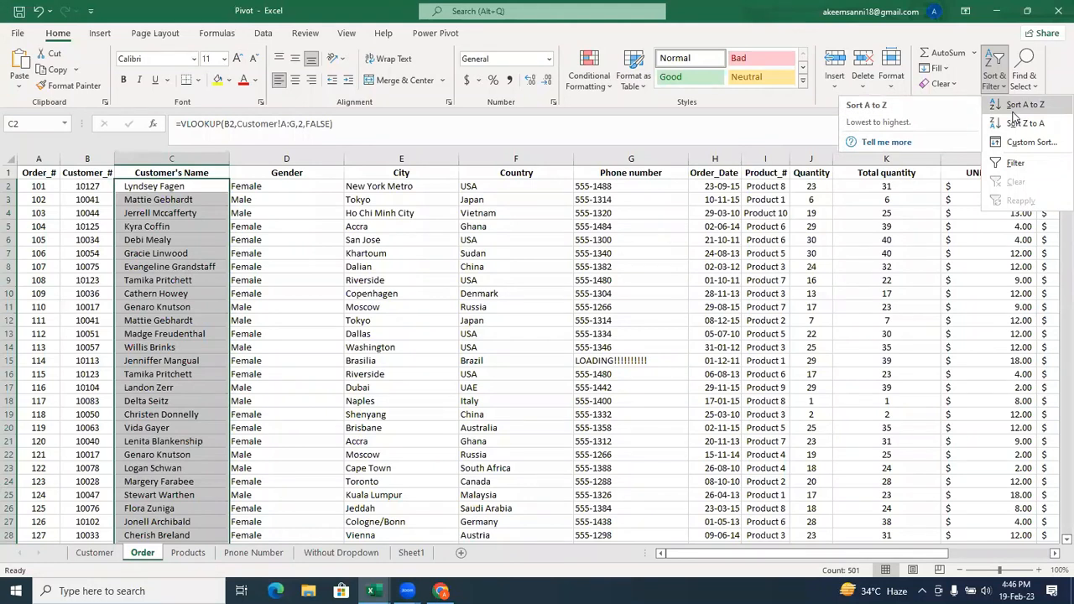
left_click(1013, 113)
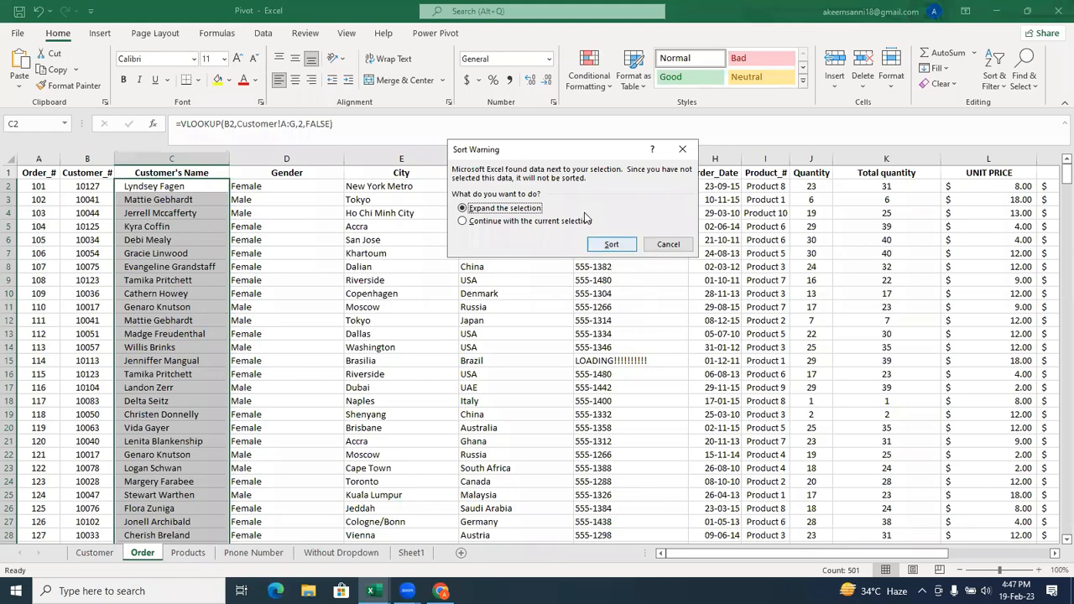
left_click(611, 245)
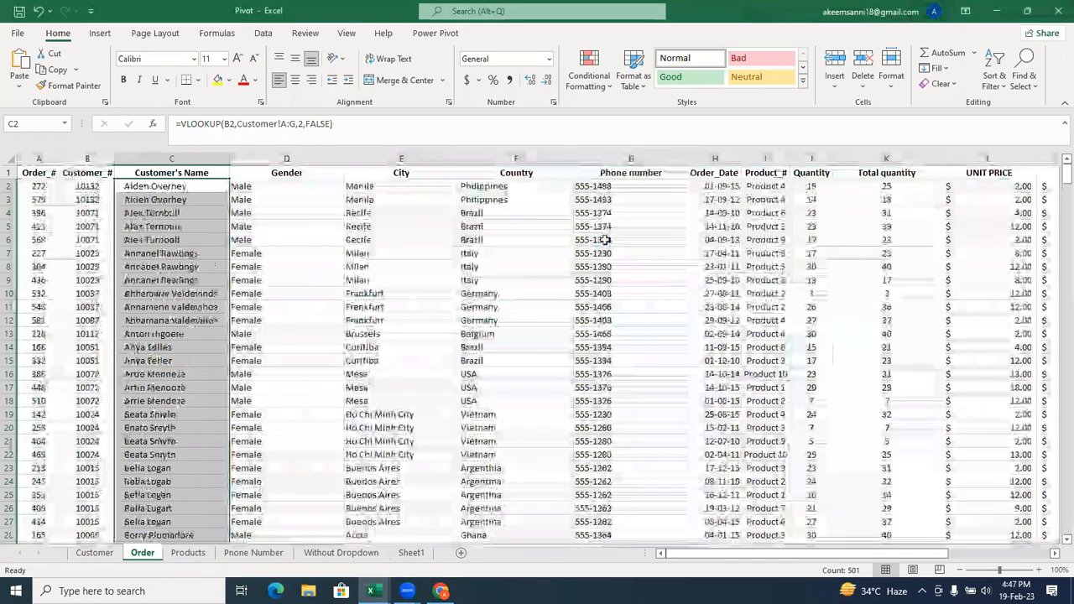
left_click(174, 186)
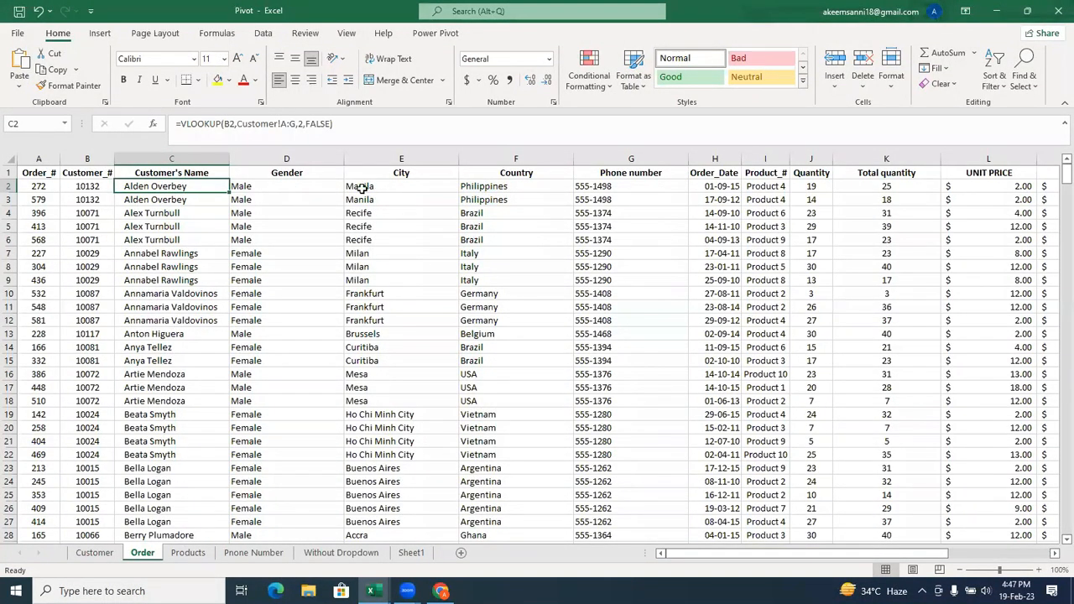
left_click(281, 186)
left_click(379, 189)
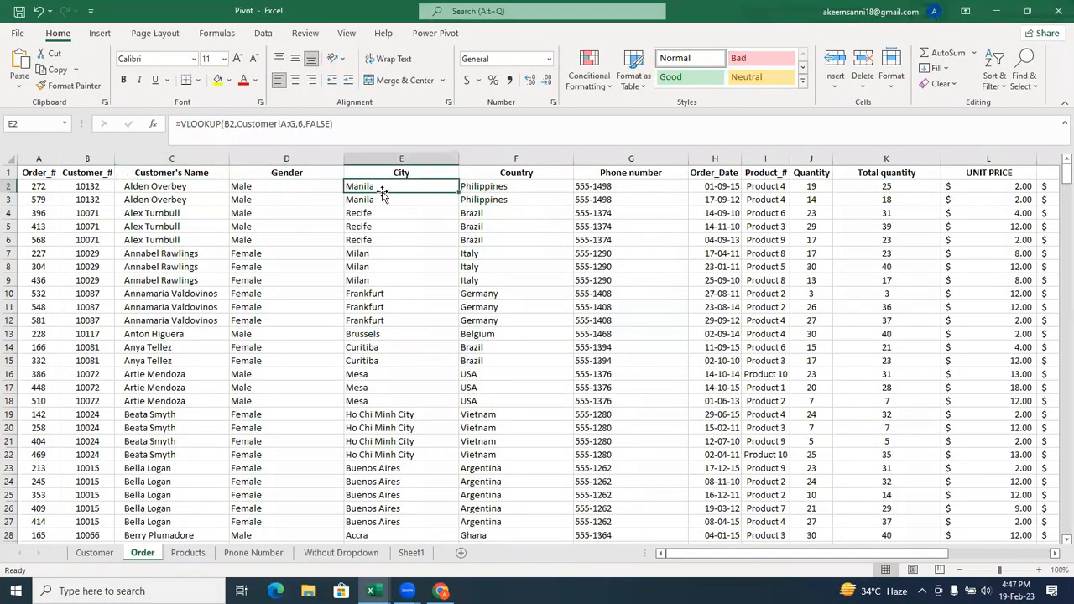
left_click(506, 193)
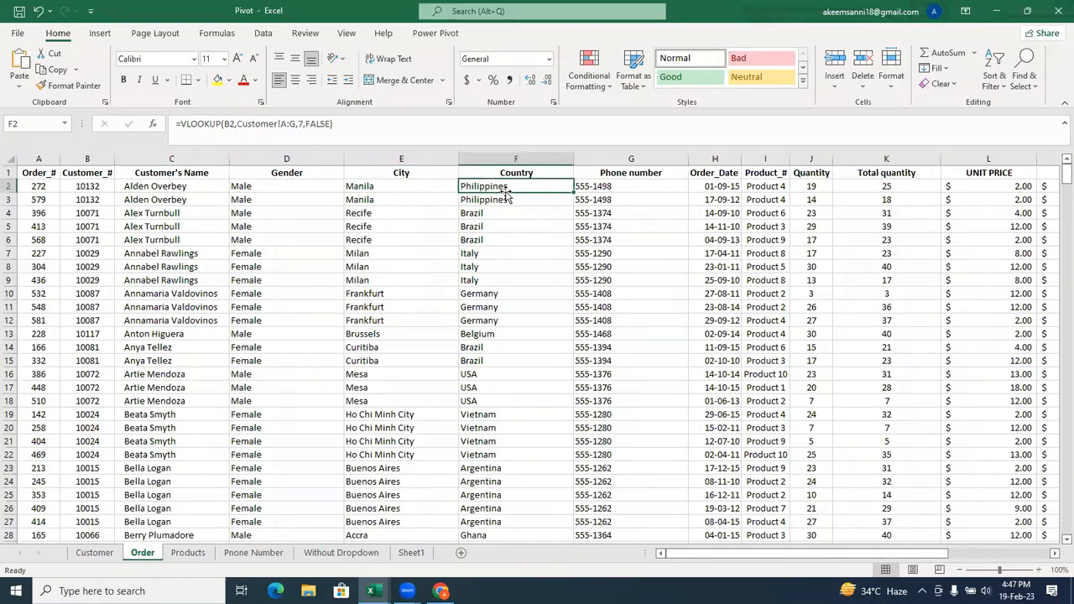
Undo the A to Z sort on the Order sheet and switch back to the Orders workbook.
key("ctrl+z")
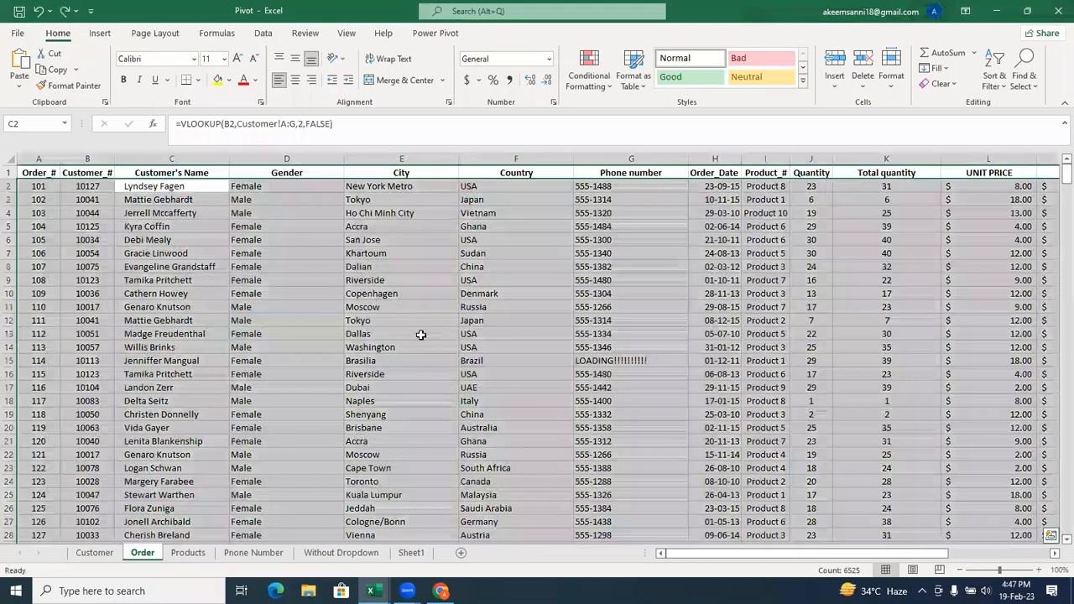
left_click(421, 334)
mouse_move(373, 591)
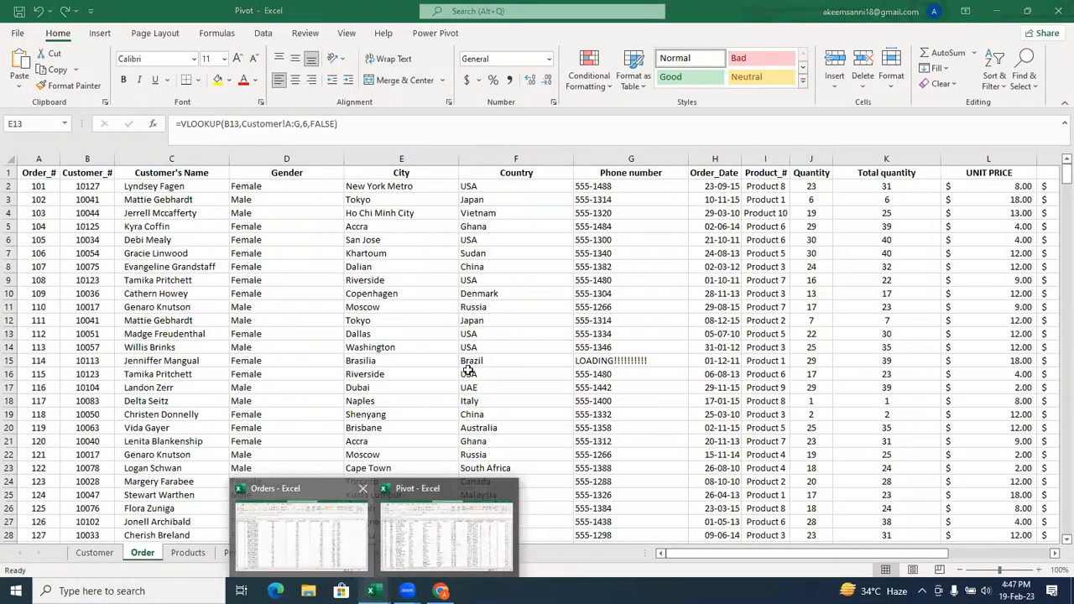
left_click(299, 529)
Select the Units Sold values from D2 to D701 without the header.
left_click(287, 170)
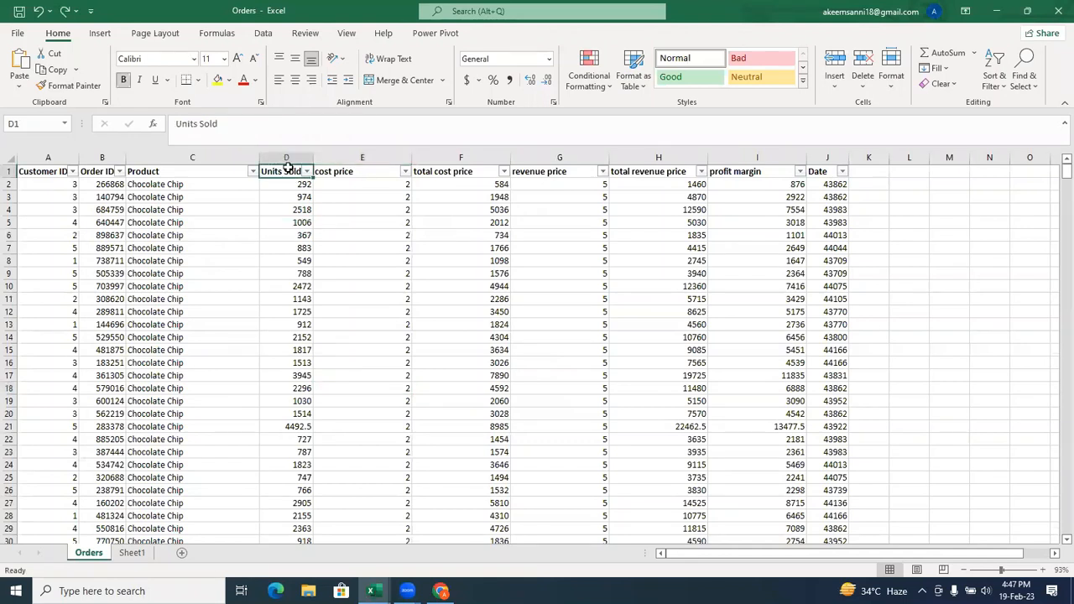
key("ctrl+shift+Down")
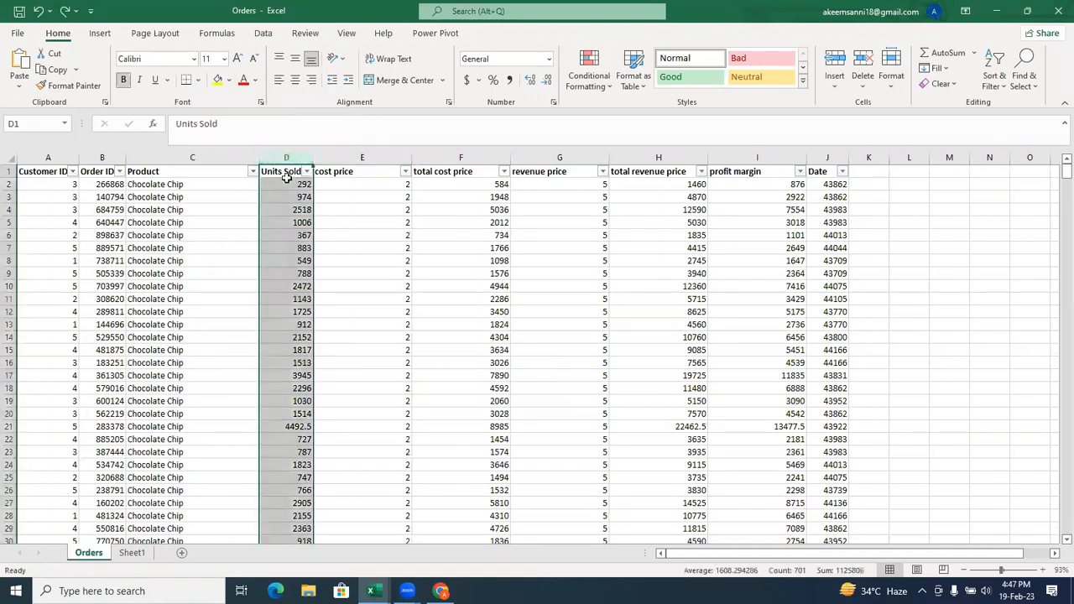
left_click(285, 183)
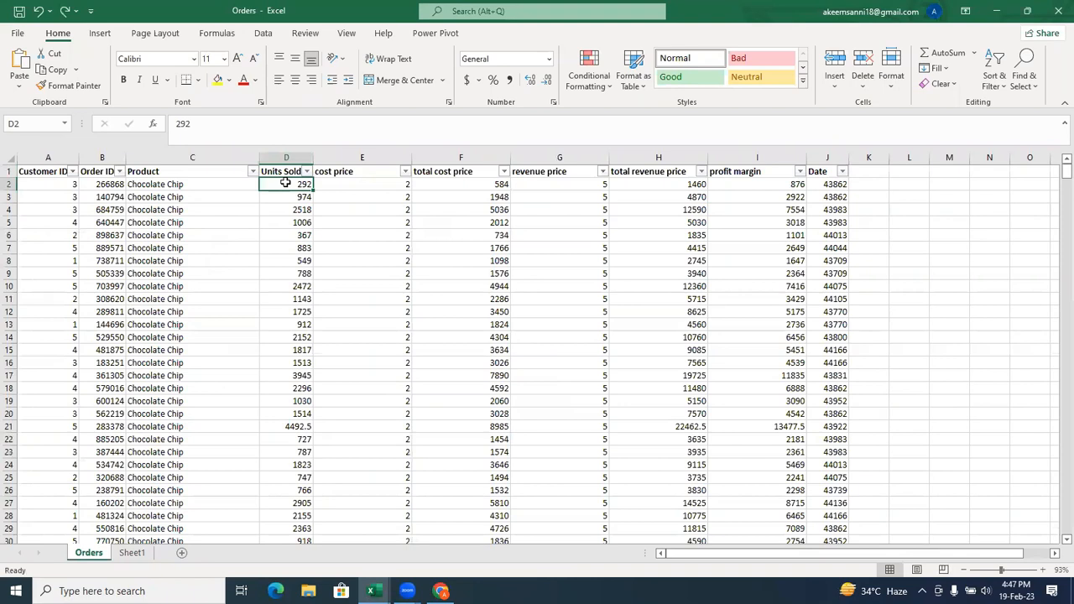
key("ctrl+shift+Down")
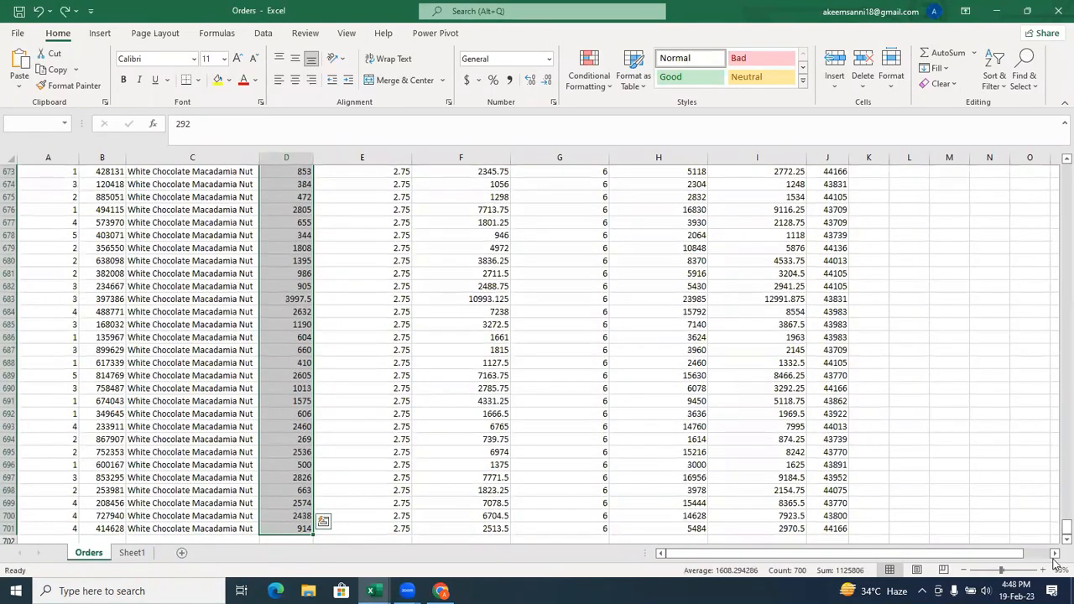
left_click_drag(1055, 524, 1056, 168)
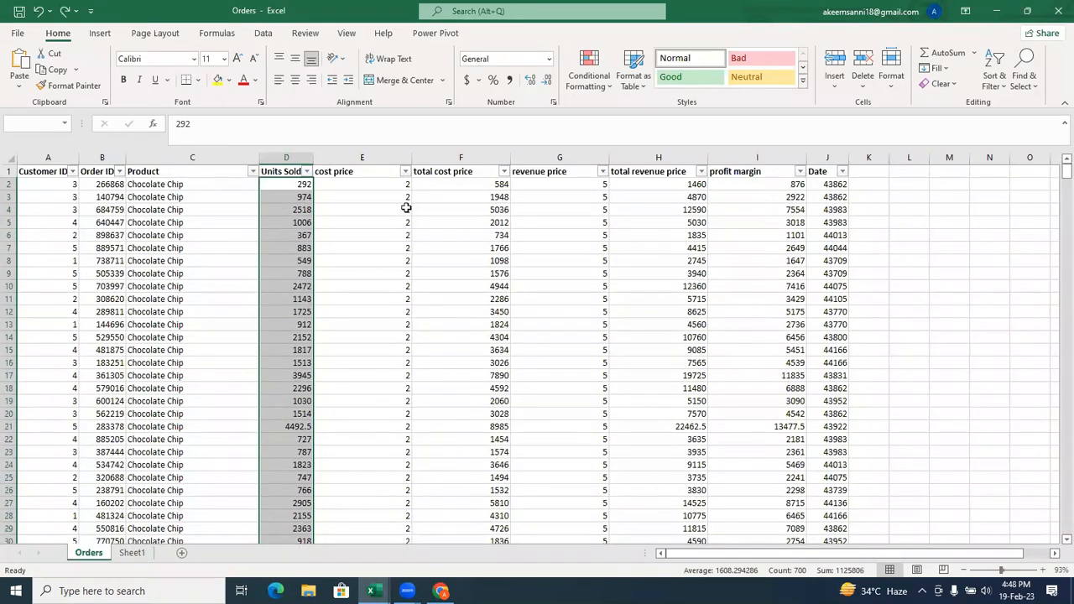
Examine the sorting and filtering choices offered for the Units Sold column, leaving its data unsorted.
left_click(307, 171)
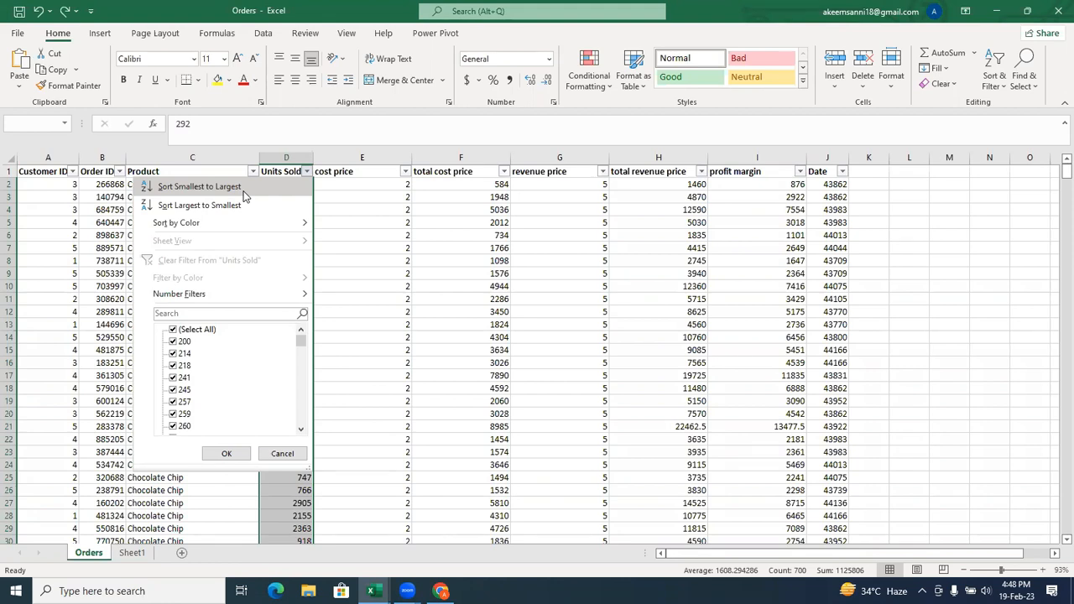
left_click(669, 327)
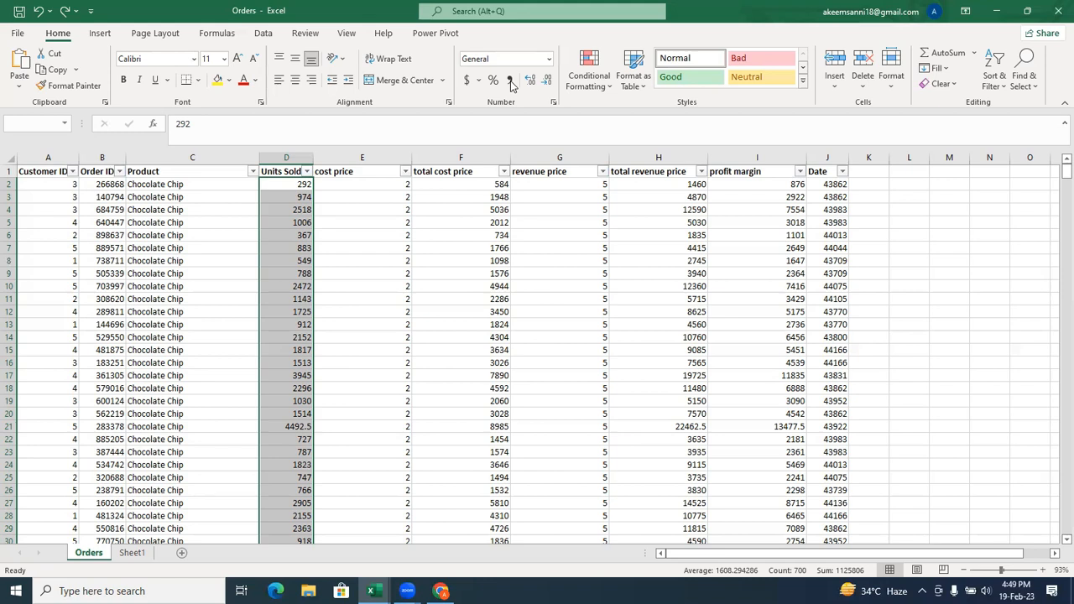
left_click(659, 154)
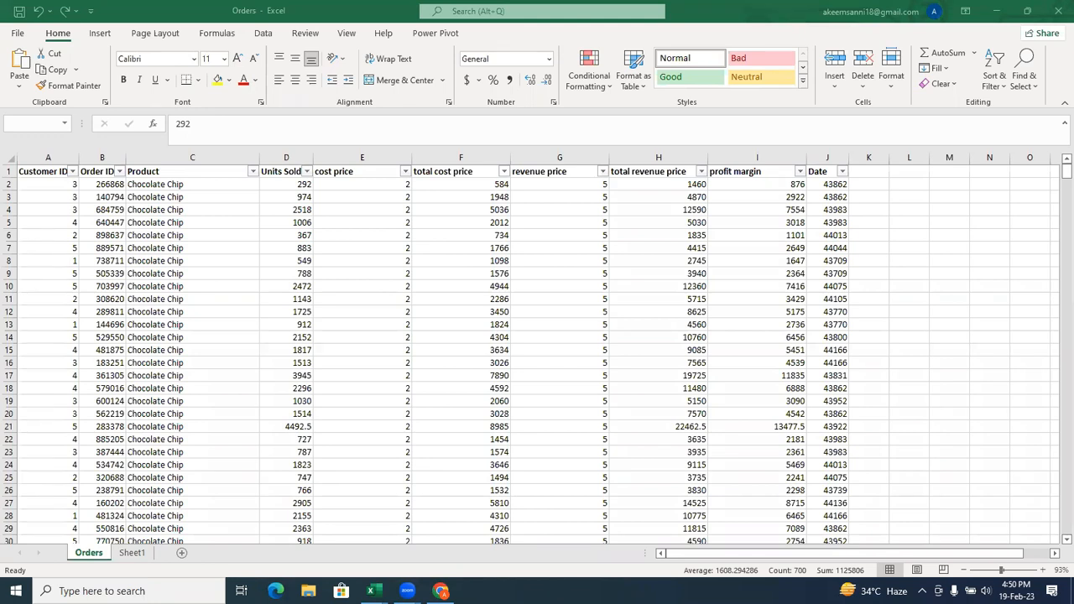
left_click(221, 392)
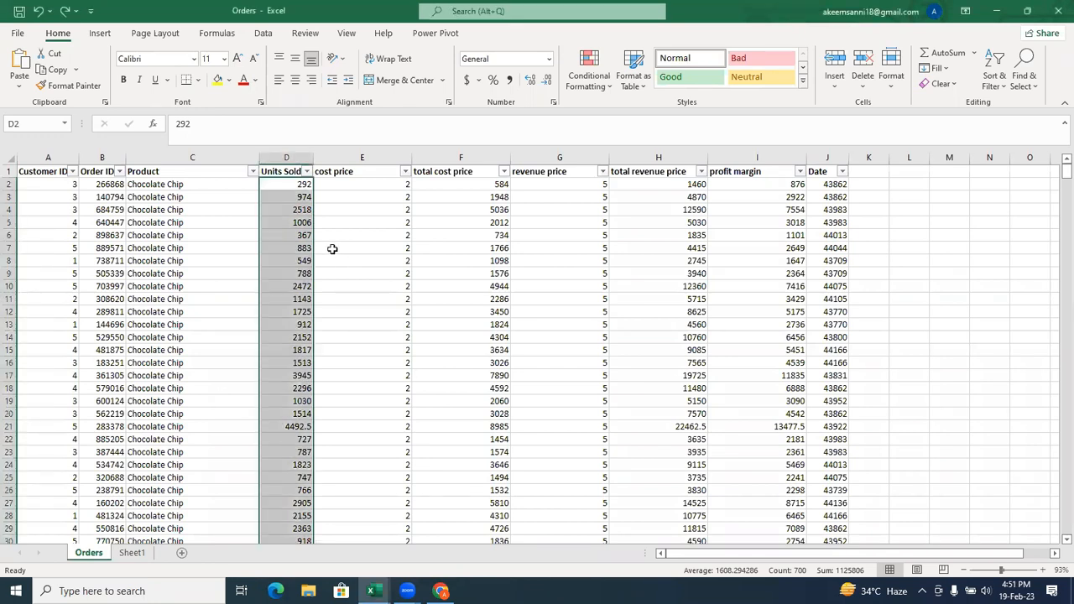
left_click(307, 172)
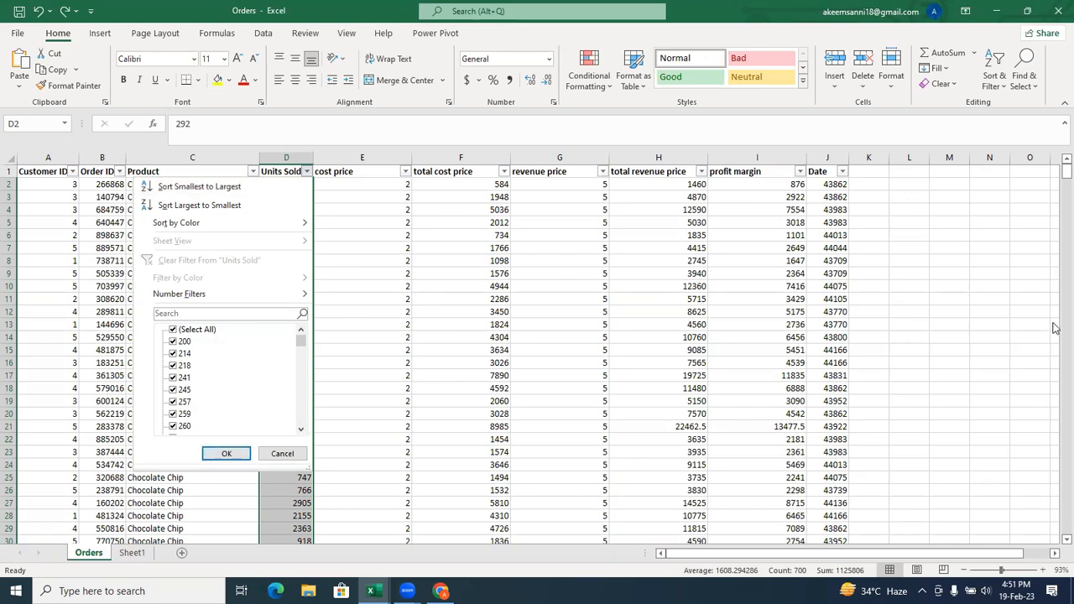
key("Escape")
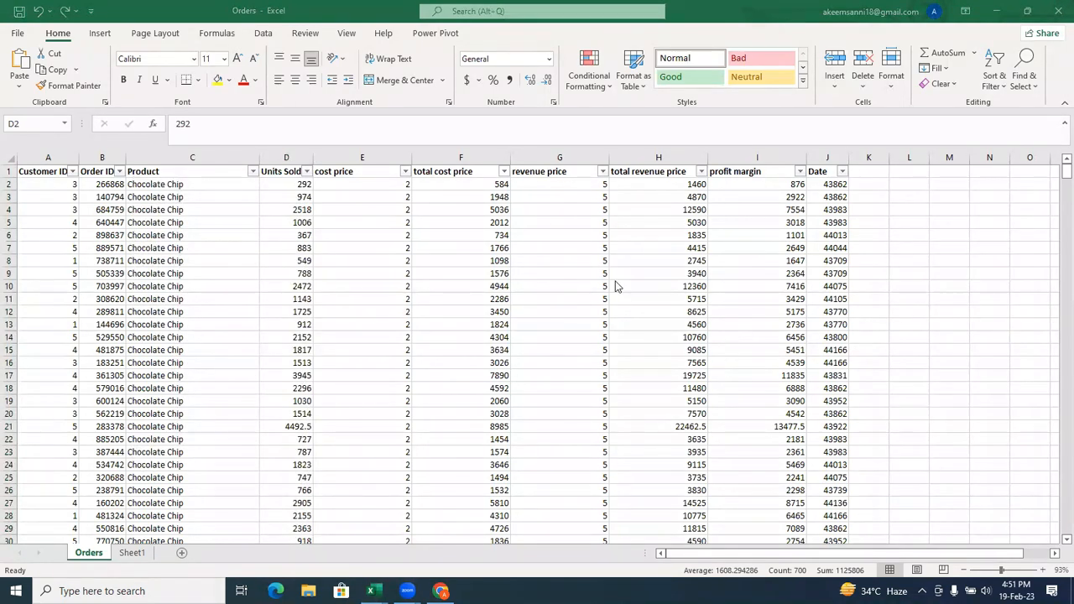
left_click(286, 173)
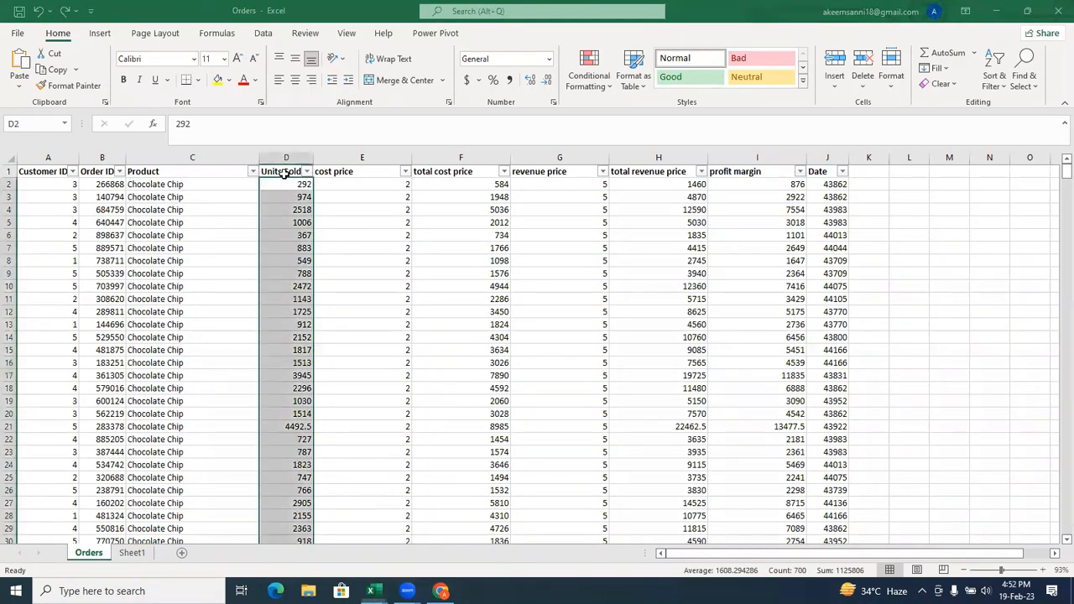
left_click(307, 172)
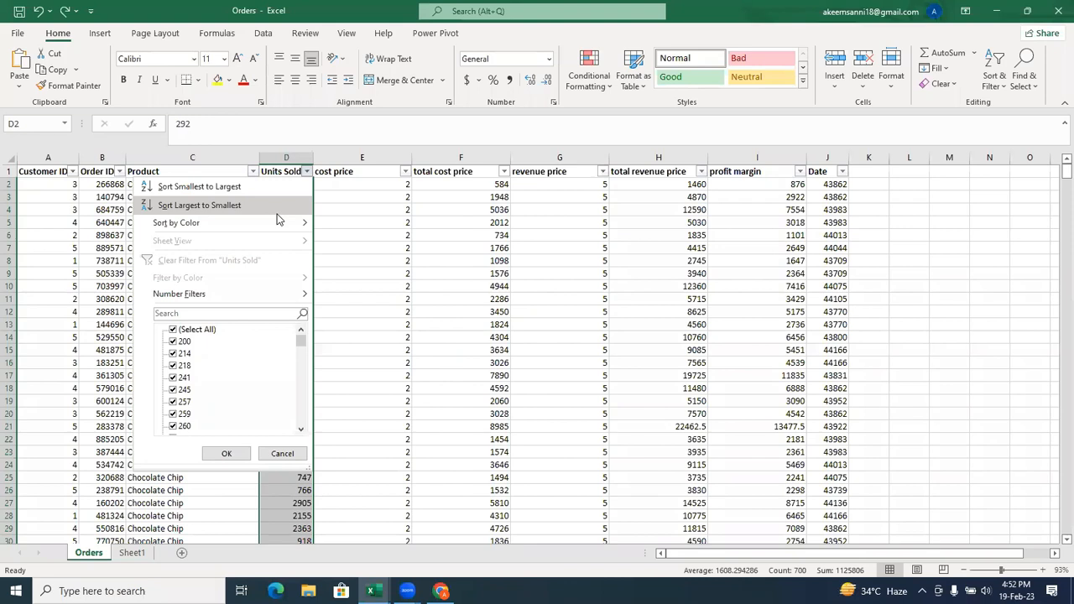
left_click(335, 214)
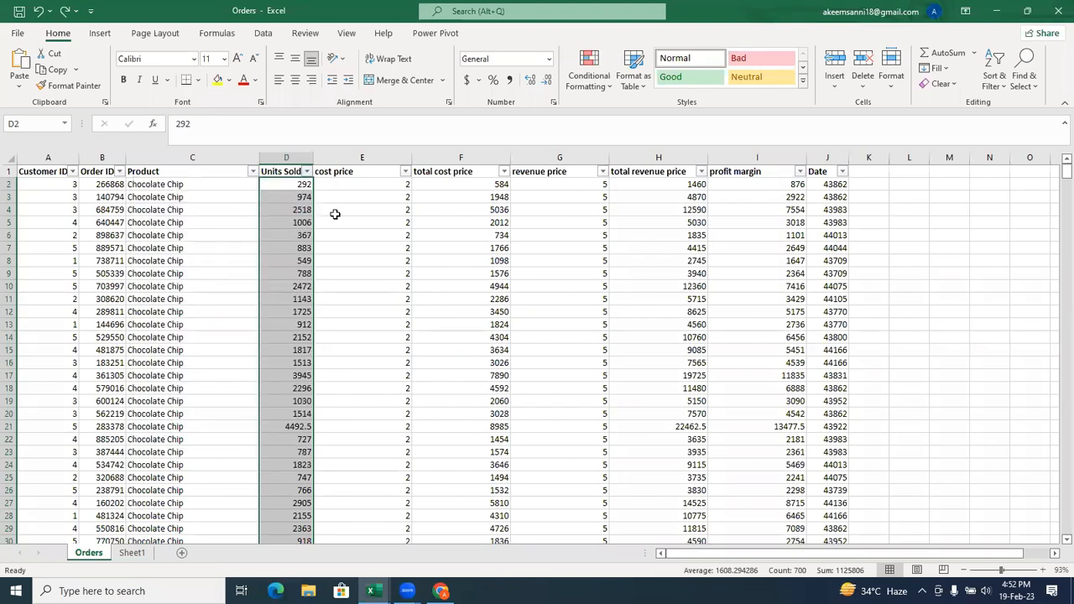
Look at the sort commands for the selected Units Sold cells, including the colour, icon and custom sort choices.
right_click(283, 202)
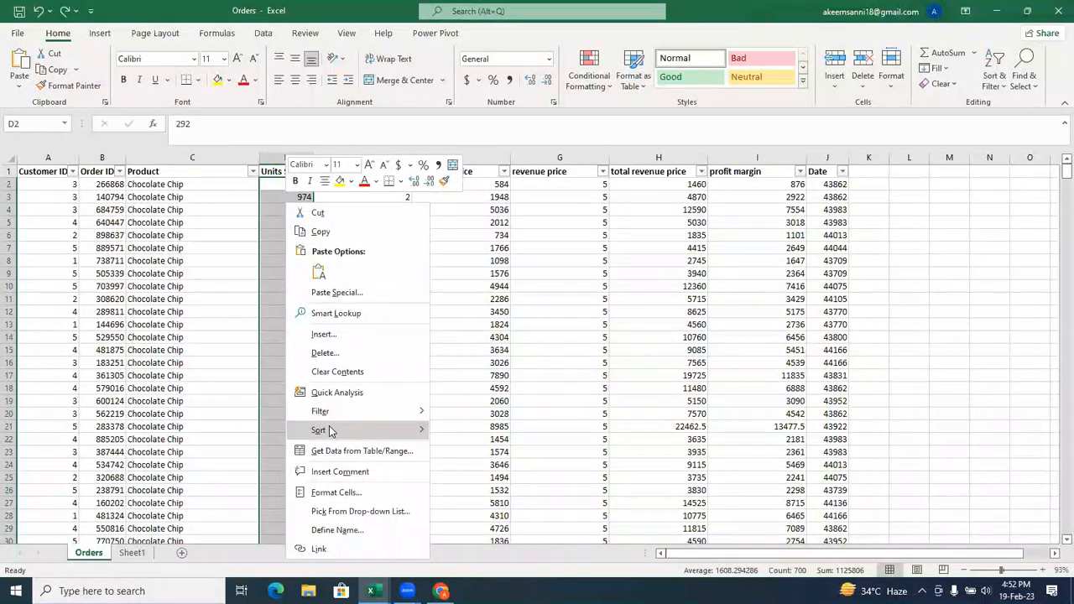
mouse_move(330, 430)
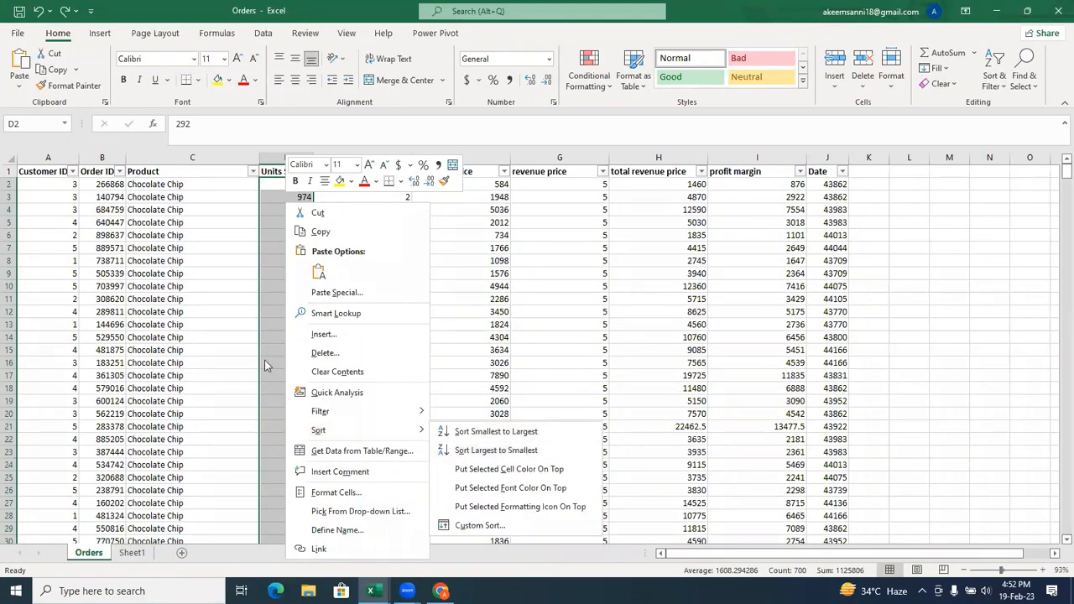
key("Escape")
key("Escape")
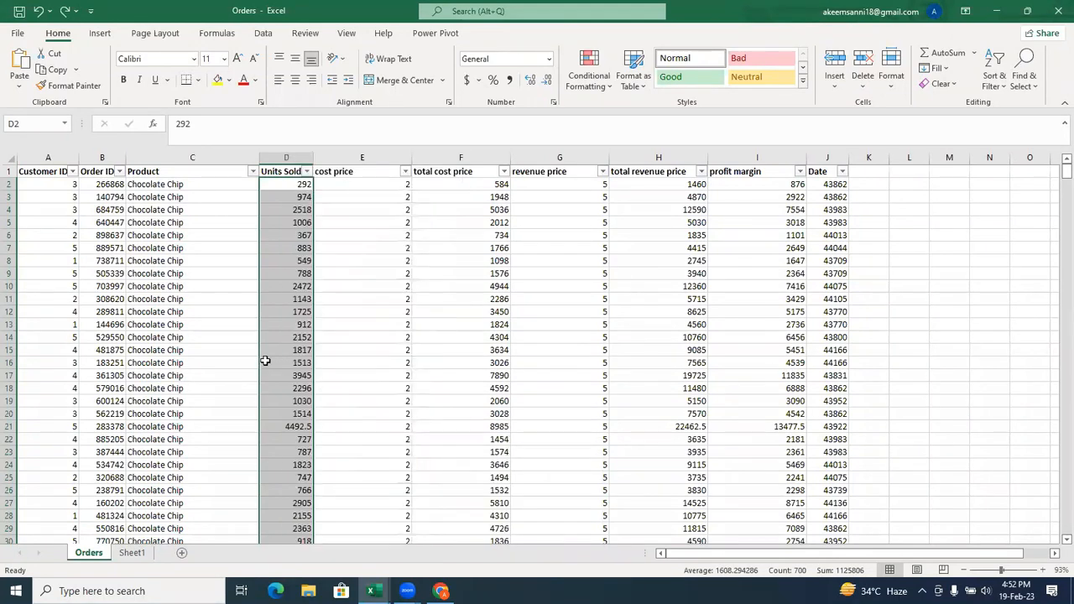
Look at the smallest-to-largest and largest-to-smallest sort options for the selected Units Sold values, then clear the selection.
left_click(991, 92)
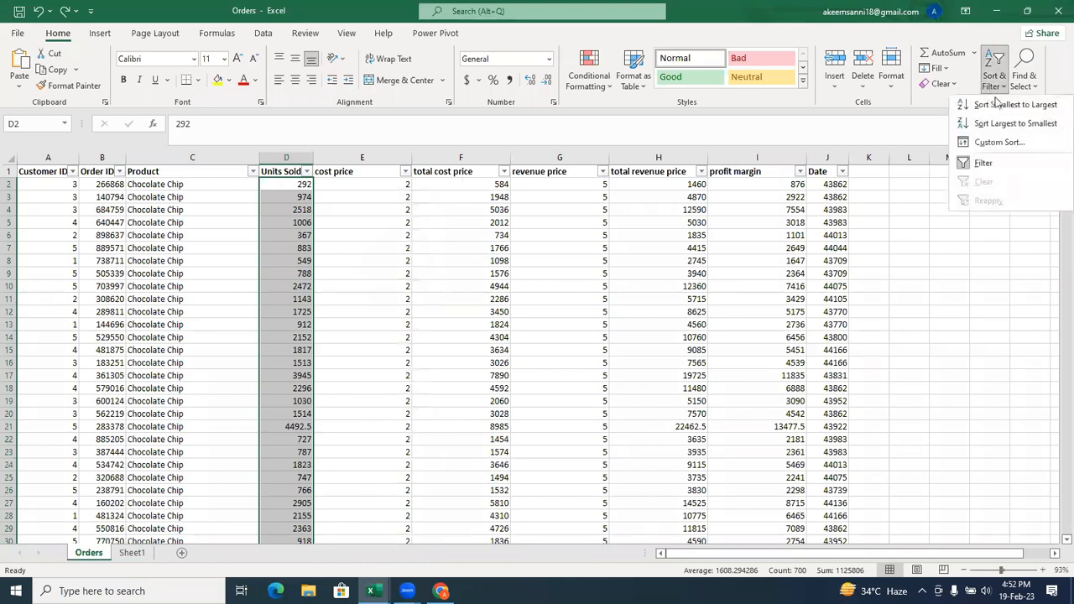
left_click(636, 242)
left_click(502, 257)
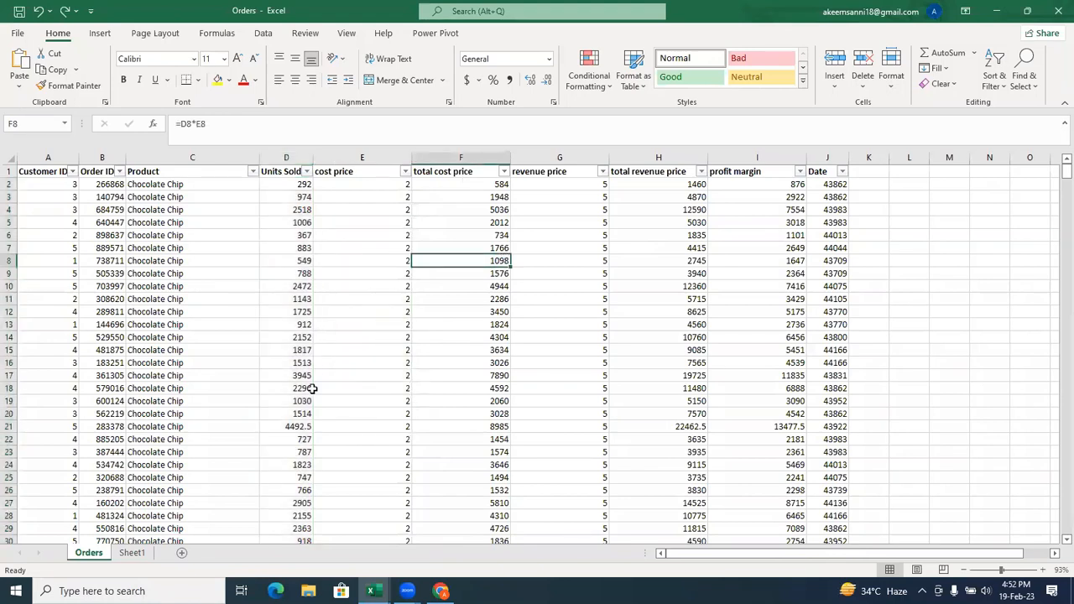
Switch to the Pivot workbook and sort the Order sheet A to Z by the customer names from C2 down, expanding the selection.
mouse_move(374, 591)
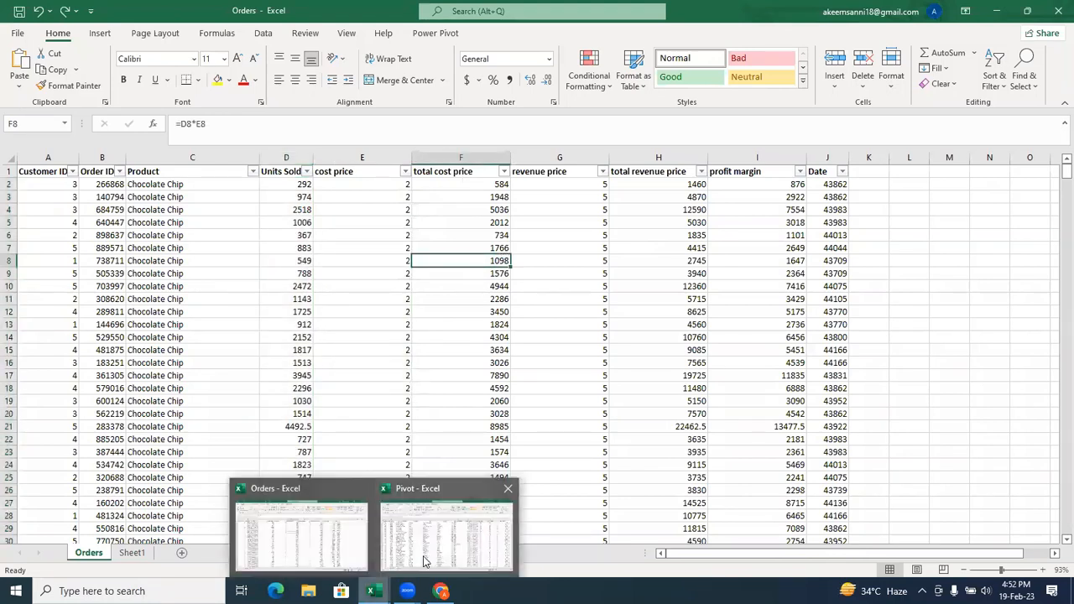
left_click(445, 537)
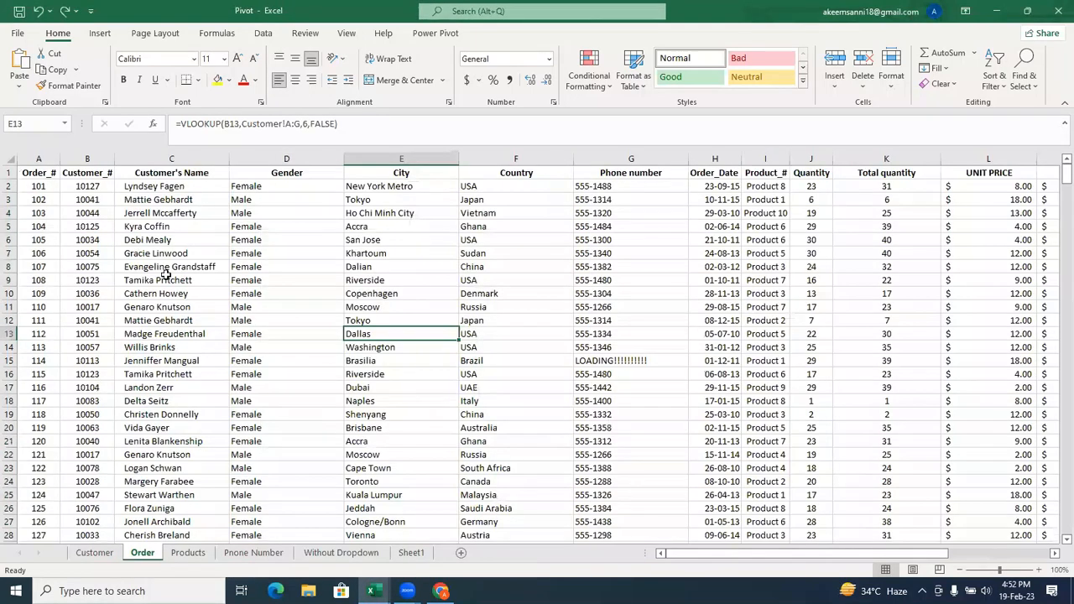
left_click(160, 186)
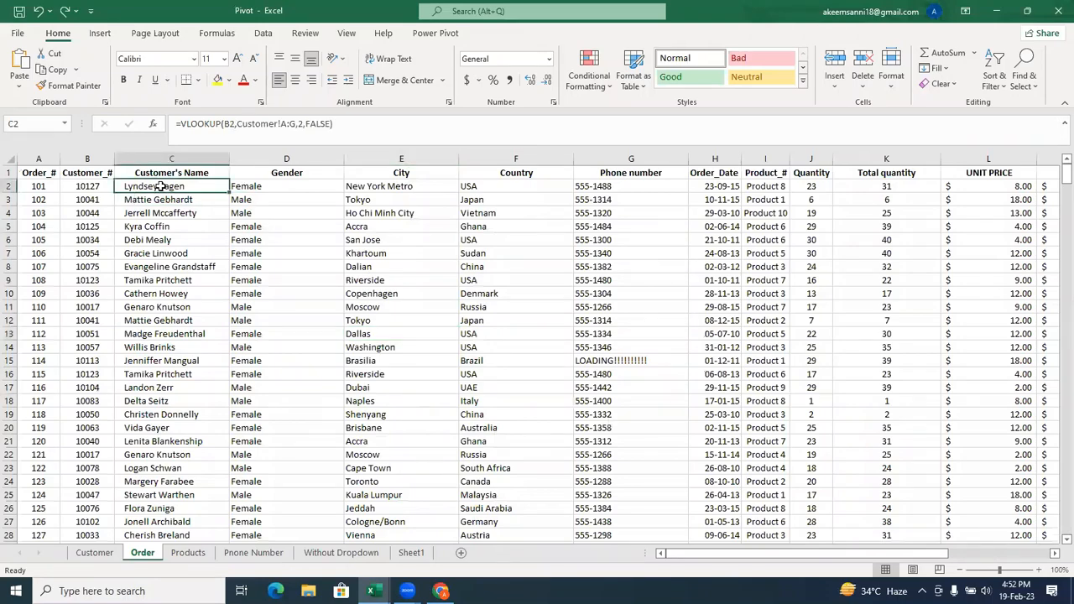
key("ctrl+shift+Down")
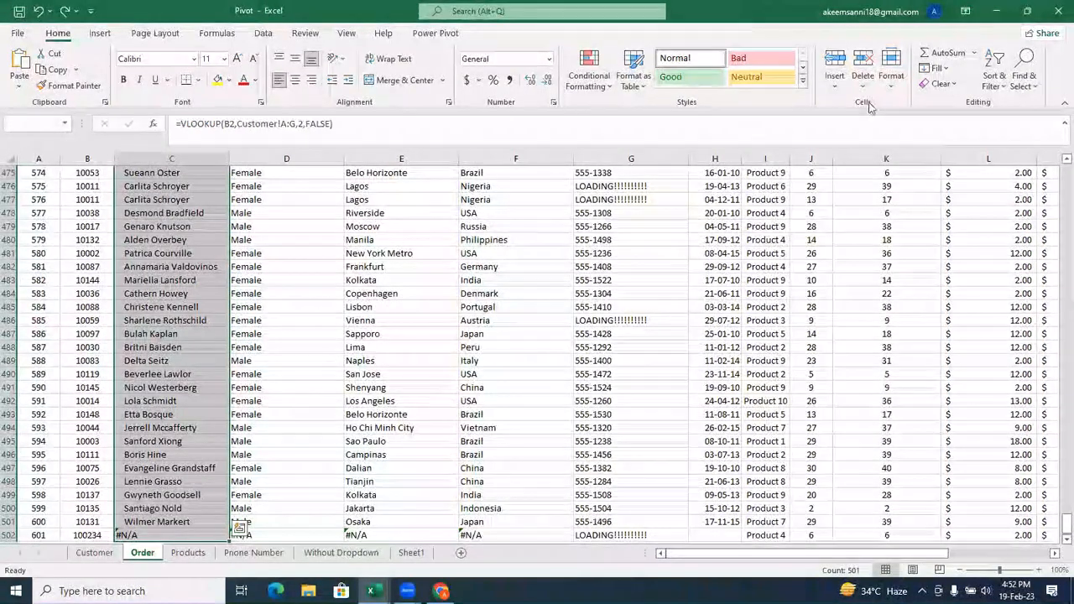
left_click(996, 88)
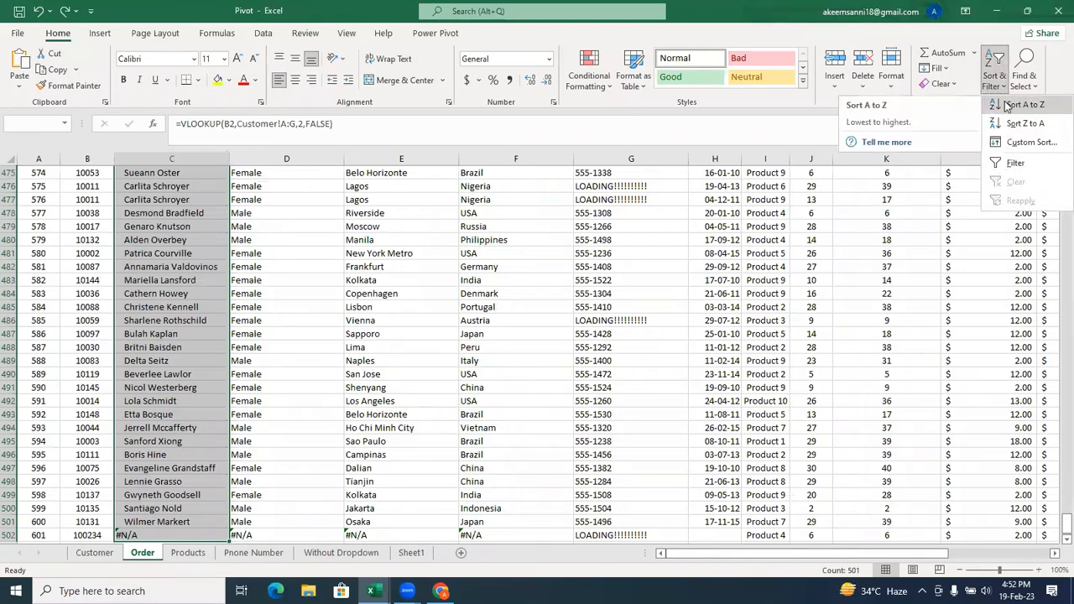
left_click(1006, 105)
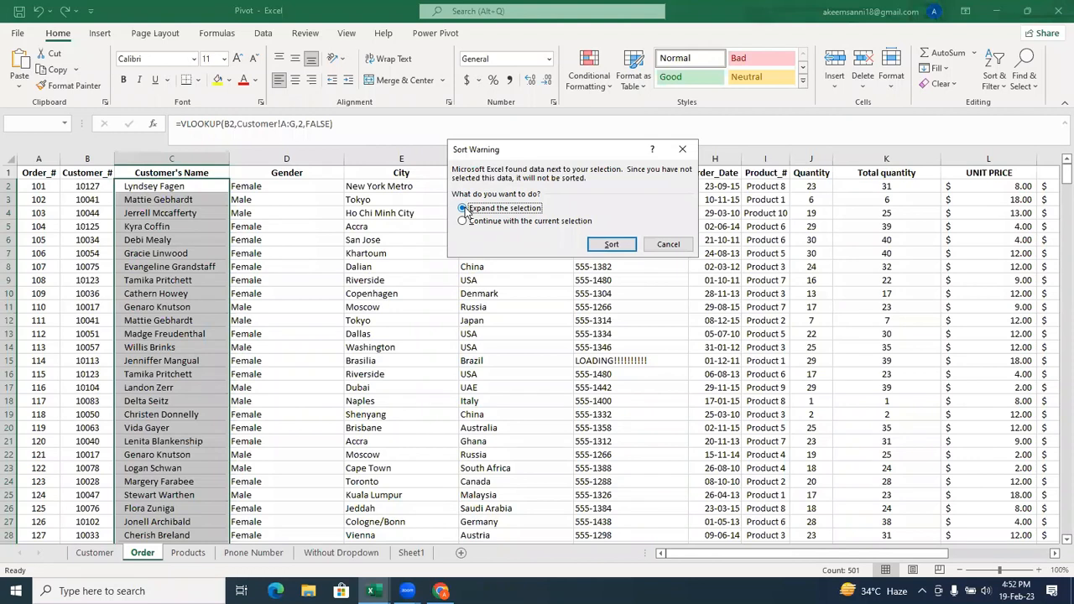
left_click(599, 251)
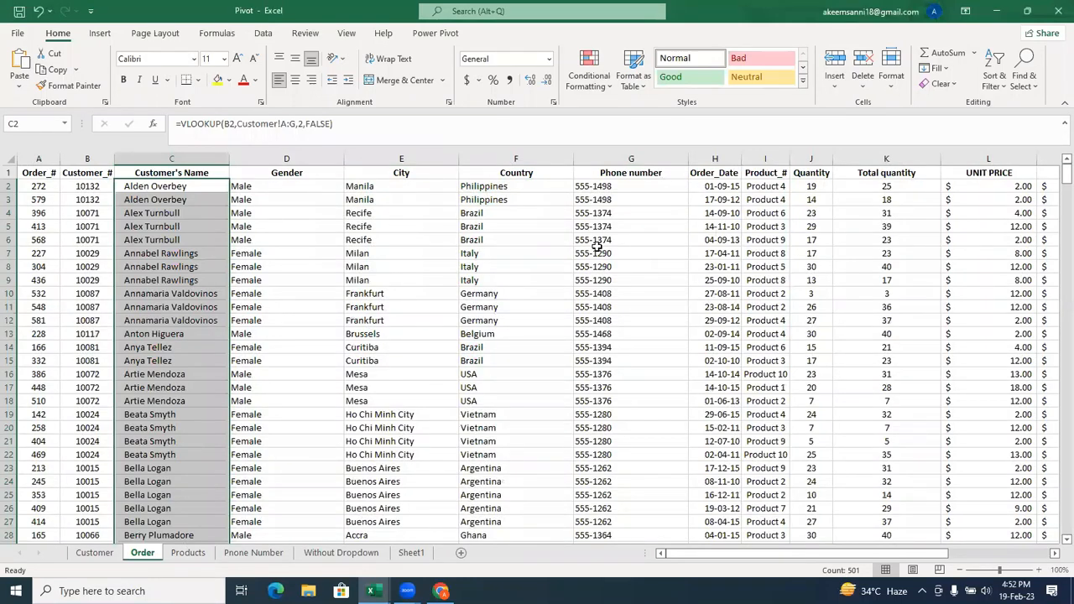
Undo the A to Z sort by customer name and return to the Orders workbook.
key("ctrl+z")
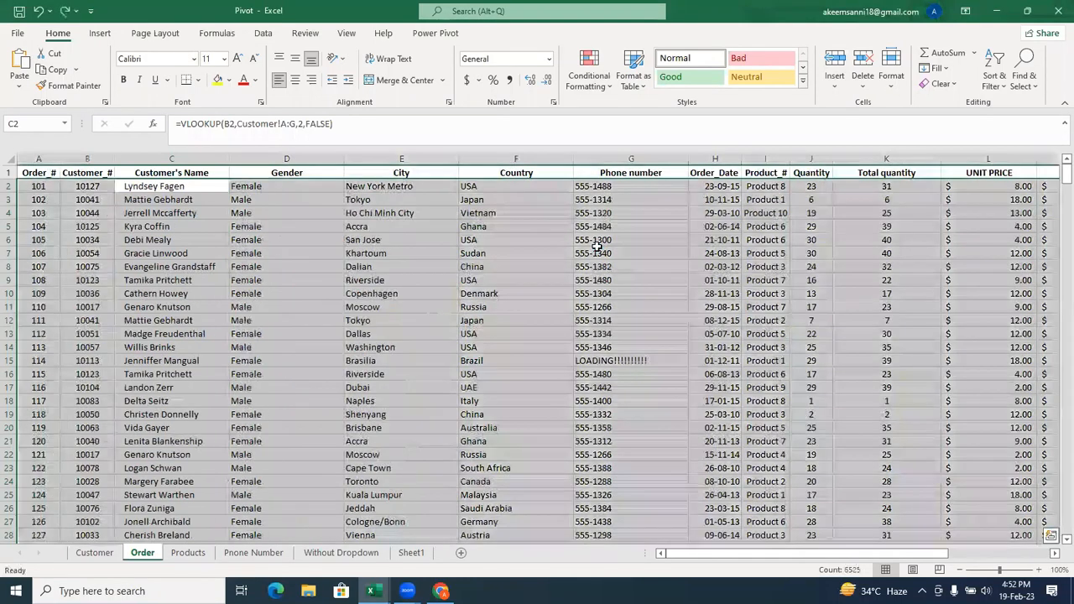
left_click(496, 348)
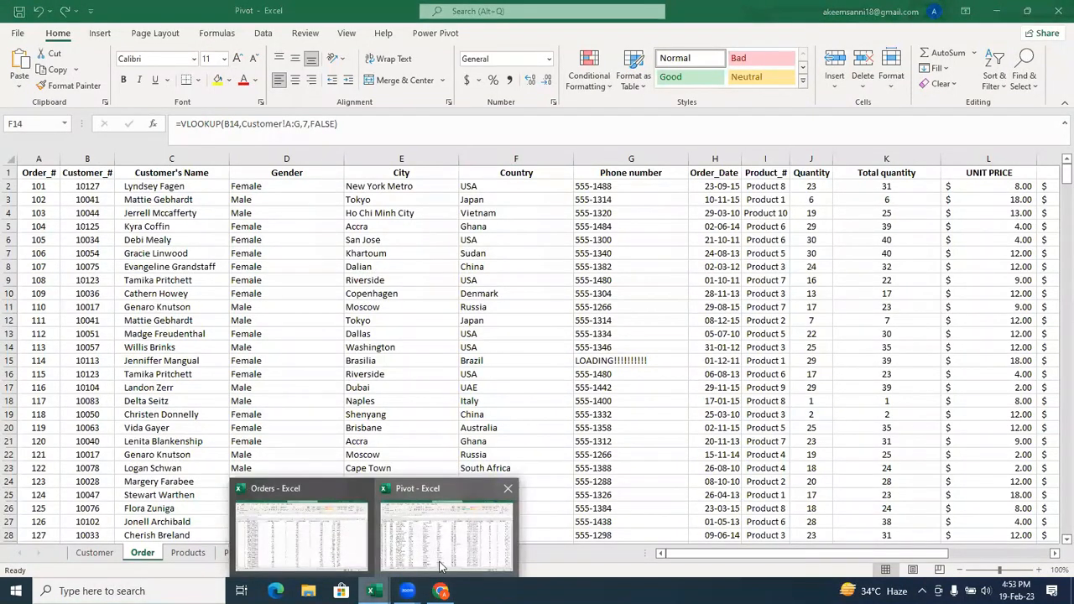
mouse_move(370, 591)
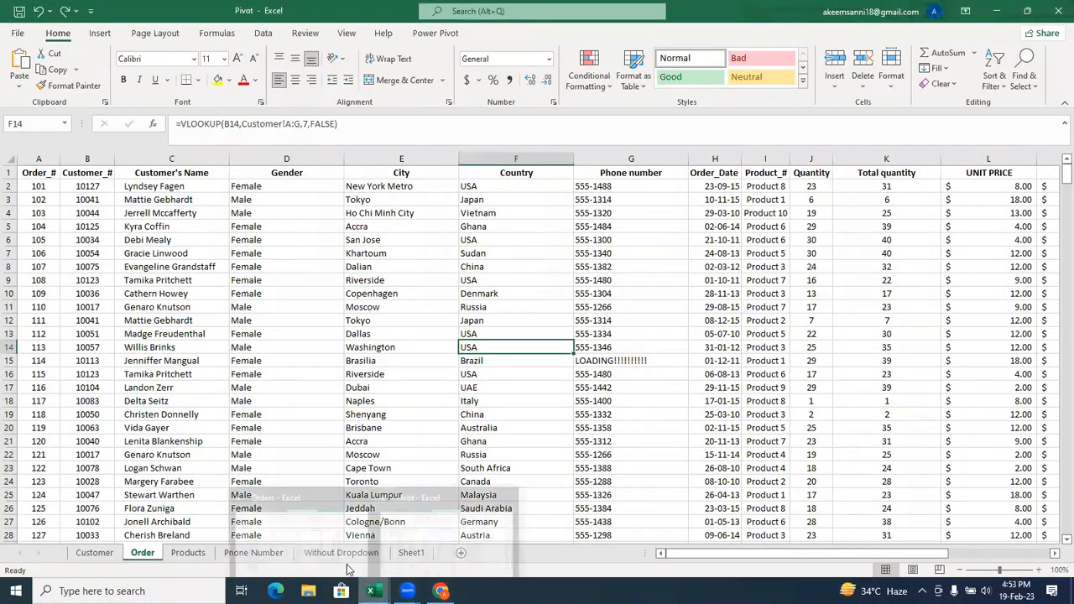
left_click(328, 554)
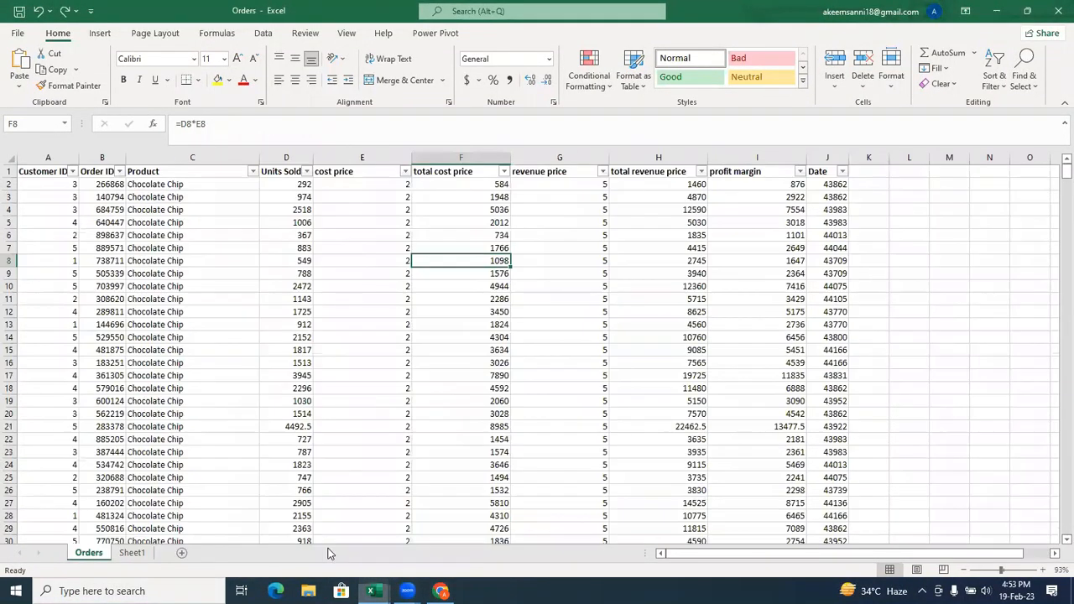
Look through the conditional formatting options, including the Highlight Cells Rules.
left_click(607, 86)
mouse_move(622, 114)
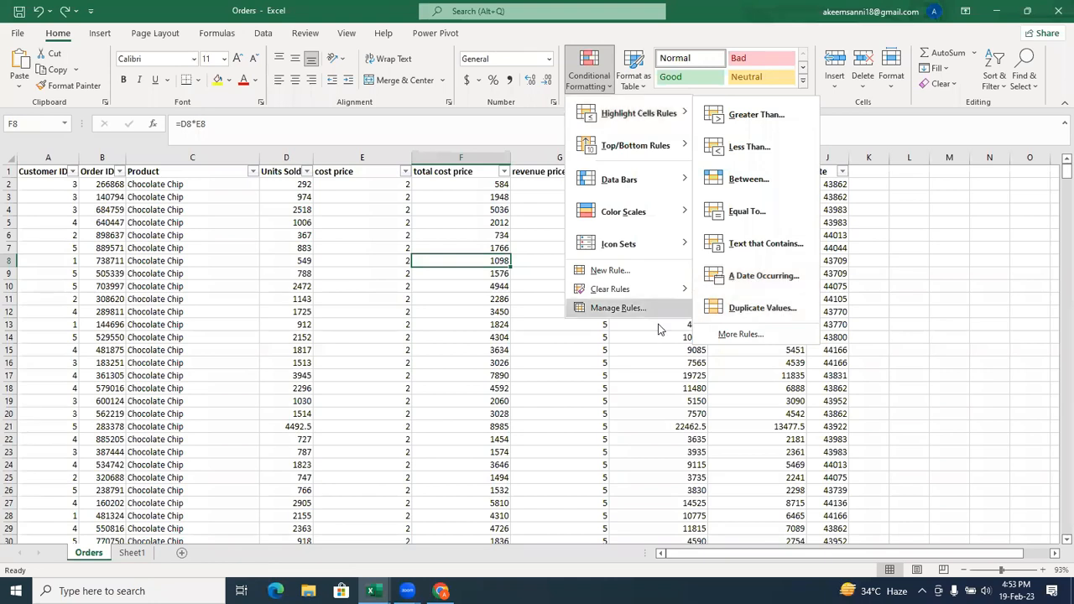
left_click(506, 392)
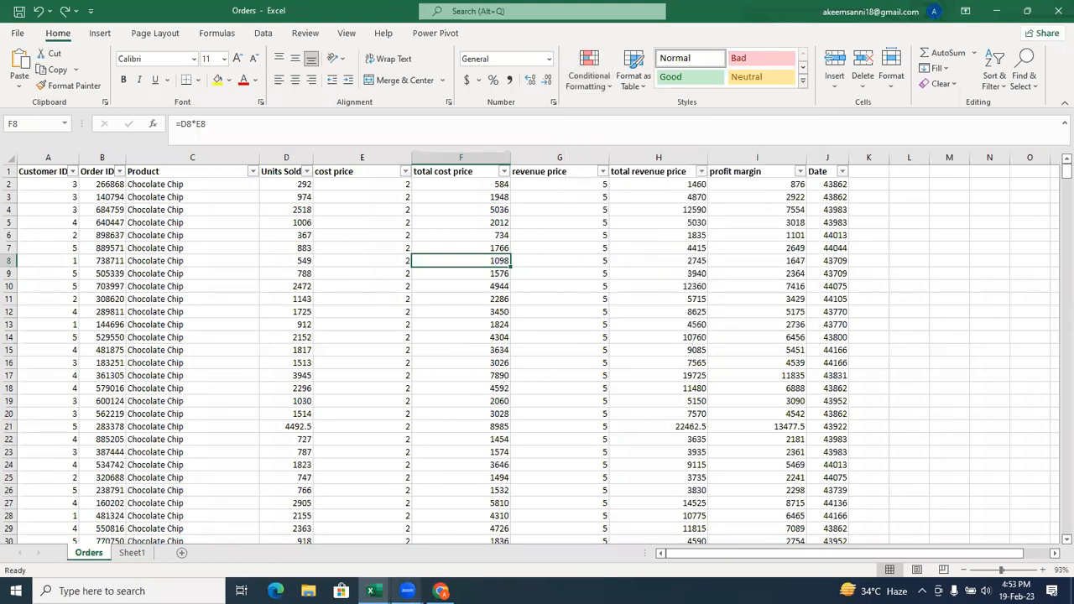
Format the whole Date column J as Short Date.
left_click(826, 158)
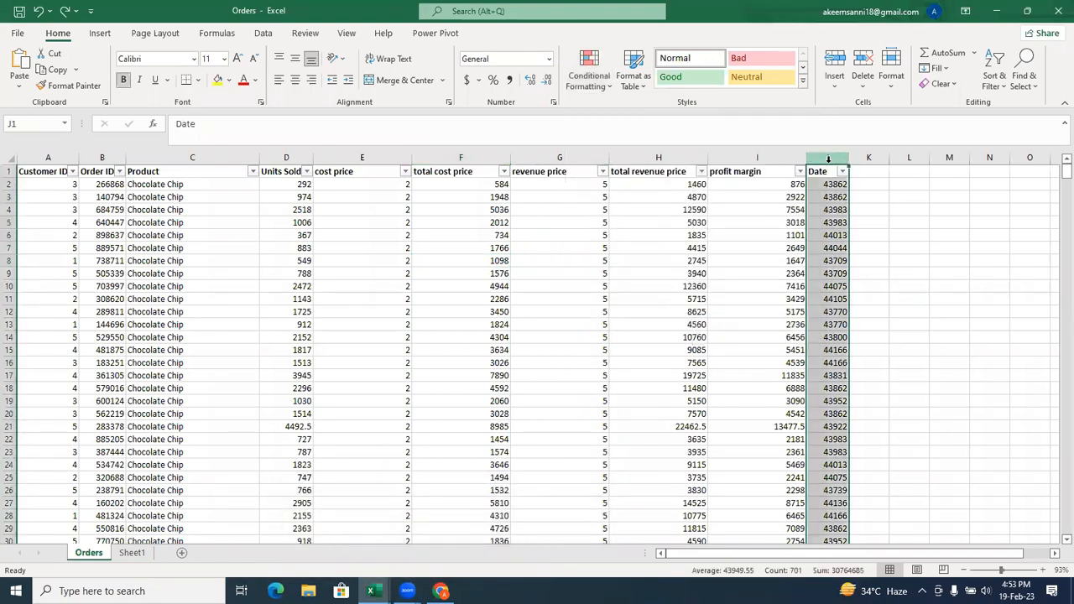
left_click(549, 59)
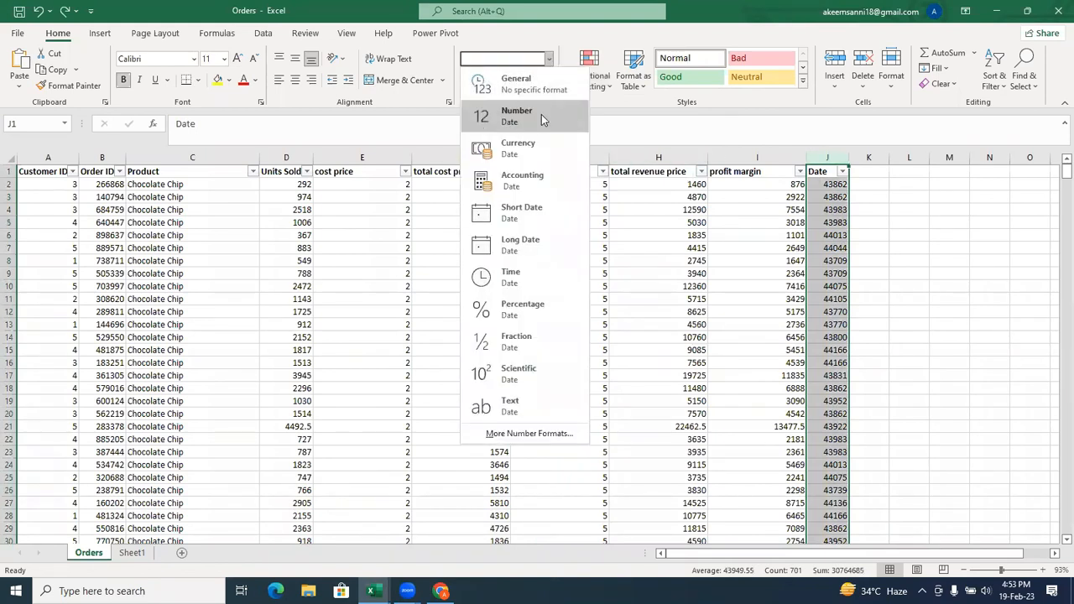
left_click(533, 215)
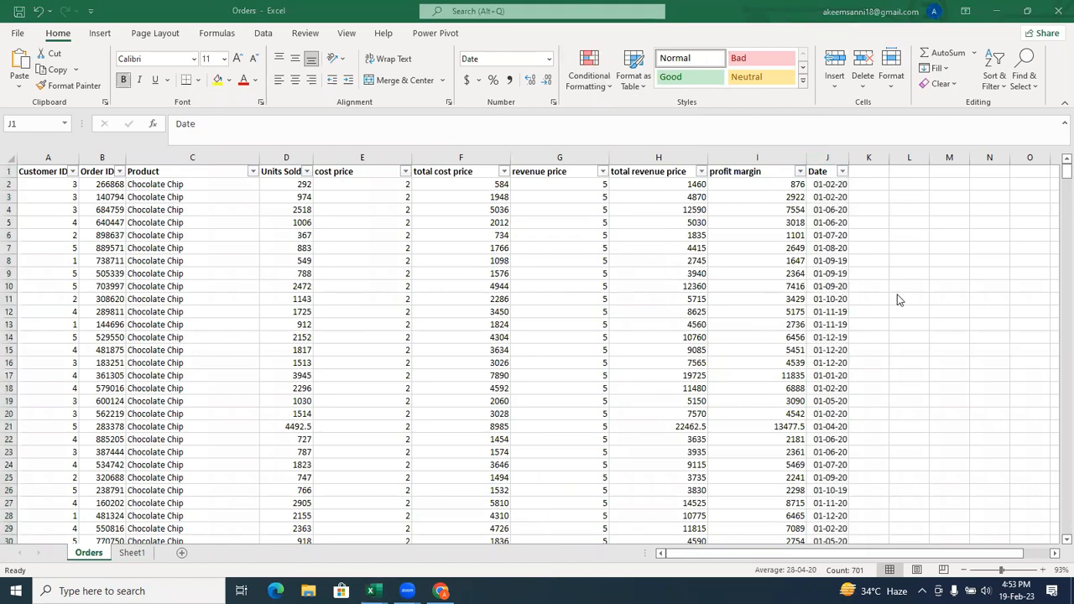
Look over the number formats available for the first date, in cell J2.
left_click(833, 186)
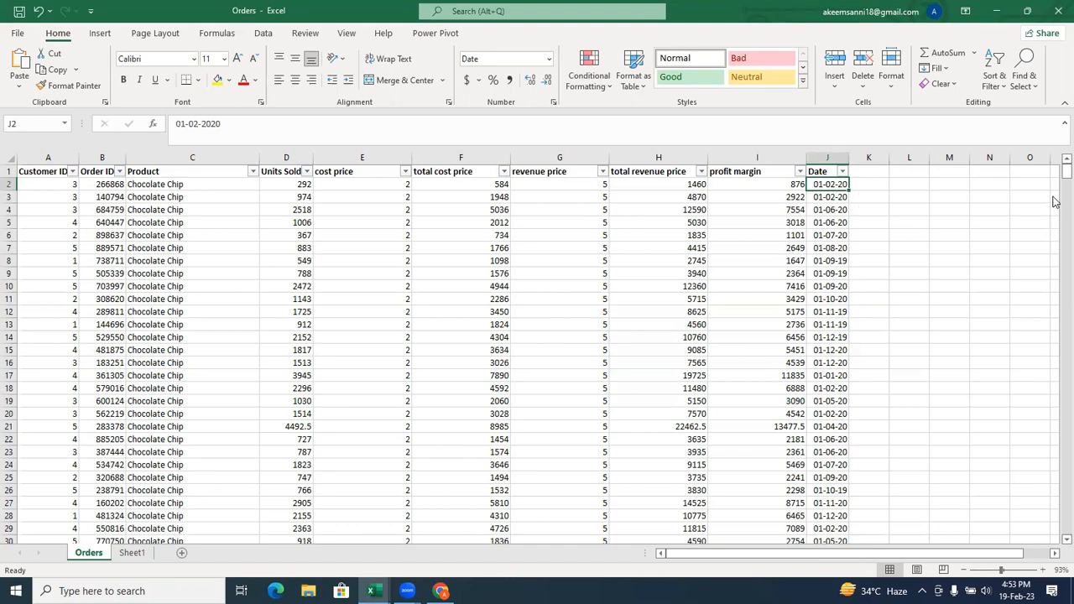
mouse_move(1056, 174)
left_mouse_down()
mouse_move(1055, 202)
mouse_move(1056, 166)
left_mouse_up()
left_click(549, 59)
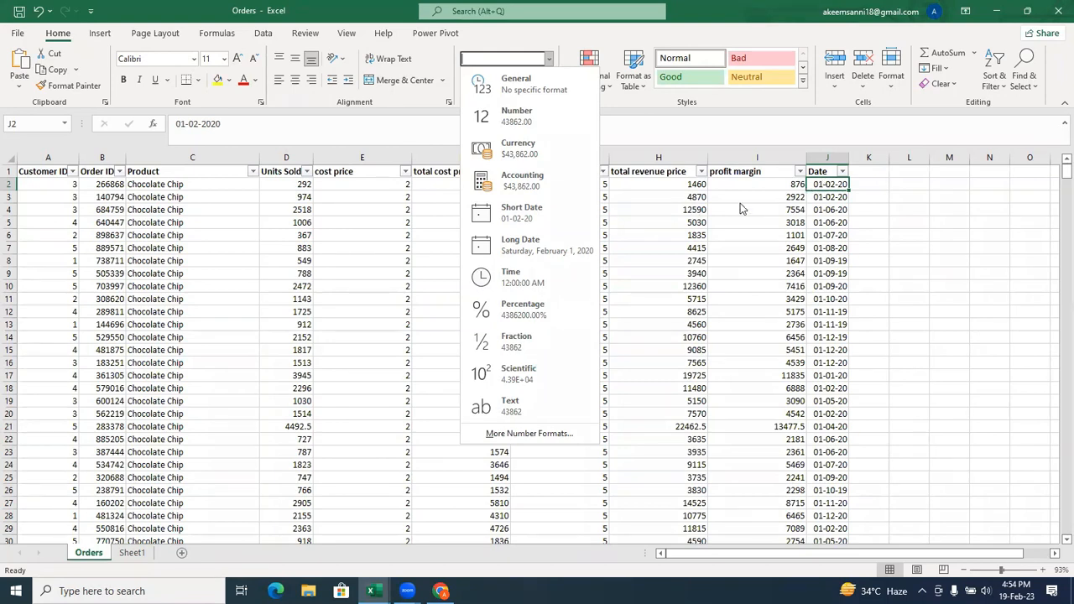
left_click(833, 183)
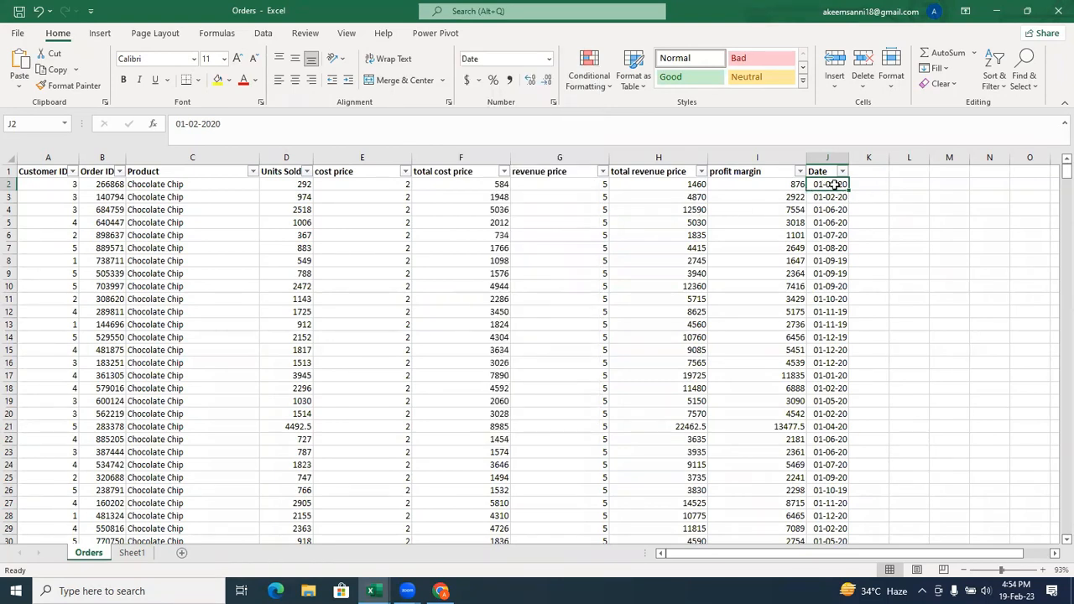
Change the date in J2 to 01-18-2023 and autofit the width of the Date column.
double_click(832, 184)
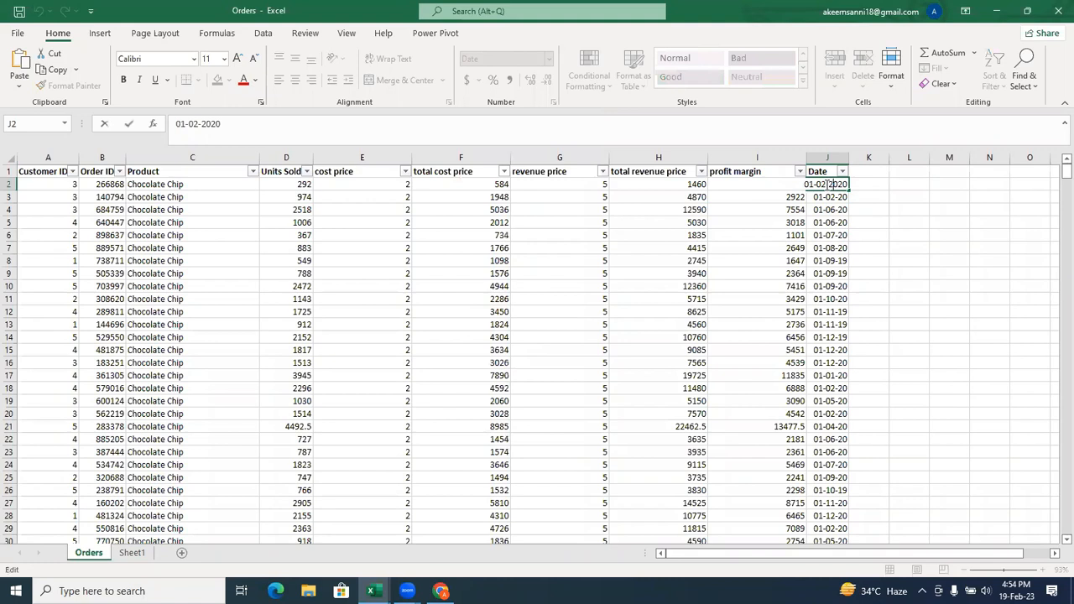
key("BackSpace")
key("BackSpace")
type("18")
key("BackSpace")
type("3")
key("Return")
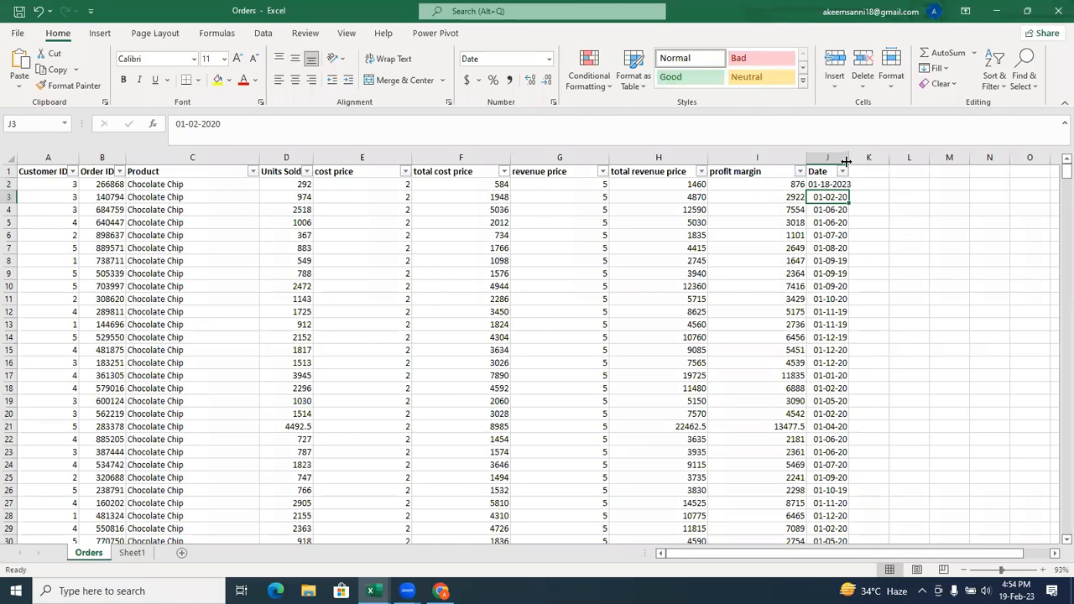
double_click(846, 160)
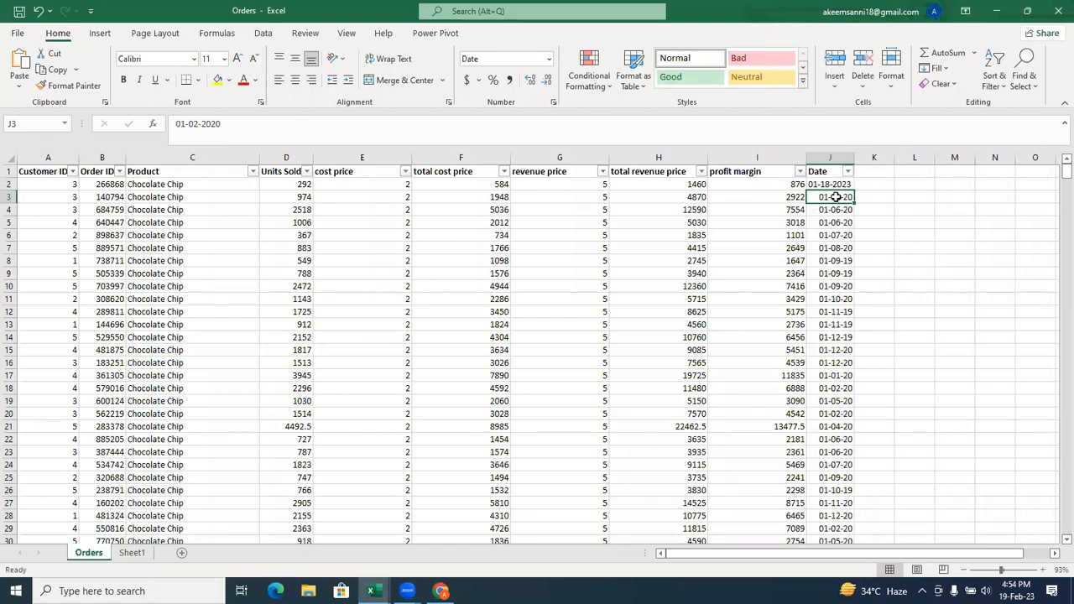
Correct the month of the date in J2 so that it reads 02-18-2023.
left_click(834, 349)
double_click(834, 349)
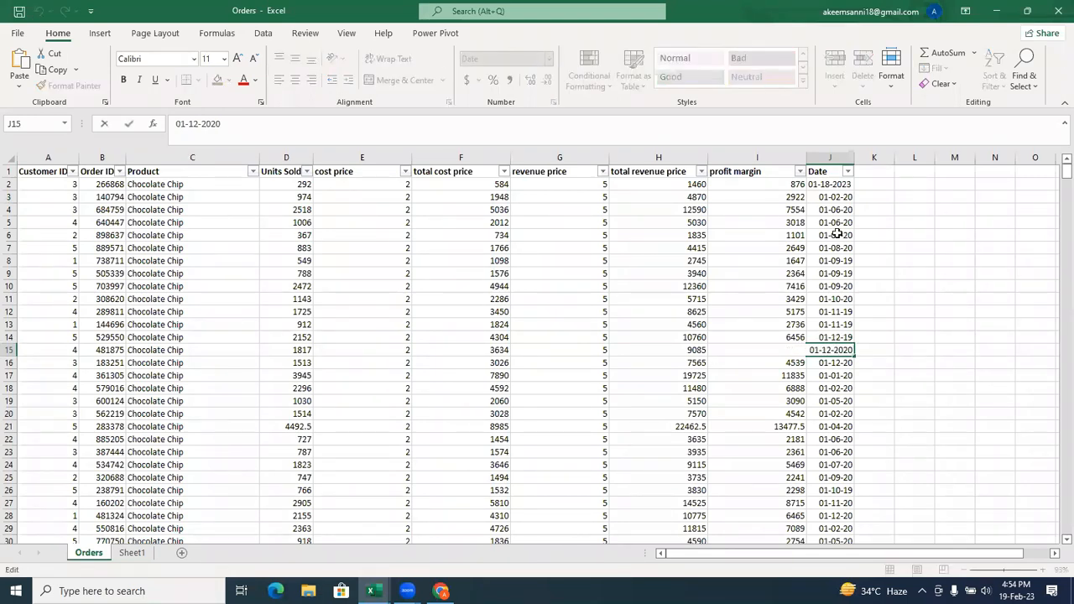
double_click(824, 183)
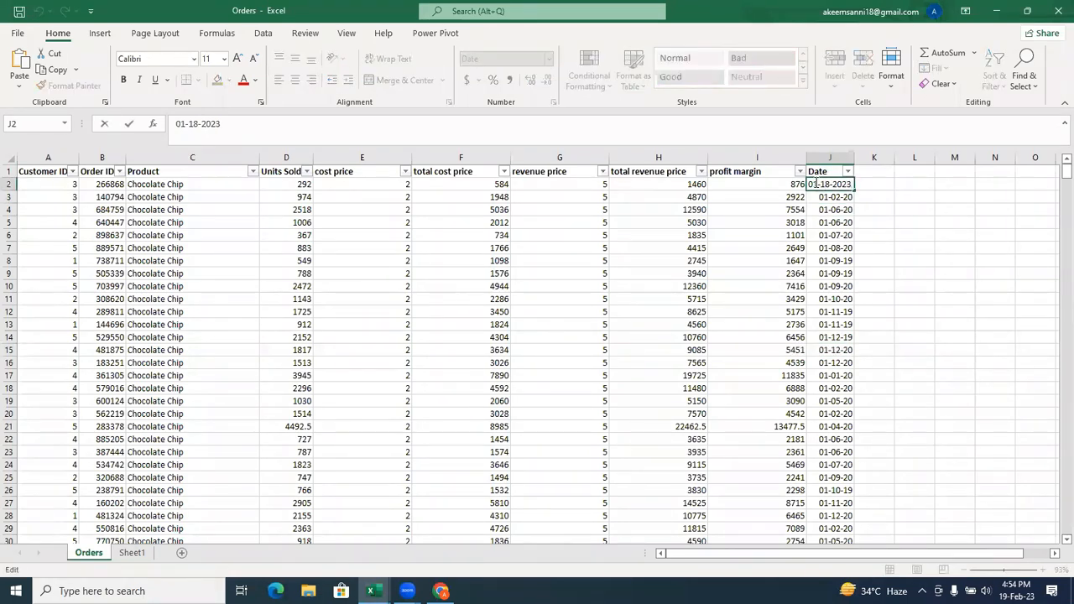
key("Delete")
type("2")
key("Return")
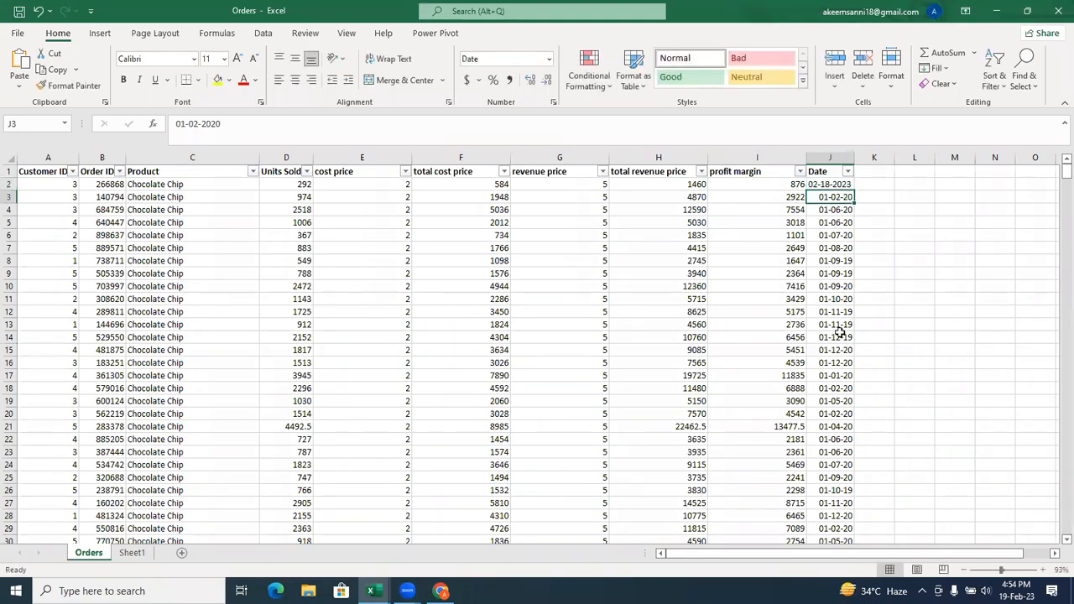
Change the date in J16 to 02-18-2023.
double_click(829, 362)
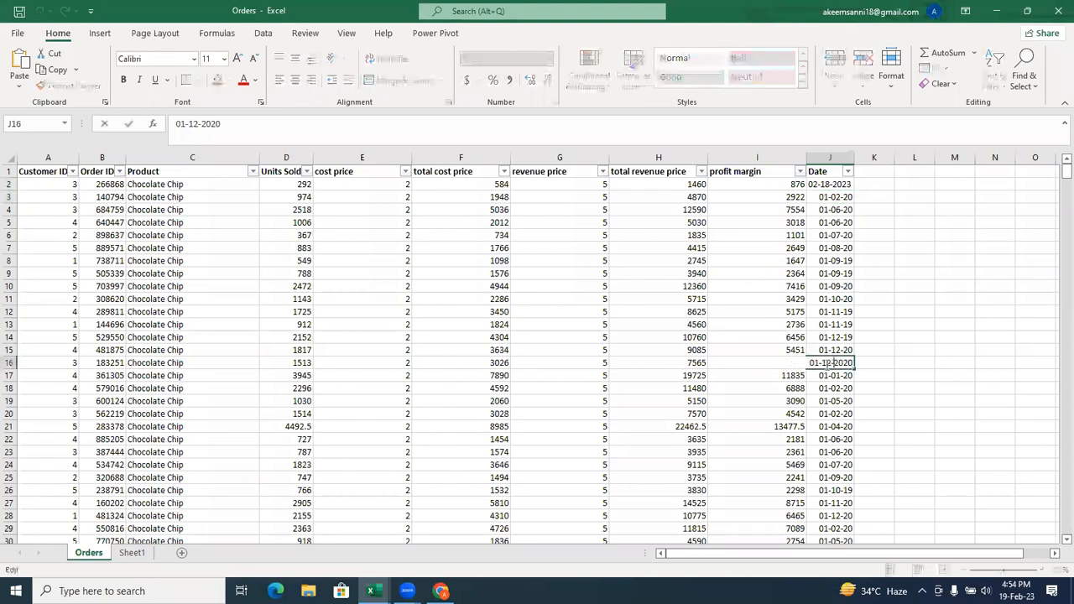
key("BackSpace")
type("2")
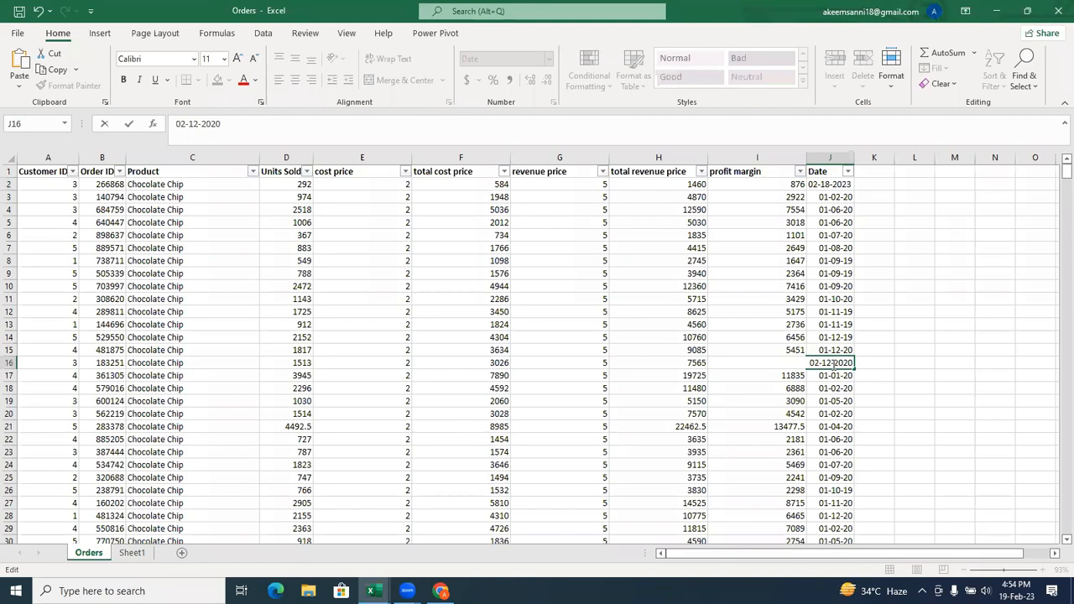
key("BackSpace")
key("BackSpace")
type("18")
key("BackSpace")
type("3")
key("Return")
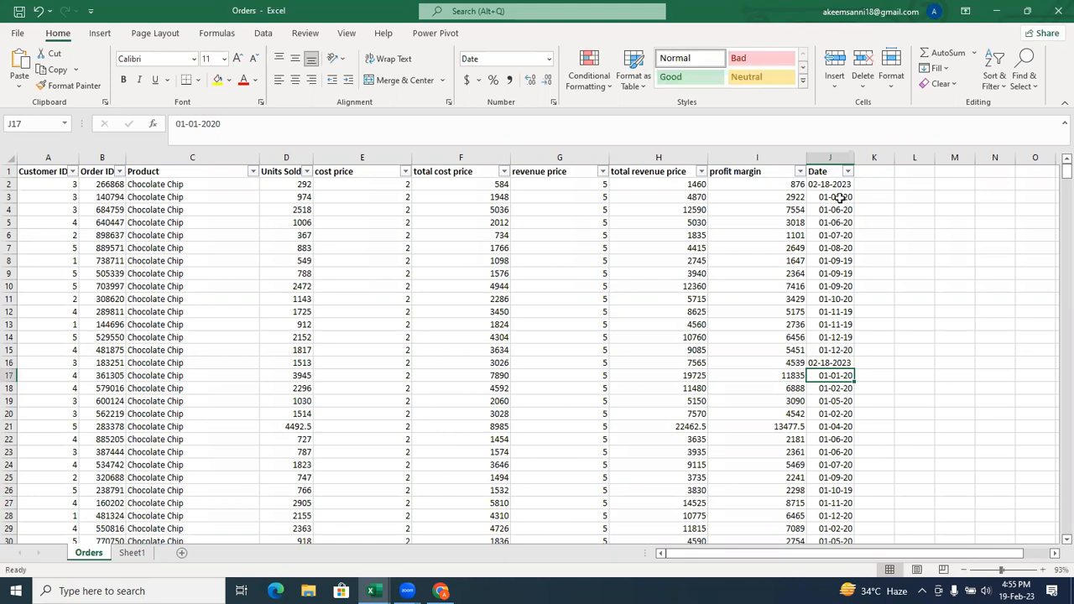
Highlight dates occurring Yesterday in the whole Date column with Light Red Fill with Dark Red Text.
left_click(832, 154)
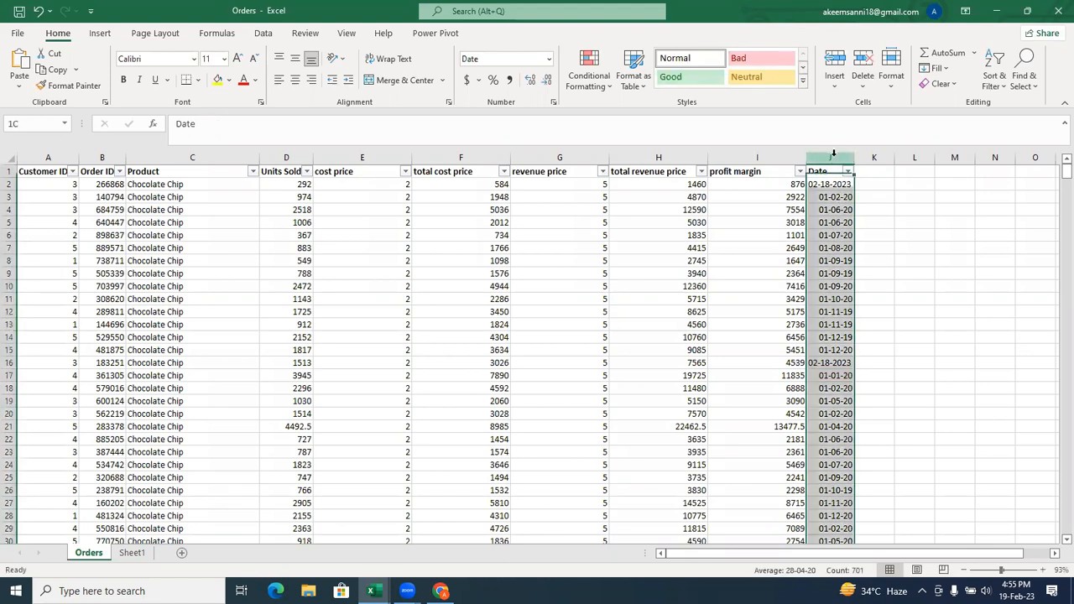
left_click(596, 94)
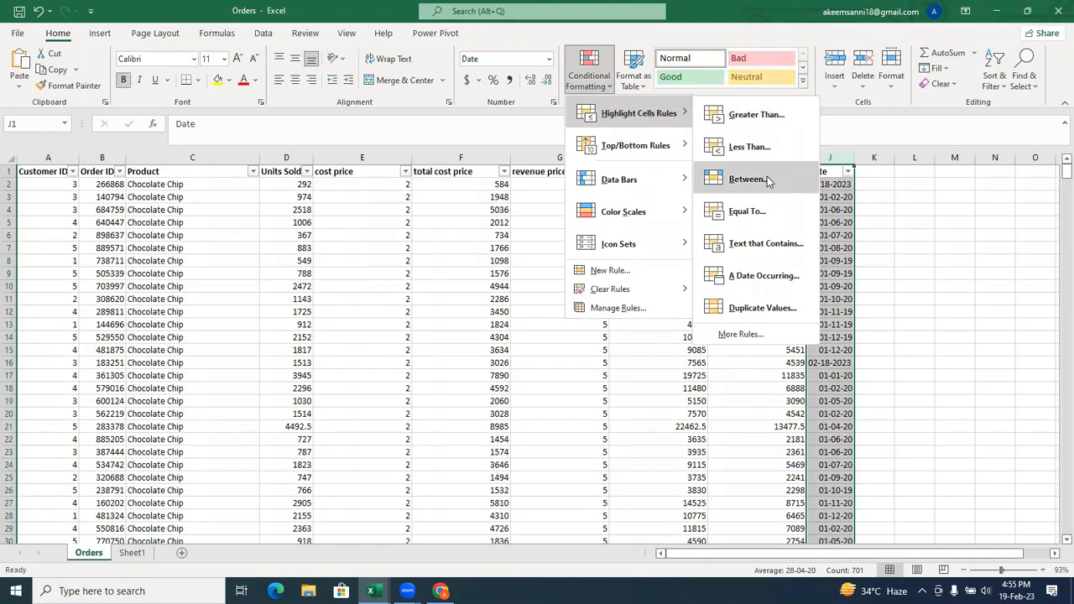
left_click(749, 270)
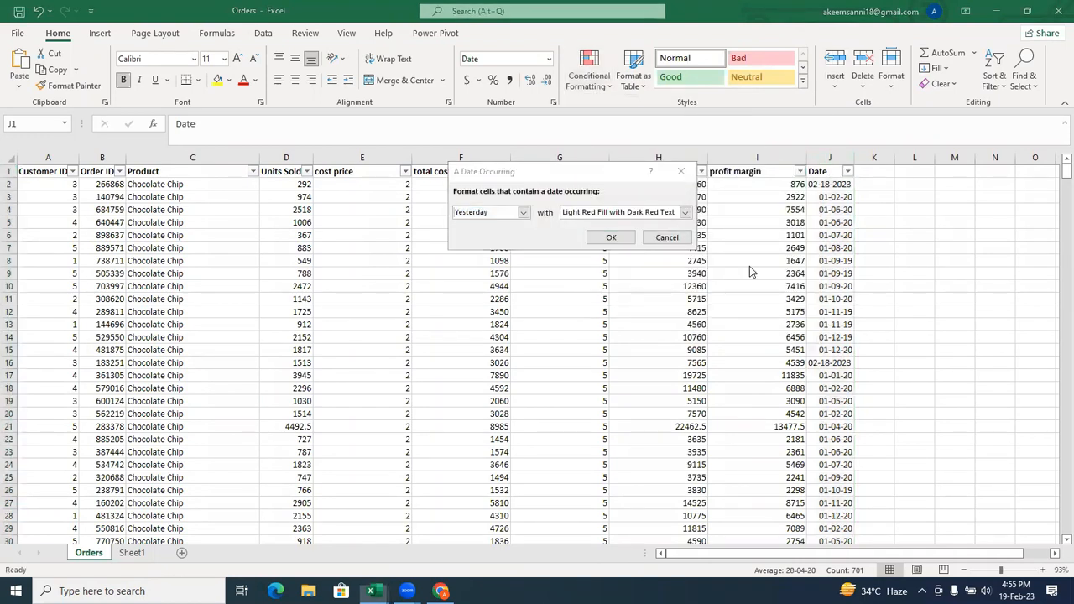
left_click(522, 213)
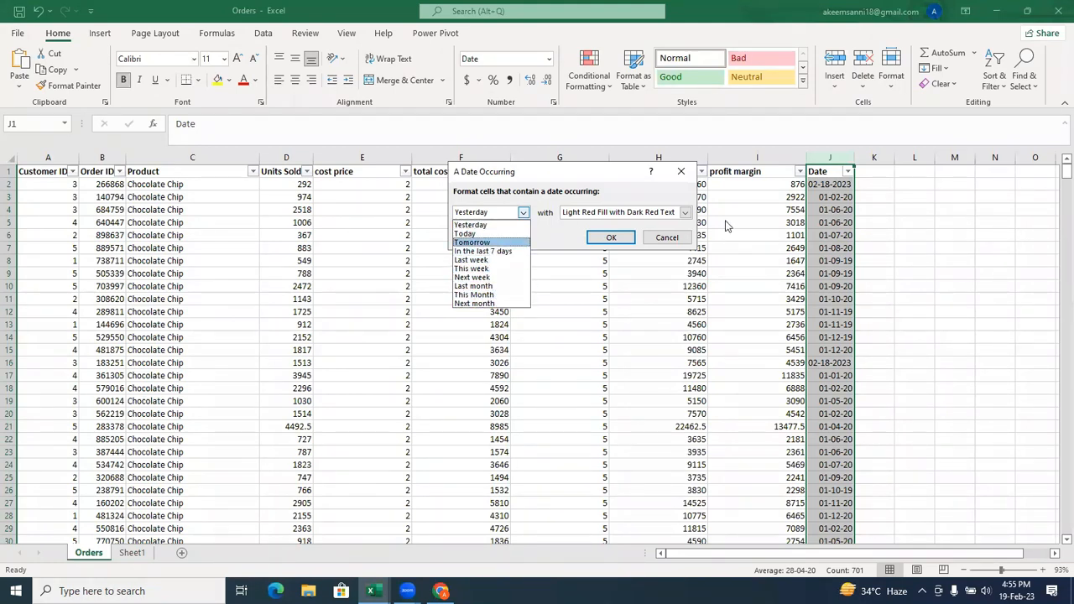
left_click(504, 225)
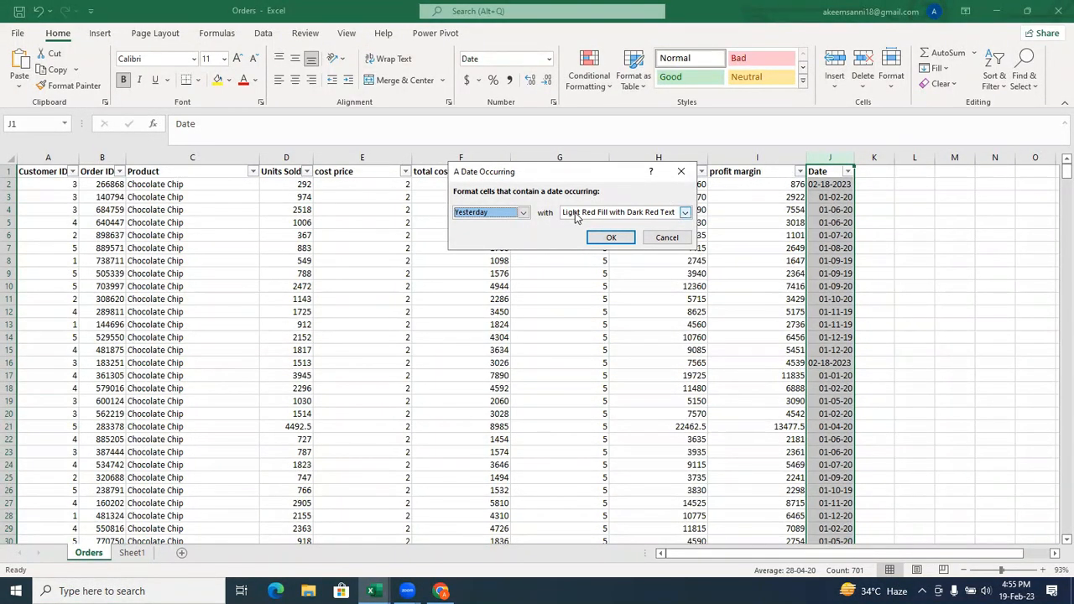
left_click(606, 238)
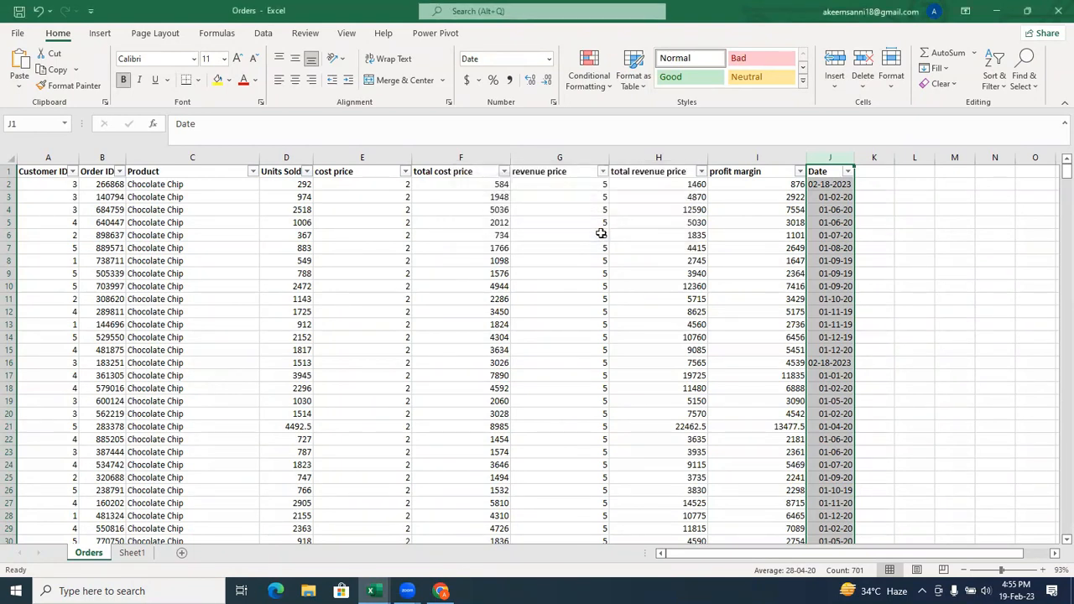
Rewrite the date in J2 in day-month order as 18-02-2023.
left_click(842, 185)
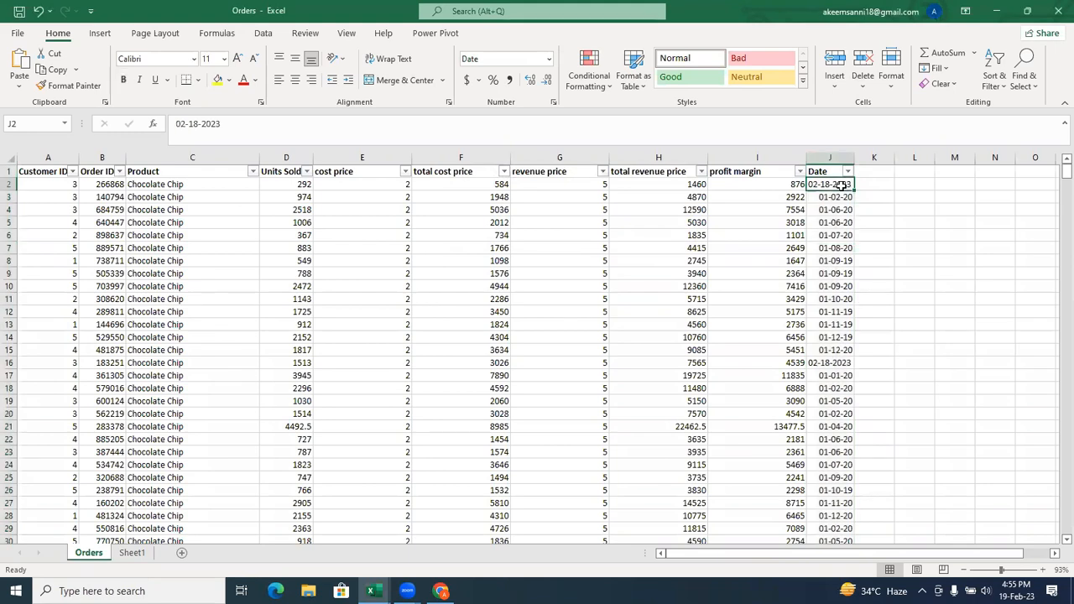
double_click(839, 185)
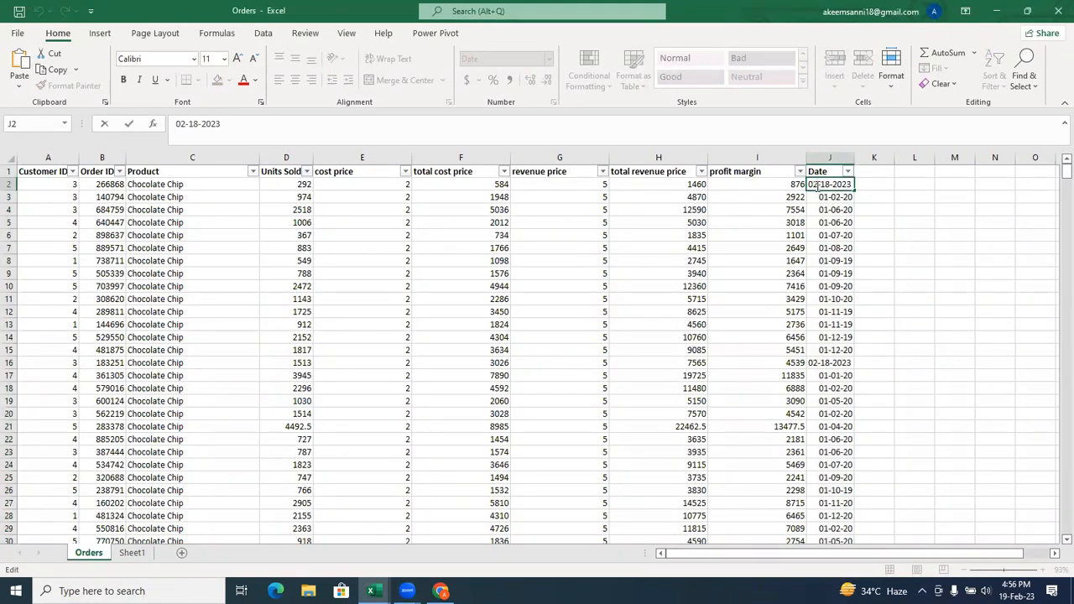
key("BackSpace")
key("BackSpace")
type("18")
key("Delete")
key("Delete")
type("02")
key("Return")
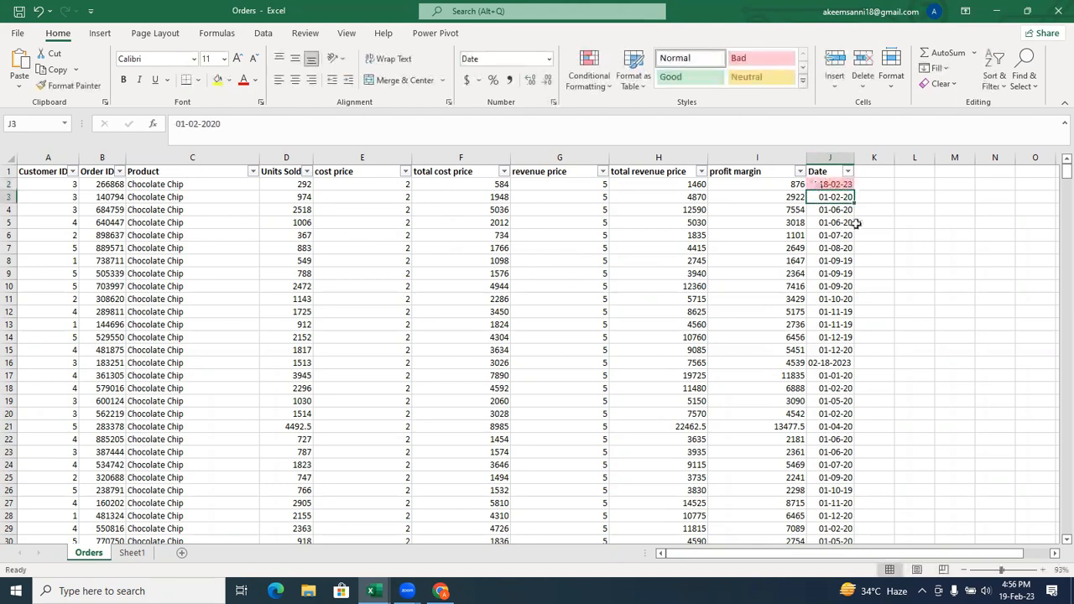
Rewrite the date in J16 in day-month order as 18-02-2023.
left_click(829, 362)
double_click(828, 363)
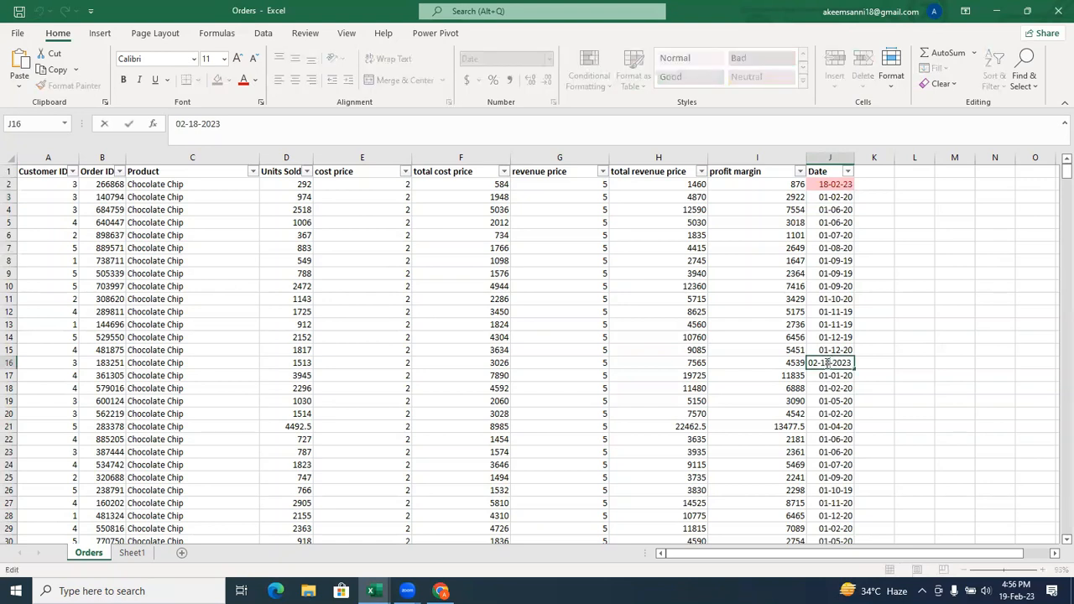
key("BackSpace")
key("BackSpace")
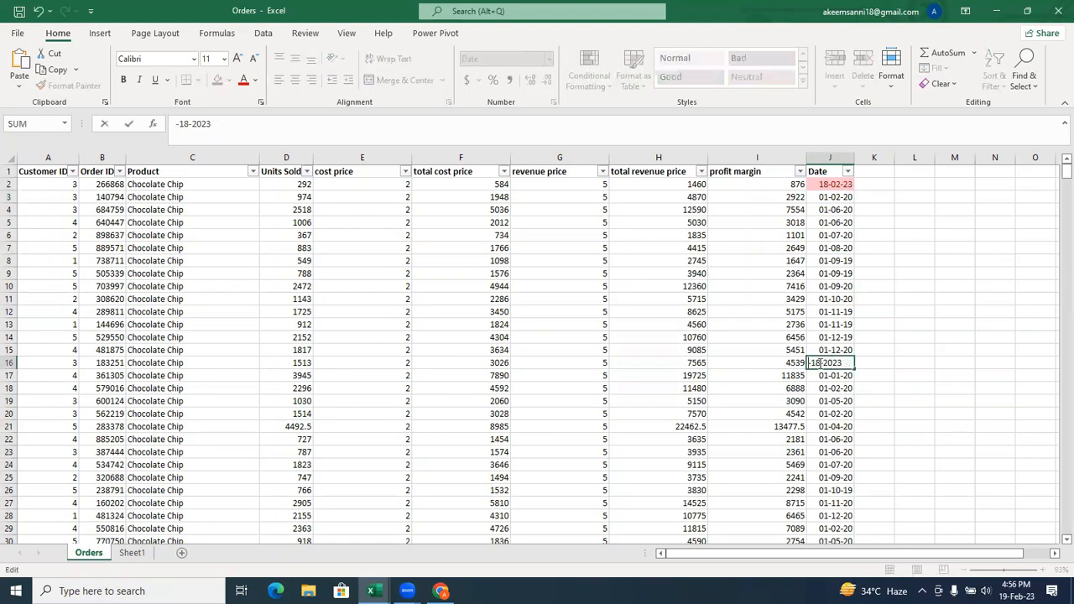
type("18")
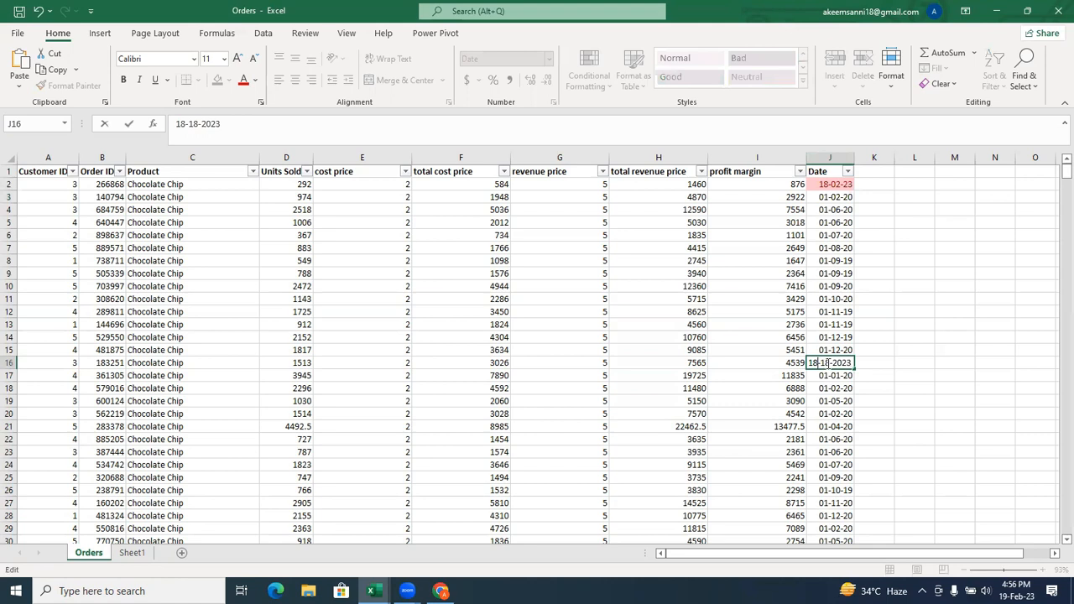
key("BackSpace")
key("BackSpace")
type("02")
key("Return")
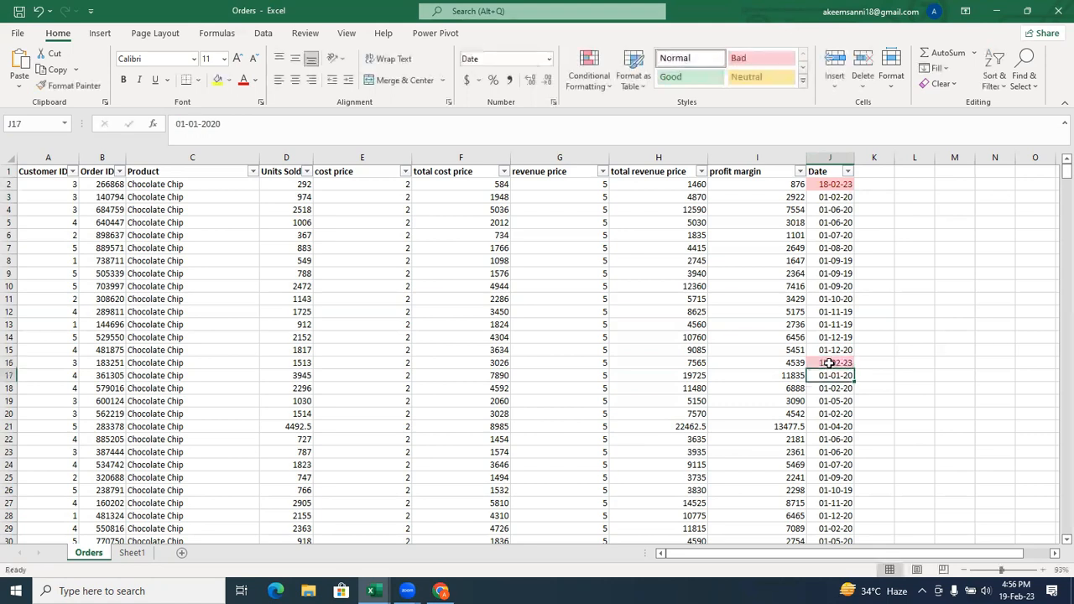
Change the date in J27 to 18-02-2023, in day-month-year order.
left_click(839, 502)
double_click(841, 502)
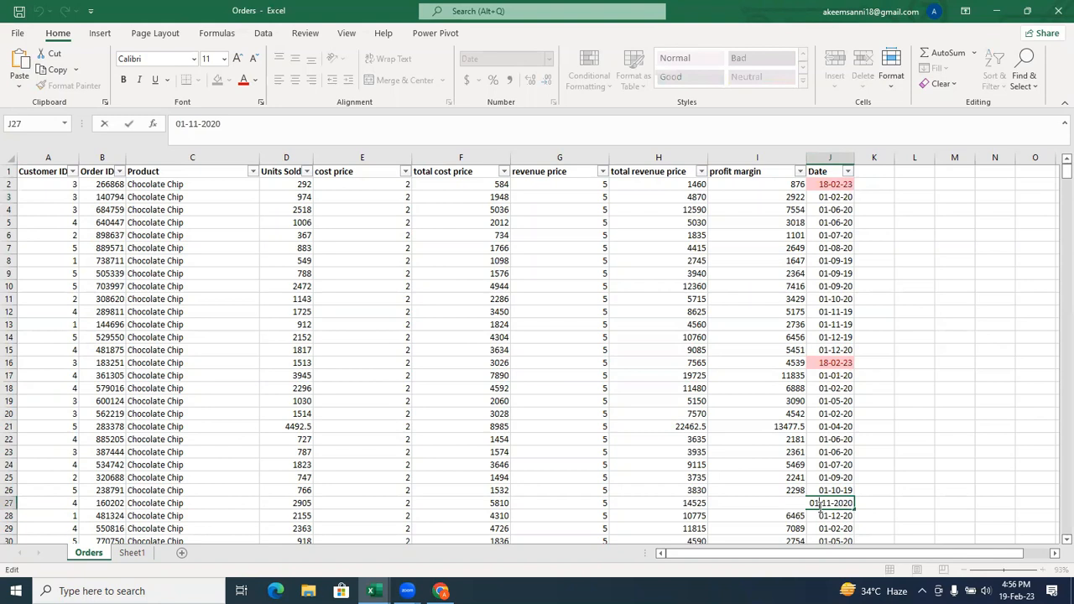
key("BackSpace")
key("BackSpace")
type("18")
key("Delete")
key("Delete")
type("02")
key("BackSpace")
type("3")
key("Return")
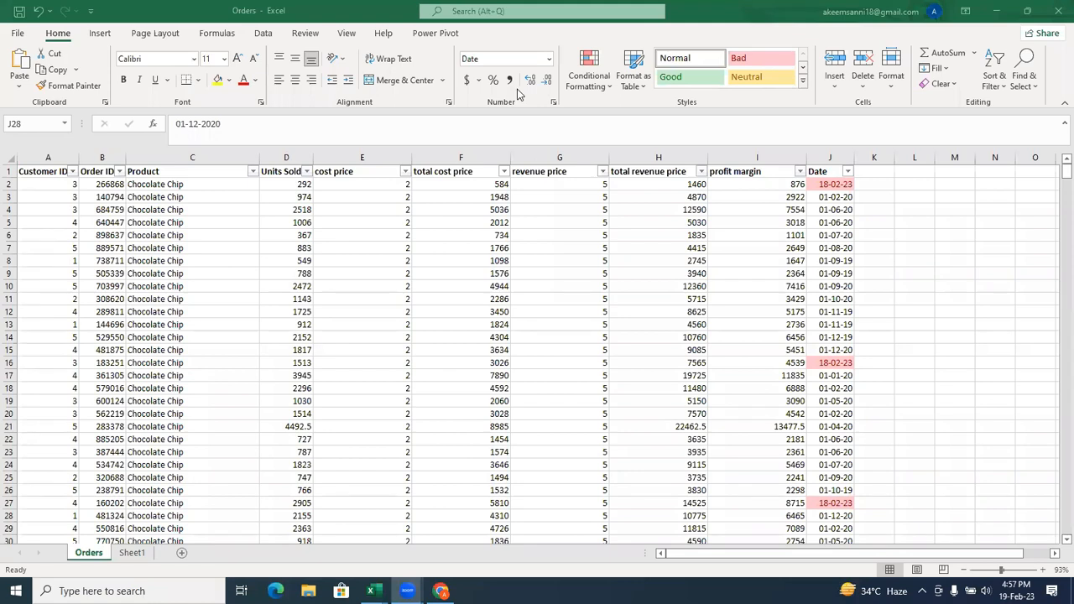
Clear the conditional formatting rules from the Date column only.
left_click(469, 141)
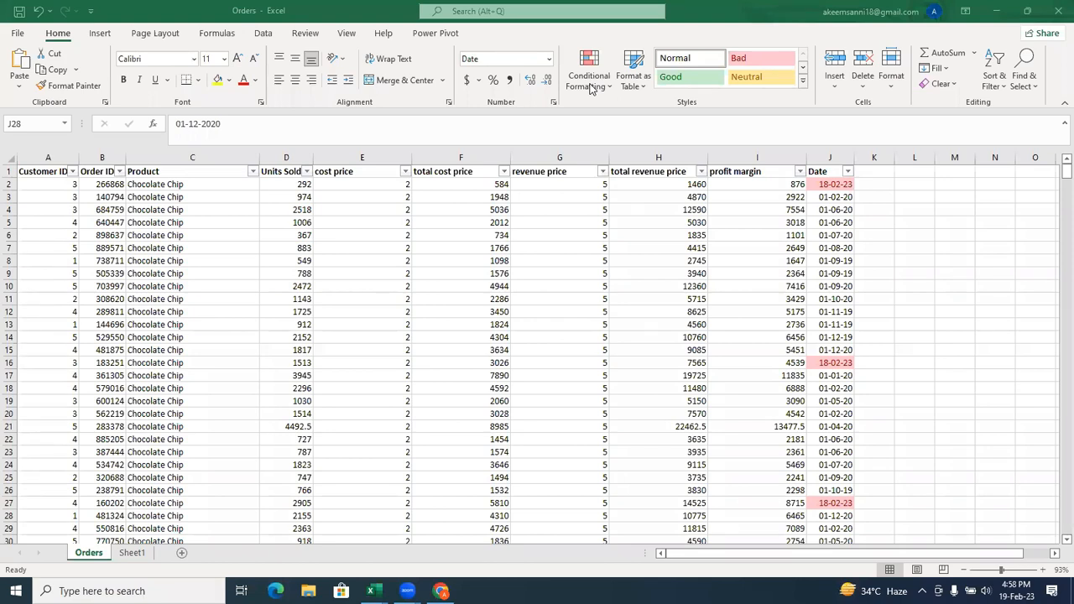
left_click(831, 157)
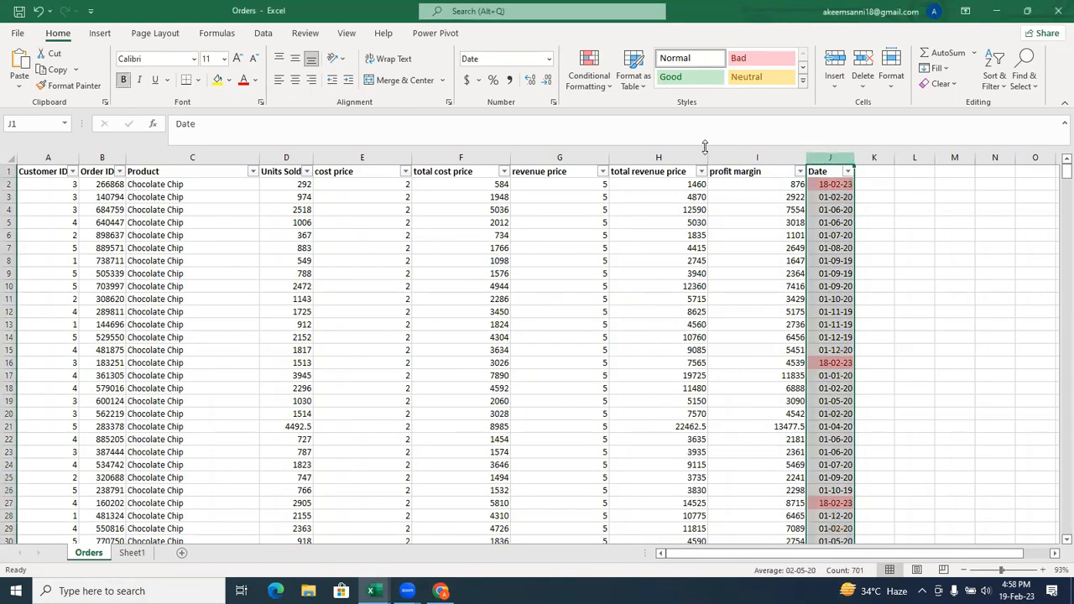
left_click(598, 88)
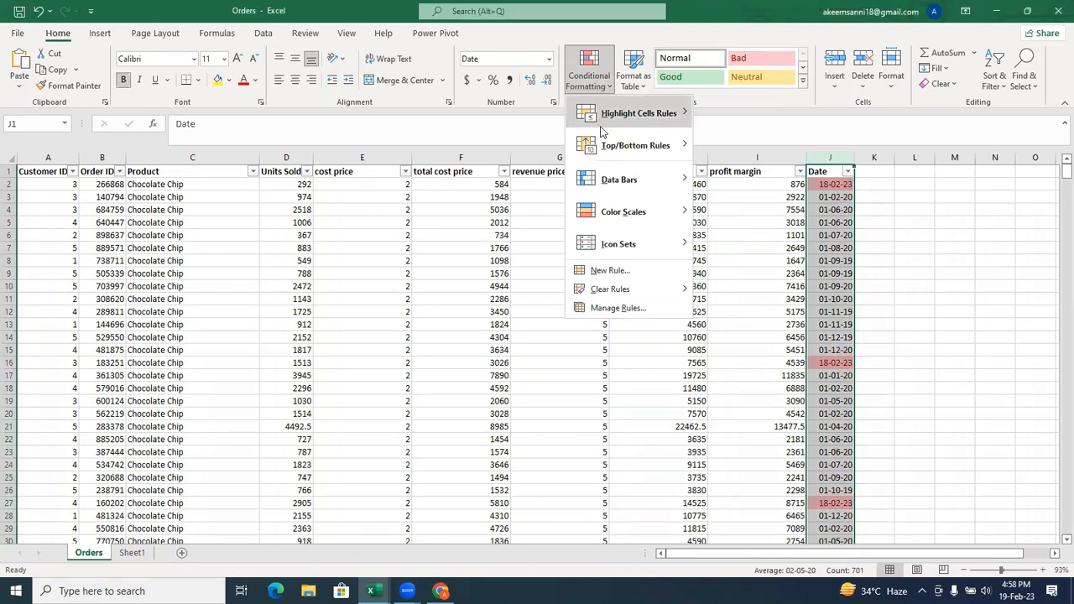
mouse_move(623, 288)
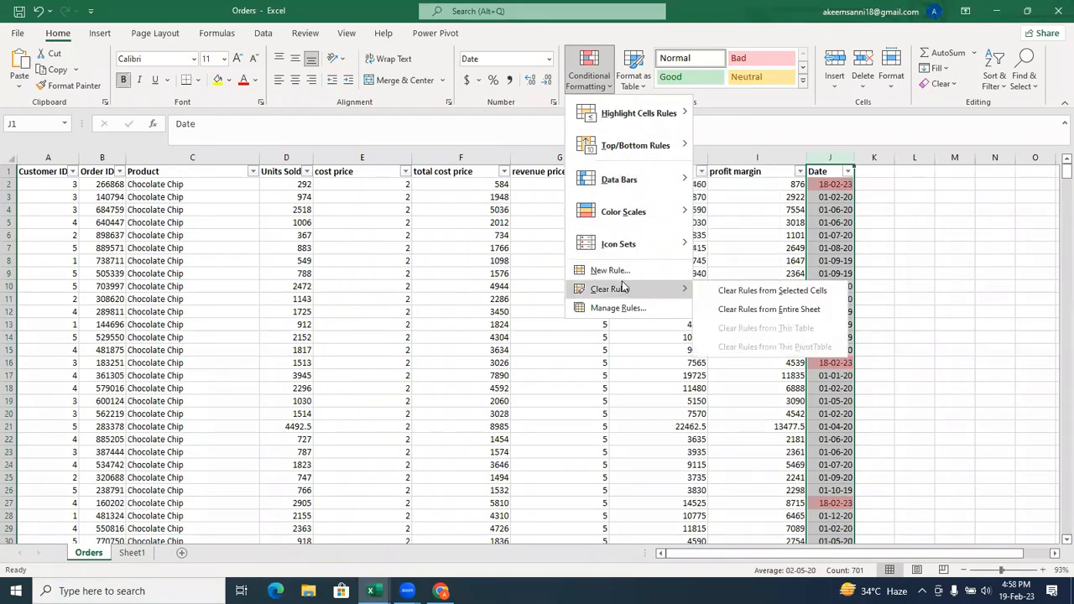
left_click(769, 293)
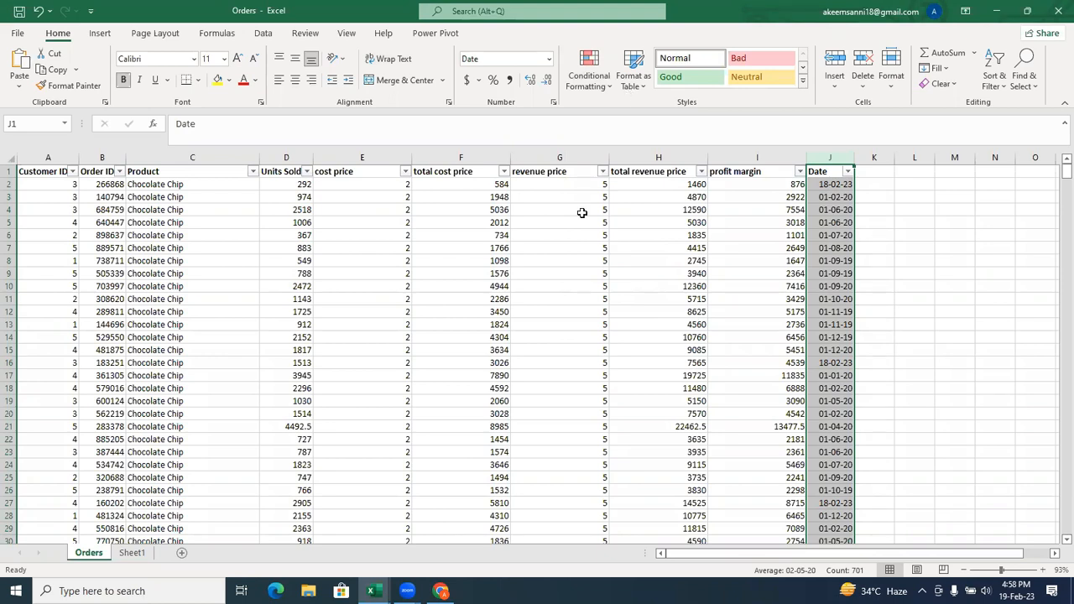
left_click(591, 81)
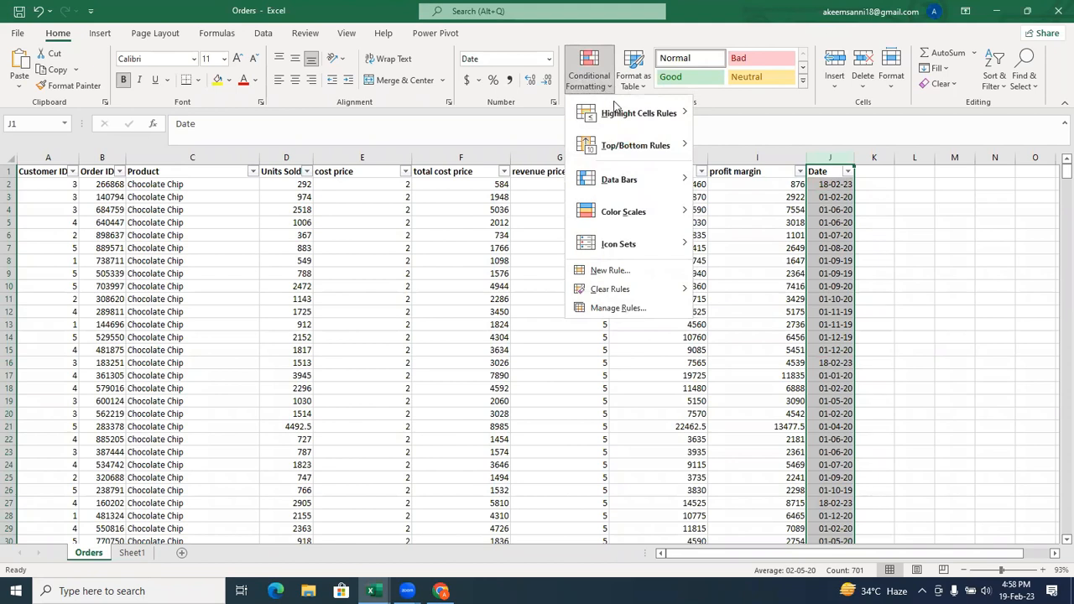
mouse_move(629, 109)
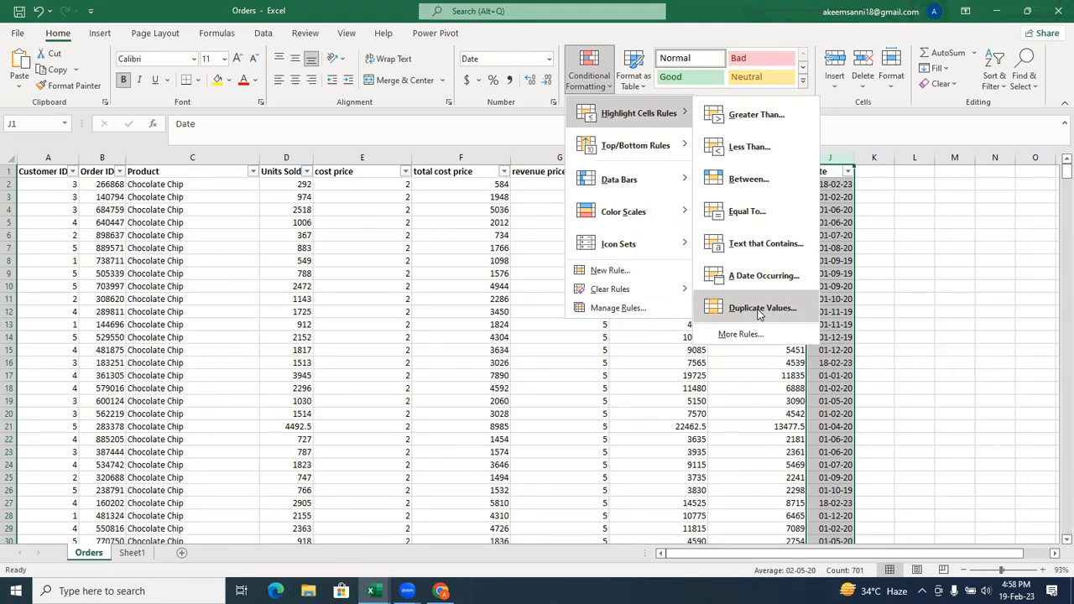
key("Escape")
key("Escape")
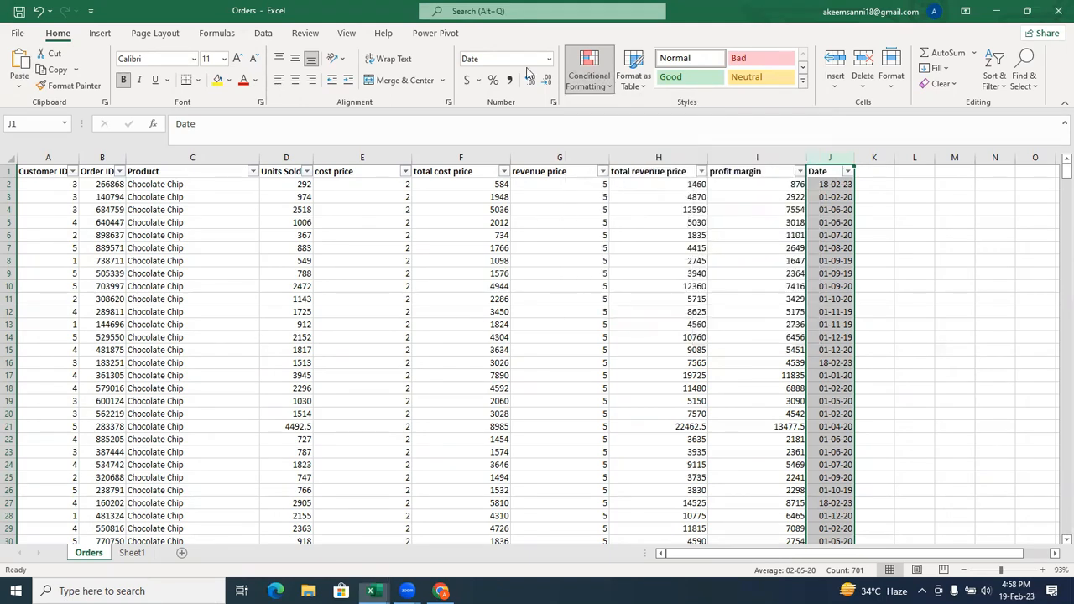
left_click(587, 255)
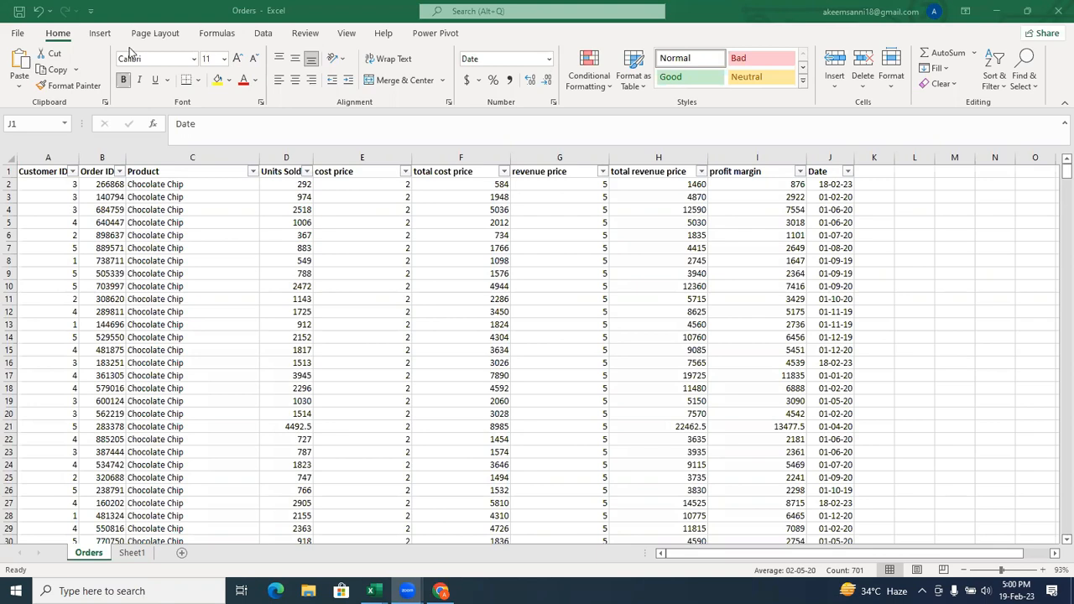
Look through the Data and Advanced pages of the Excel options, including the editing and workbook display settings, and close the options.
left_click(14, 36)
left_click(15, 35)
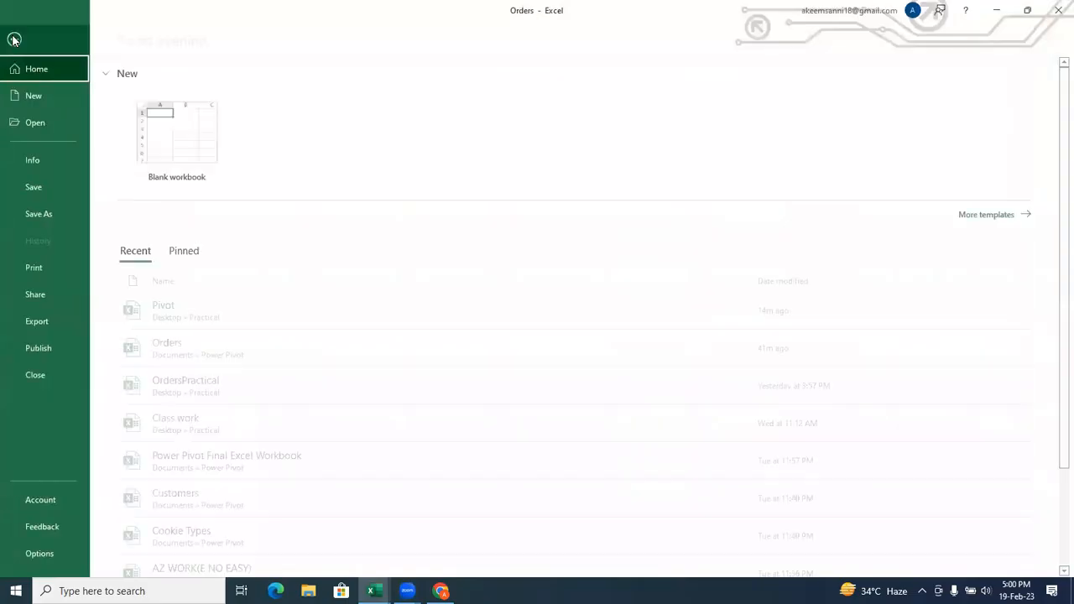
left_click(58, 553)
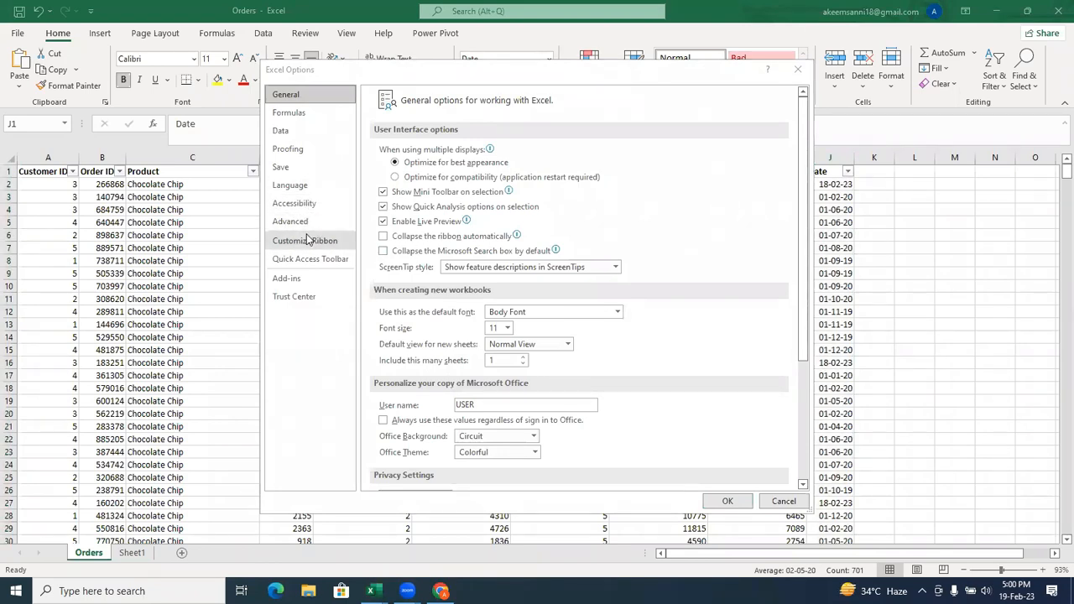
left_click(302, 130)
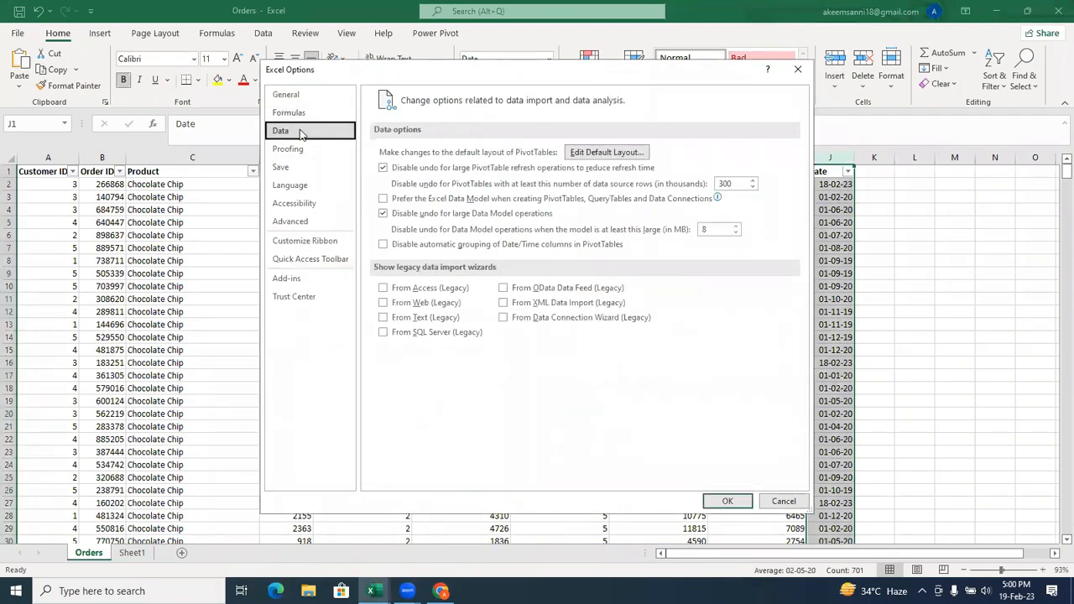
left_click(298, 223)
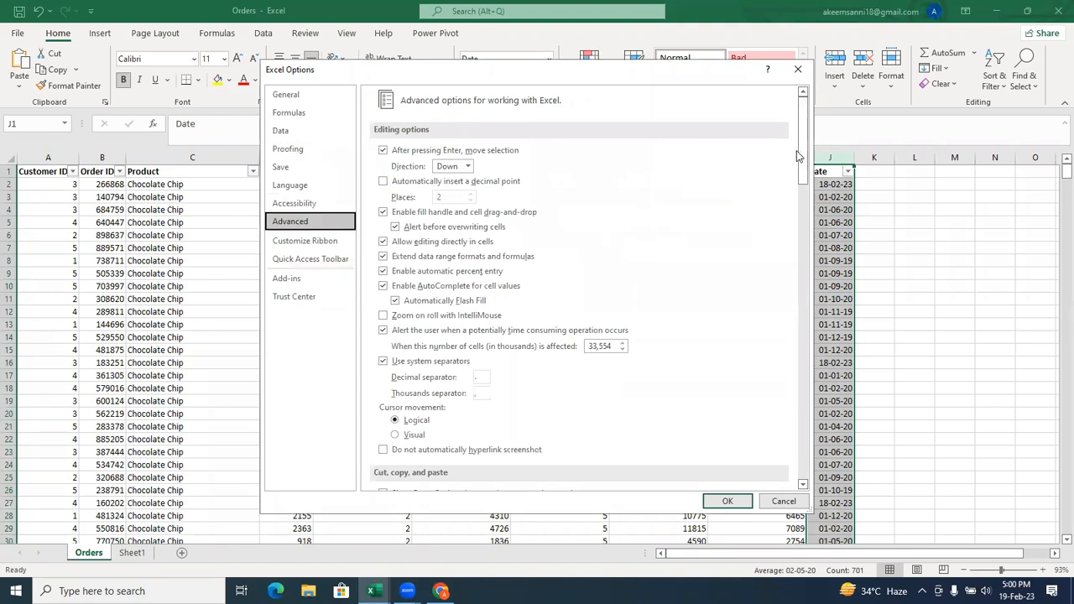
left_click_drag(802, 156, 798, 316)
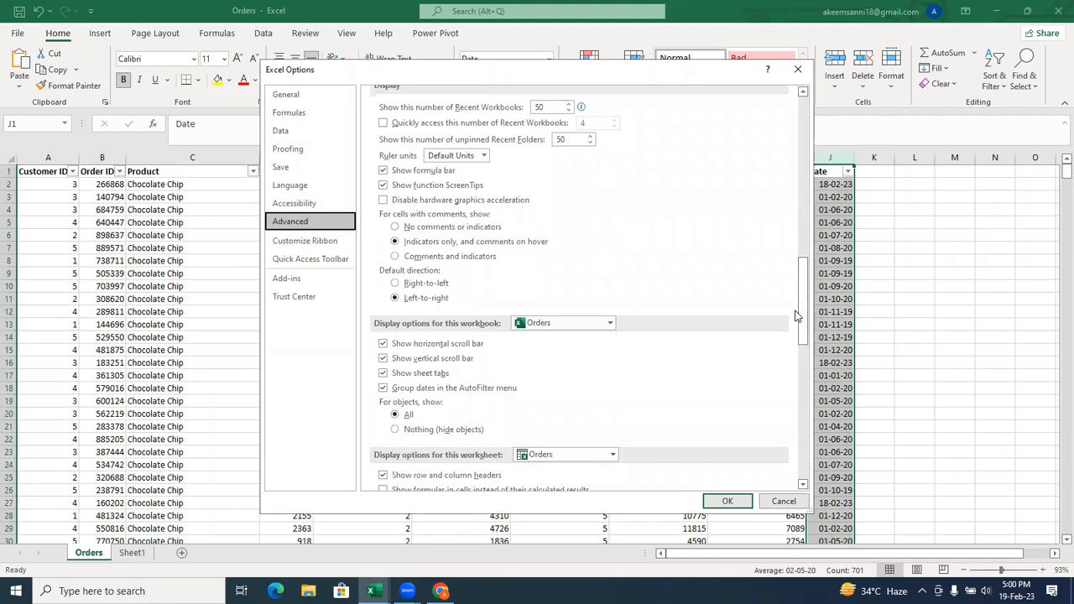
left_click_drag(801, 320, 774, 135)
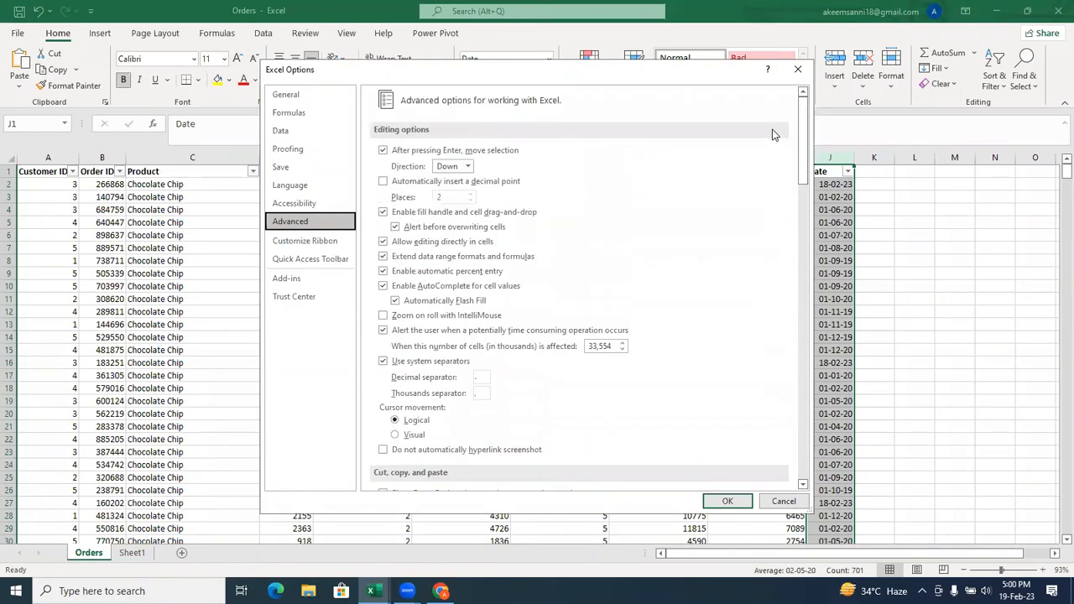
left_click(570, 65)
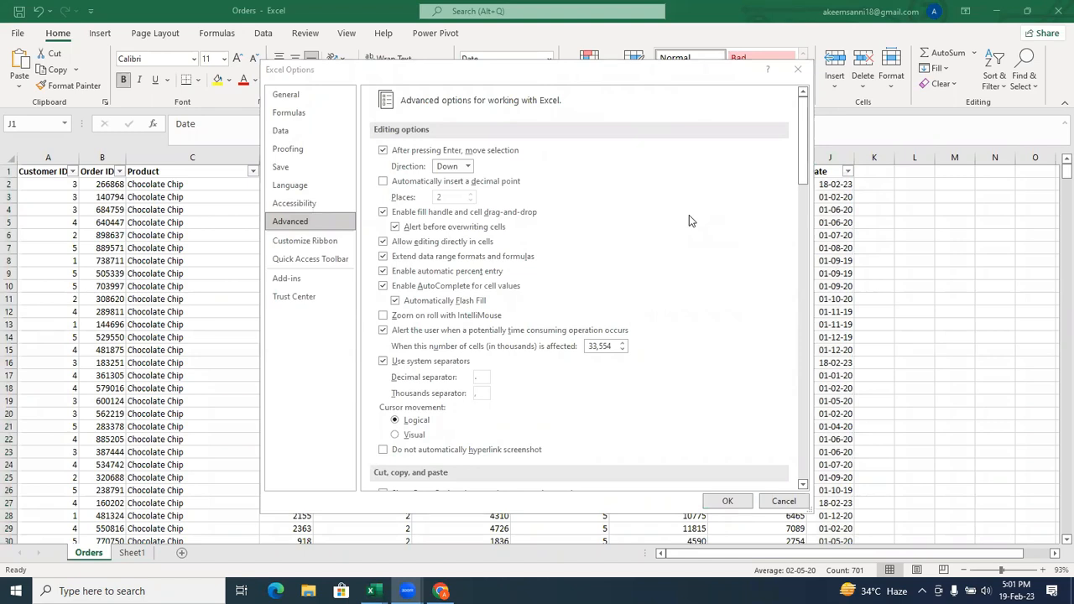
left_click(736, 73)
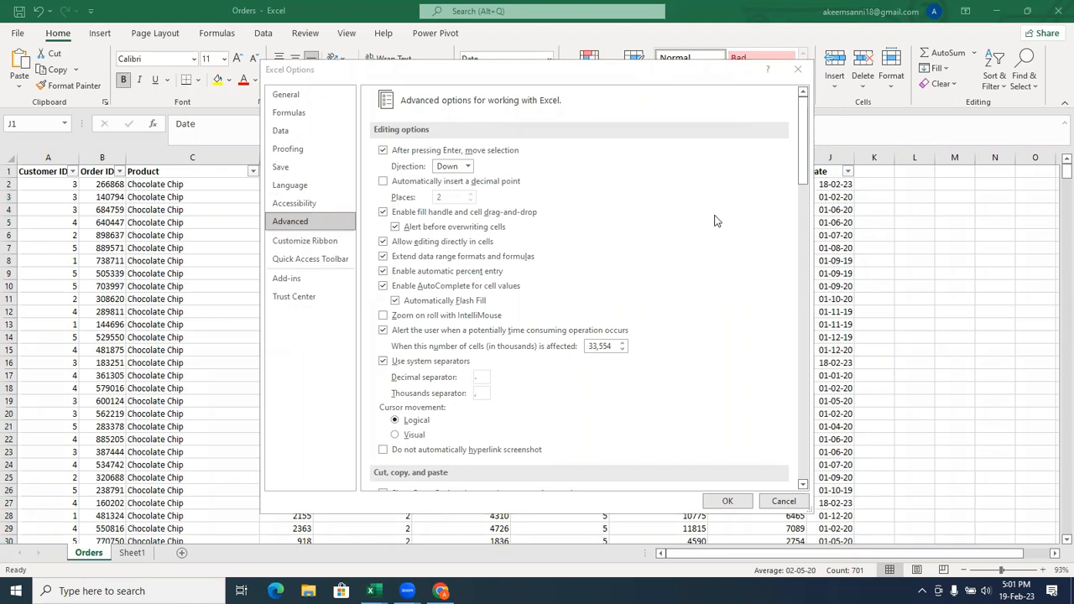
left_click(789, 86)
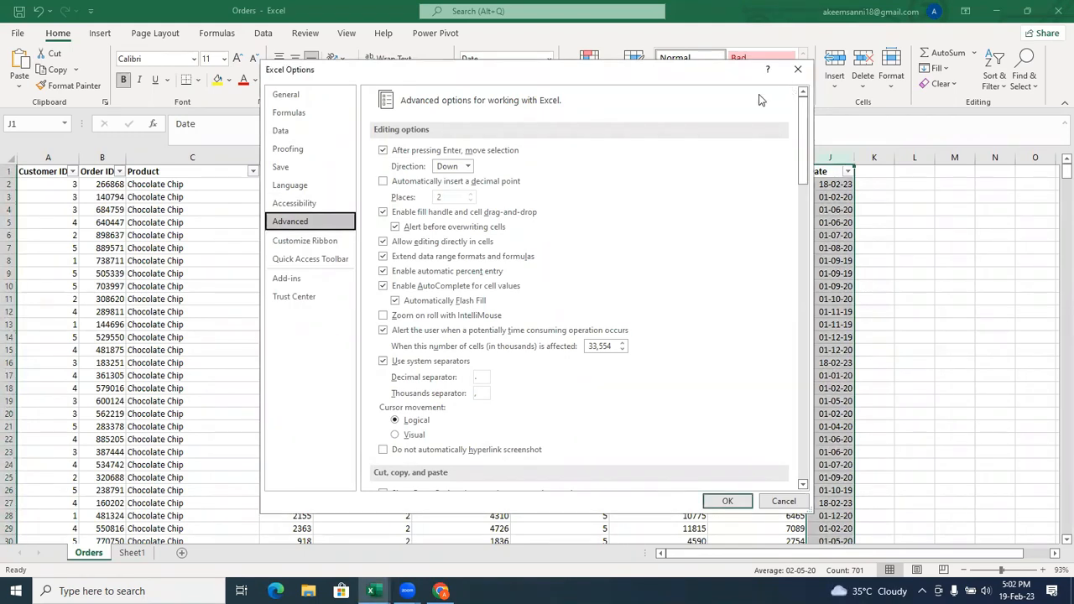
left_click(684, 130)
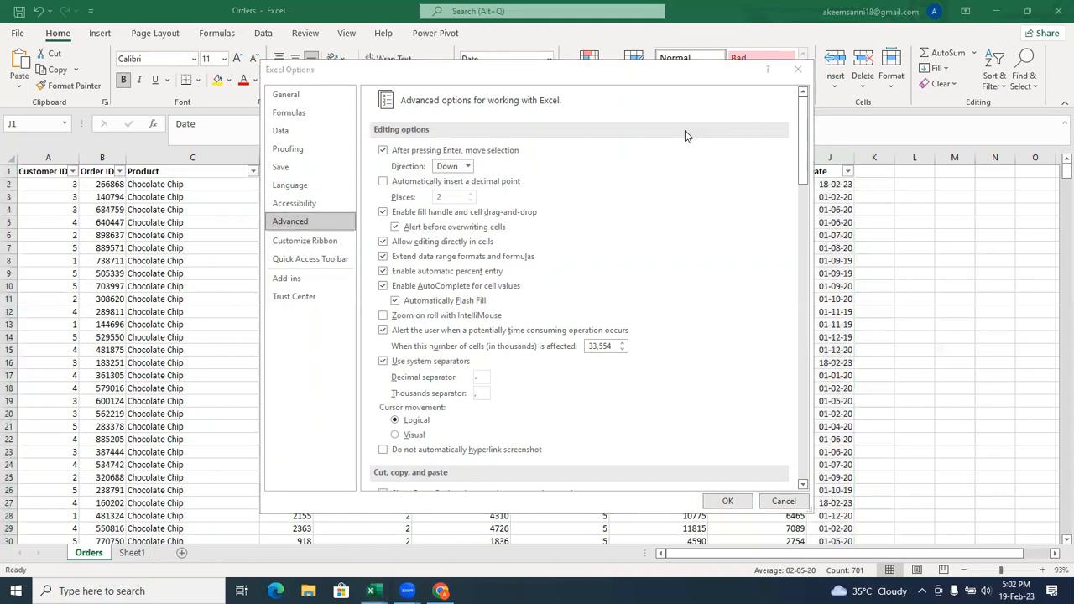
left_click(797, 69)
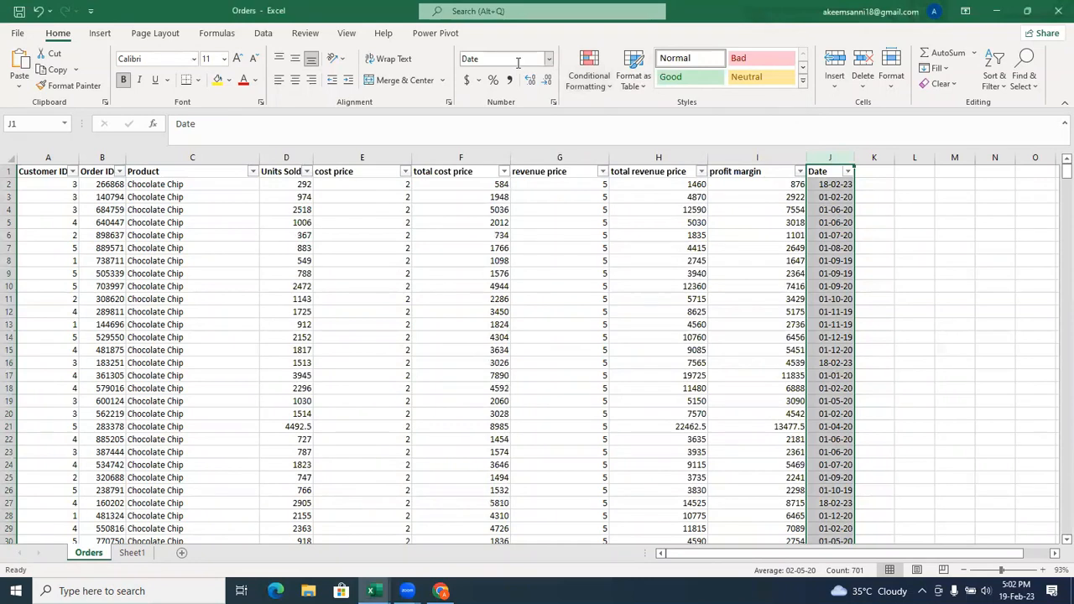
Look over the number formats available for the Date column and check the current date in the system calendar.
left_click(548, 60)
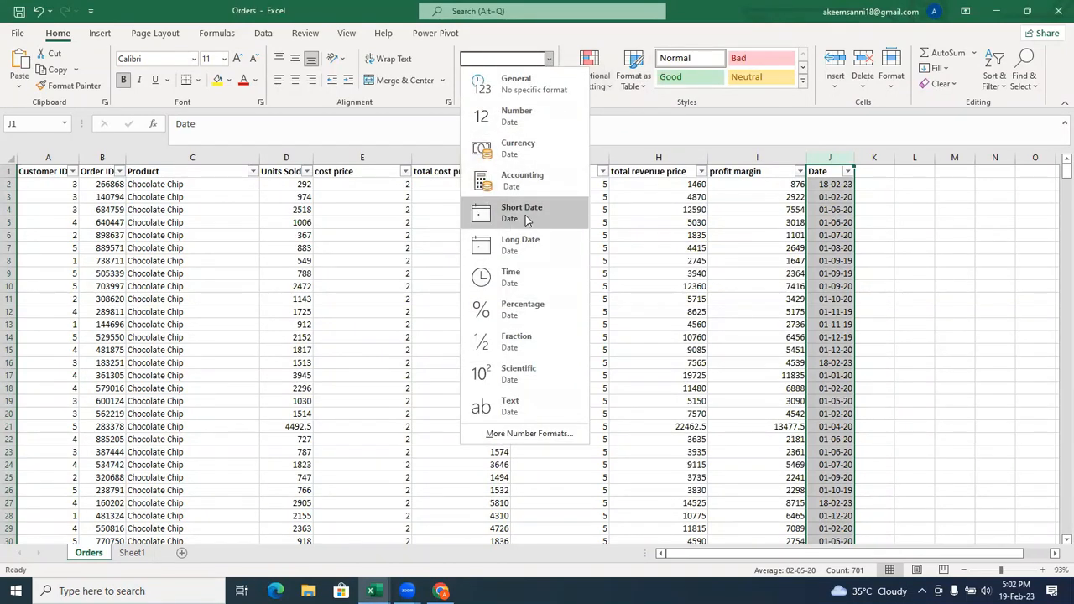
left_click(656, 288)
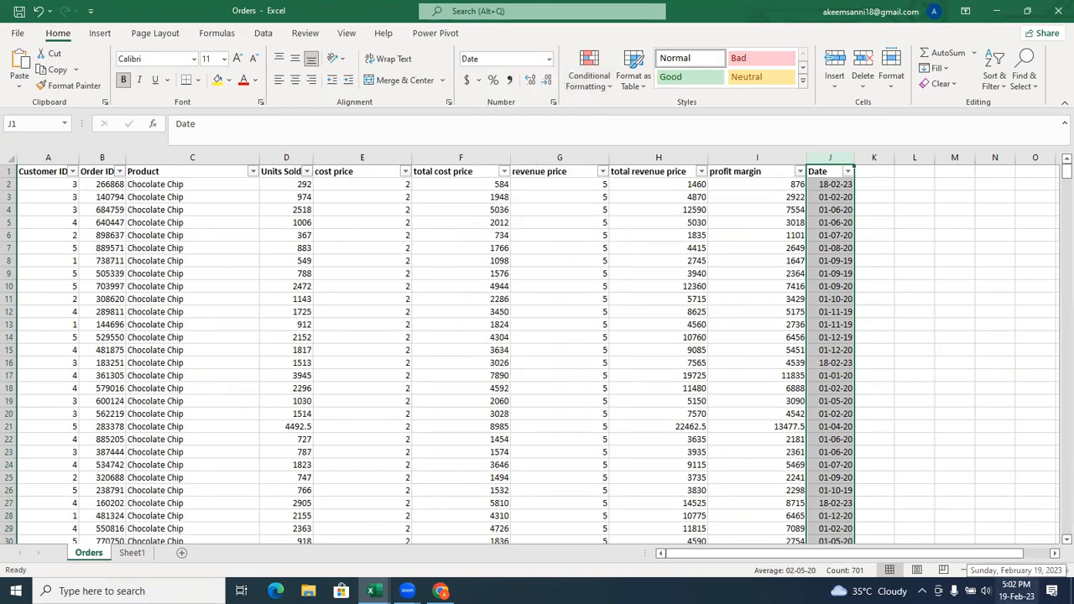
left_click(1016, 591)
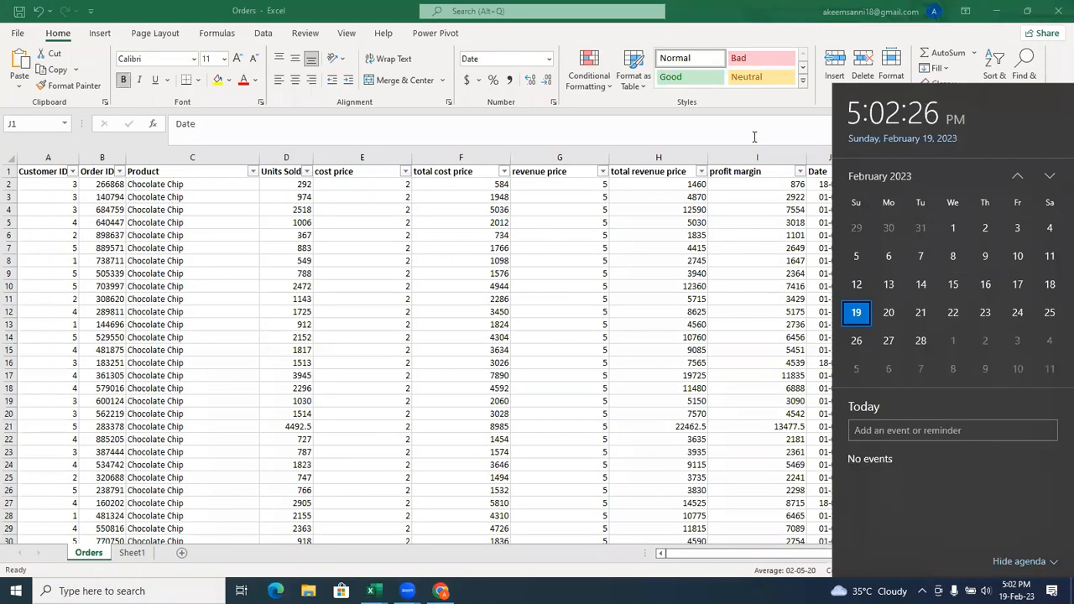
left_click(710, 138)
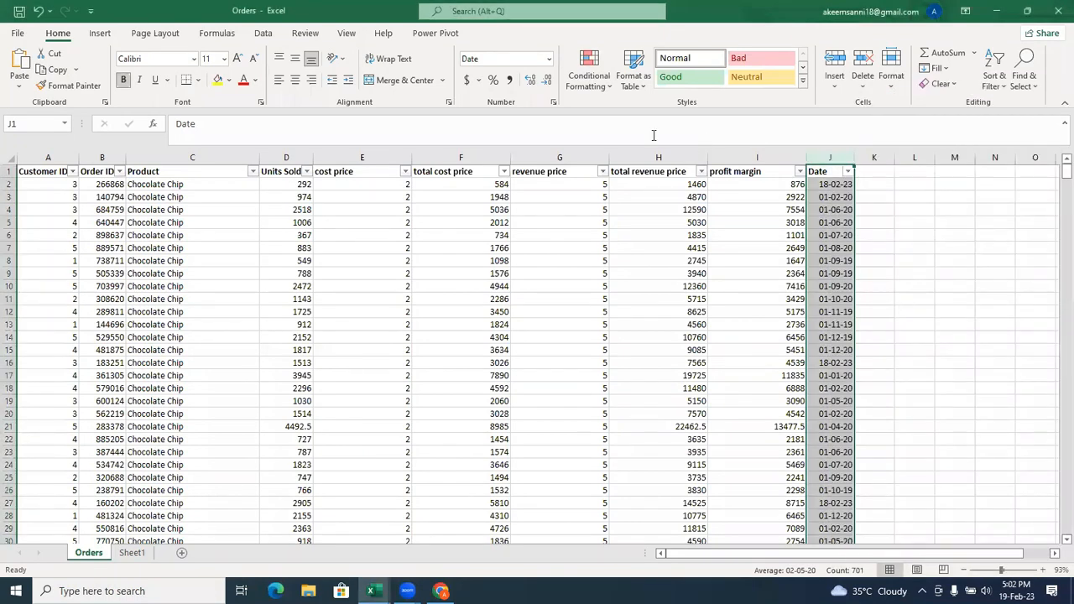
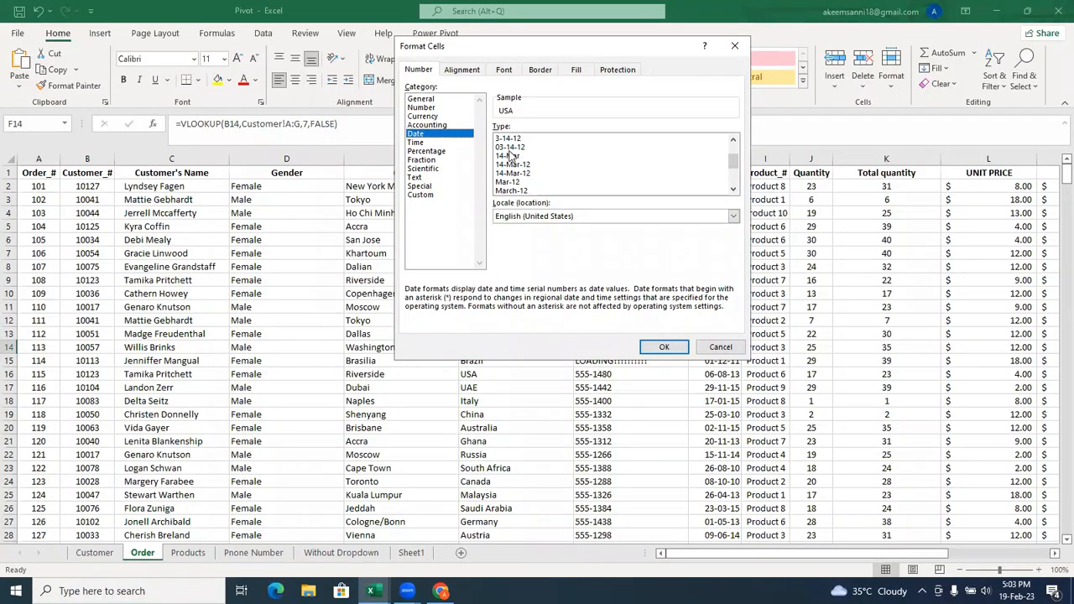
Look through the available Date format types in the cell format settings for F14, and close the settings without applying anything.
left_click_drag(734, 165, 735, 159)
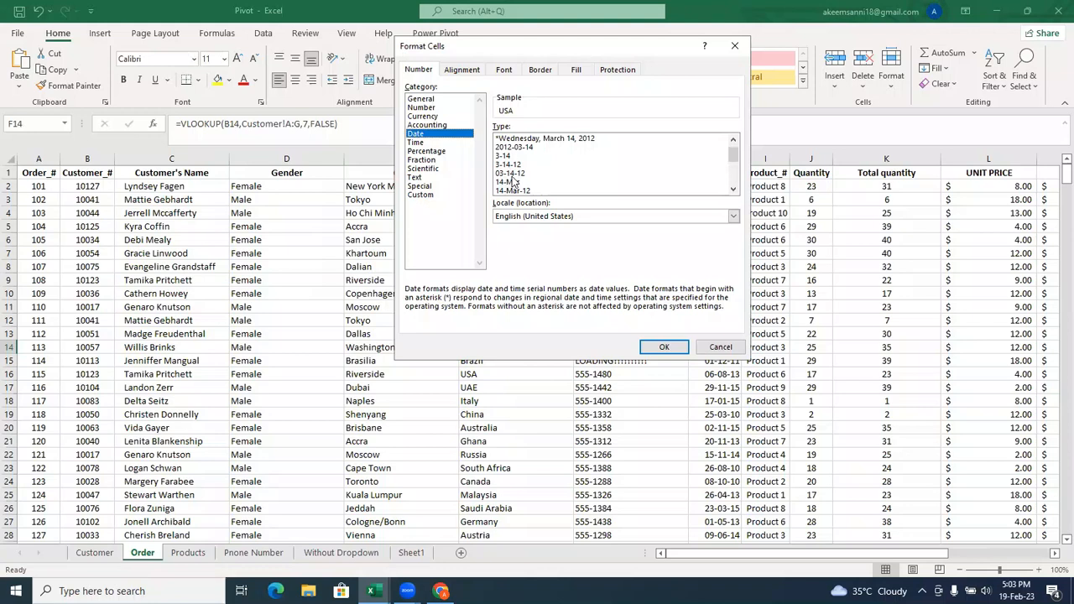
left_click(733, 141)
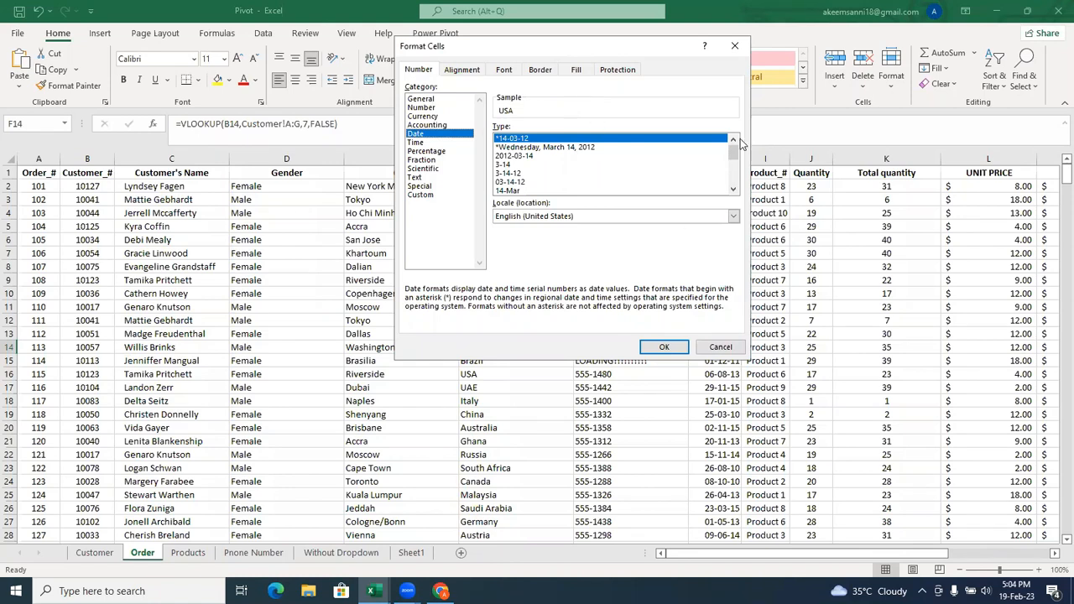
left_click_drag(731, 158, 731, 165)
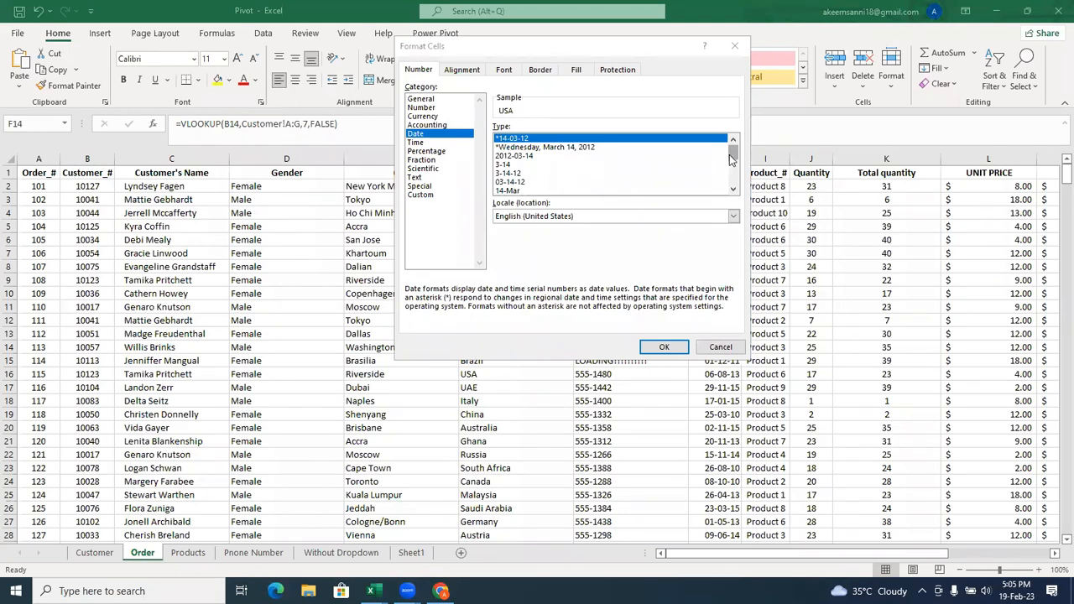
mouse_move(729, 160)
left_mouse_down()
mouse_move(733, 184)
mouse_move(733, 151)
left_mouse_up()
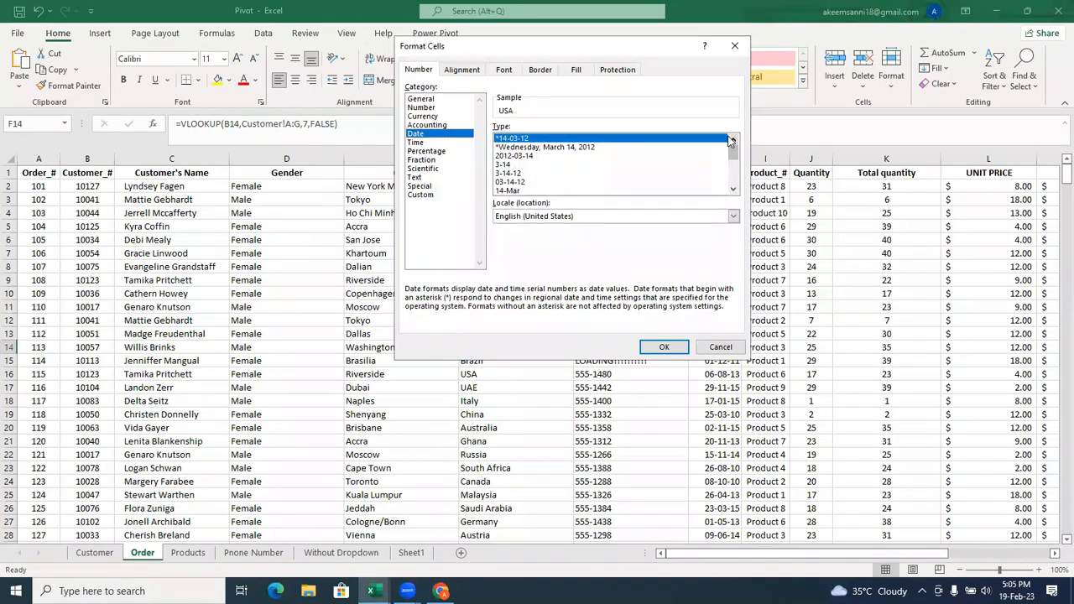
left_click(735, 46)
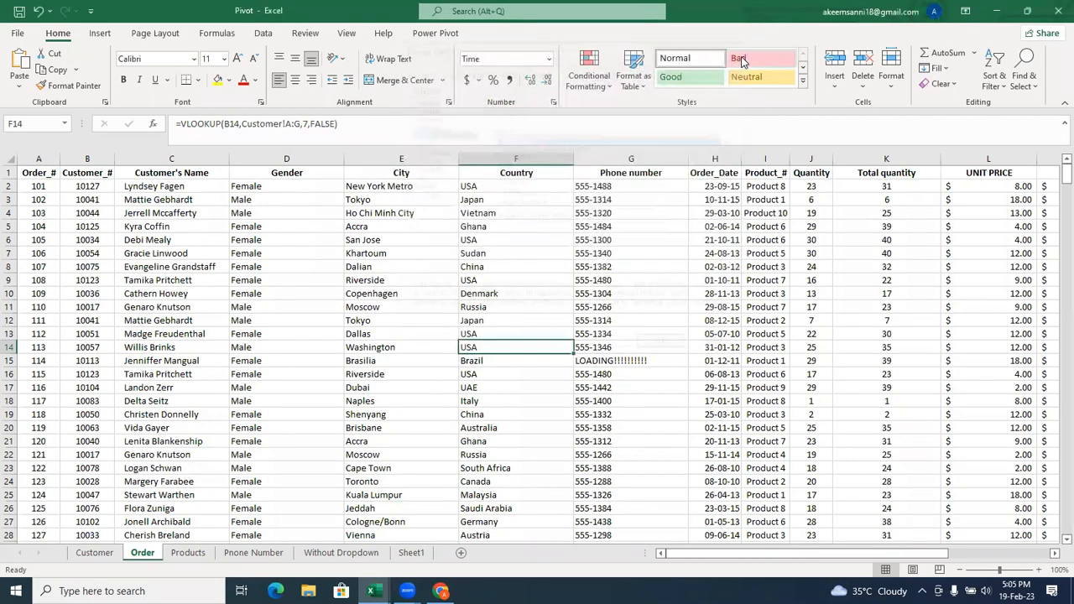
Reopen the number format settings for F14, compare the Accounting and Date categories, and close the settings unchanged.
left_click(553, 105)
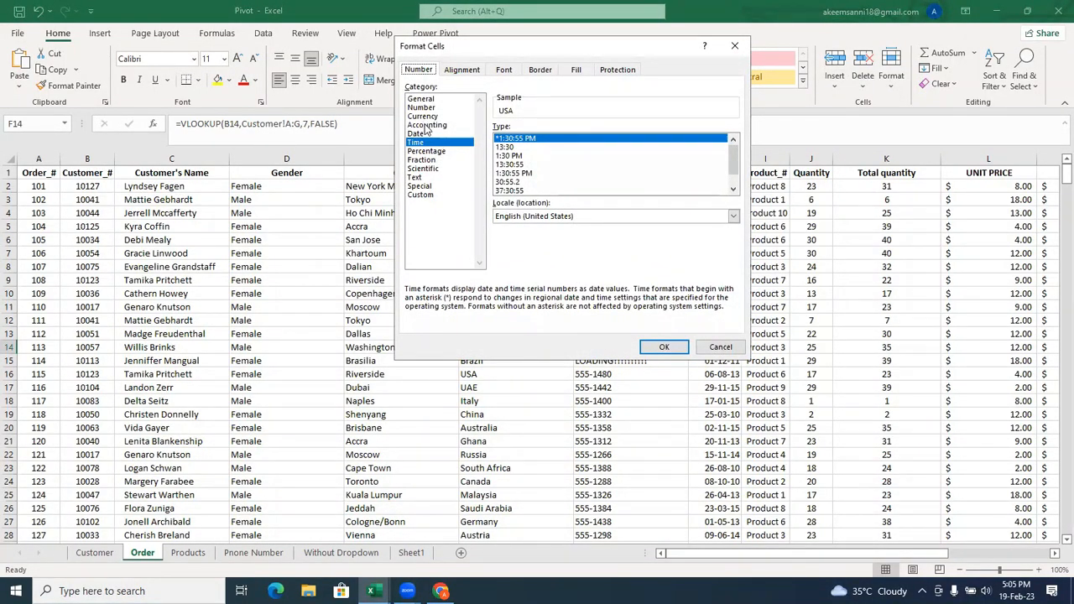
left_click(426, 125)
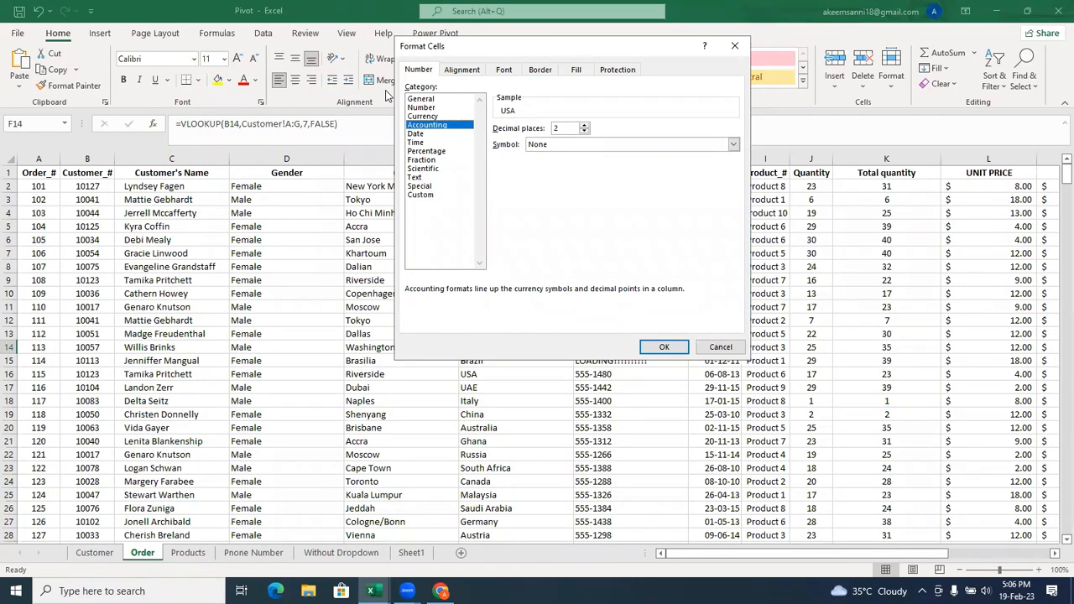
left_click_drag(419, 45, 481, 75)
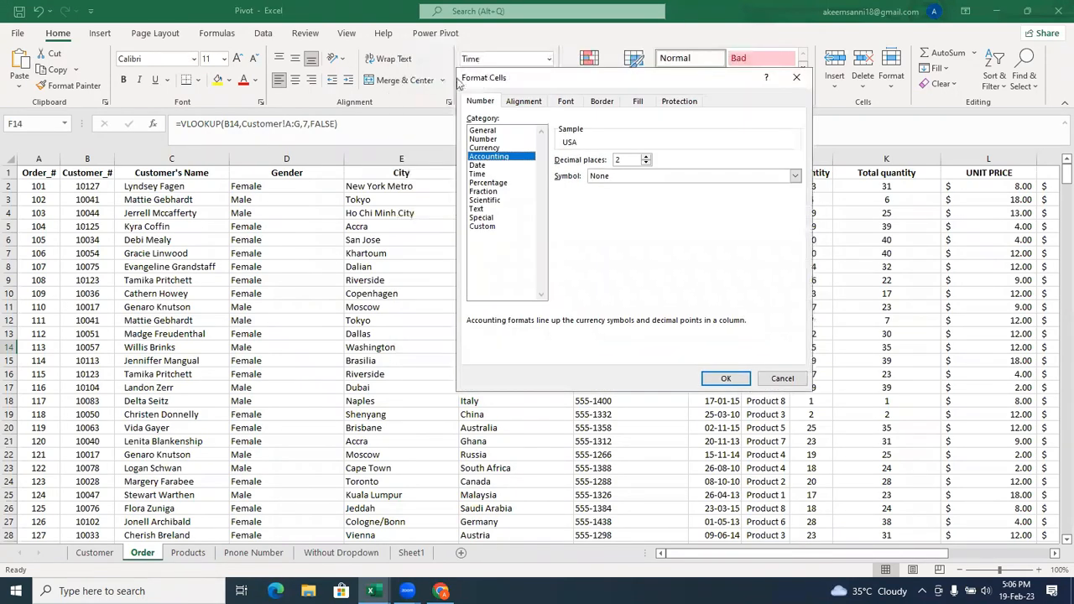
left_click(493, 168)
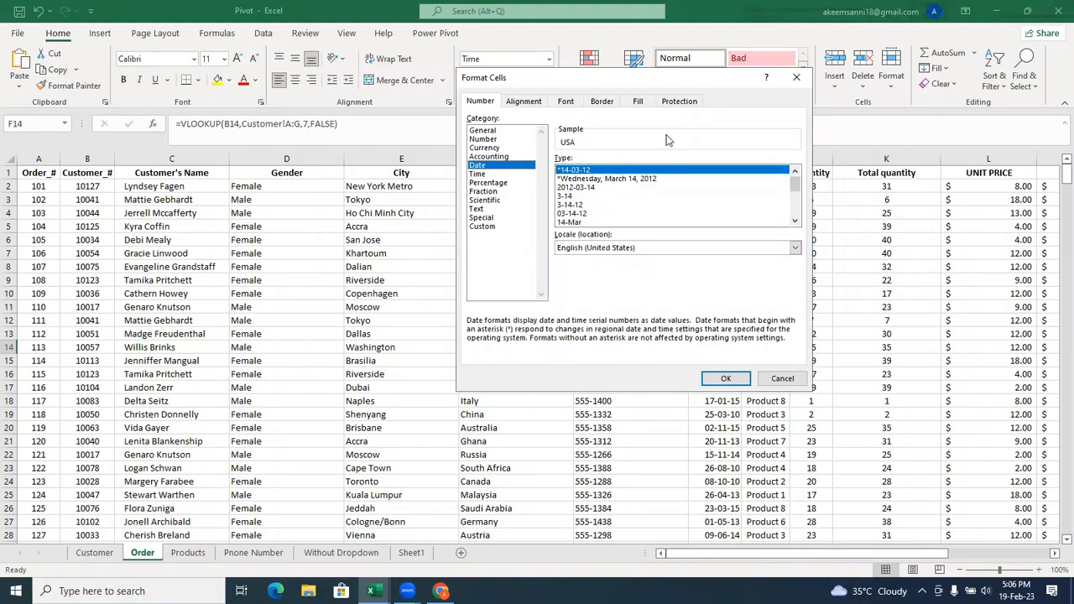
left_click(798, 81)
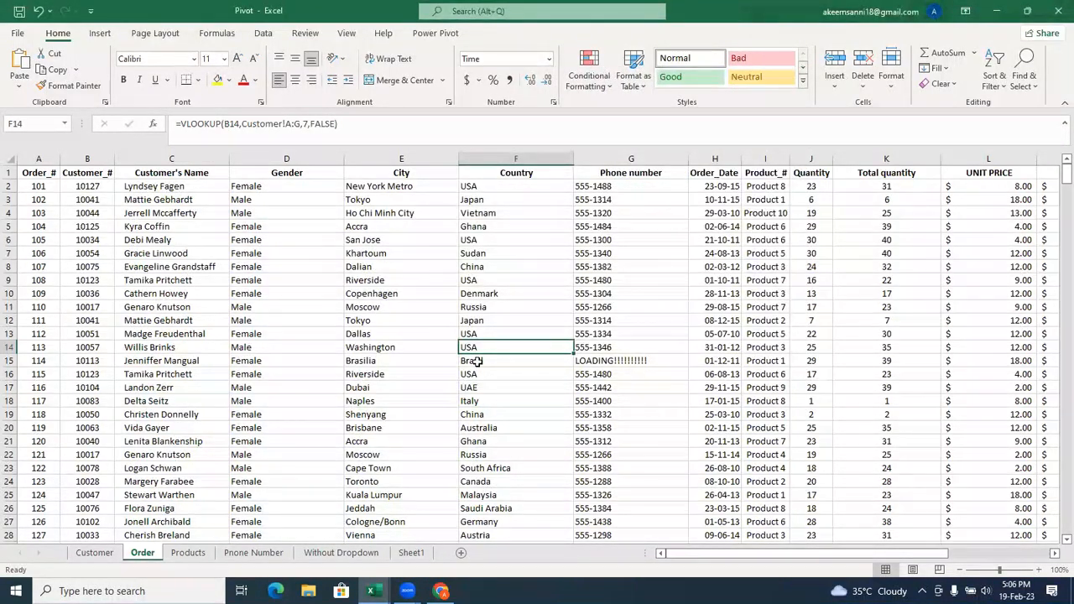
Switch to the Orders workbook and look over the Highlight Cells Rules options for the Date column.
mouse_move(374, 589)
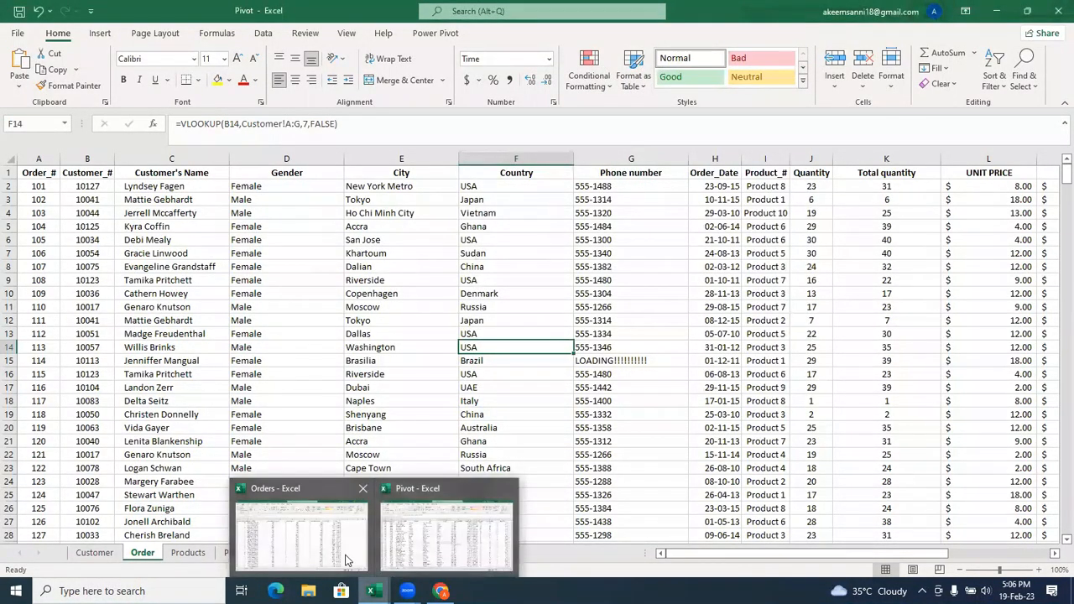
left_click(411, 556)
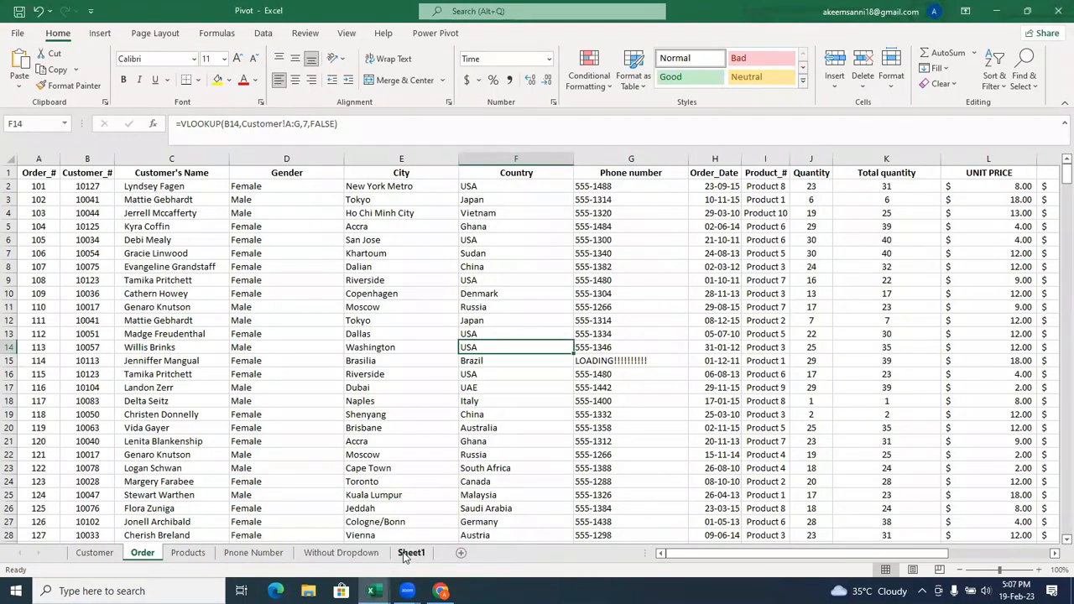
mouse_move(374, 590)
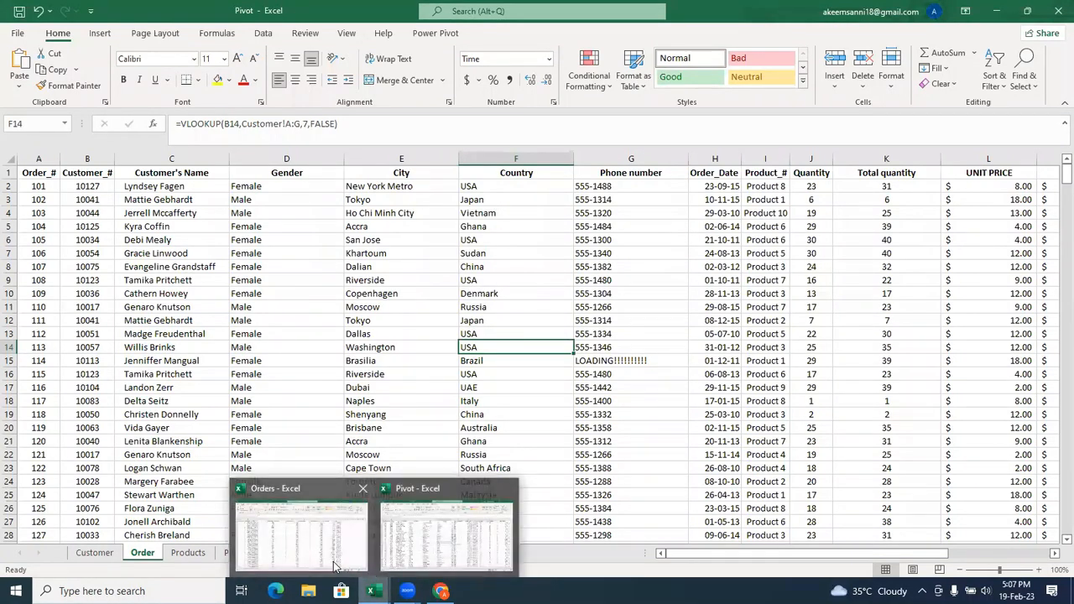
left_click(340, 567)
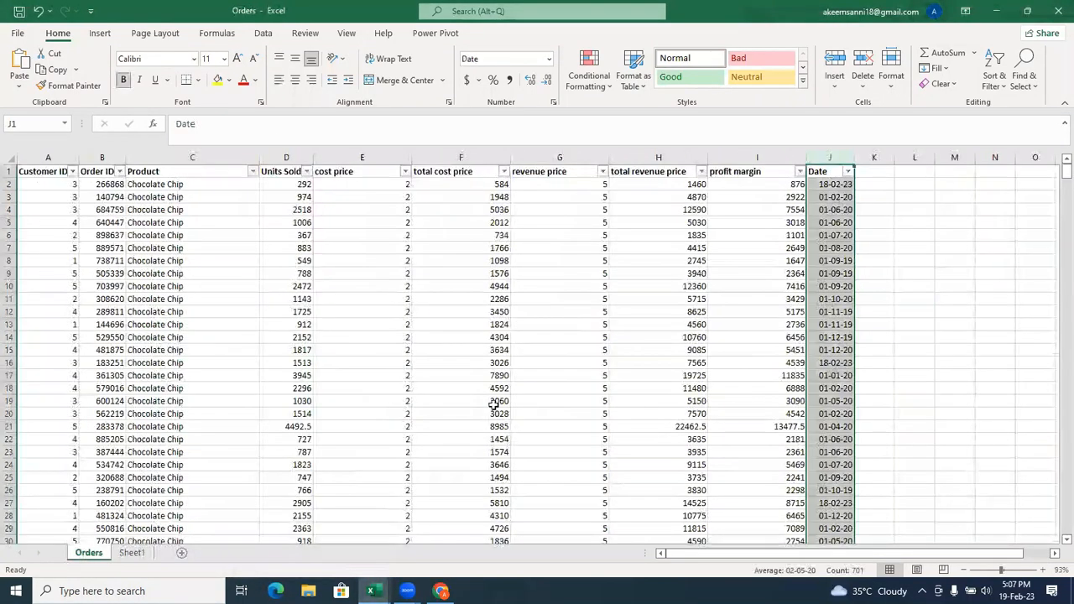
left_click(606, 87)
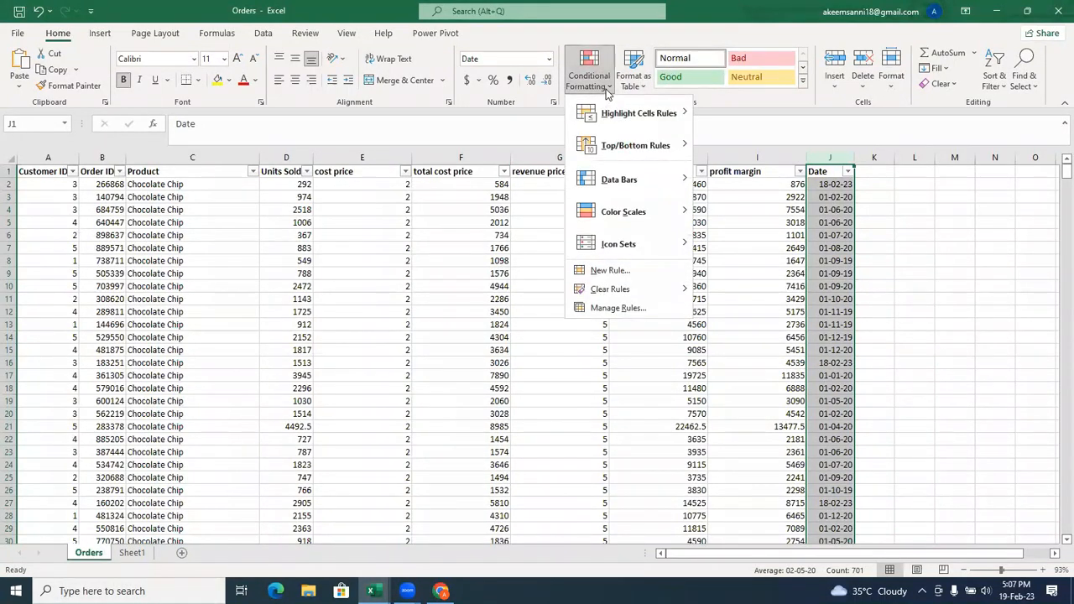
mouse_move(621, 110)
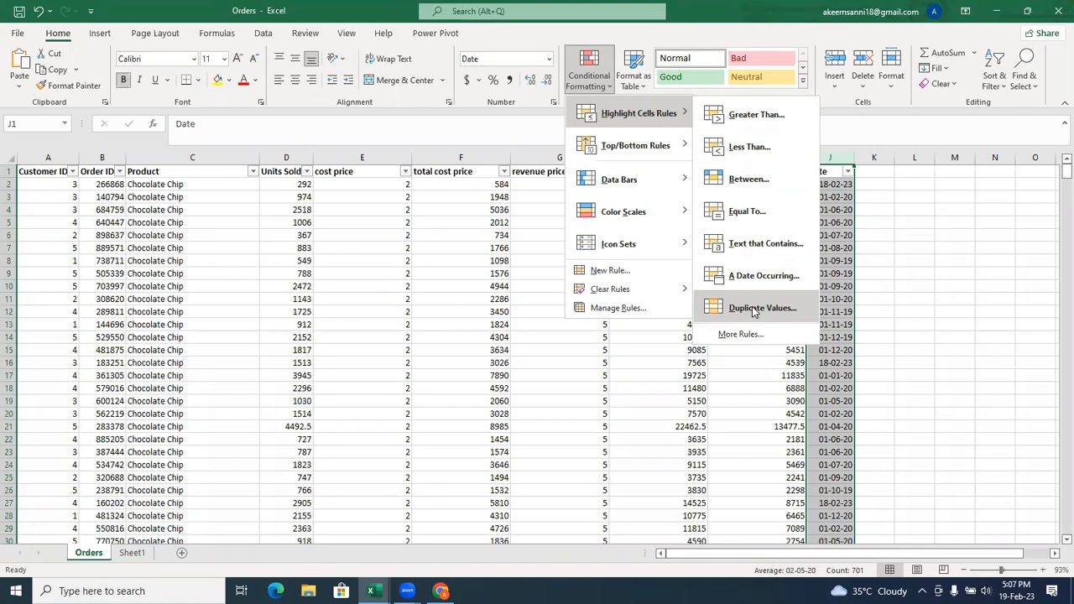
left_click(525, 67)
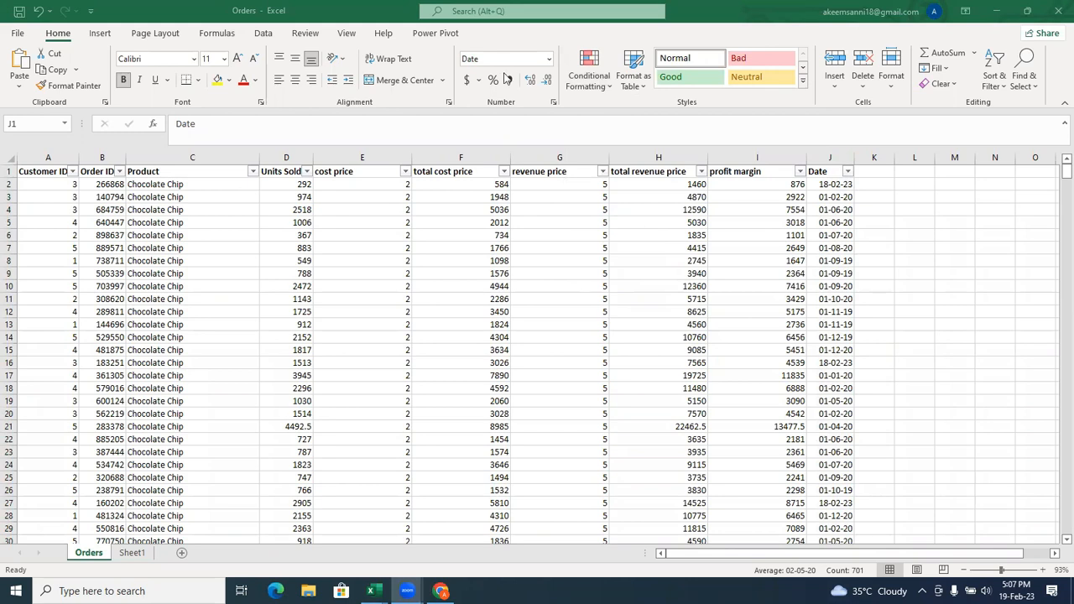
key("ctrl+space")
left_click(609, 87)
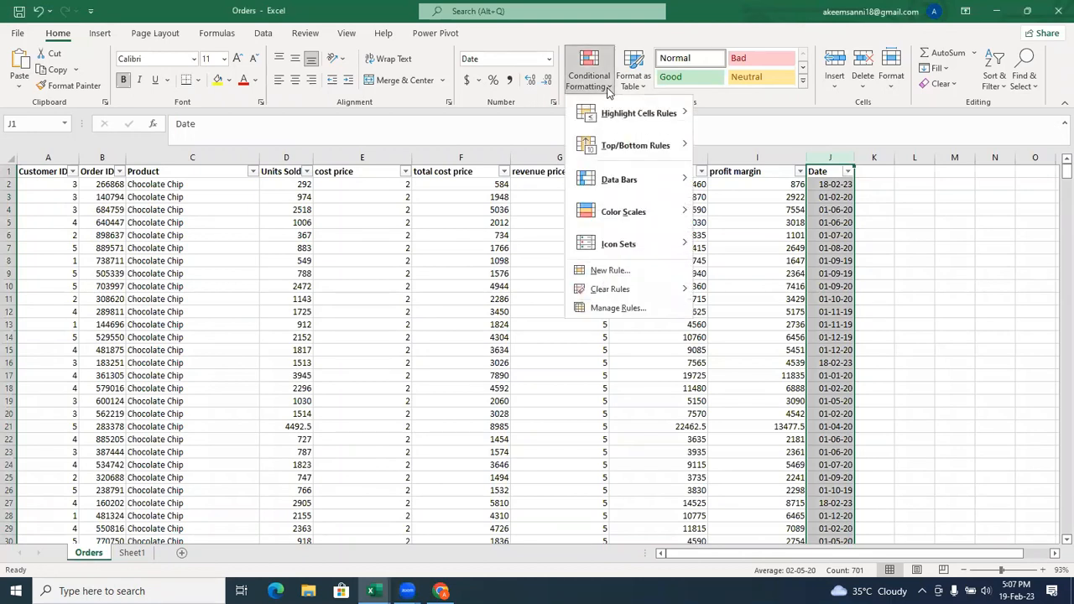
left_click(838, 209)
left_click(838, 209)
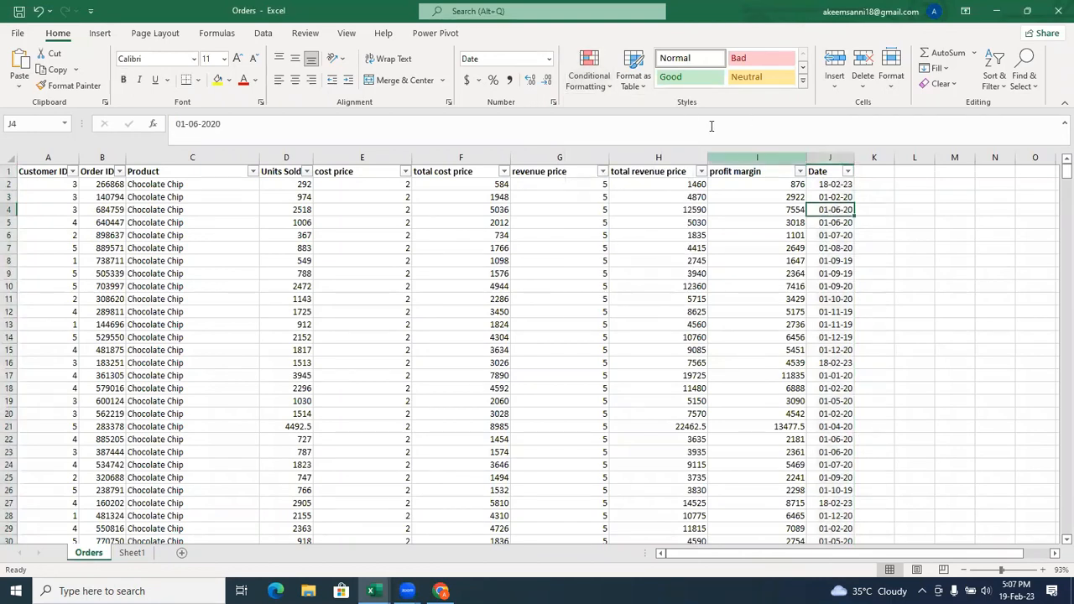
Look over the Top/Bottom Rules options in conditional formatting without applying any rule.
left_click(606, 87)
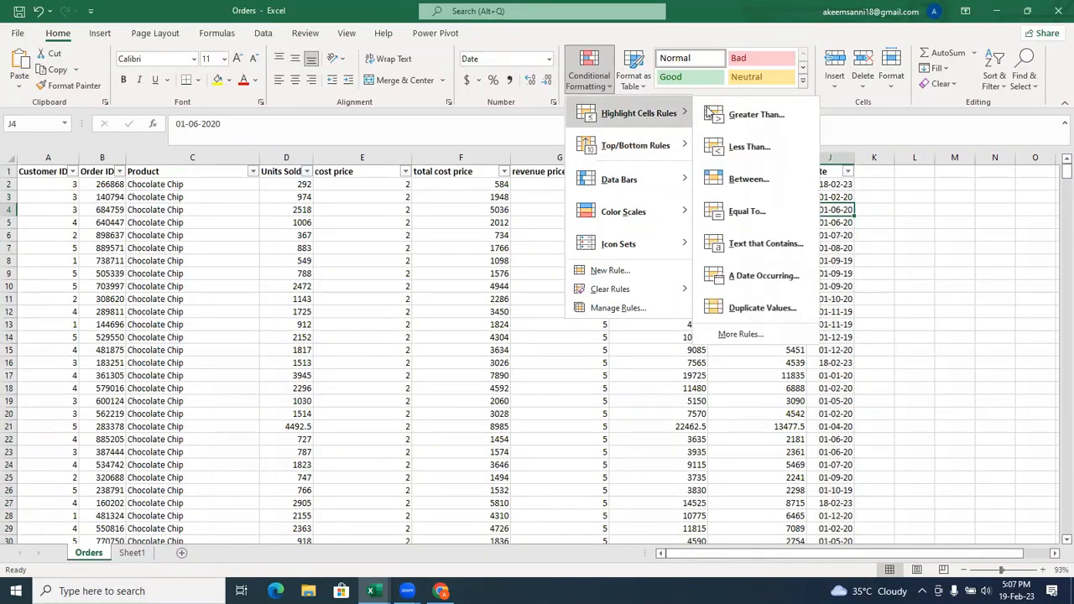
mouse_move(639, 151)
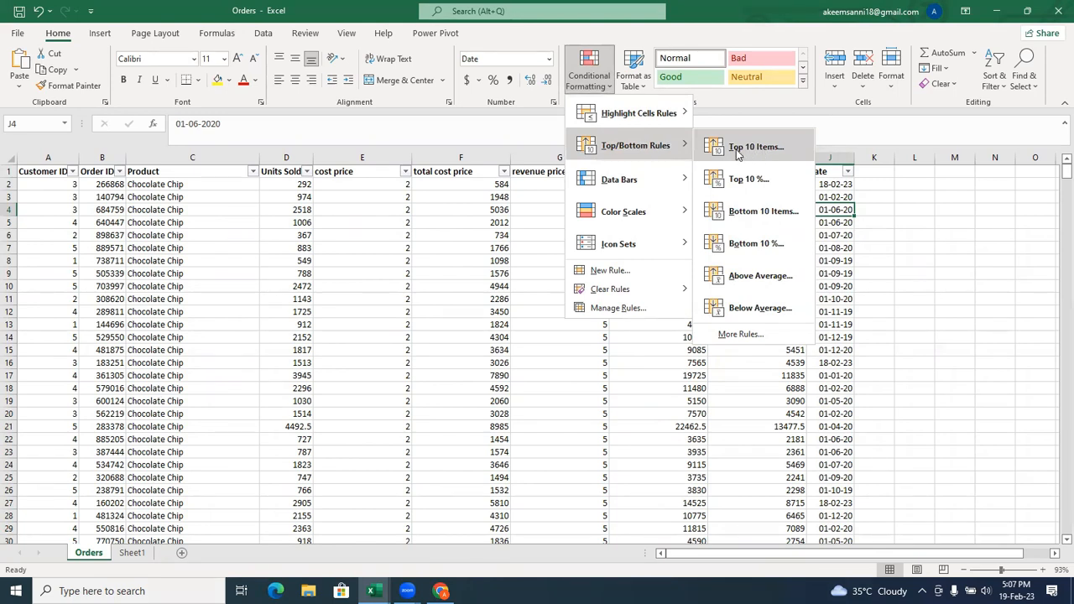
left_click(299, 176)
key("alt+Tab")
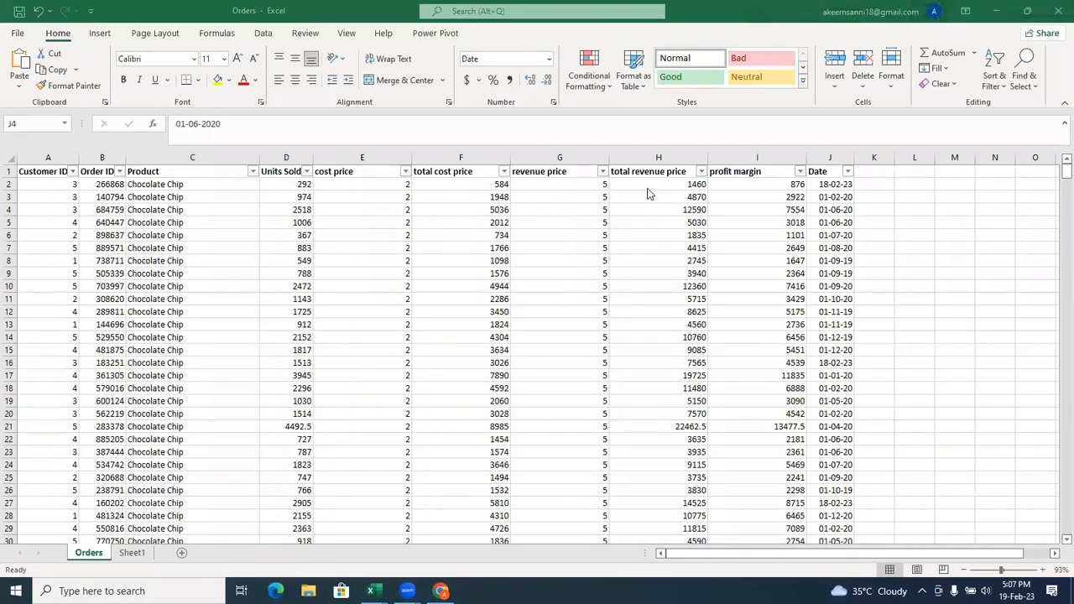
Select all Units Sold values from D2 down, without the header, and review the Top/Bottom Rules available for them.
left_click(286, 158)
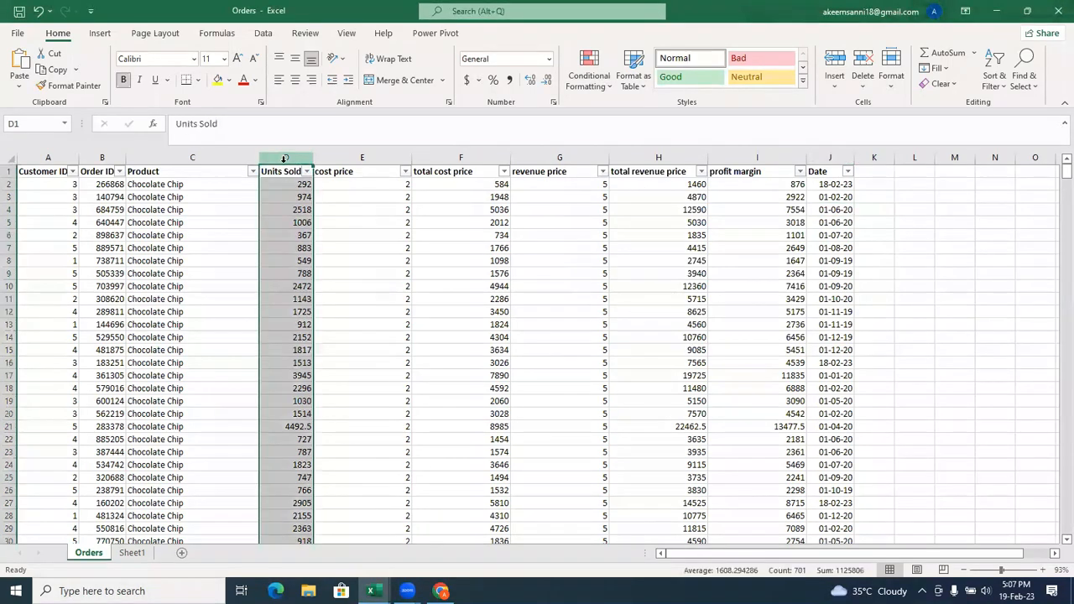
left_click(286, 184)
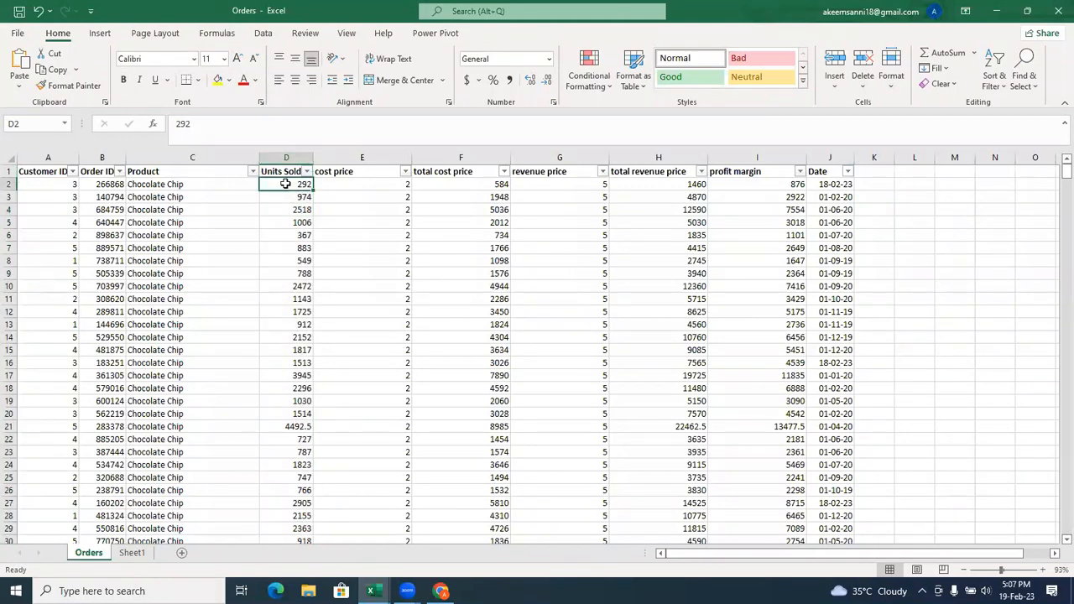
key("ctrl+shift+Down")
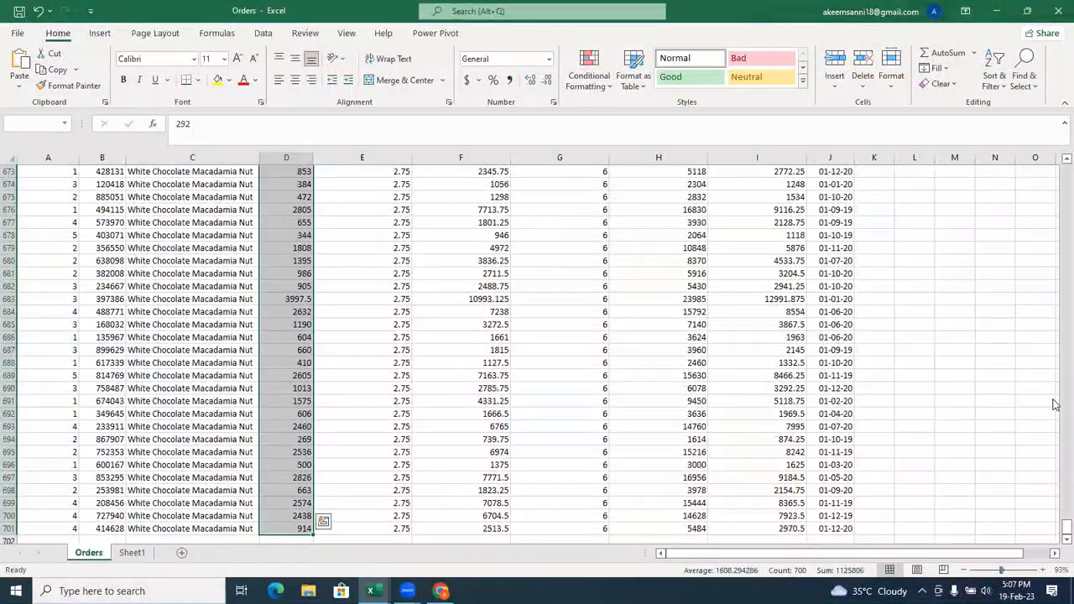
left_click_drag(1066, 527, 1055, 139)
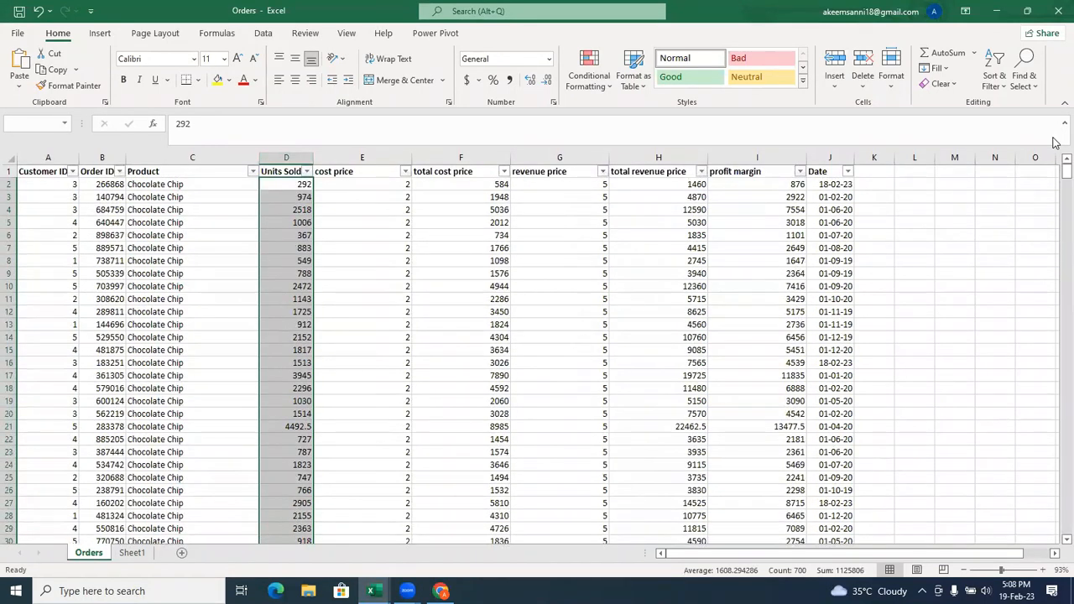
left_click(592, 79)
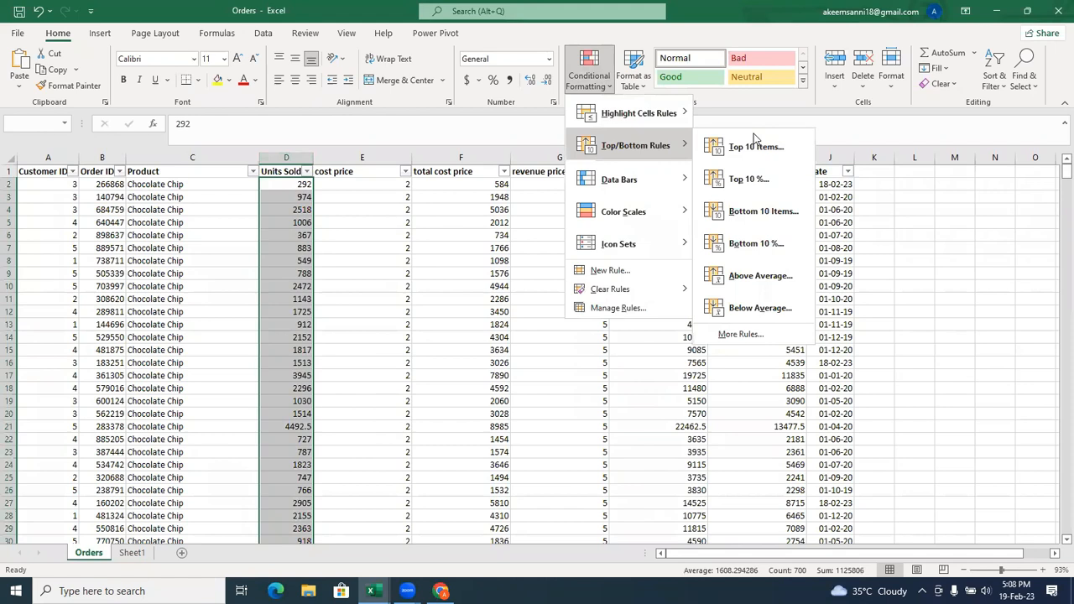
left_click(754, 138)
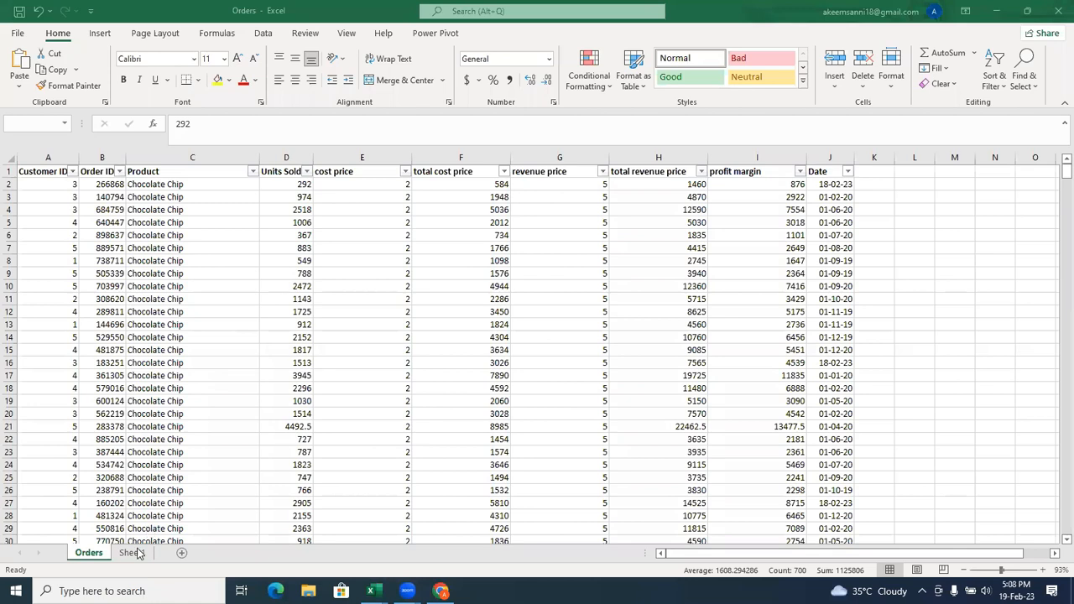
Switch to the Pivot workbook and copy the whole of row 2 on the Customer sheet.
mouse_move(371, 590)
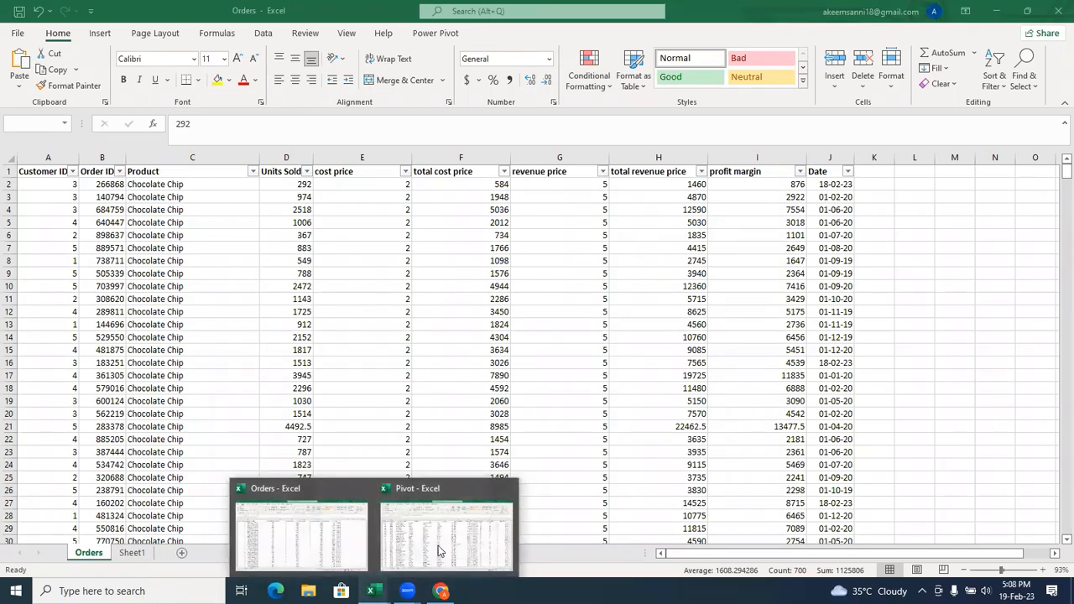
left_click(438, 549)
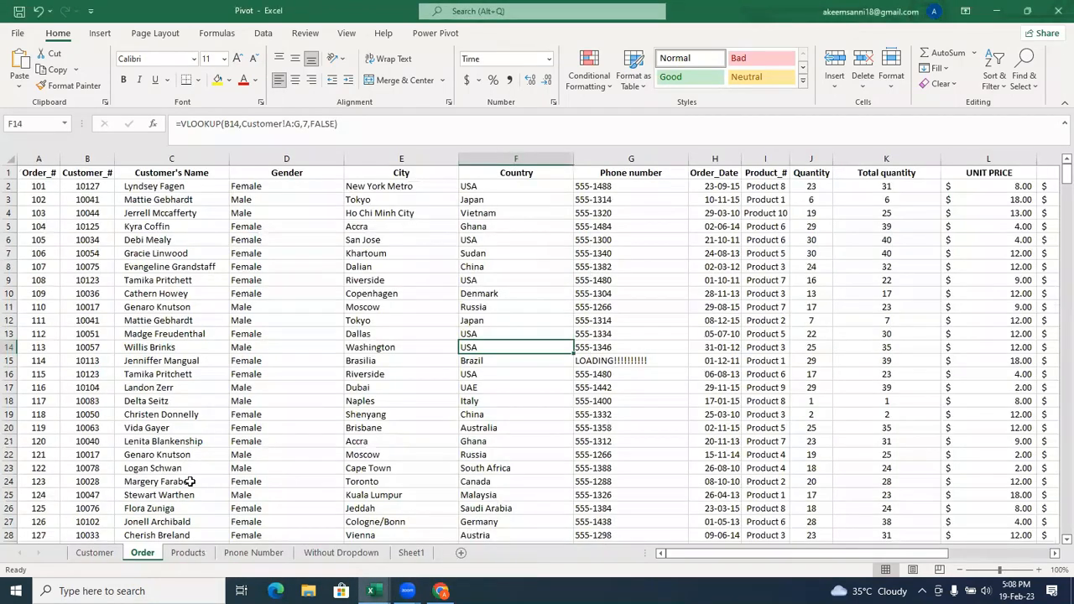
left_click(95, 552)
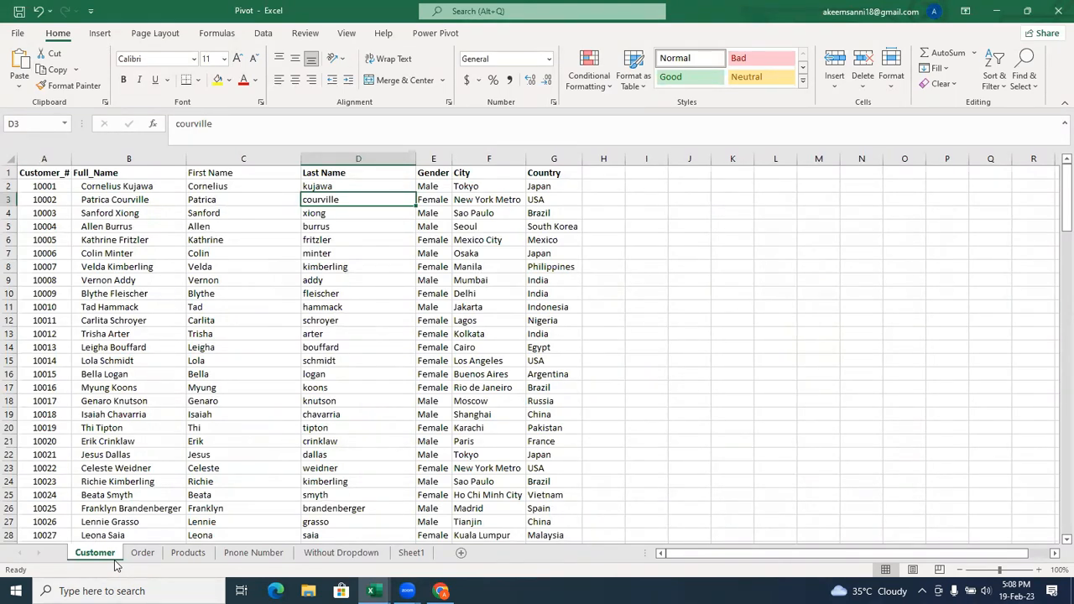
left_click(40, 186)
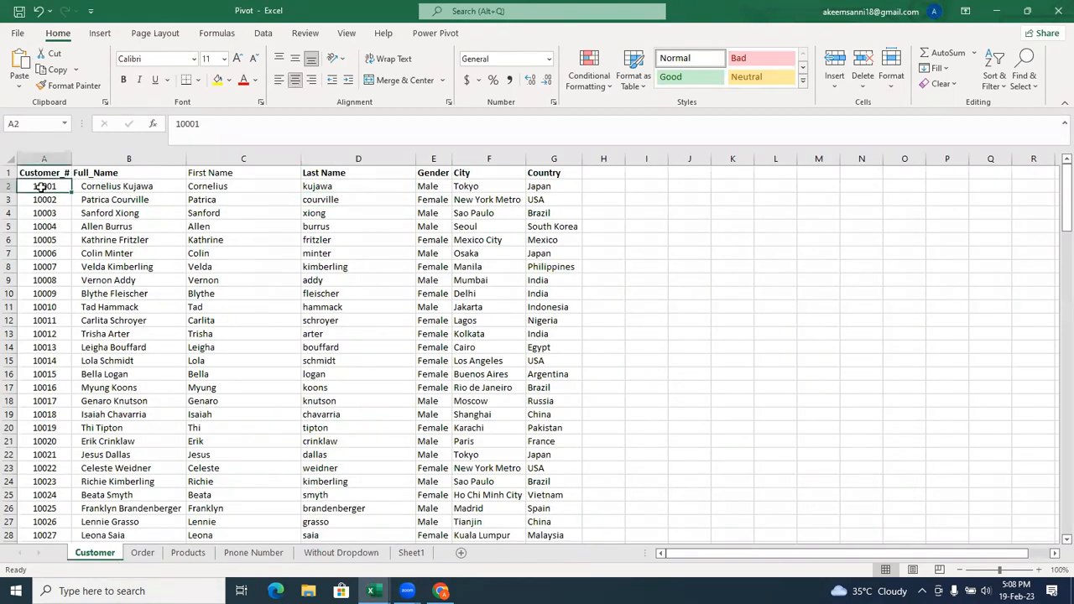
left_click(8, 186)
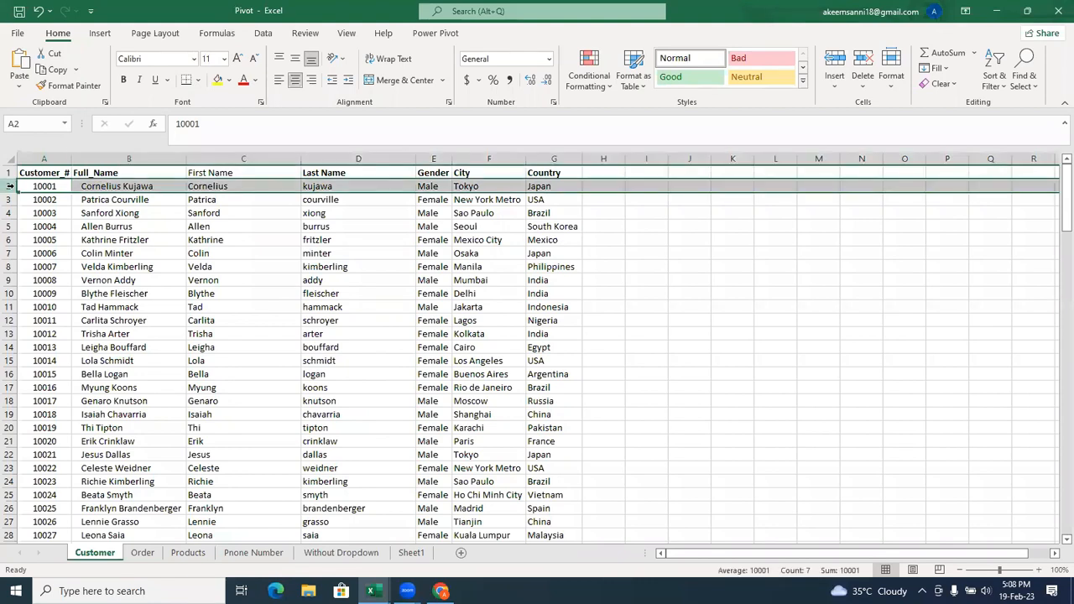
right_click(16, 190)
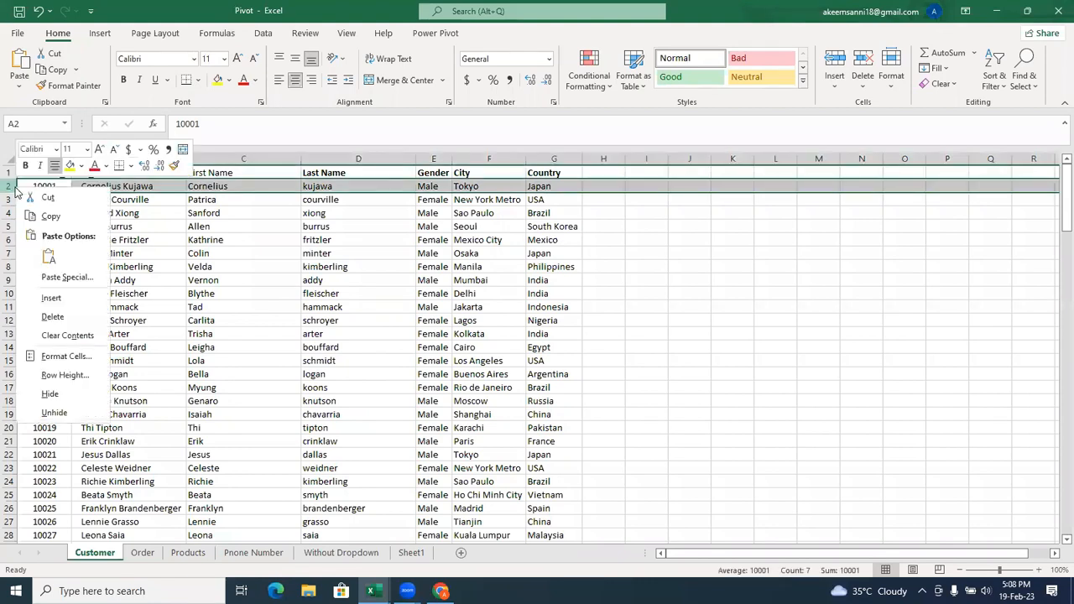
left_click(50, 215)
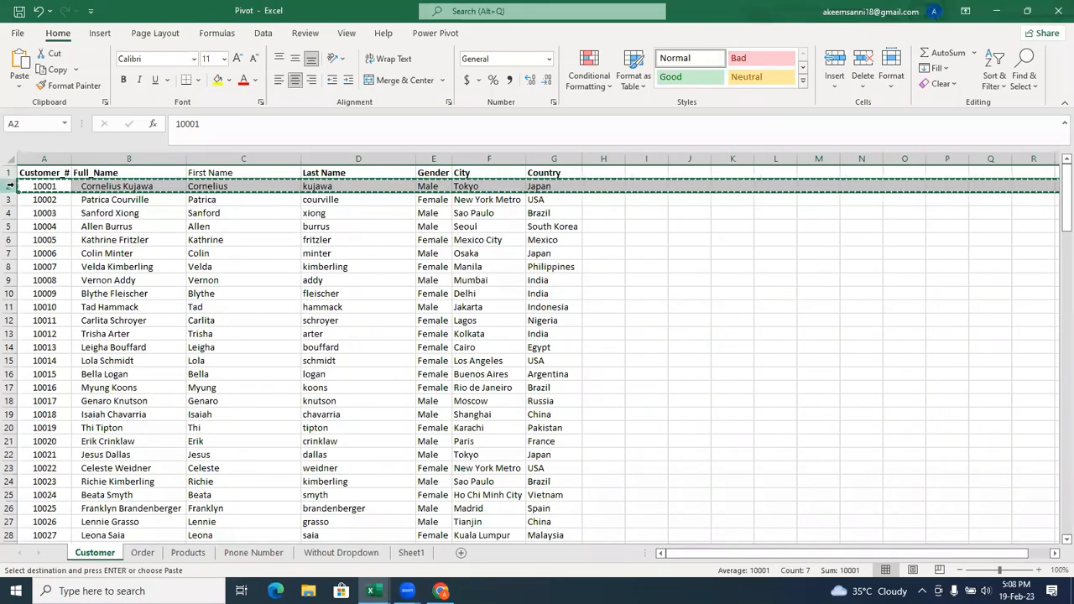
Insert the copied customer row at row 13 of the Customer sheet, above the existing record there.
left_click(10, 334)
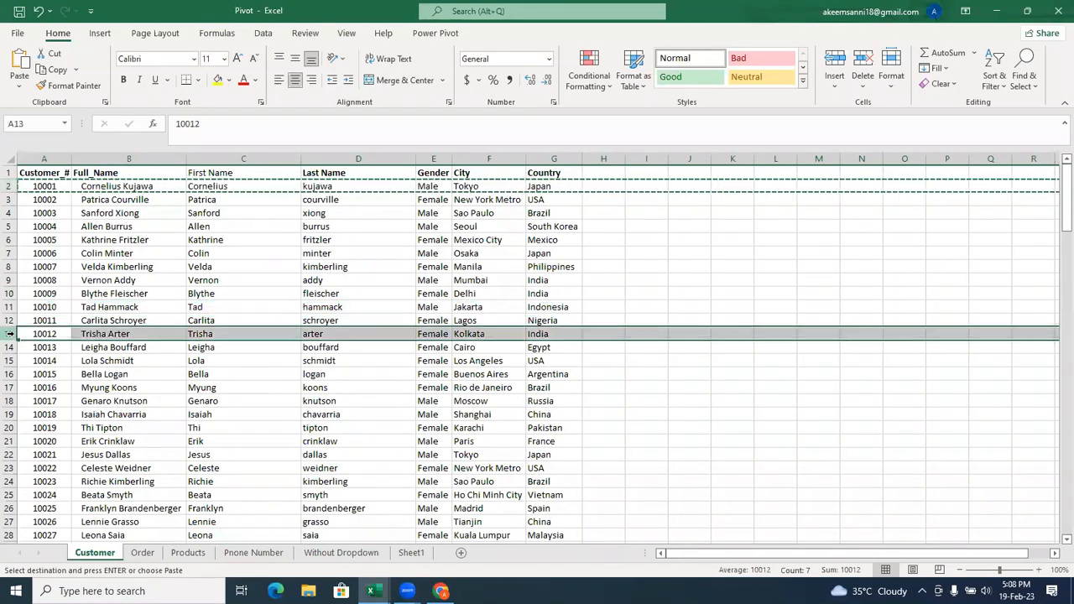
right_click(11, 334)
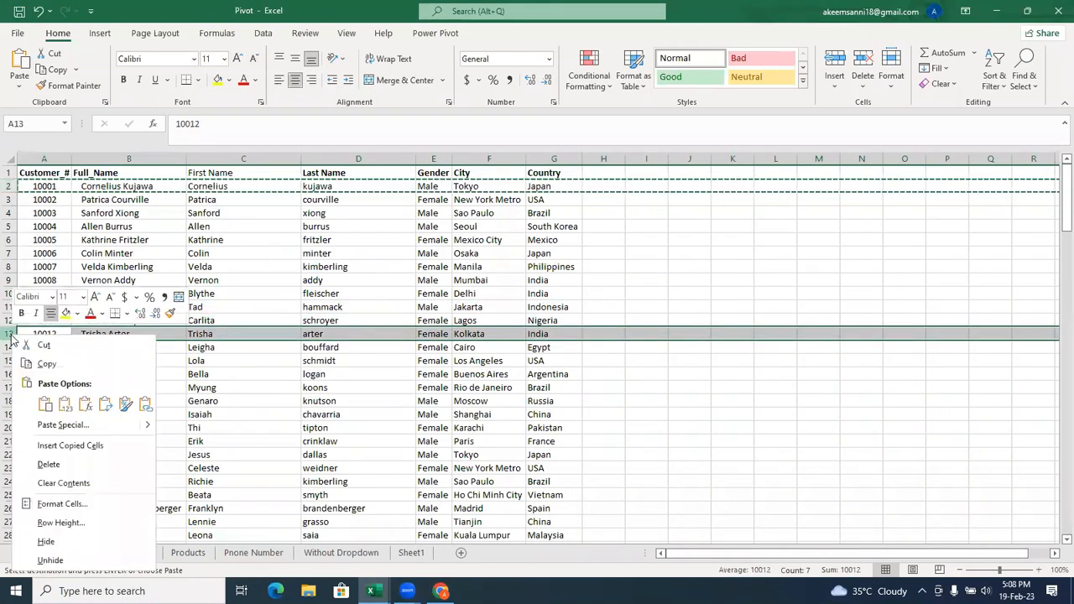
left_click(82, 448)
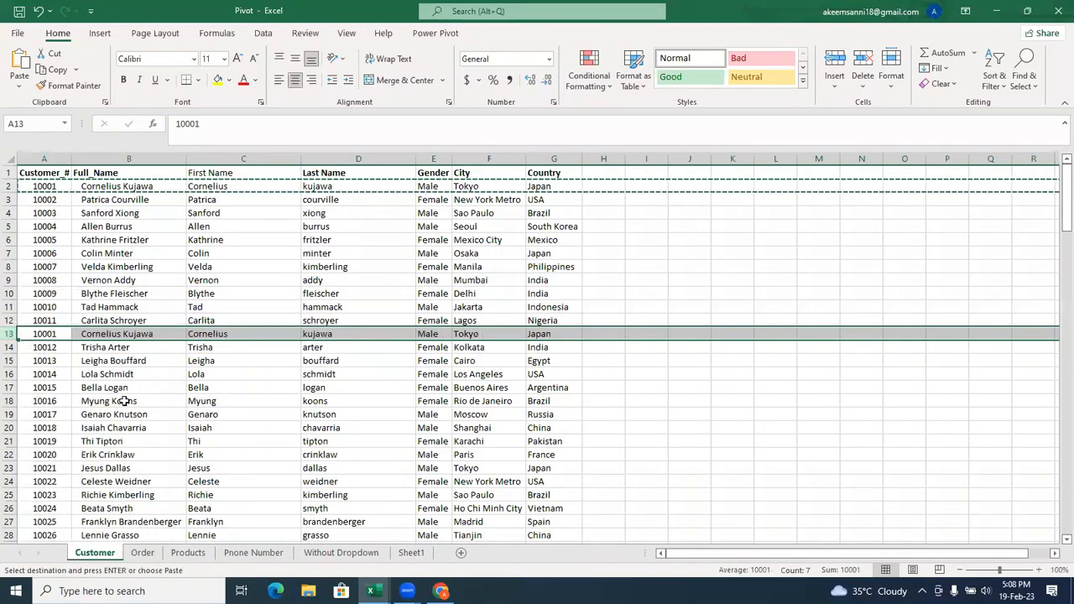
left_click(120, 334)
left_click(156, 362)
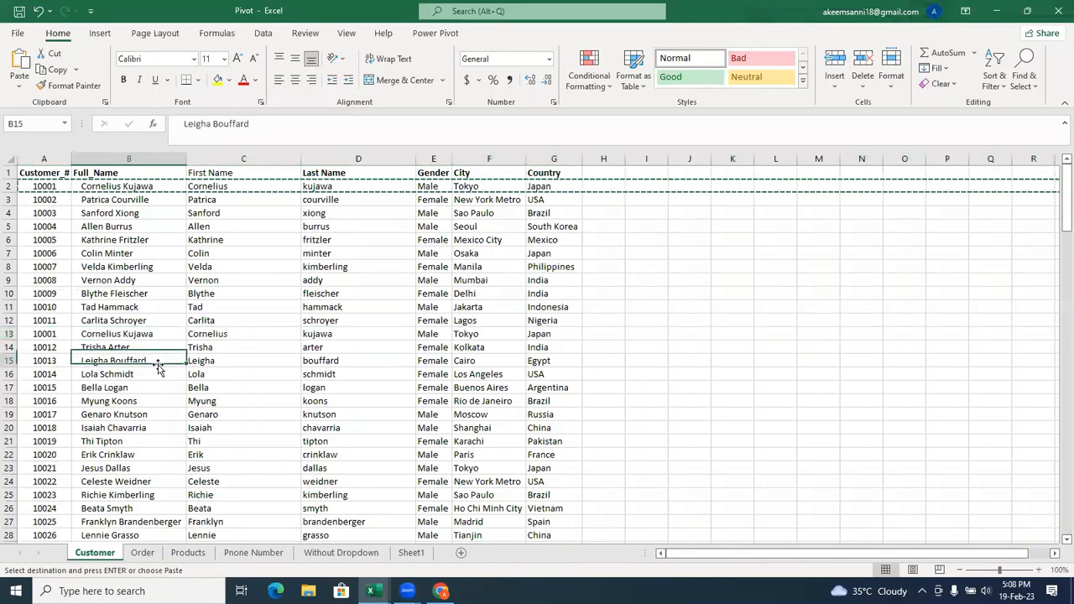
Examine how far the customer list extends in the name, City and Country columns, and return to its first rows.
key("ctrl+Down")
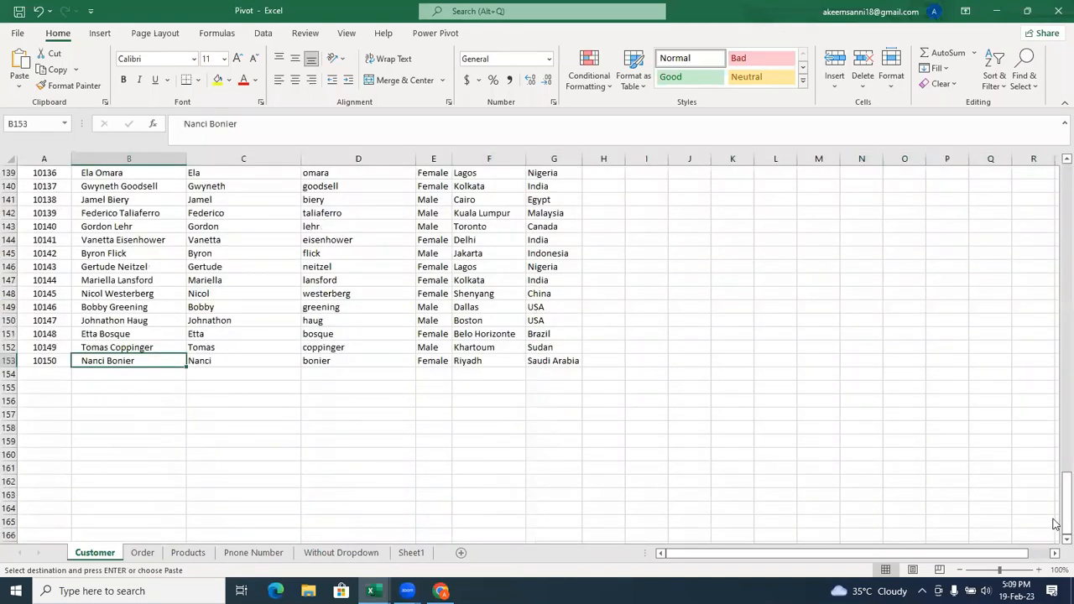
left_click_drag(1066, 495, 1023, 185)
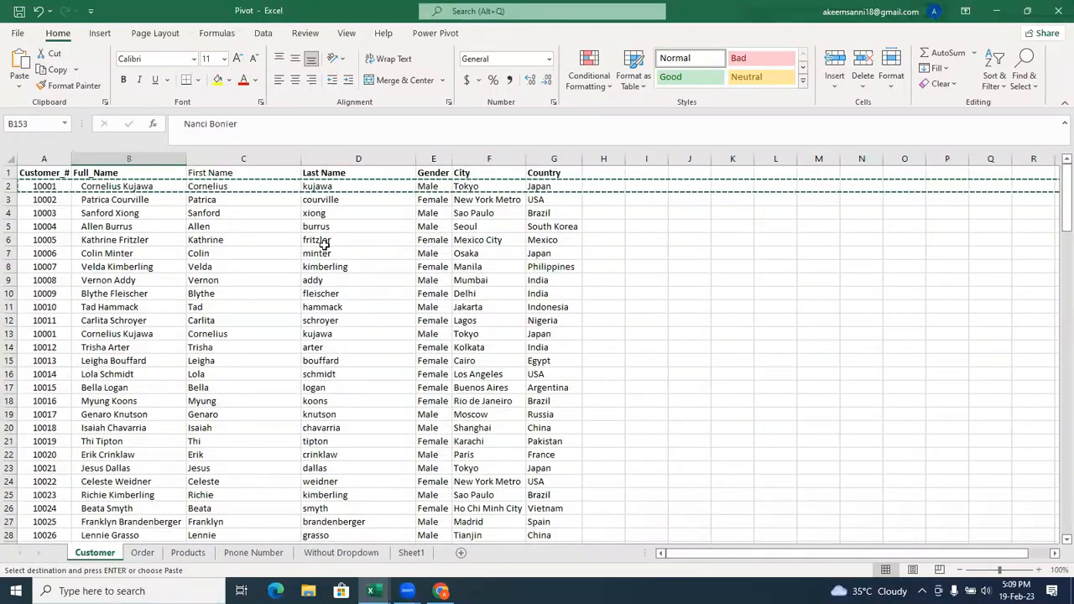
key("Right")
key("Right")
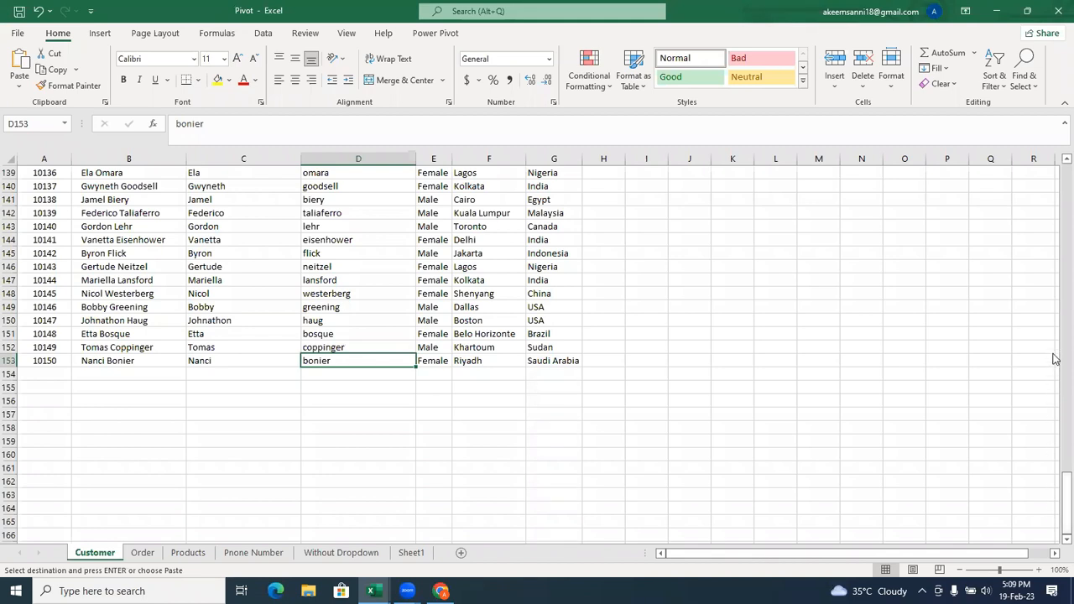
left_click_drag(1055, 498, 1060, 188)
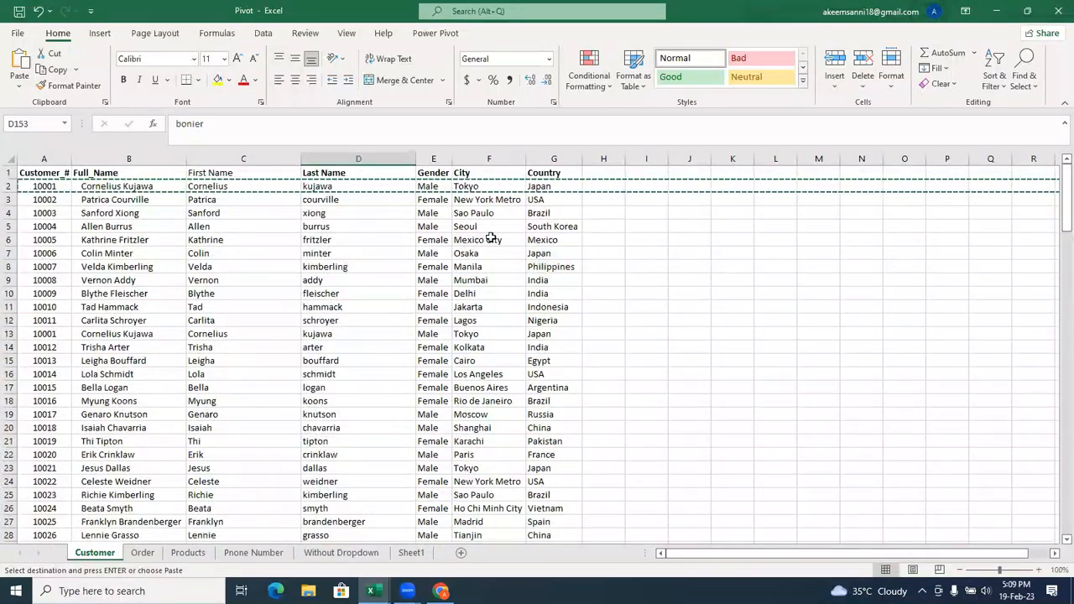
left_click(475, 215)
key("ctrl+Down")
left_click(476, 214)
left_click(553, 253)
key("ctrl+Down")
left_click(553, 254)
double_click(554, 253)
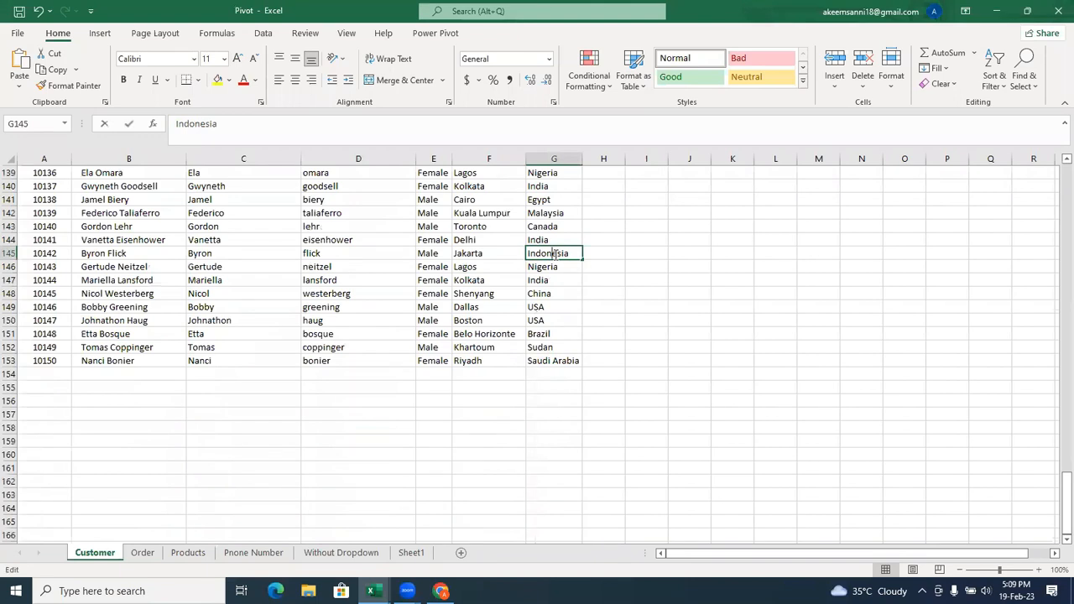
left_click_drag(1055, 504, 1058, 180)
left_click(252, 310)
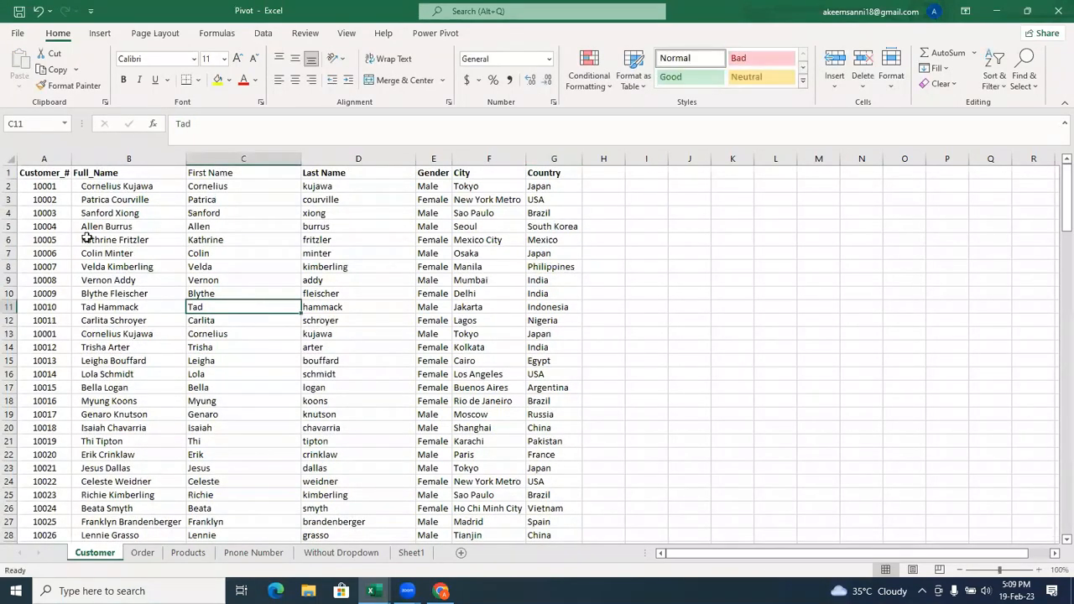
Compare the original record in row 2 with its duplicate in row 13.
left_click(10, 185)
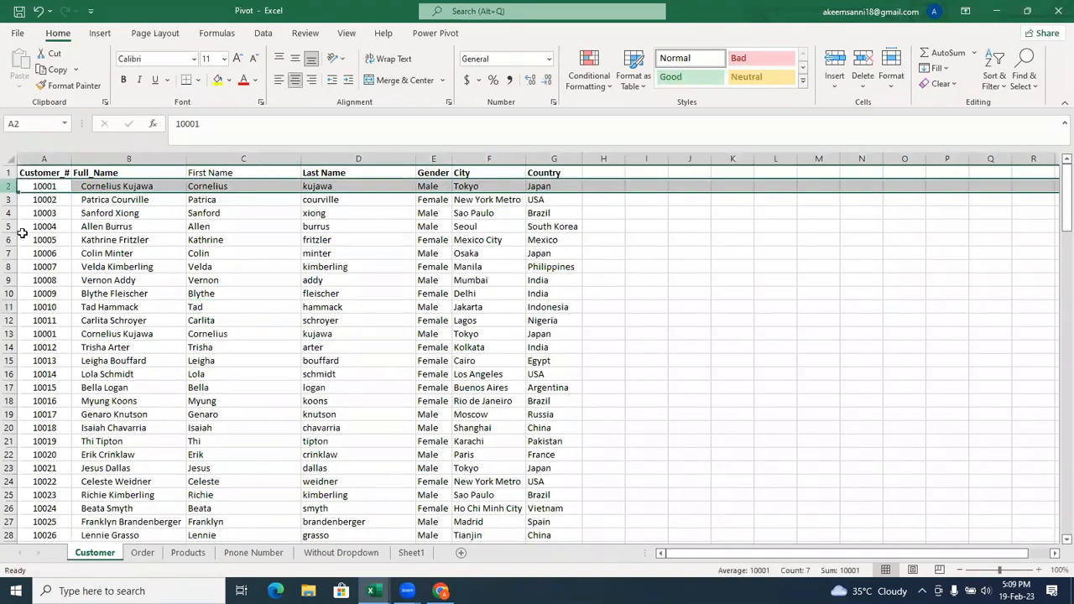
left_click(9, 334)
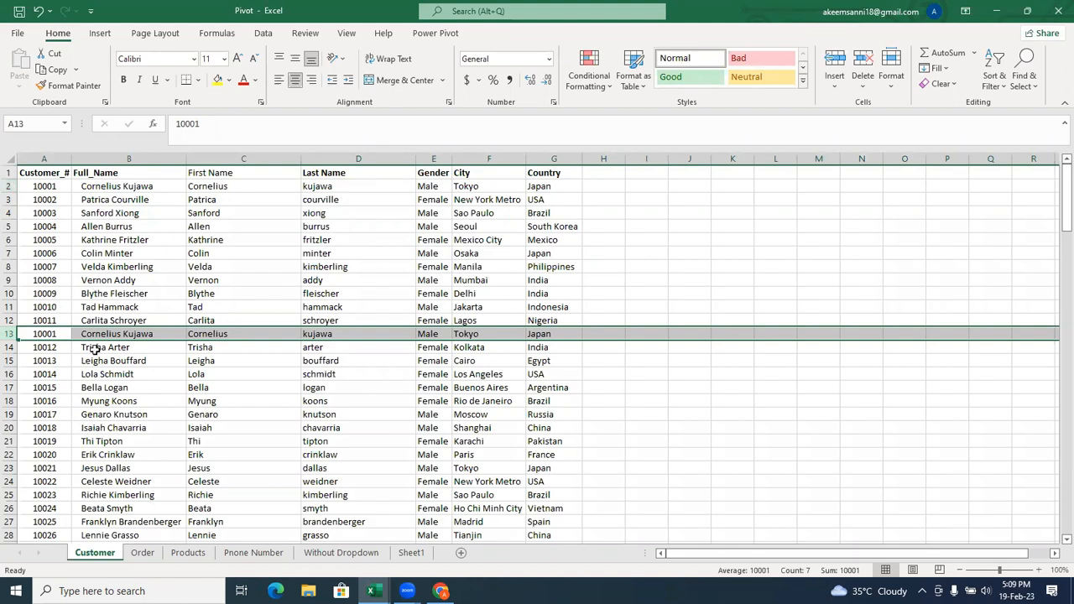
left_click(10, 186)
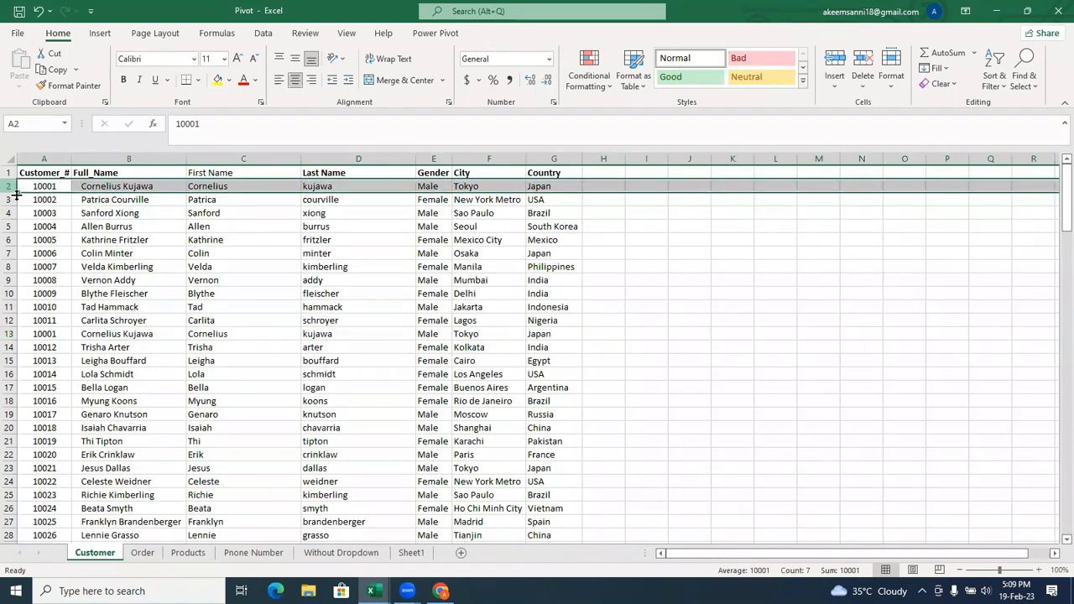
left_click(10, 334)
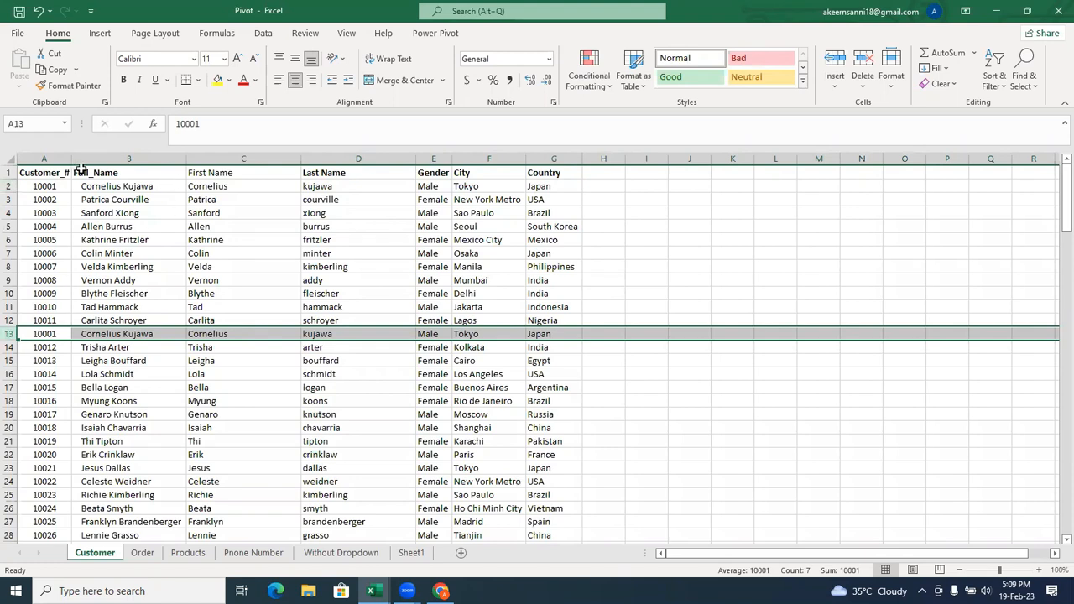
Select columns A to G and look for the Remove Duplicates command without running it.
left_click(36, 158)
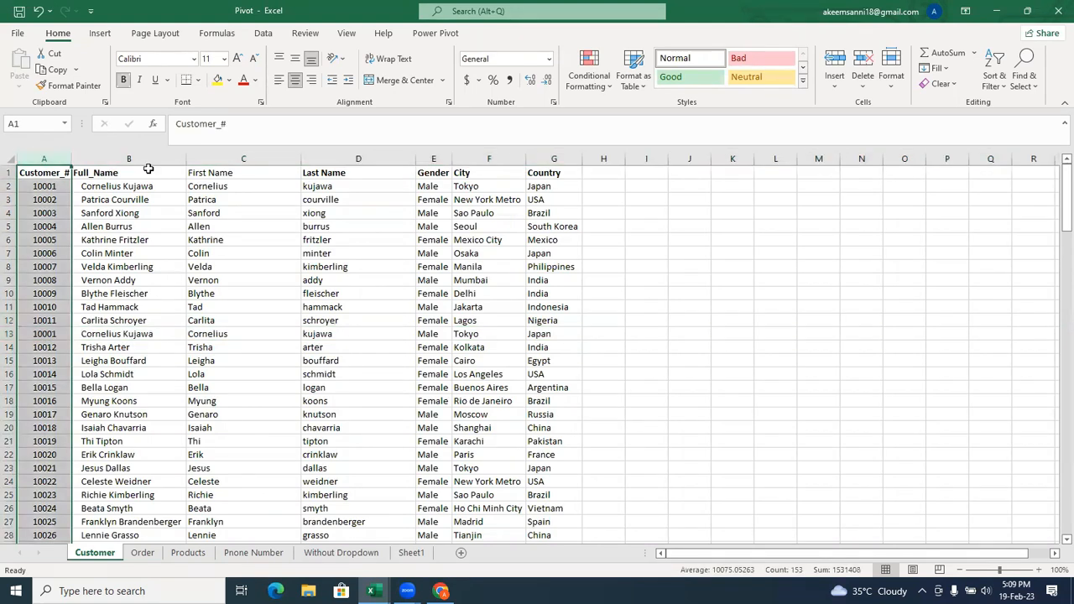
left_click(565, 156, "shift")
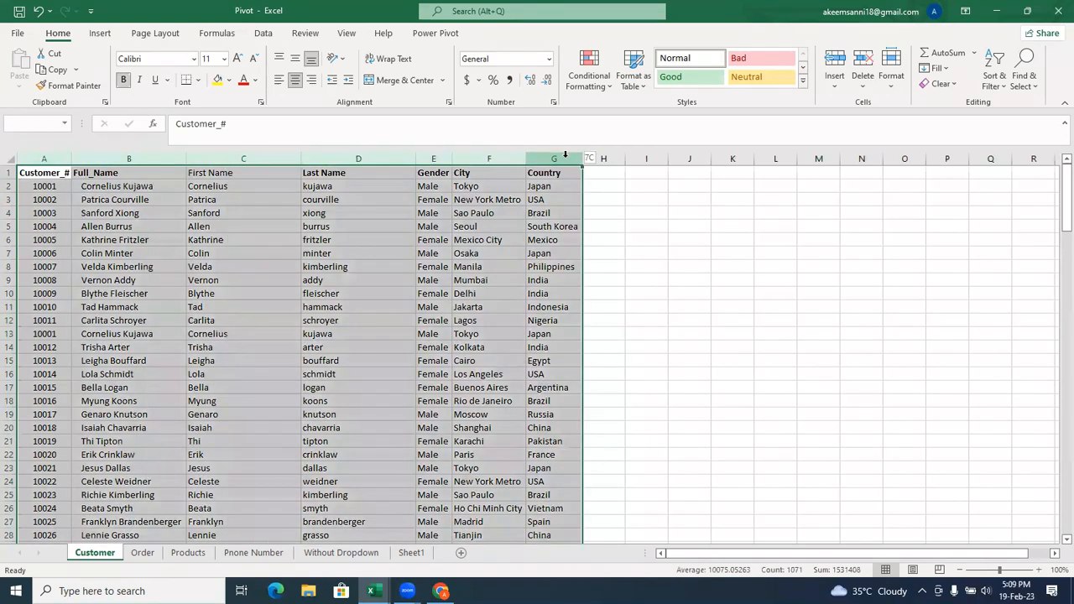
right_click(510, 200)
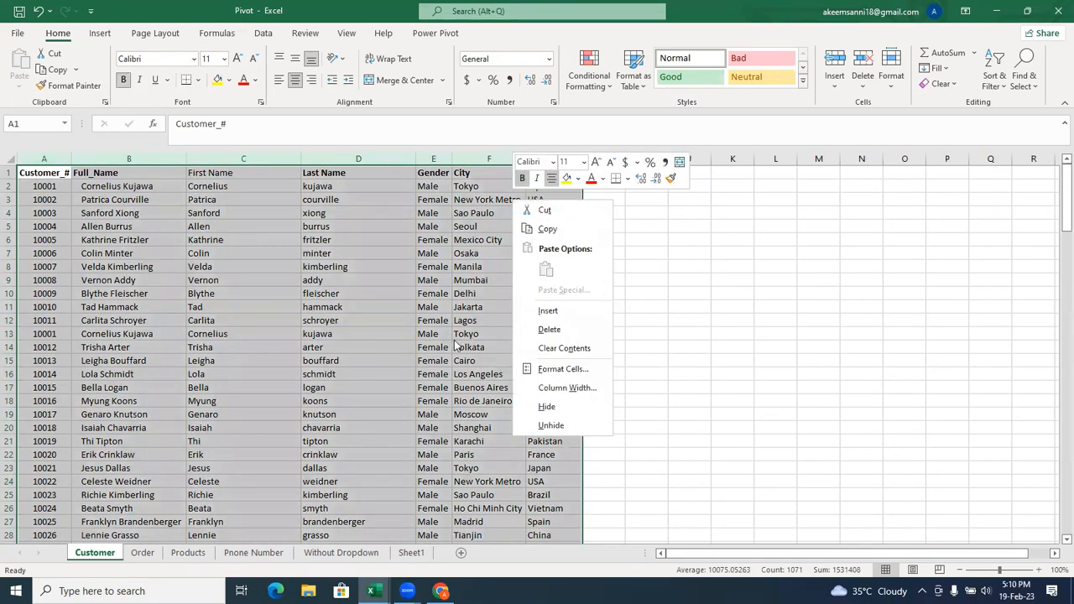
key("Escape")
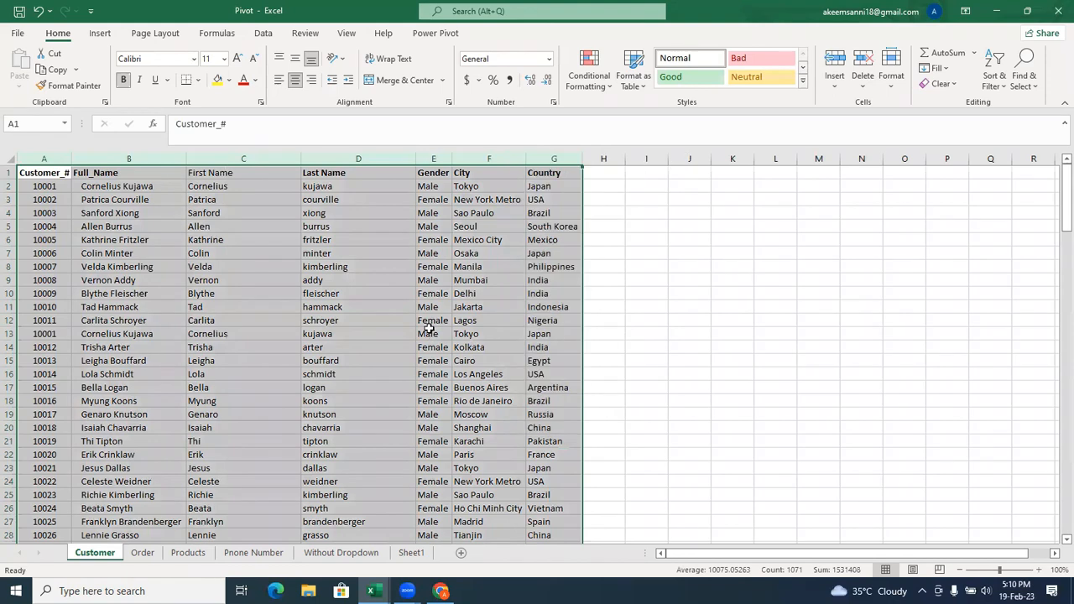
right_click(489, 216)
key("Escape")
left_click(263, 33)
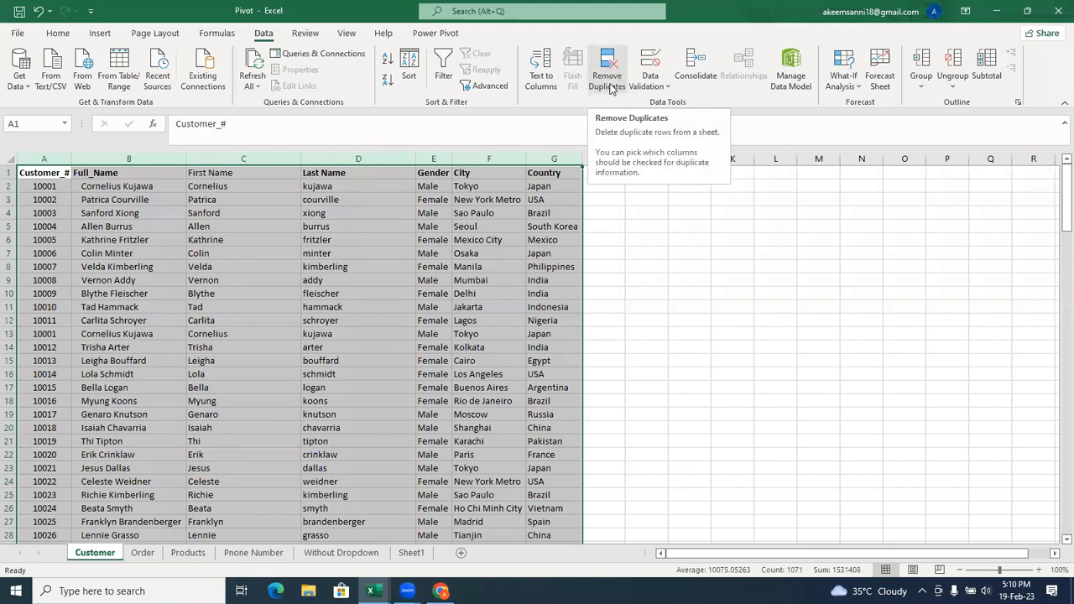
left_click(433, 226)
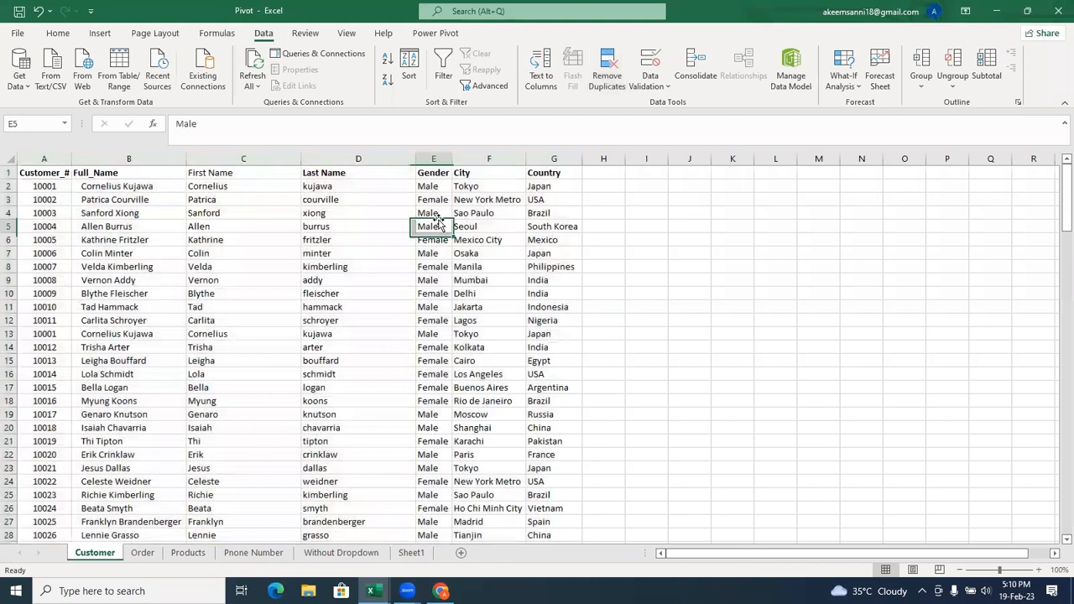
Try a Duplicate Values highlight rule on columns A to G with Light Red Fill with Dark Red Text, and cancel it.
left_click(44, 158)
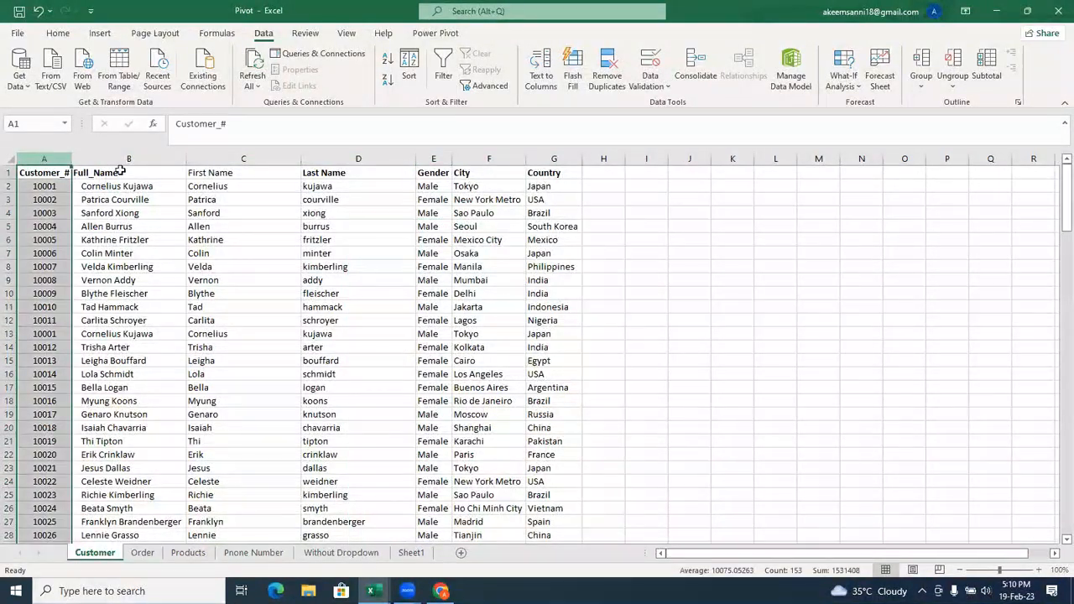
left_click(556, 159, "shift")
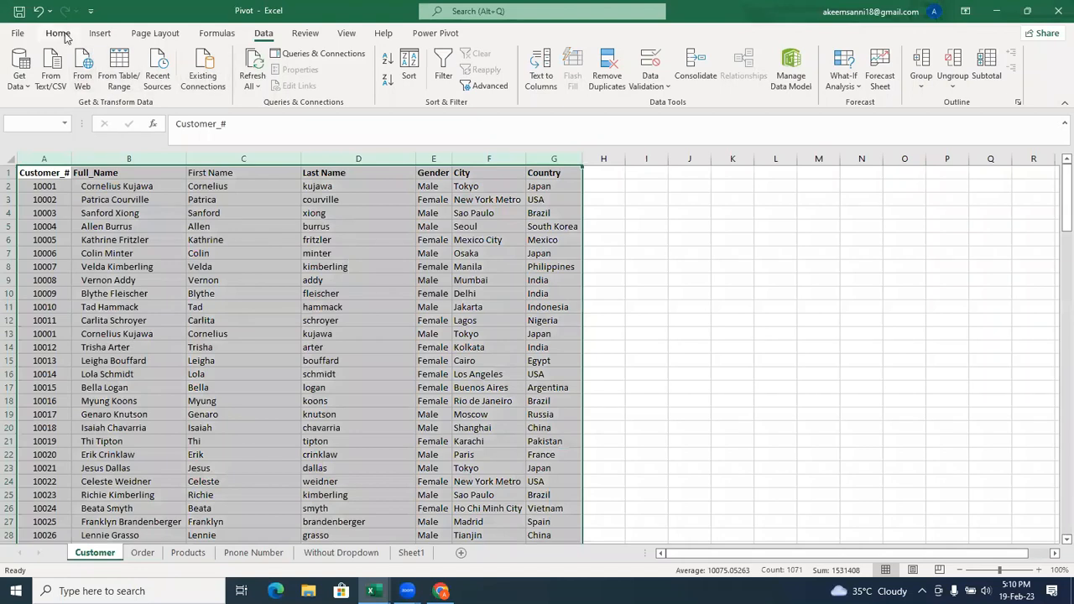
left_click(58, 32)
left_click(601, 87)
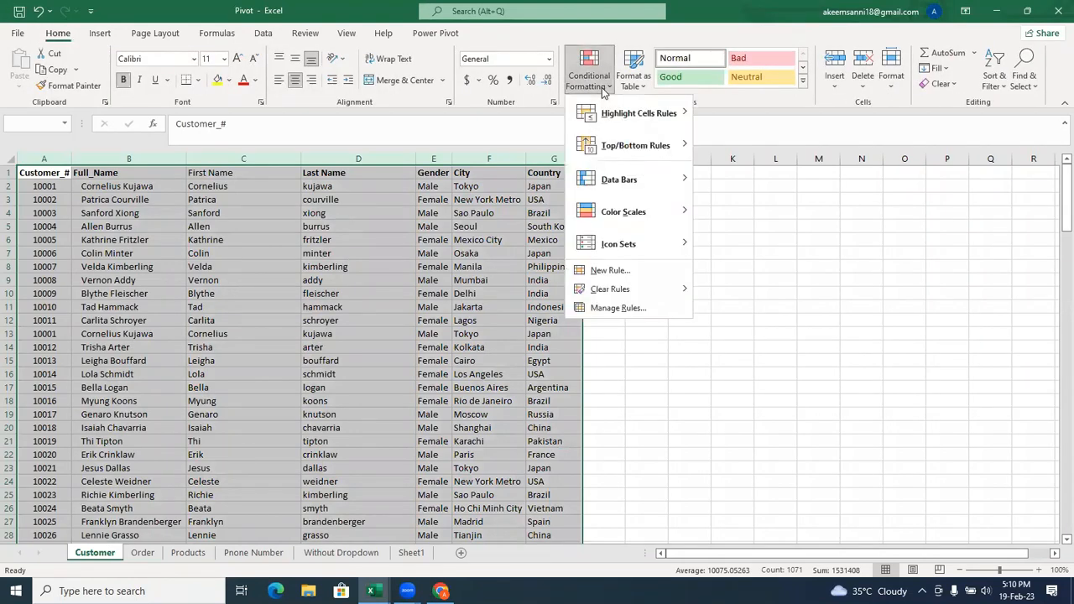
mouse_move(663, 115)
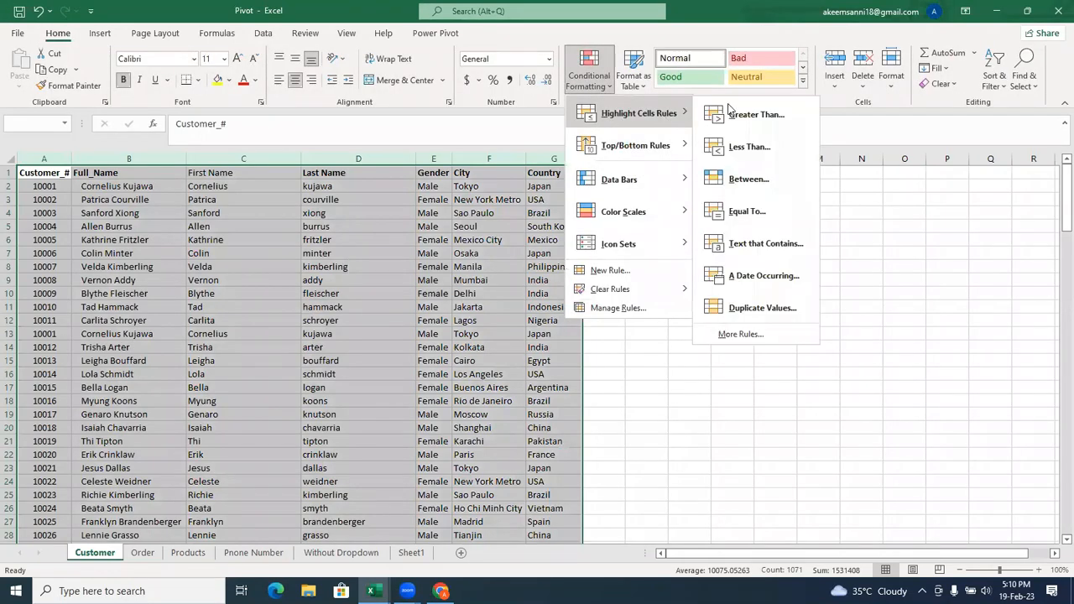
left_click(775, 304)
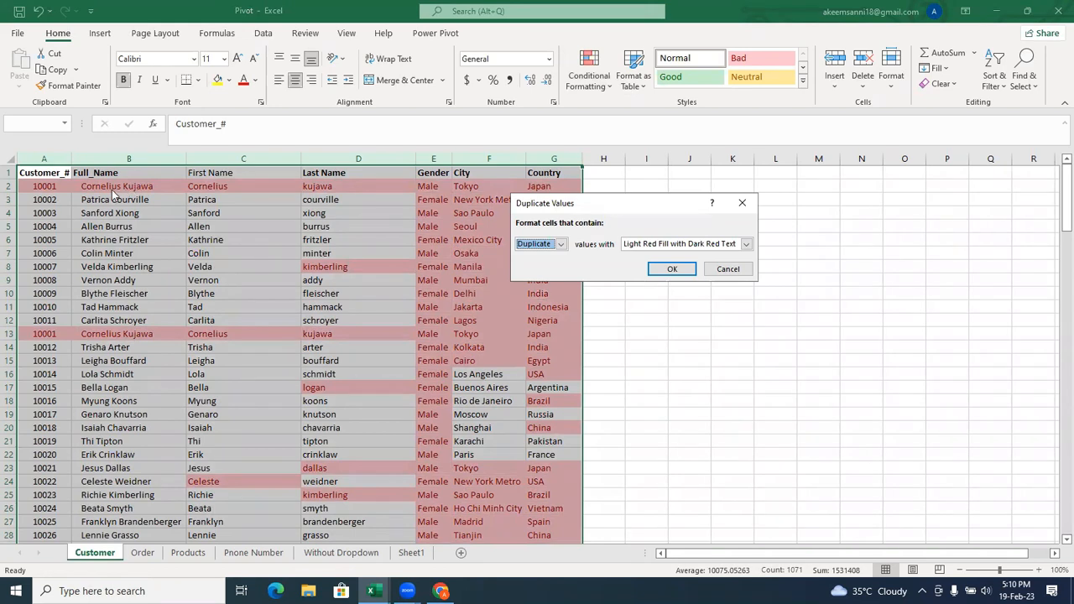
left_click(723, 270)
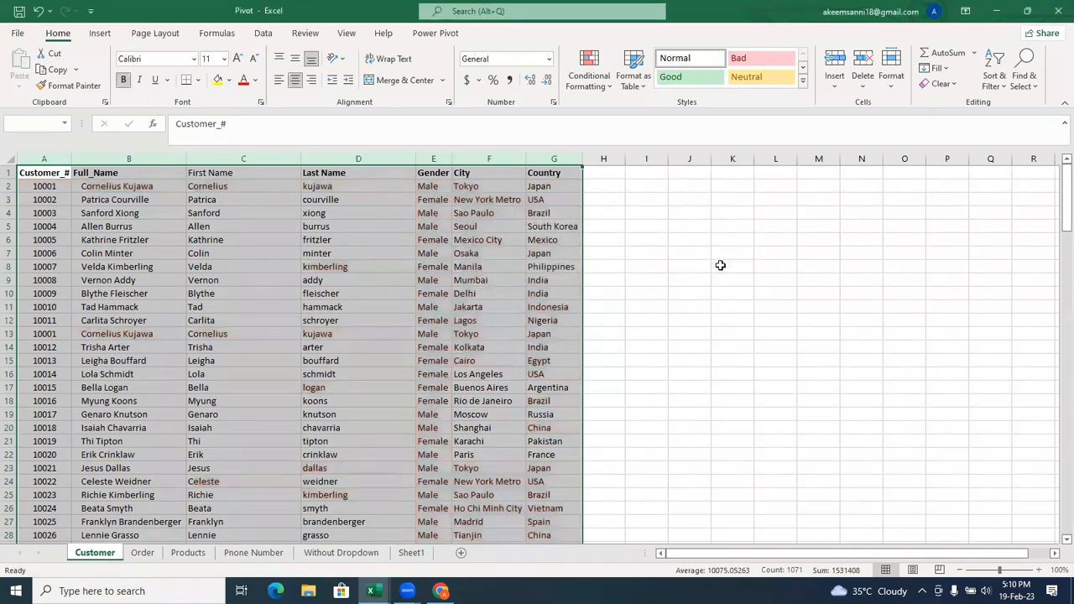
Begin a Duplicate Values highlight rule on the whole Full_Name column with Light Red Fill with Dark Red Text.
left_click(126, 158)
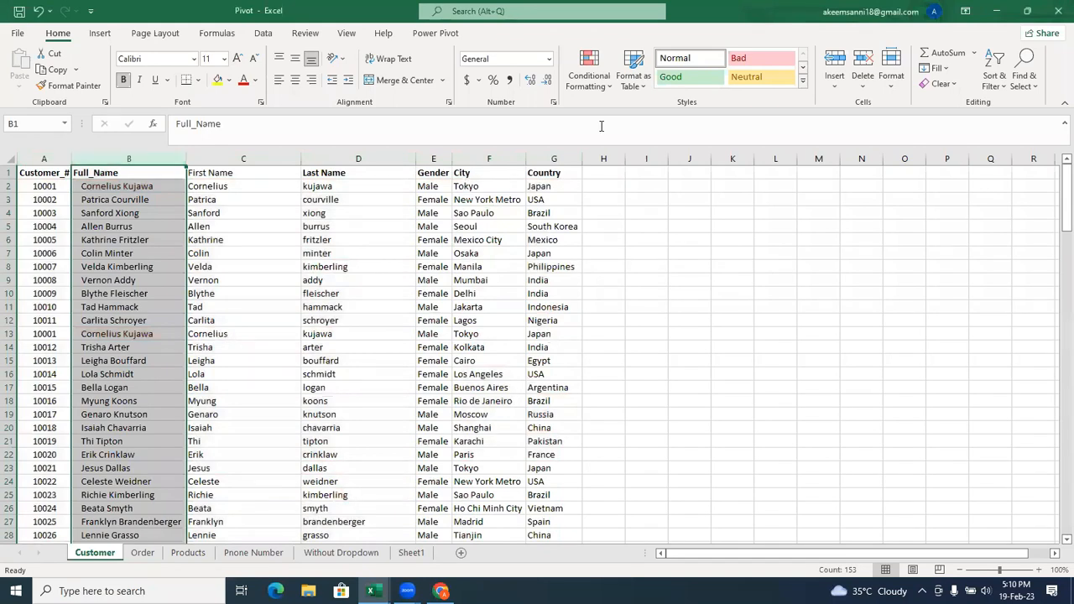
left_click(590, 84)
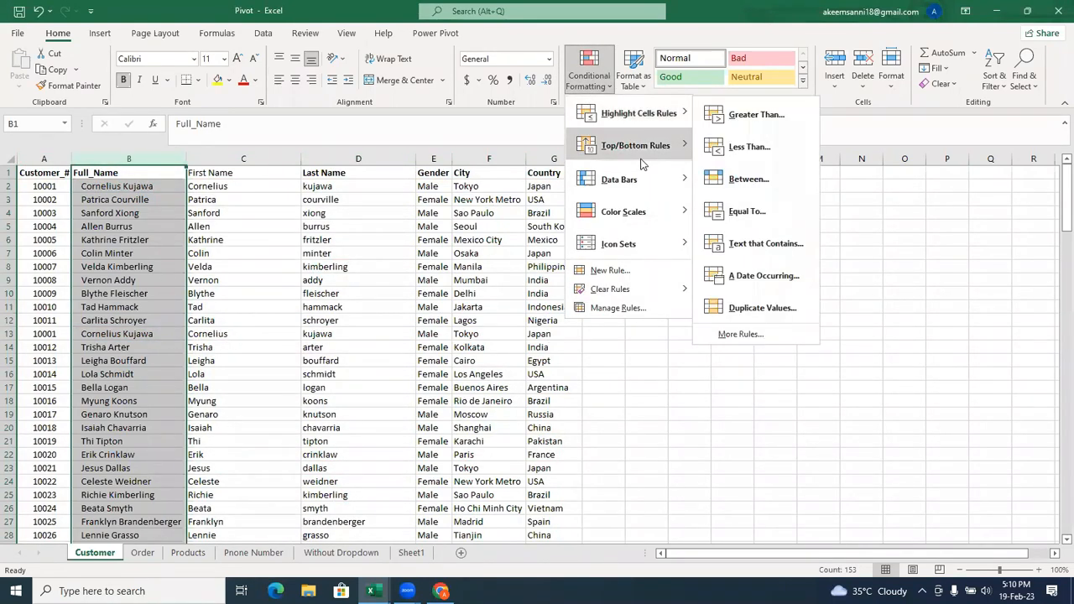
mouse_move(646, 113)
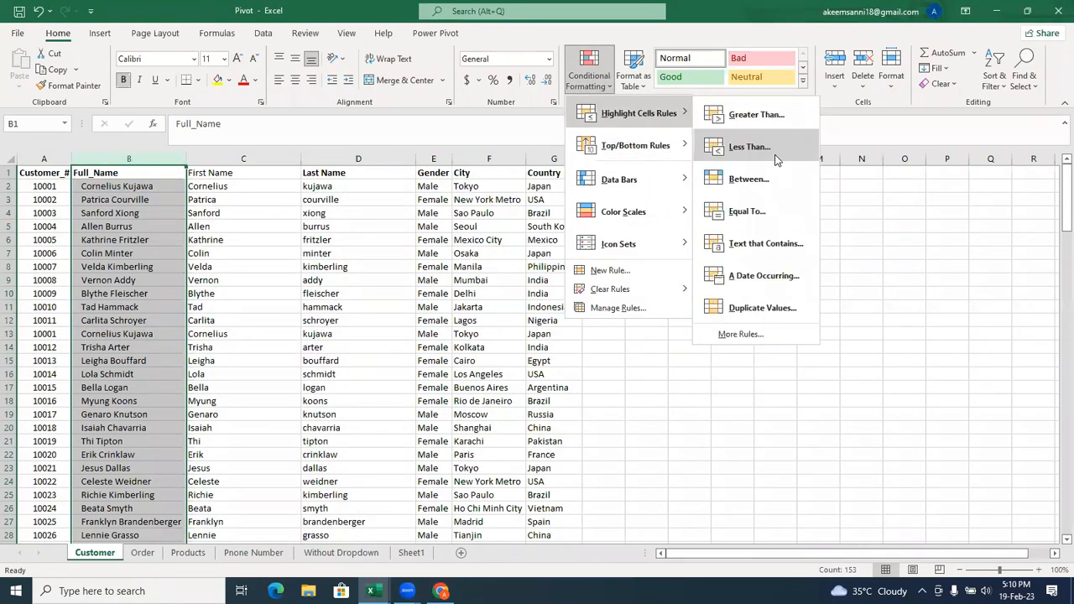
left_click(757, 305)
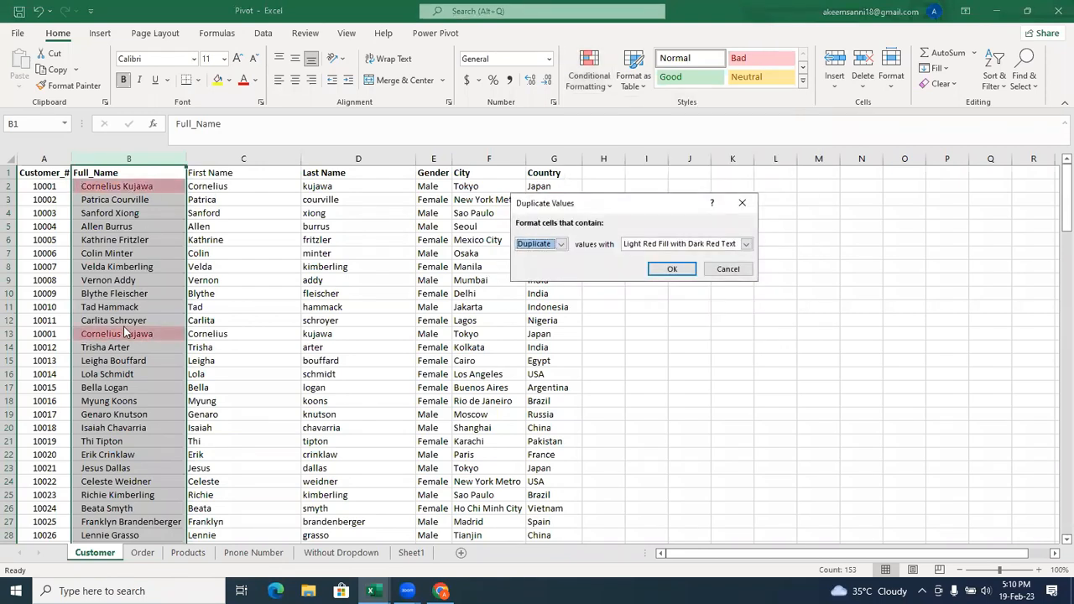
Try the Full_Name highlight rule with Unique values, switch it back to Duplicate, and cancel the rule.
left_click(560, 245)
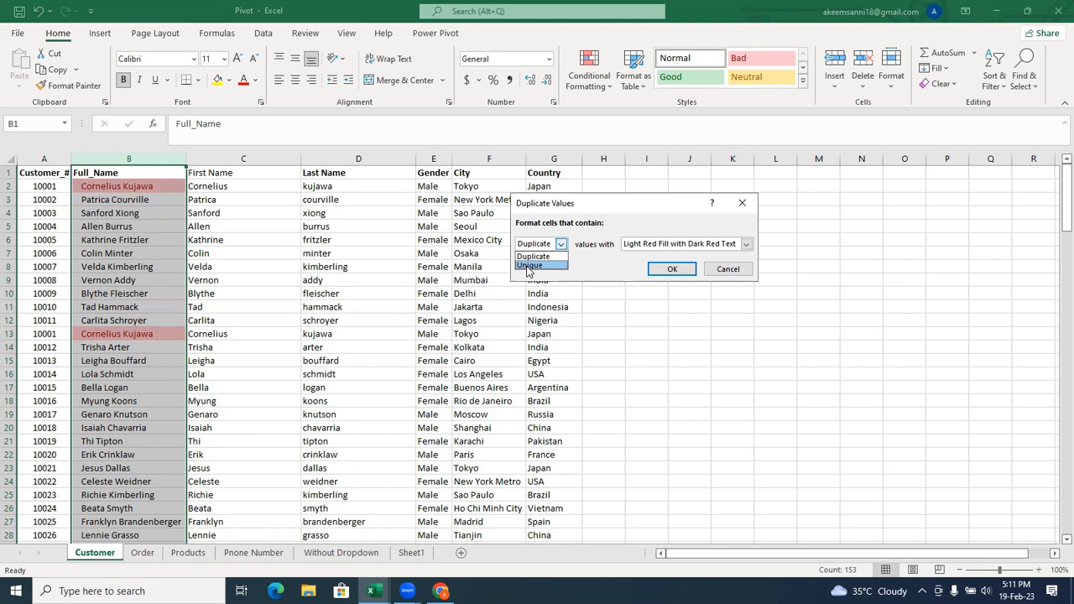
left_click(709, 274)
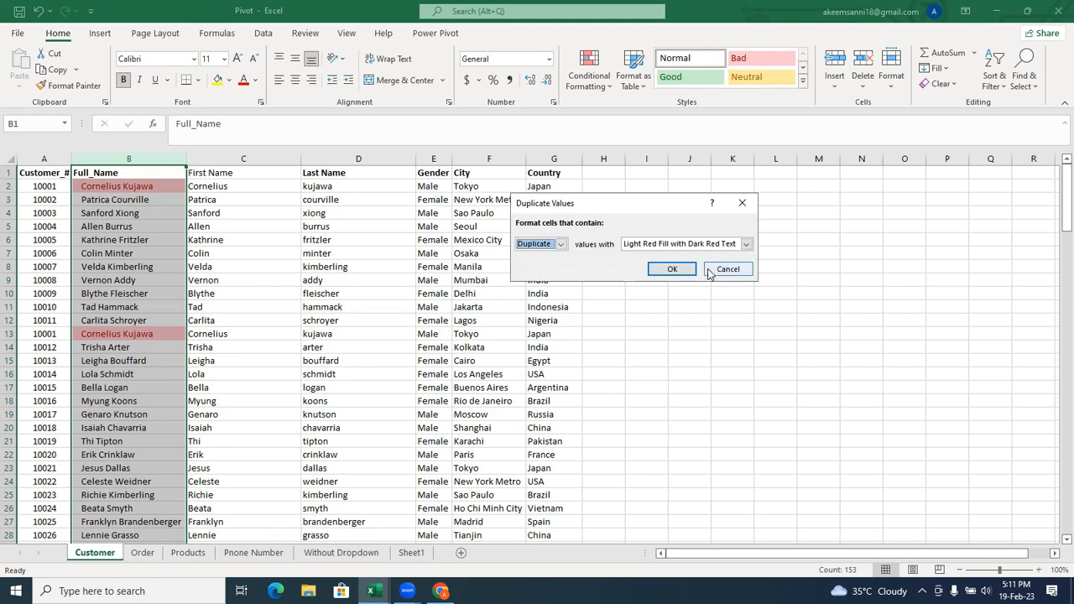
left_click(560, 245)
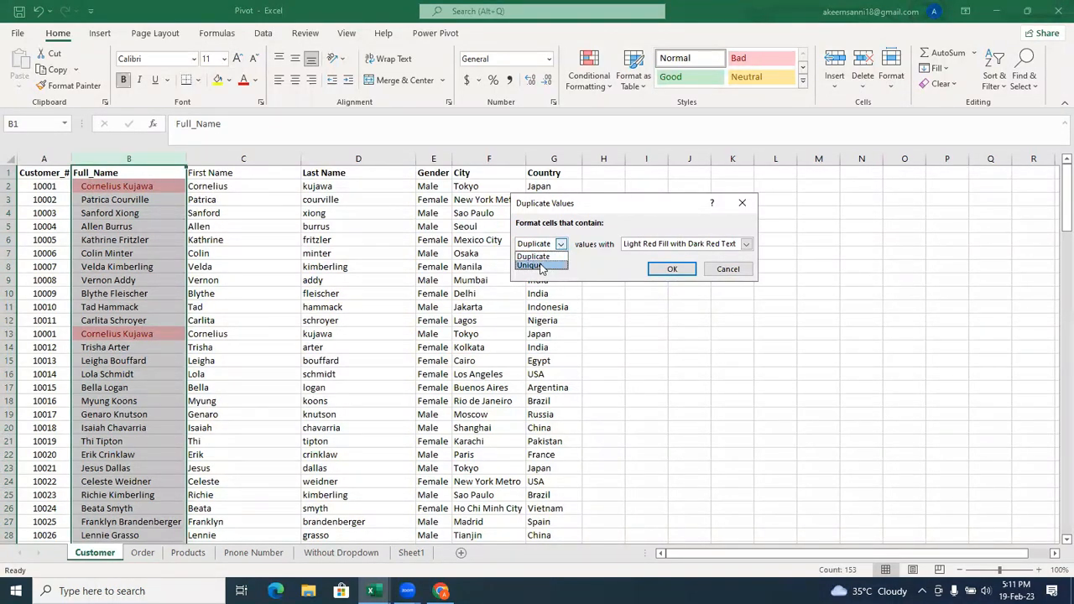
left_click(537, 265)
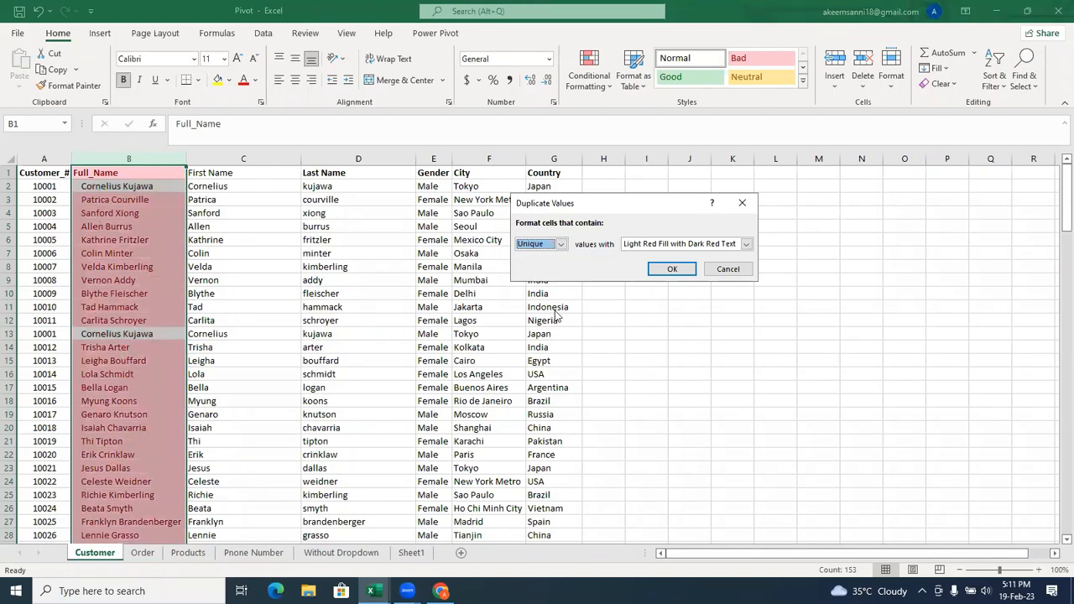
left_click(560, 244)
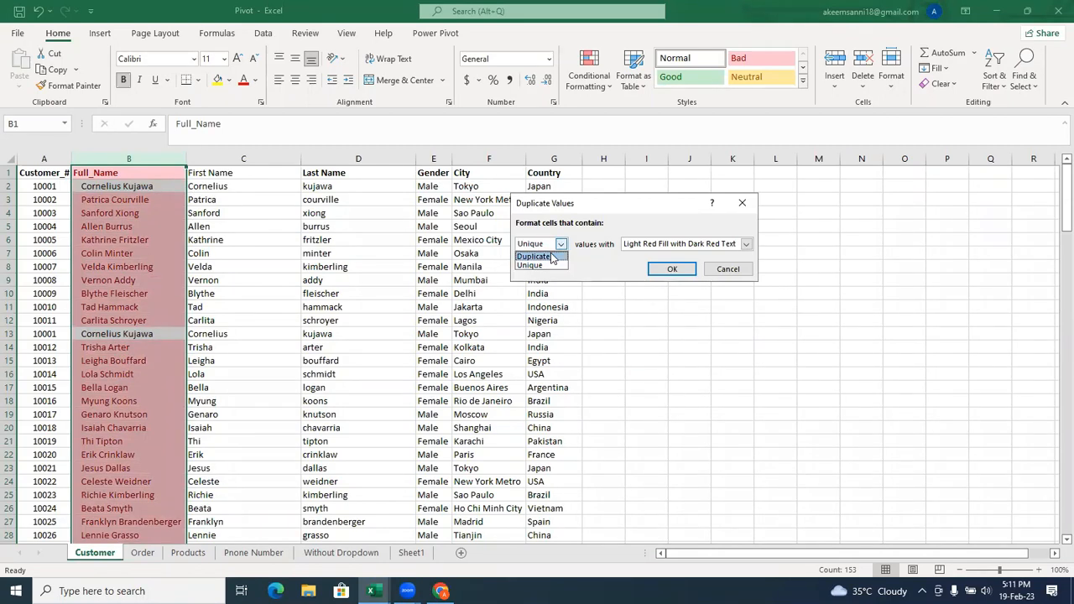
left_click(552, 256)
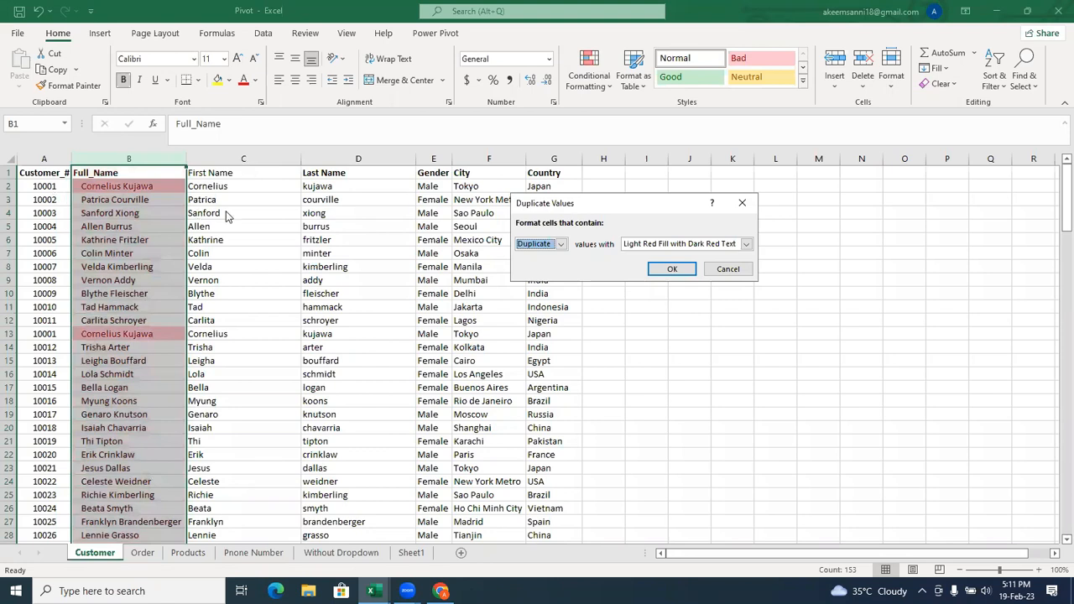
left_click(724, 278)
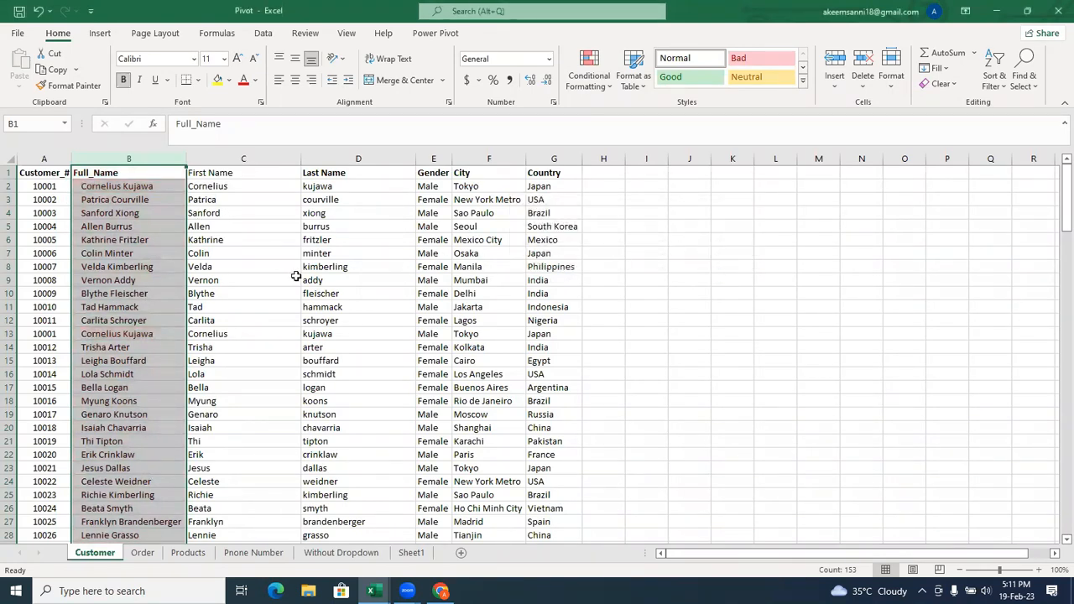
Switch to the Orders workbook with its Units Sold data.
left_click(601, 84)
mouse_move(642, 146)
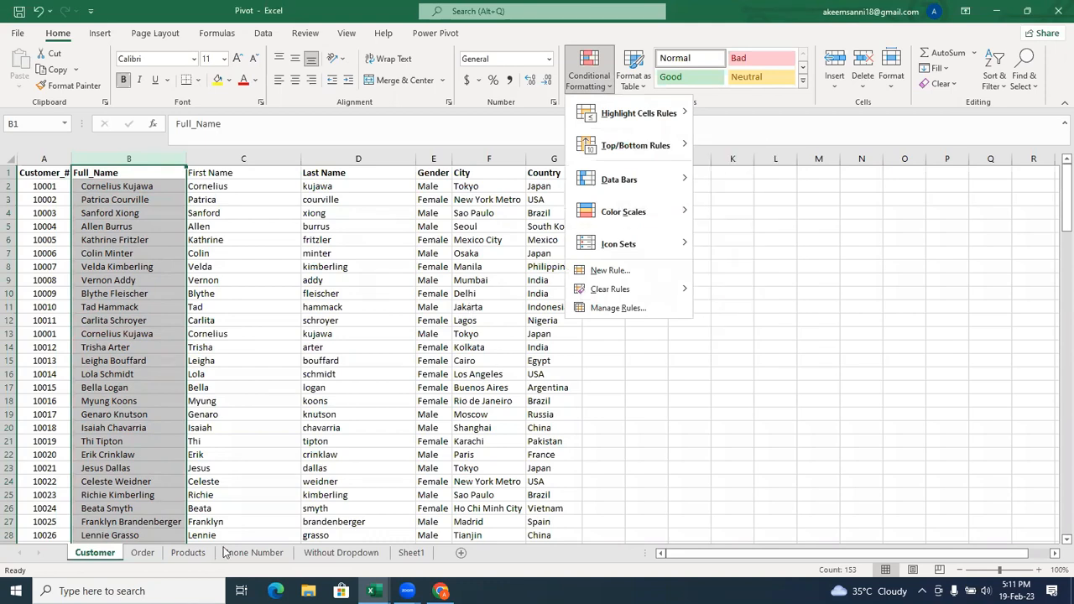
mouse_move(373, 591)
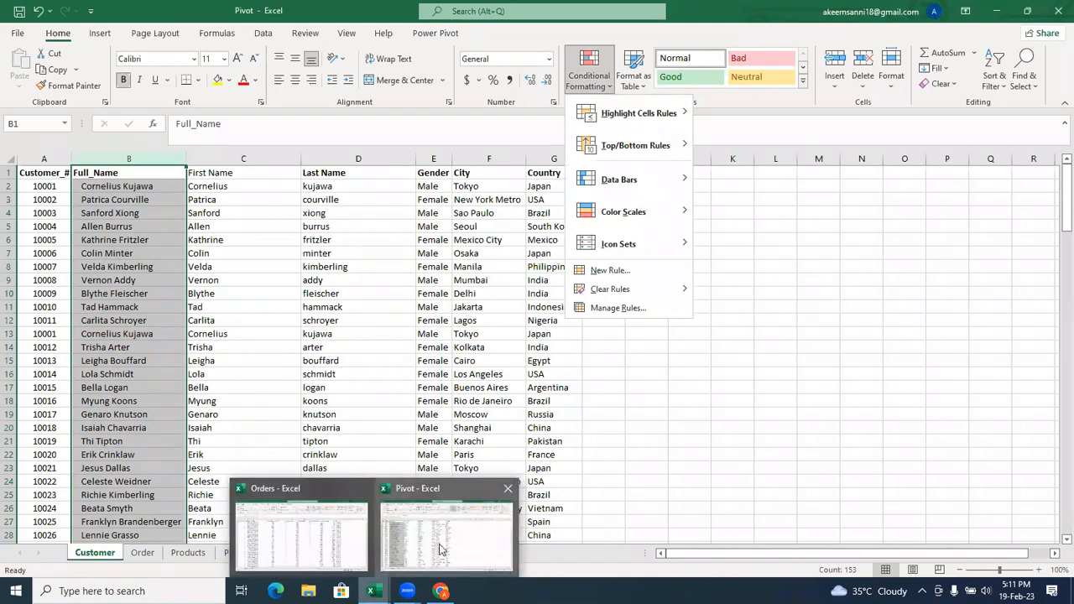
left_click(443, 550)
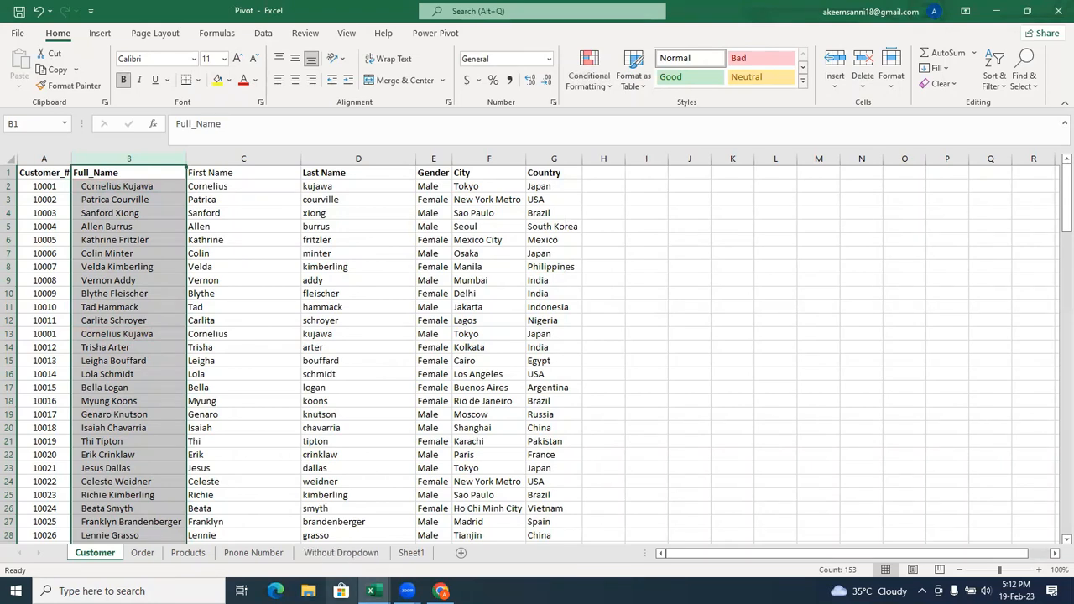
mouse_move(373, 591)
left_click(305, 525)
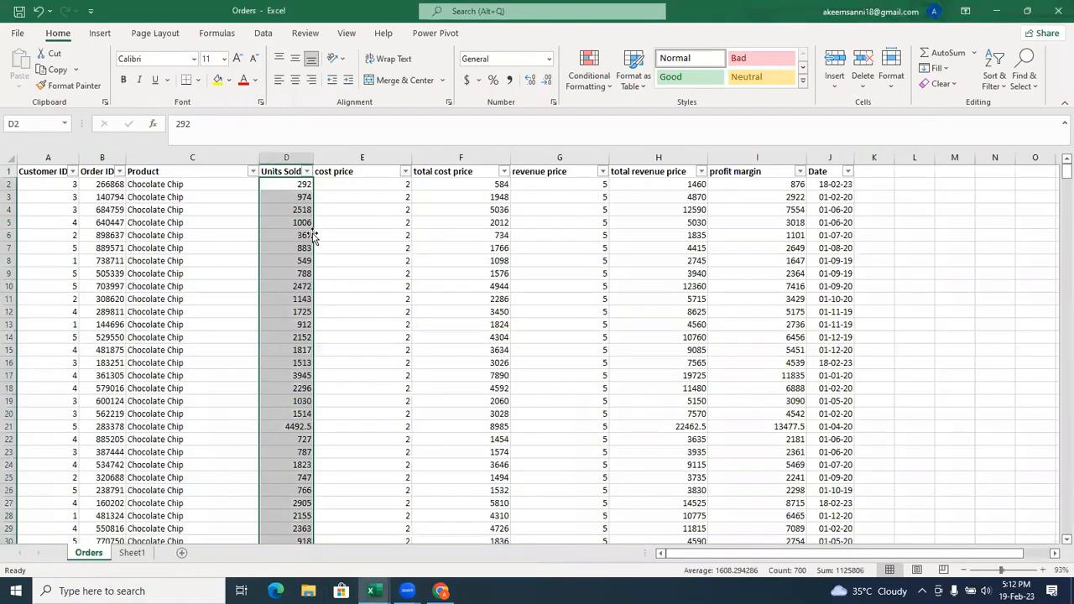
Try a Top 10 Items rule on Units Sold with the rank set to 5 and Light Red Fill with Dark Red Text, then cancel it.
left_click(607, 84)
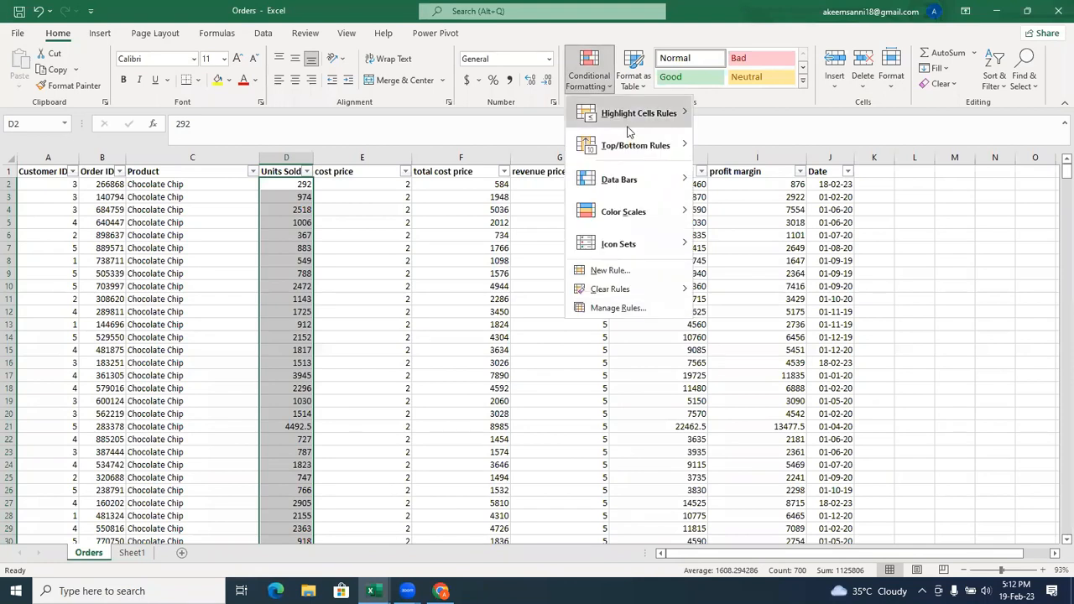
mouse_move(631, 141)
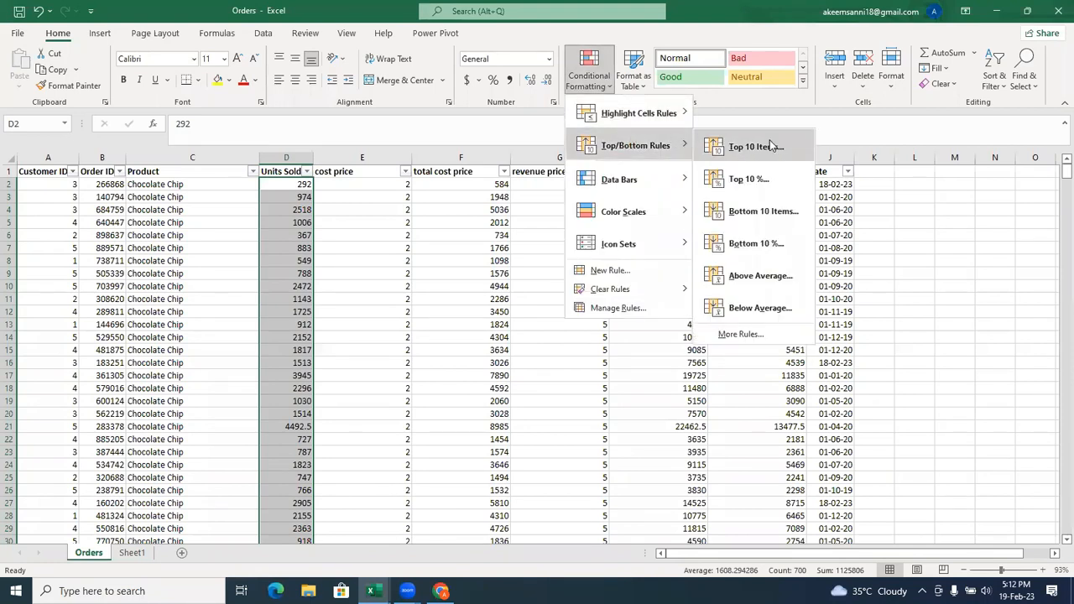
left_click(755, 146)
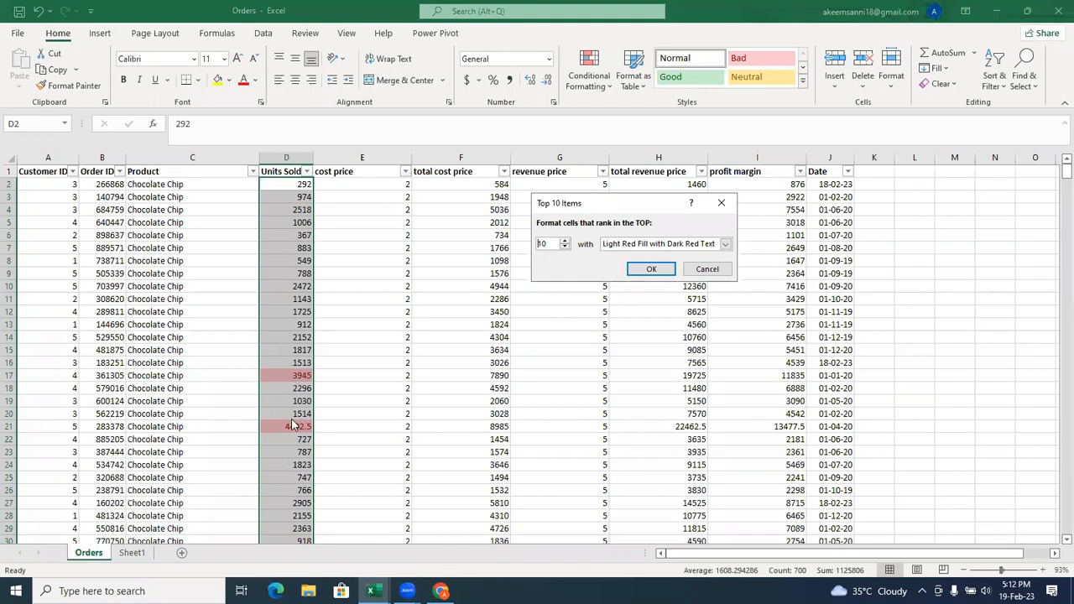
left_click(564, 241)
left_click(565, 240)
left_click(565, 241)
left_click(564, 248)
left_click(565, 249)
left_click(565, 248)
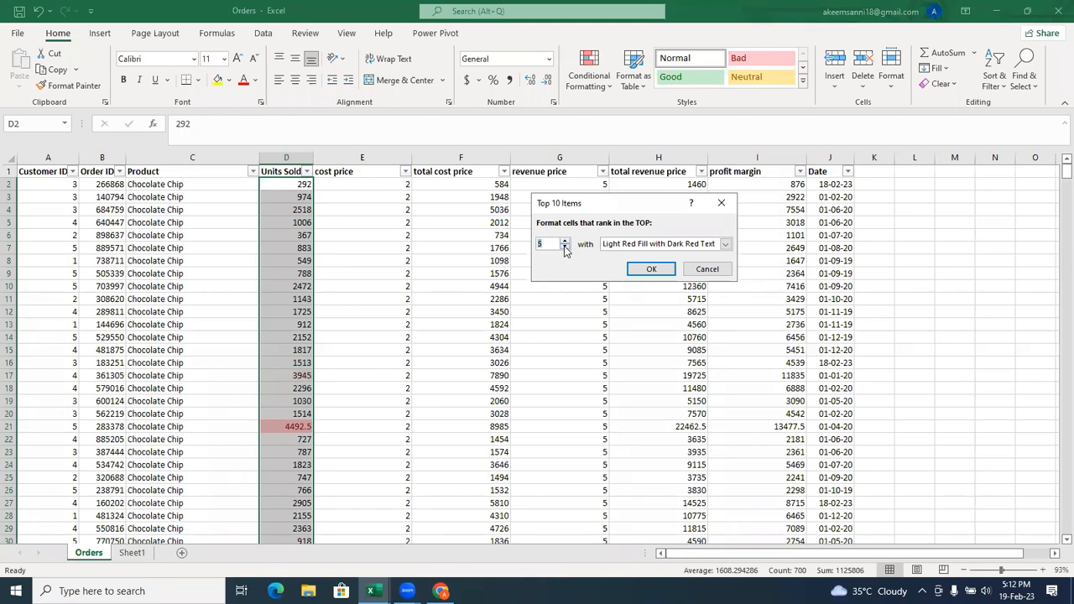
left_click(721, 203)
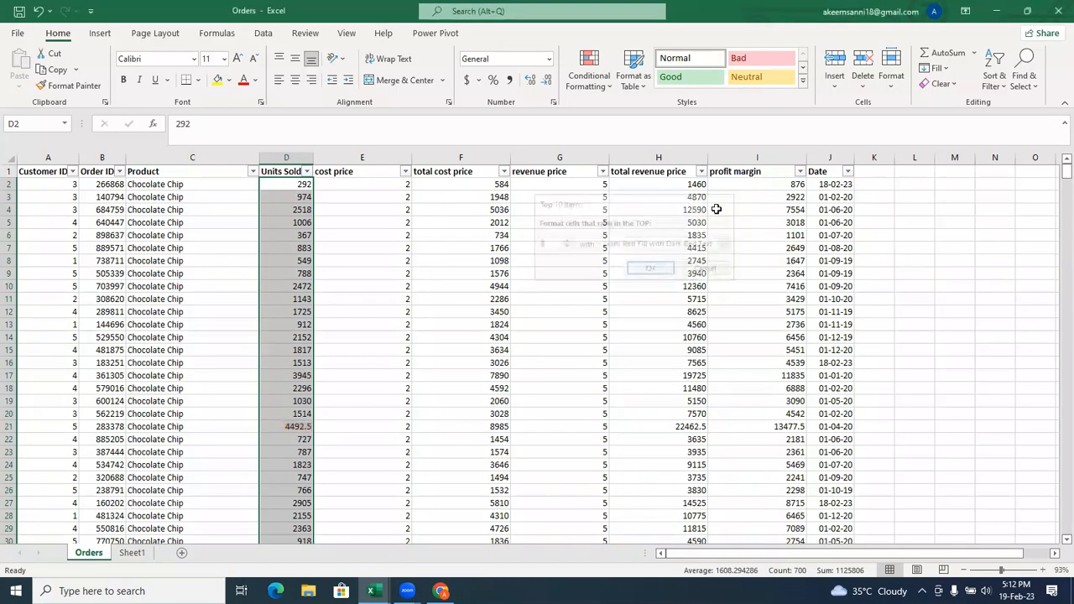
Try a Top 10% rule on Units Sold with Light Red Fill with Dark Red Text, and cancel it.
left_click(589, 74)
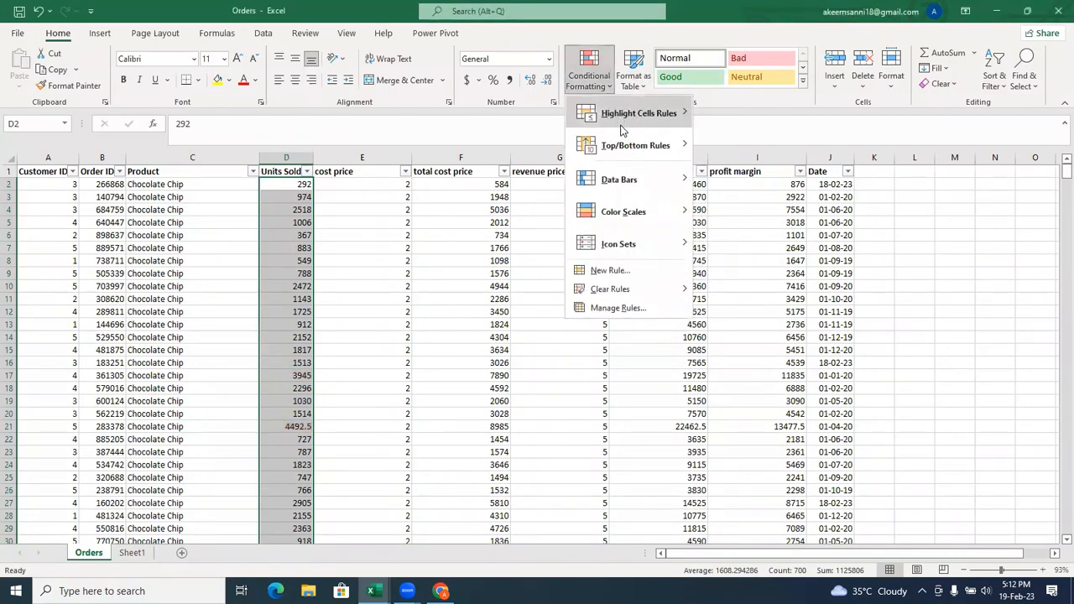
mouse_move(625, 142)
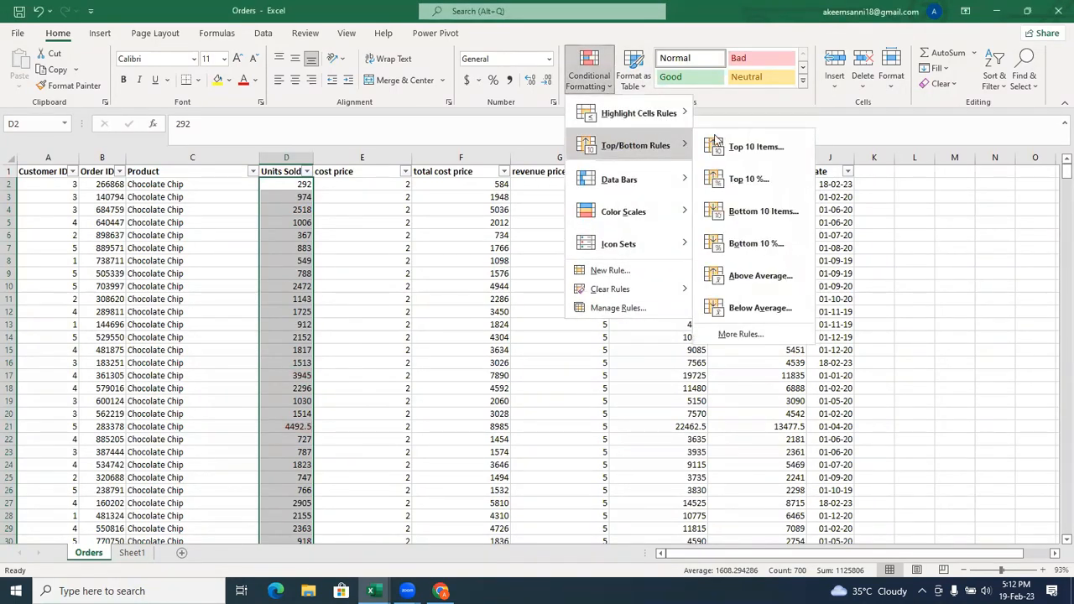
left_click(787, 188)
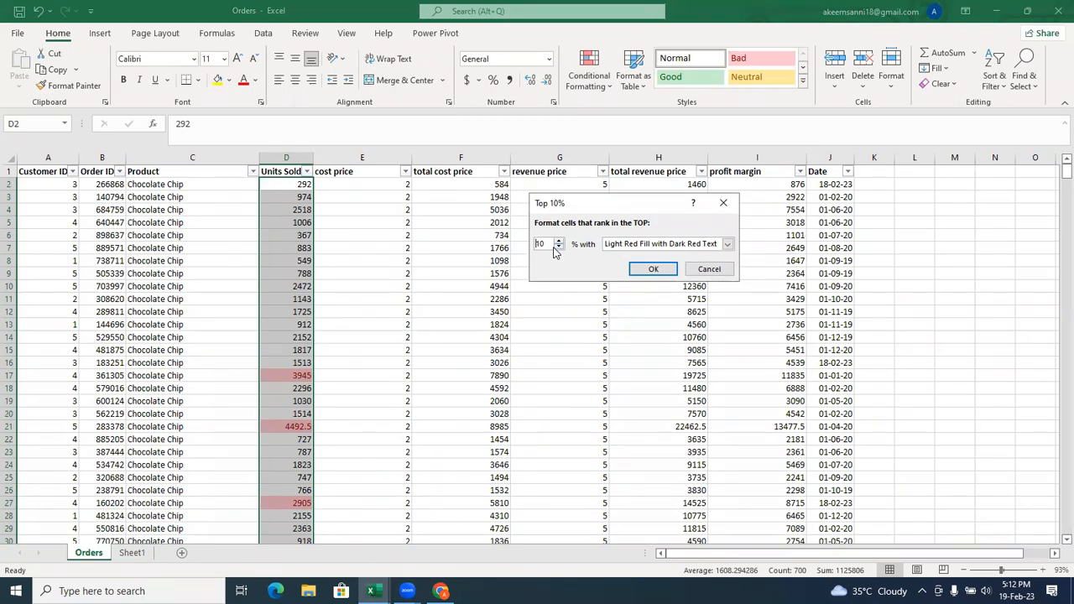
left_click(719, 201)
left_click(589, 74)
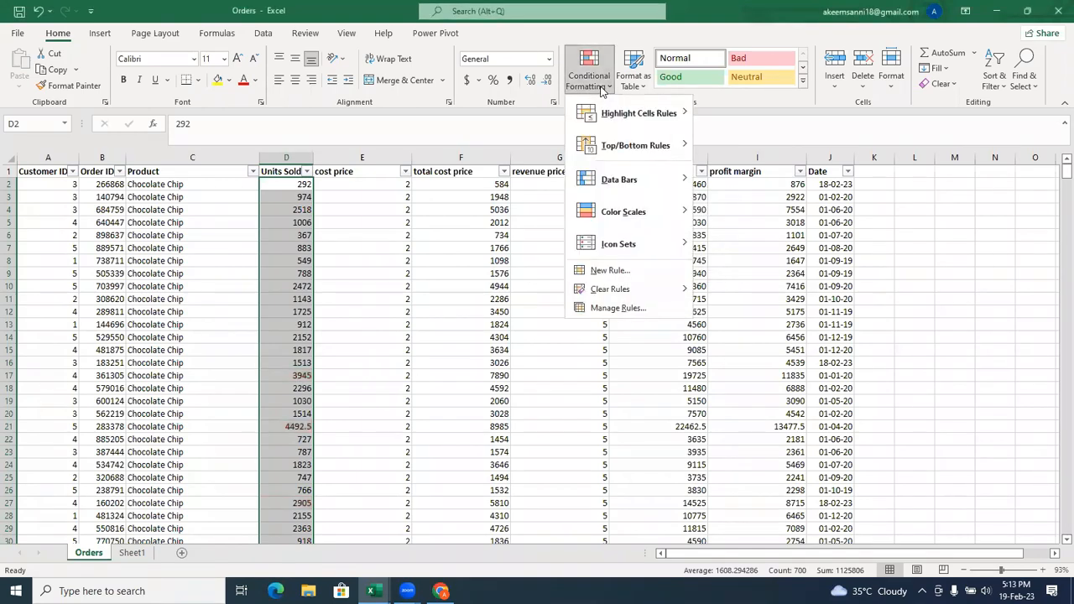
mouse_move(629, 145)
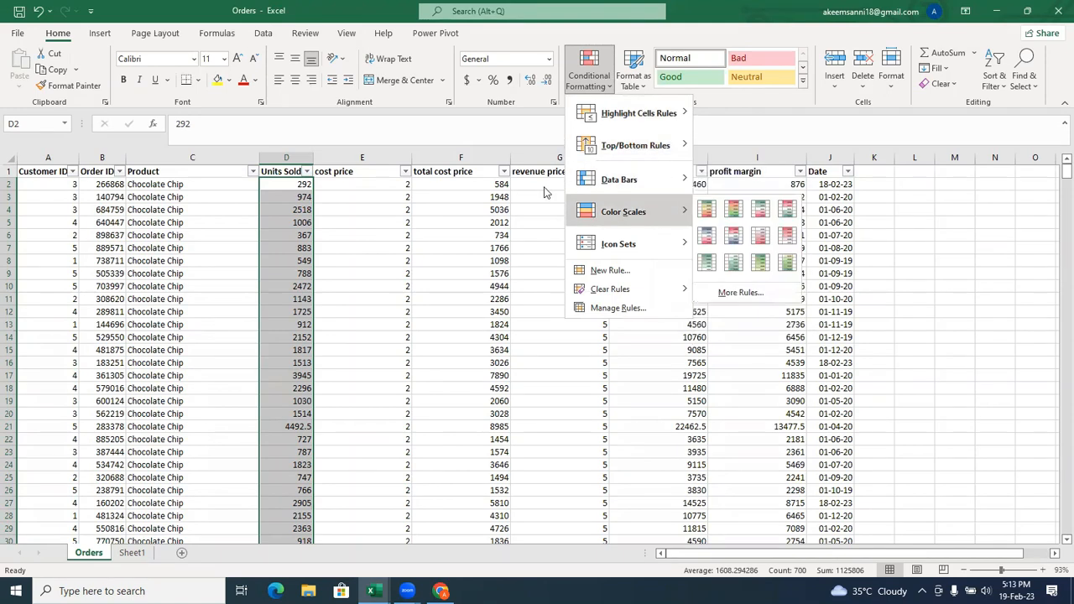
left_click(516, 192)
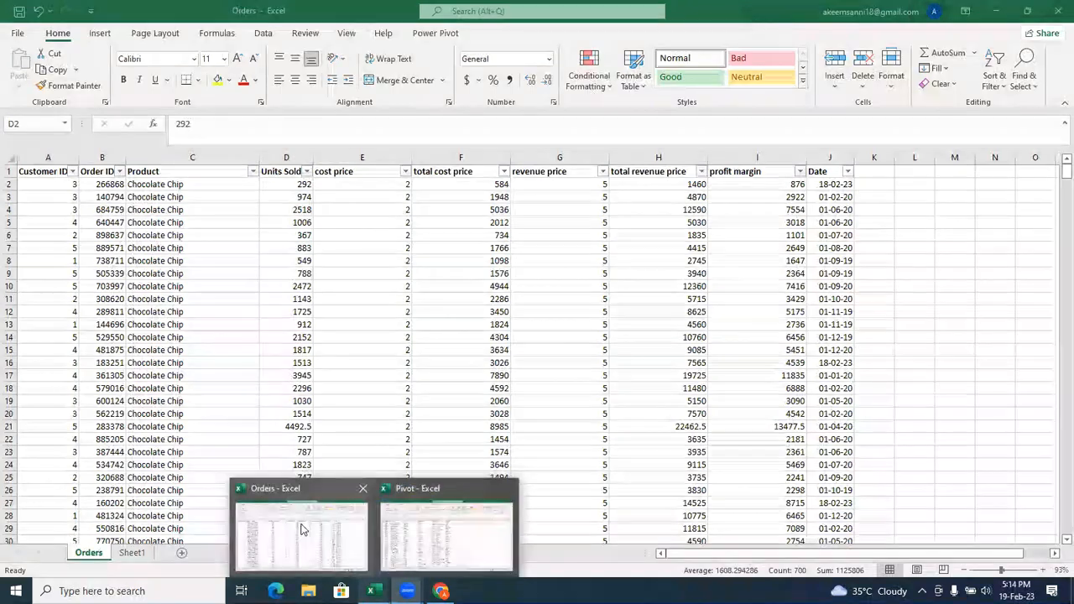
Return to the Pivot workbook's Customer sheet and clear the Full_Name column selection.
left_click(299, 526)
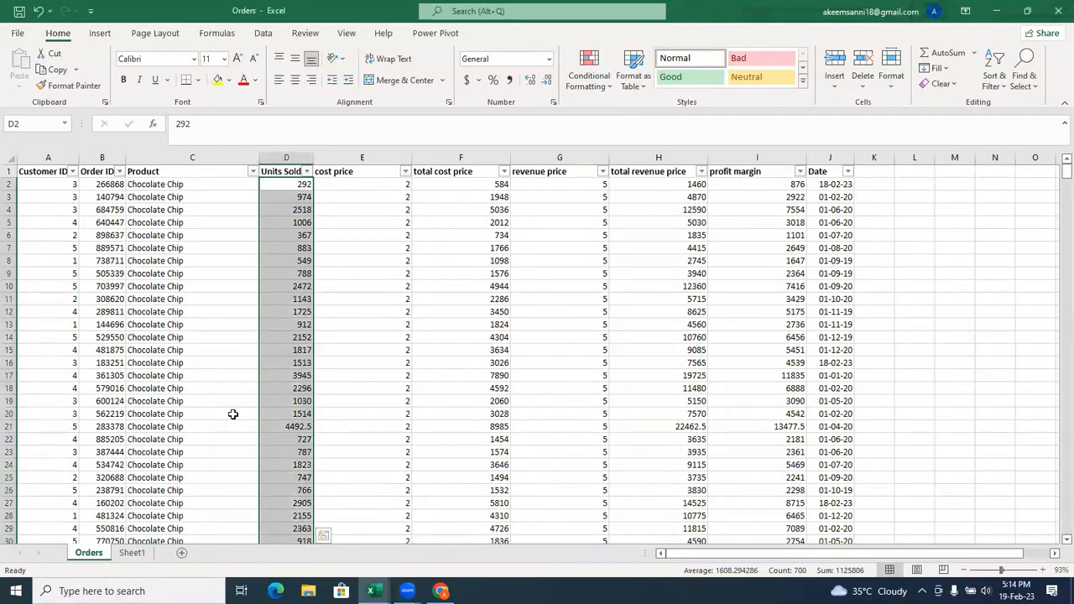
mouse_move(370, 591)
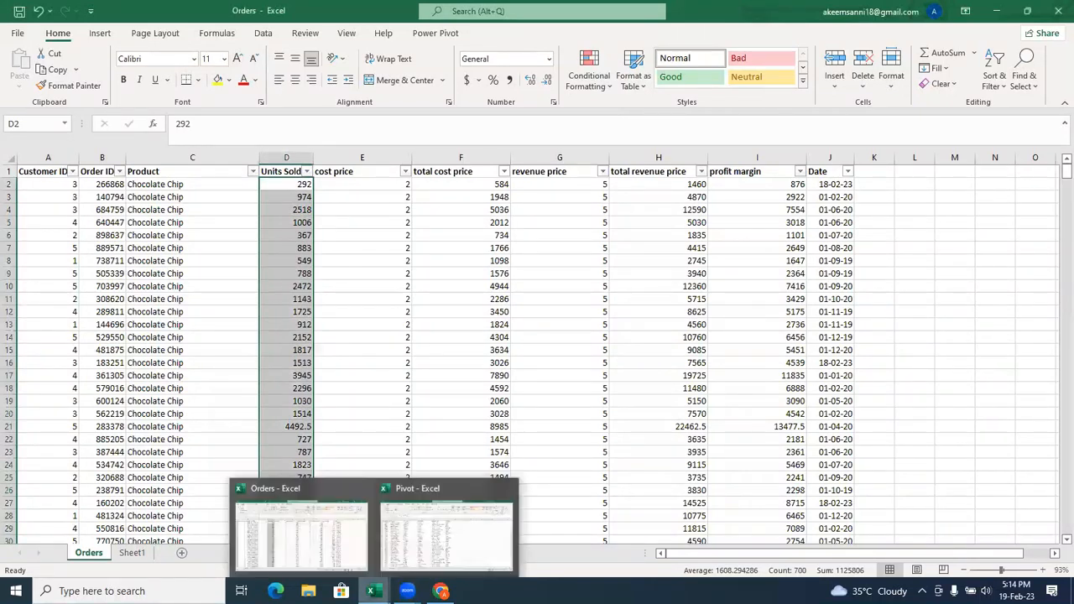
left_click(316, 544)
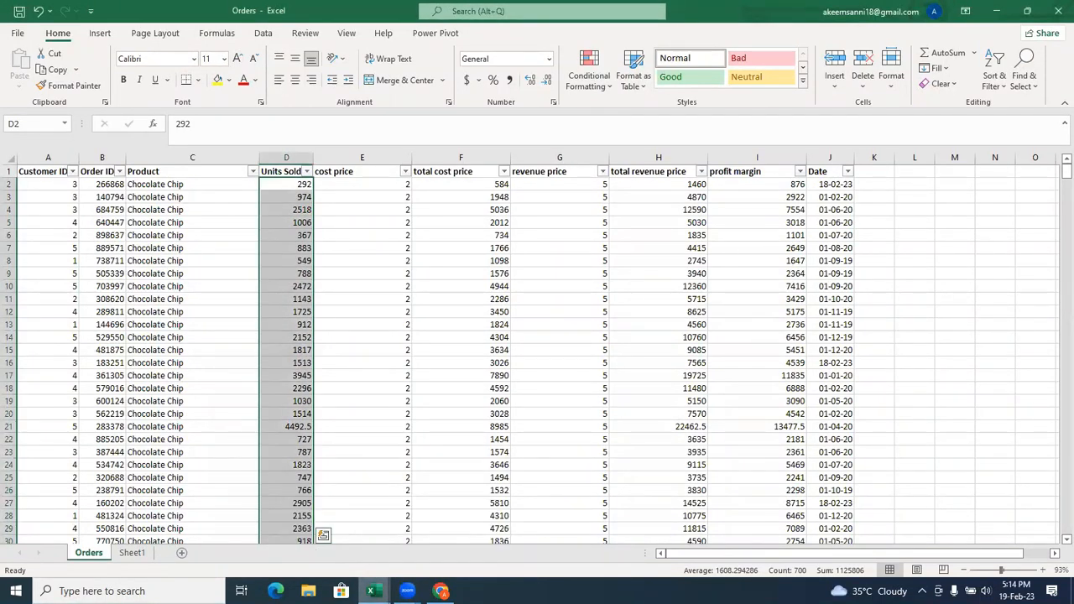
mouse_move(370, 591)
left_click(448, 503)
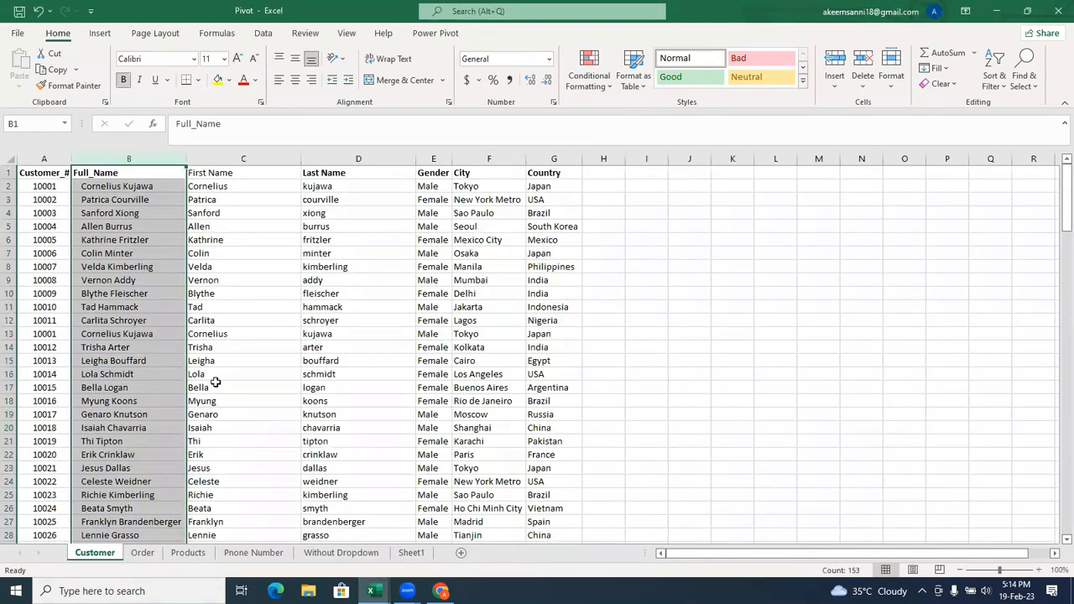
left_click(120, 326)
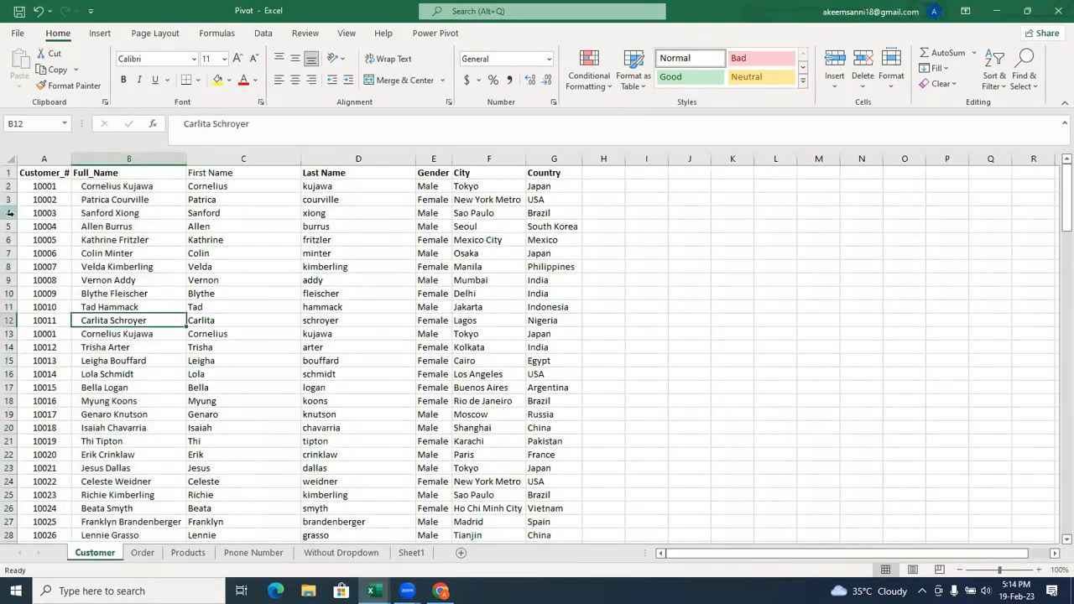
Copy the whole customer record in row 4 and paste it over row 12 of the Customer sheet.
left_click(10, 213)
right_click(11, 213)
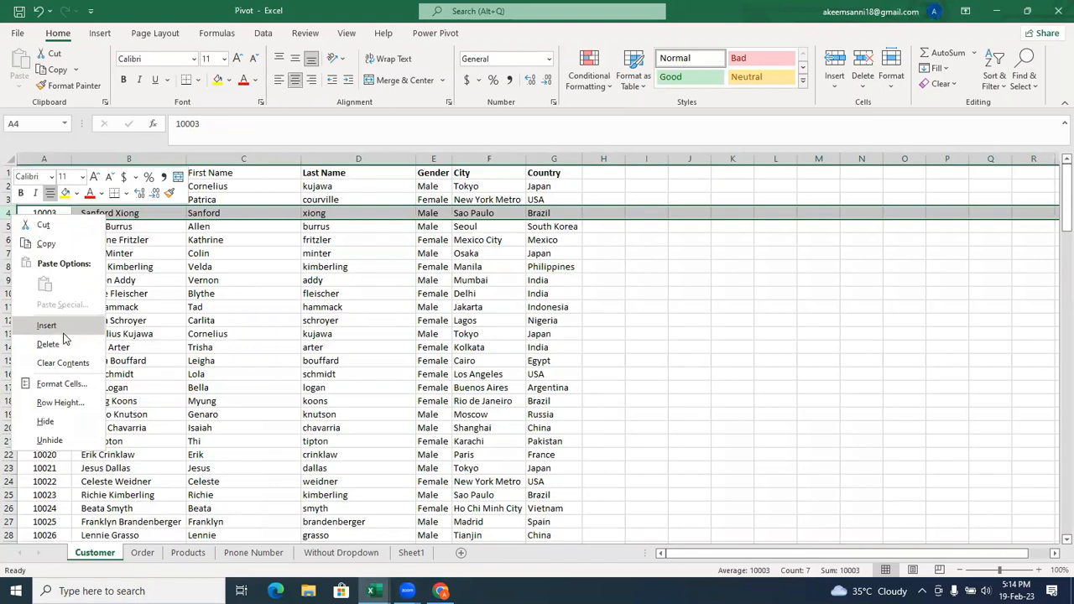
left_click(46, 244)
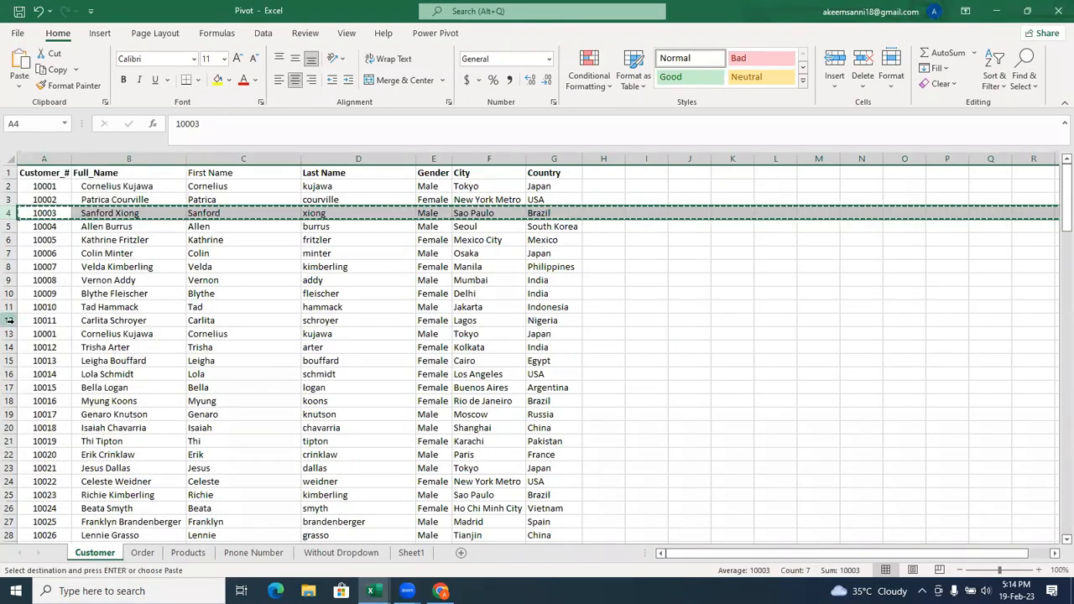
right_click(10, 319)
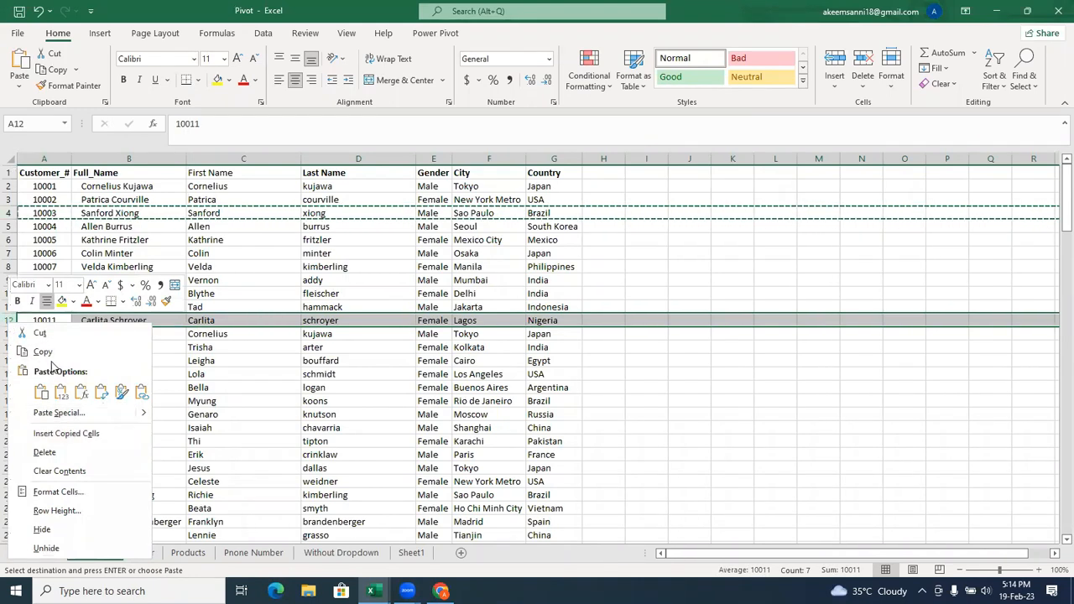
left_click(38, 391)
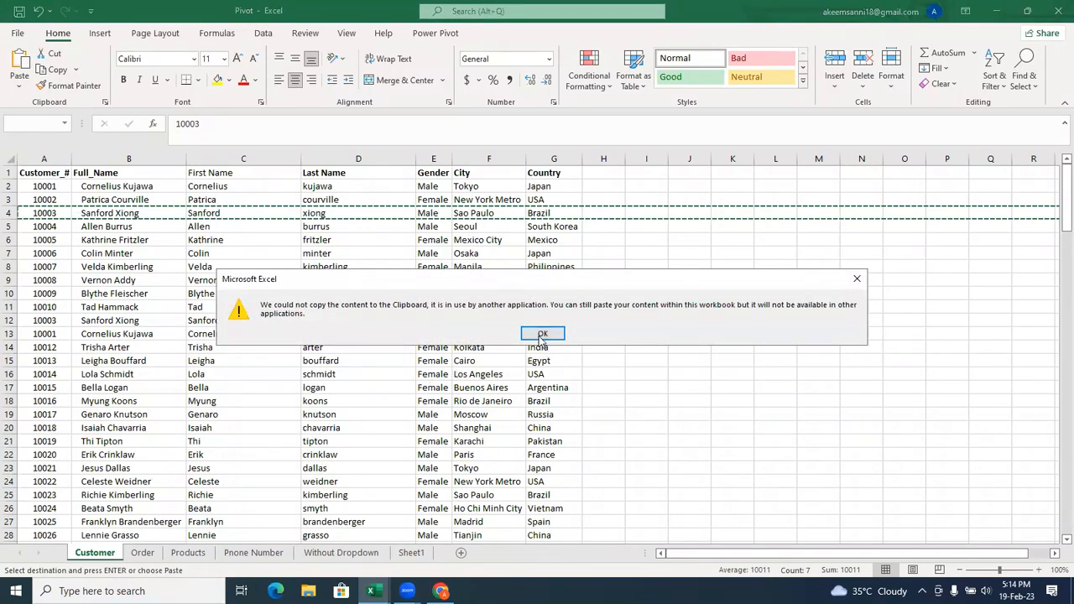
left_click(541, 334)
left_click(424, 311)
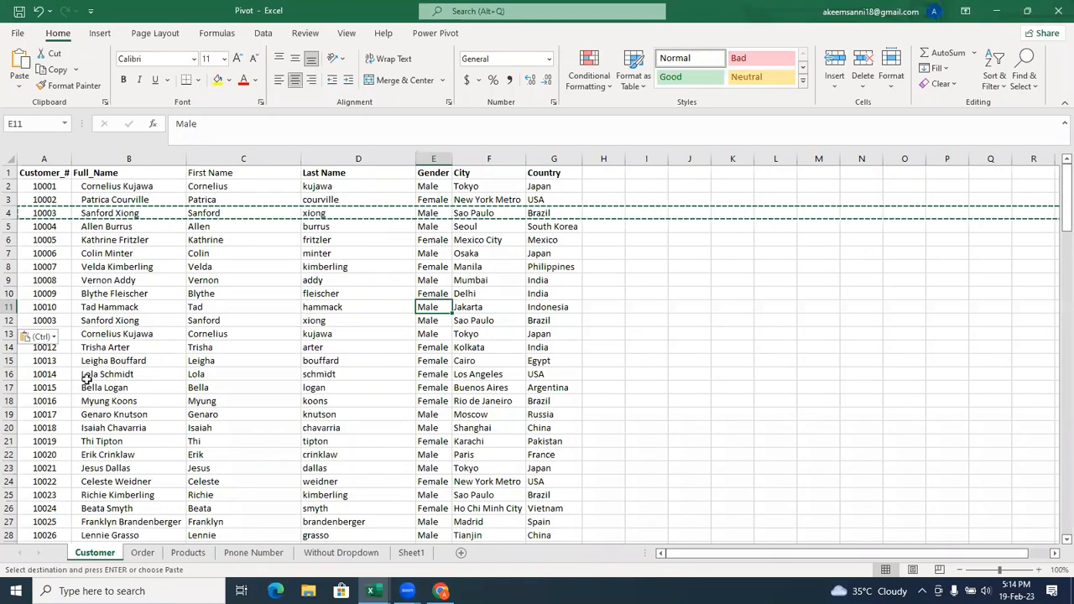
Copy the whole customer record in row 8 and insert the copy as a new row at row 19 of the Customer sheet.
left_click(26, 267)
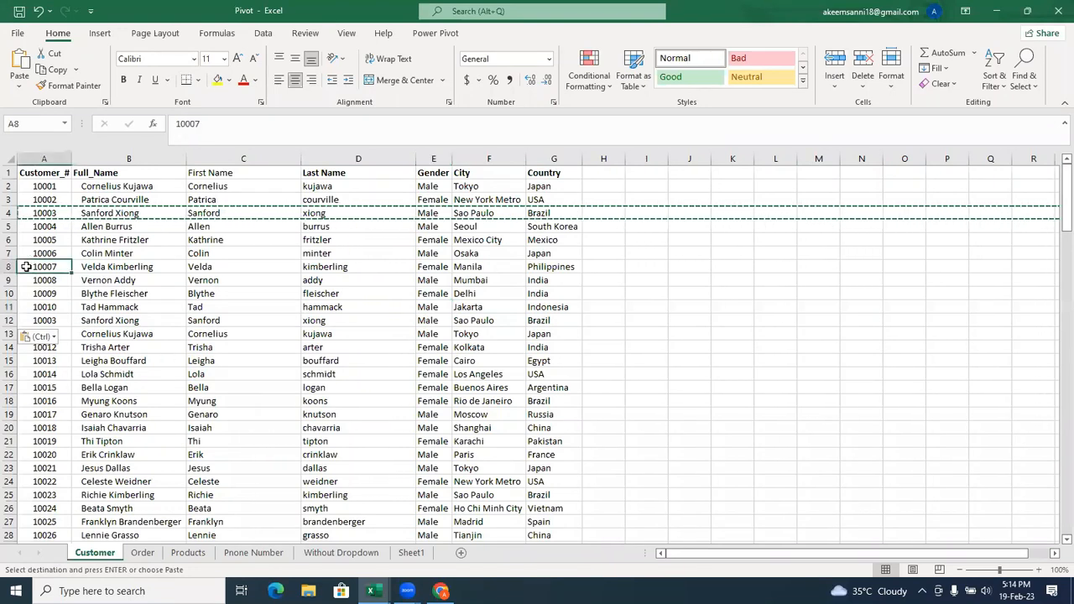
left_click(7, 267)
right_click(8, 267)
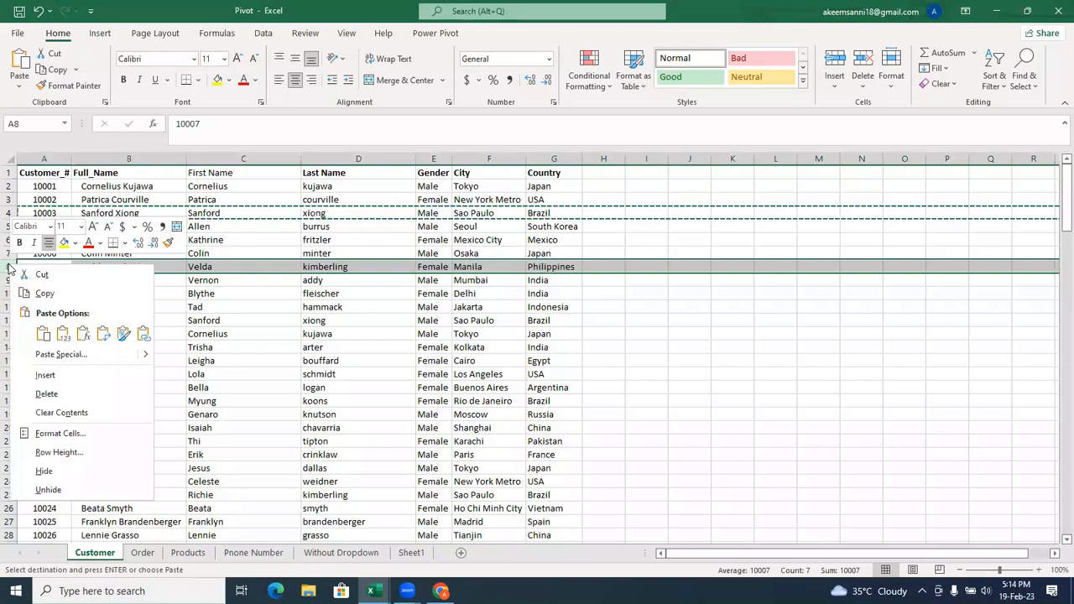
left_click(82, 294)
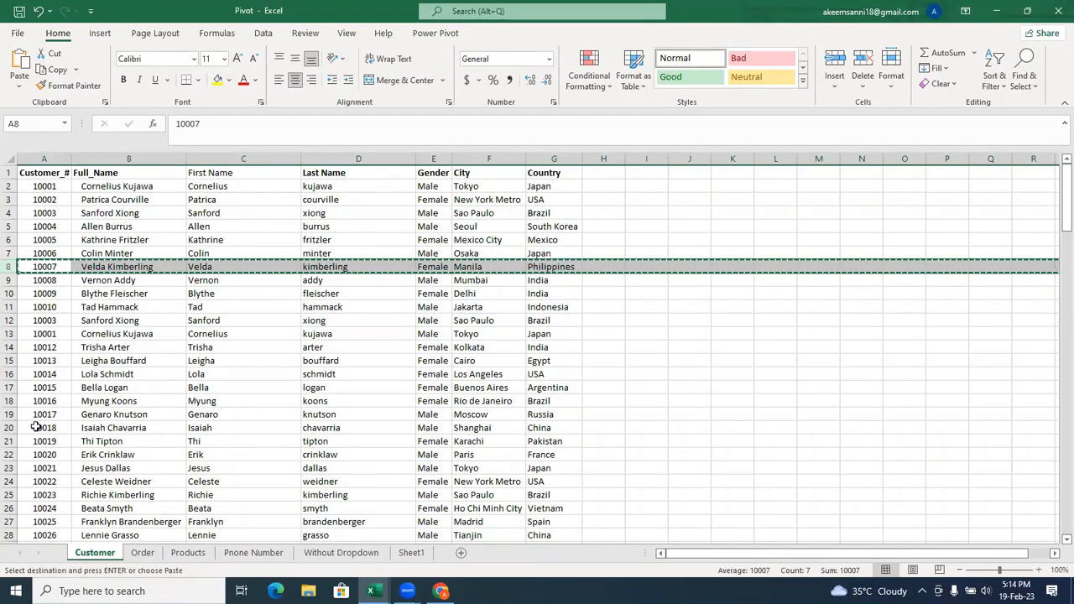
left_click(9, 414)
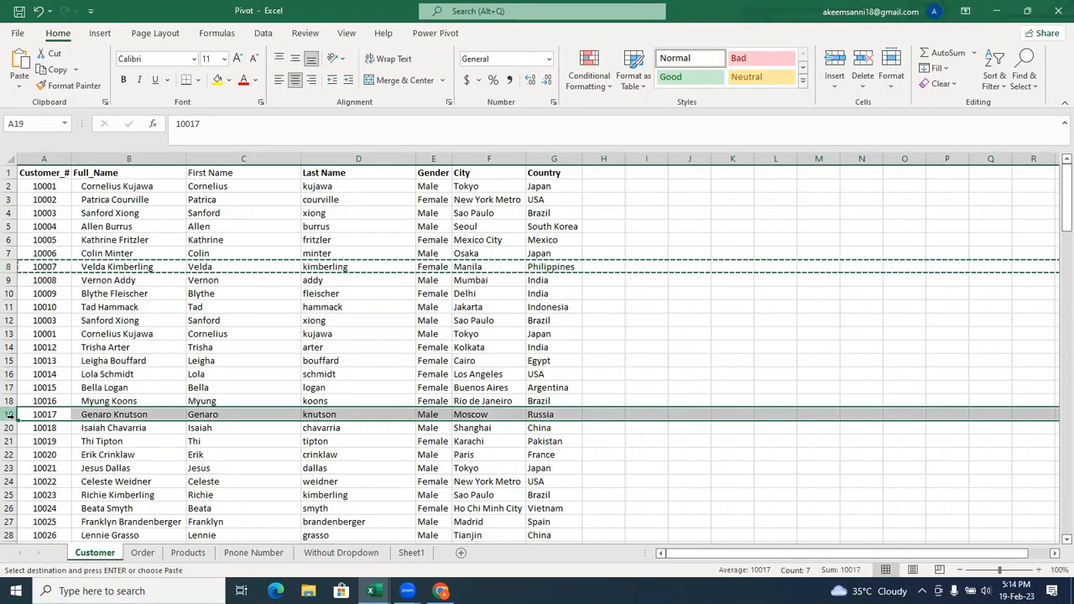
right_click(8, 415)
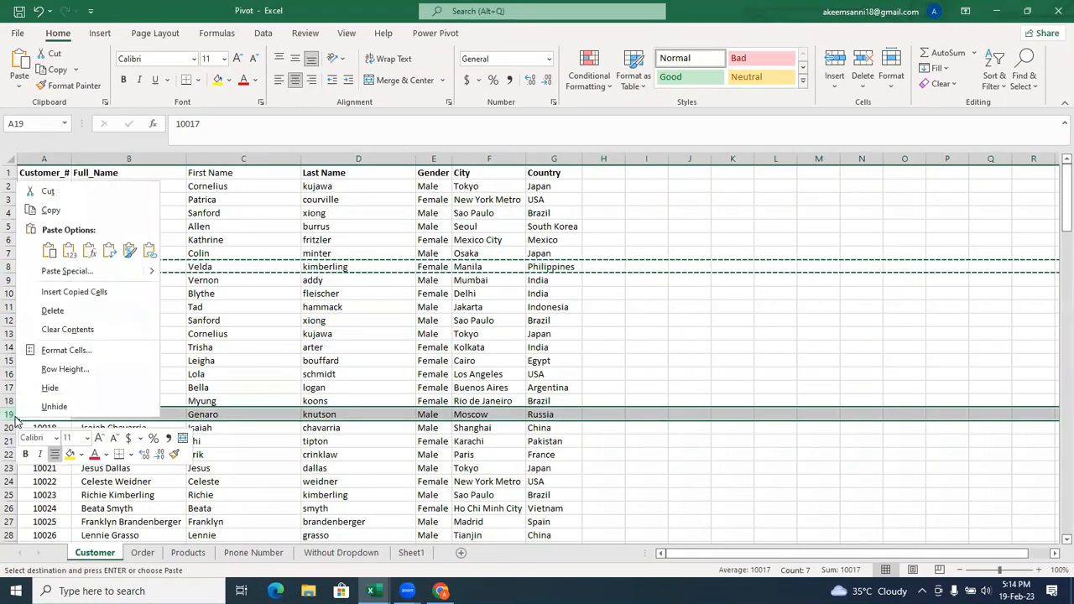
left_click(95, 295)
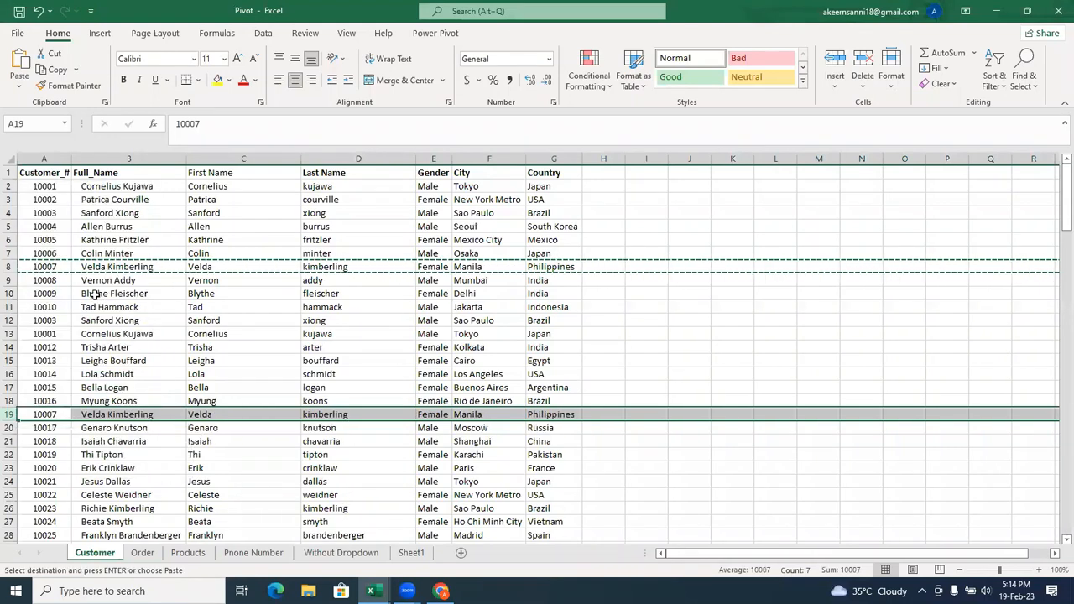
left_click(248, 351)
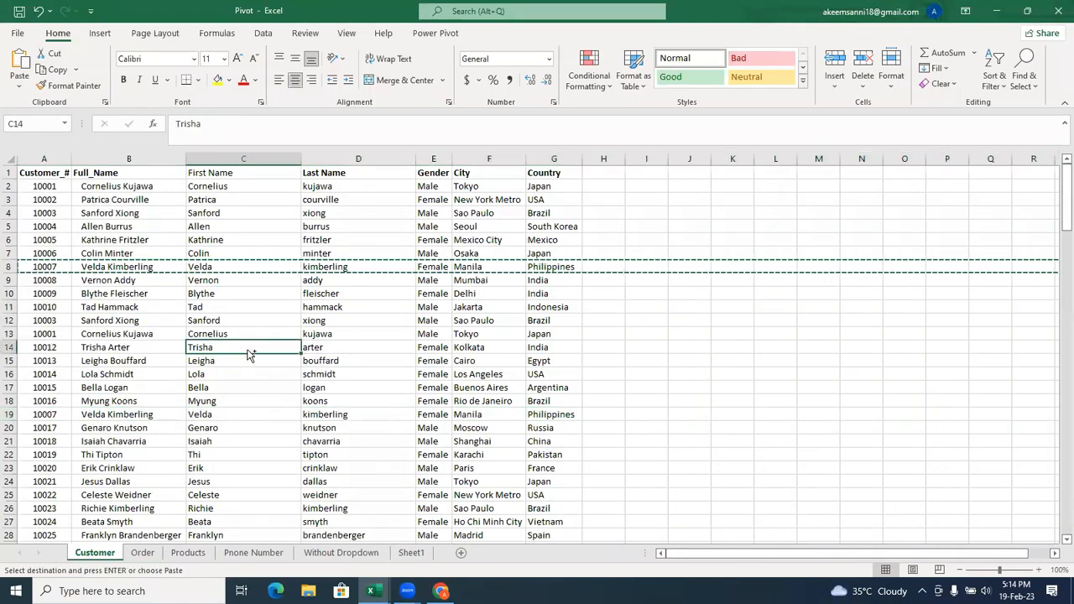
Undo the duplicate customer rows added at rows 19 and 13 and the record pasted over row 12.
key("ctrl+z")
key("ctrl+z")
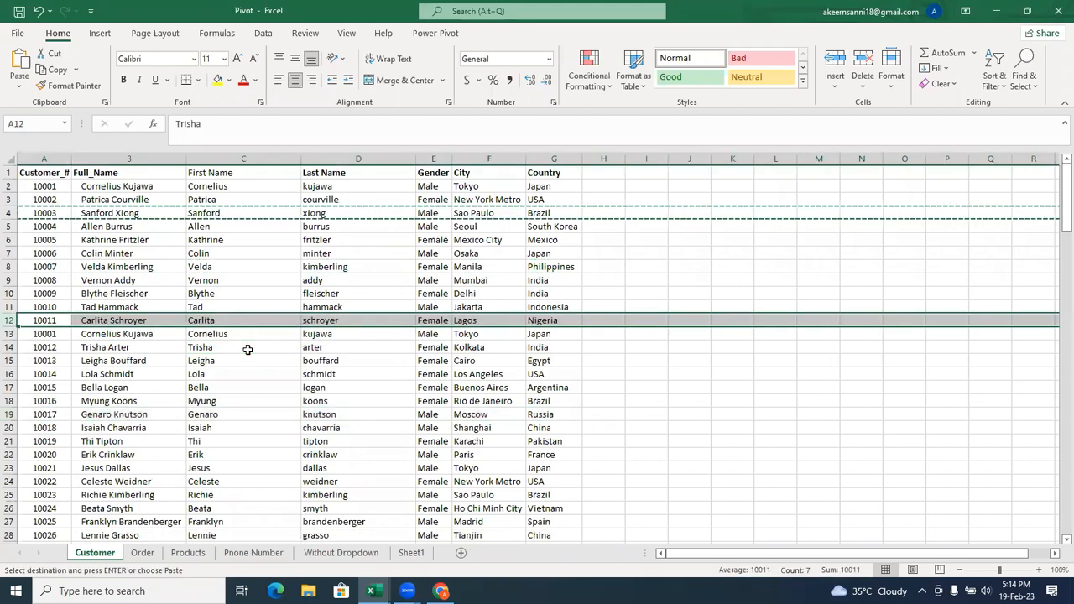
key("ctrl+z")
key("ctrl+z")
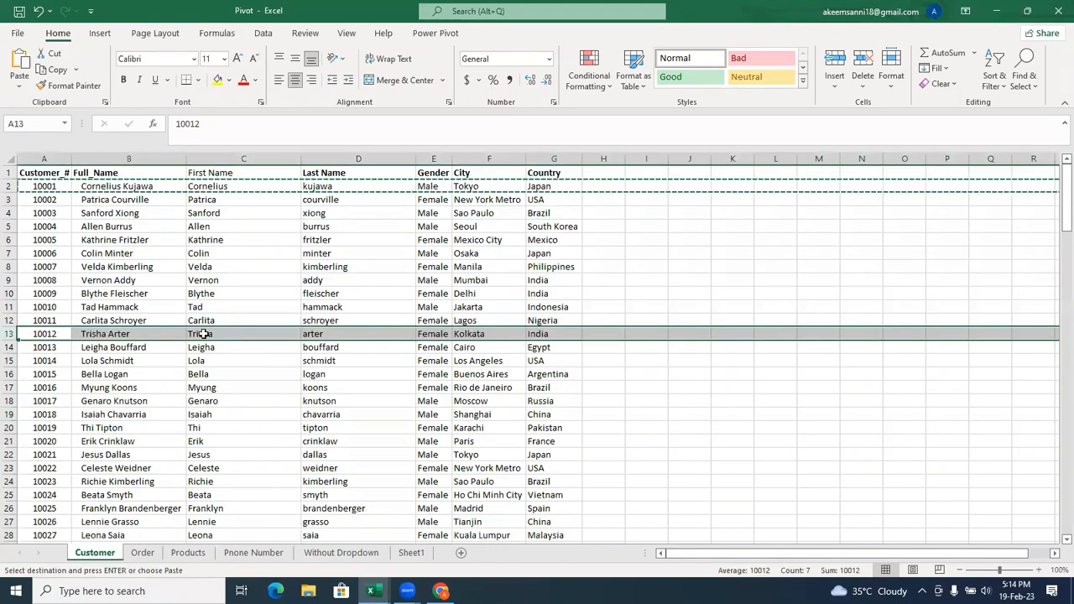
Copy the whole customer record in row 4 and insert the copy as a new row at row 15.
double_click(123, 279)
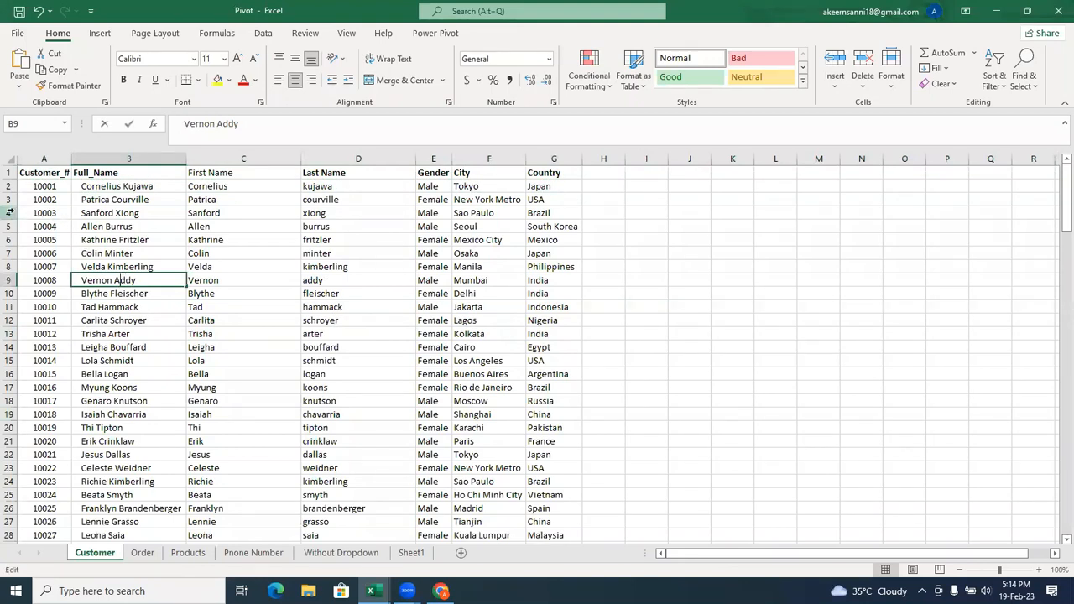
left_click(10, 212)
right_click(10, 212)
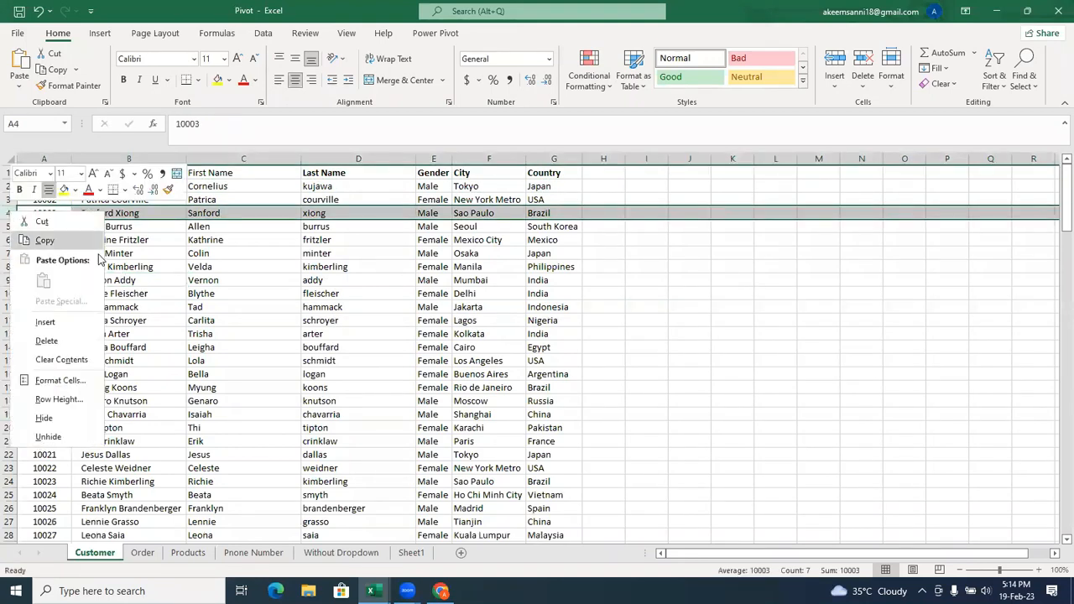
left_click(44, 240)
left_click(10, 360)
right_click(10, 360)
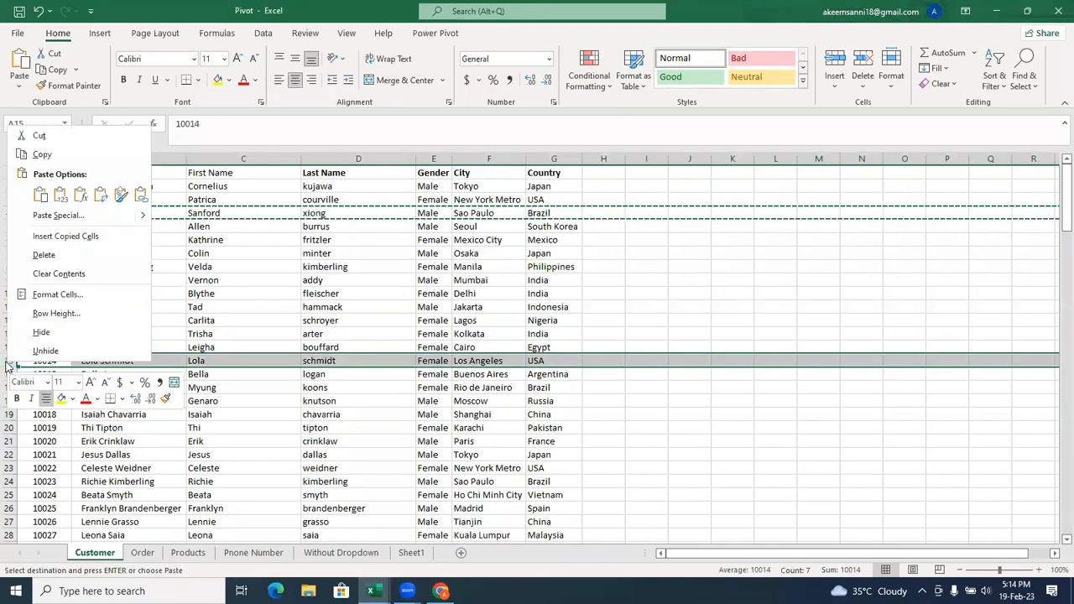
left_click(66, 237)
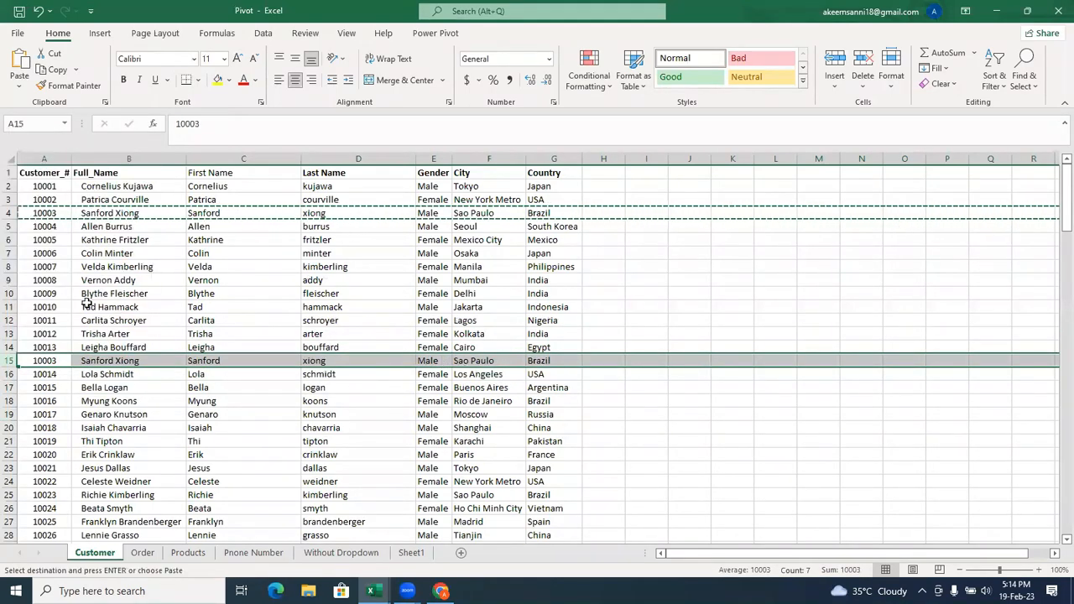
left_click(9, 443)
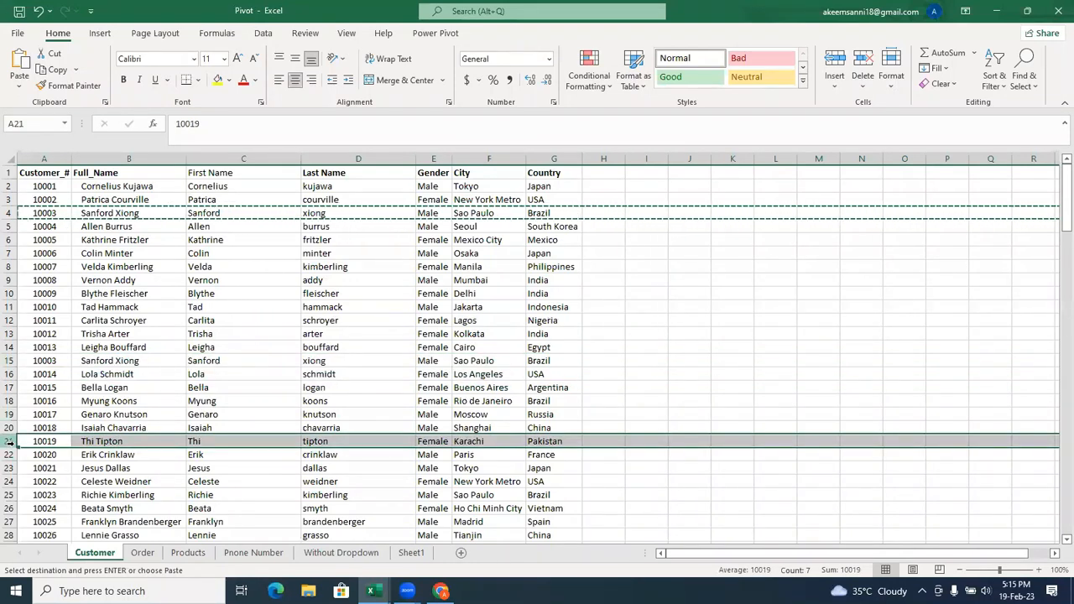
right_click(8, 443)
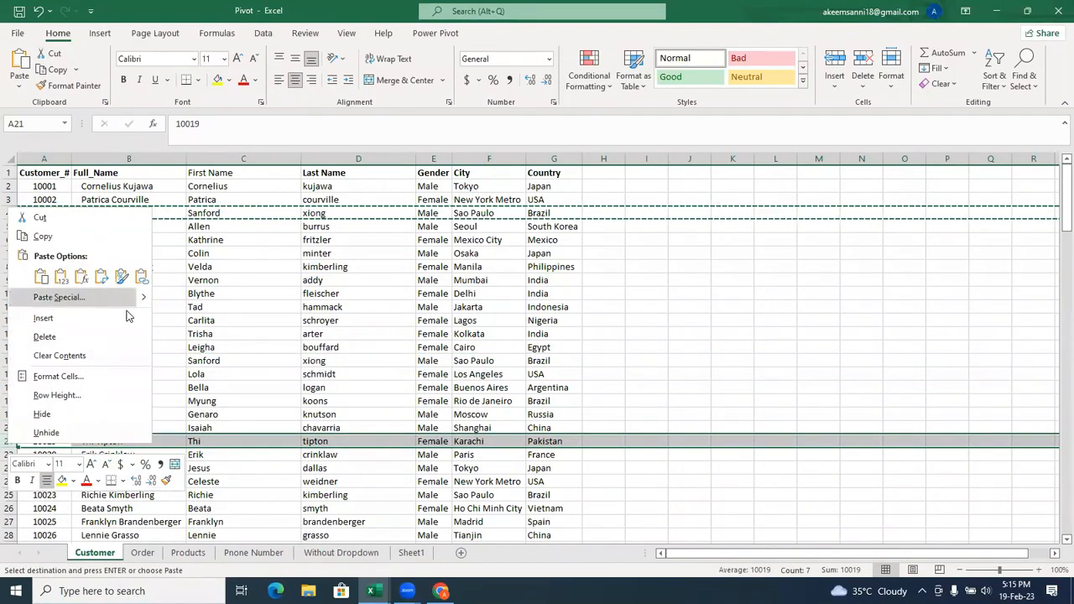
key("Escape")
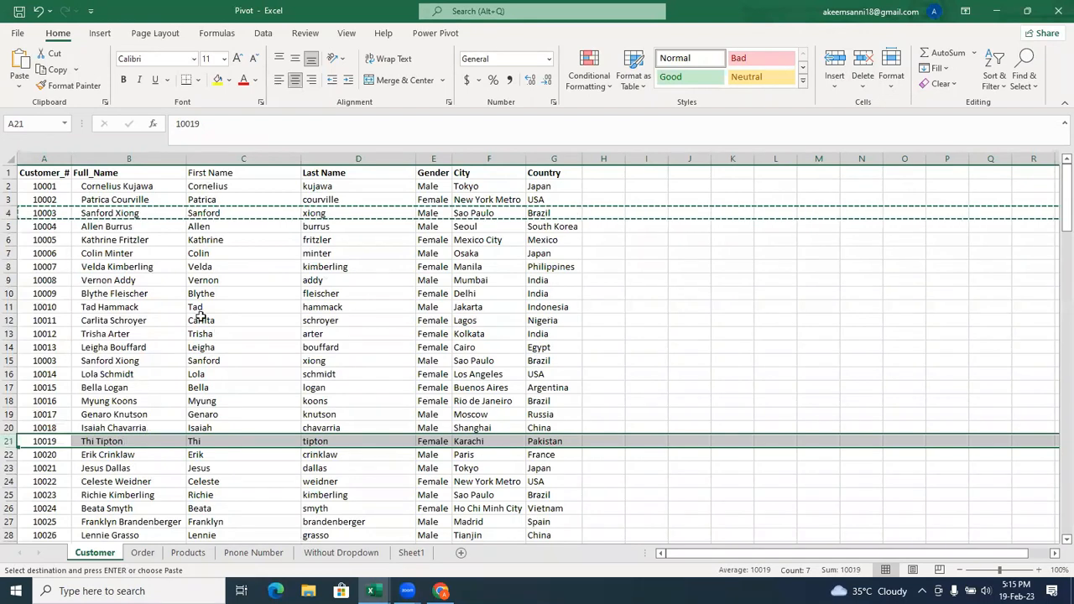
Copy the customer record in row 4 again, insert the copy as a new row at row 26, and clear the copy selection.
right_click(13, 213)
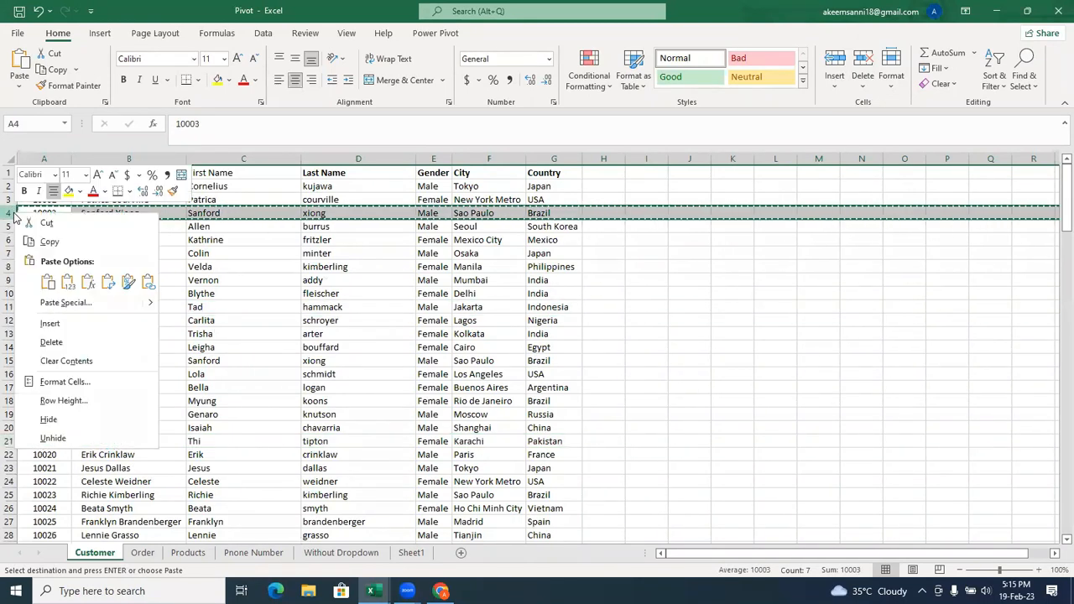
left_click(72, 245)
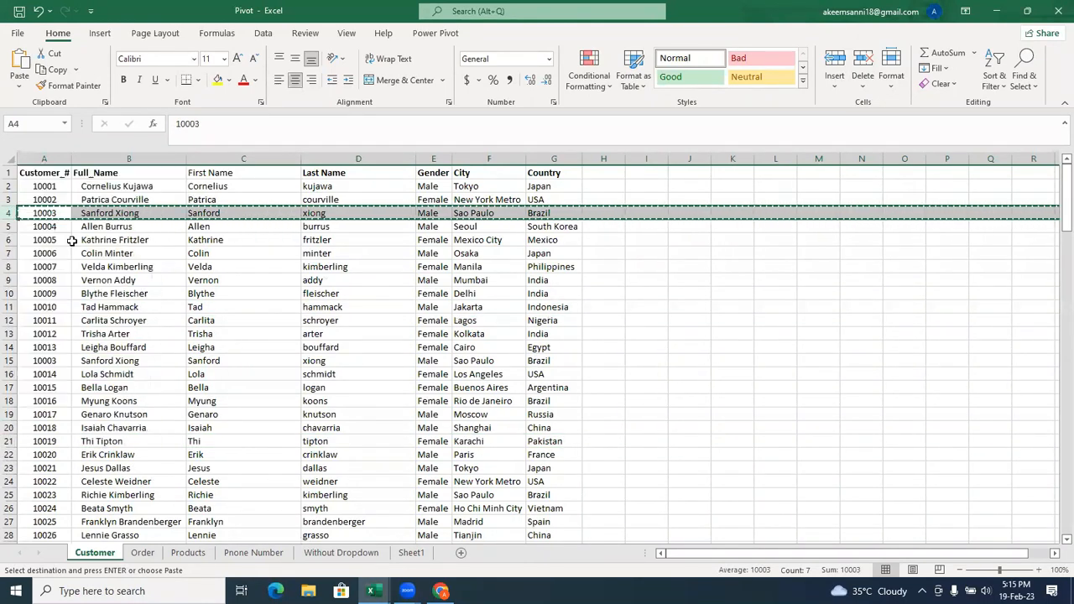
left_click(8, 508)
right_click(7, 508)
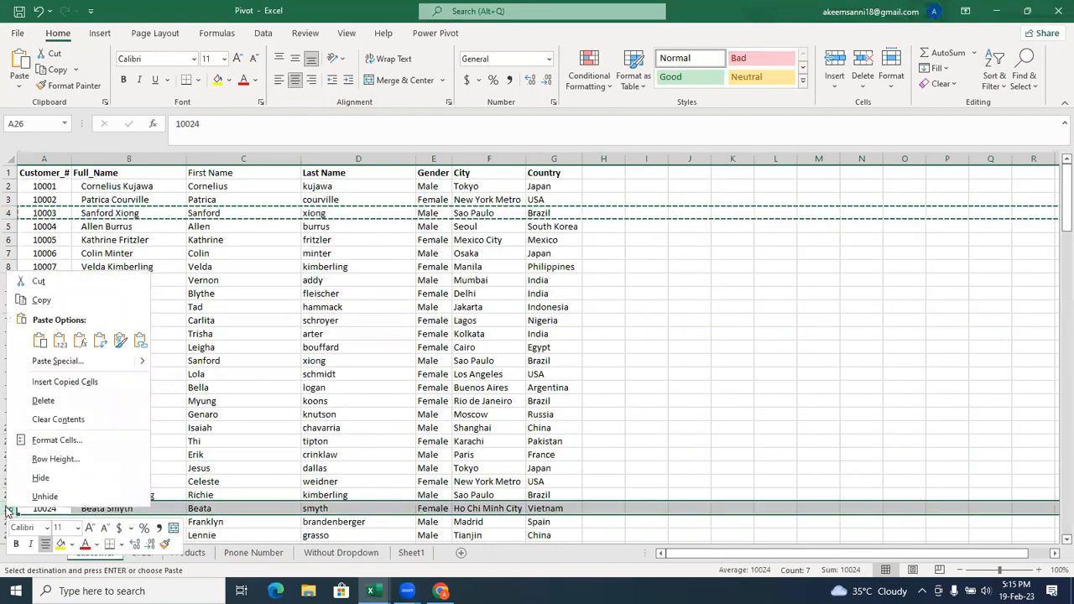
left_click(59, 382)
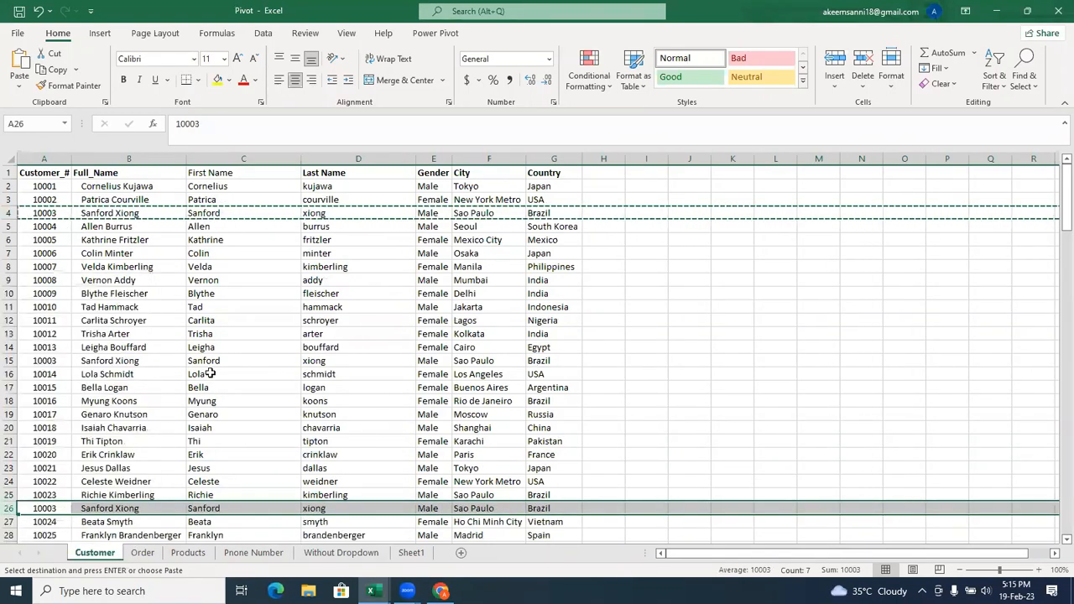
left_click(210, 373)
left_click(212, 347)
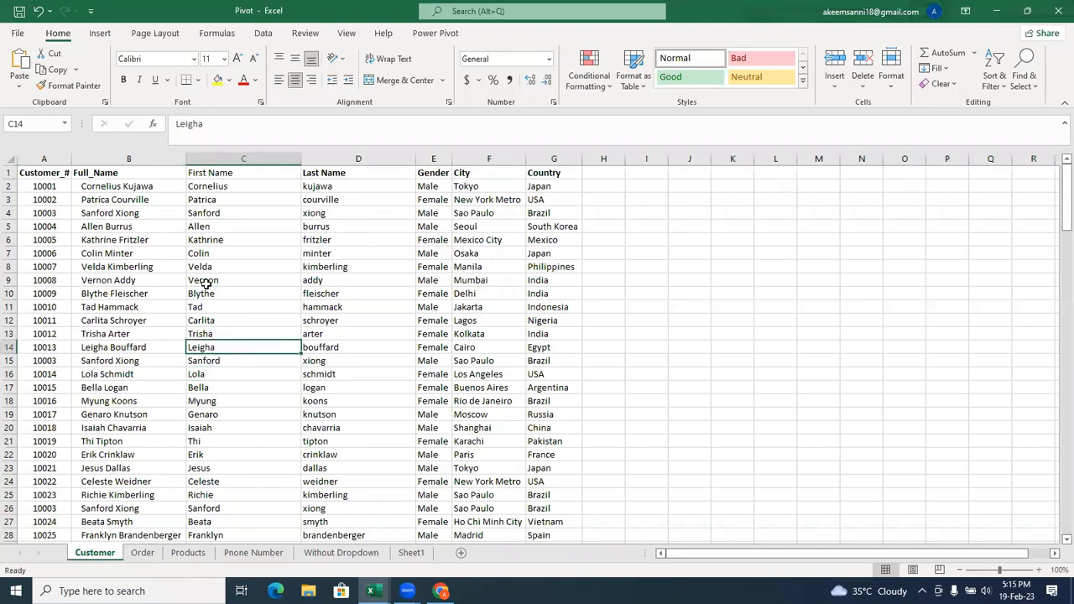
Remove duplicate rows from columns A to G of the Customer sheet, keeping all columns checked and My data has headers enabled.
left_click(44, 159)
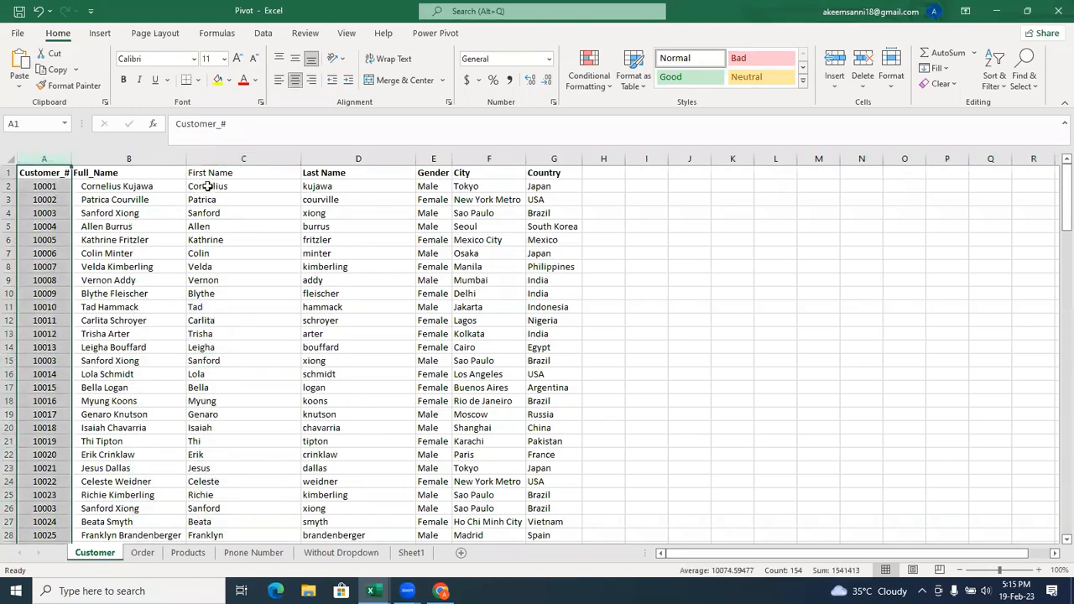
left_click(112, 158, "shift")
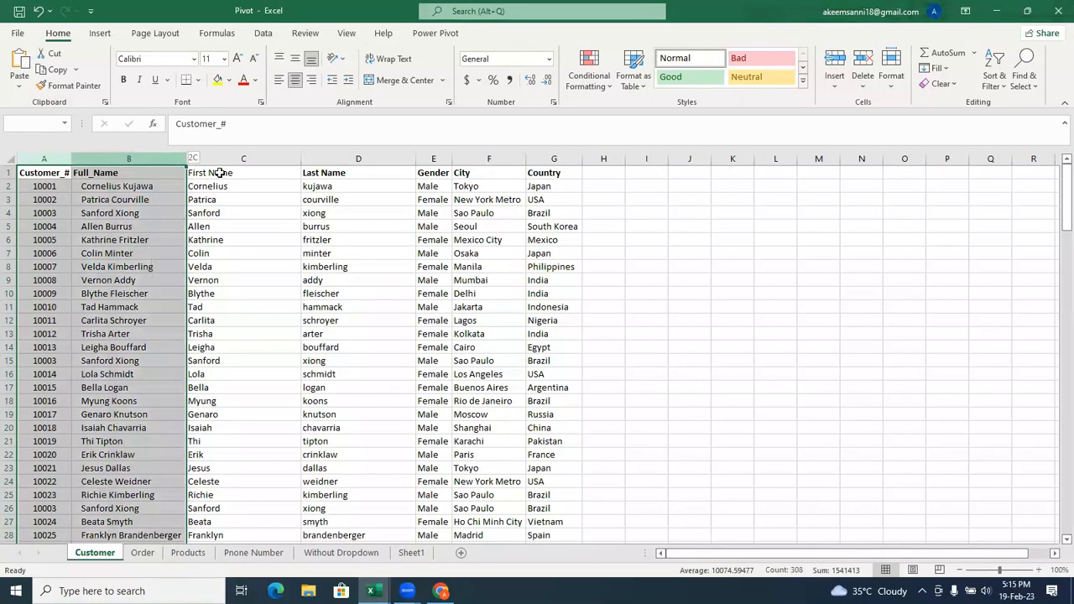
left_click(242, 159, "shift")
left_click_drag(413, 156, 545, 150)
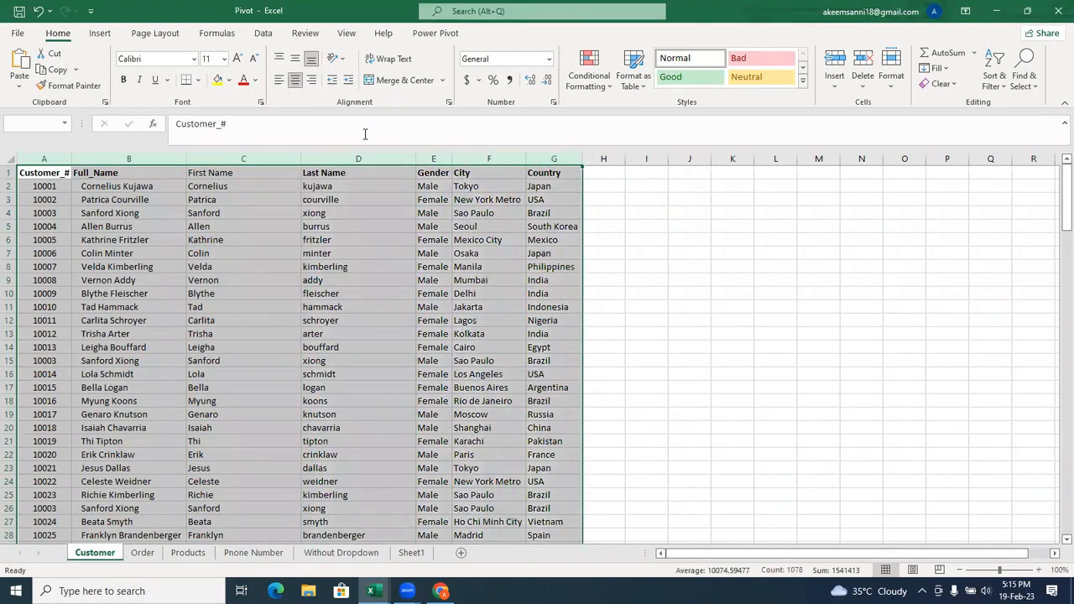
left_click(264, 33)
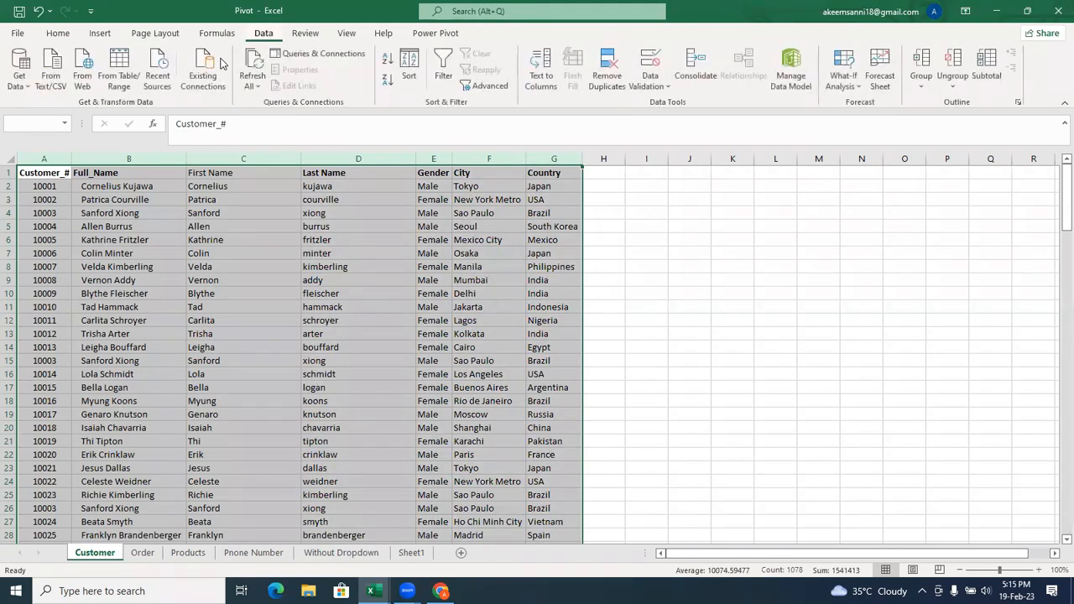
left_click(608, 88)
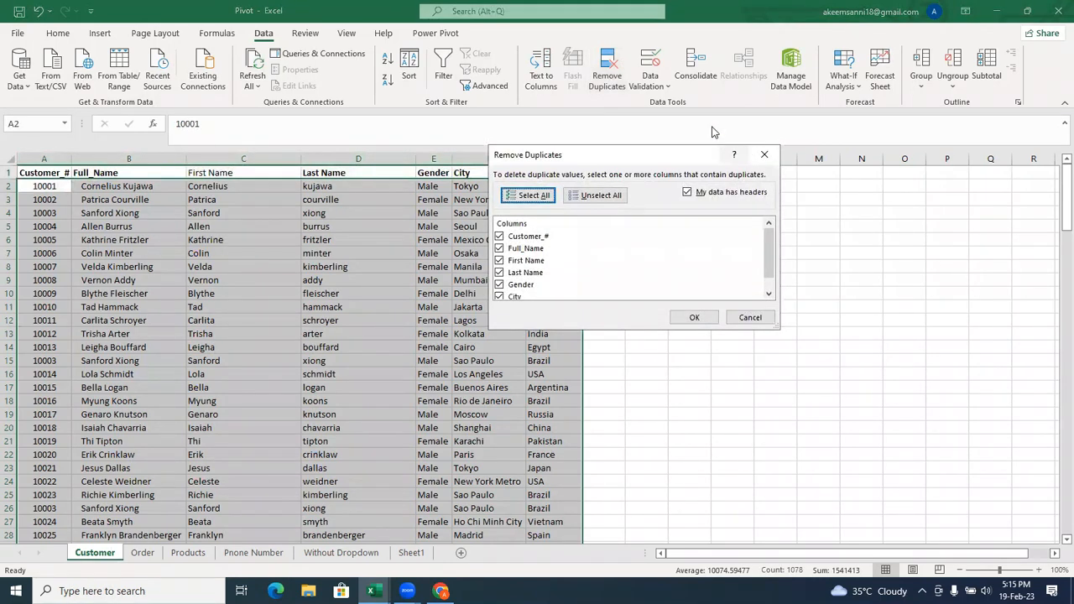
left_click_drag(663, 155, 735, 85)
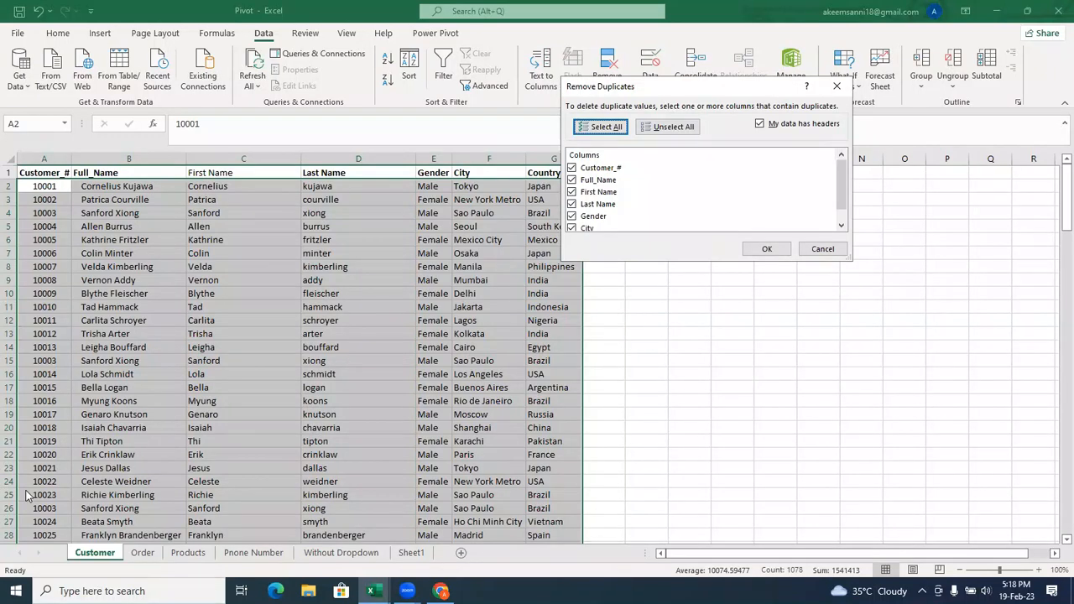
left_click(769, 253)
left_click(521, 361)
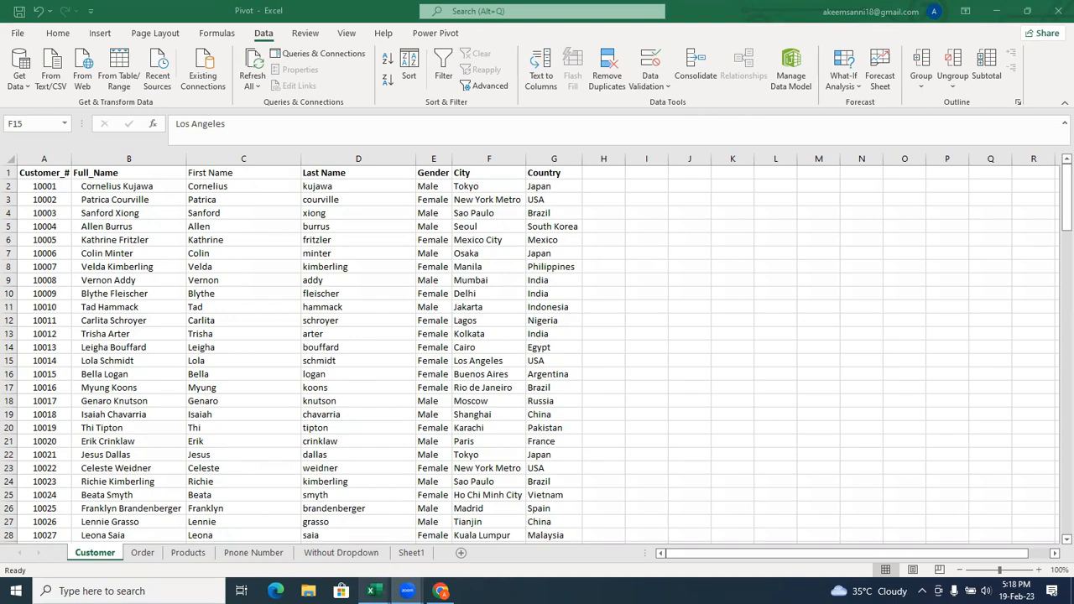
Switch from the Pivot workbook to the Orders workbook.
mouse_move(370, 590)
left_click(447, 550)
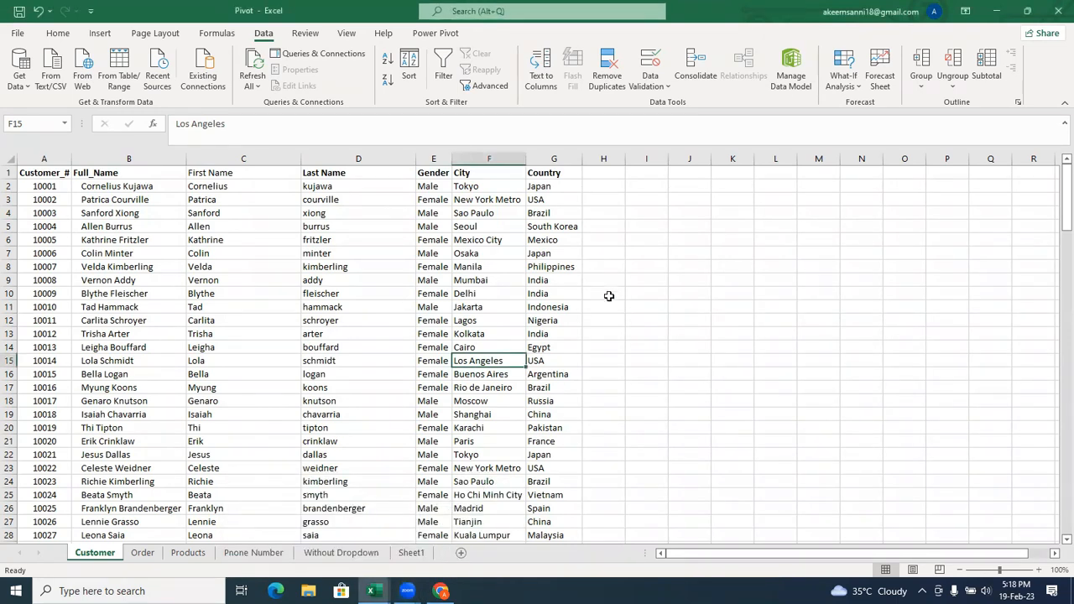
mouse_move(370, 591)
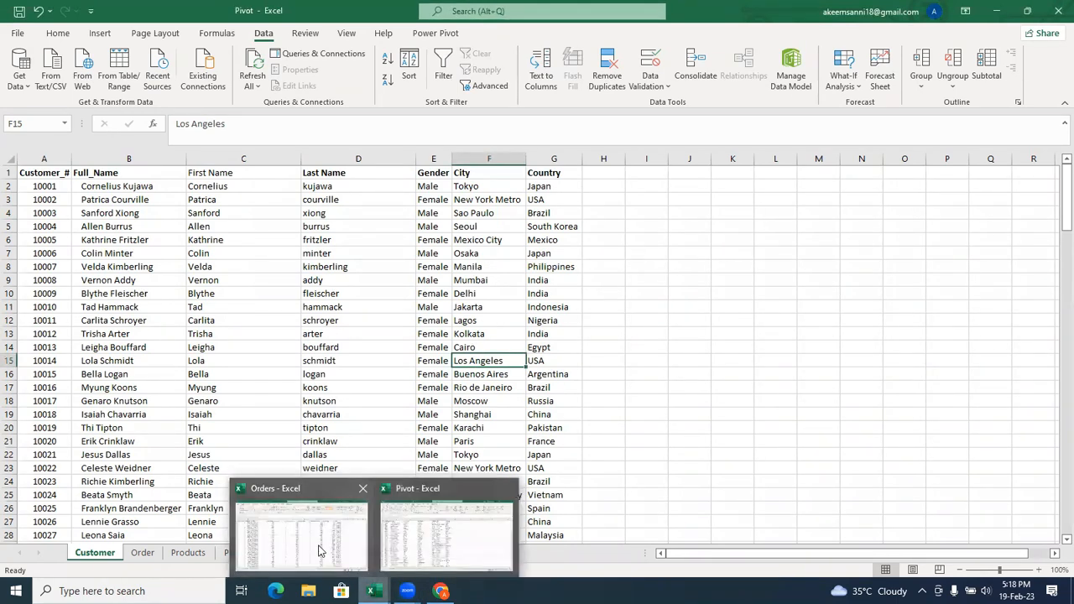
left_click(319, 550)
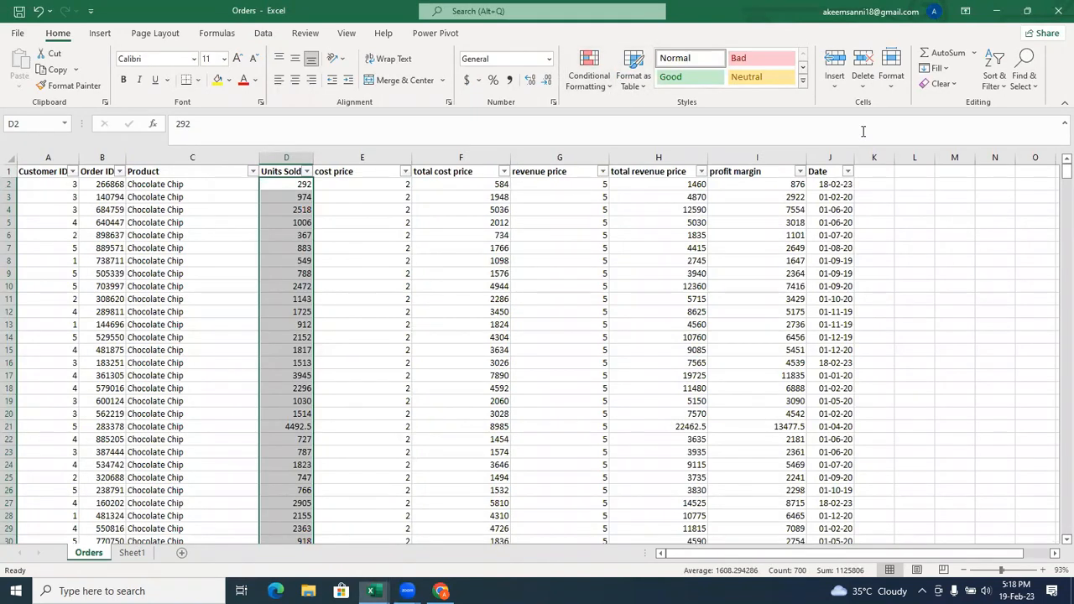
Preview an Above Average rule with Light Red Fill with Dark Red Text on the Units Sold values, and cancel it.
left_click(608, 90)
mouse_move(663, 146)
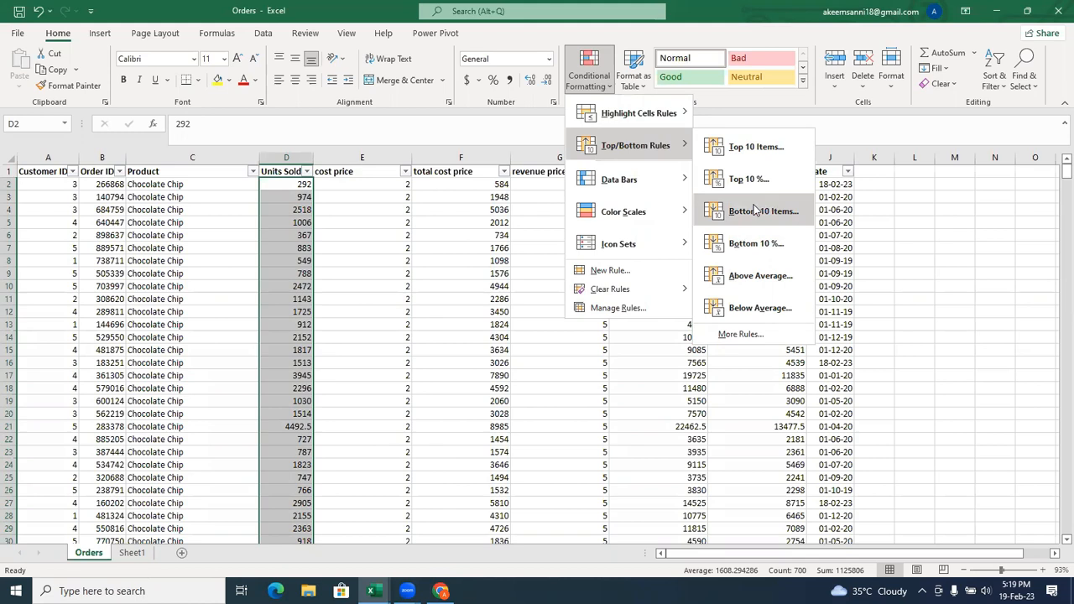
left_click(746, 279)
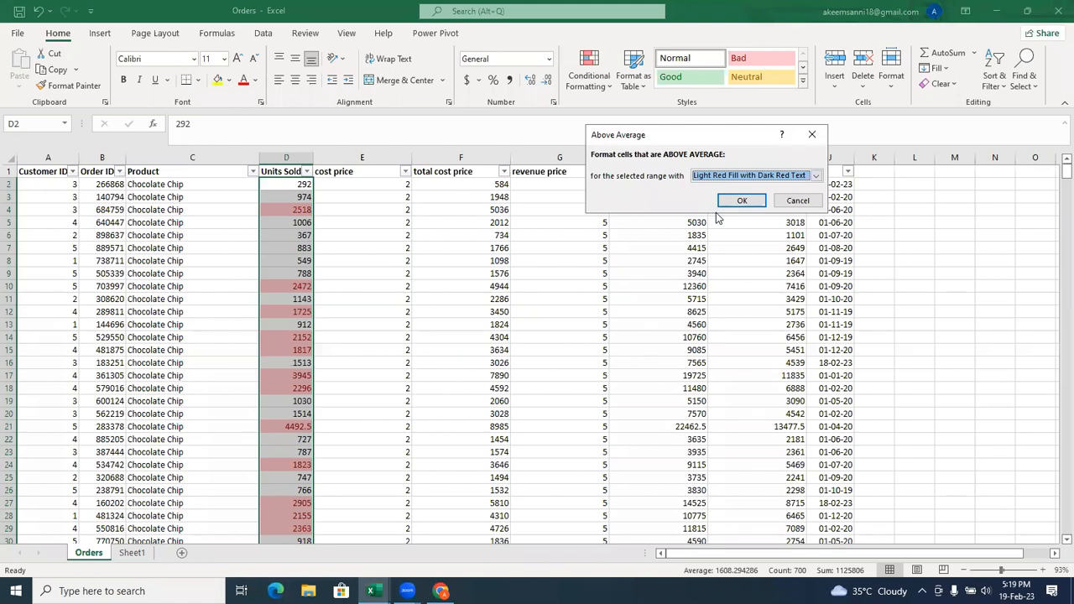
key("Return")
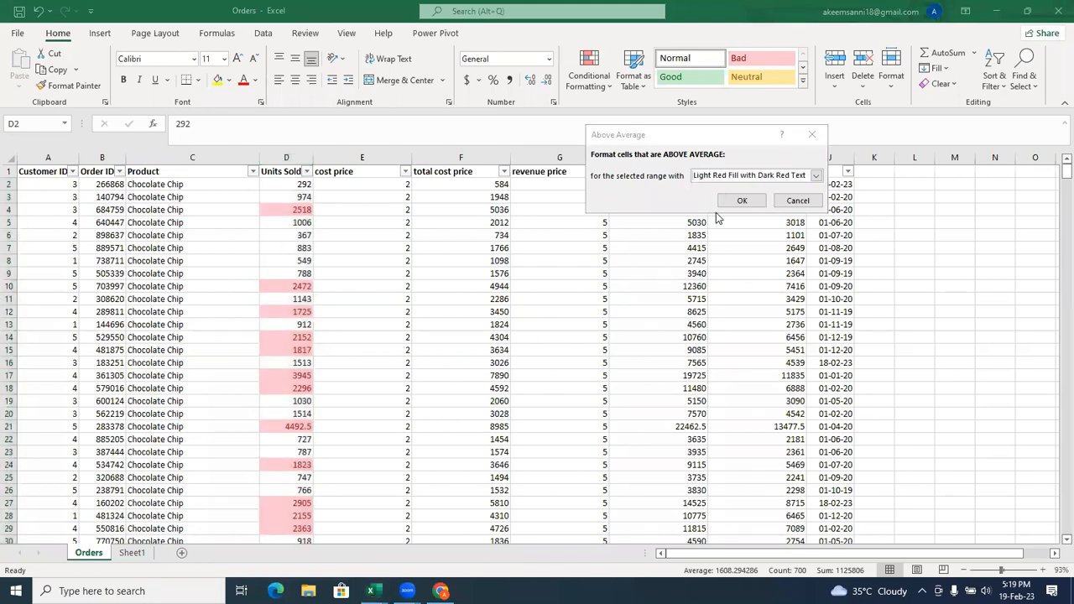
left_click(645, 137)
left_click(709, 134)
left_click_drag(678, 137, 617, 127)
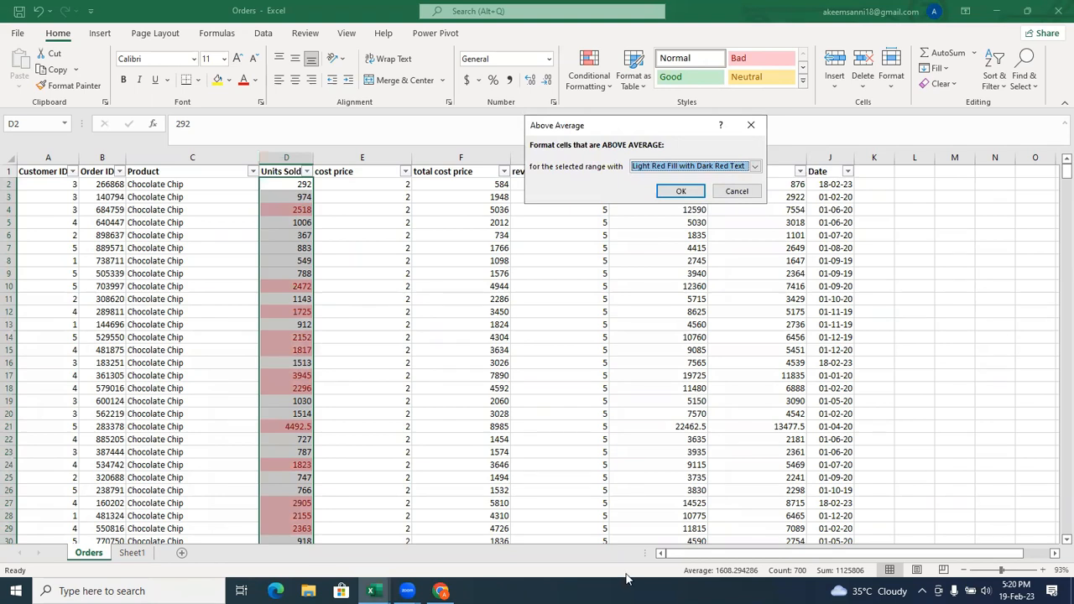
left_click(737, 192)
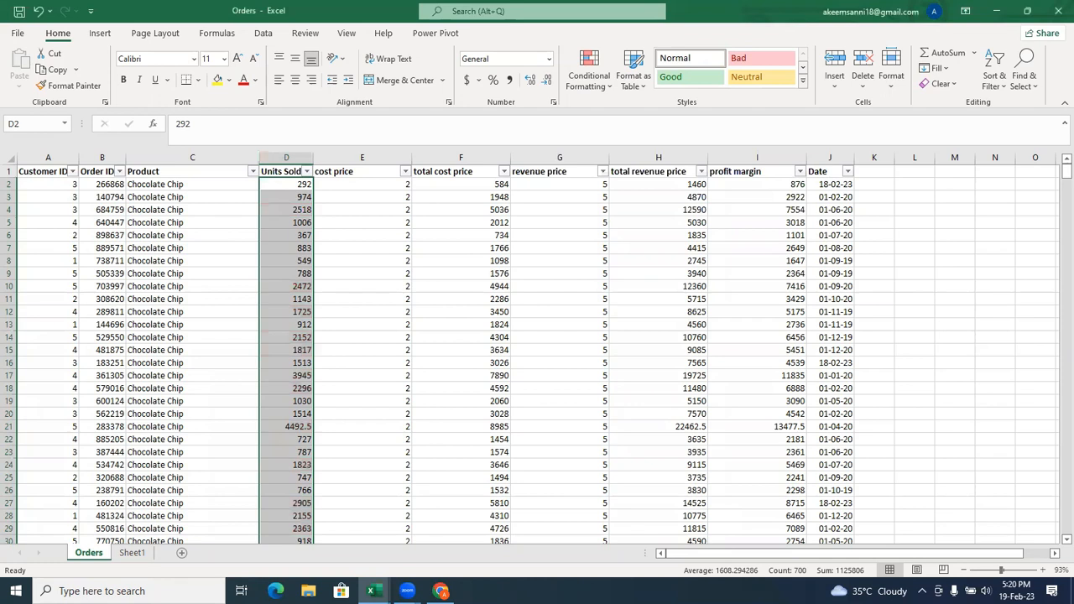
Add Numerical Count, Minimum and Maximum to the statistics shown on the status bar.
right_click(604, 574)
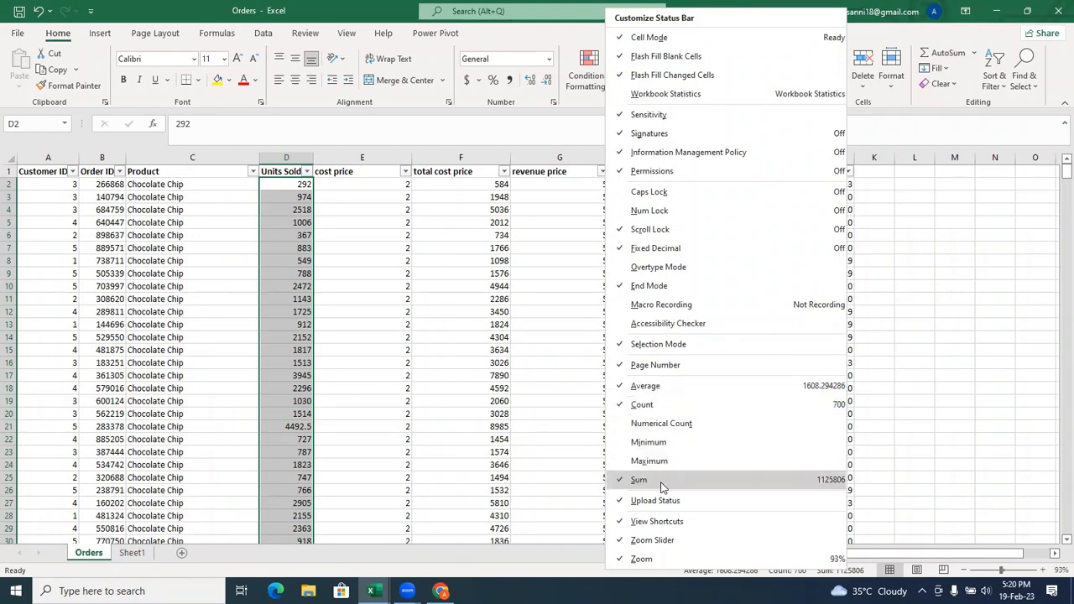
left_click(639, 424)
left_click(627, 442)
left_click(621, 463)
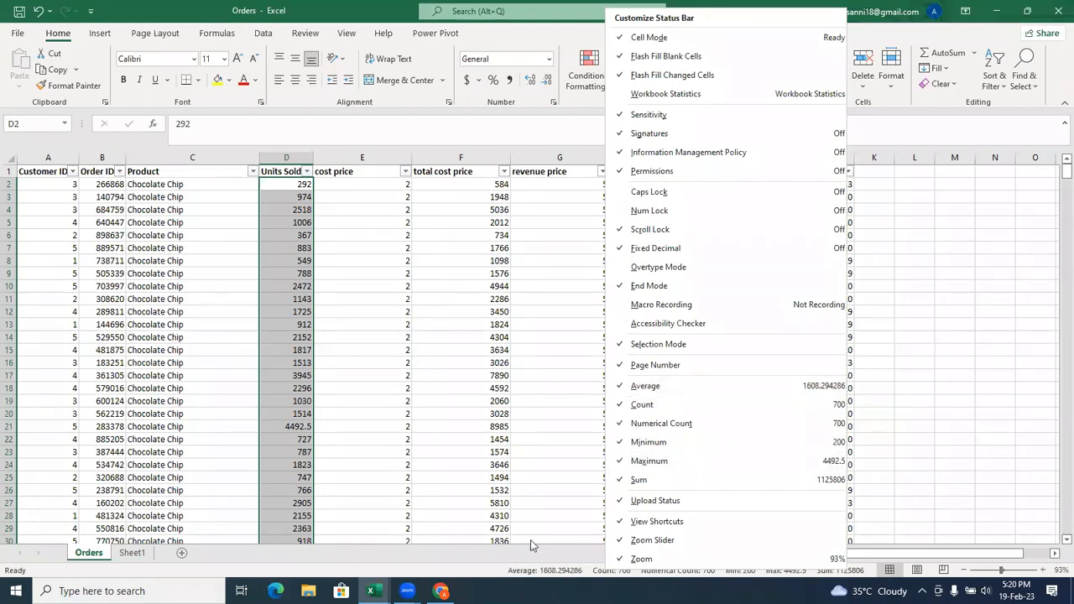
left_click(477, 534)
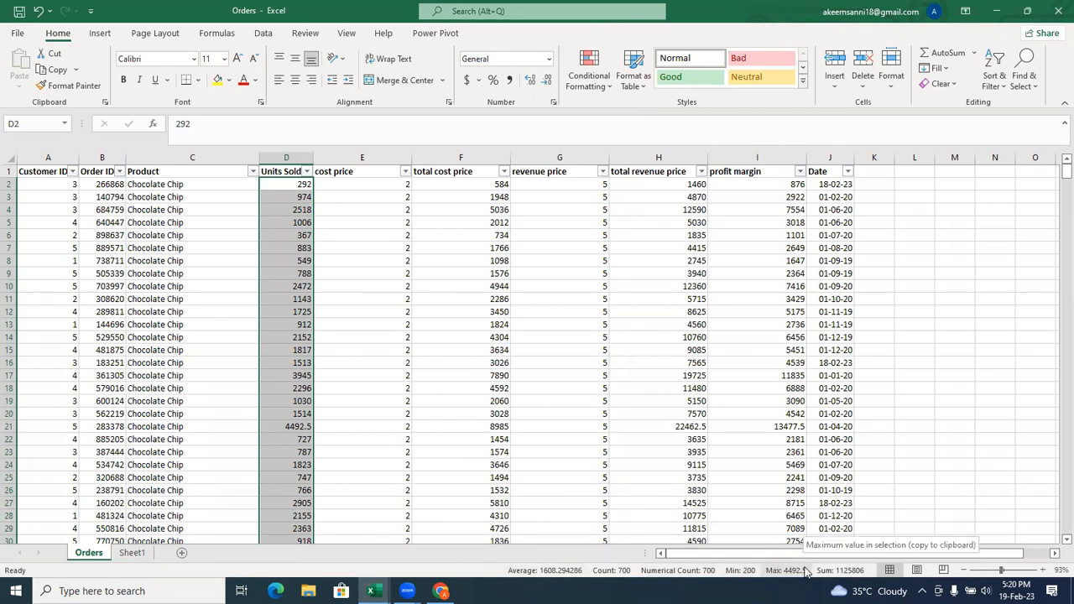
right_click(493, 576)
key("Escape")
left_click(589, 71)
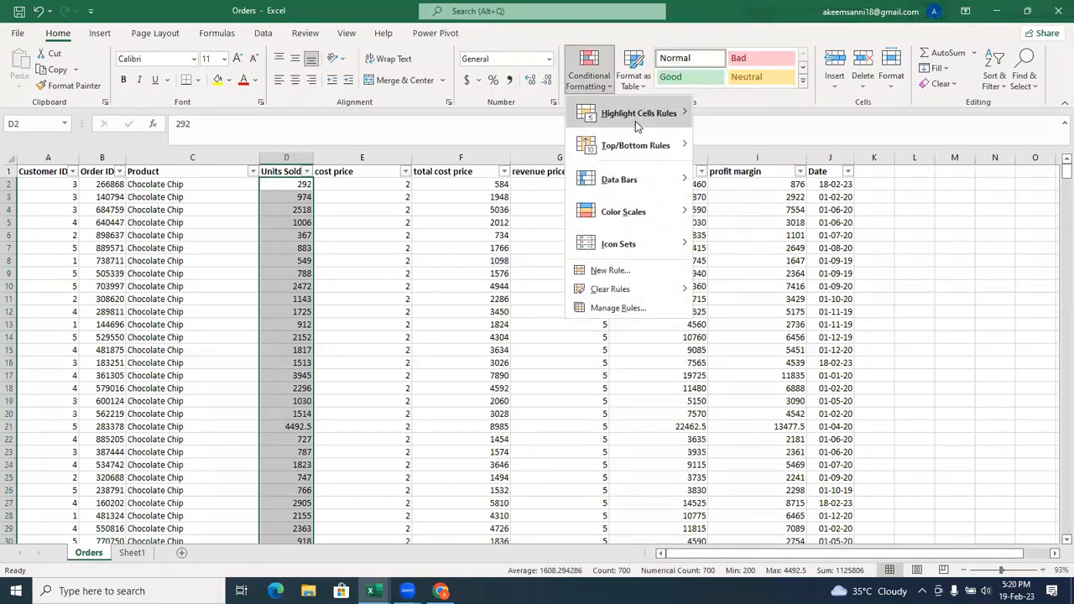
mouse_move(638, 145)
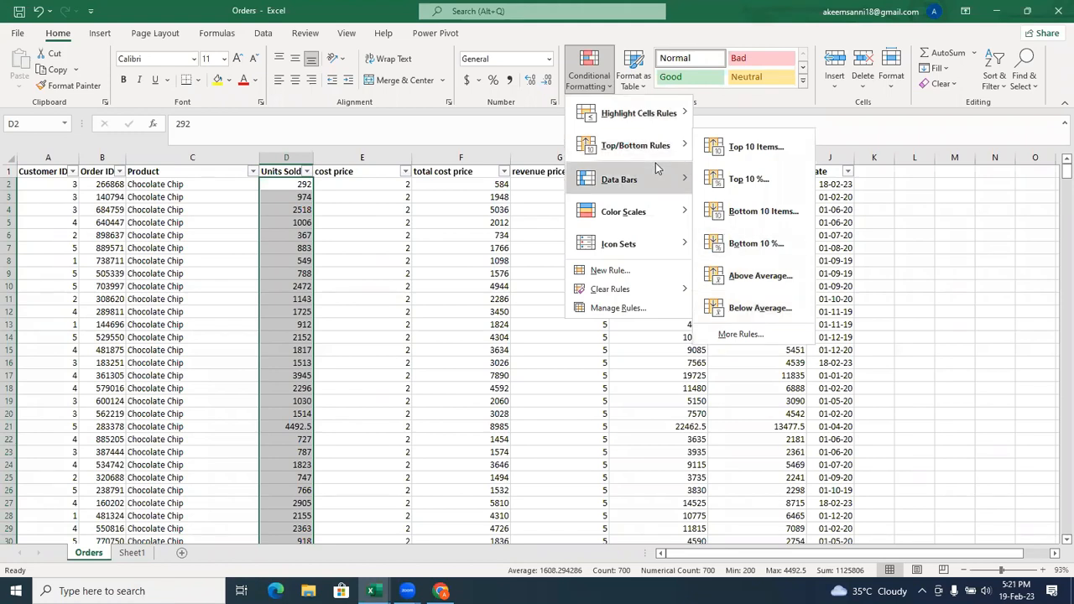
mouse_move(656, 166)
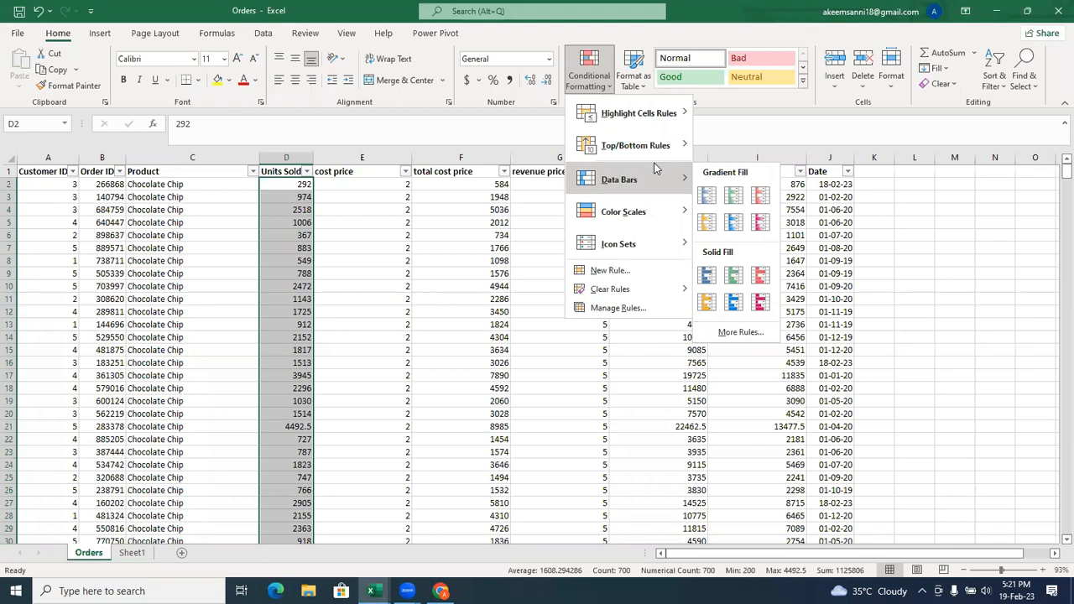
left_click(374, 152)
Insert a blank column between Units Sold and cost price.
left_click(374, 153)
right_click(374, 157)
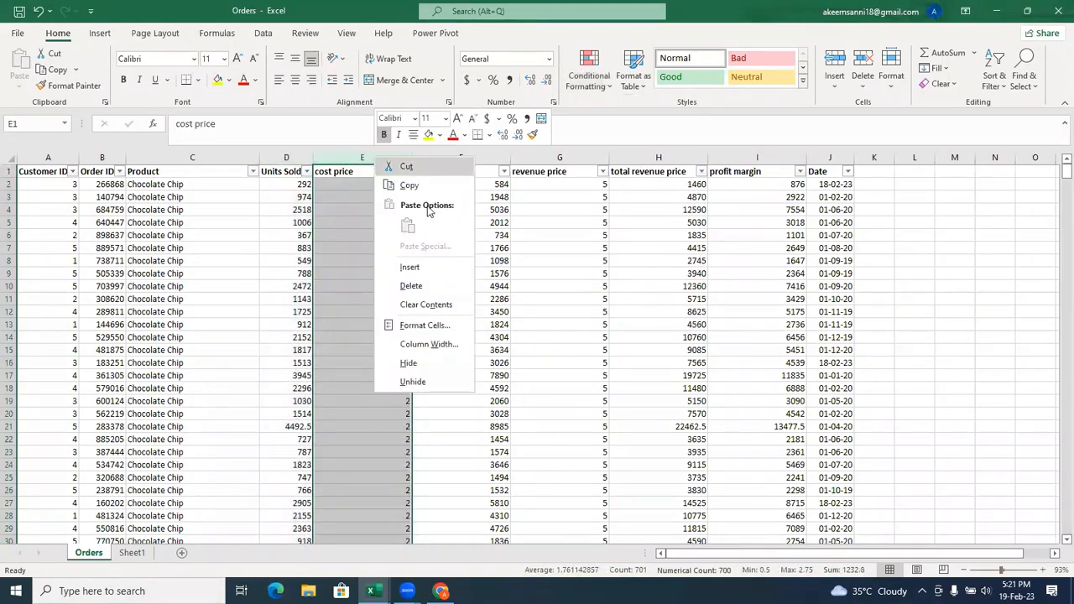
left_click(442, 268)
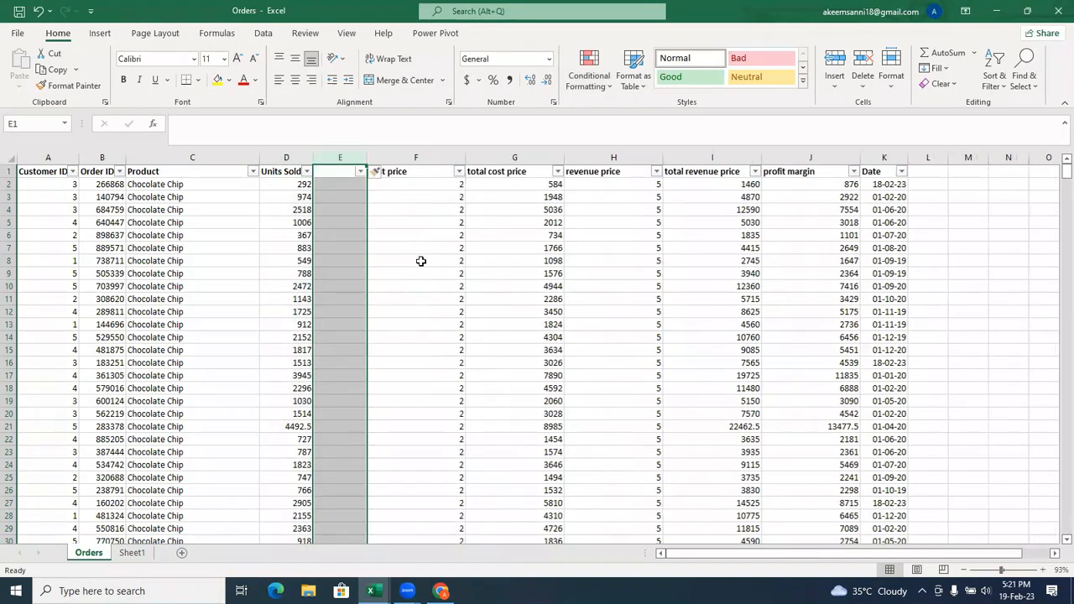
left_click(364, 156)
Enter the formula =D2 in cell E2 and fill it down the whole new column.
left_click(335, 184)
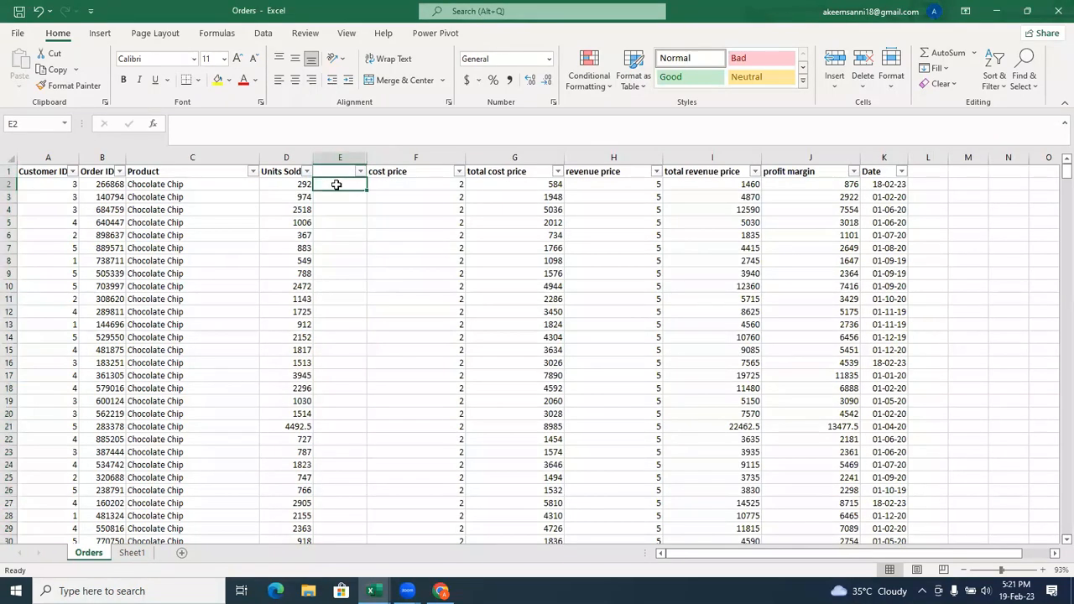
type("=")
left_click(293, 184)
key("Return")
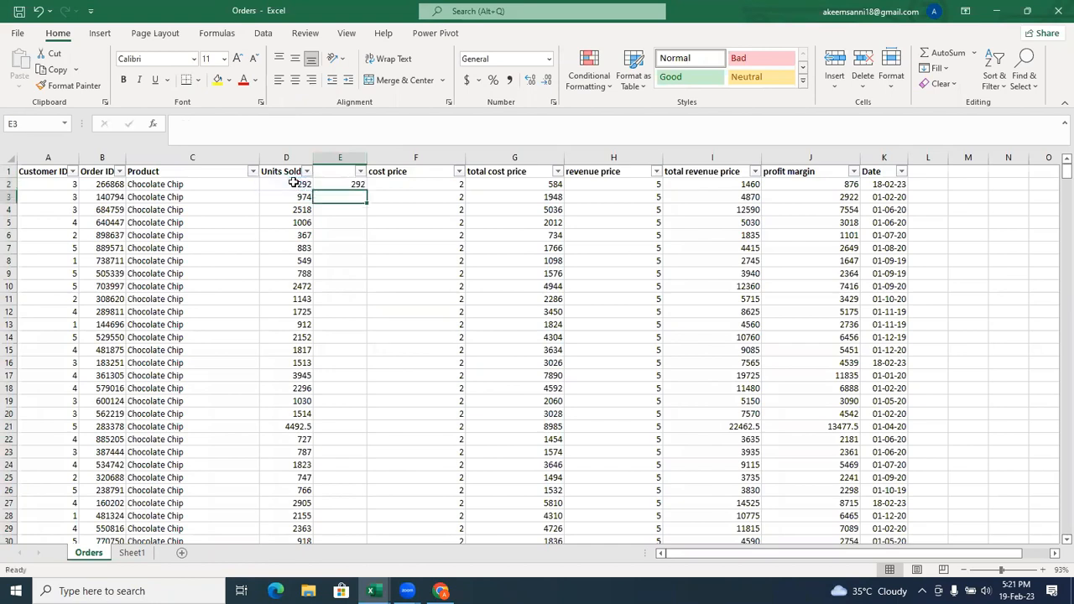
left_click(359, 184)
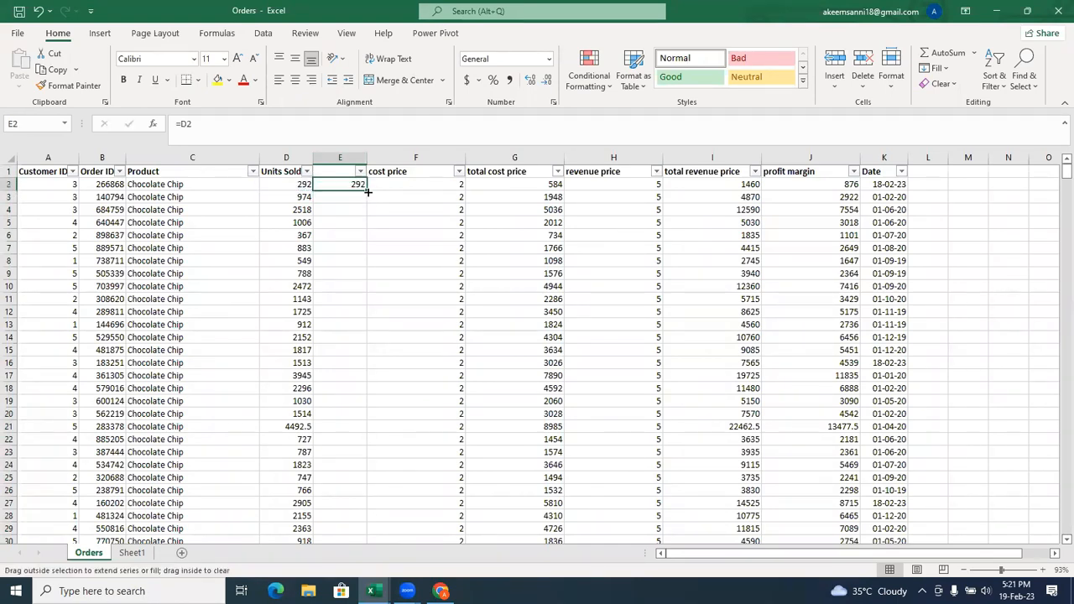
double_click(367, 192)
Enter the header Data Bars in cell E1.
left_click(342, 172)
double_click(342, 172)
type("Data Bars")
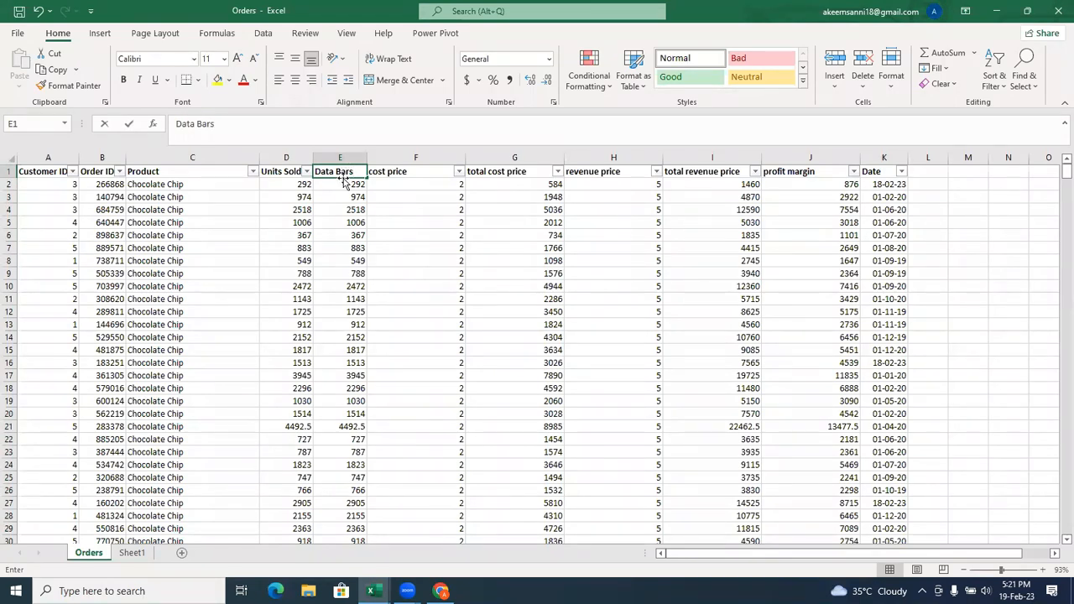
left_click(353, 181)
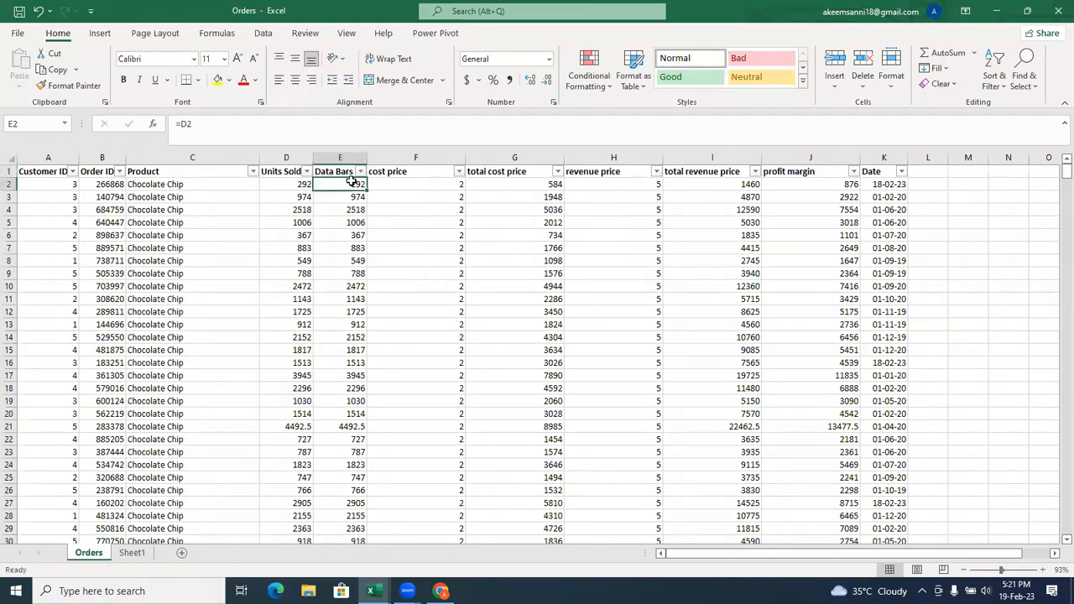
left_click(300, 182)
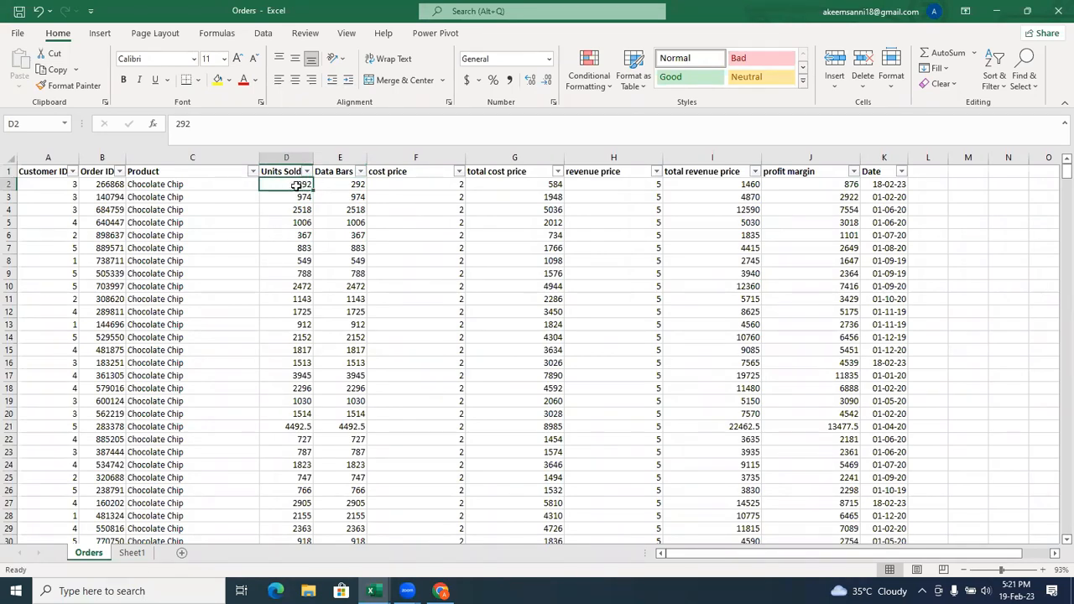
Apply red gradient-fill data bars to all values in the Data Bars column, E2:E701.
left_click(346, 185)
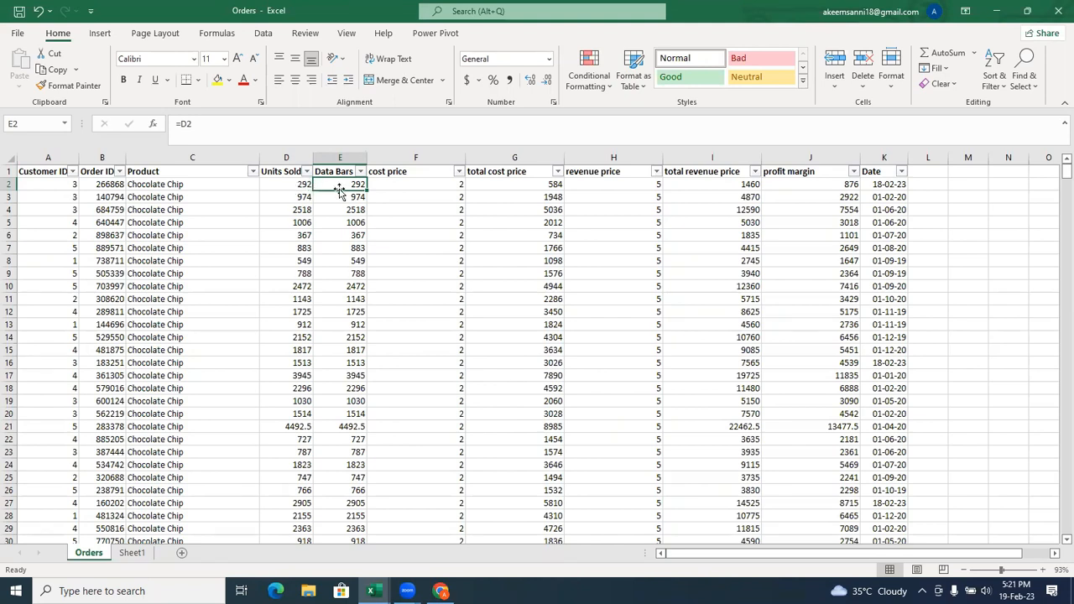
key("ctrl+shift+Down")
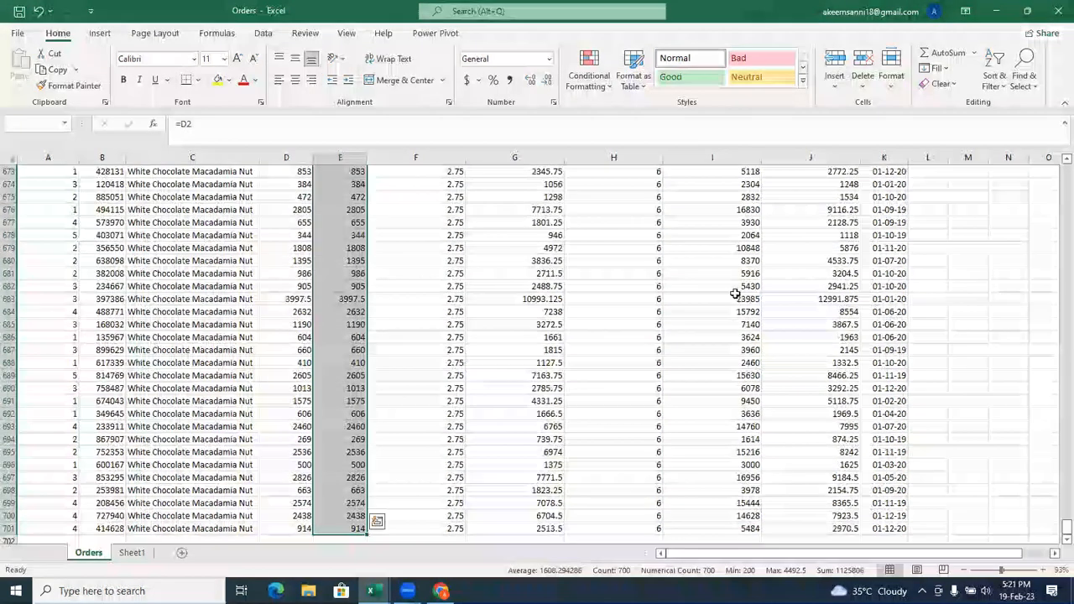
left_click_drag(1055, 530, 1052, 163)
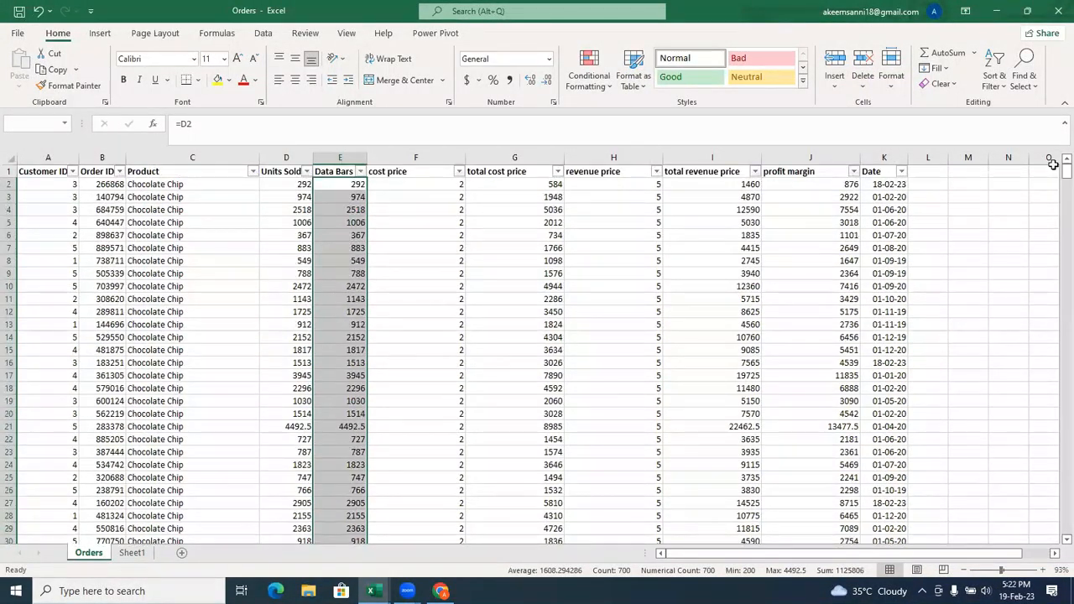
left_click(590, 71)
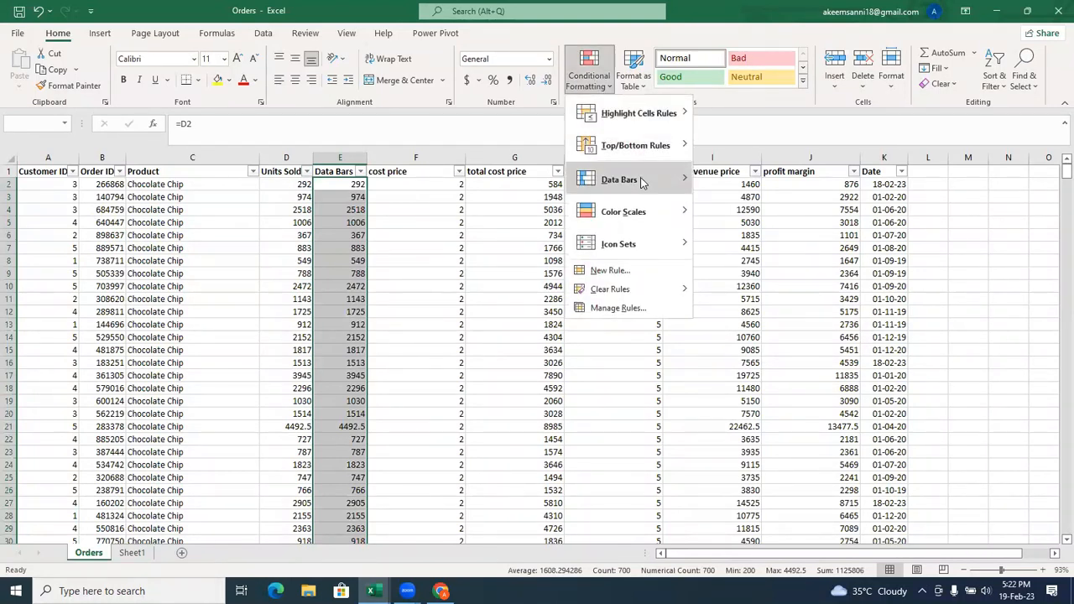
mouse_move(621, 179)
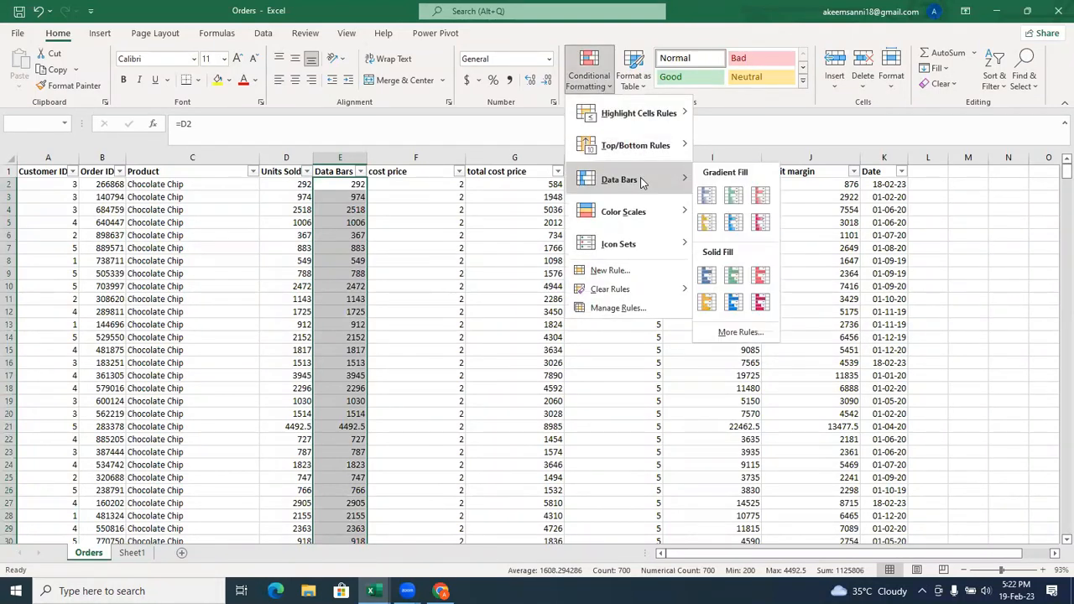
left_click(757, 202)
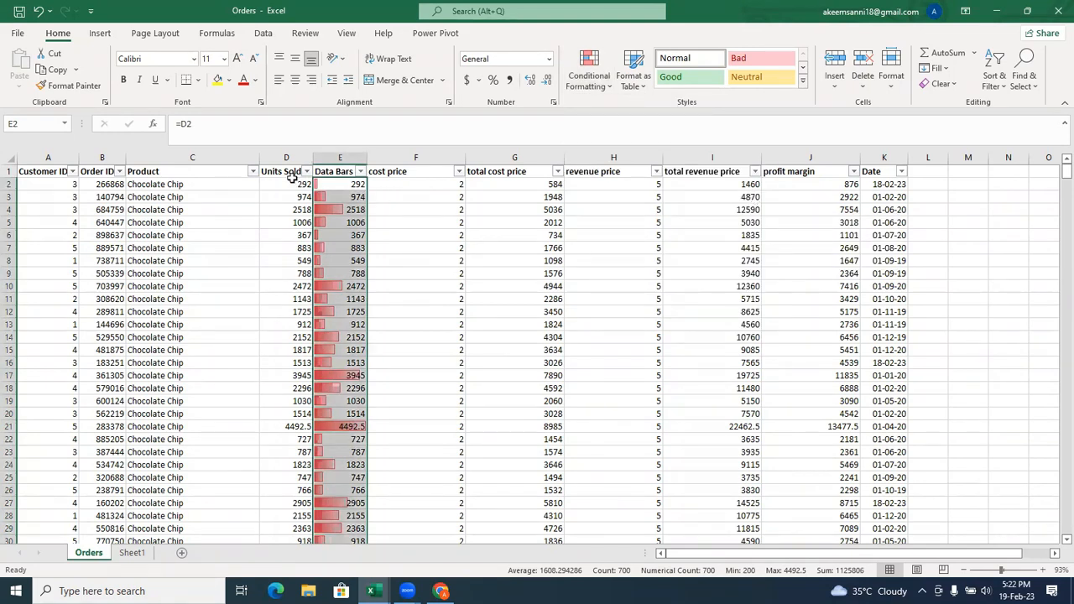
Sort the table by Units Sold from largest to smallest.
left_click(294, 174)
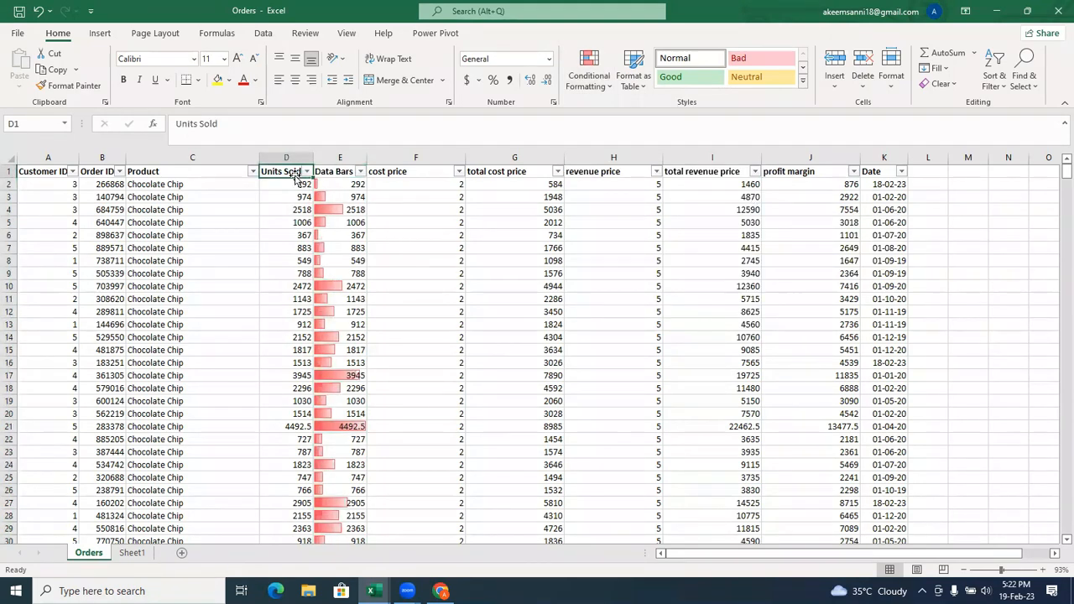
left_click(288, 184)
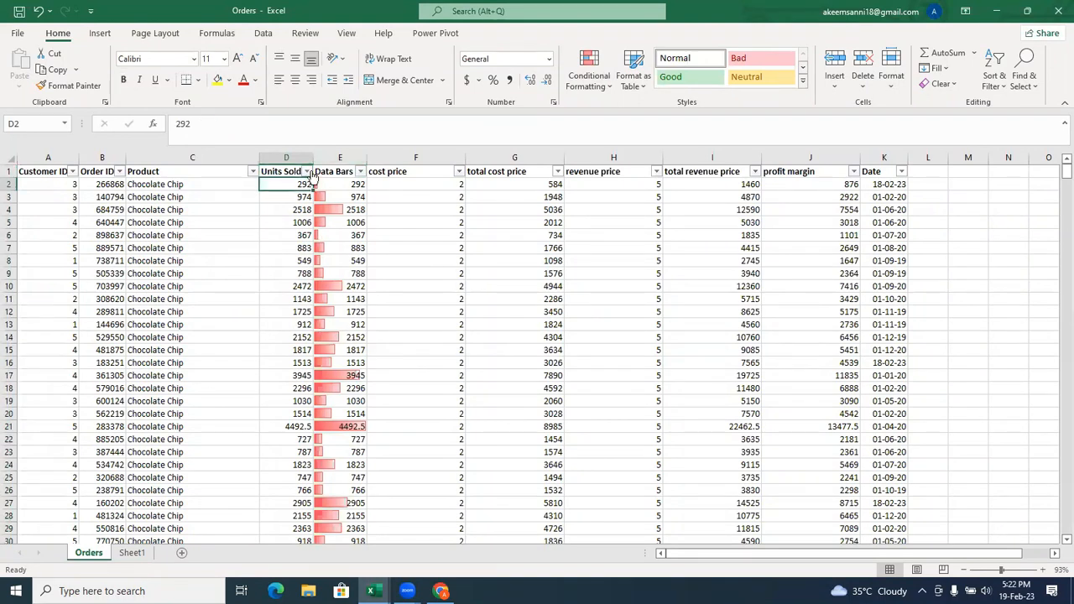
left_click(308, 172)
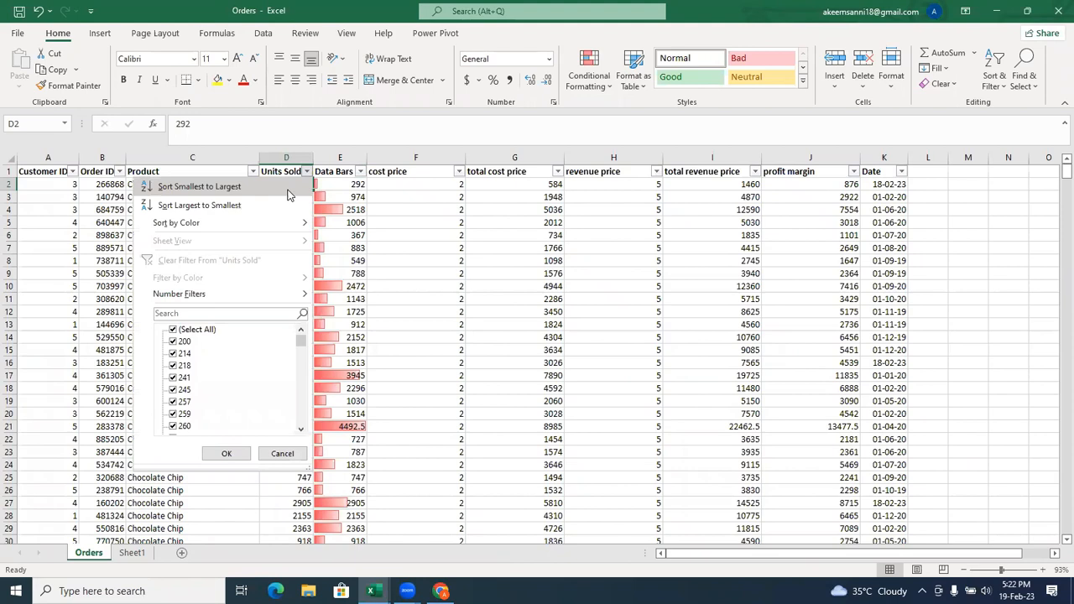
left_click(260, 206)
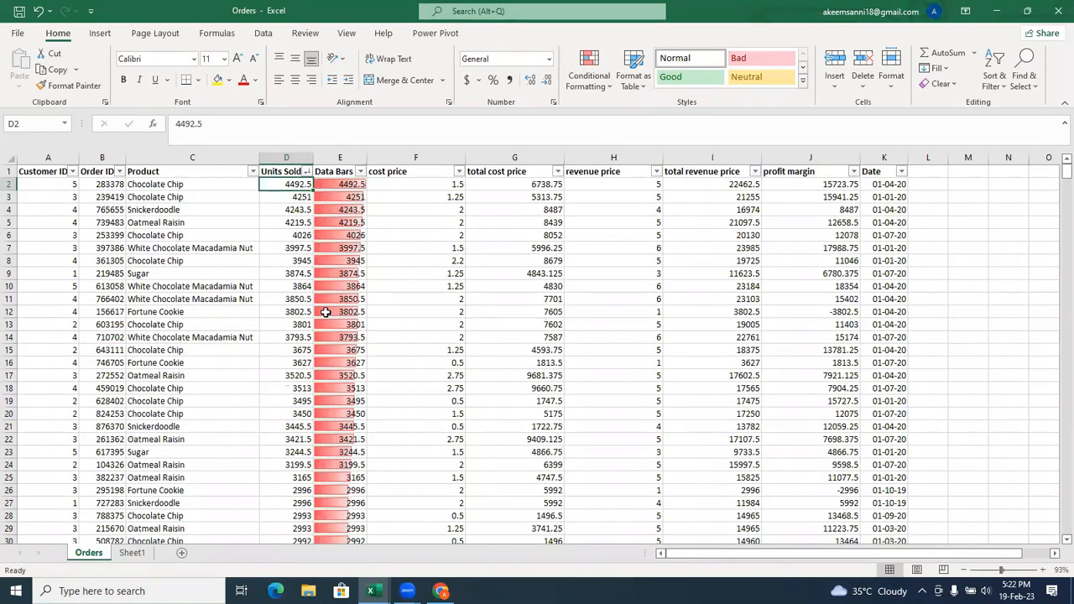
Edit the data bar rule on column E to Show Bar Only, hiding the numbers in E2:E701.
left_click(342, 172)
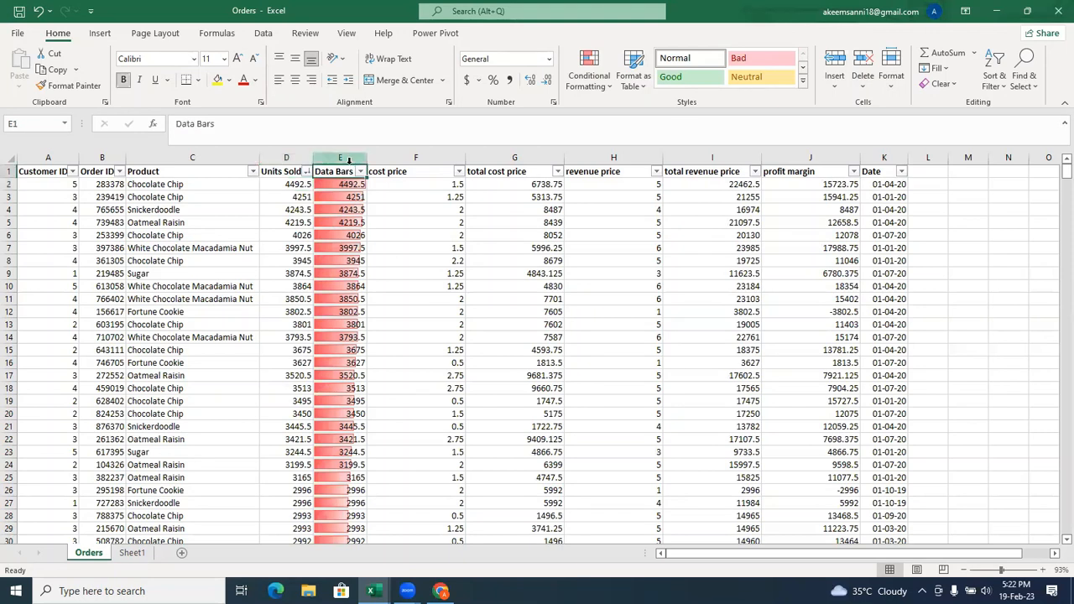
left_click(350, 160)
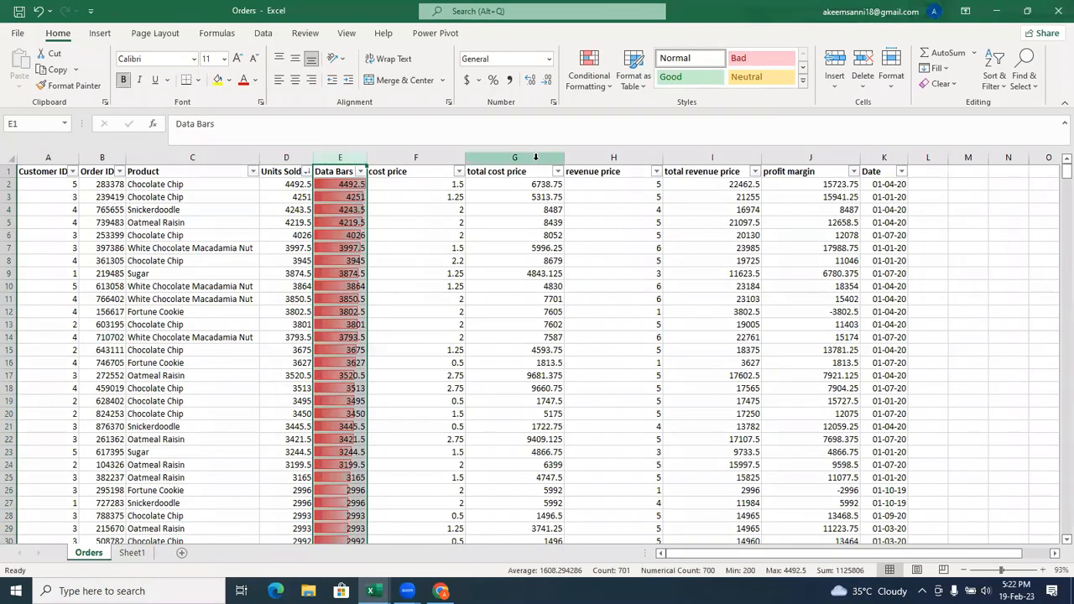
left_click(597, 94)
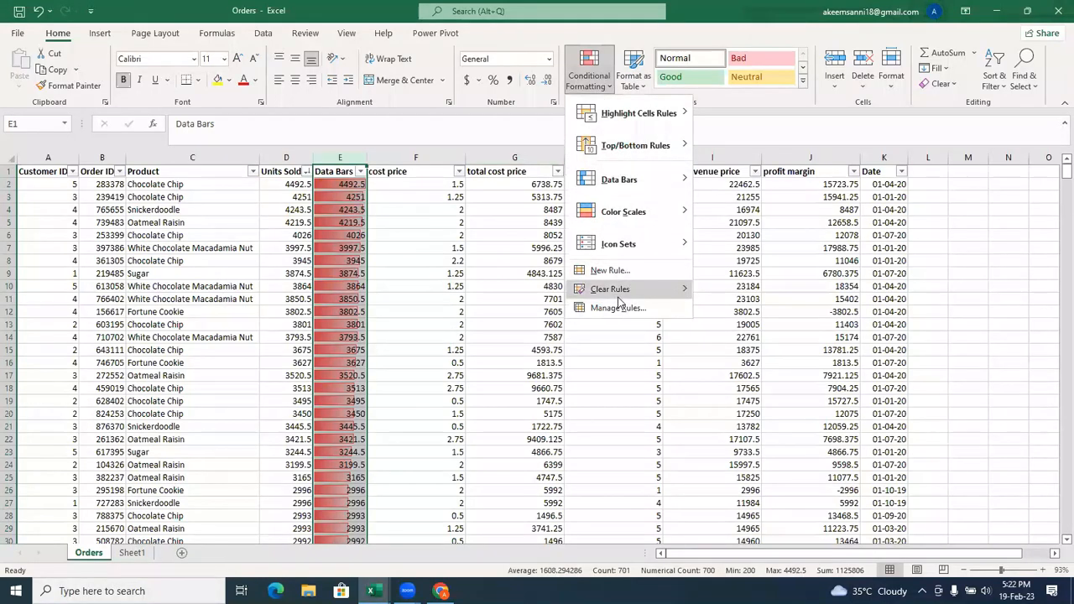
left_click(613, 308)
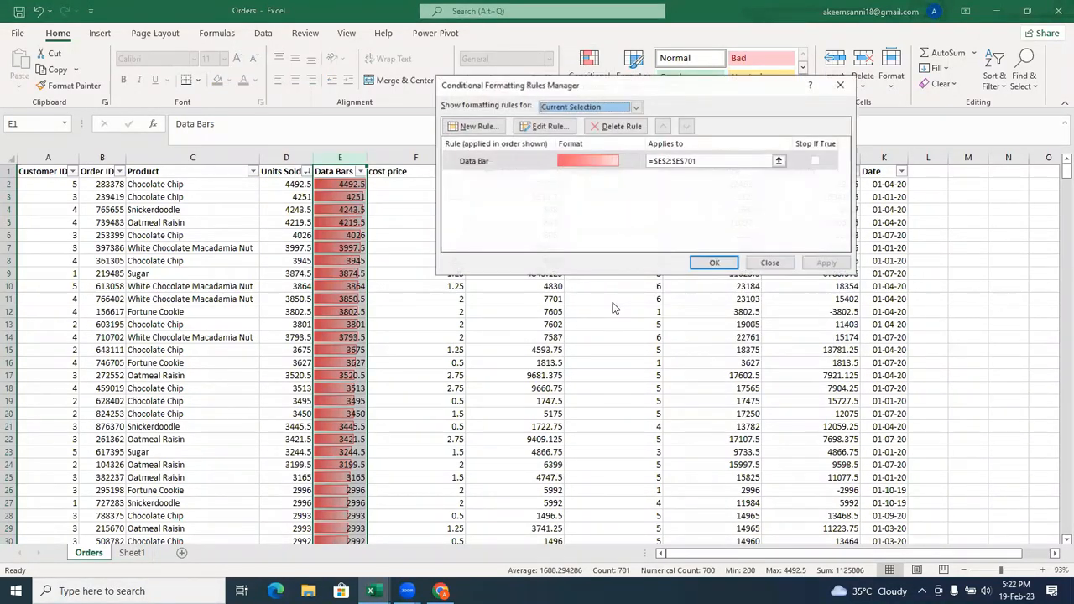
left_click(545, 165)
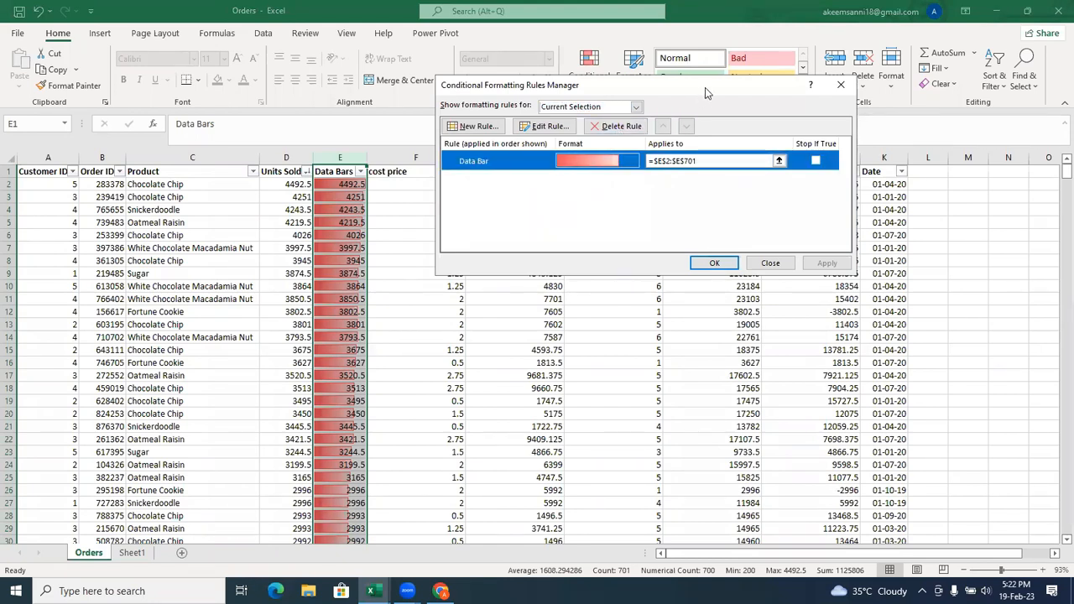
left_click_drag(702, 90, 671, 115)
left_click(520, 153)
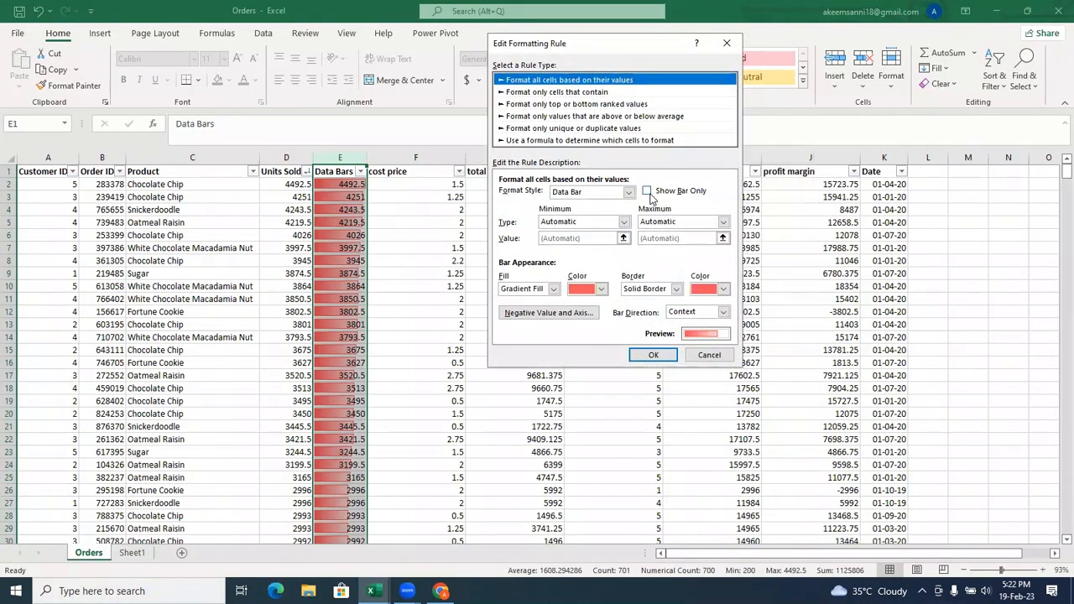
left_click(646, 193)
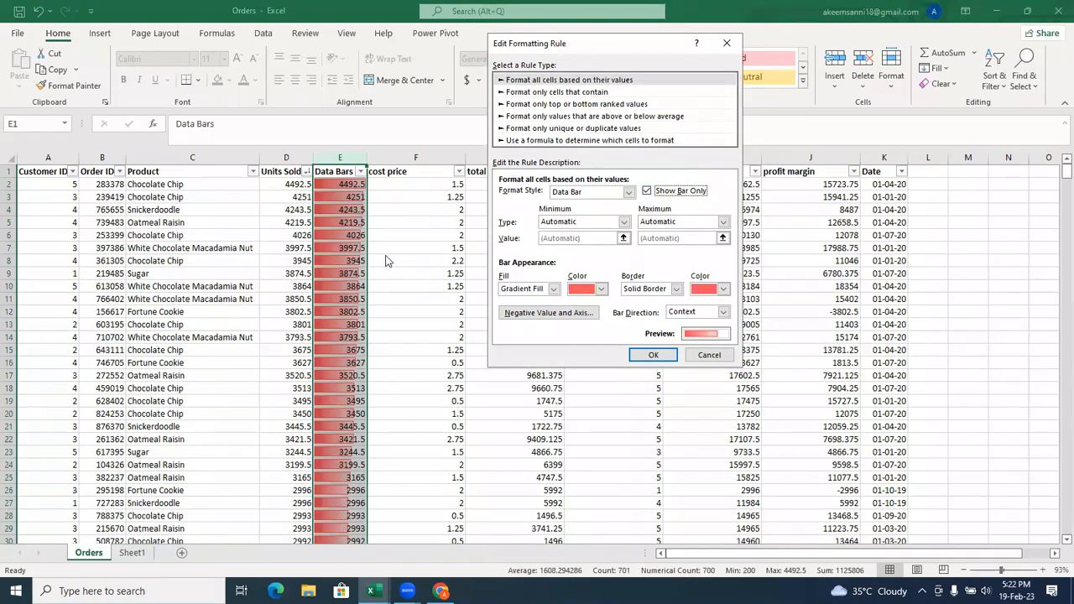
left_click(654, 356)
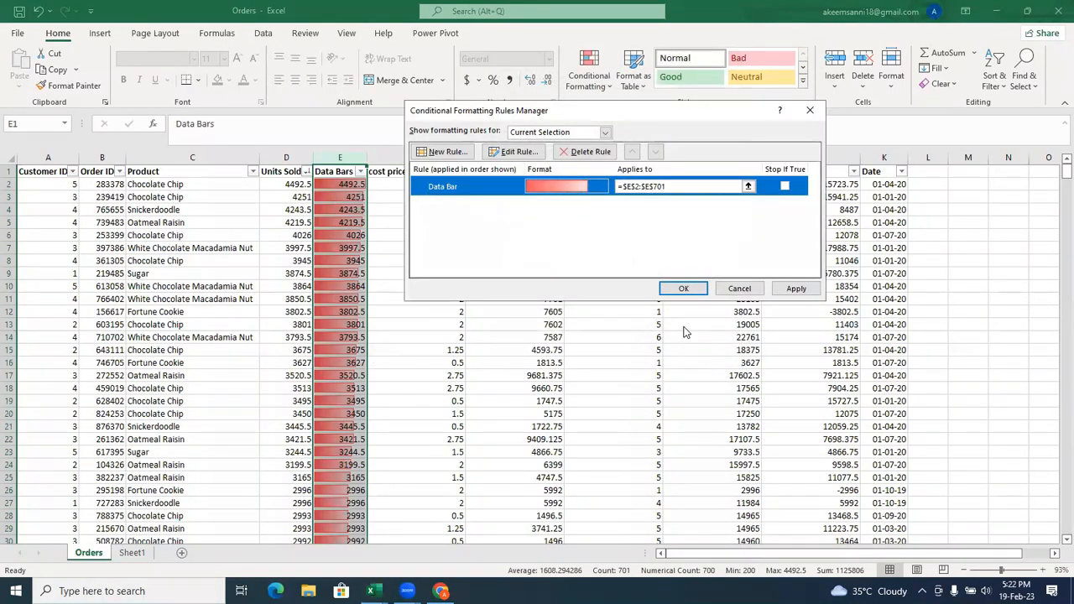
left_click(683, 298)
left_click(482, 308)
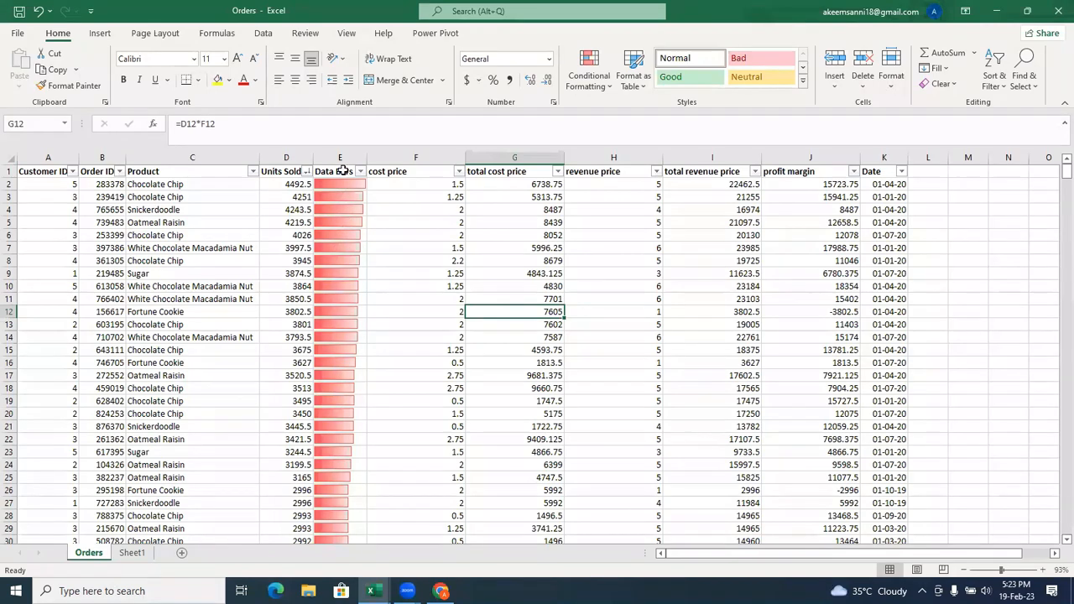
Clear the conditional formatting rules and the contents of the entire Data Bars column E.
left_click(342, 171)
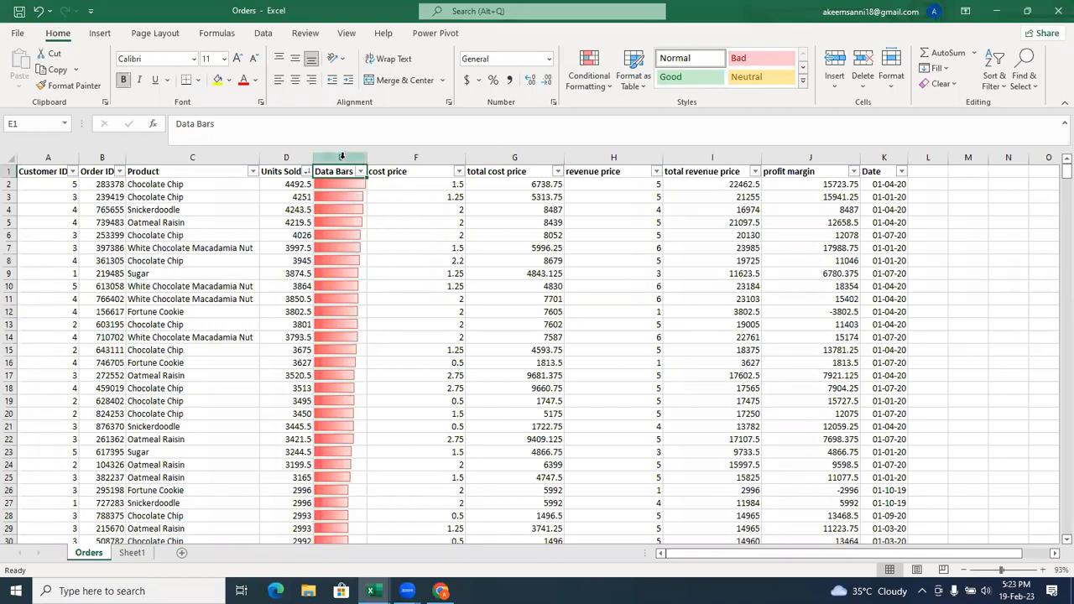
left_click(342, 157)
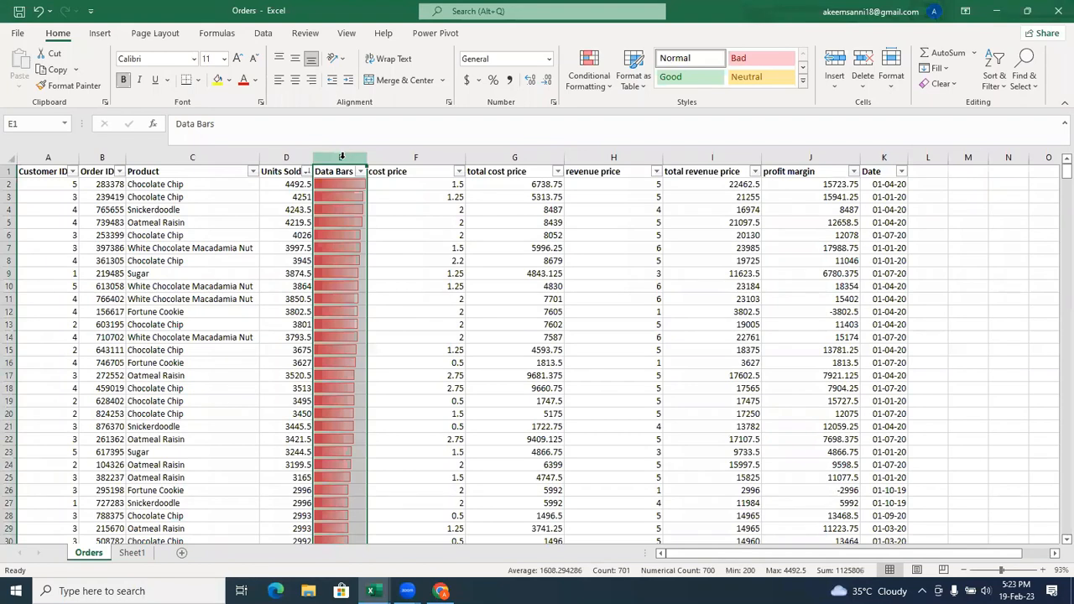
right_click(342, 156)
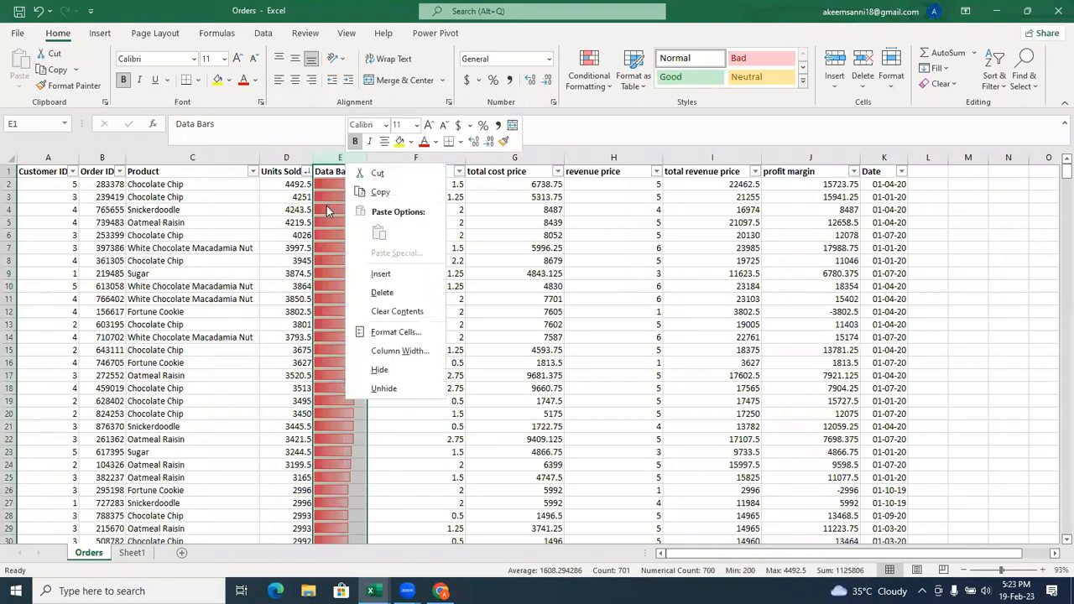
key("Escape")
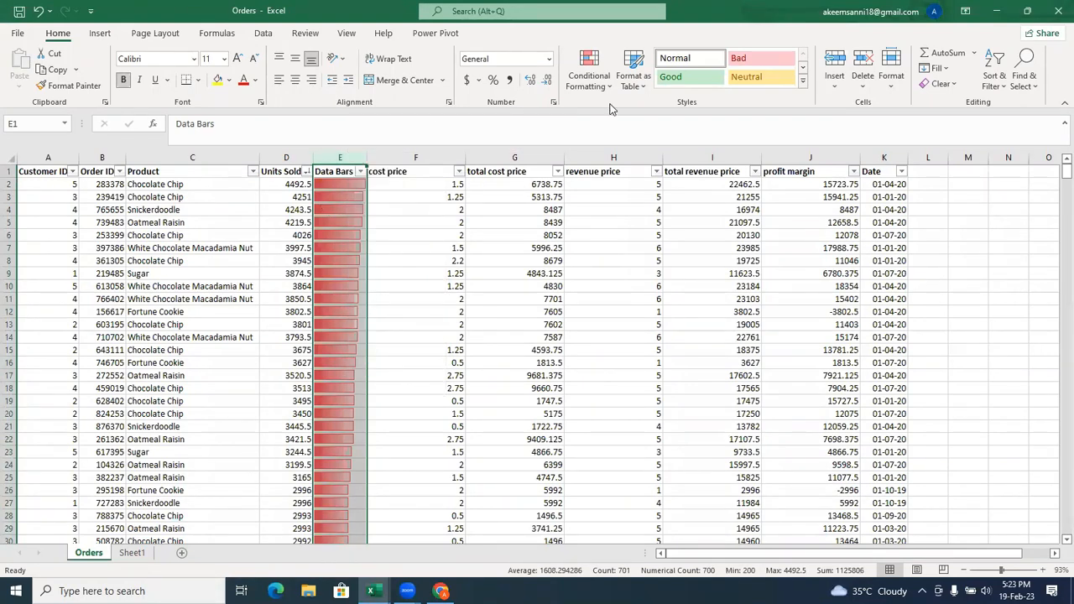
left_click(597, 81)
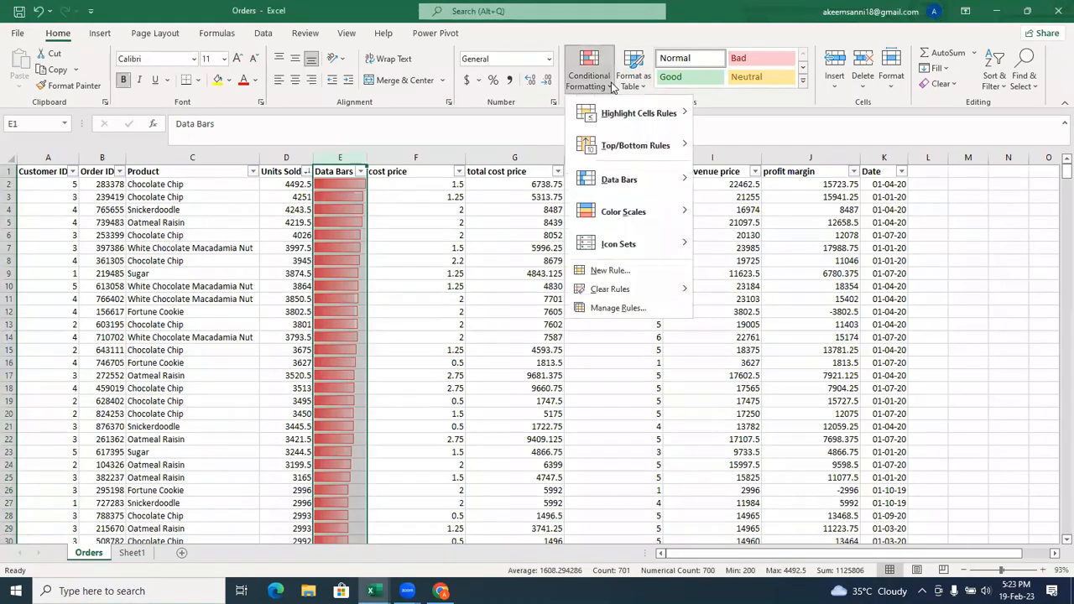
mouse_move(654, 298)
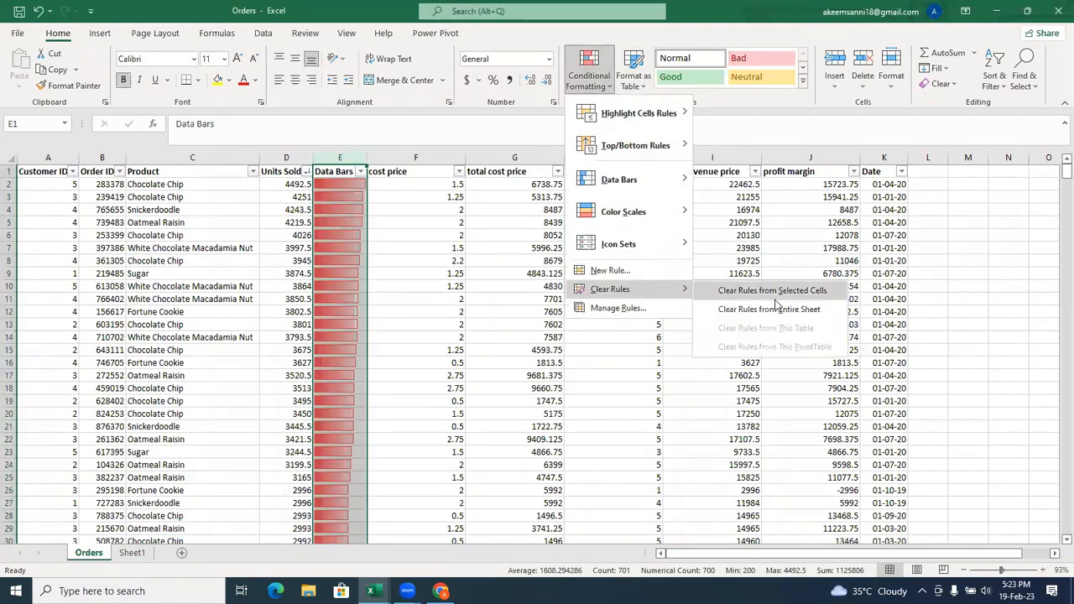
left_click(774, 295)
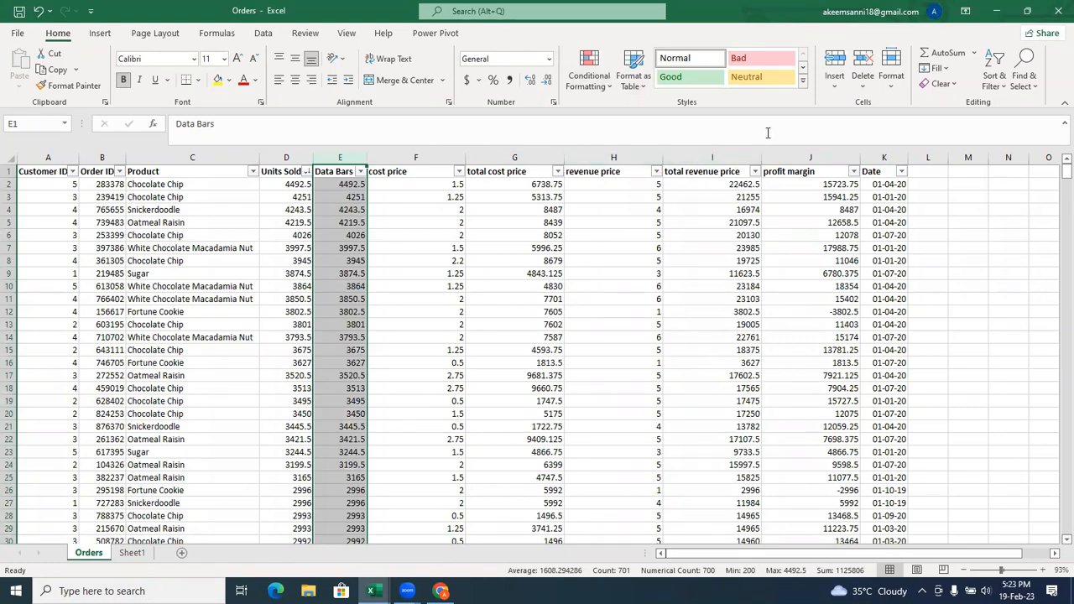
left_click(940, 84)
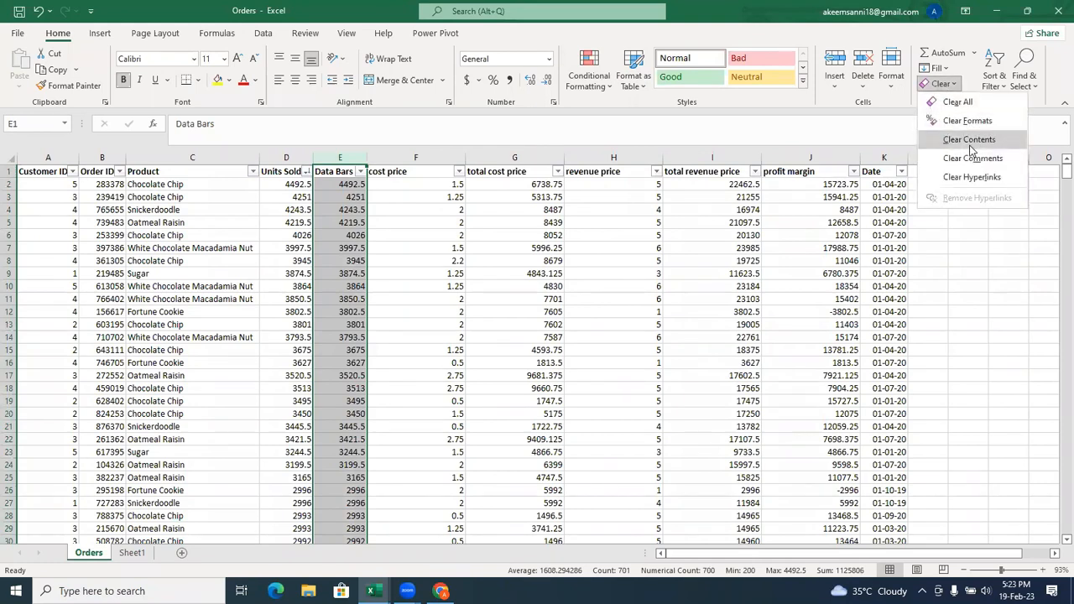
left_click(969, 141)
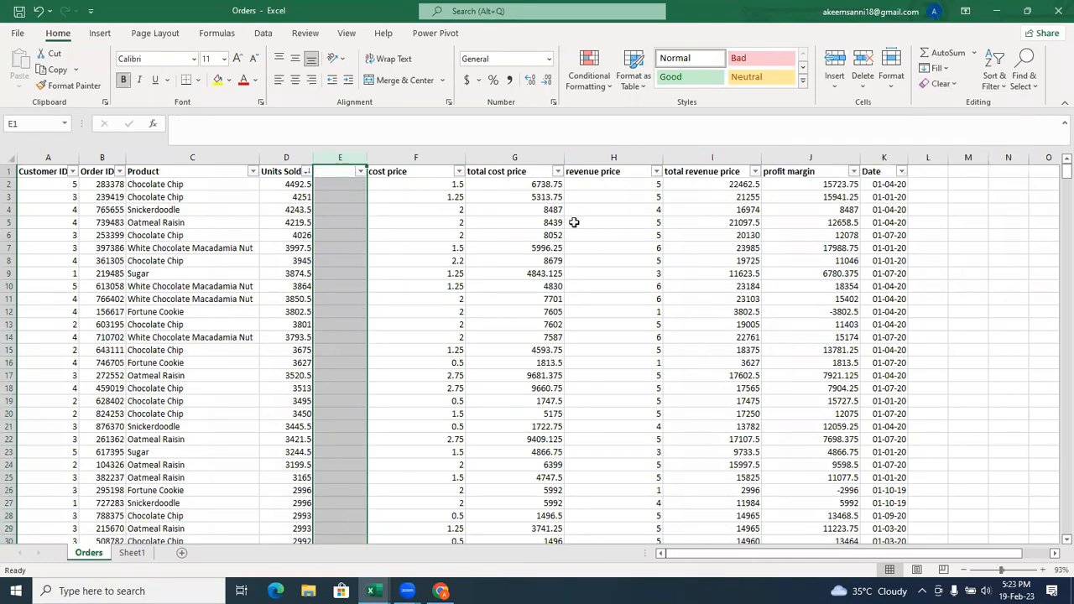
Enter the header Data Bars again in the emptied cell E1.
left_click(336, 172)
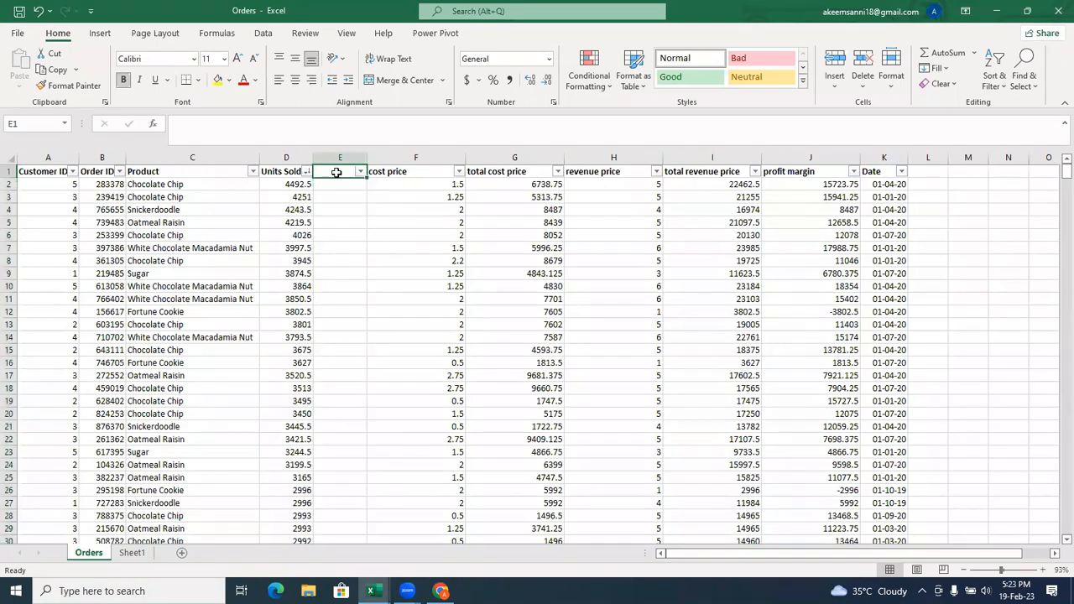
type("D")
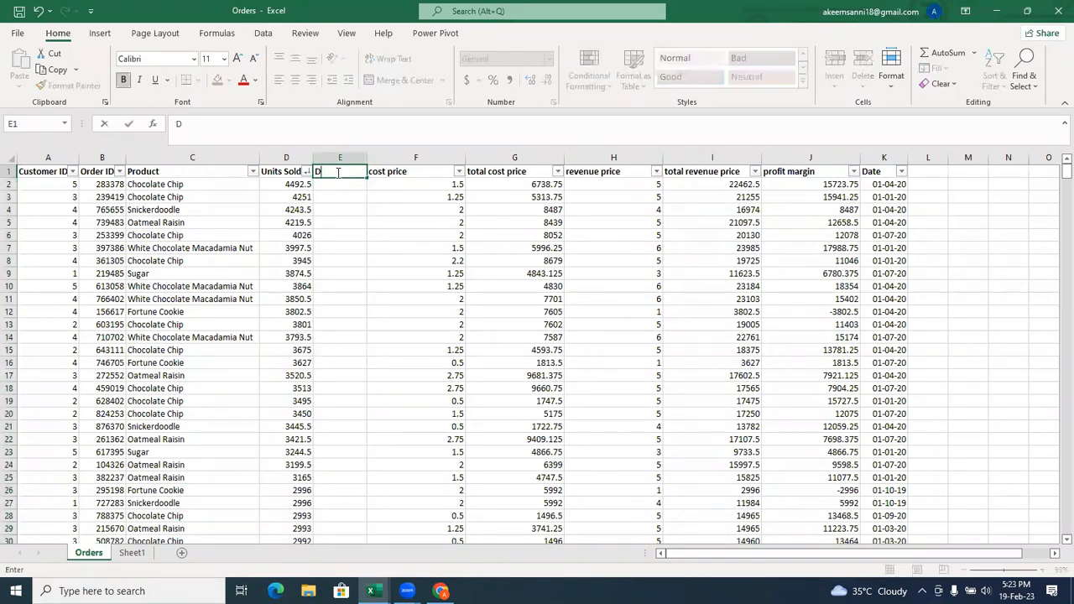
type("ata Bars")
Enter =D2 in cell E2 and fill the formula down to the last row of the table.
left_click(342, 183)
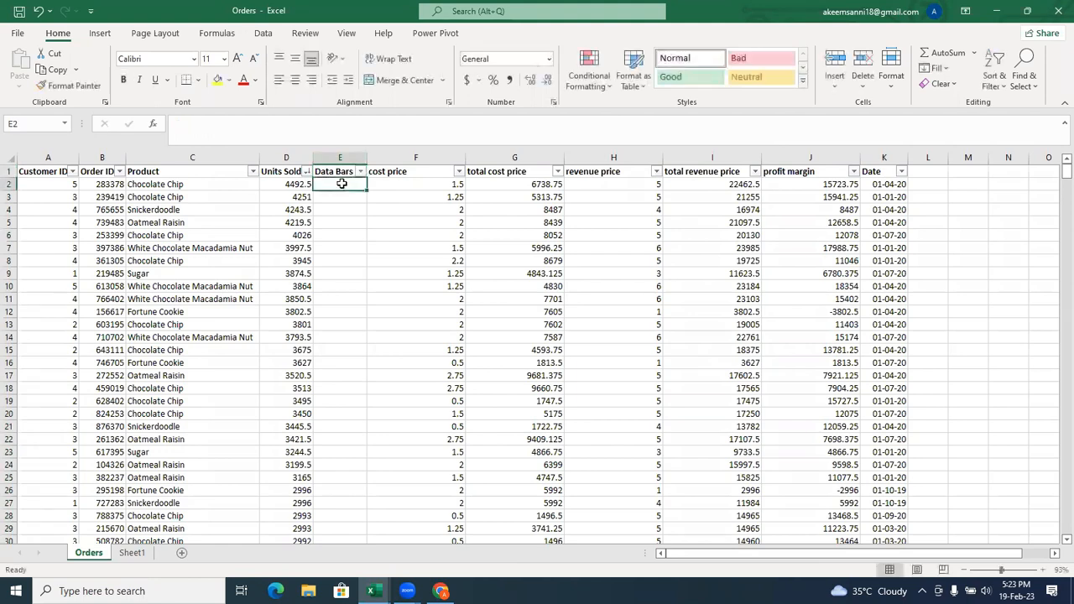
type("=")
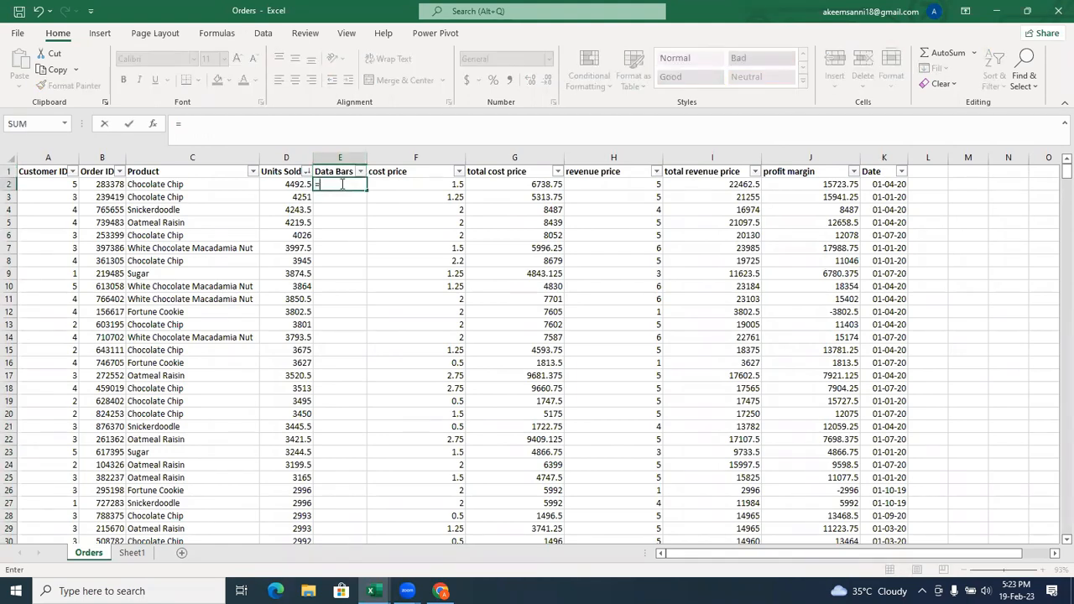
left_click(288, 186)
key("Return")
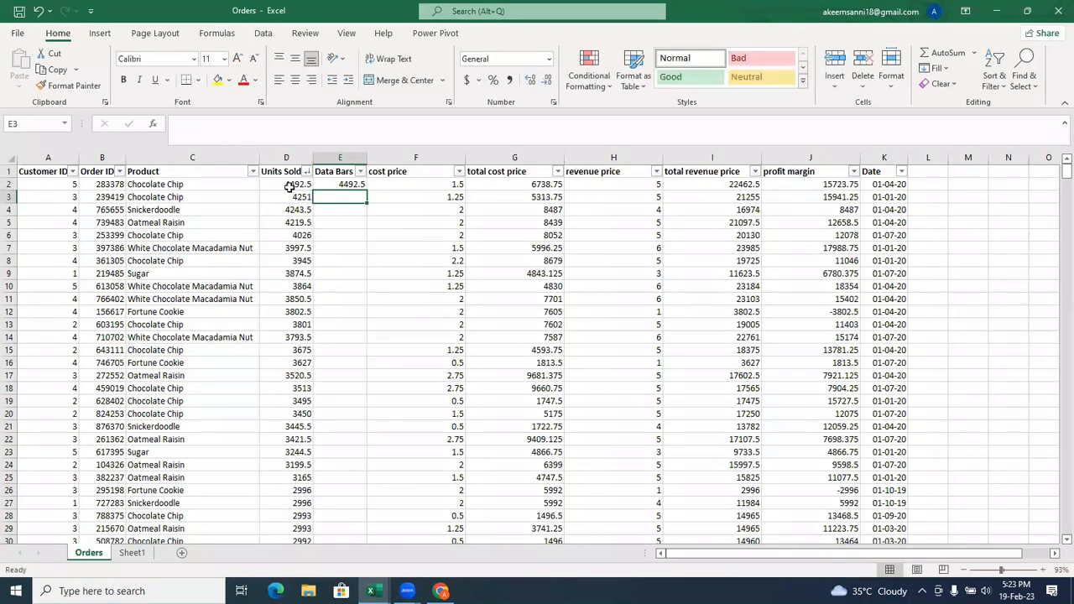
left_click(361, 187)
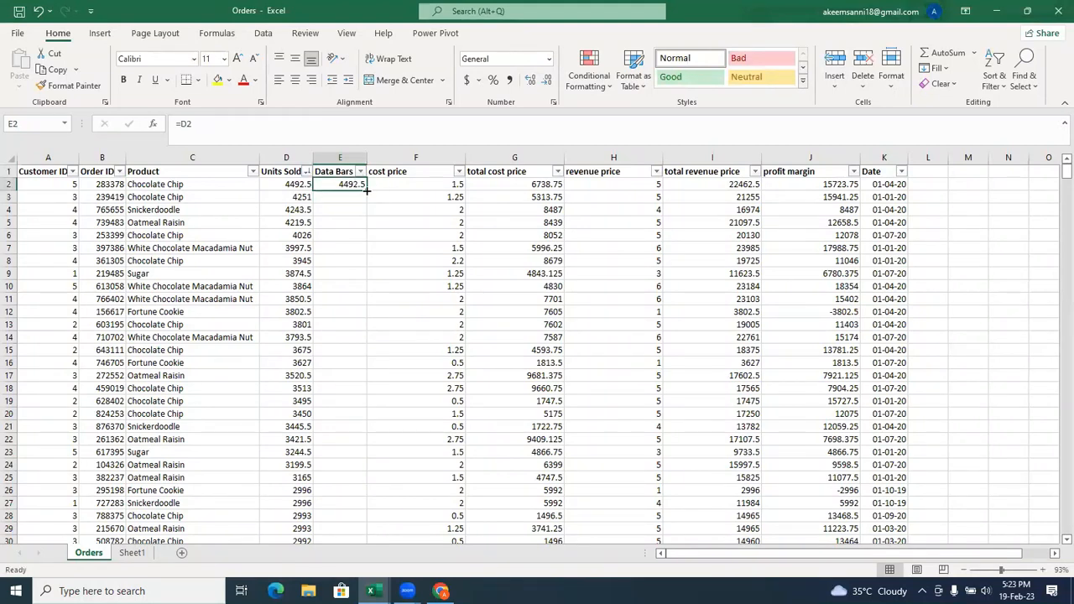
double_click(367, 191)
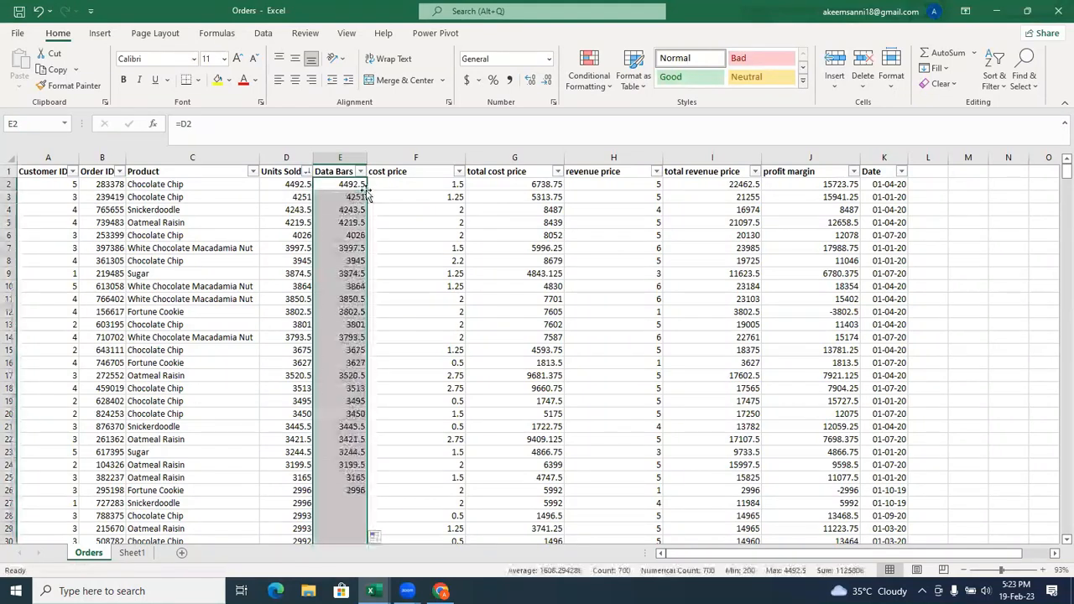
Apply pink solid-fill data bars to the Data Bars values in E2:E701.
left_click(608, 84)
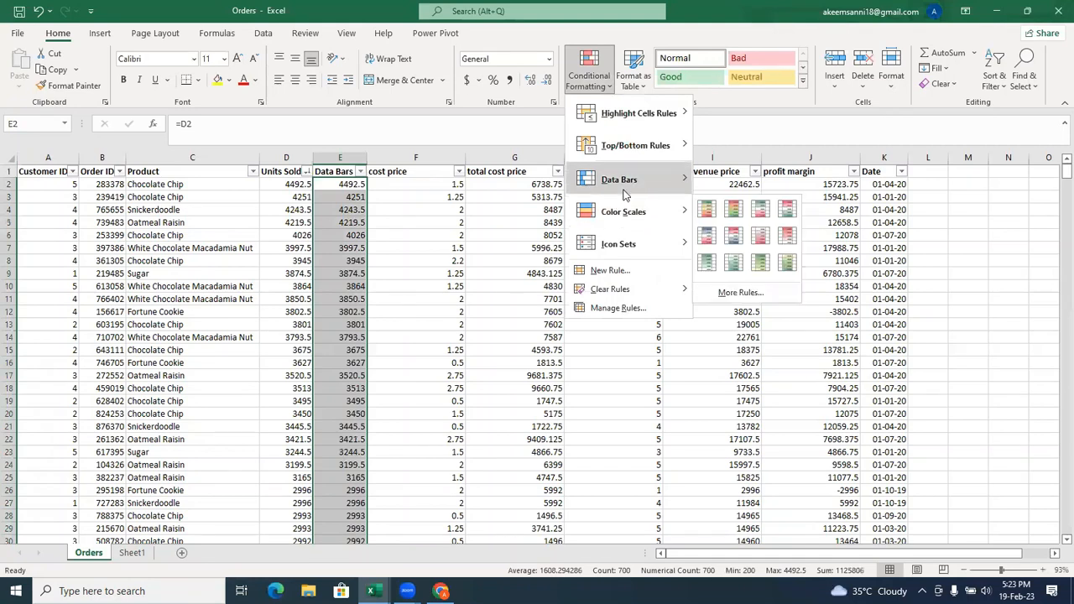
mouse_move(624, 194)
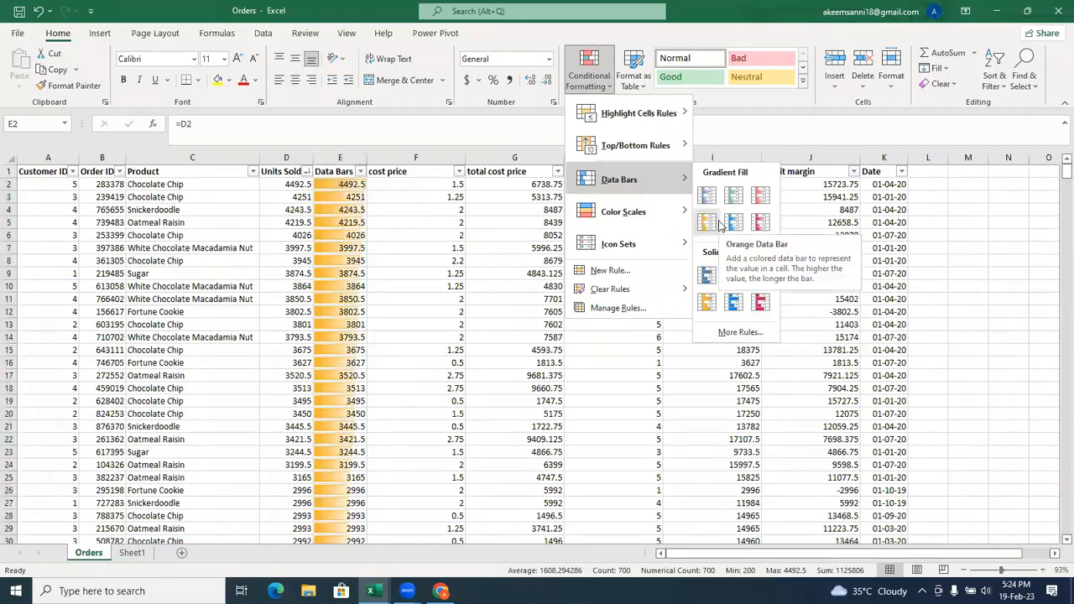
left_click(760, 300)
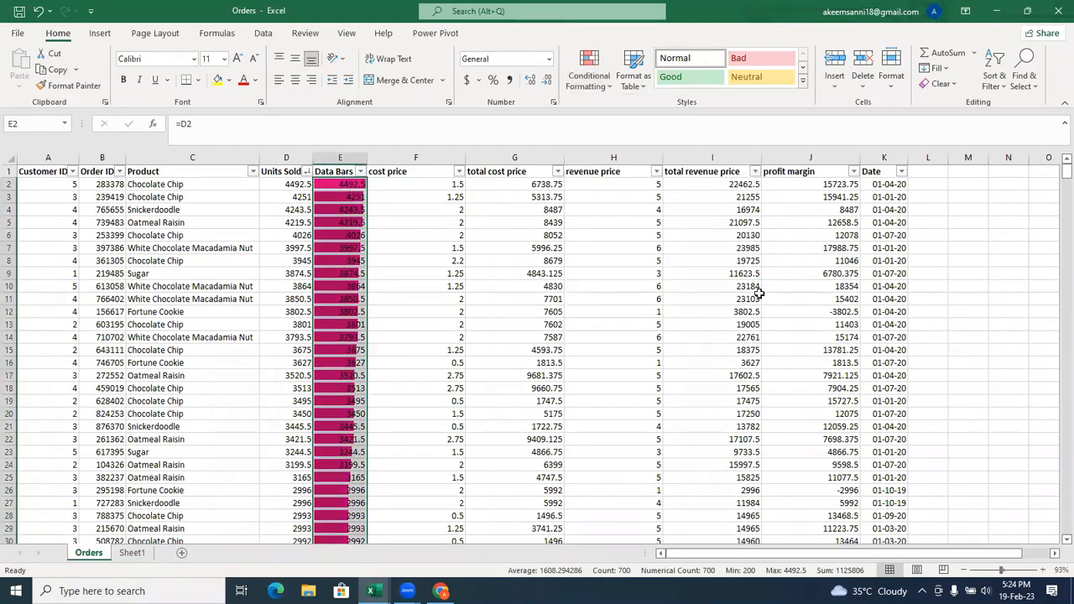
Edit the data bar rule for E2:E701 to show bars only, keeping the bars without a border.
left_click(601, 87)
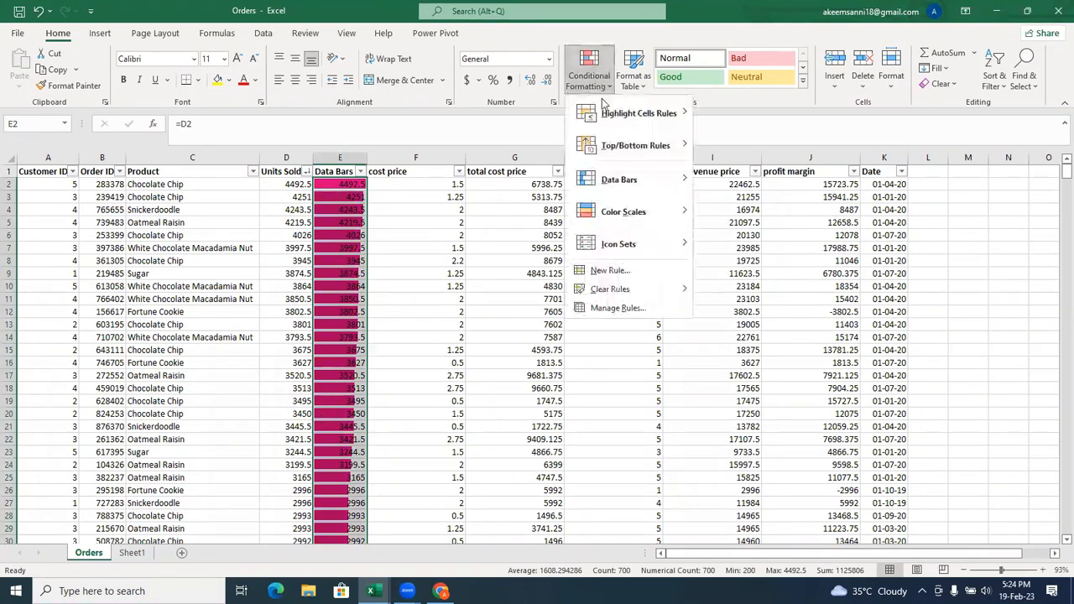
left_click(596, 307)
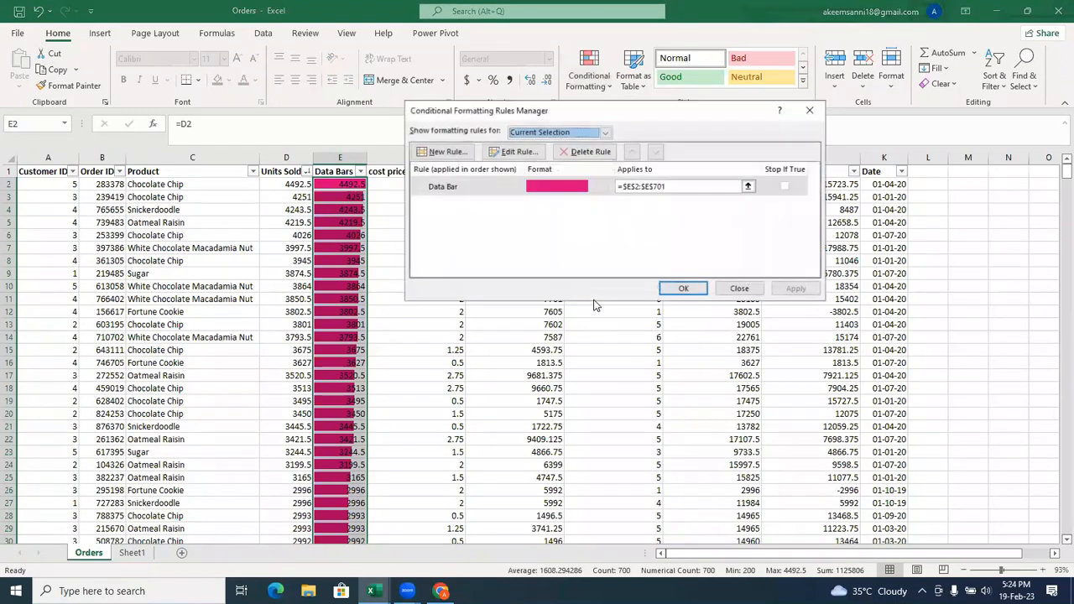
left_click(535, 183)
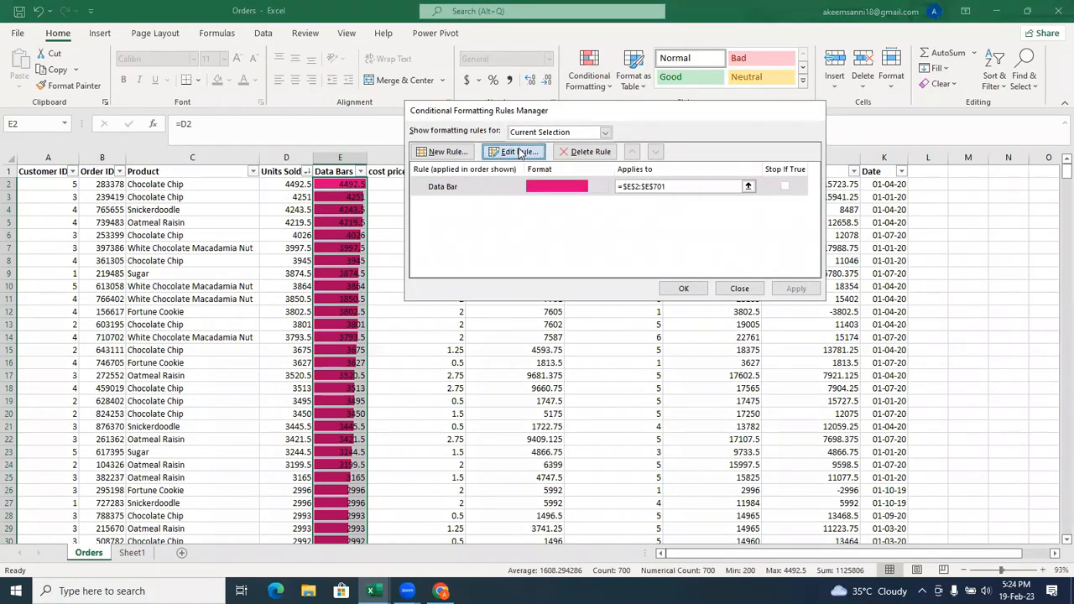
left_click(520, 152)
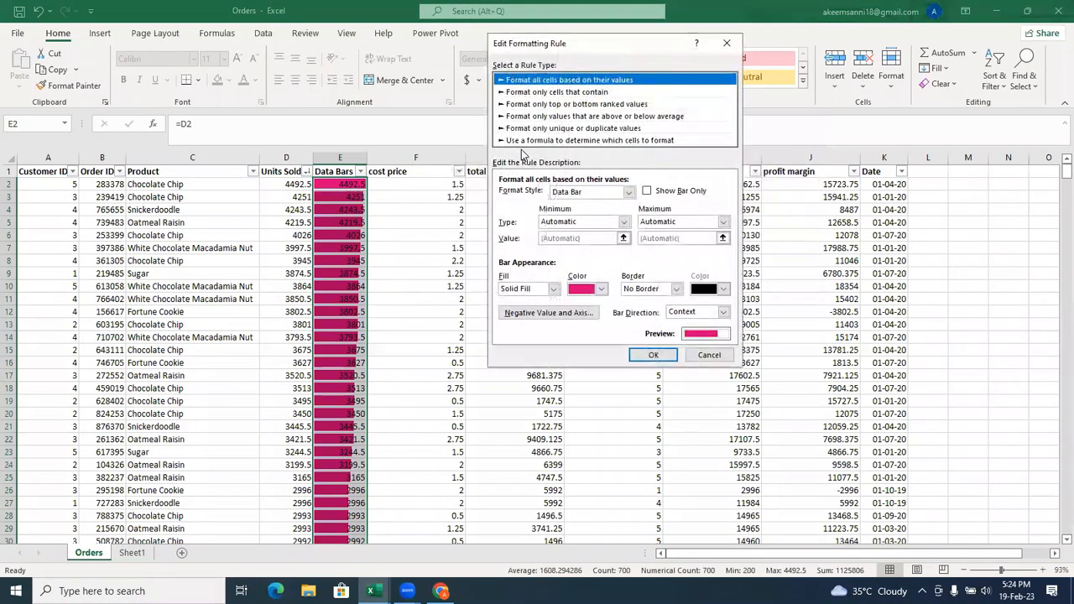
left_click(646, 192)
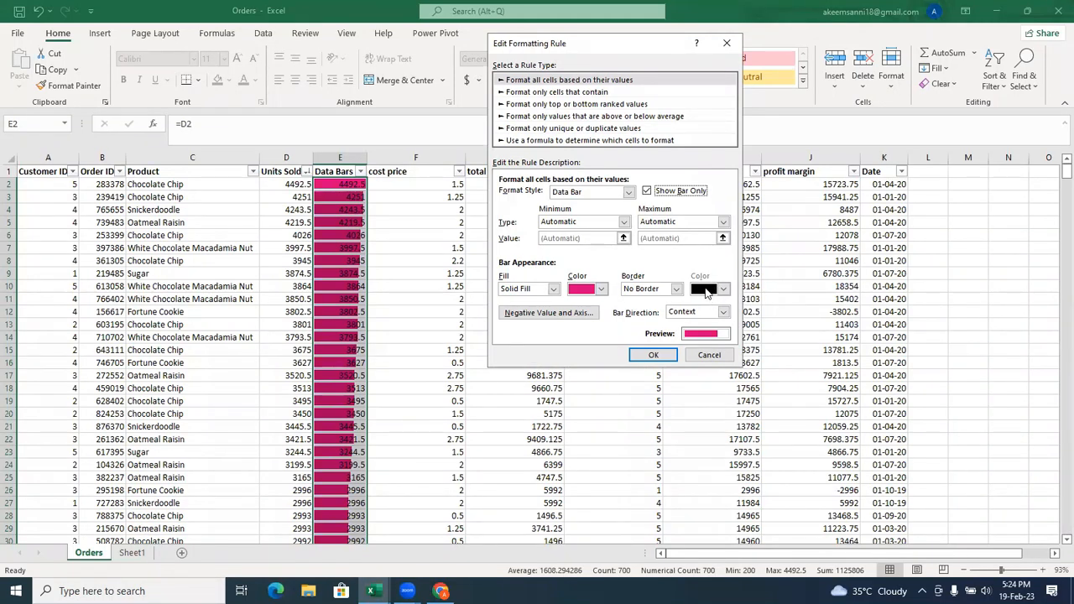
left_click(676, 290)
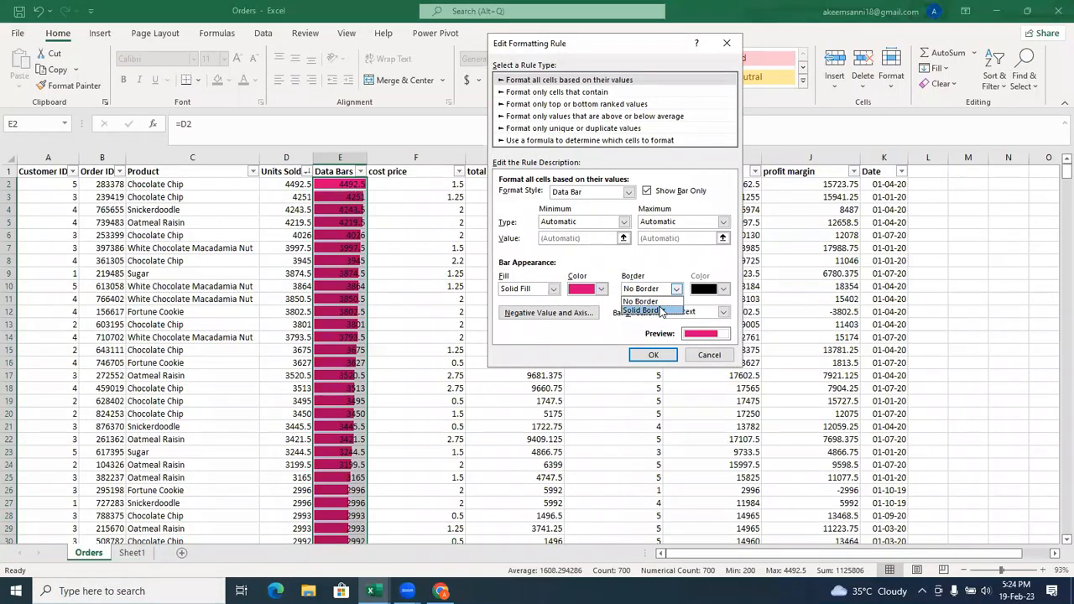
left_click(661, 311)
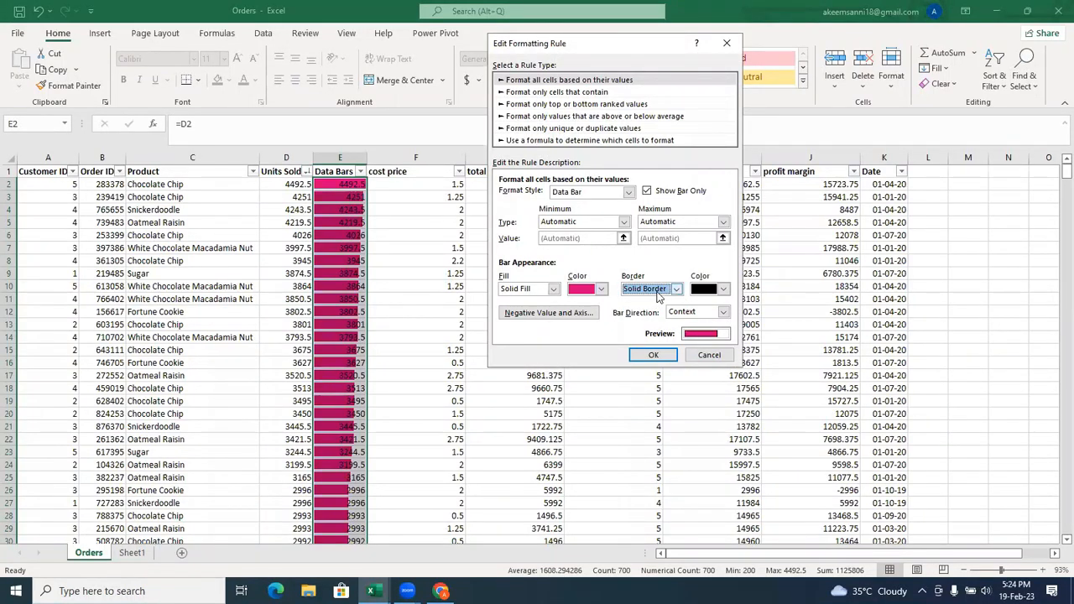
left_click(674, 290)
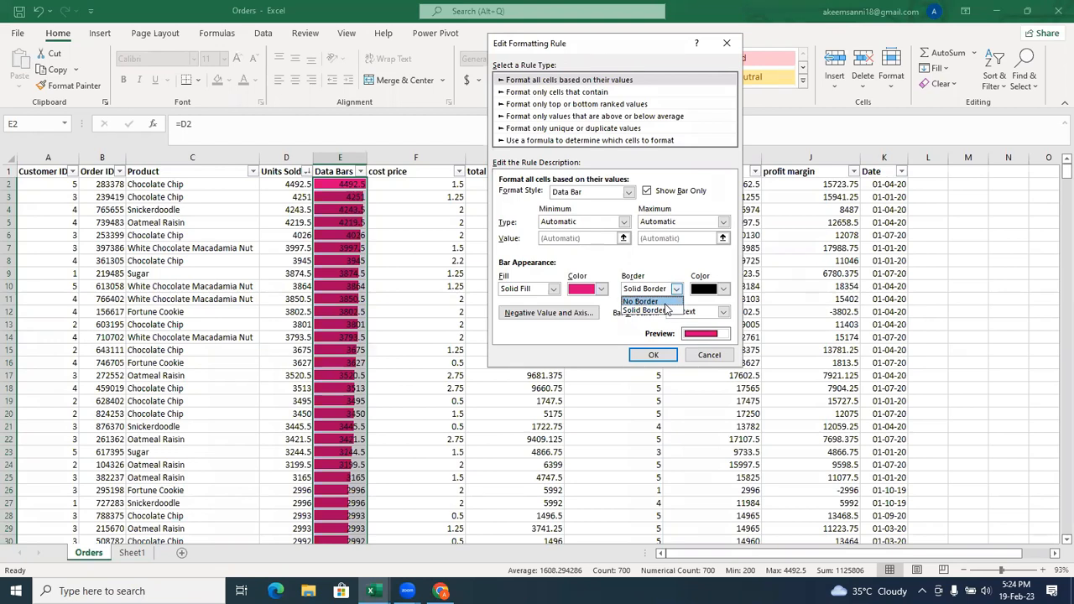
left_click(665, 302)
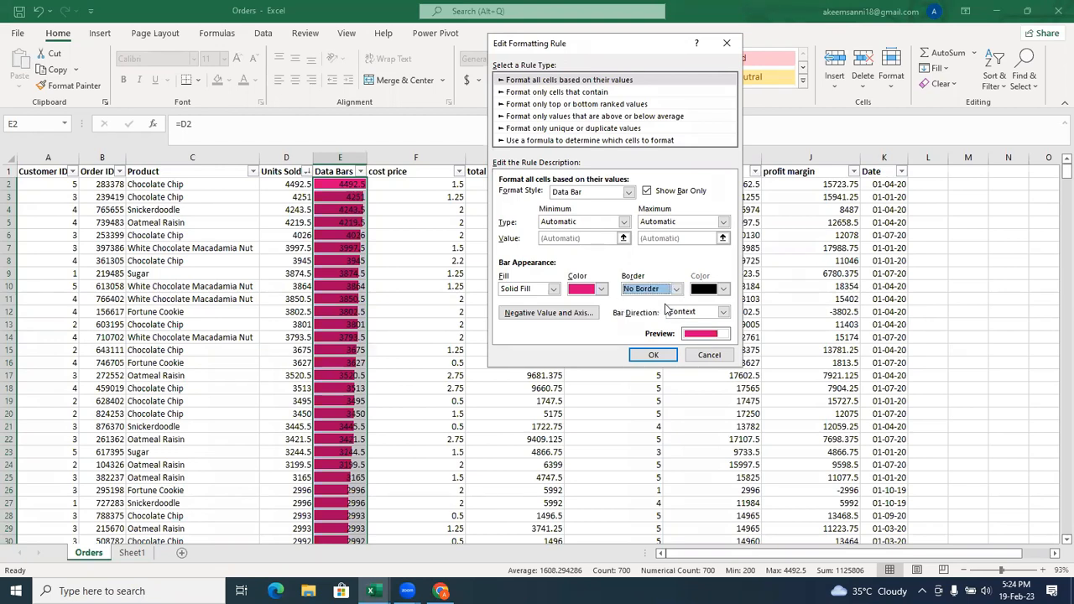
left_click(652, 355)
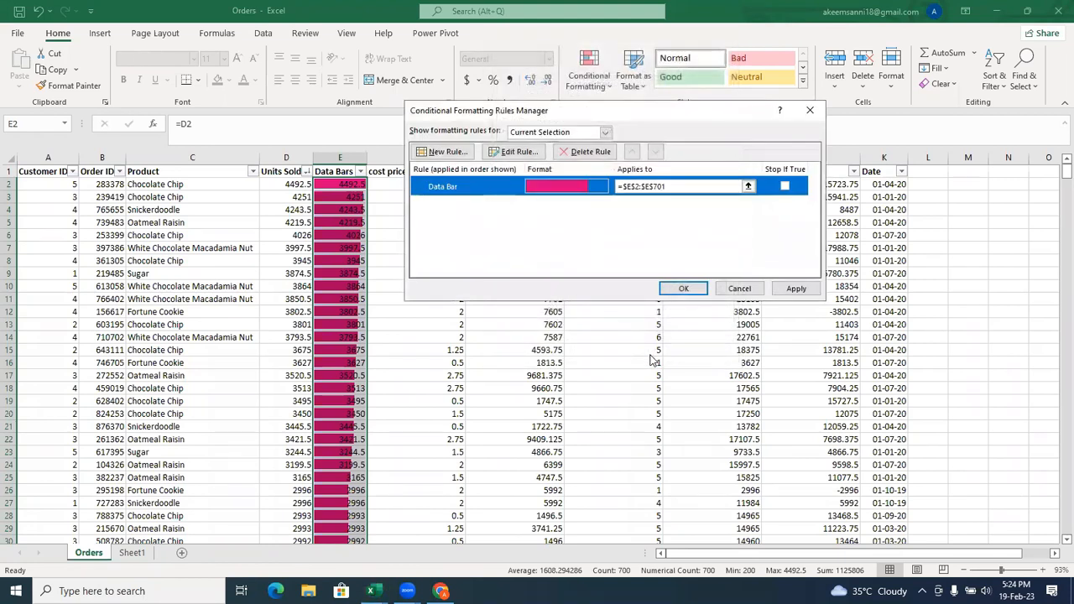
left_click(681, 291)
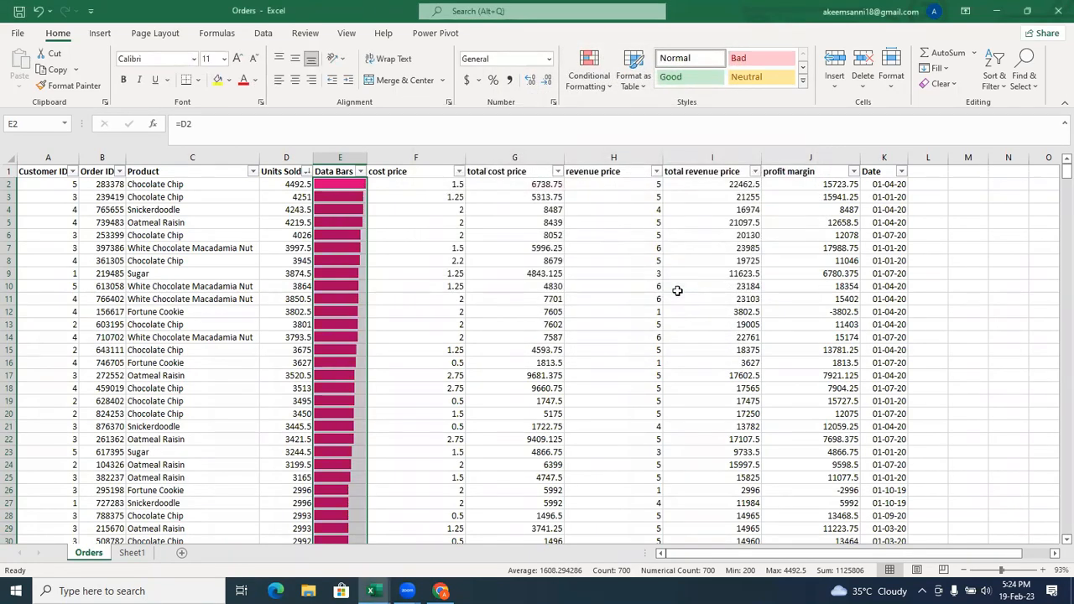
Insert a blank column between the Data Bars and cost price columns.
left_click(464, 301)
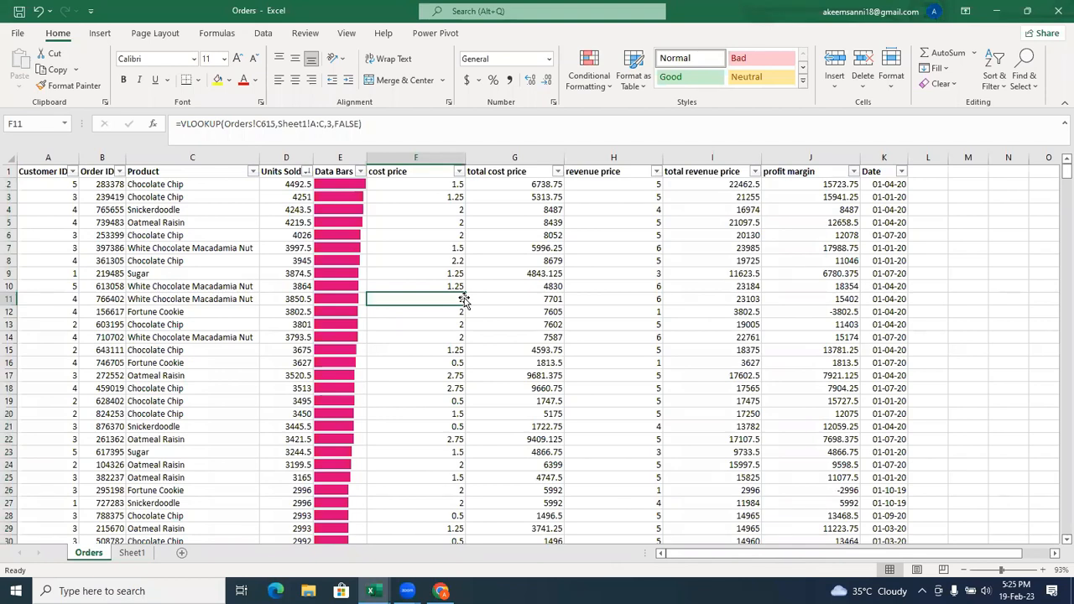
left_click(415, 158)
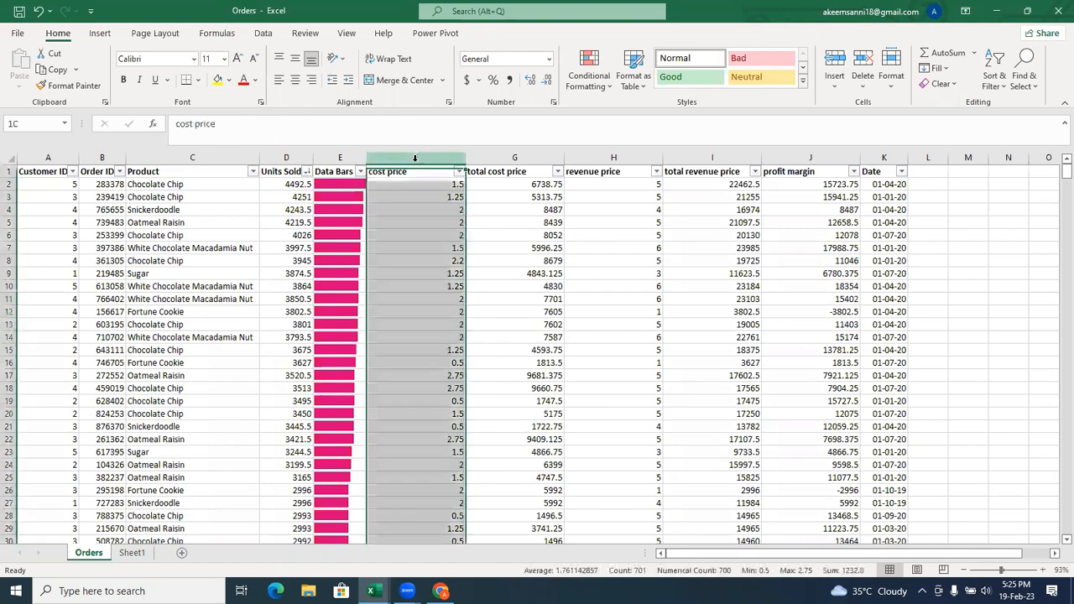
right_click(415, 159)
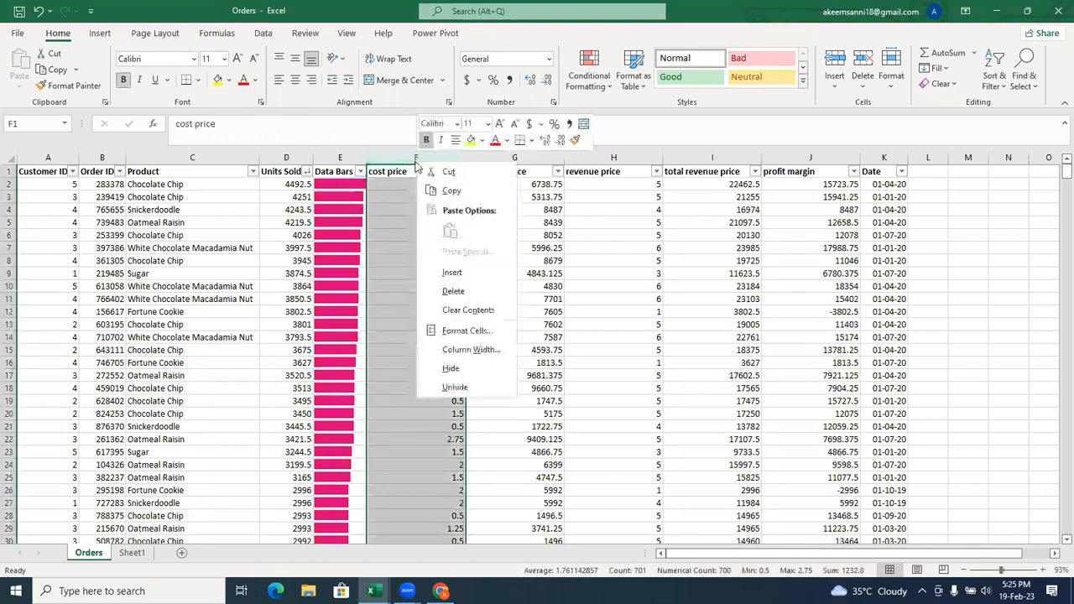
left_click(494, 280)
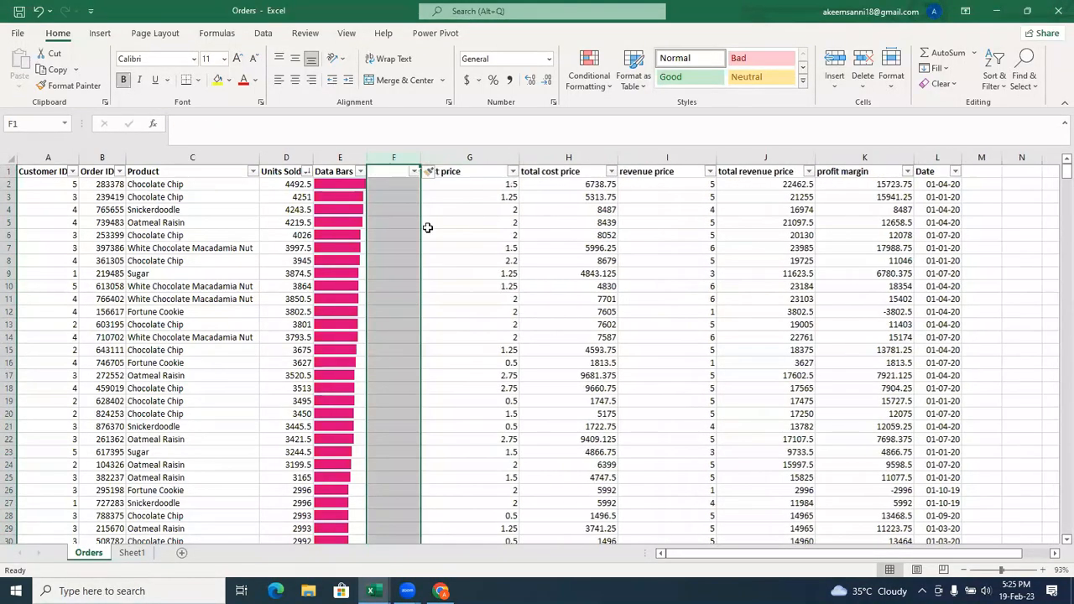
Enter the header Color Scale in cell F1 of the blank column.
left_click(601, 84)
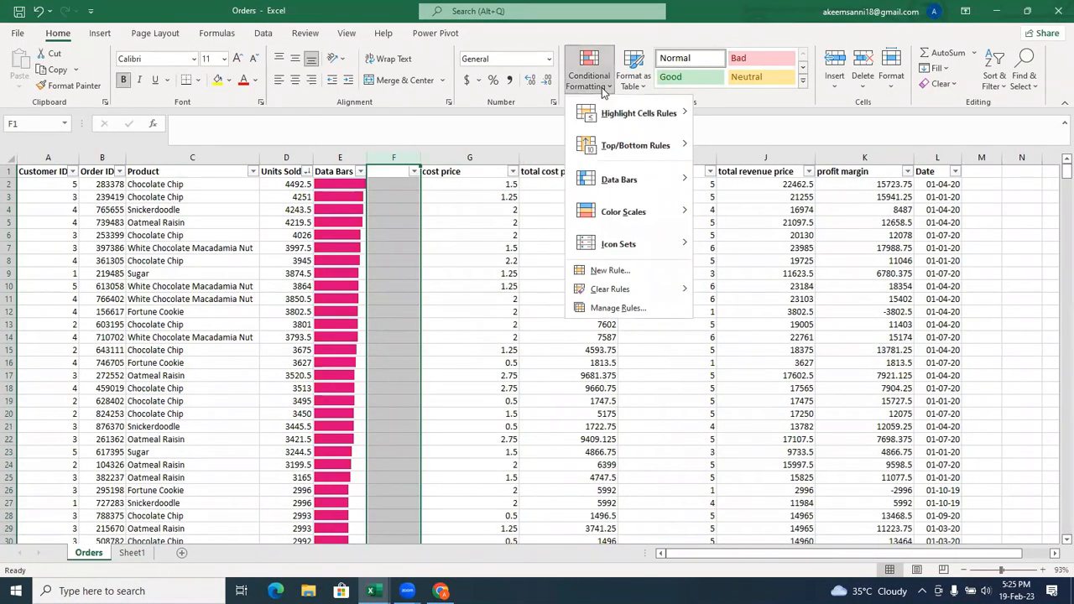
left_click(389, 171)
left_click(389, 170)
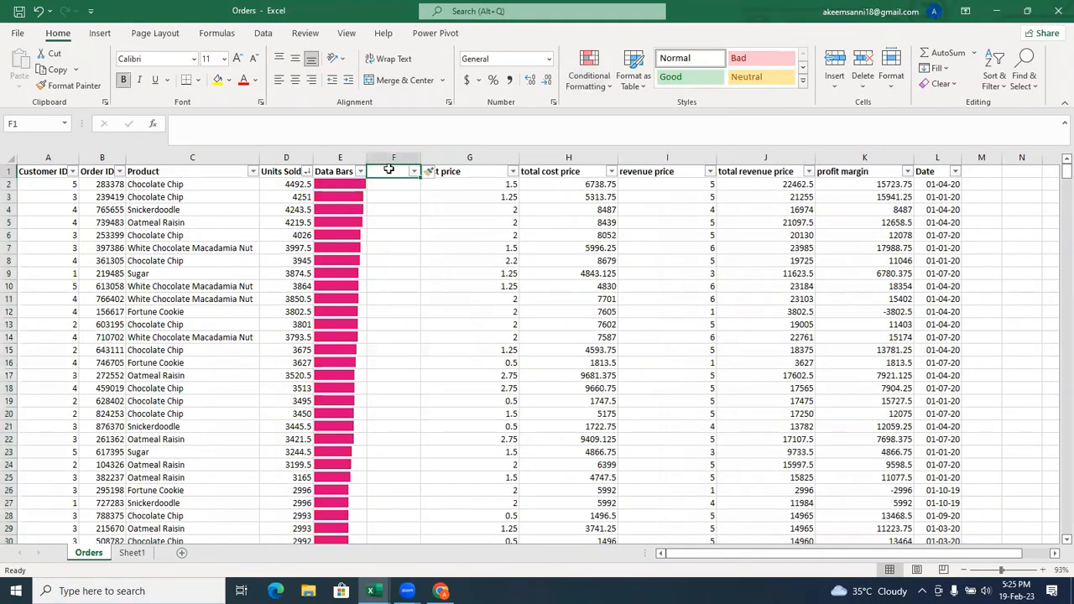
type("Color S")
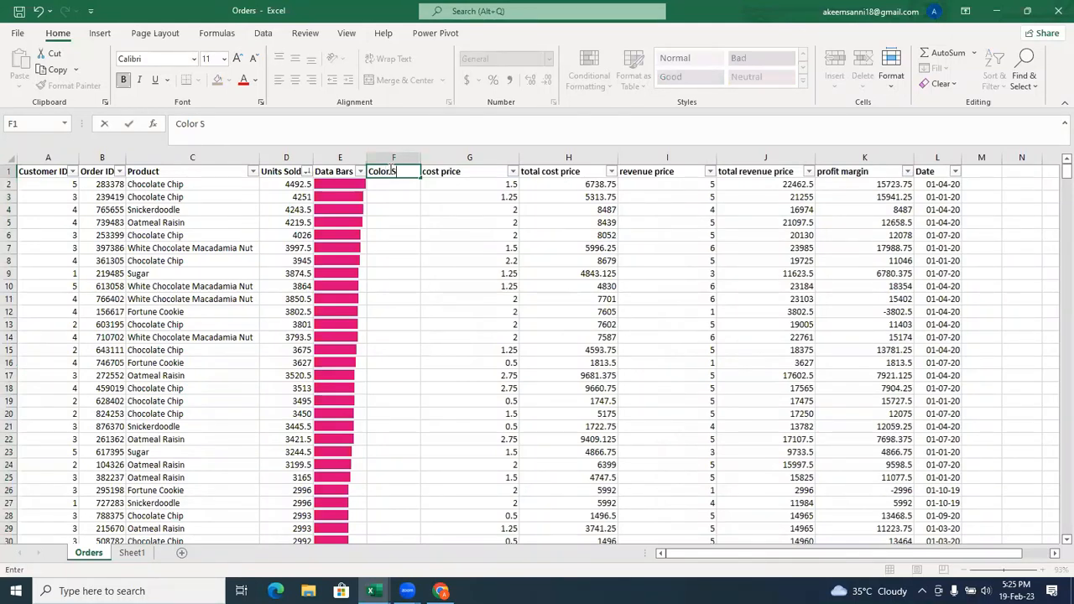
type("cales")
Enter =D2 in cell F2 and fill the formula down to the last row of the table.
left_click(399, 185)
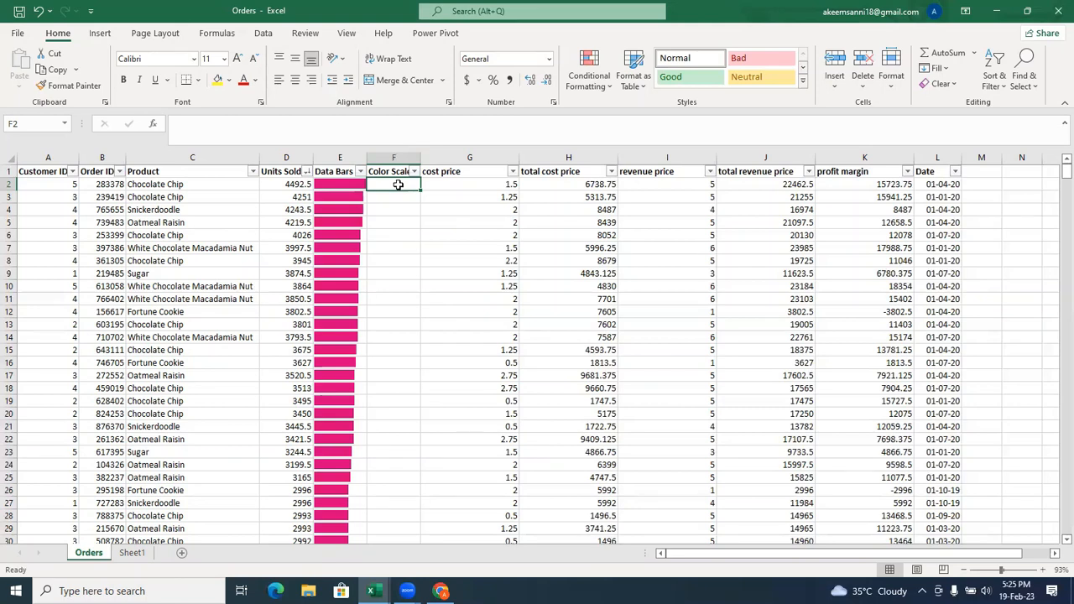
type("=")
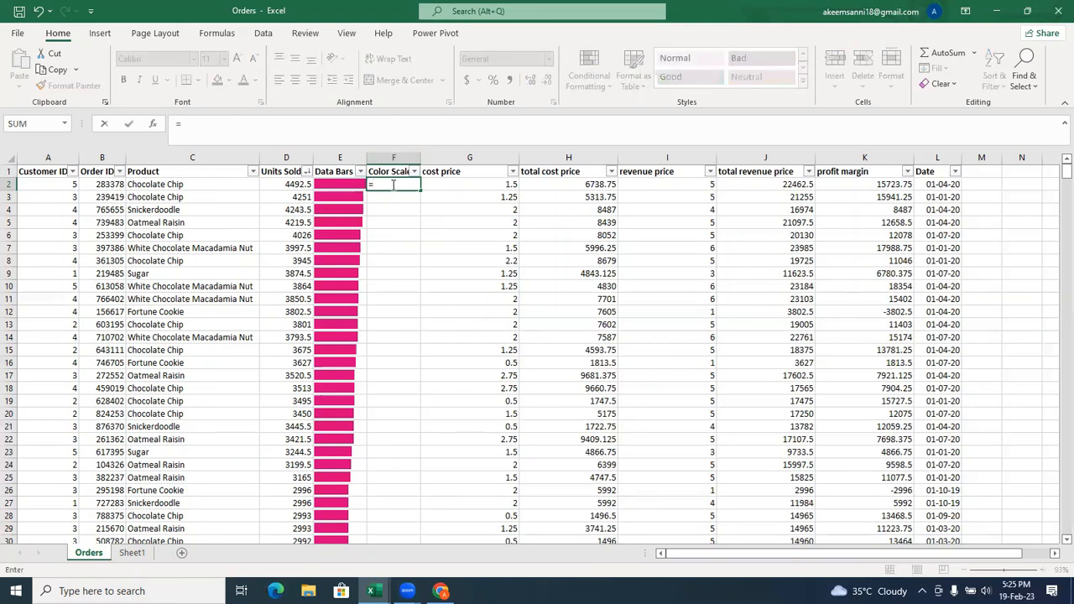
left_click(299, 185)
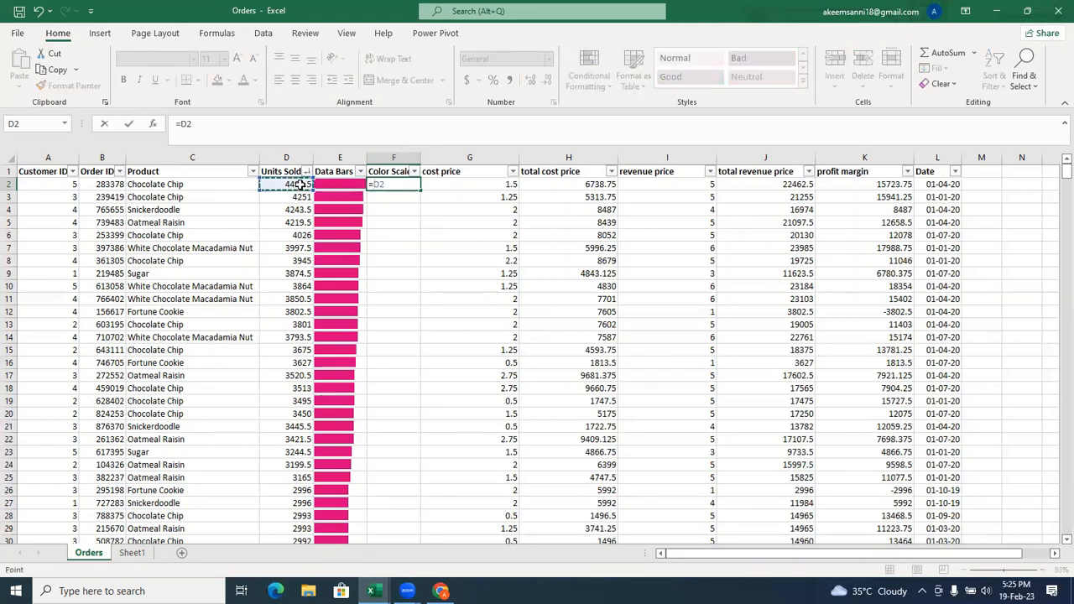
key("Return")
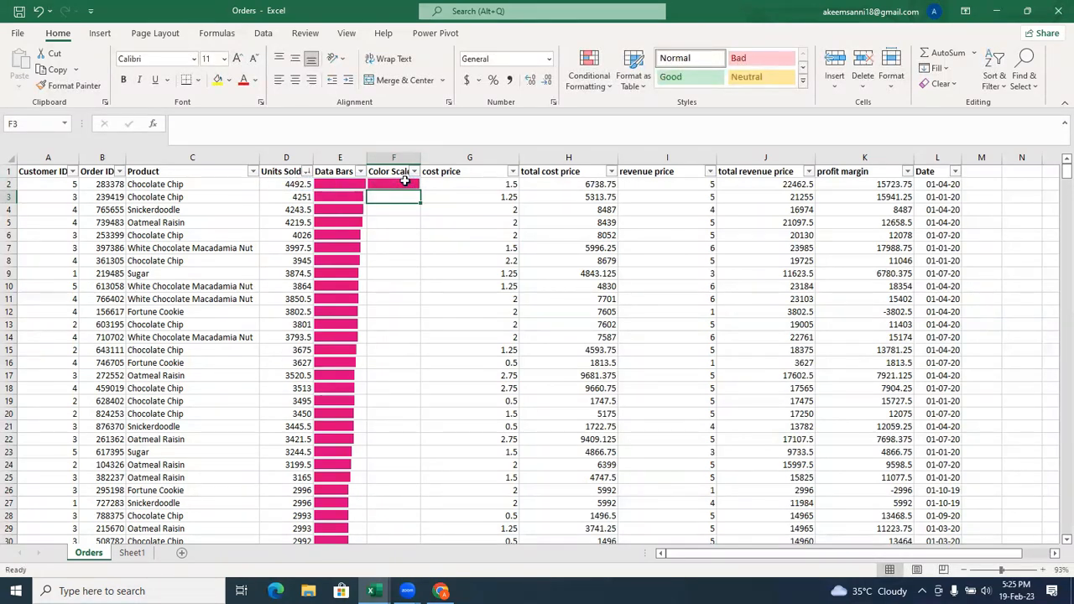
left_click(404, 182)
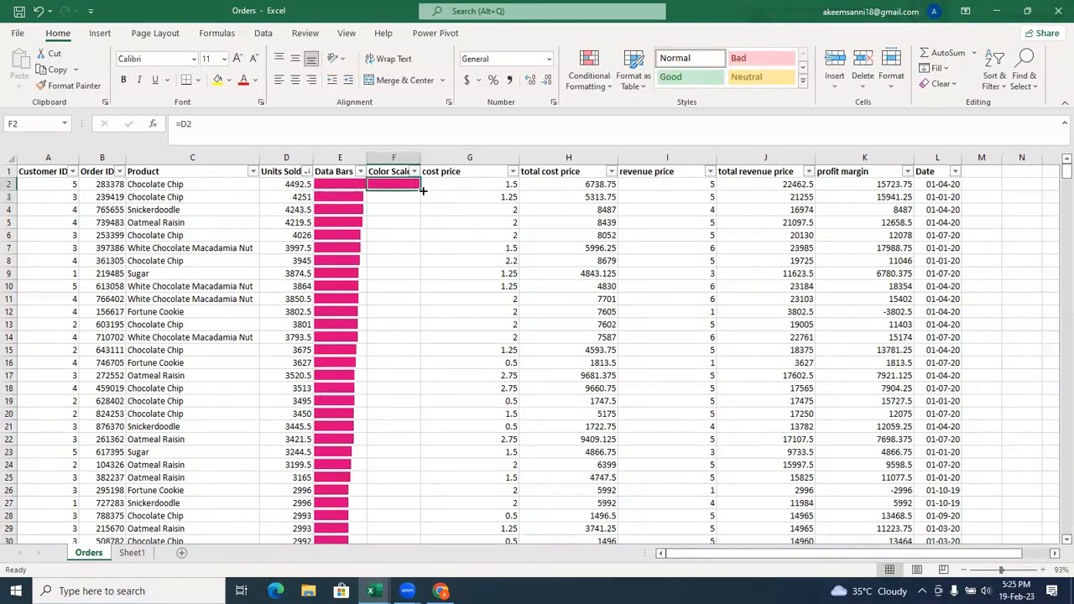
double_click(422, 191)
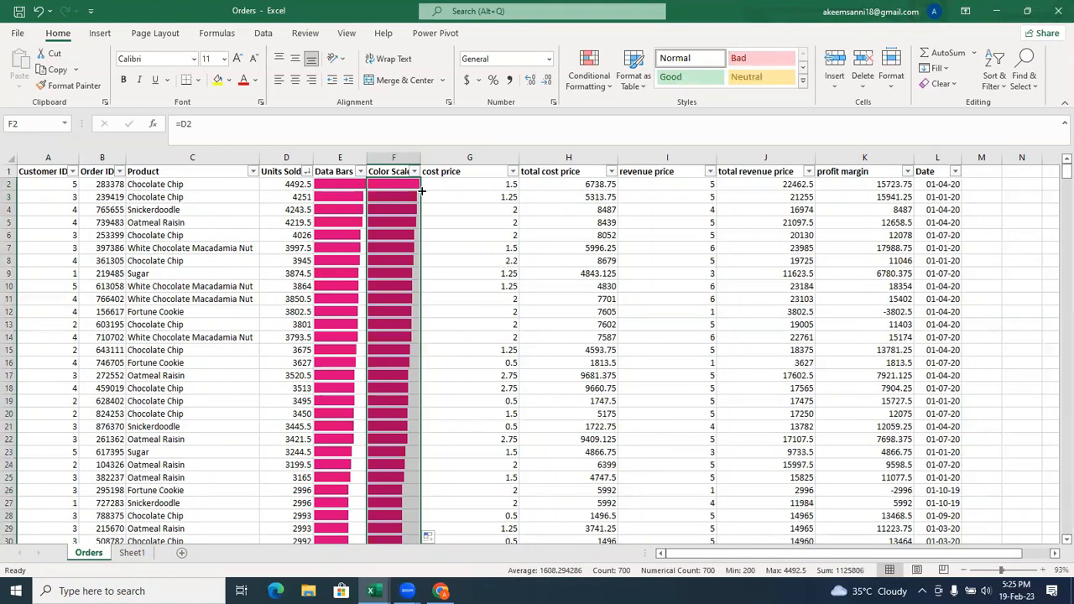
Clear the inherited conditional formatting rules from the filled Color Scale cells in column F.
left_click(589, 82)
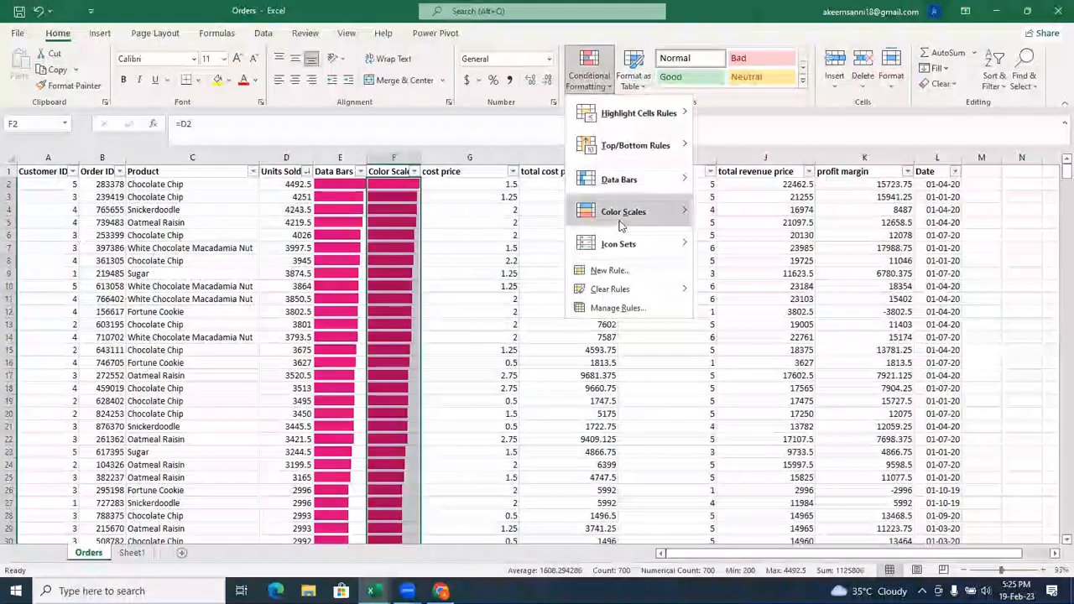
mouse_move(630, 289)
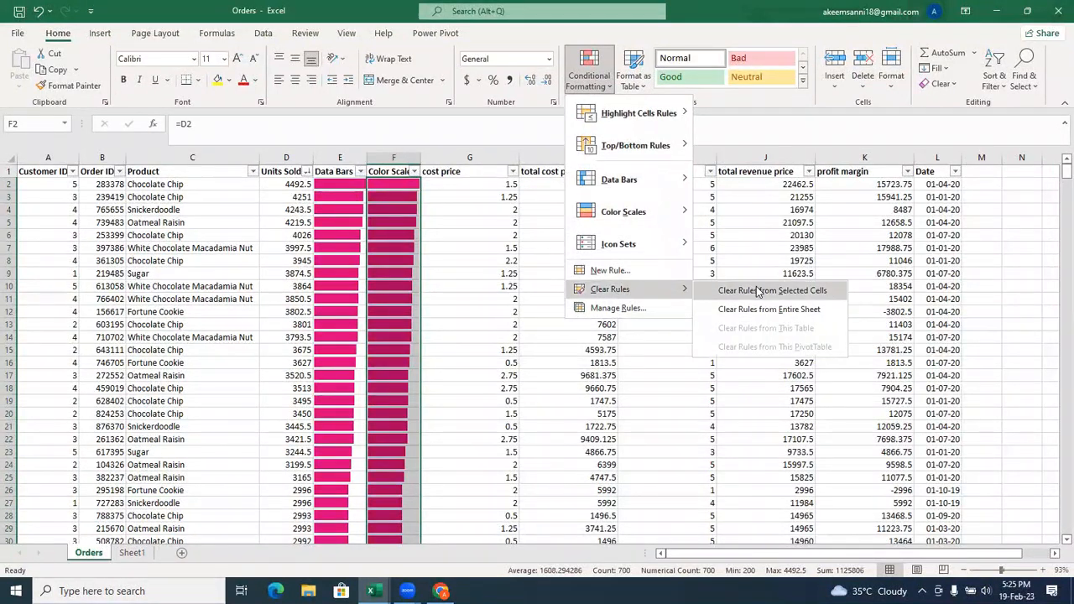
left_click(758, 291)
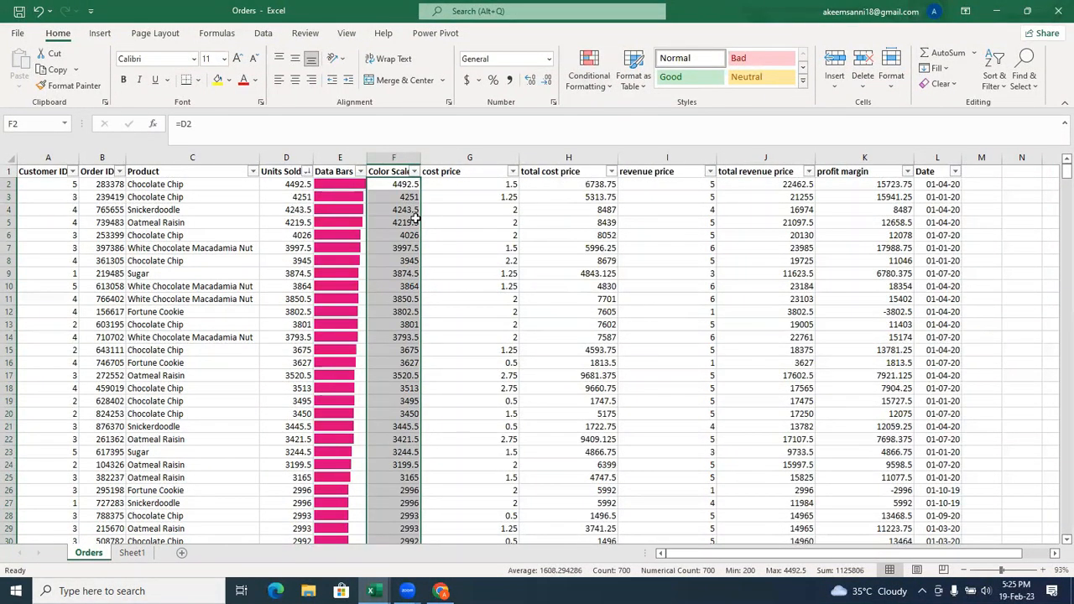
Apply the Green - Yellow - Red color scale to the Color Scale values in column F.
left_click(598, 90)
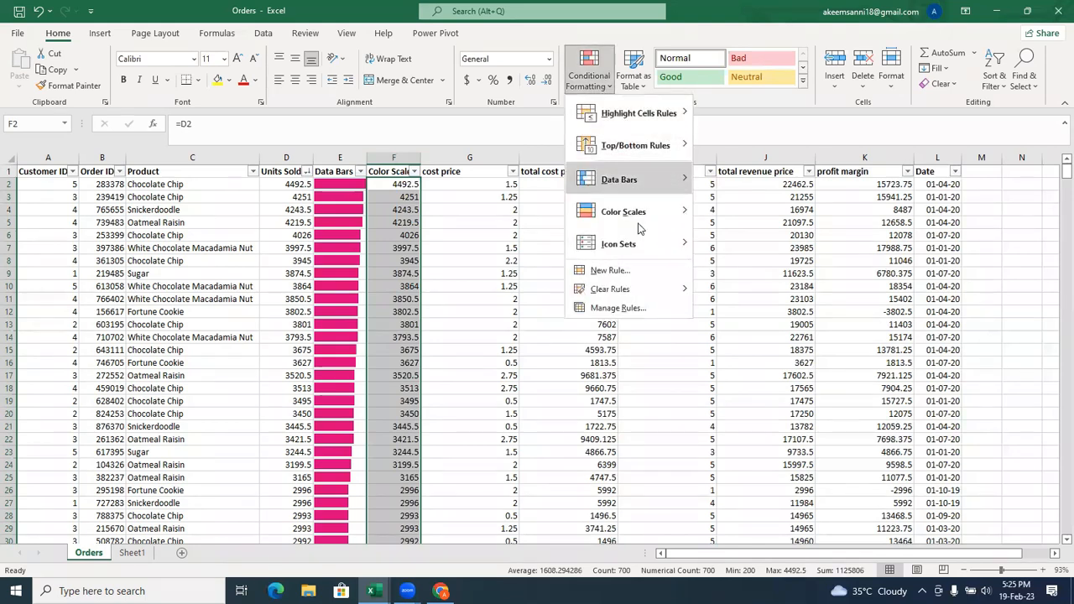
mouse_move(643, 224)
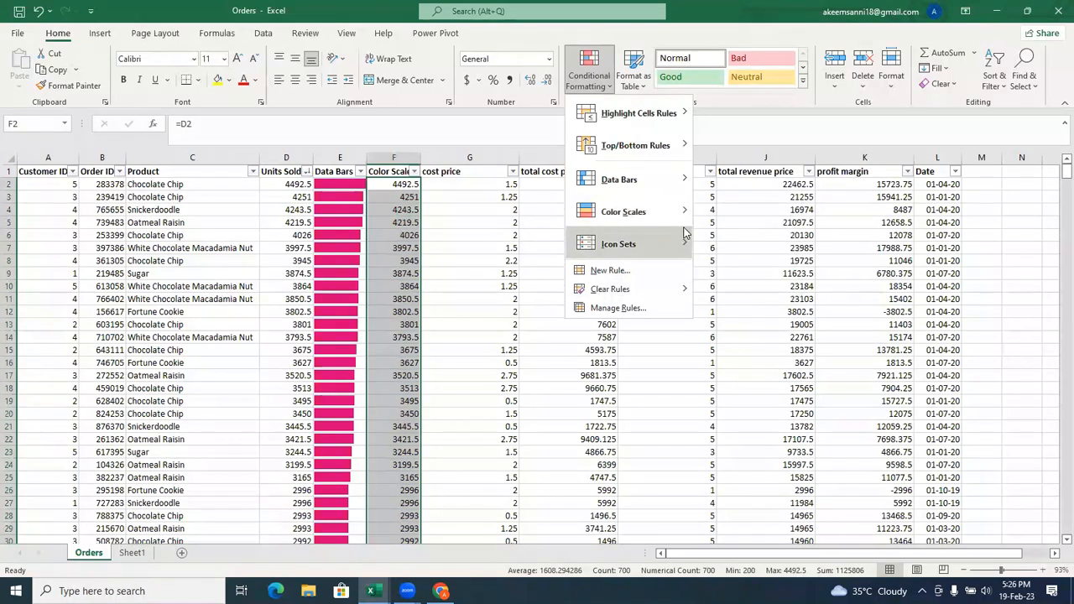
mouse_move(689, 215)
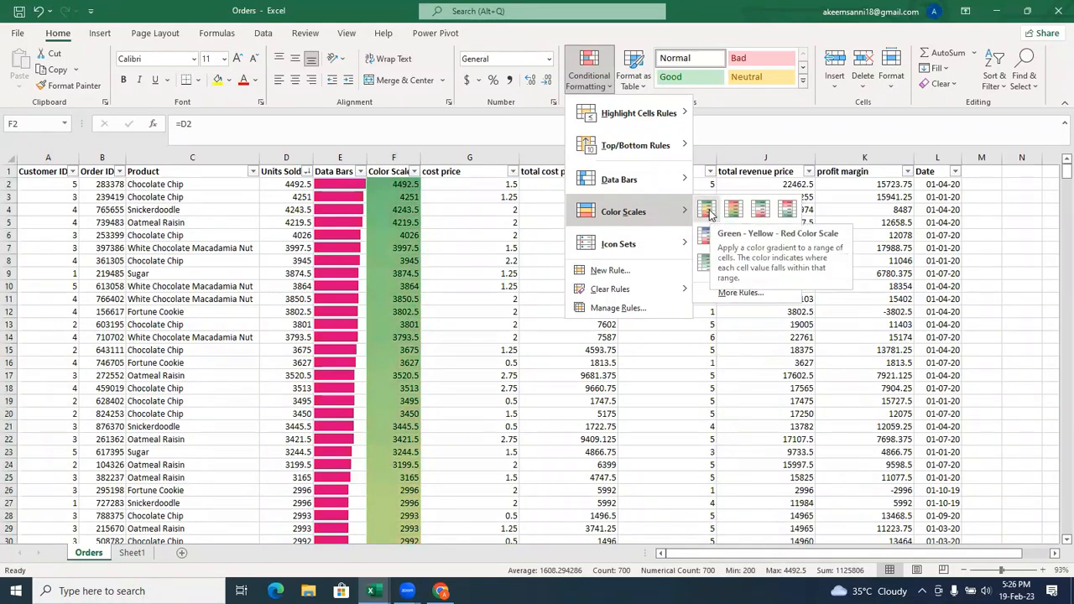
left_click(707, 210)
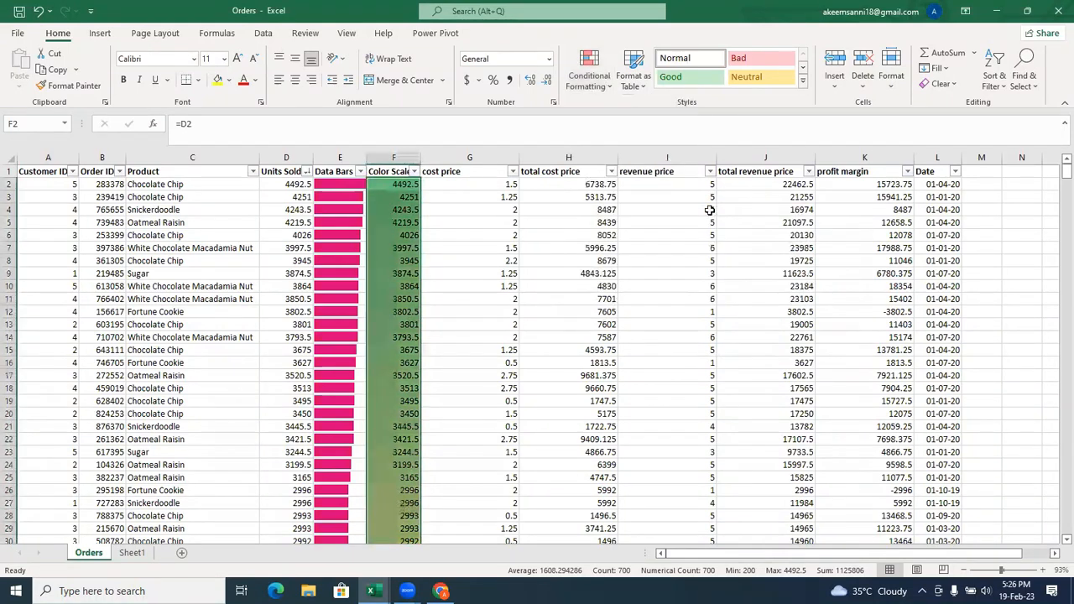
left_click(595, 91)
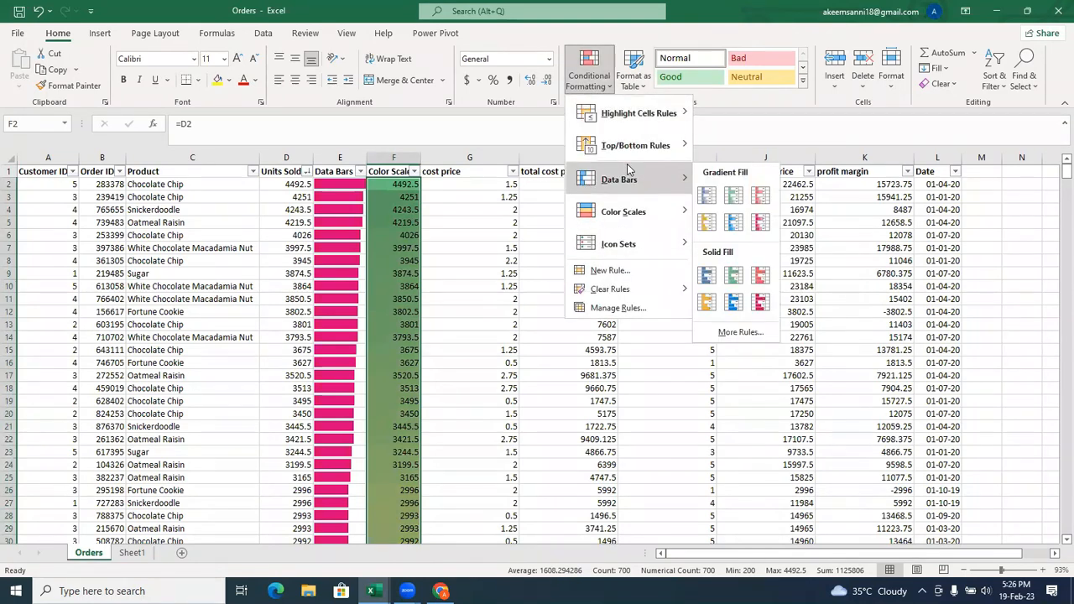
mouse_move(618, 210)
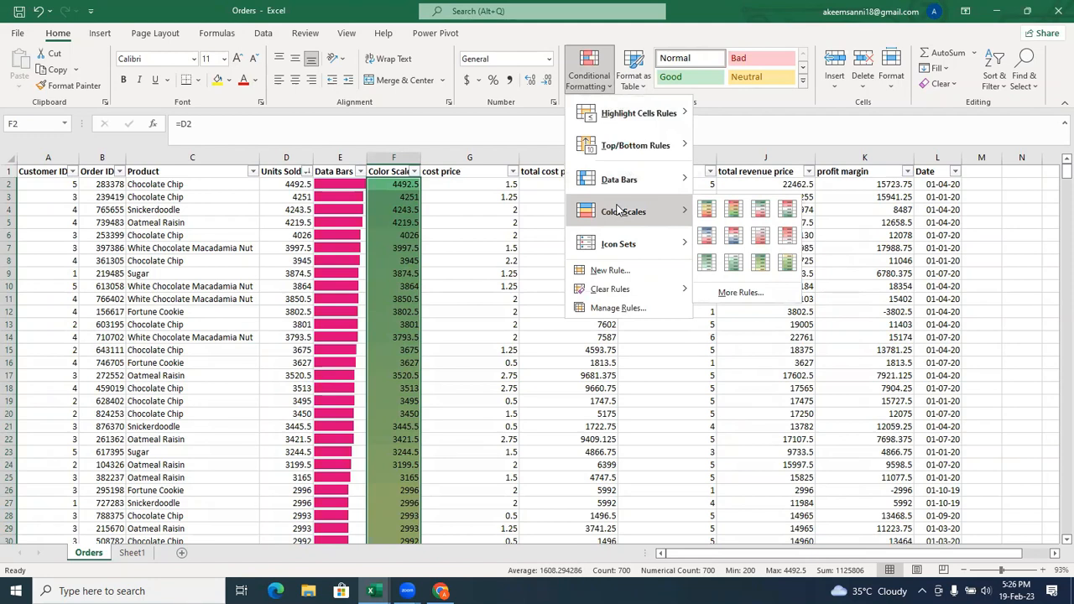
left_click(442, 238)
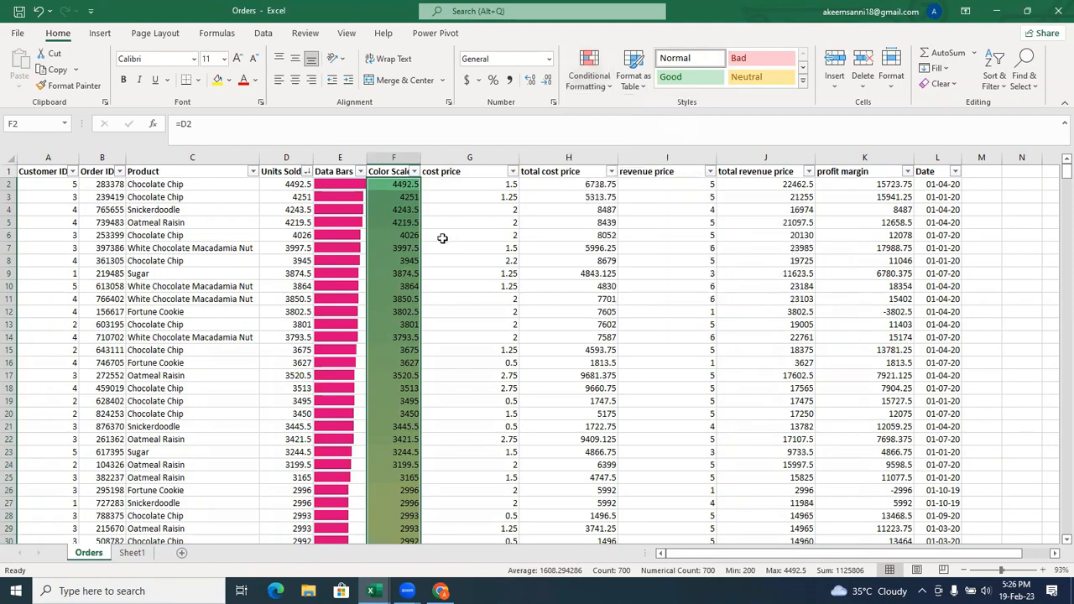
left_click(400, 185)
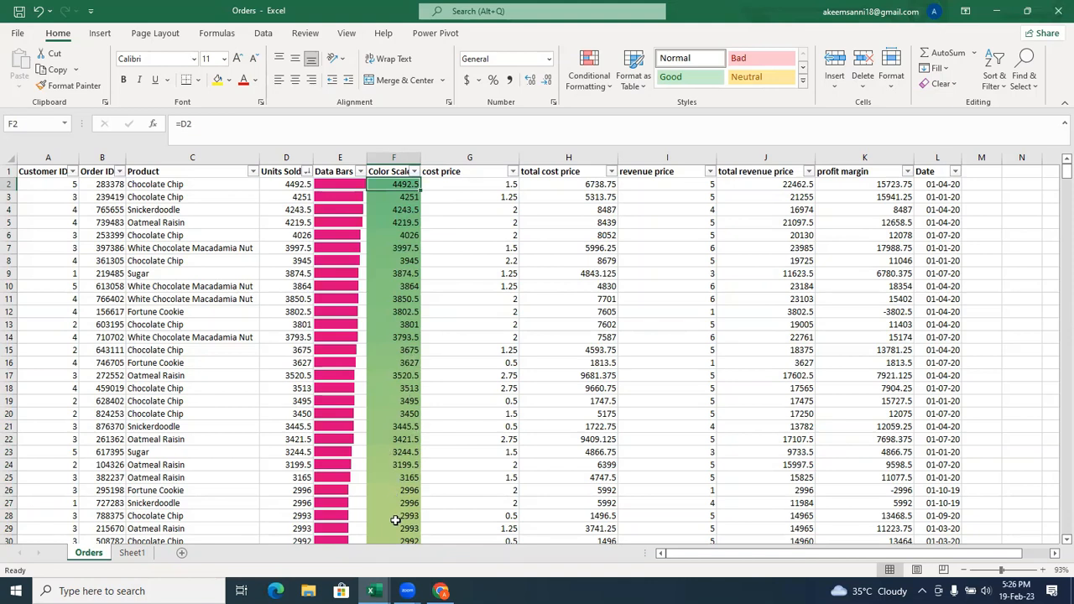
Examine the color scale shading in column F from the first row down to the last row of the table.
scroll(1055, 185, "down", 6)
scroll(1055, 201, "down", 11)
scroll(1055, 216, "down", 20)
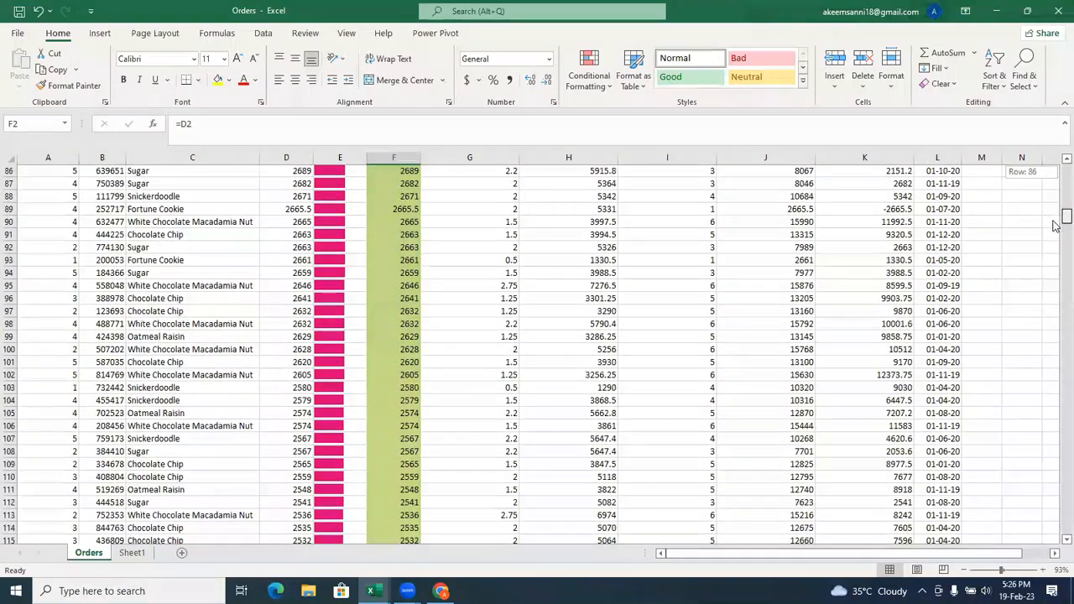
left_click_drag(1055, 255, 1055, 409)
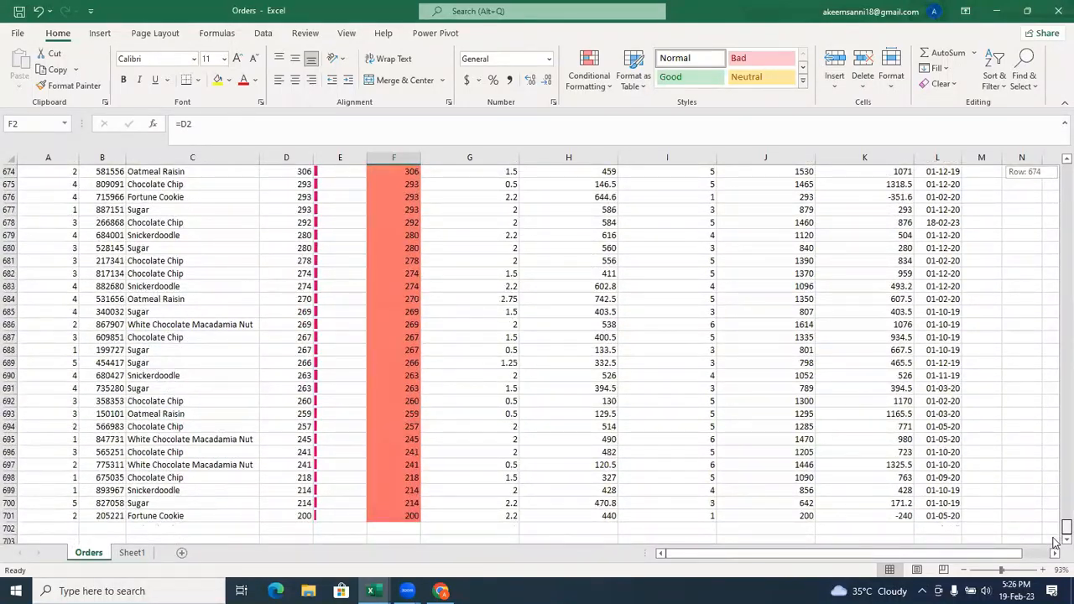
left_click_drag(1056, 542, 1057, 139)
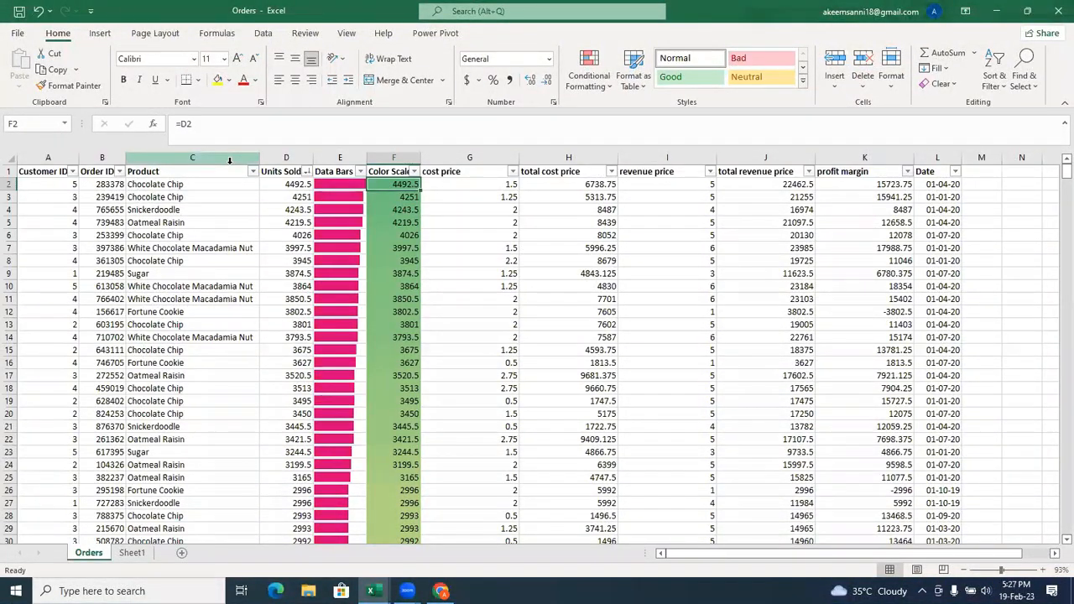
Select the Color Scale values in column F and open their Graded Color Scale rule for editing.
key("ctrl+shift+Down")
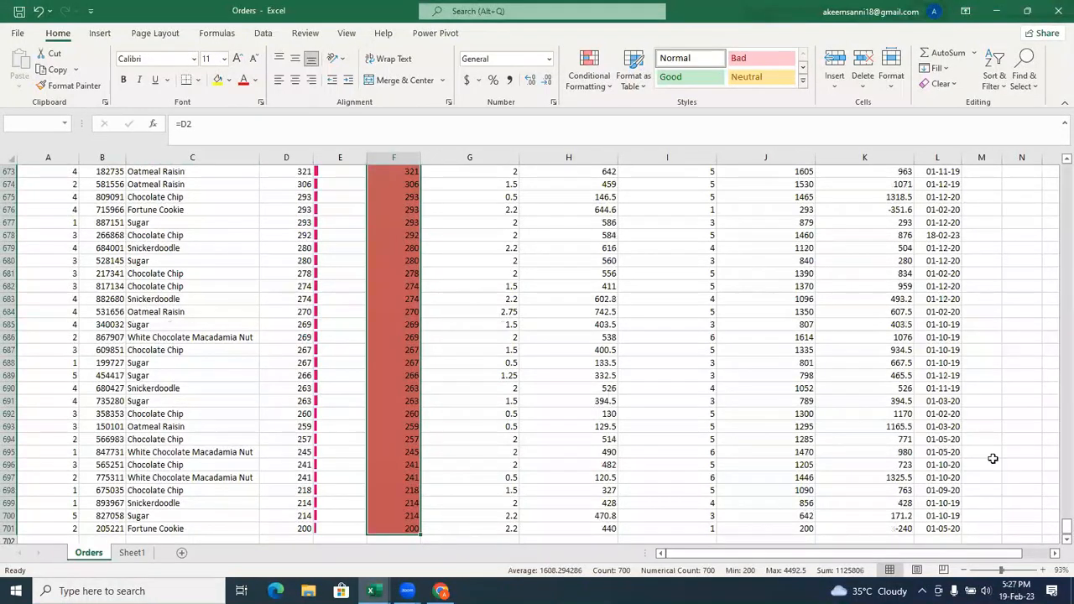
left_click_drag(1055, 537, 1056, 168)
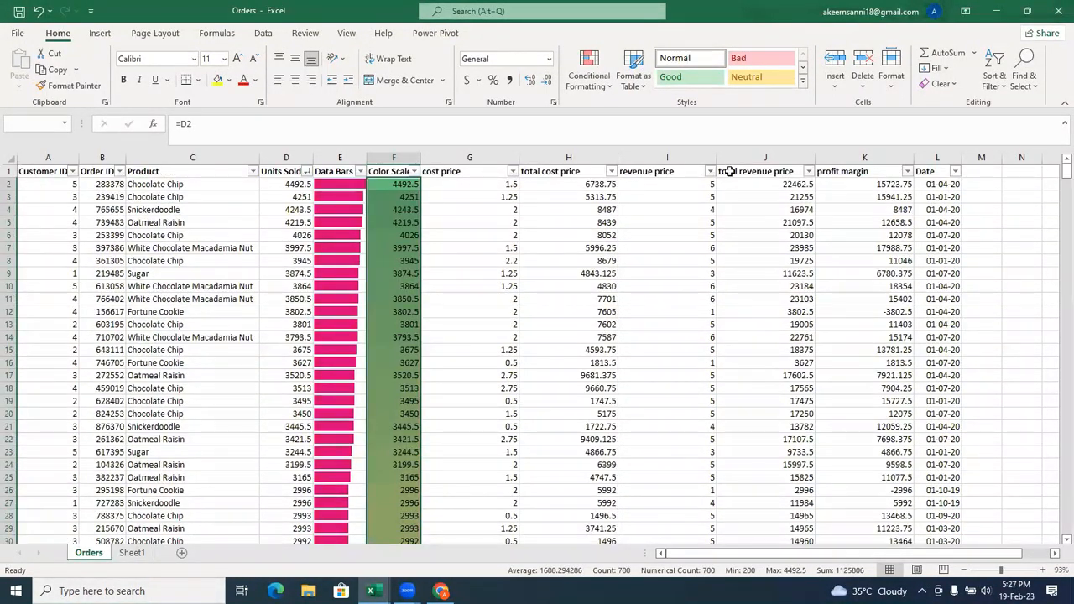
left_click(606, 89)
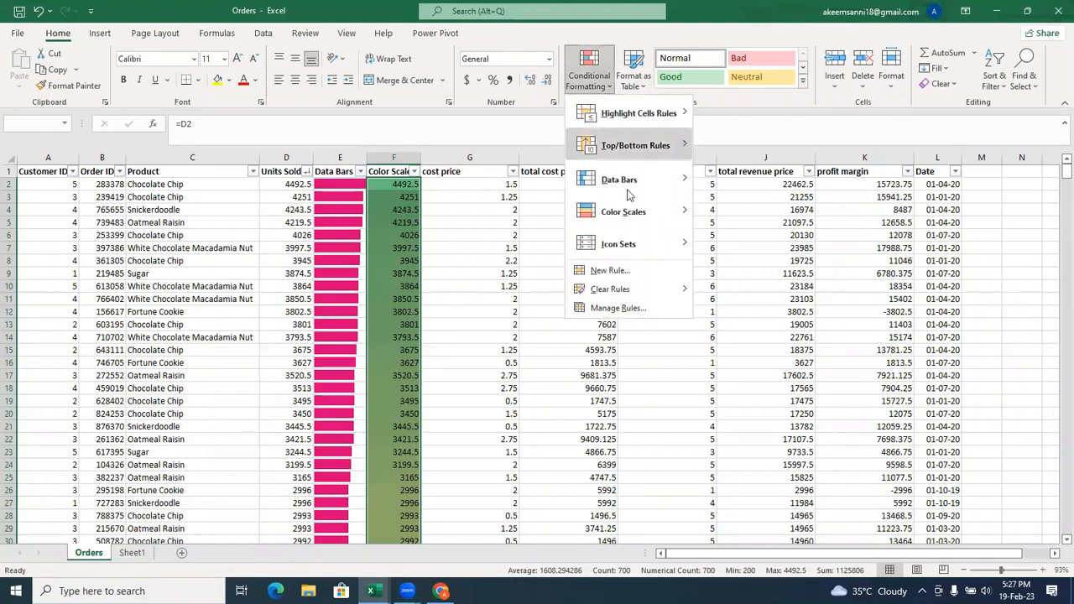
left_click(631, 308)
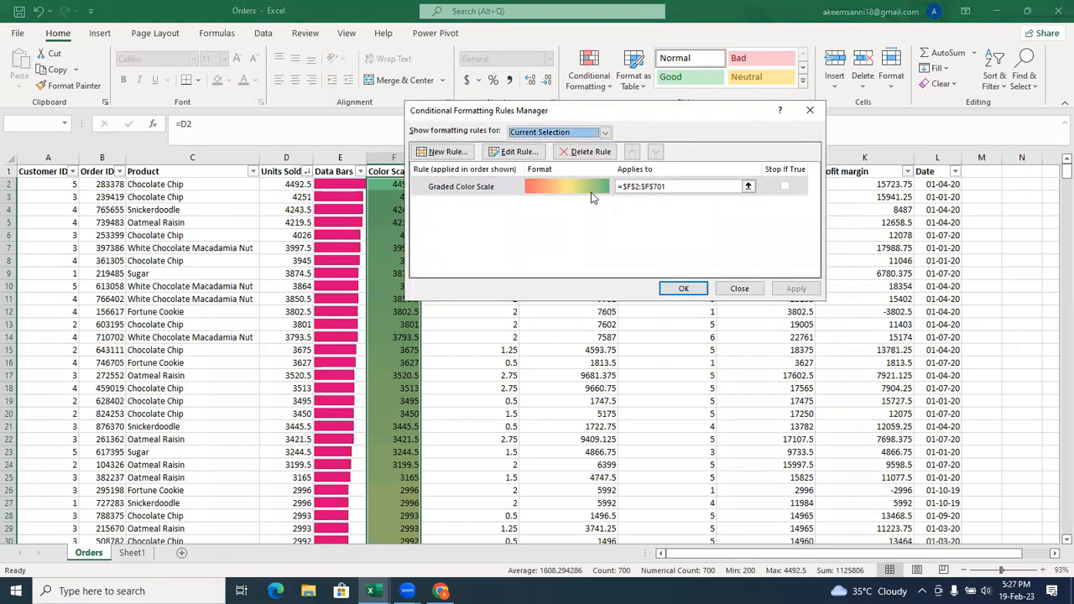
left_click(506, 185)
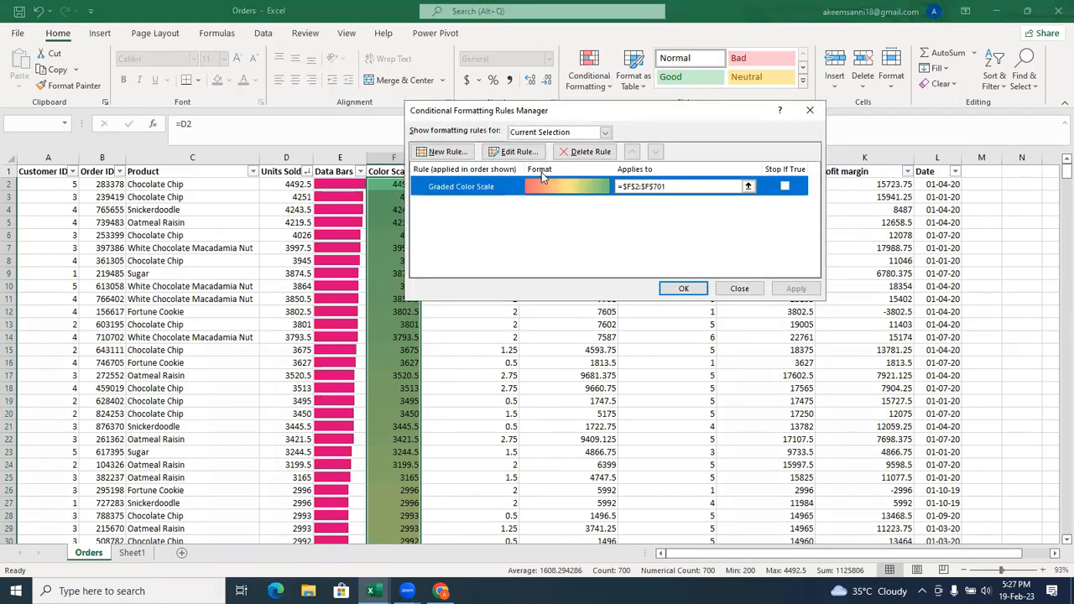
left_click(513, 152)
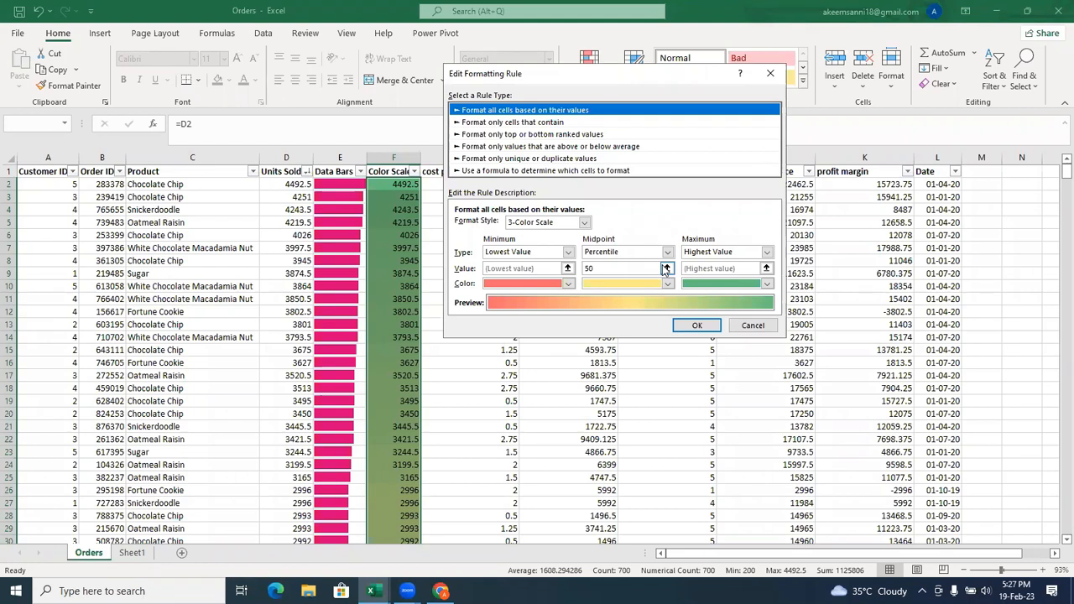
Review the rule's type and format style options, choosing Lowest Value for the minimum and 3-Color Scale as the style.
left_click(568, 252)
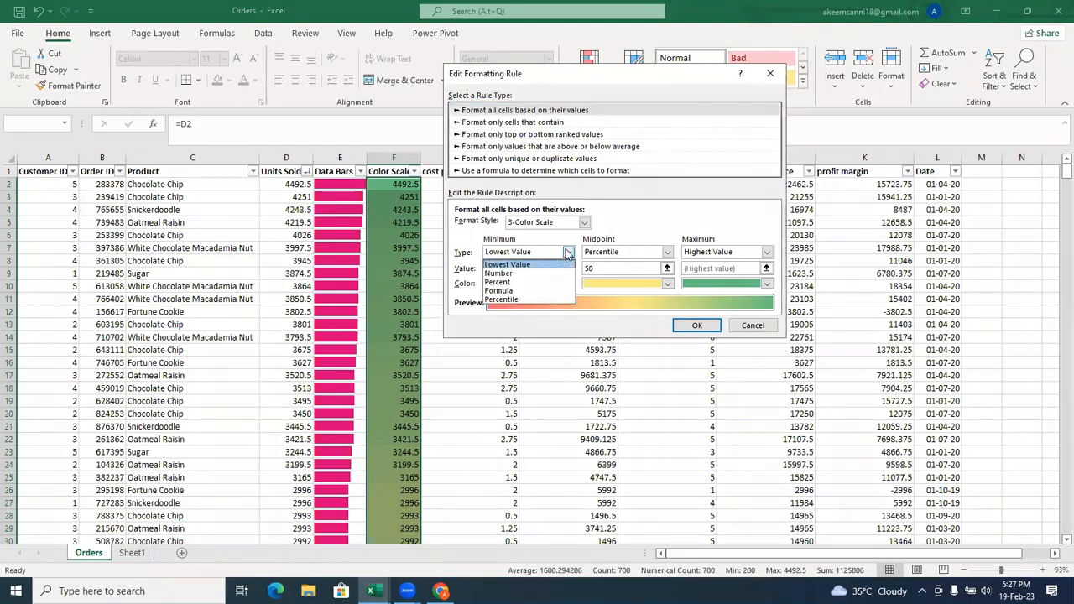
left_click(519, 266)
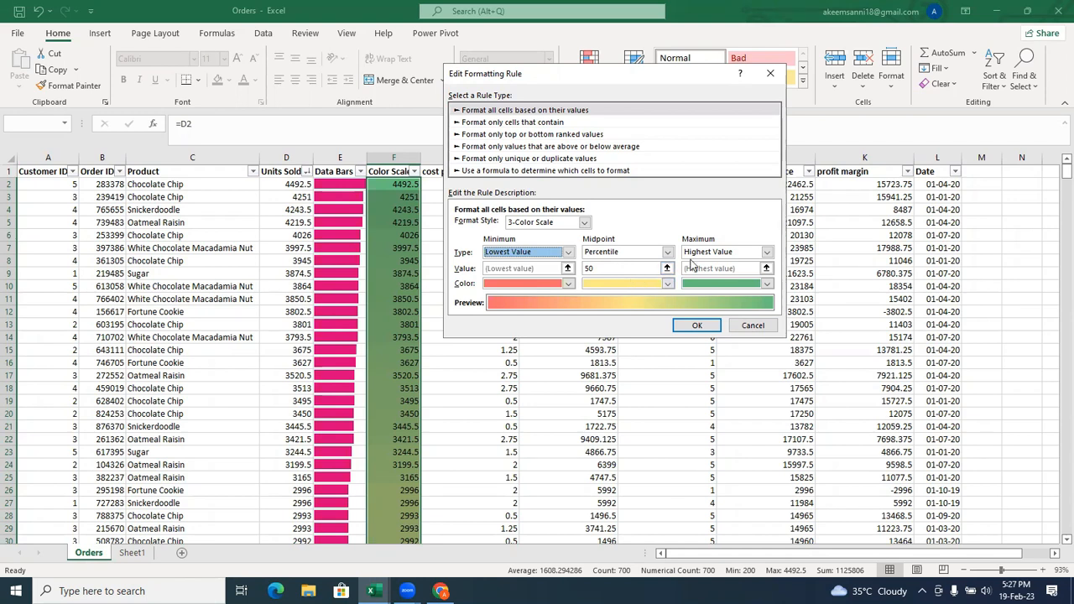
left_click(584, 222)
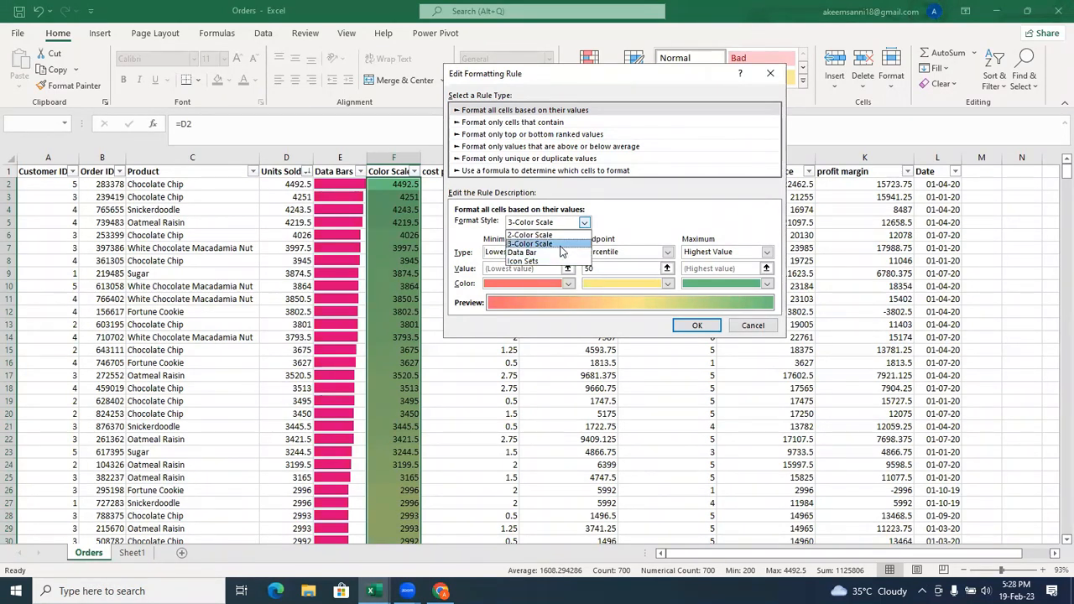
left_click(561, 245)
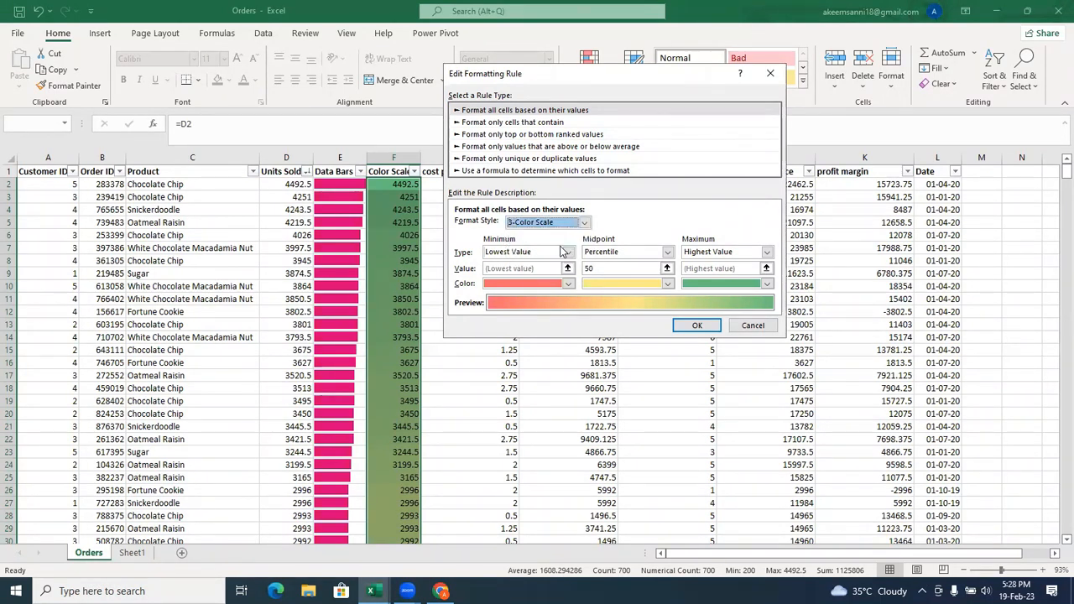
left_click(668, 253)
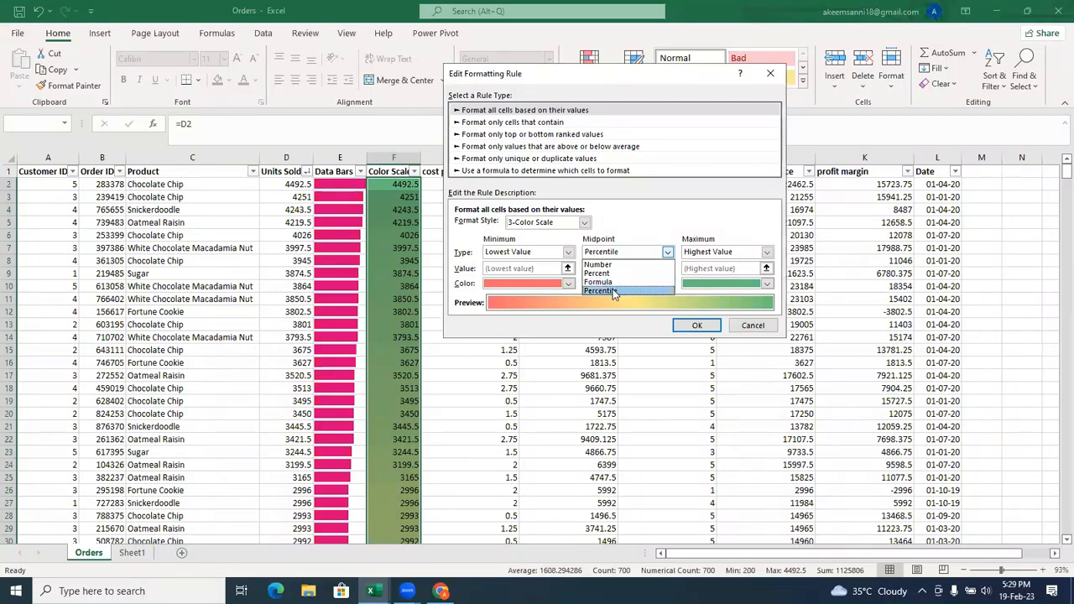
Review the color scale's midpoint value and color options, keeping Percentile as the type, and accept the rule for column F.
left_click(613, 290)
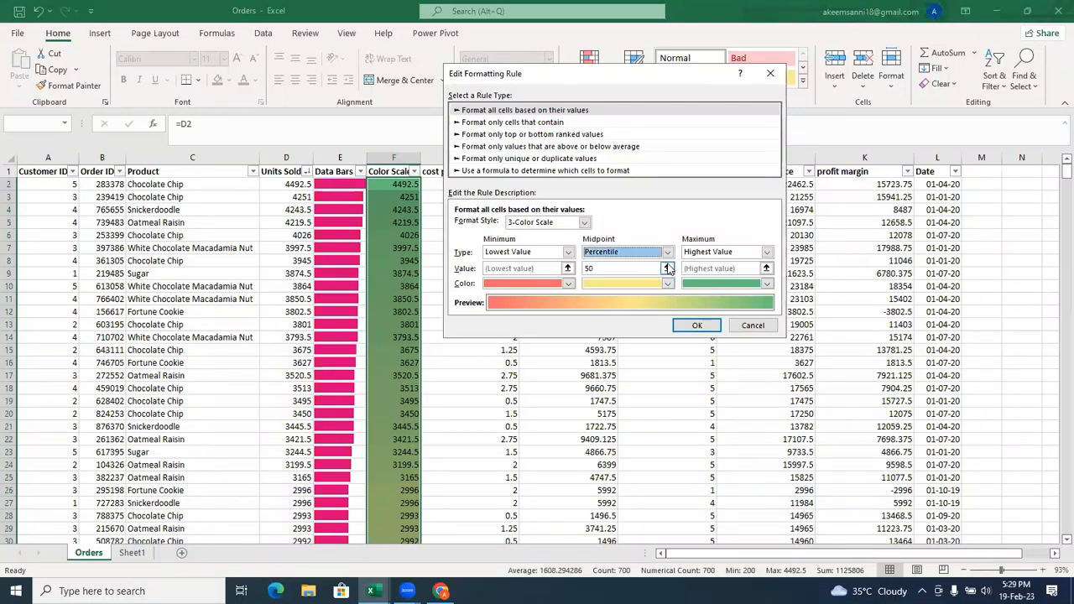
left_click(667, 267)
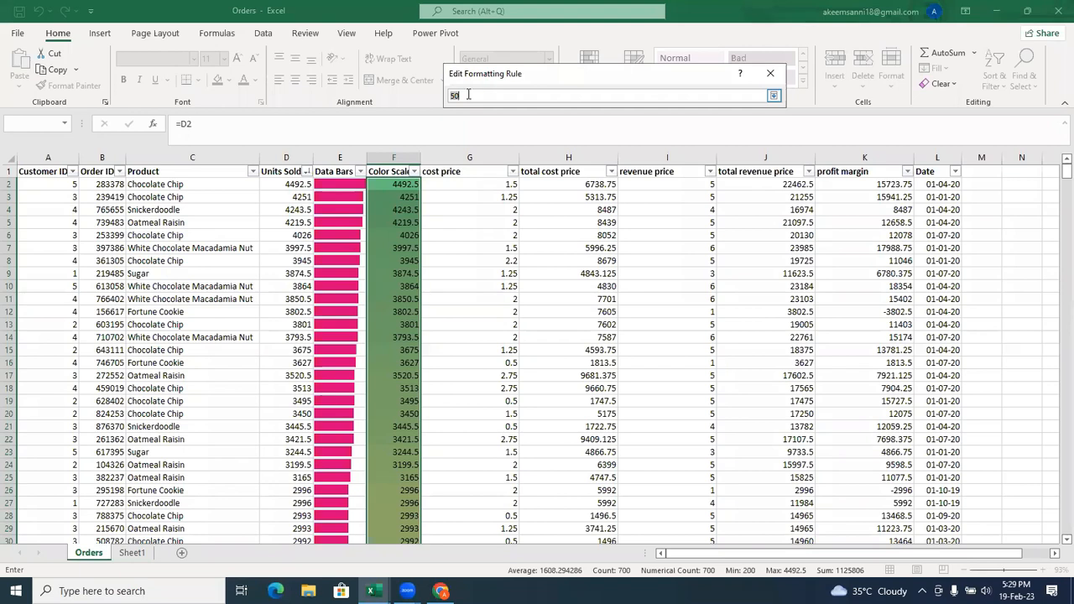
left_click(773, 96)
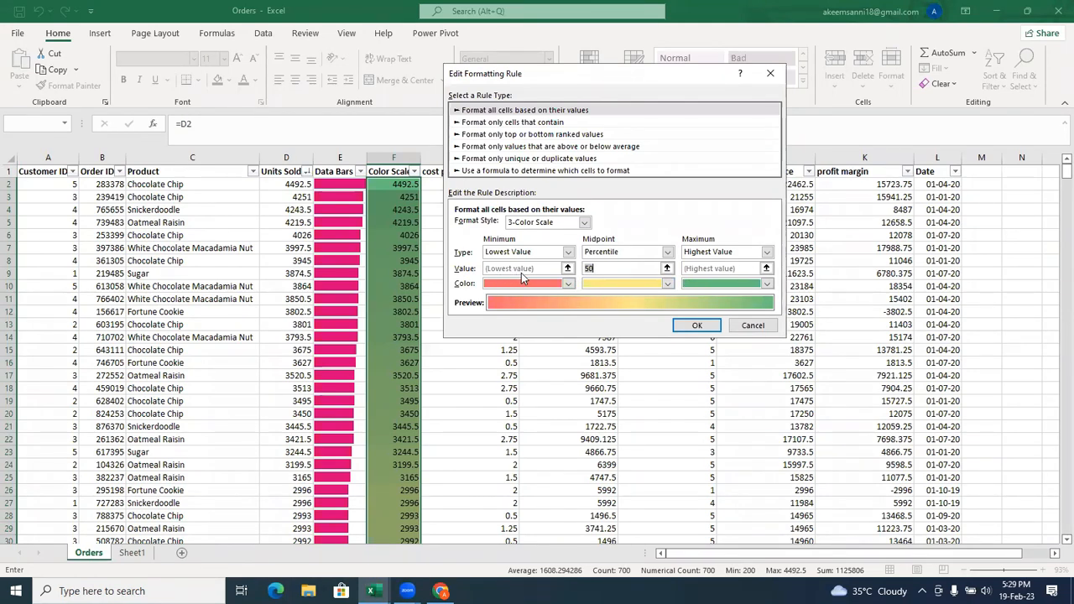
left_click(608, 266)
left_click(609, 286)
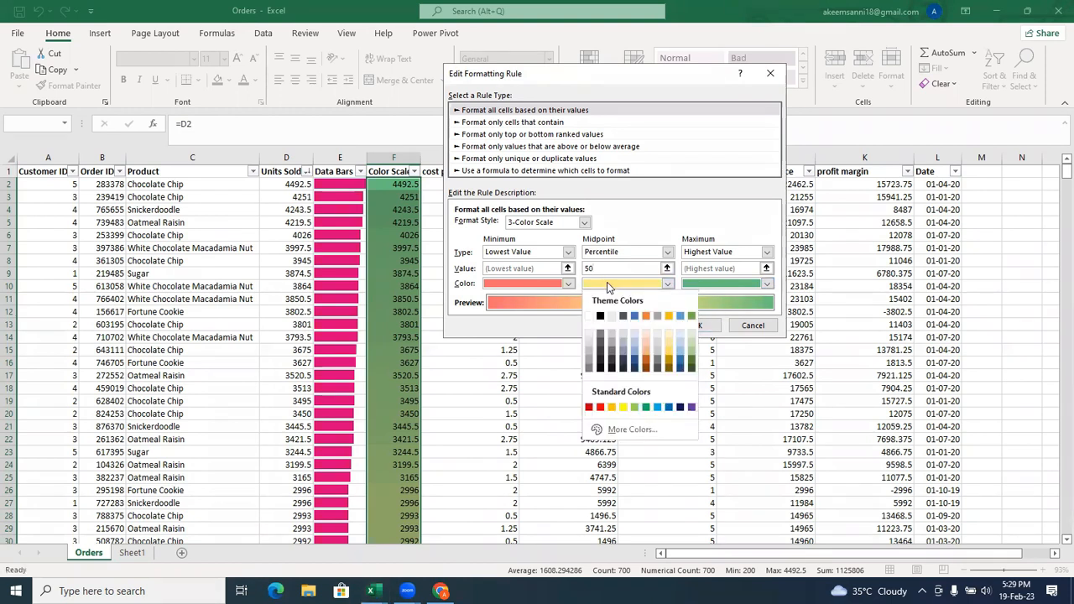
left_click(609, 287)
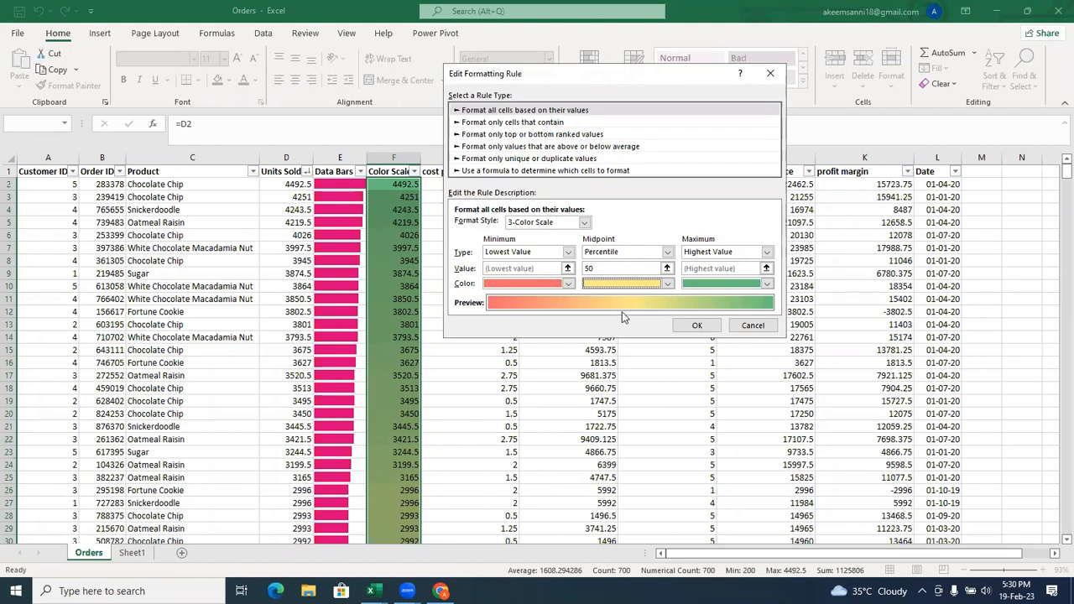
left_click(698, 326)
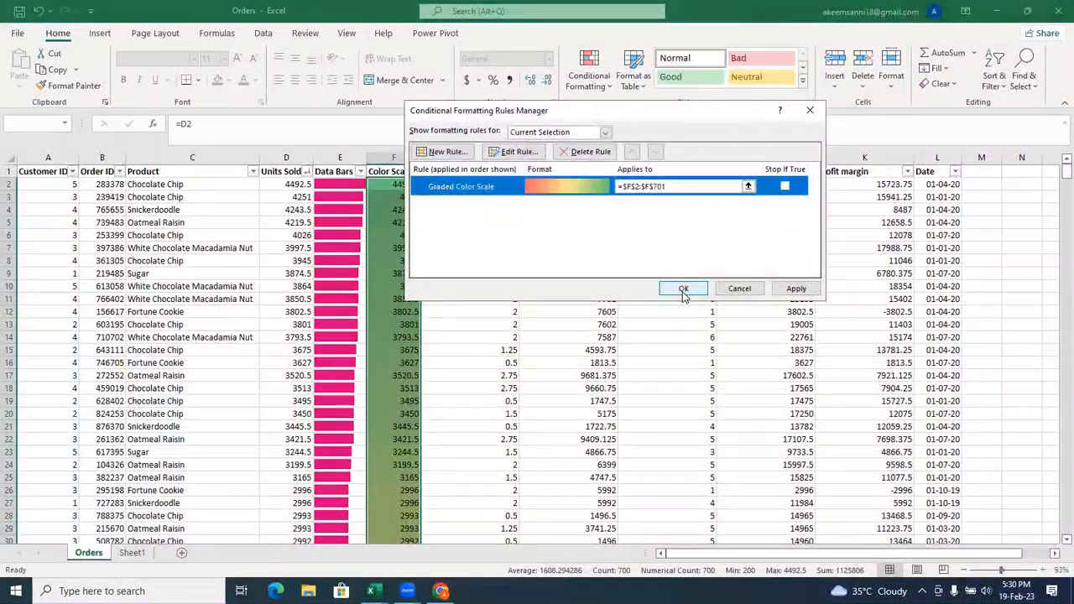
left_click(683, 289)
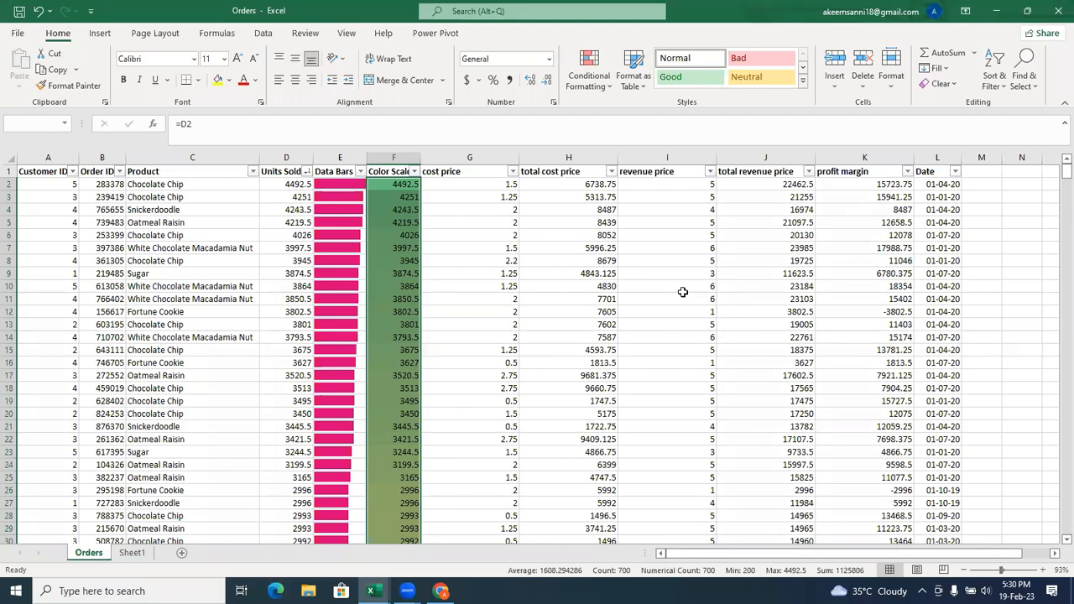
Insert a new column before cost price and enter the header Icon Set in G1.
left_click(472, 156)
right_click(471, 157)
left_click(524, 273)
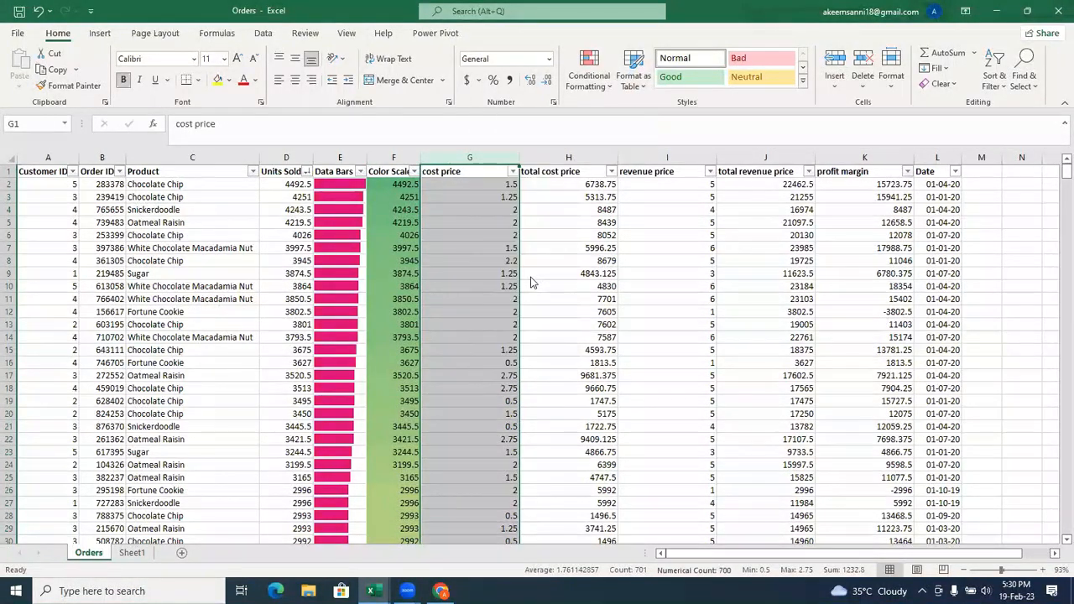
left_click(437, 171)
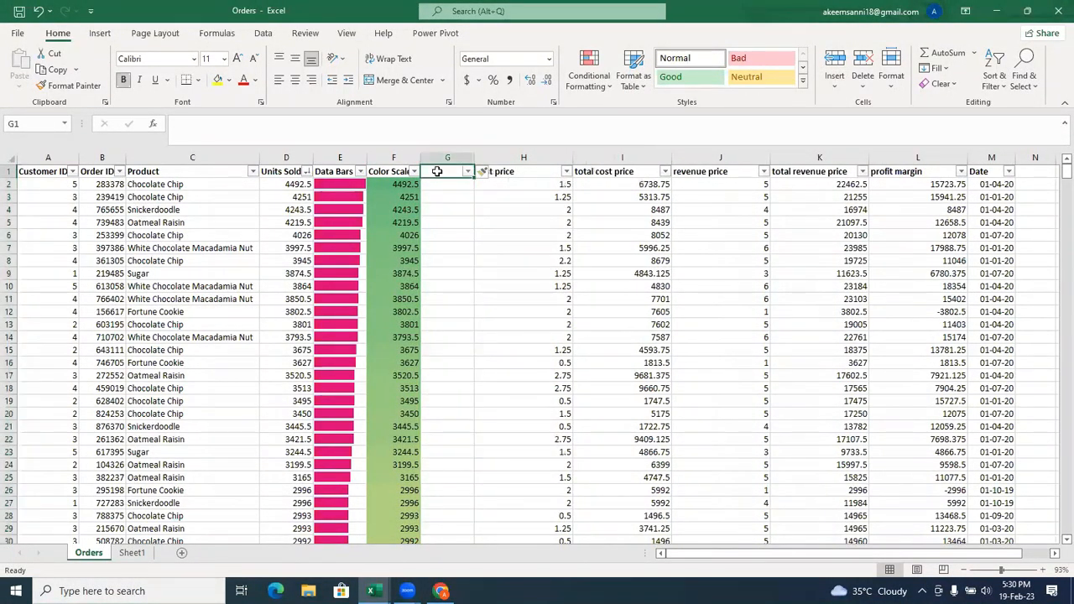
type("i")
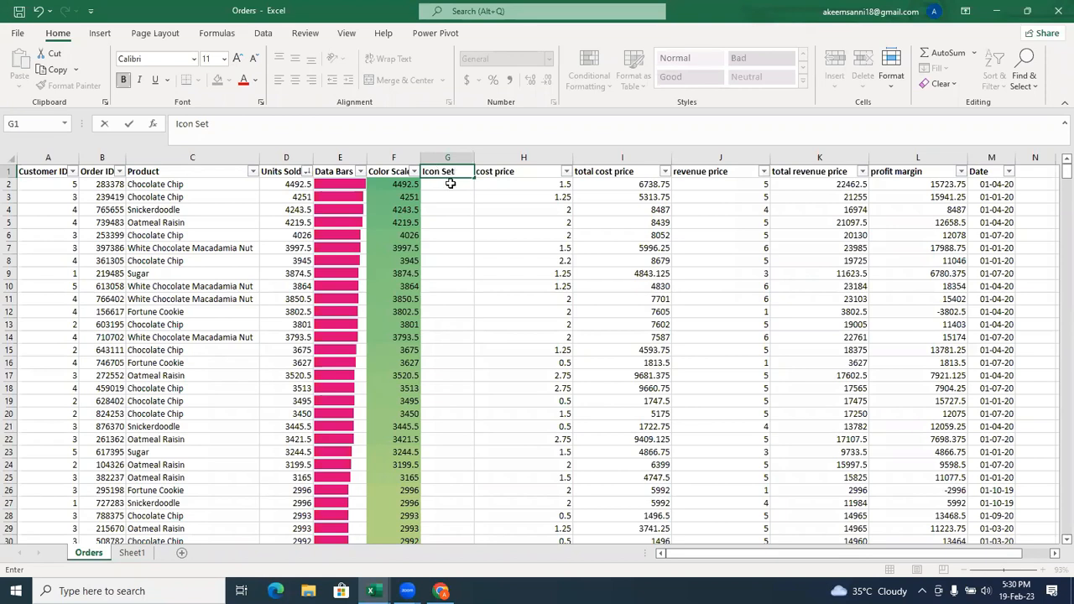
Enter =D2 in G2 to reference Units Sold and fill the formula down the Icon Set column.
left_click(450, 184)
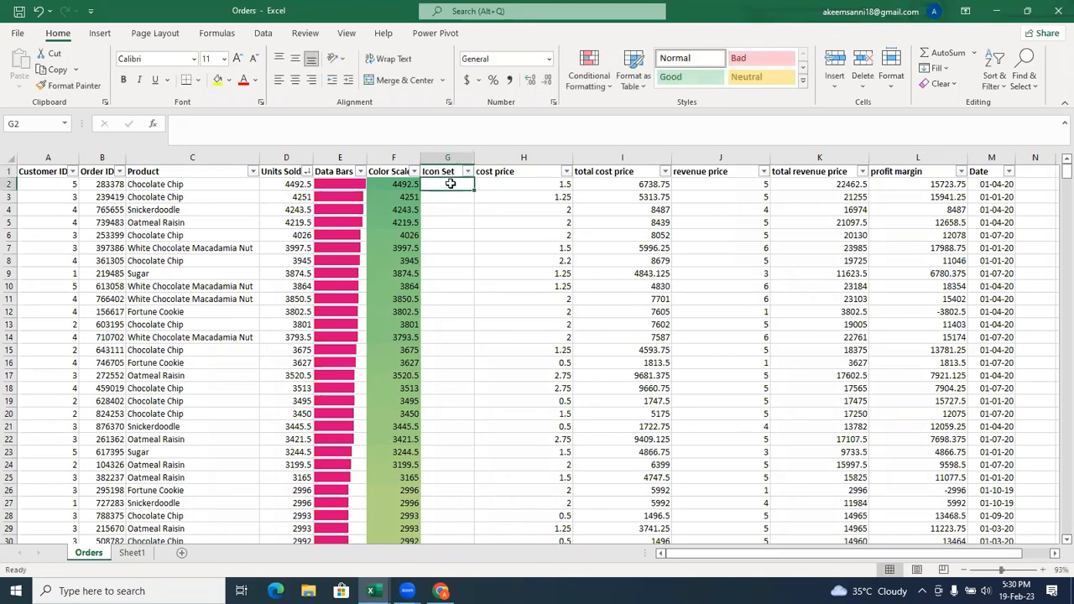
type("=")
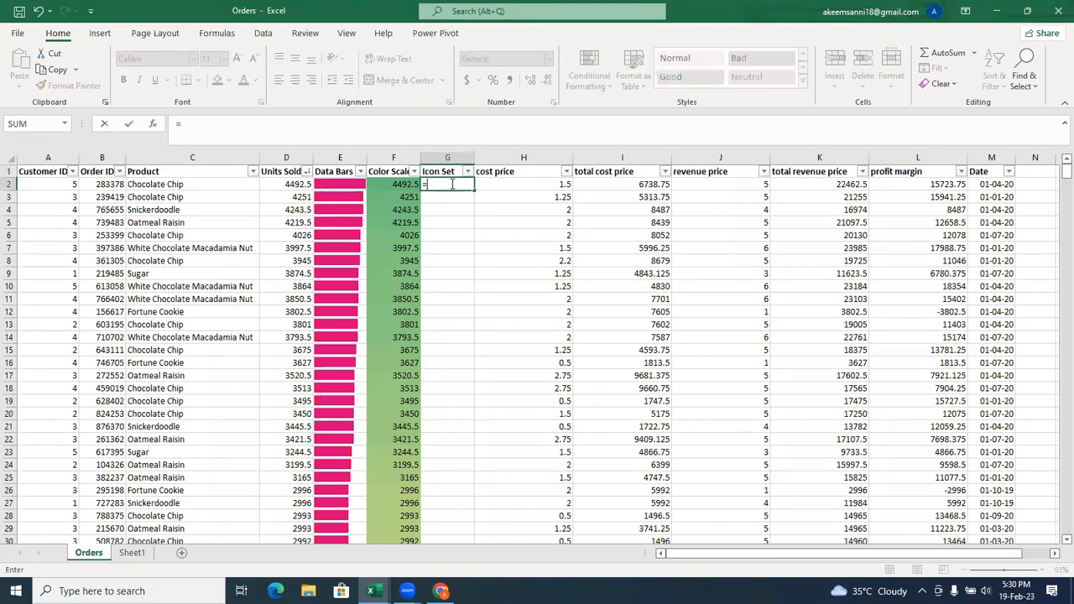
left_click(291, 181)
key("Return")
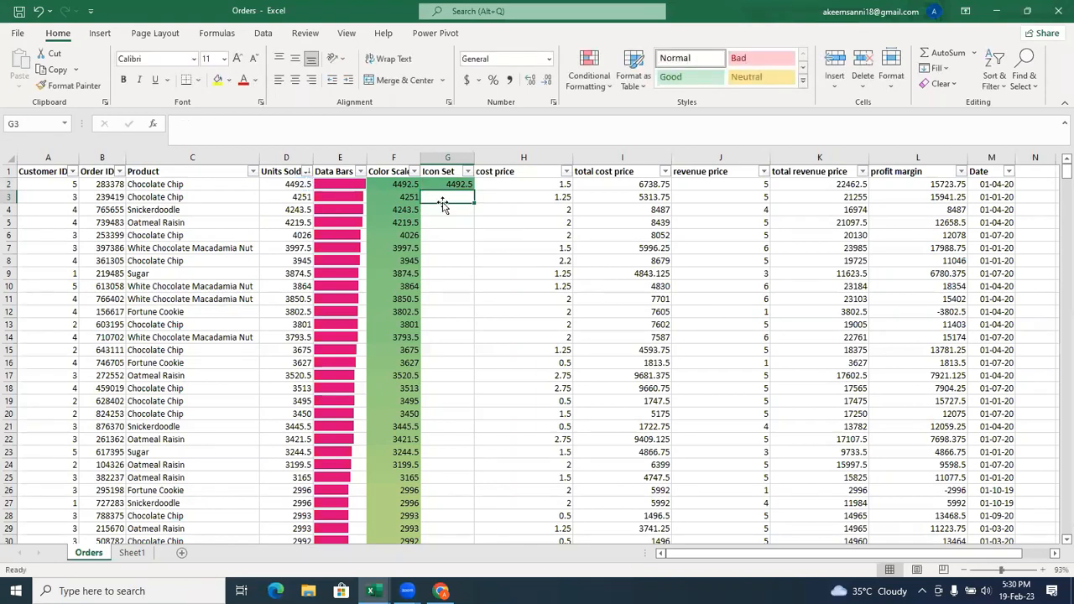
left_click(453, 184)
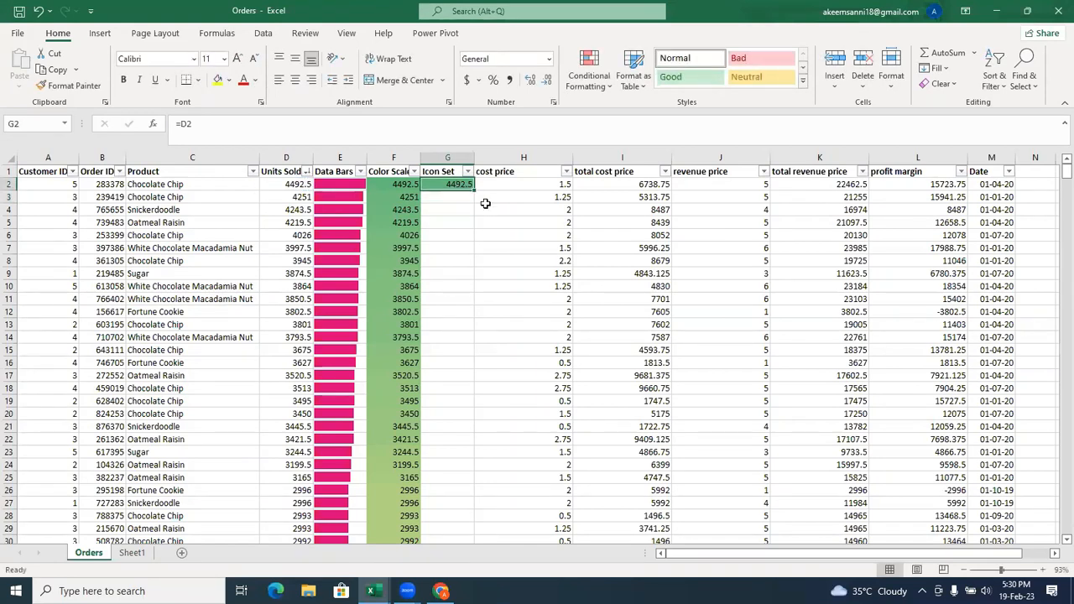
double_click(475, 192)
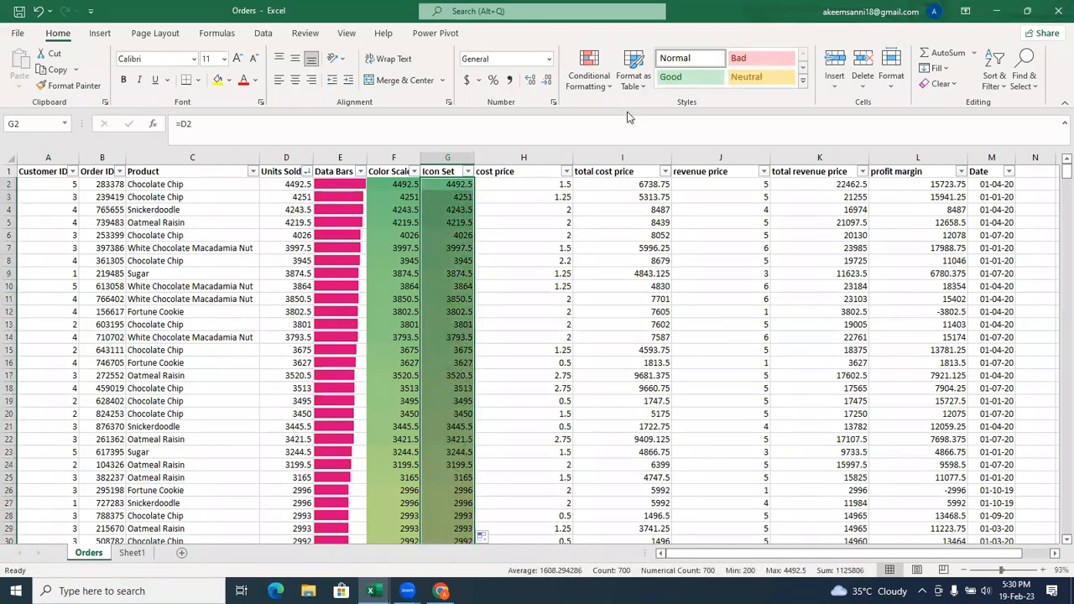
Clear the conditional formatting rules from the selected Icon Set values in column G.
left_click(609, 94)
mouse_move(641, 288)
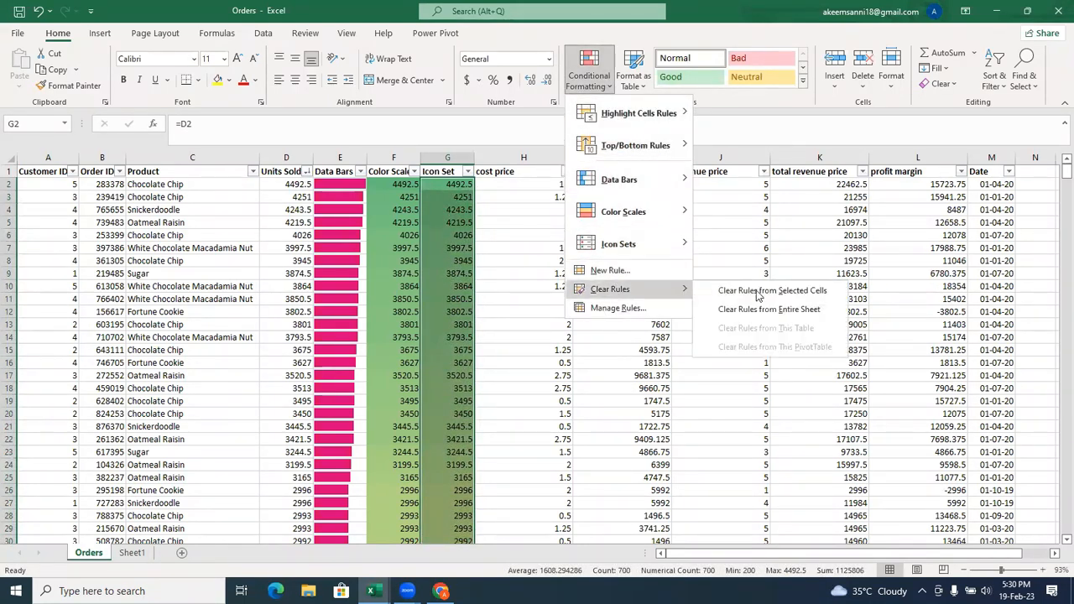
left_click(761, 293)
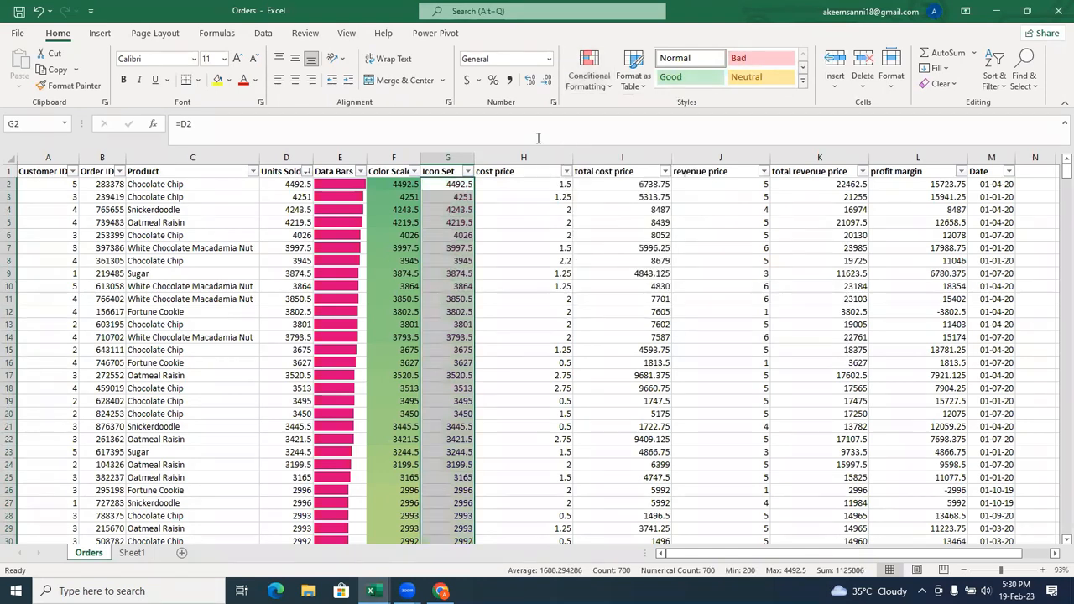
Apply the four-level signal bar icon set from the Ratings group to the Icon Set values in column G.
left_click(606, 94)
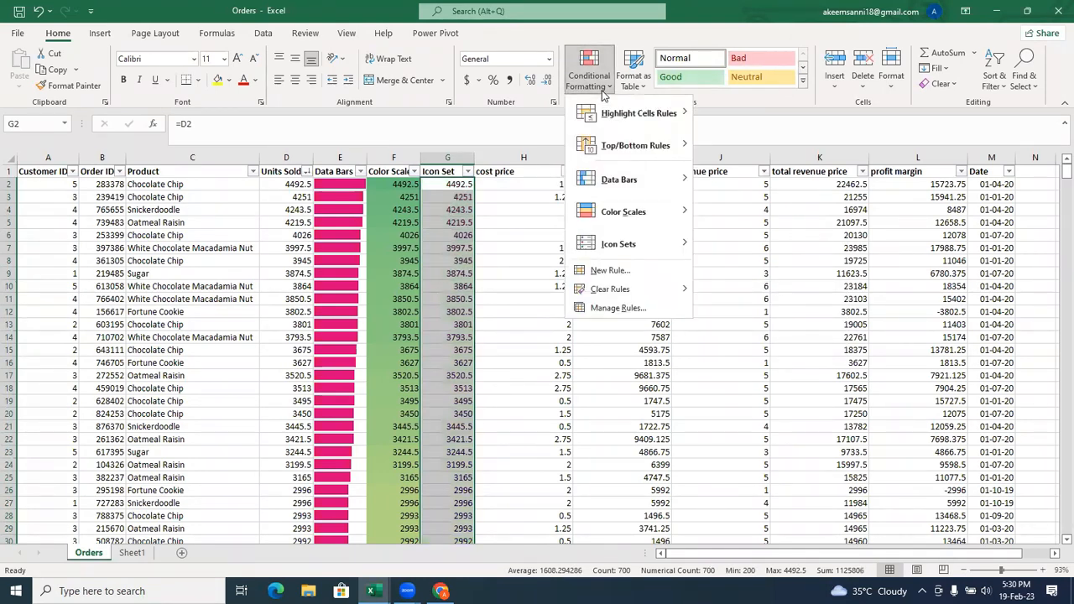
mouse_move(624, 247)
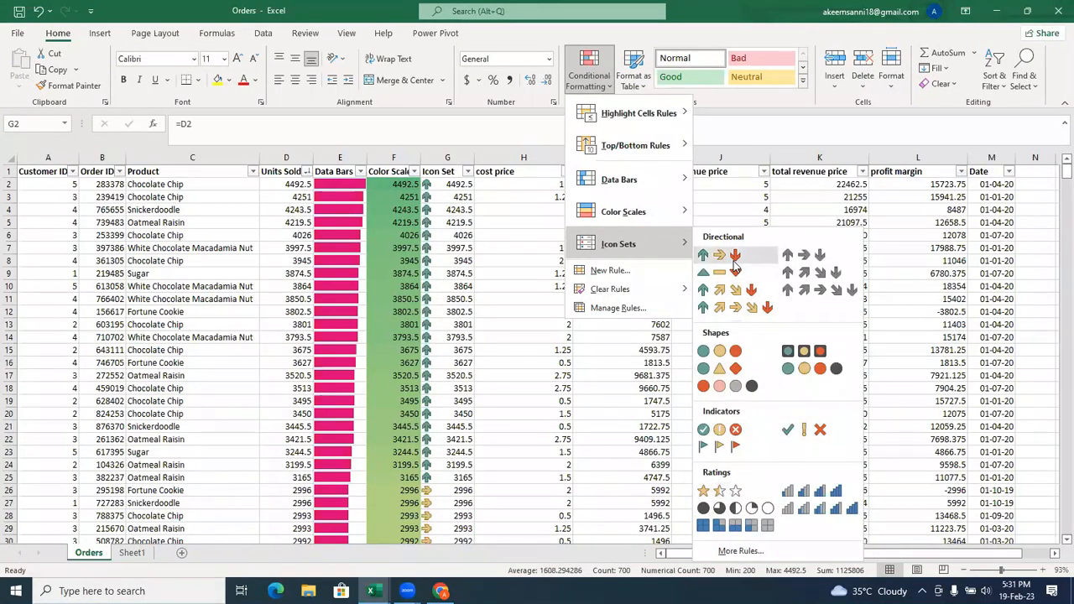
left_click(804, 493)
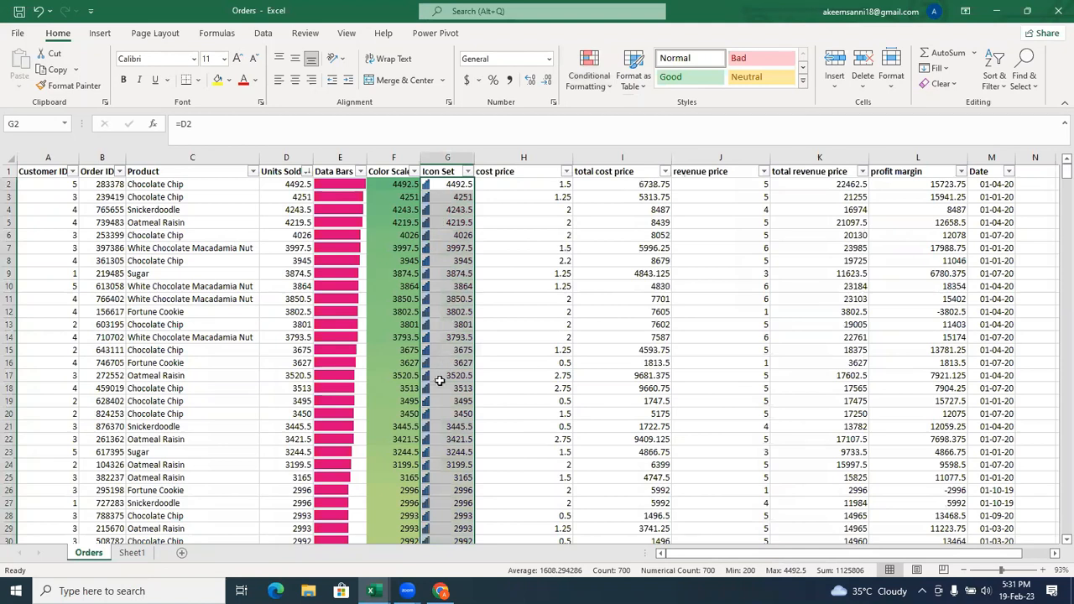
Open column G's Icon Set rule for editing and turn on Show Icon Only.
left_click(590, 71)
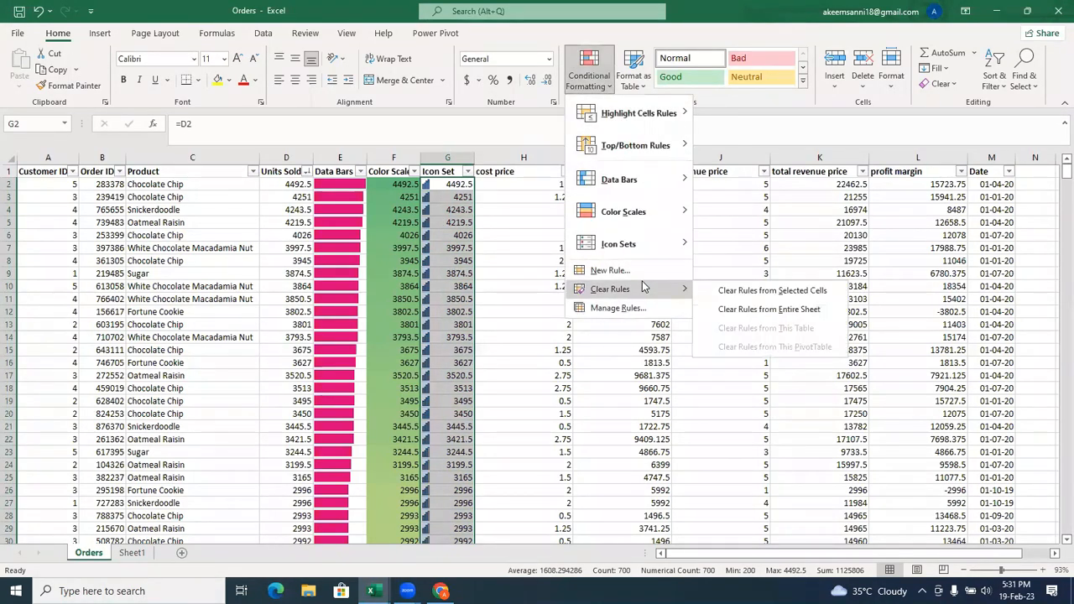
left_click(642, 310)
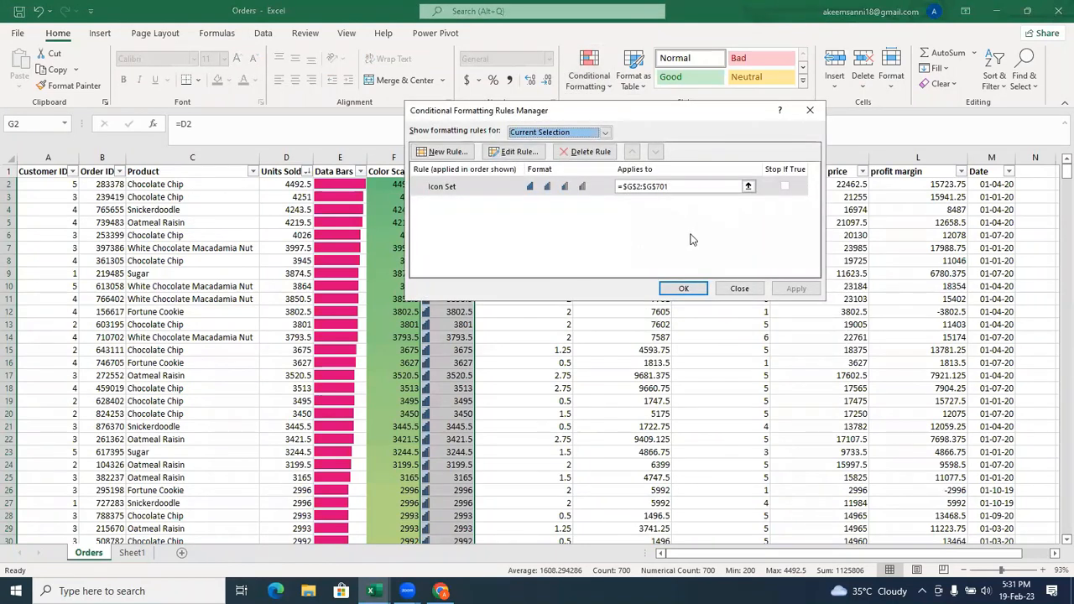
left_click(543, 186)
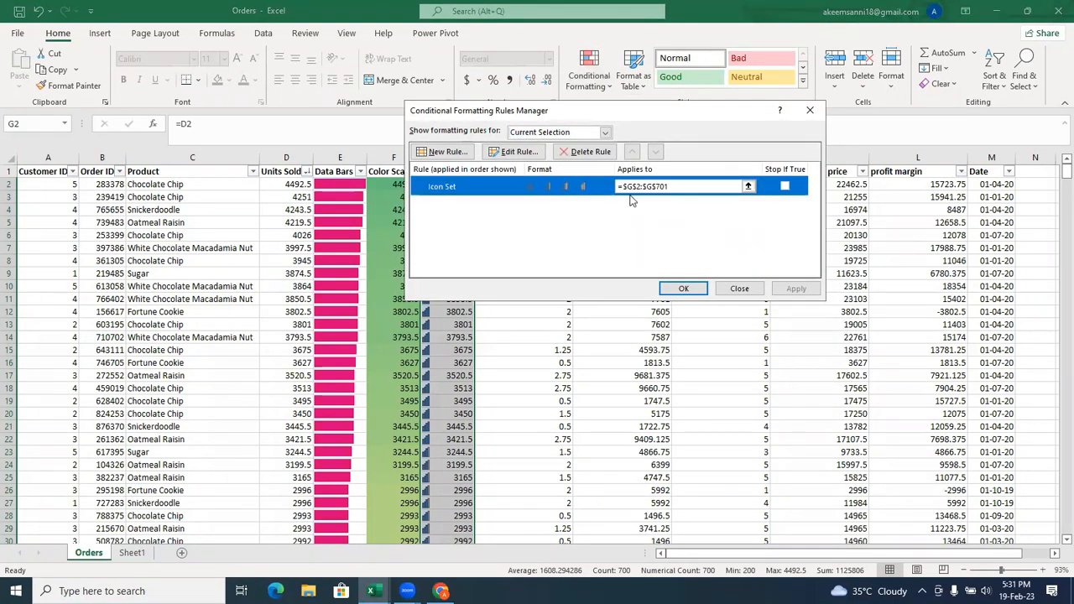
left_click(531, 151)
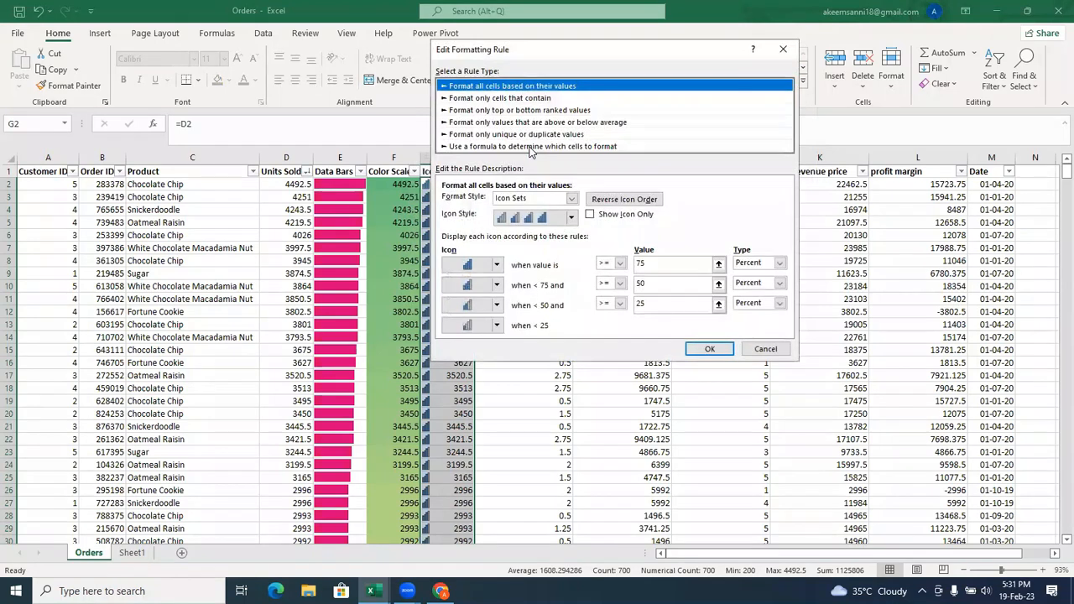
left_click(593, 216)
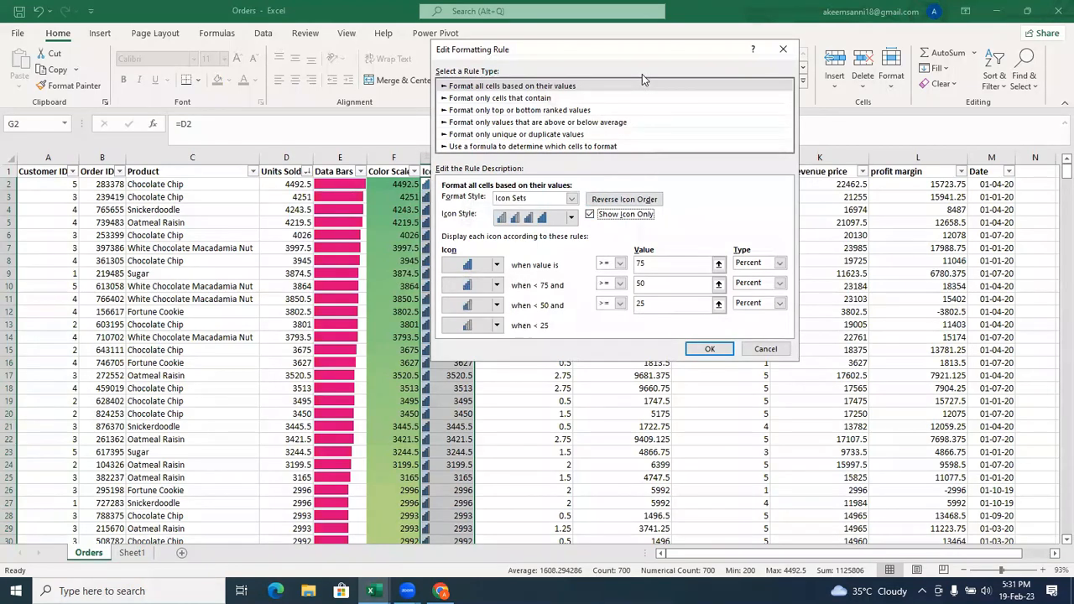
Review the rule's icon and comparison options, keeping Signal Meter With Four Filled Bars for the highest band and >= for the second.
left_click_drag(612, 50, 642, 45)
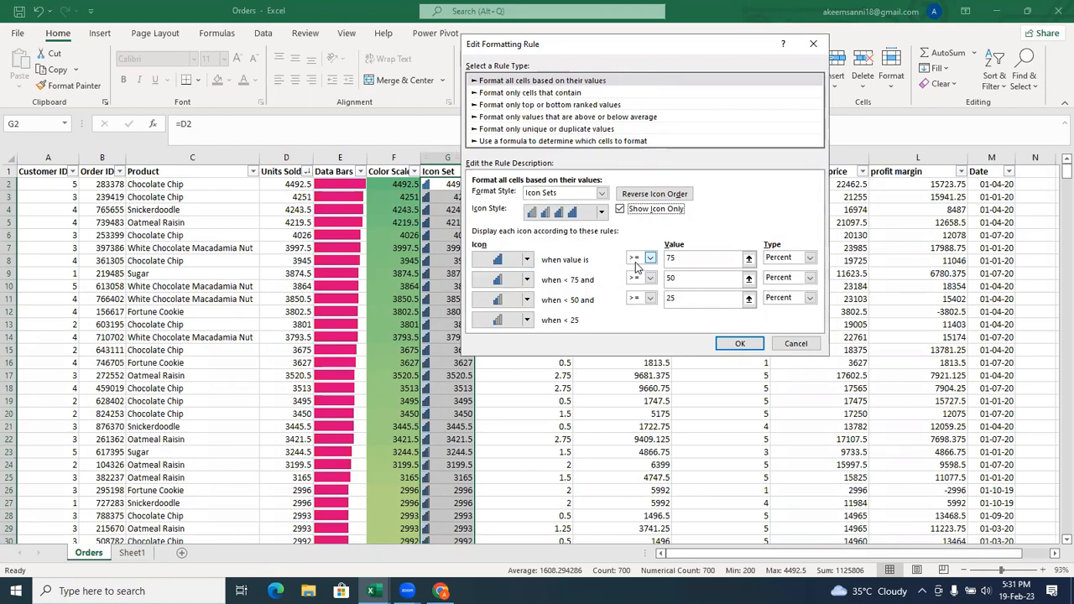
left_click(527, 261)
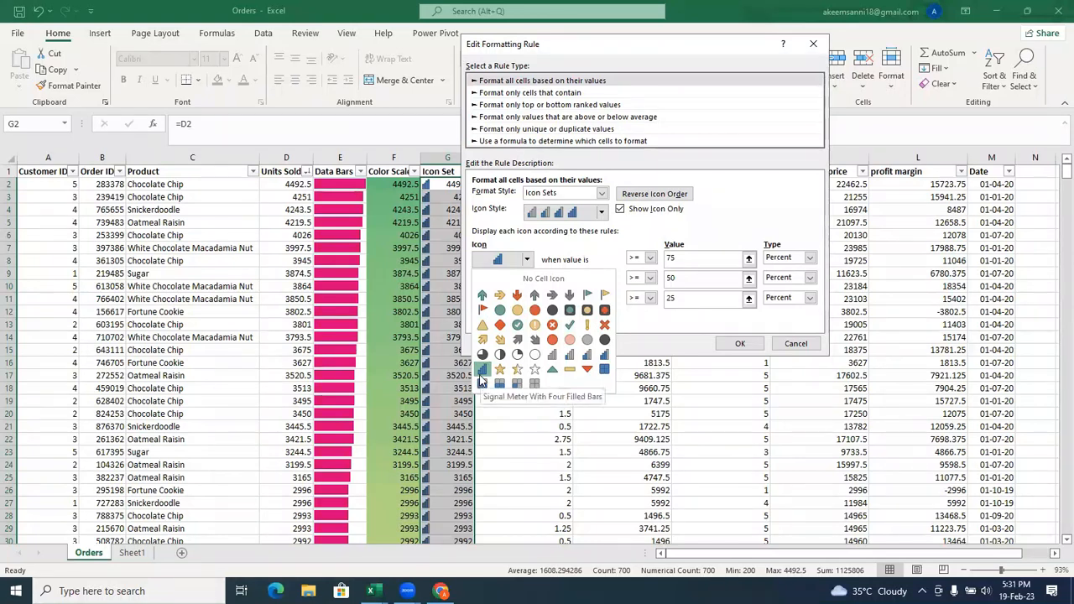
left_click(482, 380)
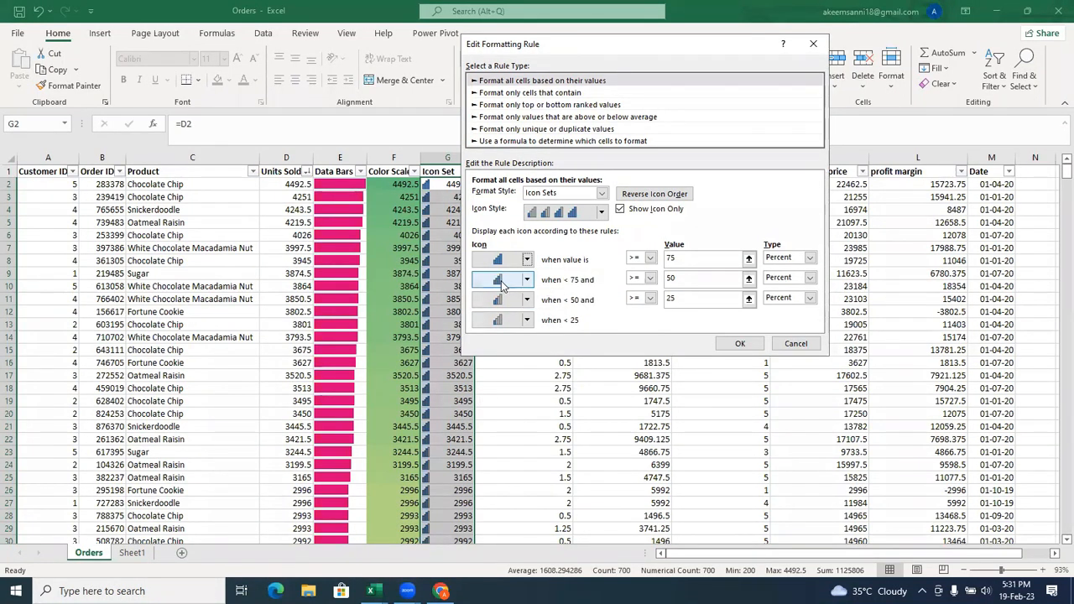
left_click(649, 279)
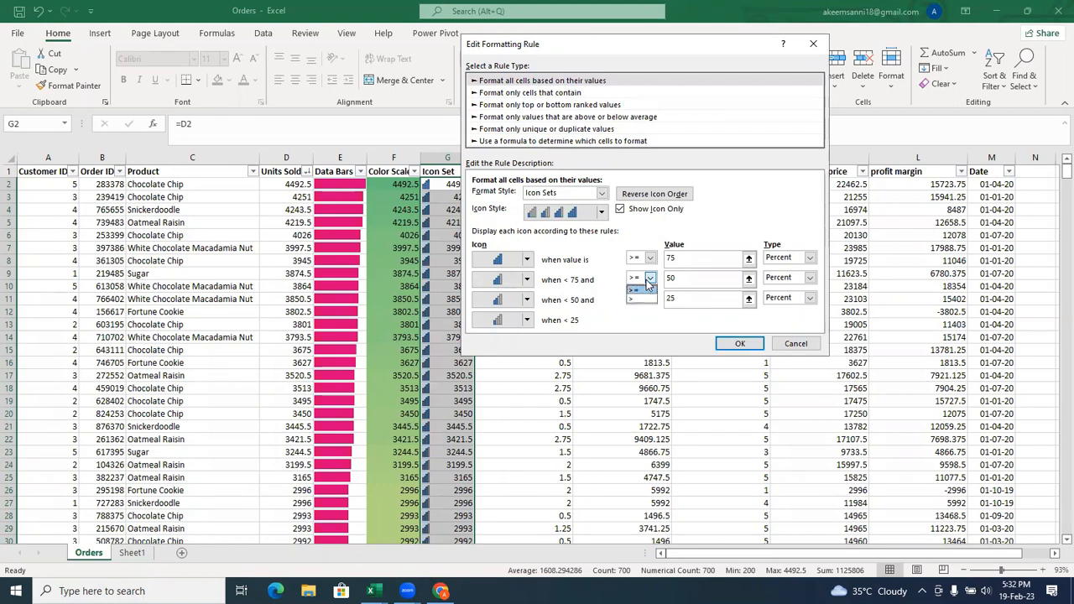
left_click(647, 283)
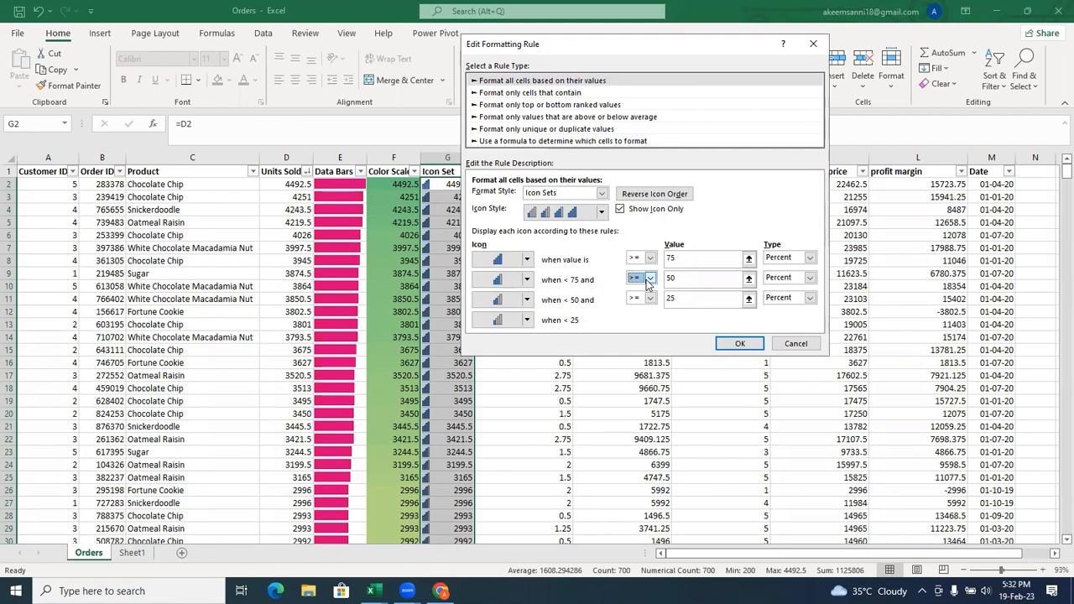
left_click(710, 284)
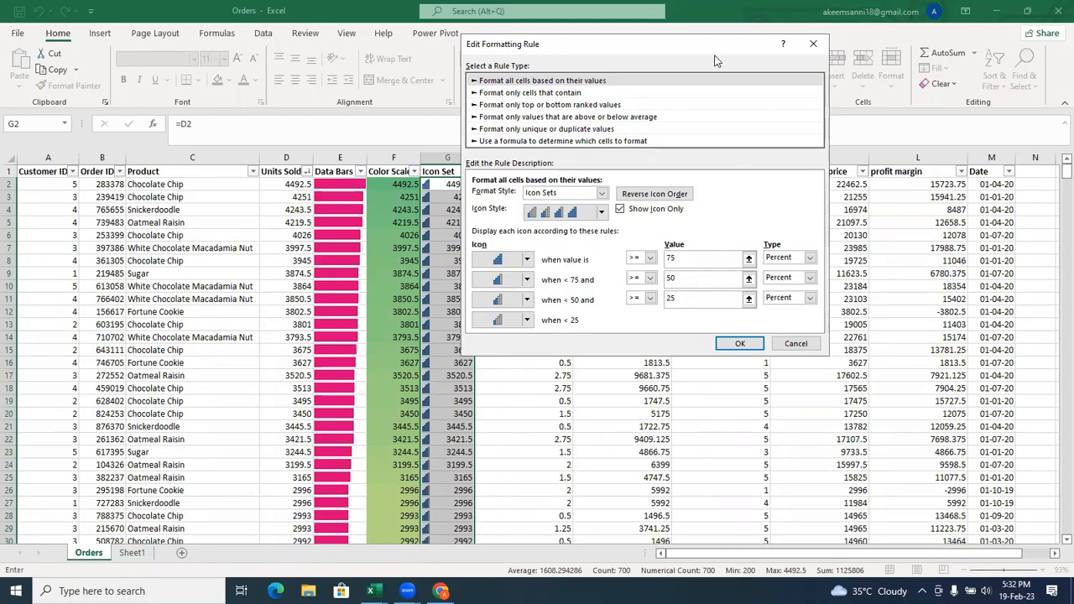
Check the value type options for the highest threshold, keep Percent, and apply the edited icon rule to column G.
left_click_drag(716, 61, 683, 66)
left_click(770, 264)
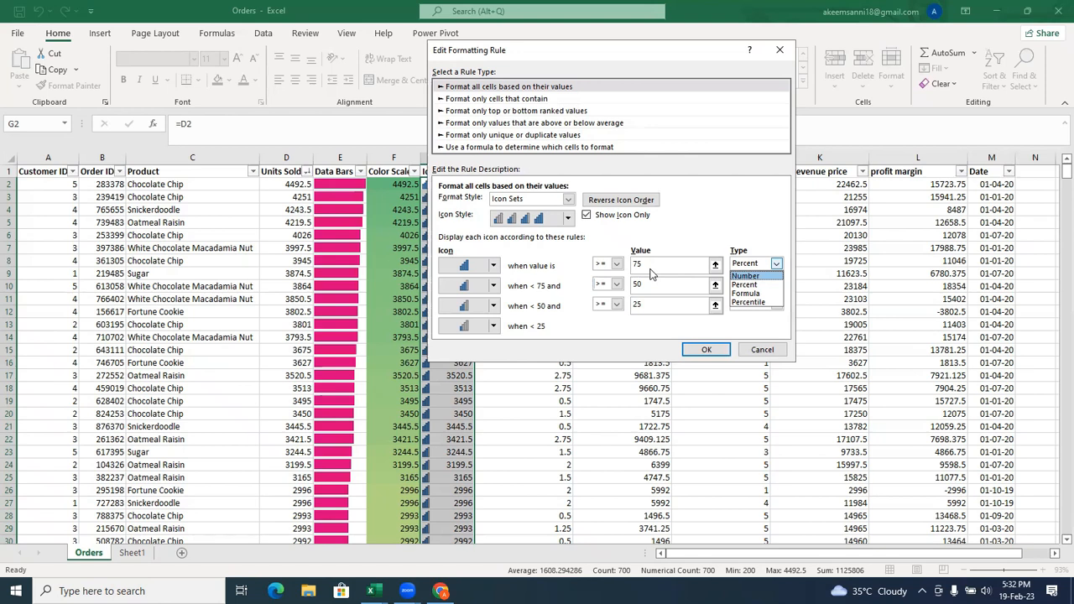
left_click(573, 313)
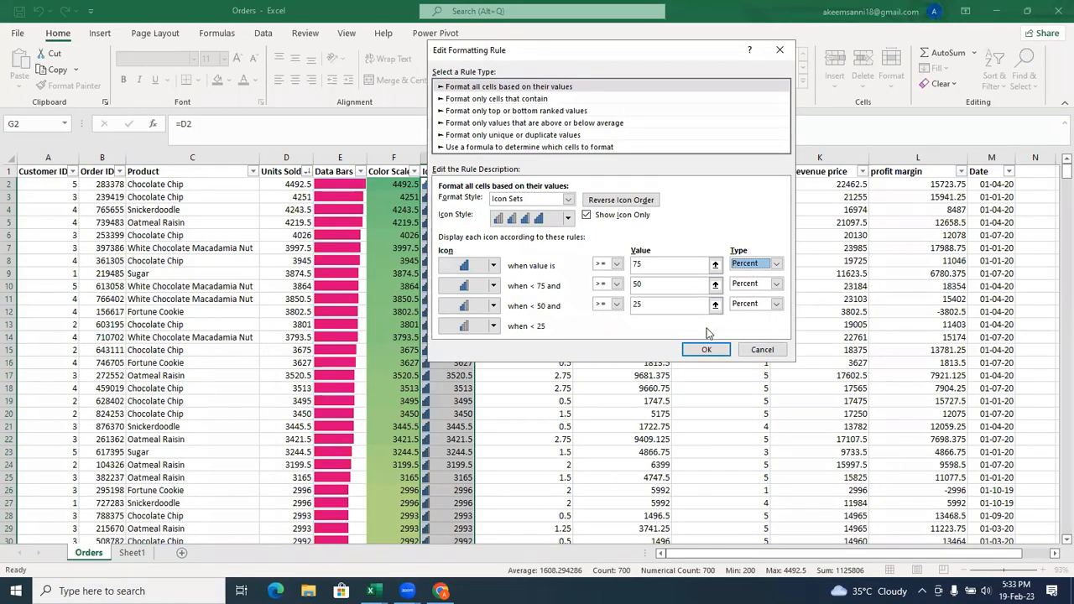
left_click(705, 351)
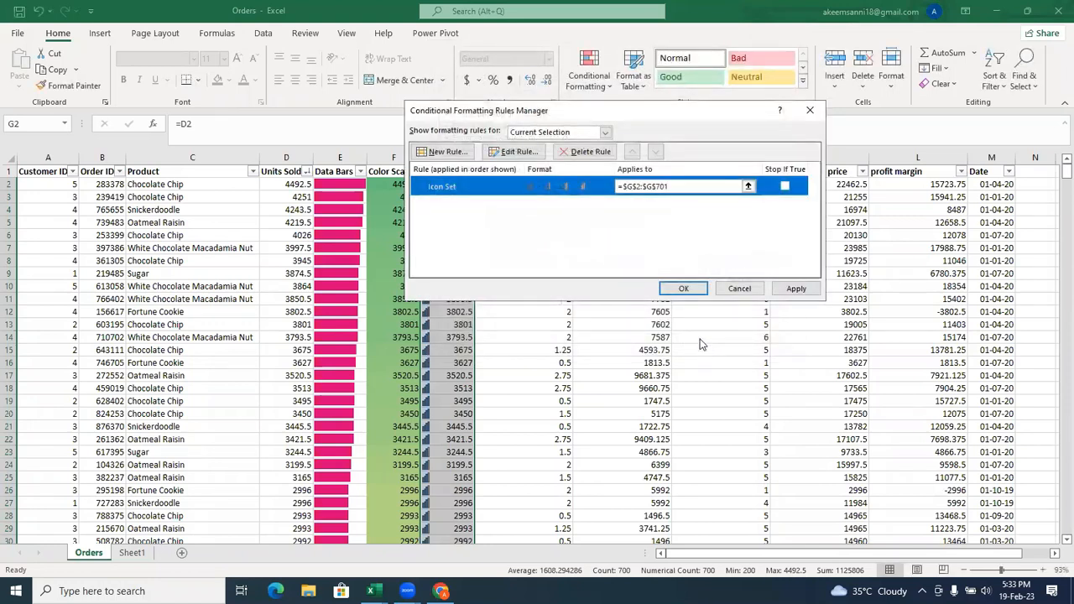
left_click(684, 288)
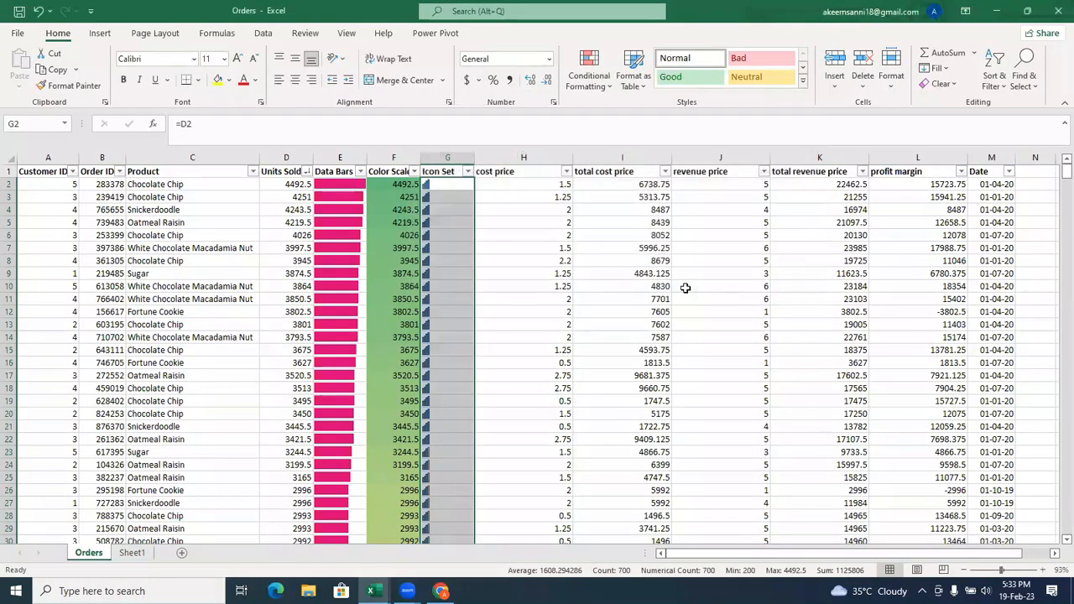
Review the data bar rule on column E, including its Show Bar Only option, and accept it without changes.
left_click(455, 210)
left_click(449, 275)
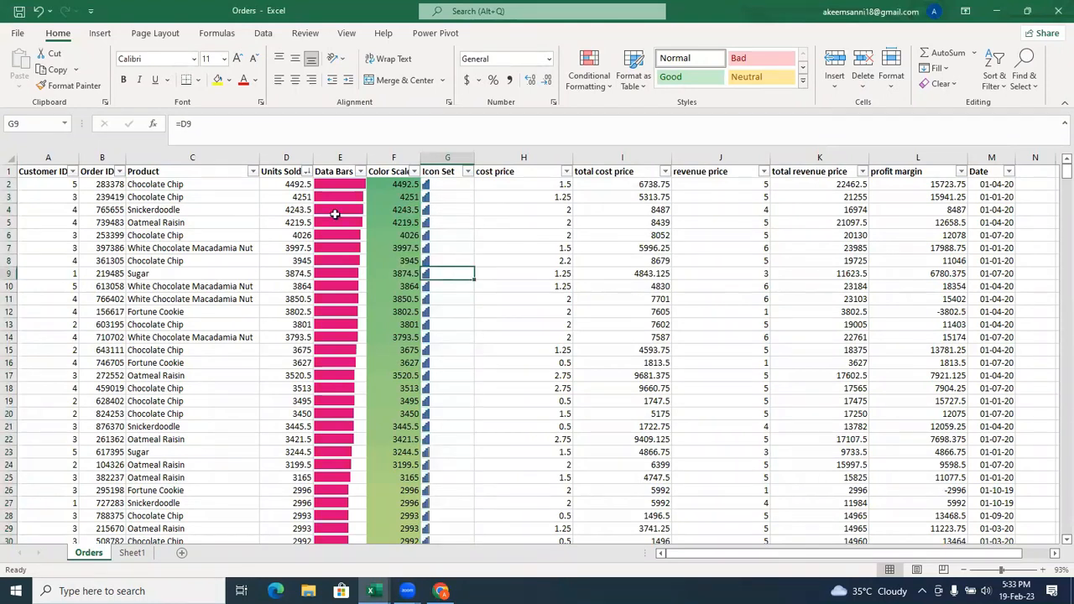
left_click(340, 157)
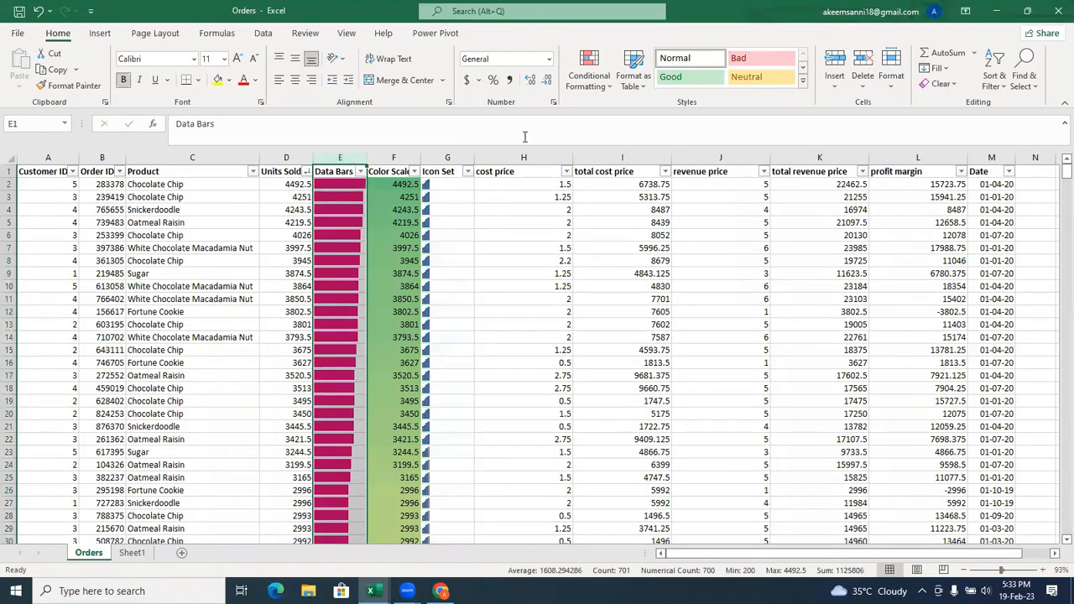
left_click(600, 84)
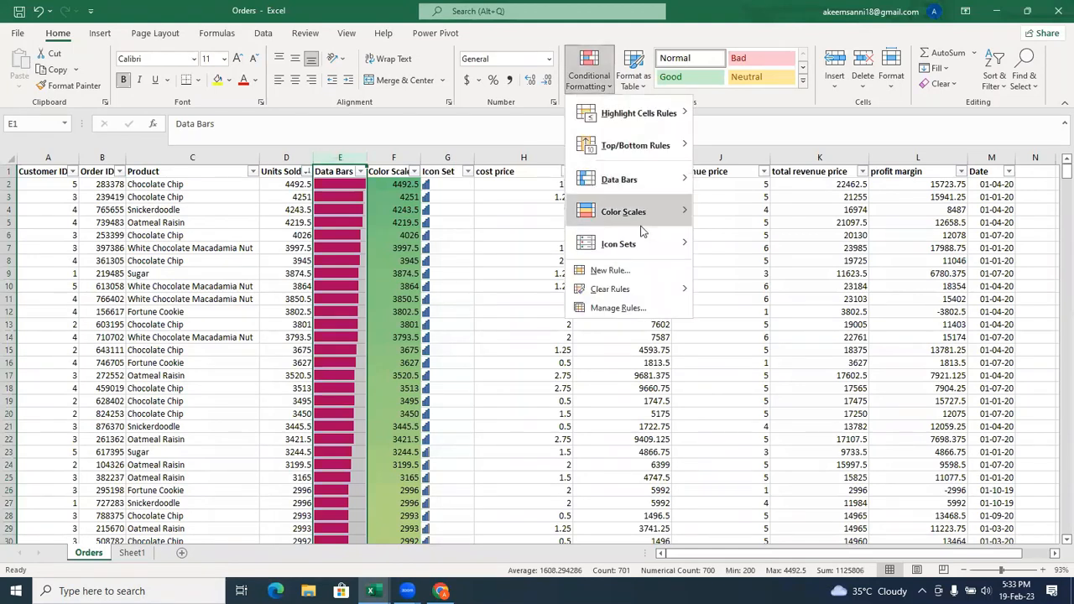
left_click(618, 307)
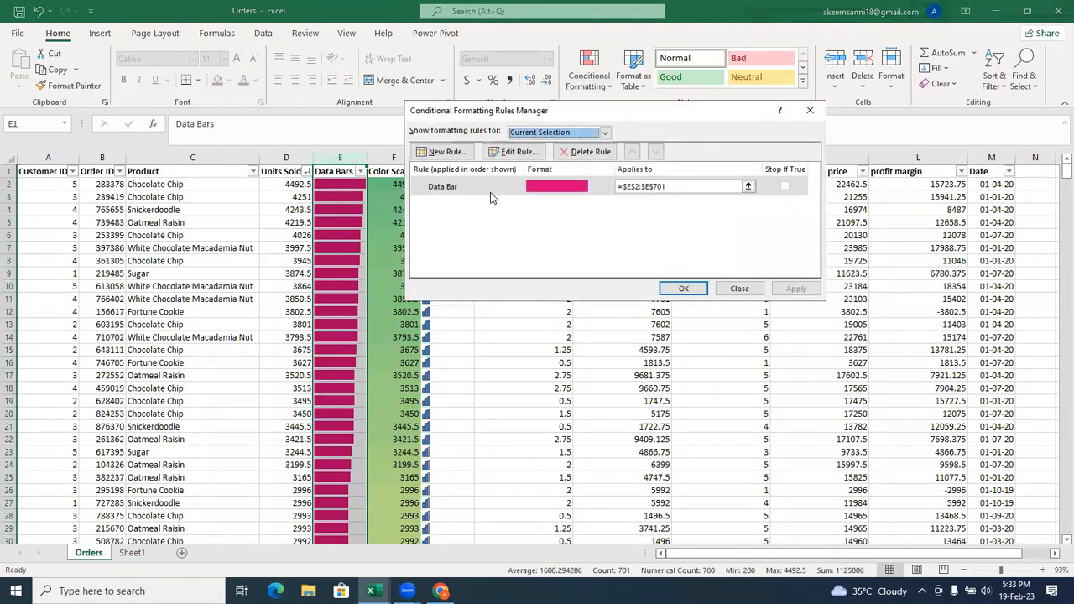
left_click(491, 192)
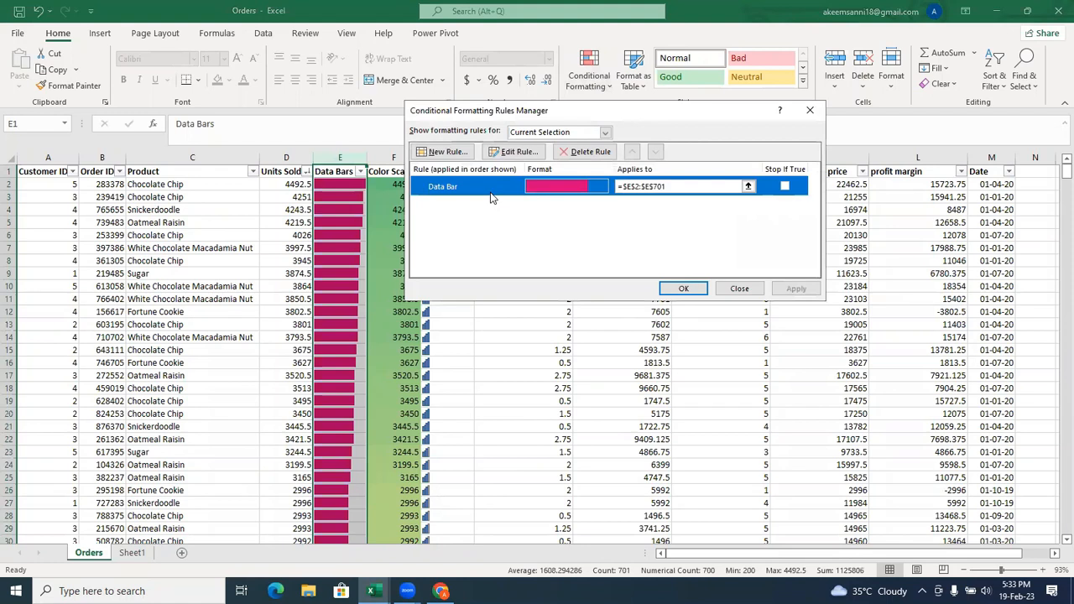
left_click(514, 153)
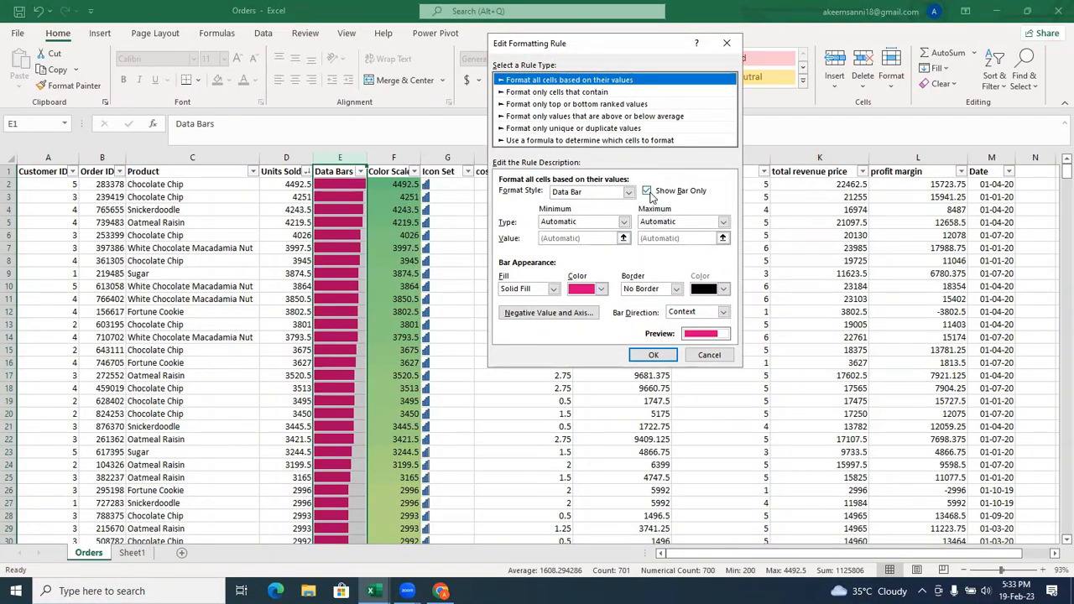
left_click(662, 356)
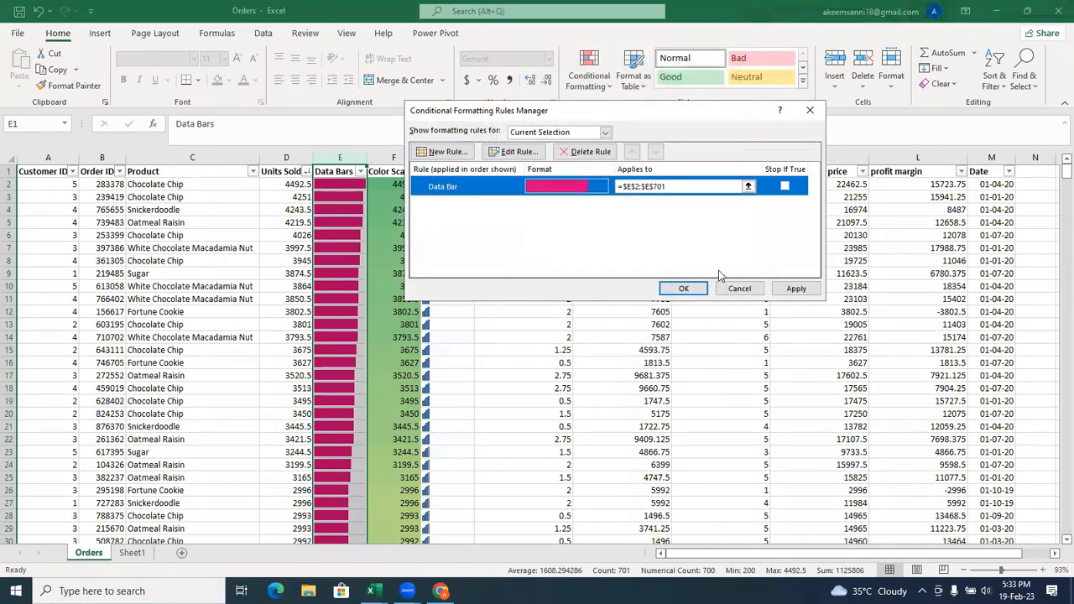
left_click(633, 343)
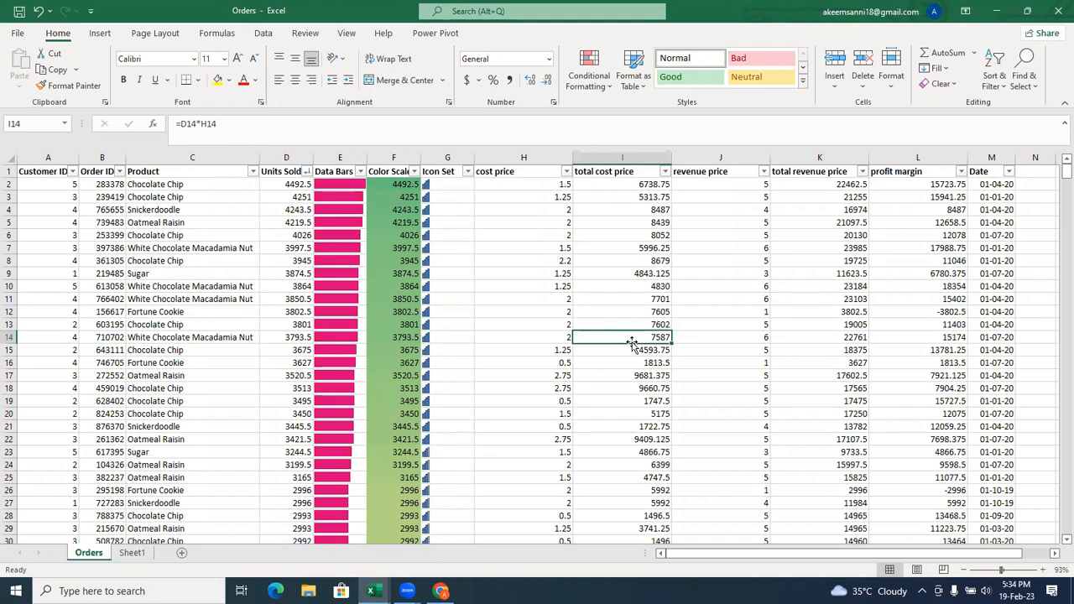
Examine the settings of each rule type for a new formatting rule, from cell-content rules through to the formula-based rule.
left_click(601, 84)
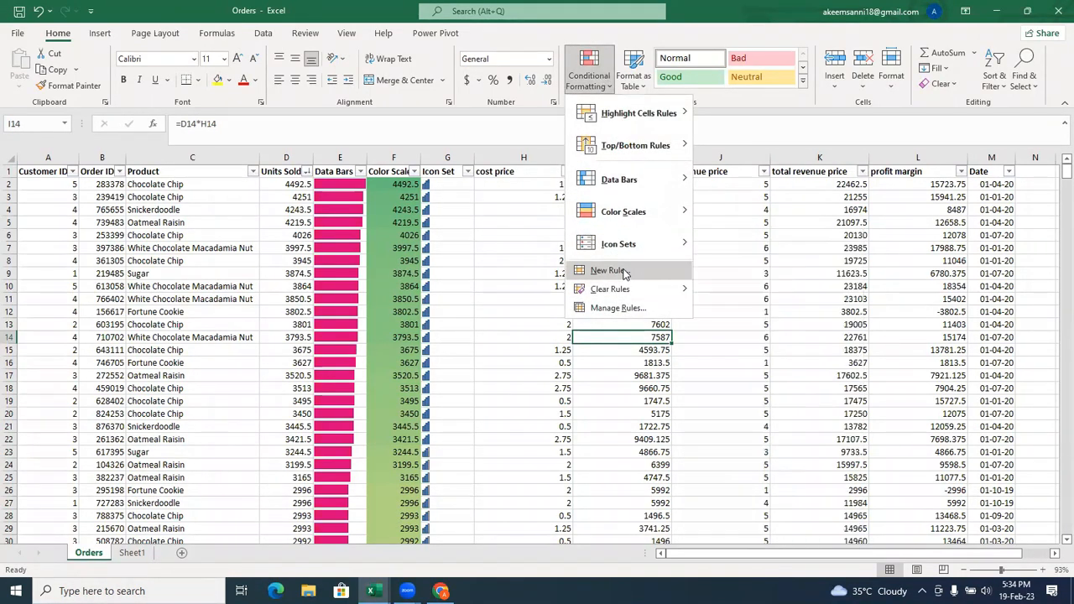
left_click(622, 271)
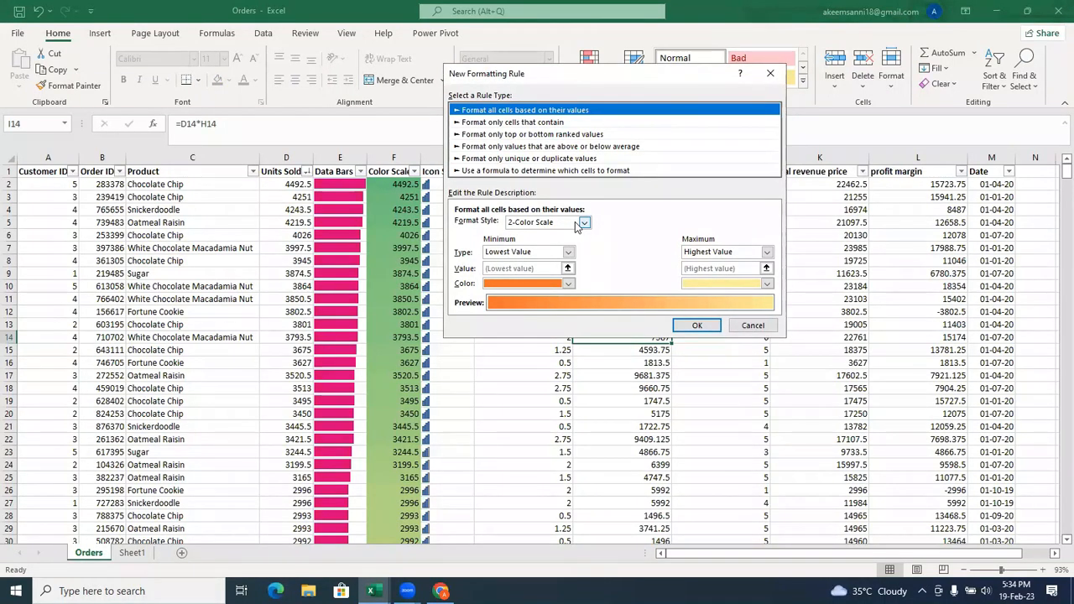
left_click(530, 122)
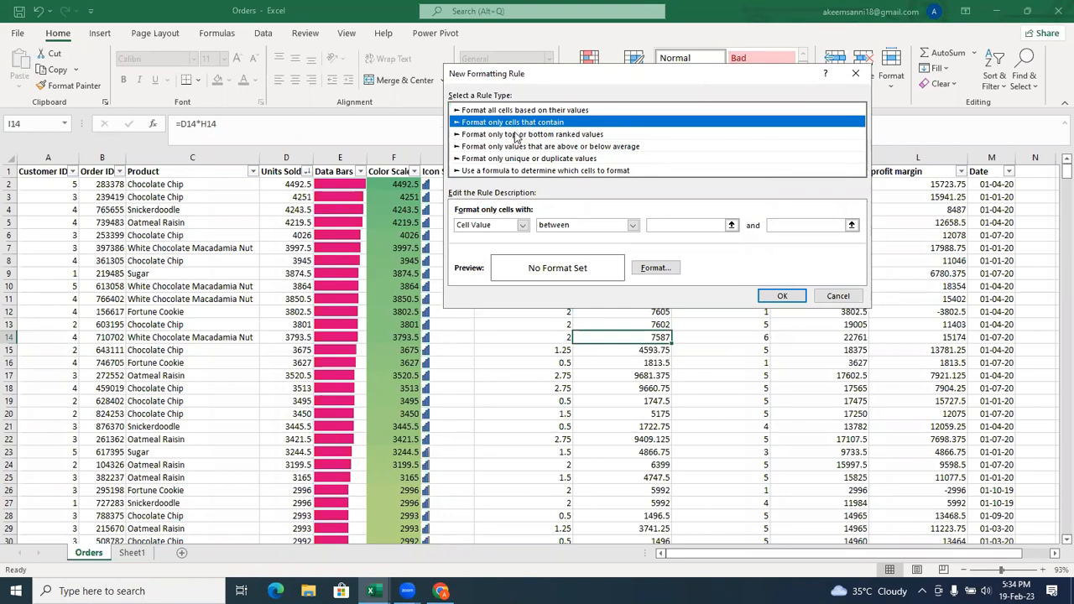
left_click(517, 135)
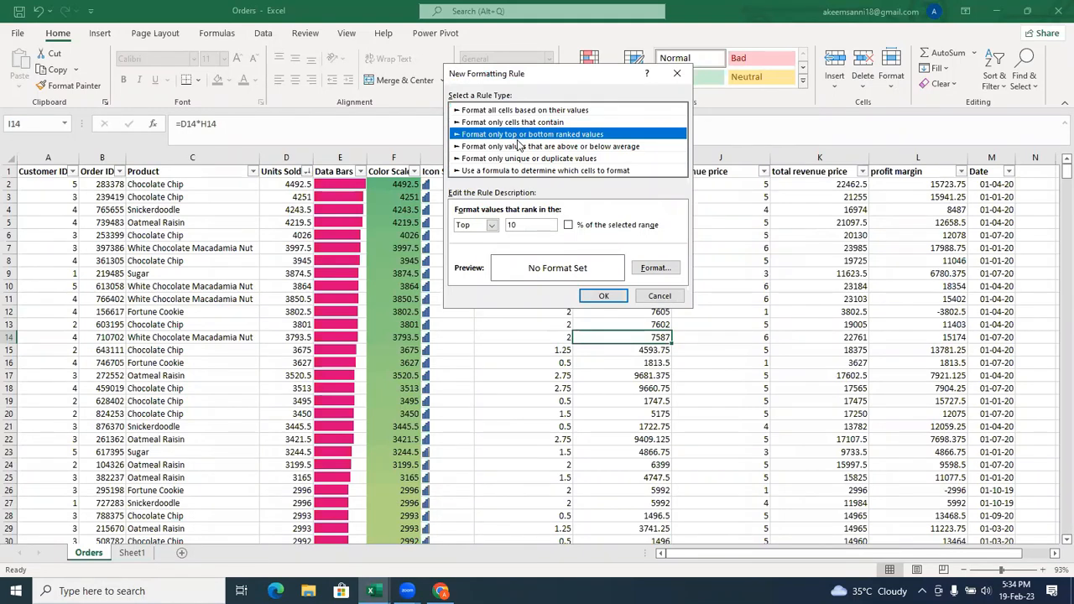
left_click(508, 147)
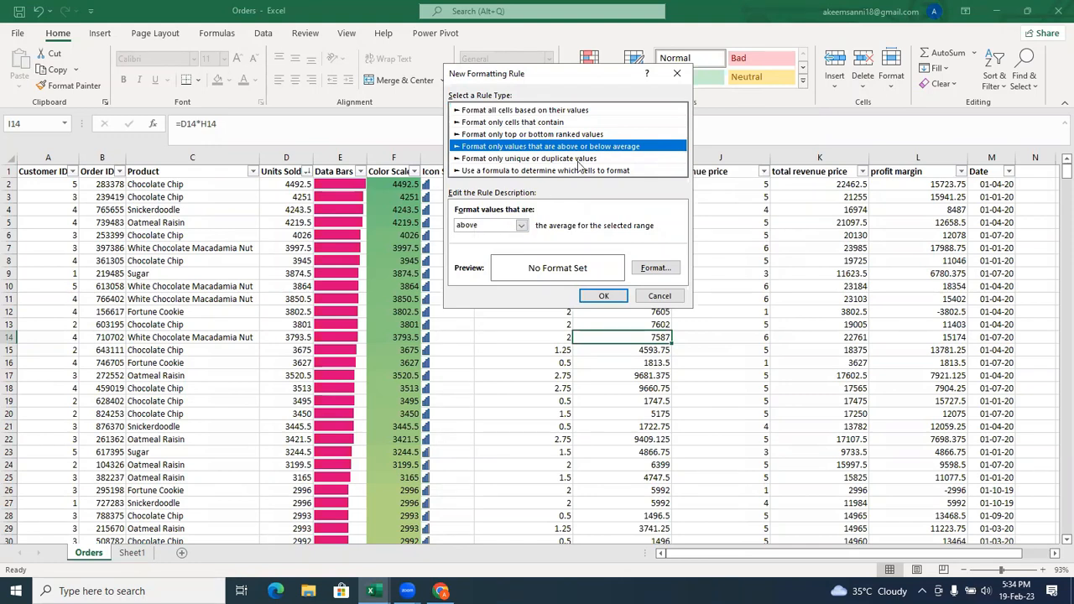
left_click(550, 158)
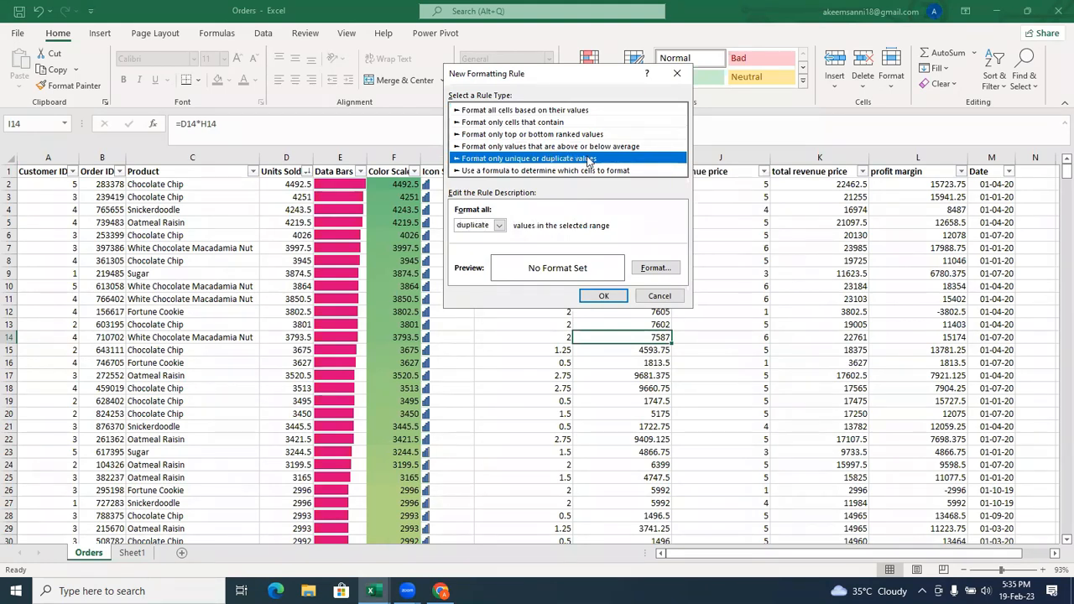
left_click(553, 171)
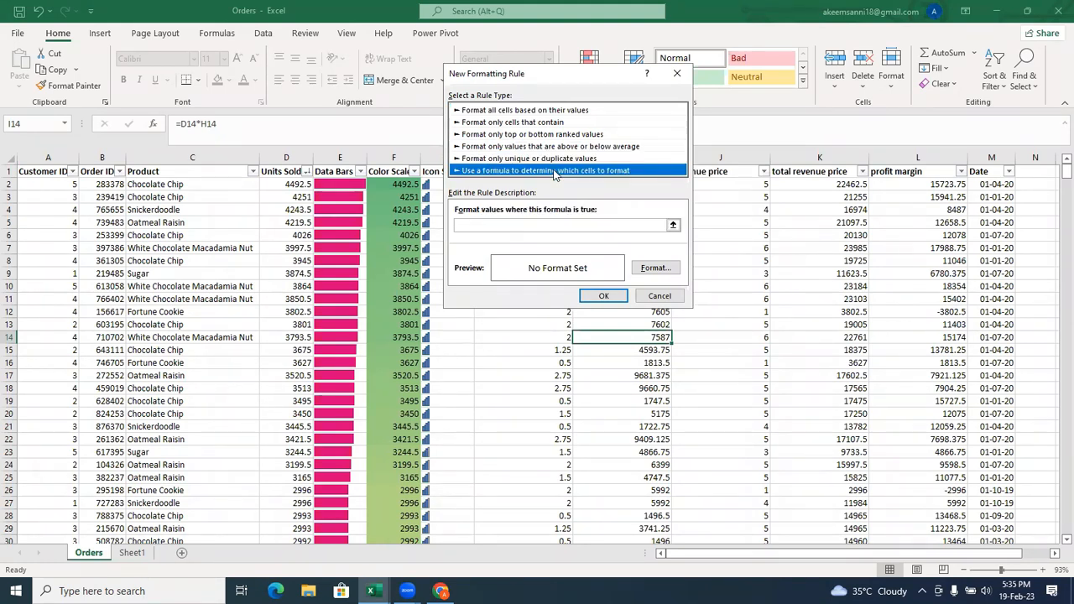
left_click(497, 225)
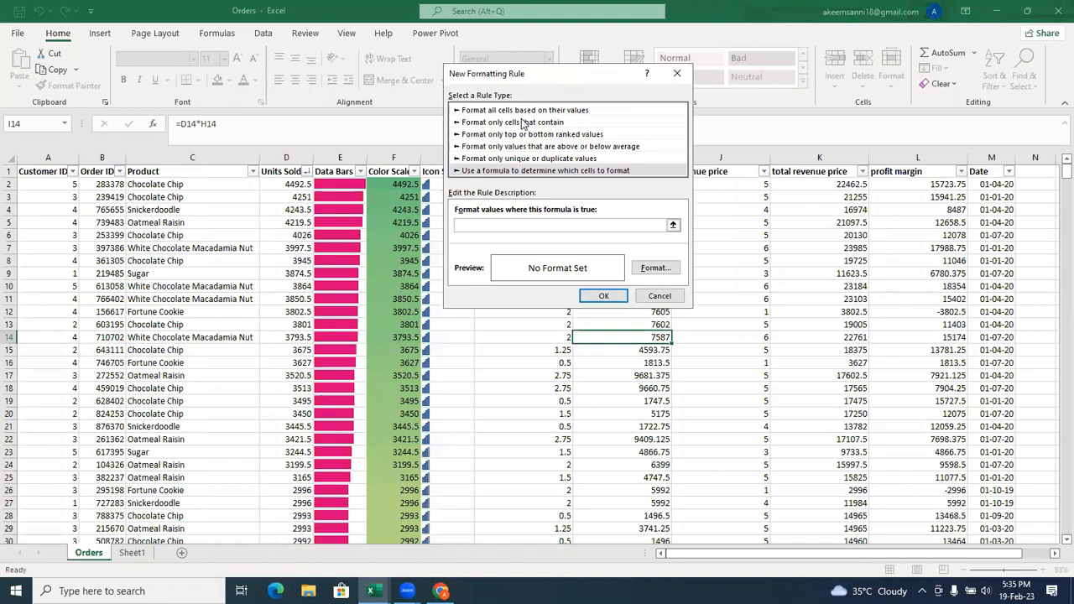
Examine the comparison operators for formatting only cells that contain a given Cell Value, and close the new rule without creating it.
left_click(521, 122)
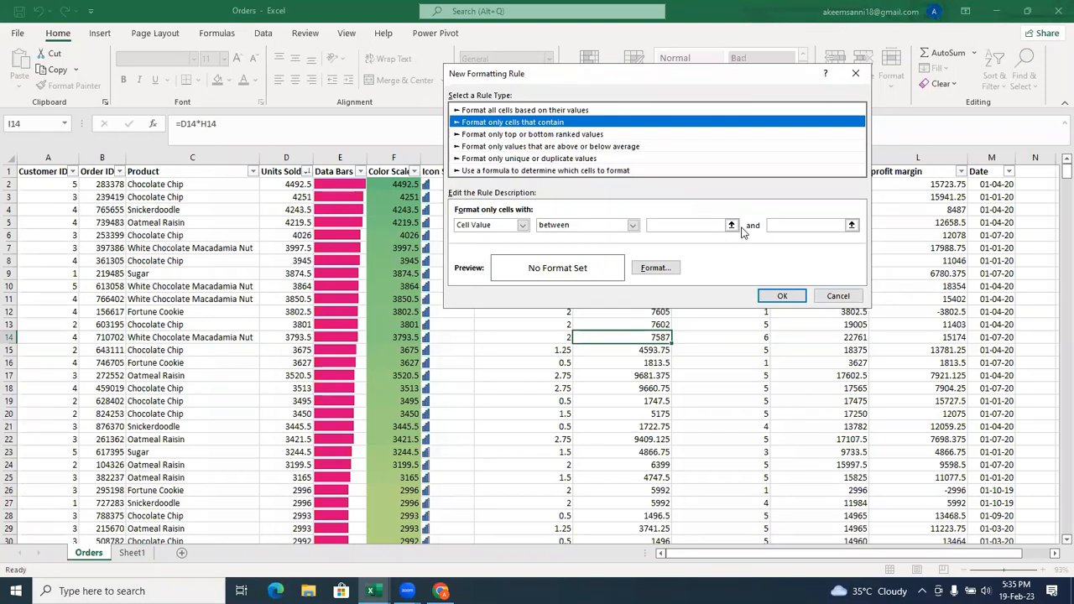
left_click(633, 225)
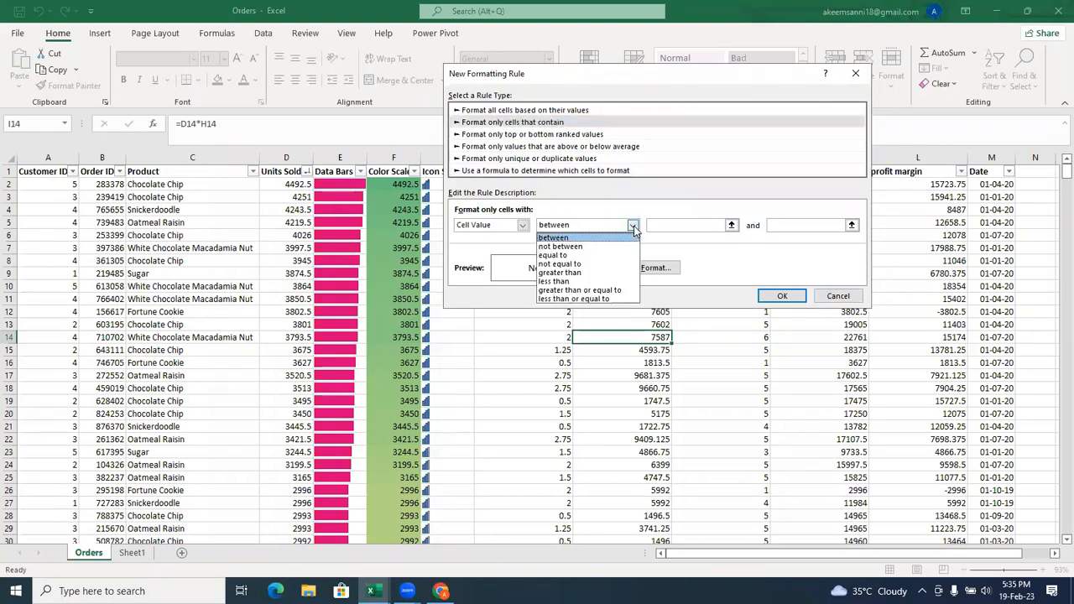
left_click(634, 226)
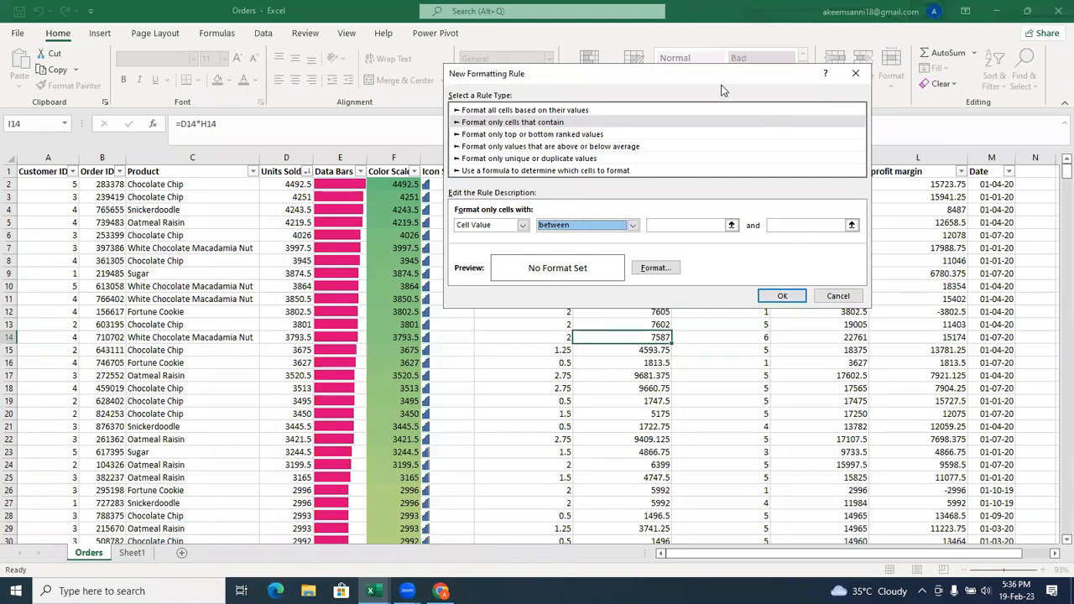
left_click_drag(719, 80, 600, 109)
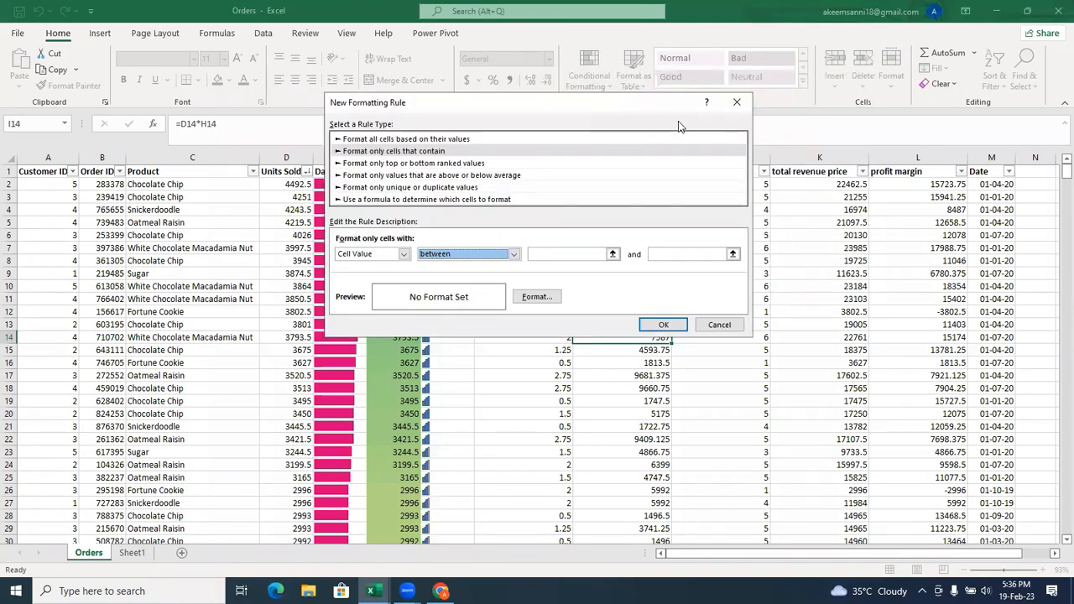
left_click(740, 105)
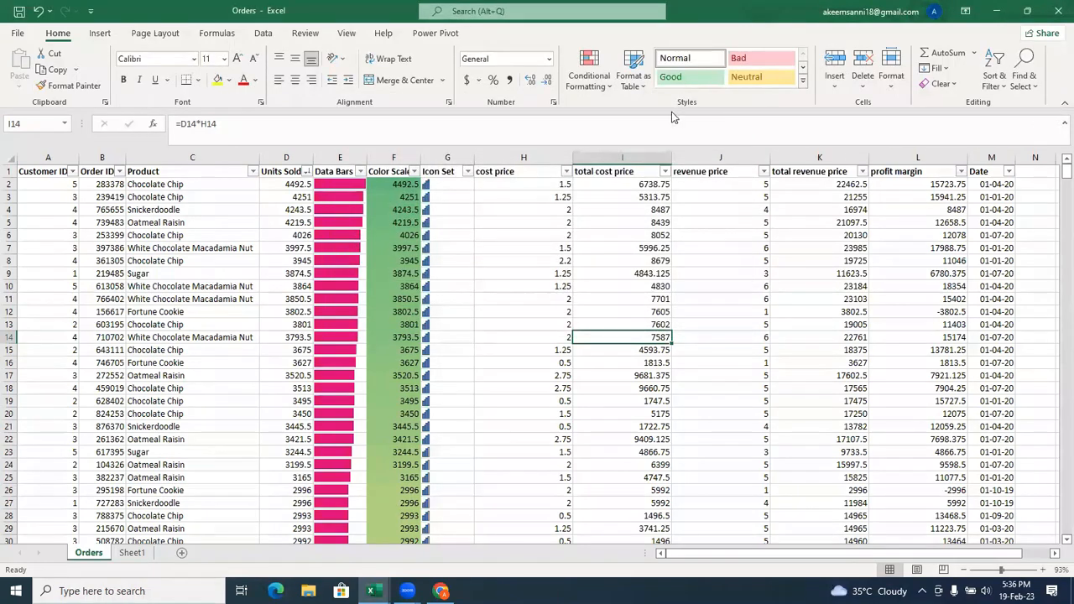
Clear the conditional formatting rules from the Icon Set column G only.
left_click(605, 64)
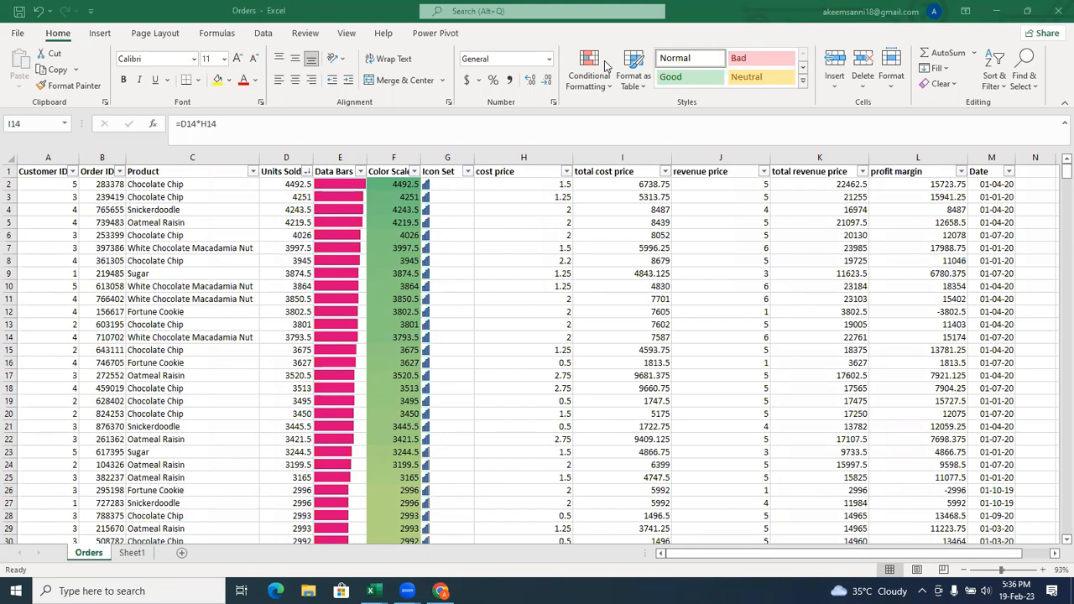
left_click(447, 152)
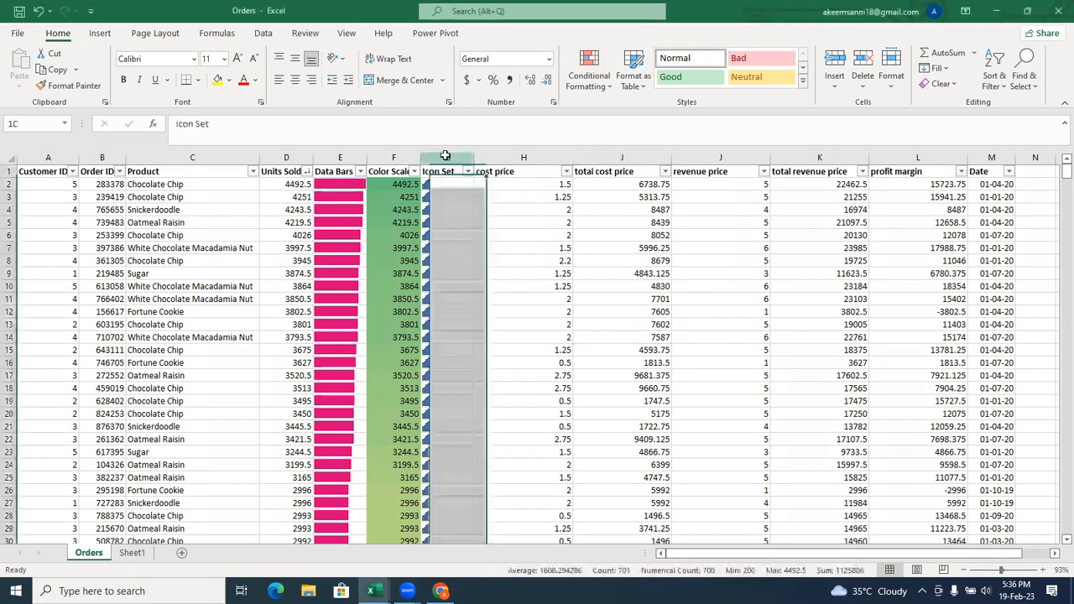
left_click(597, 92)
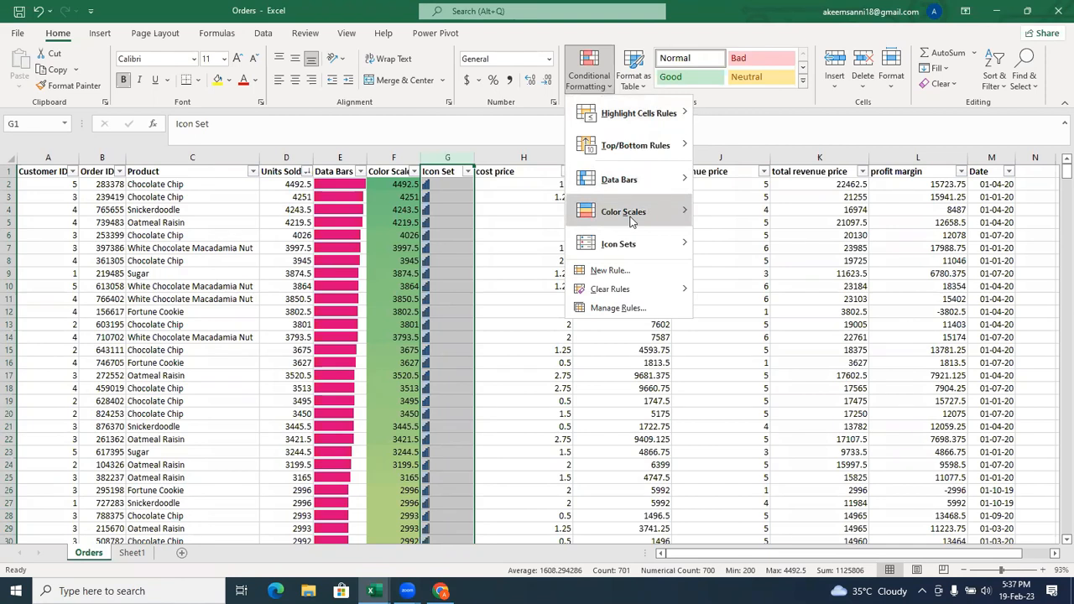
mouse_move(631, 241)
mouse_move(612, 291)
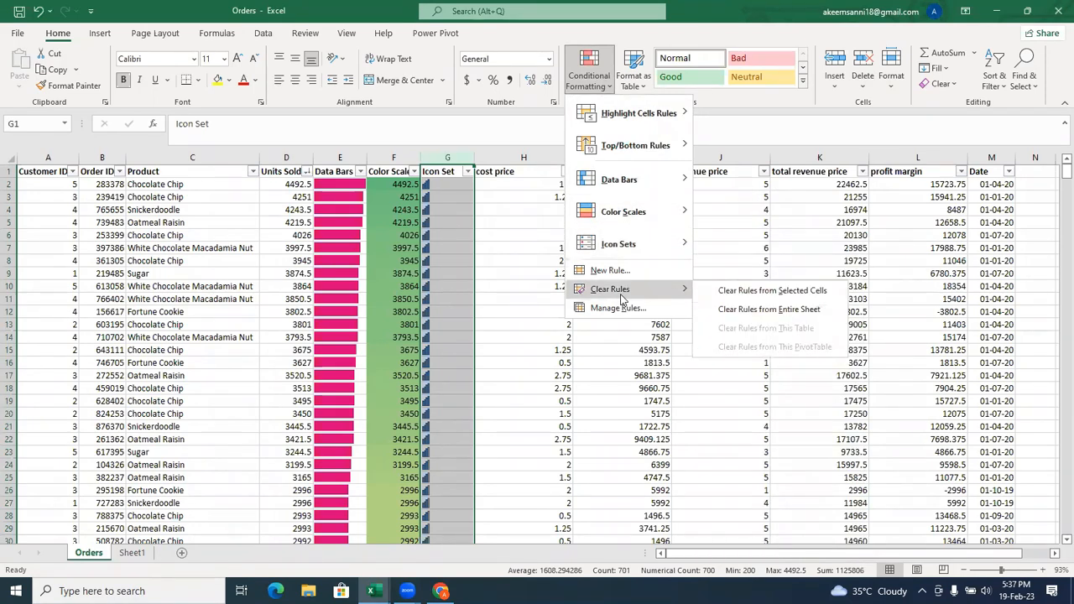
left_click(831, 291)
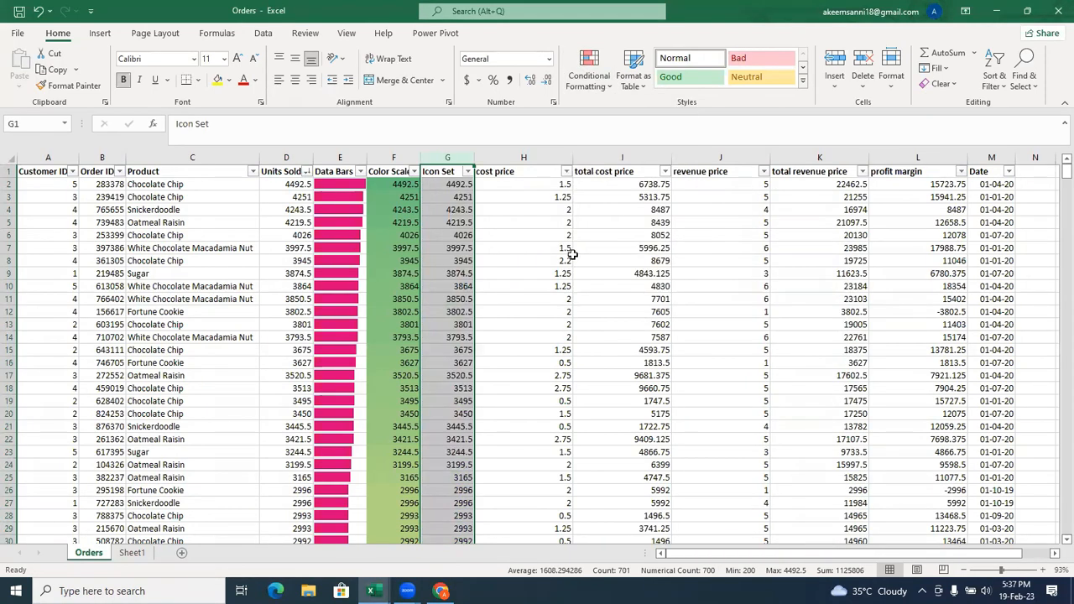
Apply the three-star icon set from the Ratings group to the Icon Set values in G2:G701.
left_click(454, 186)
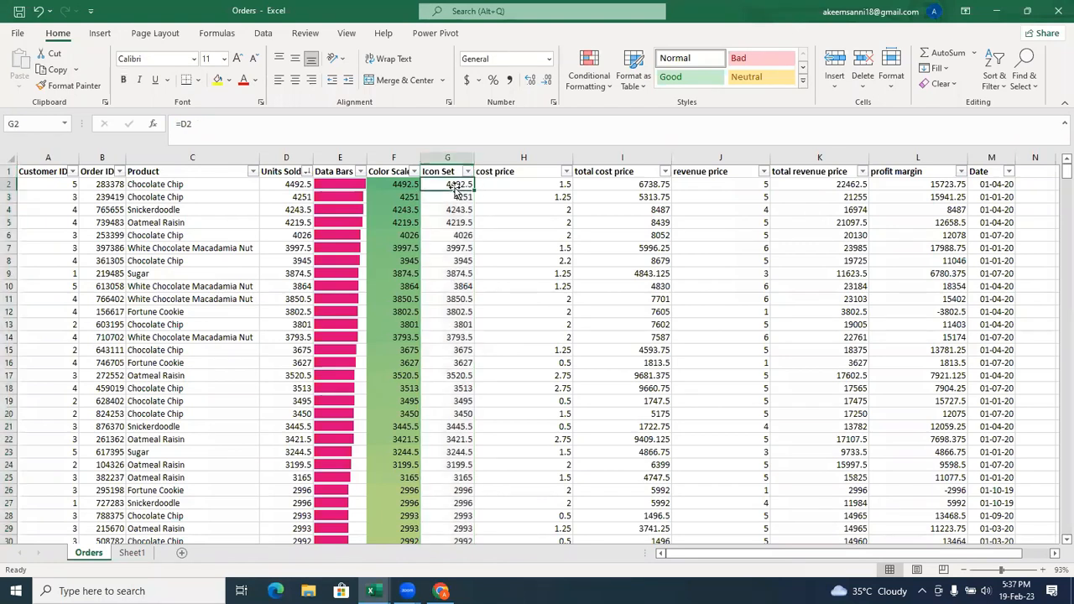
key("ctrl+shift+Down")
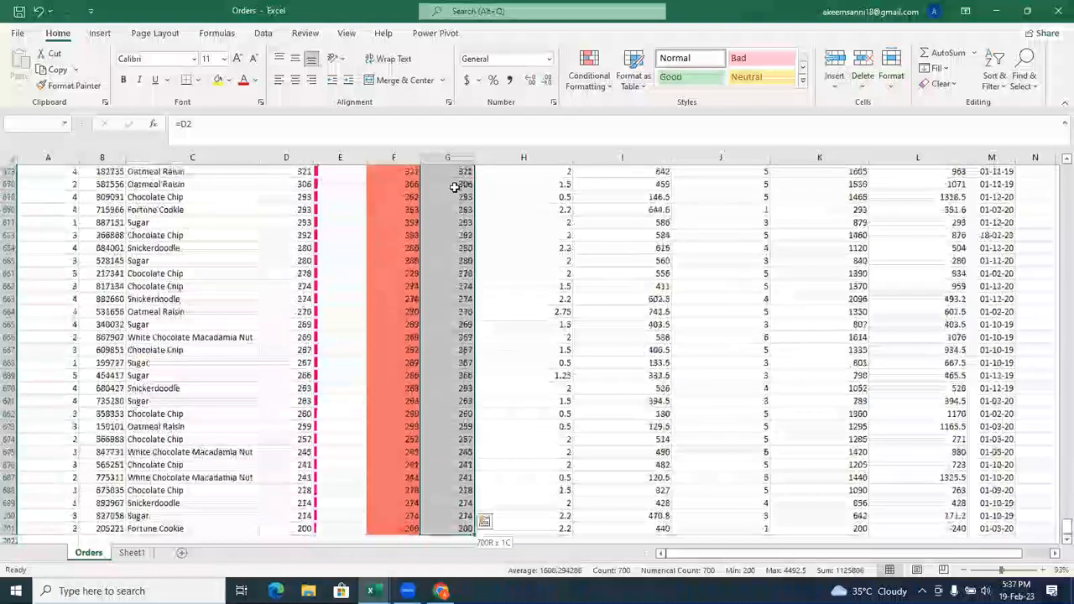
left_click_drag(1058, 528, 1048, 151)
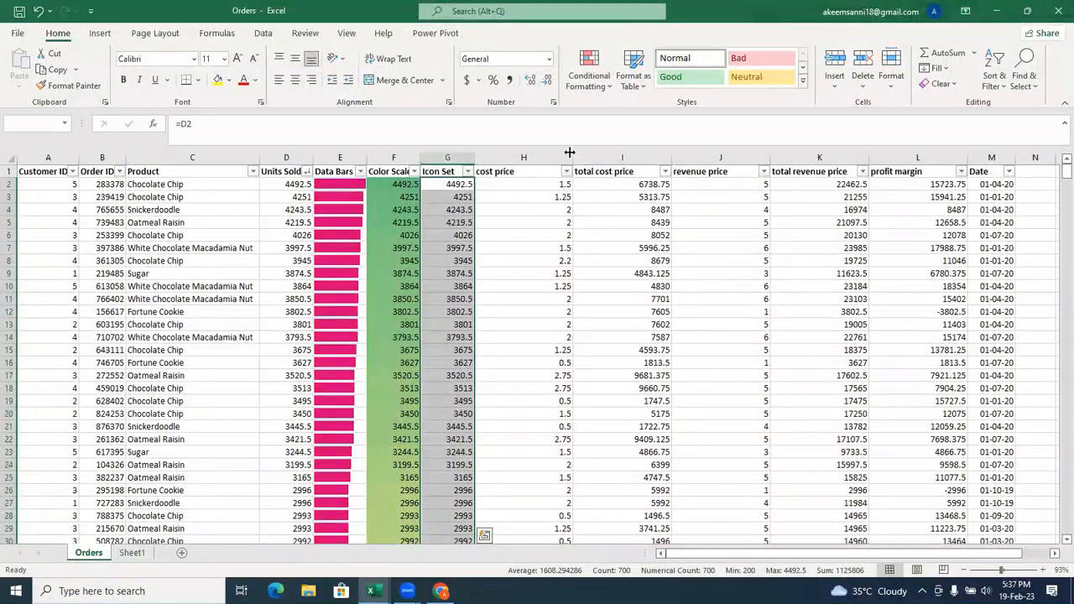
left_click(594, 77)
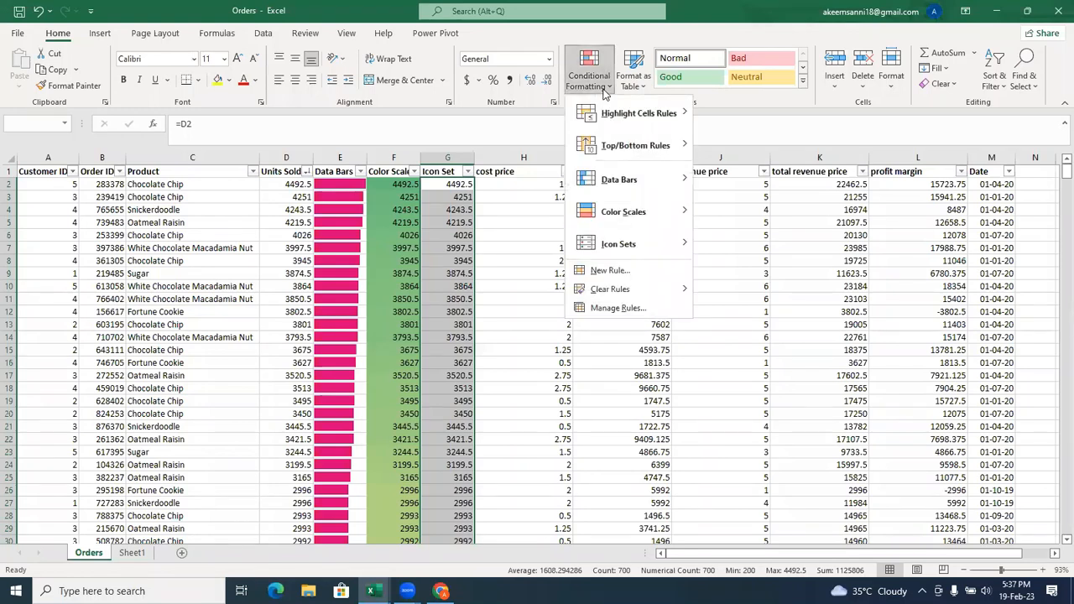
mouse_move(607, 250)
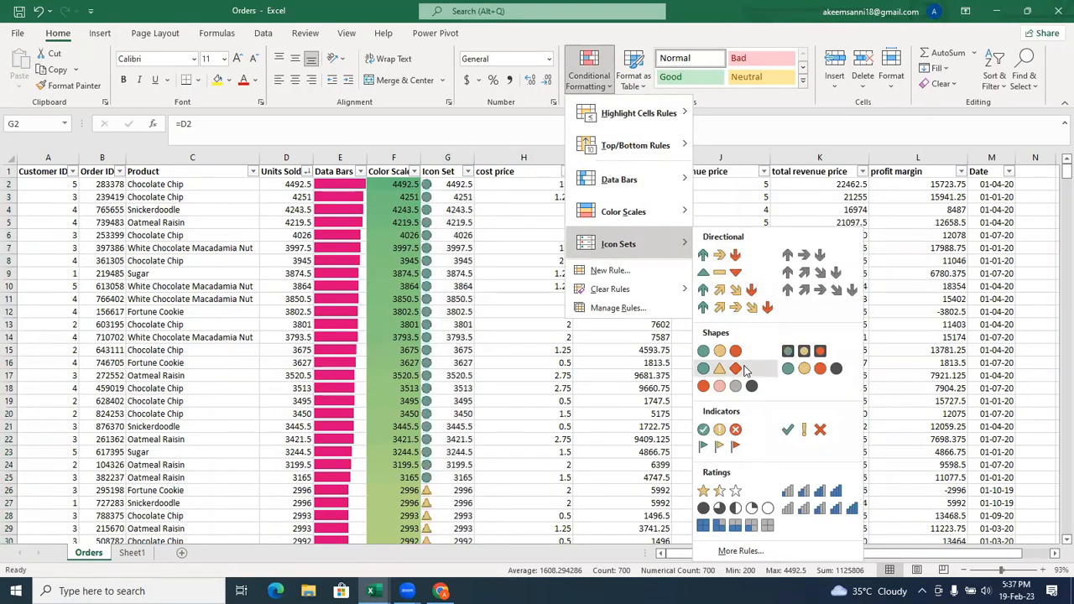
left_click(705, 495)
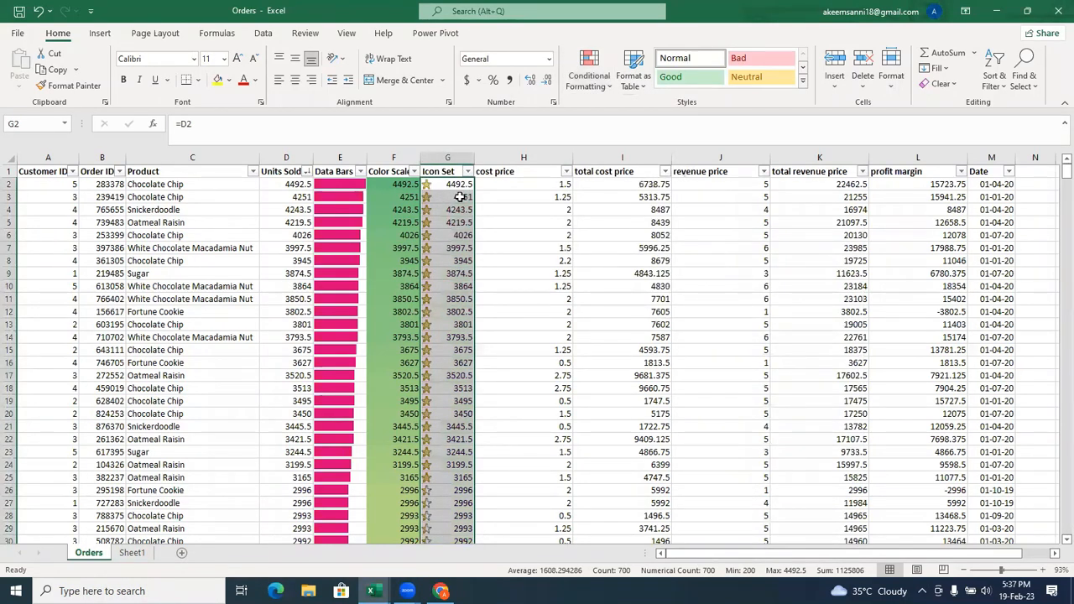
Edit the three-star Icon Set rule on G2:G701 to show icons only, and apply the change to the column.
left_click(610, 87)
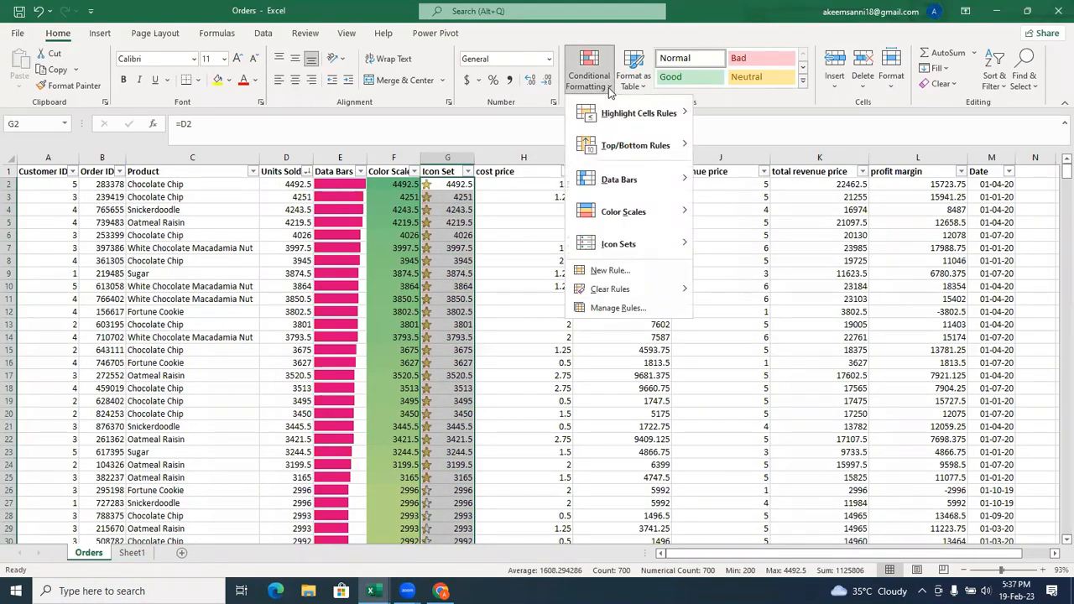
left_click(646, 308)
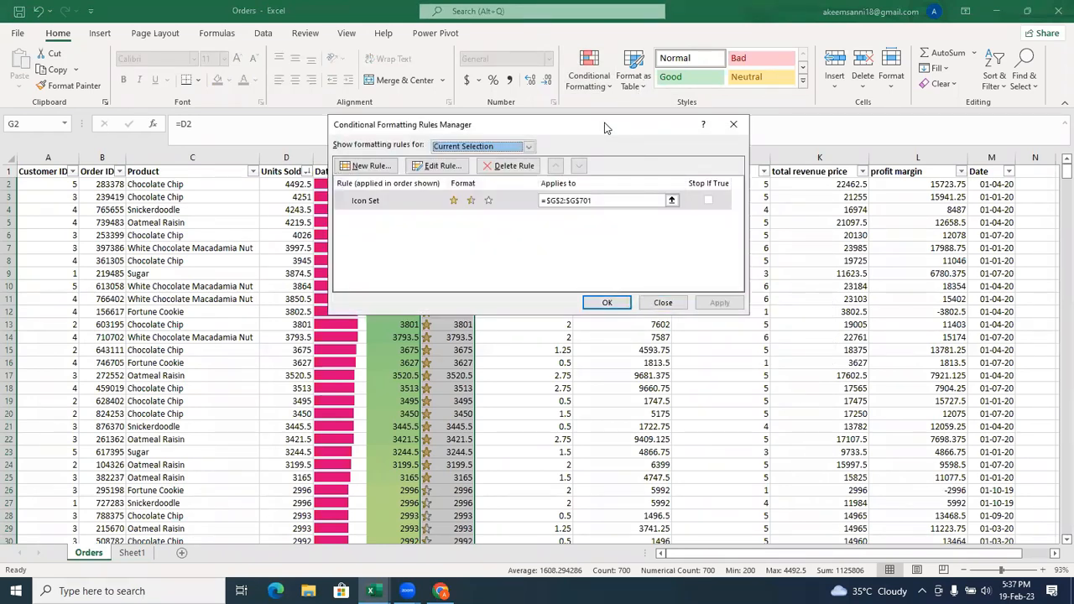
left_click_drag(606, 127, 777, 107)
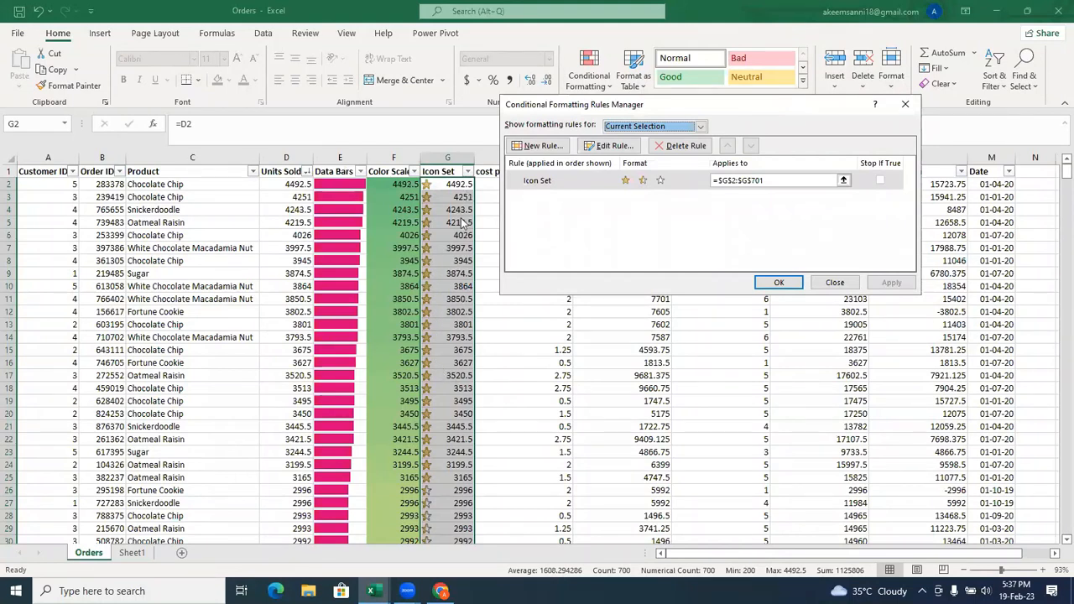
left_click(560, 188)
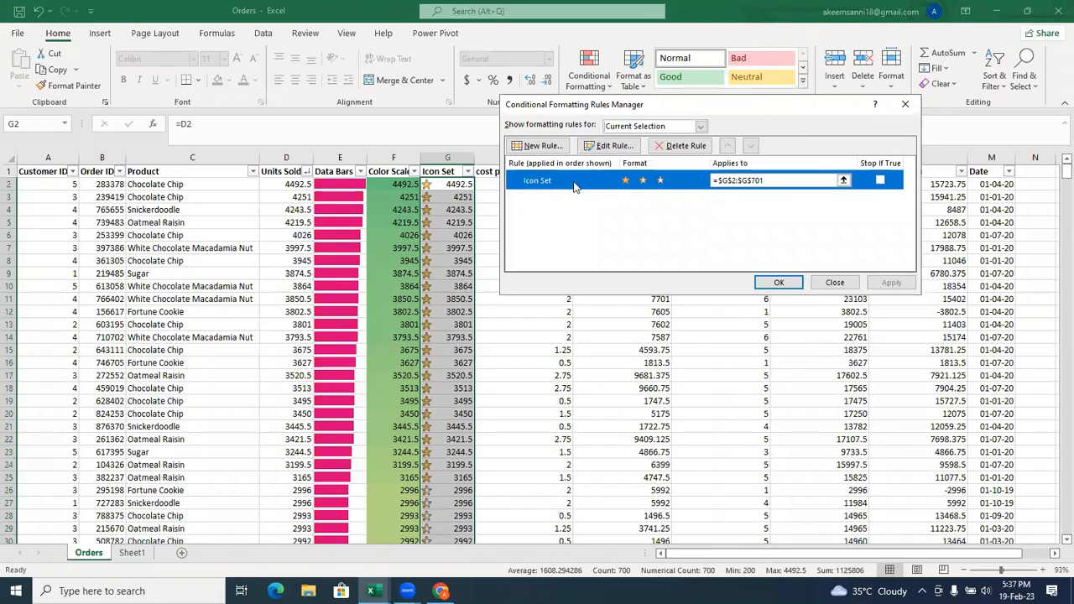
left_click(611, 145)
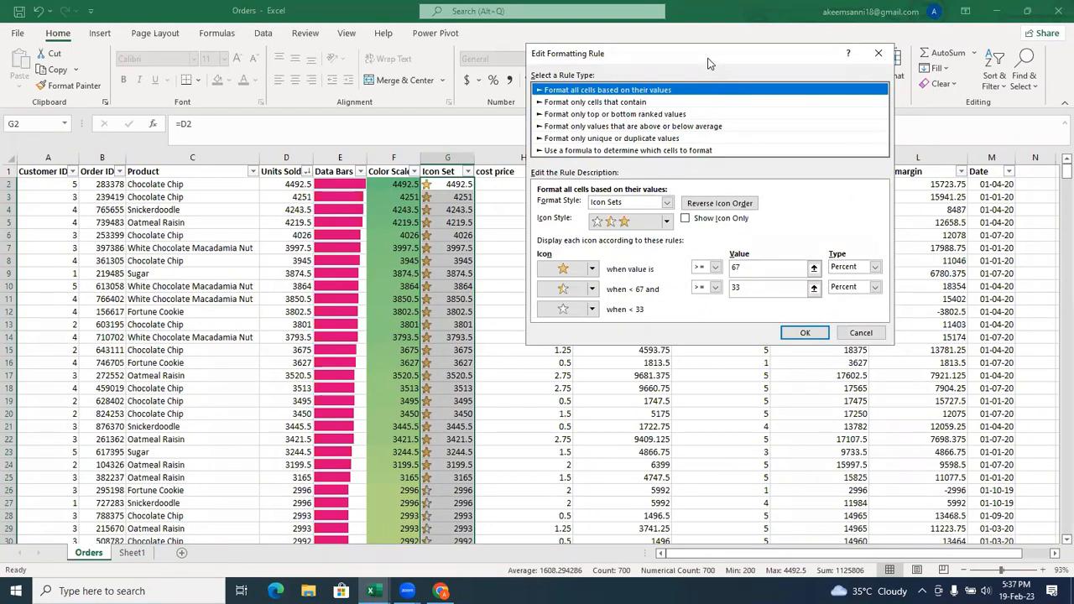
left_click_drag(707, 64, 568, 110)
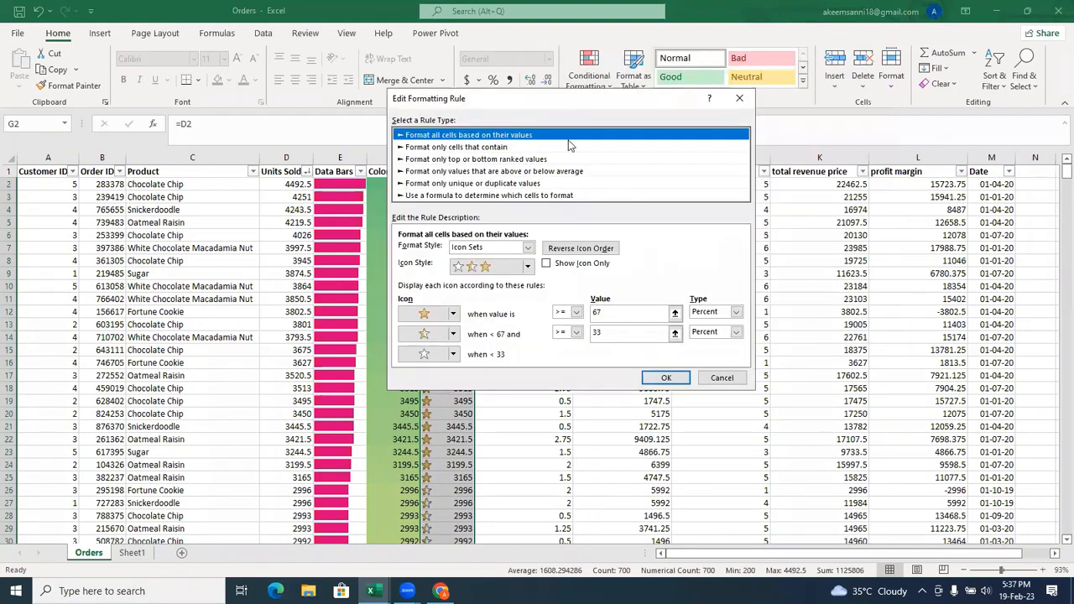
left_click(545, 265)
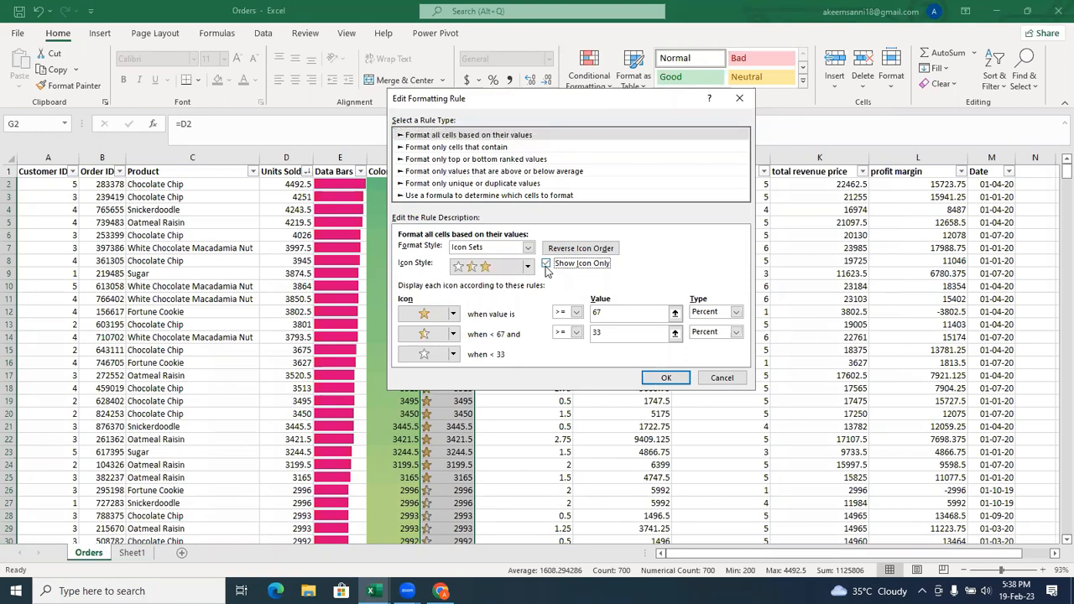
left_click(665, 378)
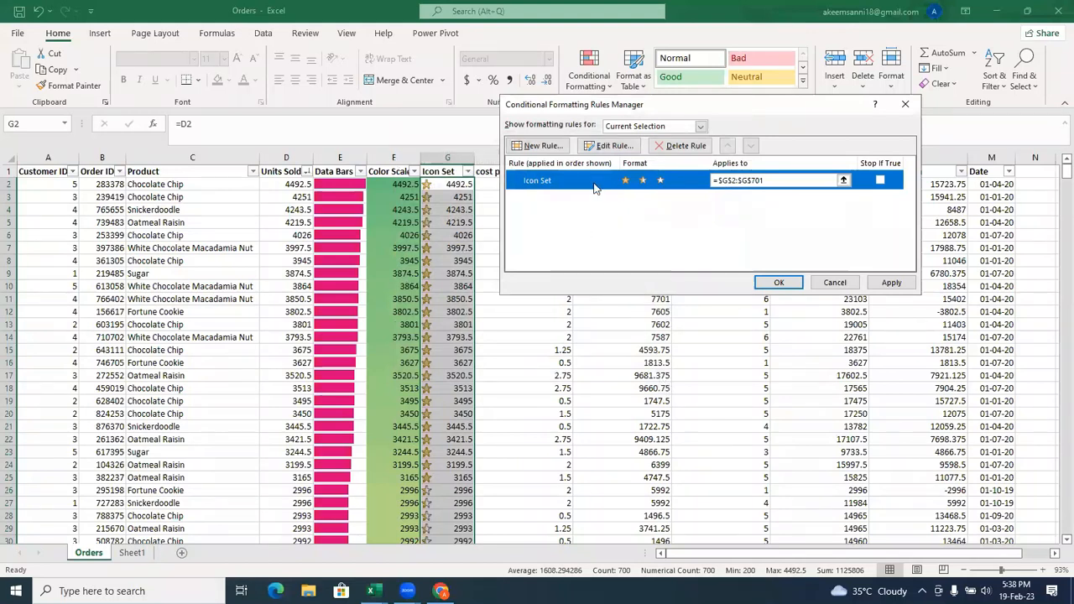
left_click_drag(701, 104, 569, 109)
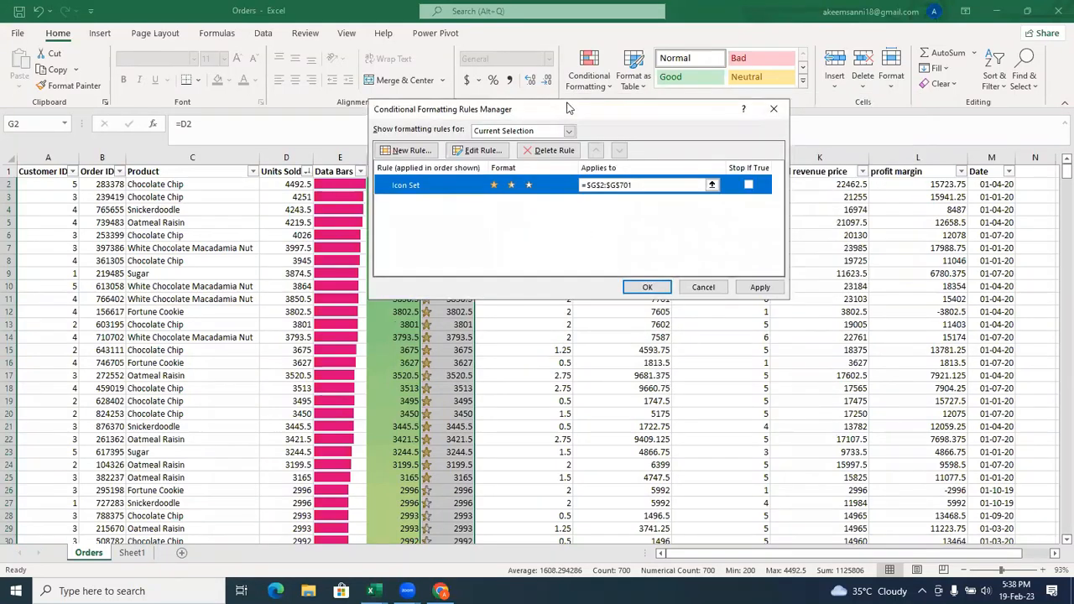
left_click(646, 287)
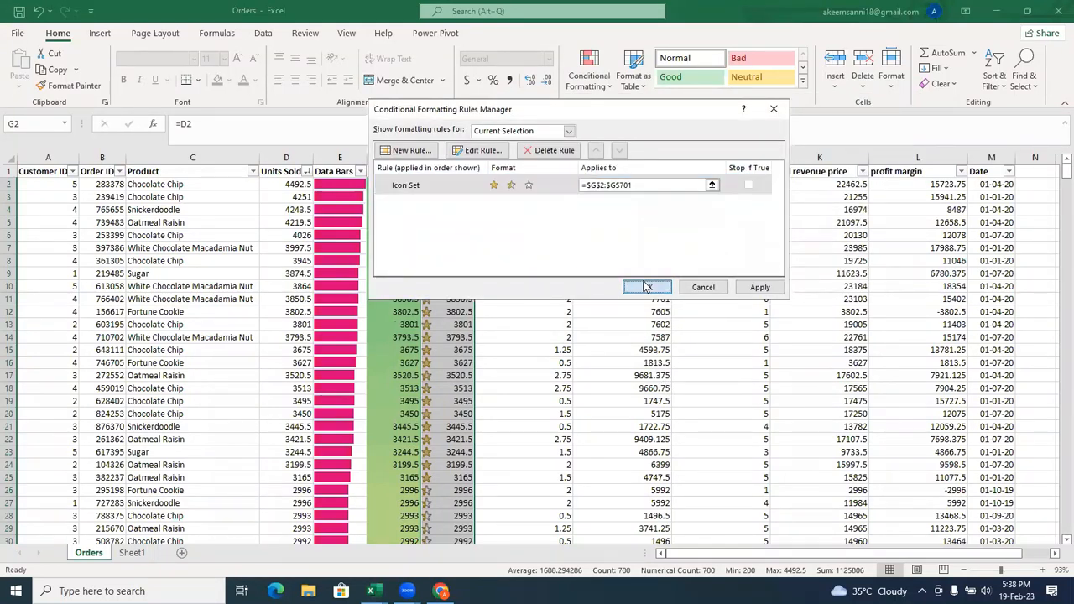
left_click(433, 200)
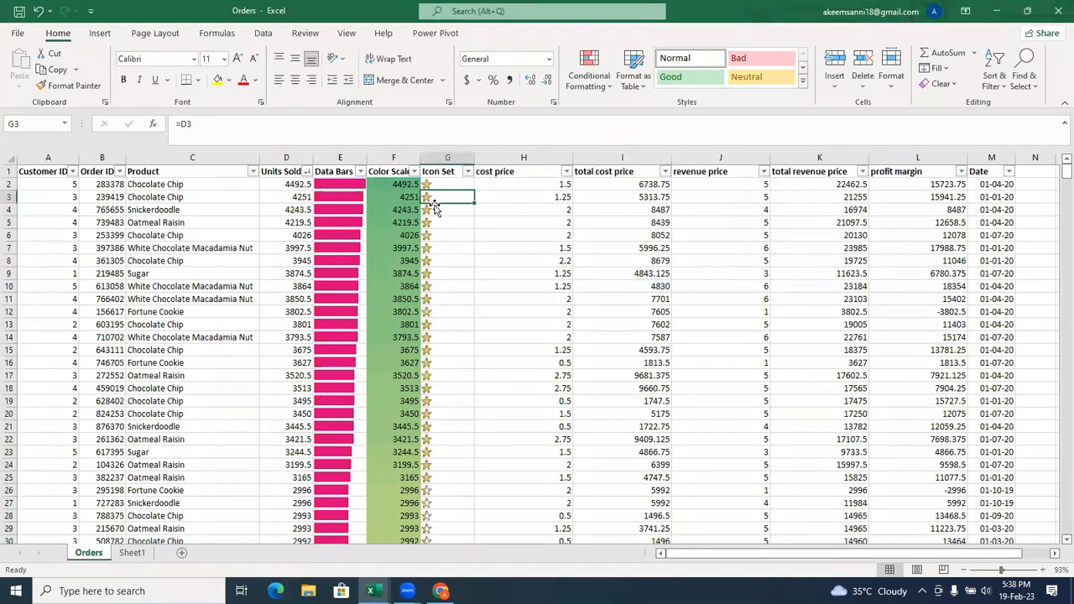
left_click(428, 212)
left_click(428, 285)
left_click(430, 478)
left_click(430, 514)
left_click(436, 480)
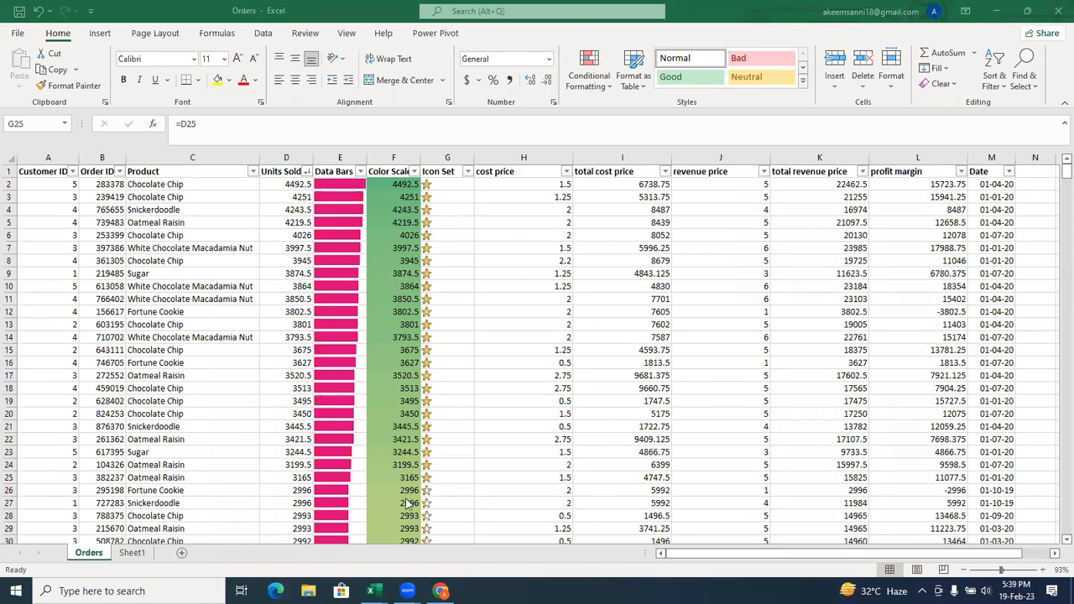
Switch to the Pivot workbook and clear the contents of the First Name column C on the Customer sheet.
mouse_move(370, 591)
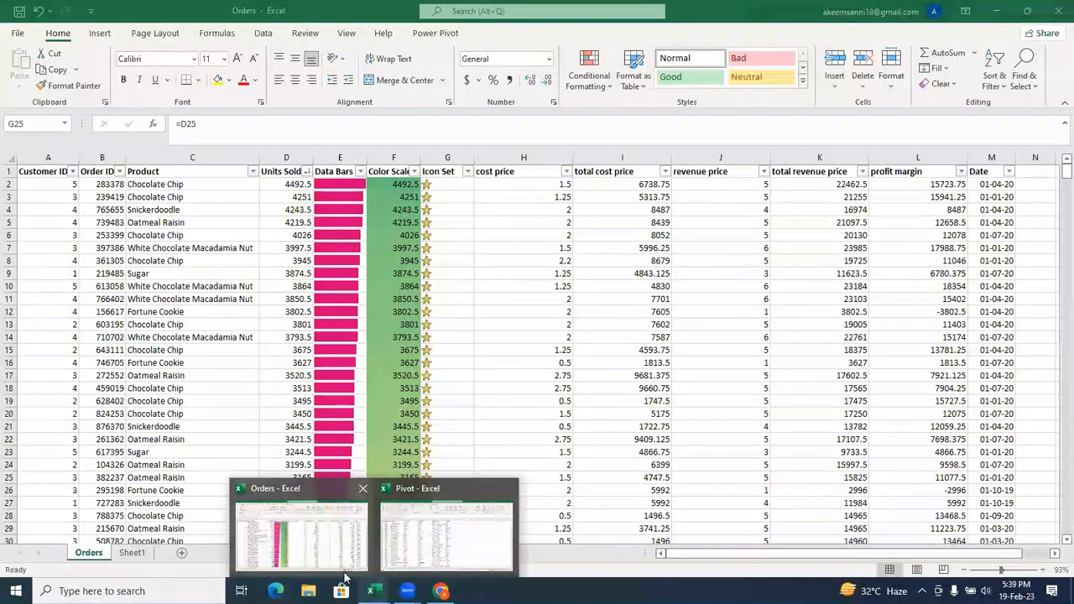
left_click(434, 564)
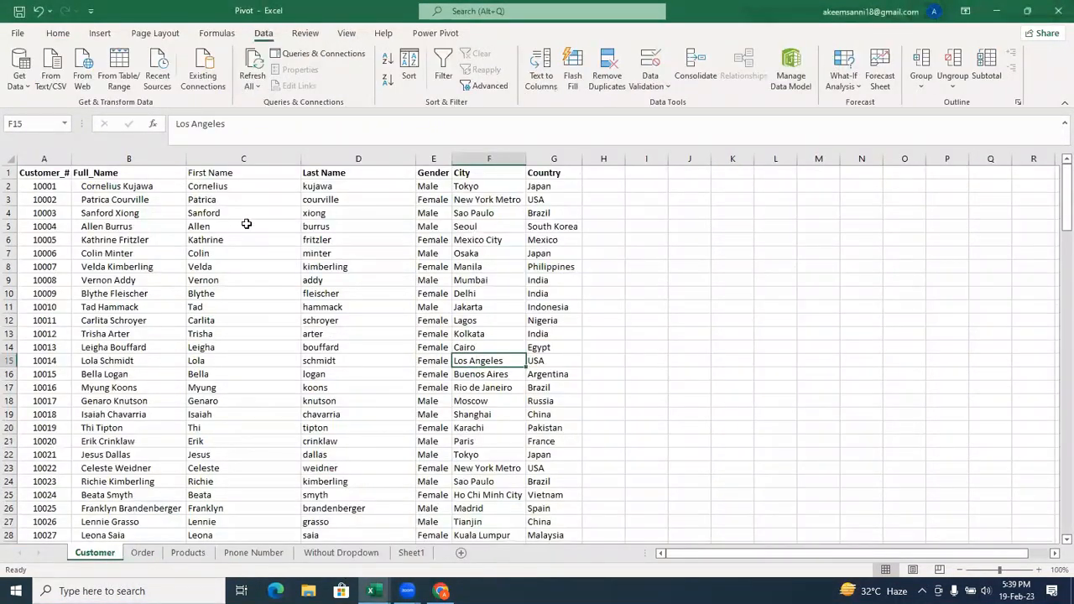
left_click(233, 162)
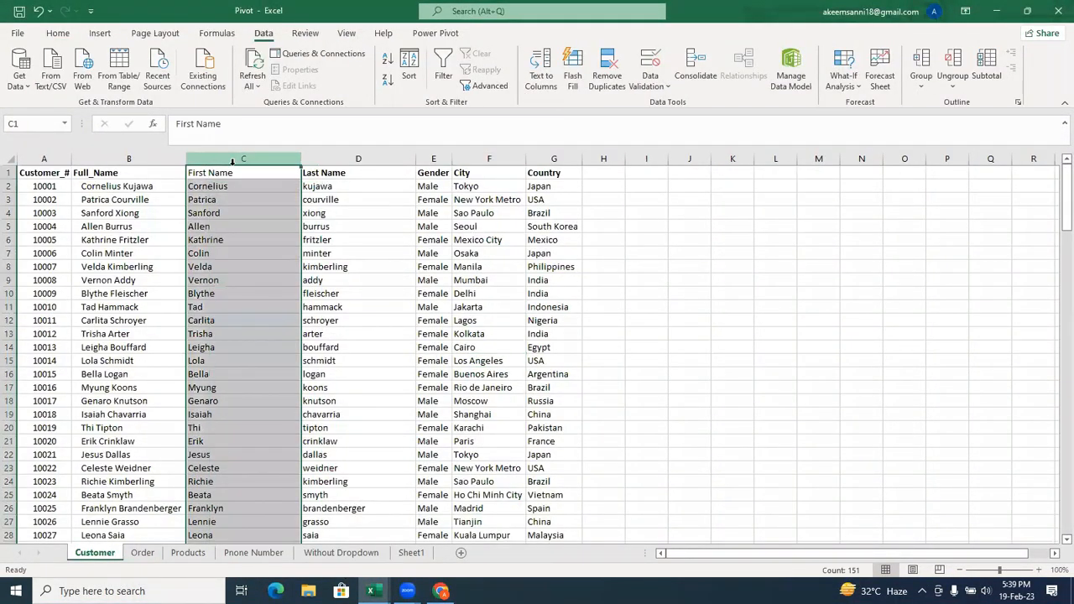
right_click(232, 162)
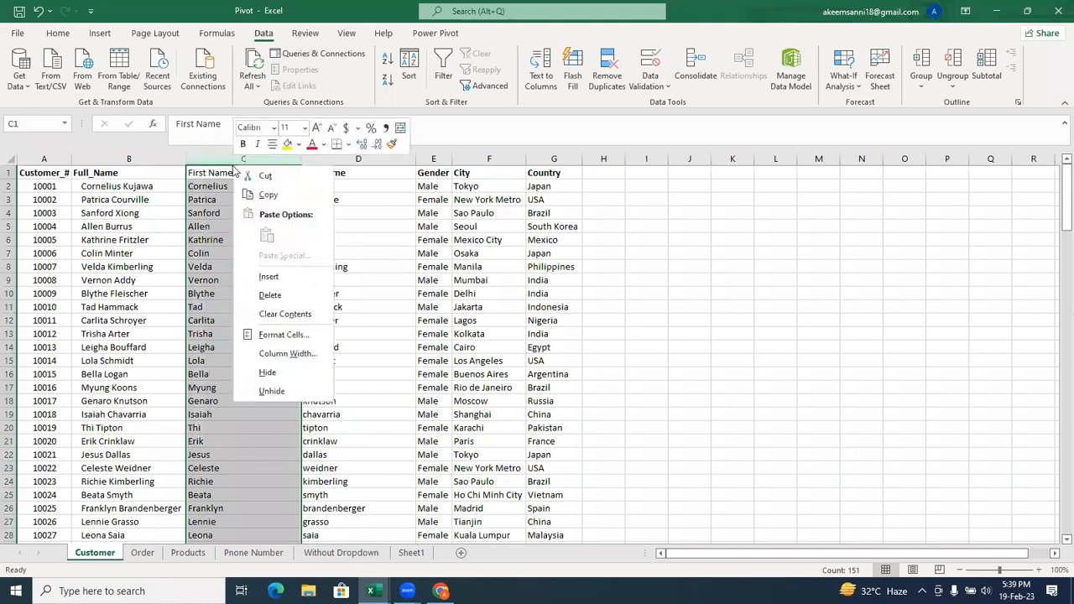
left_click(282, 313)
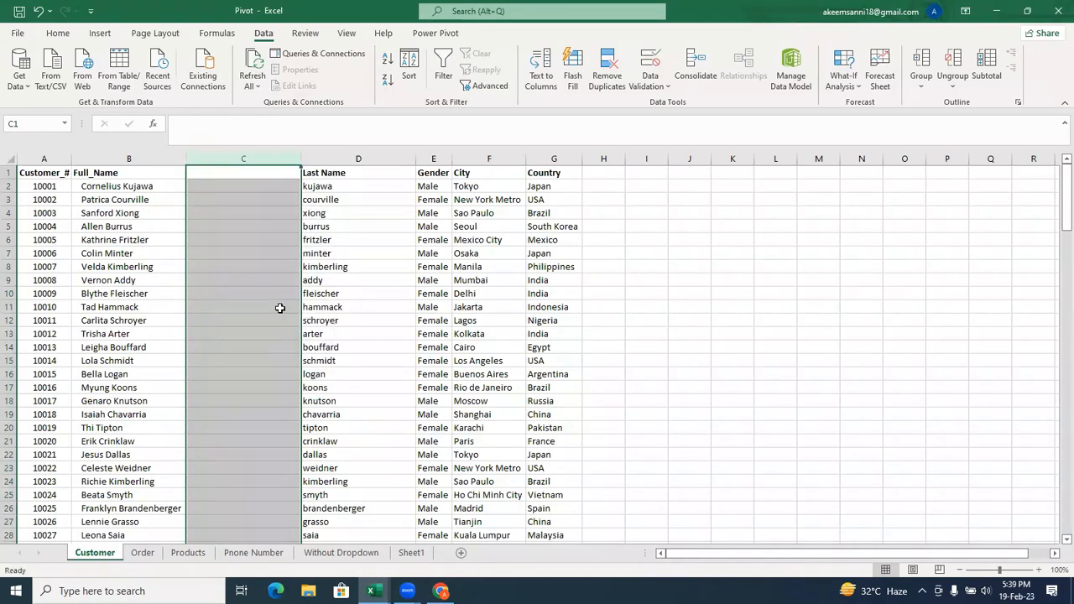
Begin a formula in C2 and review the description of the PROPER function among the suggestions.
left_click(205, 186)
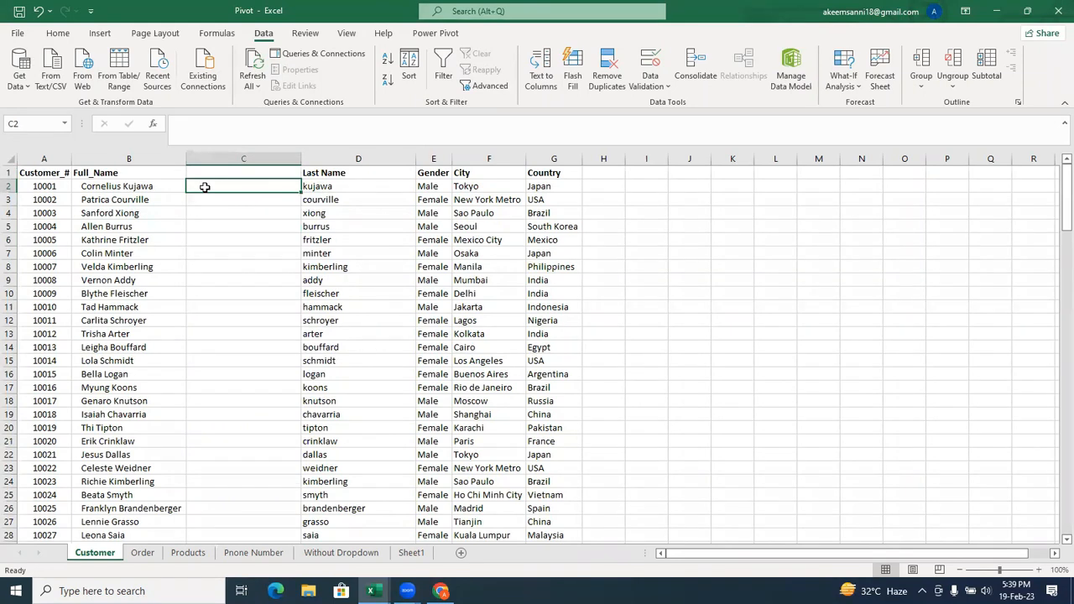
type("=")
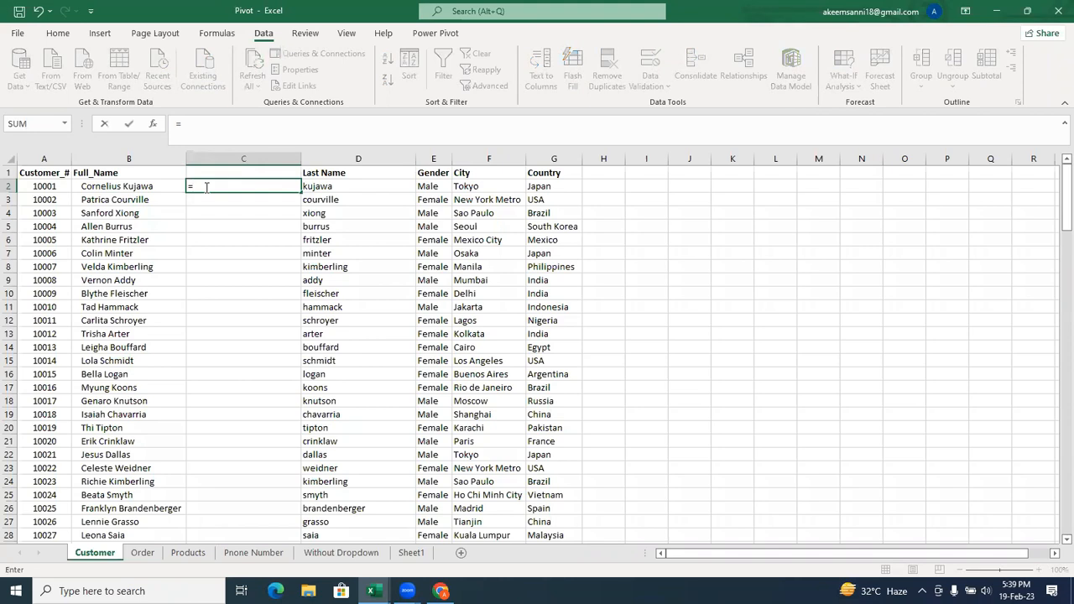
type("pro")
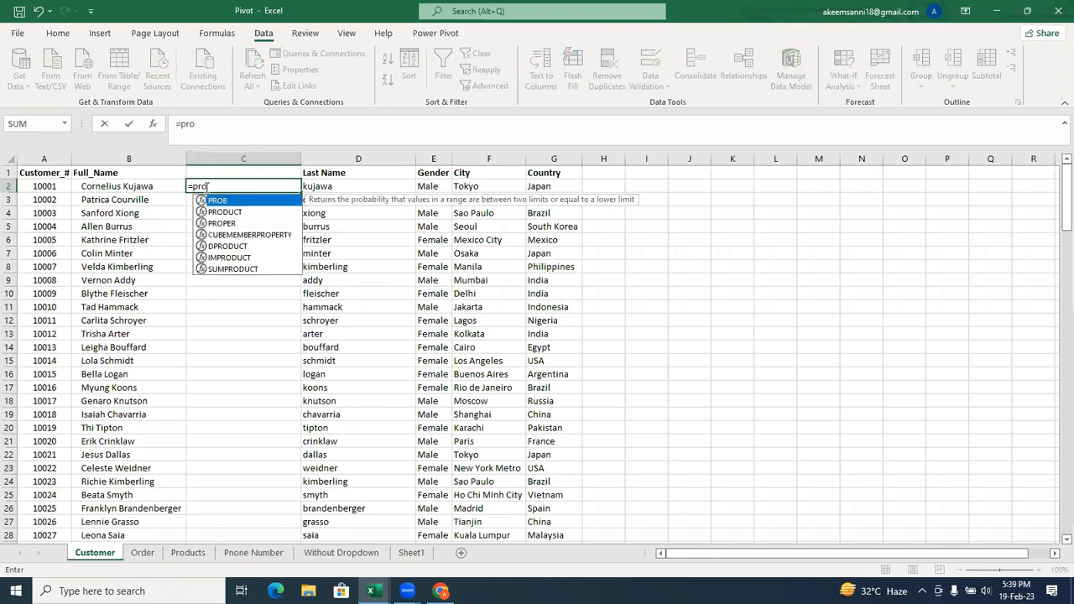
key("Down")
key("Down")
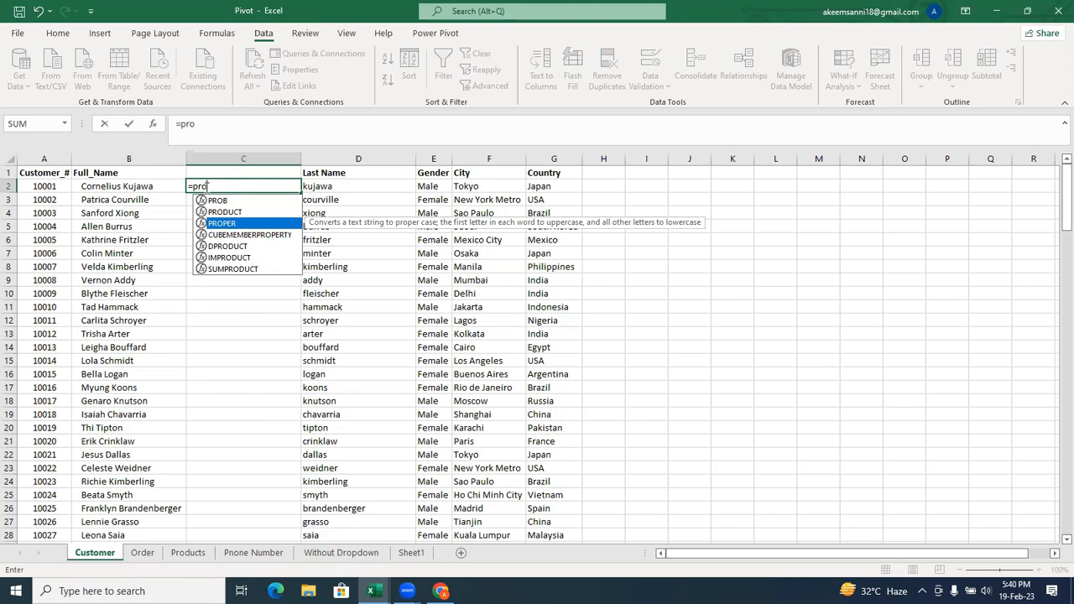
key("BackSpace")
key("BackSpace")
key("BackSpace")
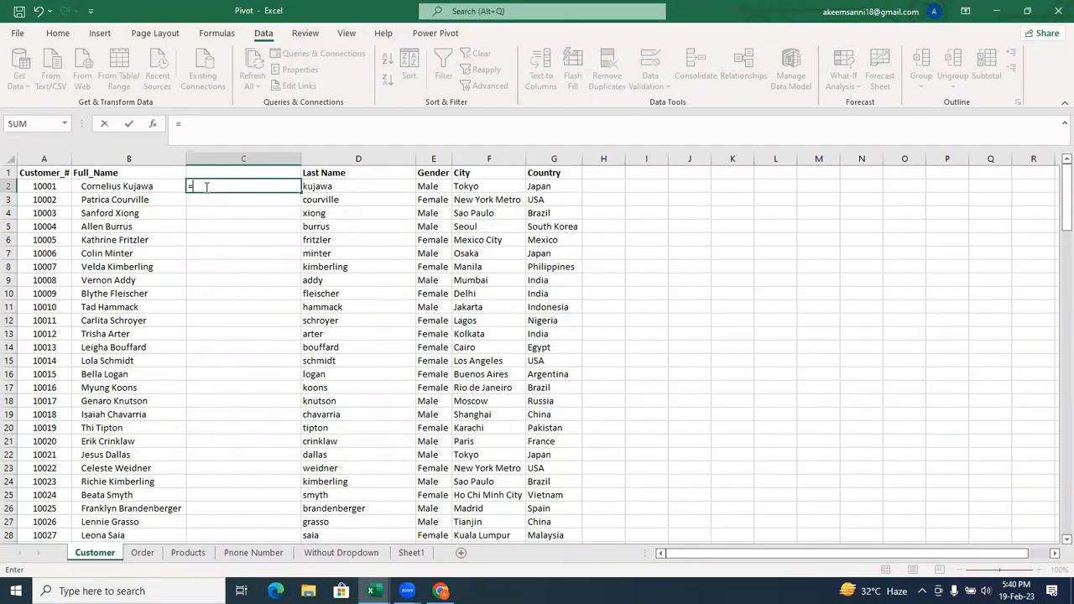
Build the formula =PROPER(B2) in C2, and erase it back to the equals sign without entering it.
type("pro")
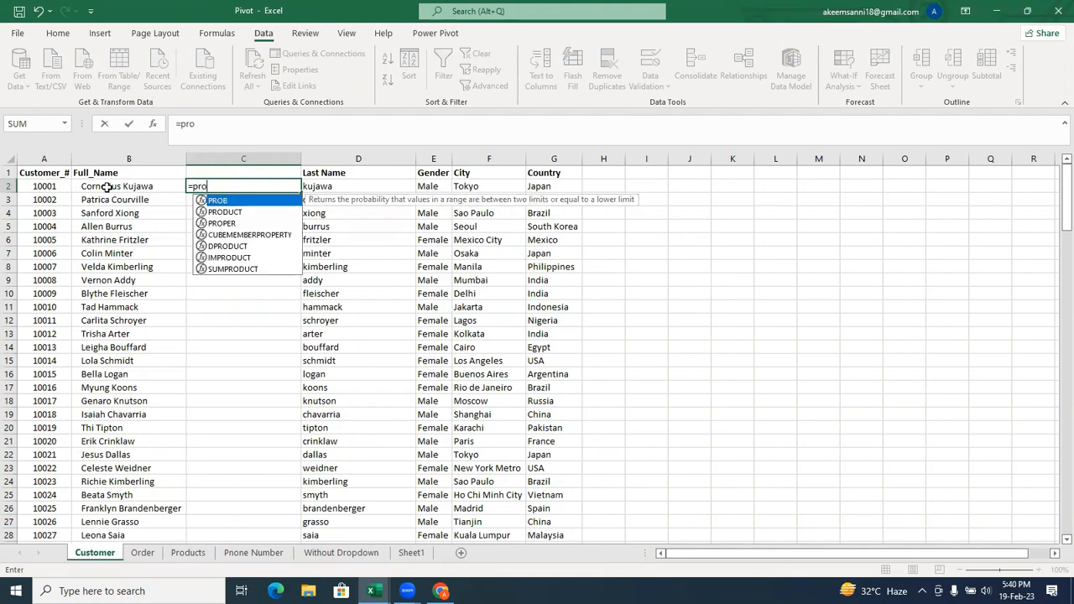
left_click(223, 223)
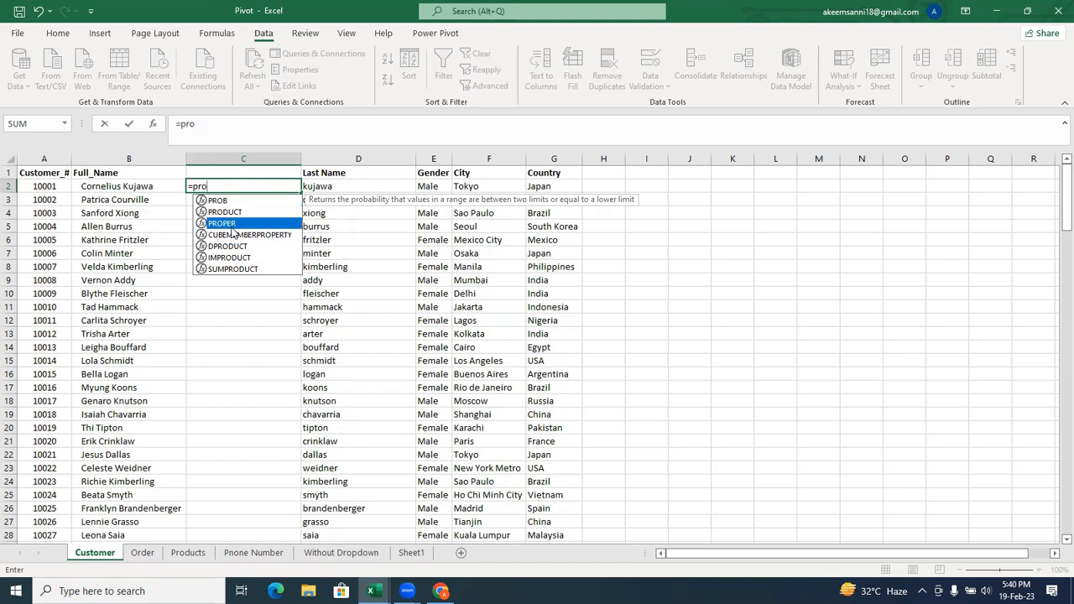
double_click(223, 224)
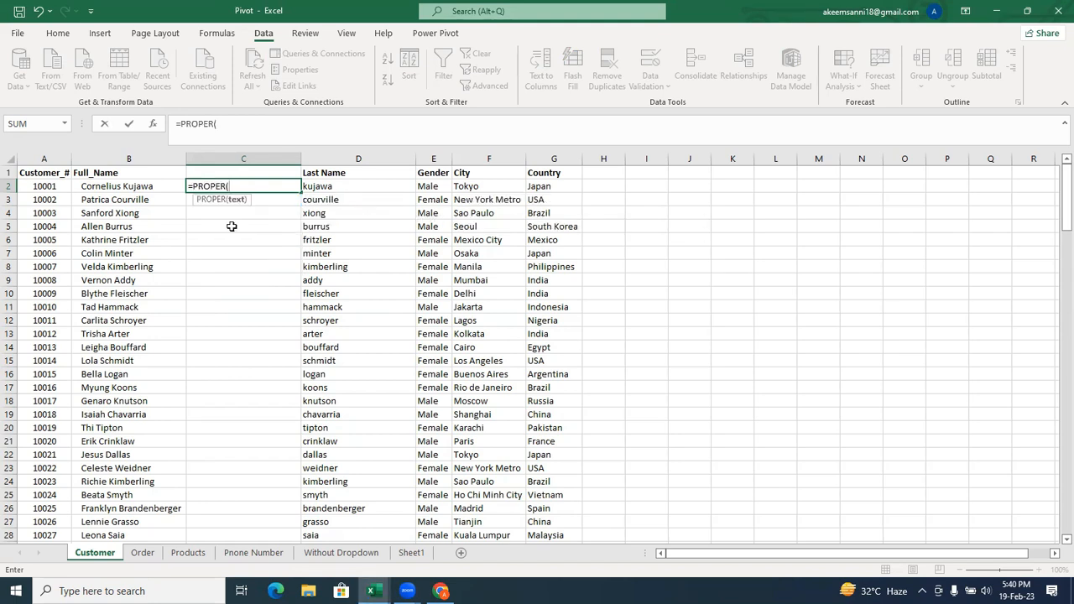
left_click(116, 185)
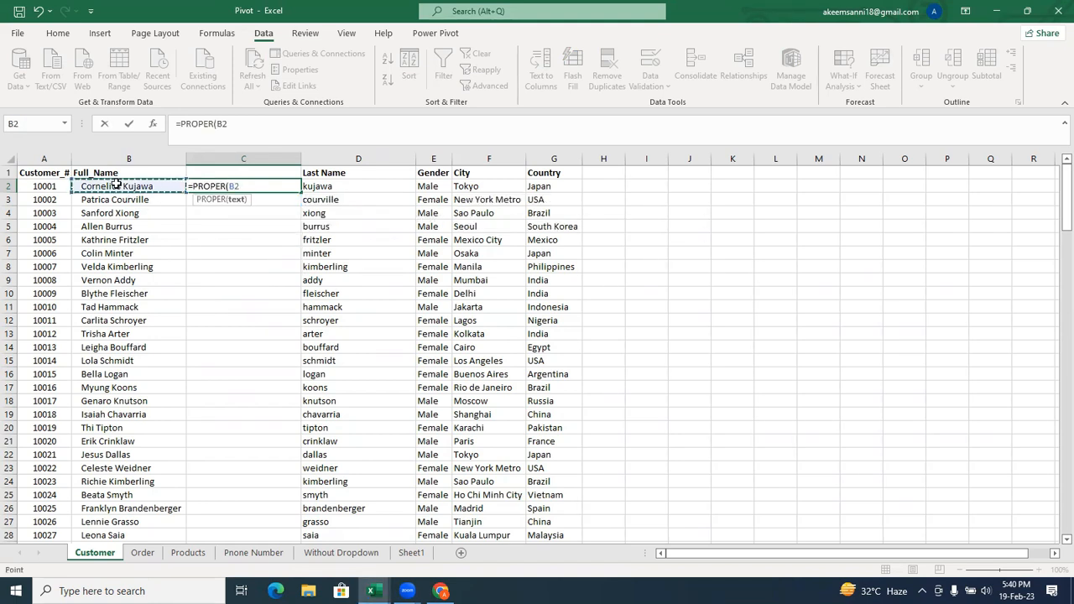
type(")")
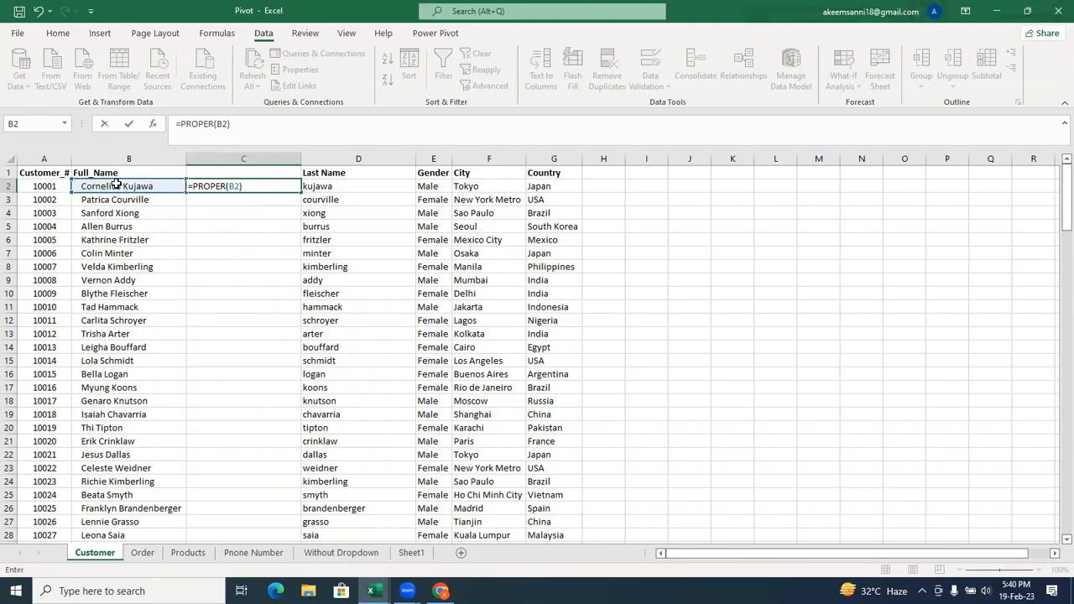
key("BackSpace")
key("BackSpace")
key("BackSpace")
key("BackSpace")
key("BackSpace")
key("BackSpace")
key("BackSpace")
key("BackSpace")
key("BackSpace")
key("BackSpace")
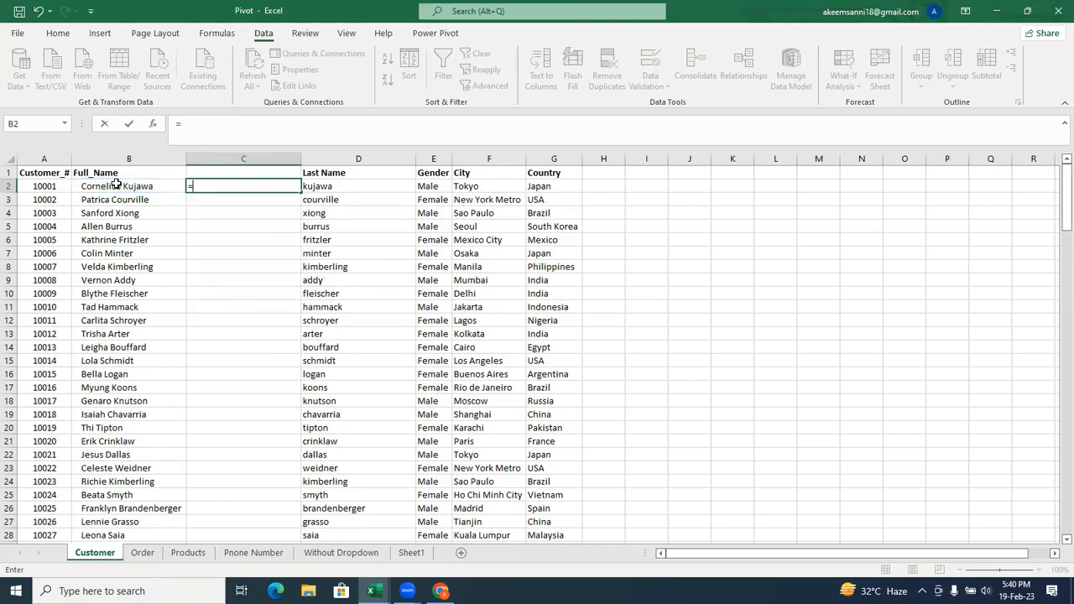
Enter =UPPER(B2) in C2 to convert the full name to uppercase, and fill the formula down column C.
type("upp")
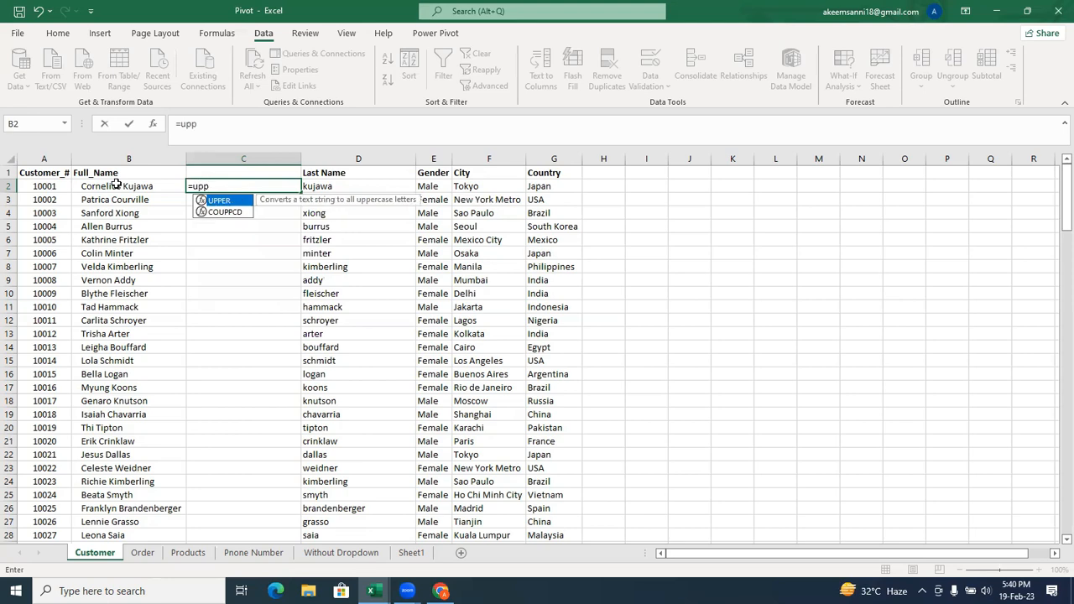
key("Tab")
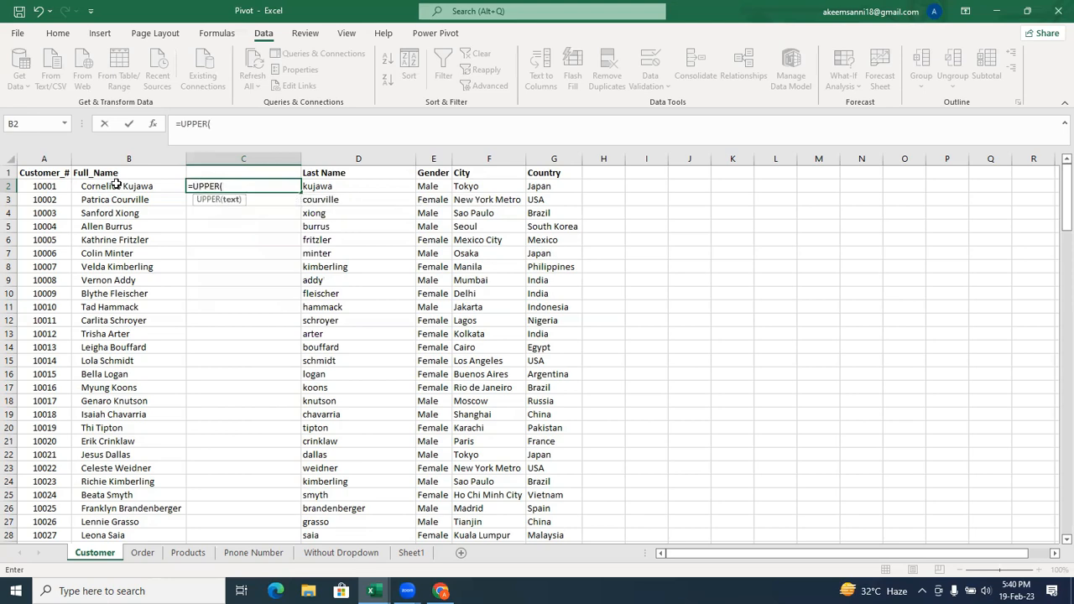
left_click(117, 184)
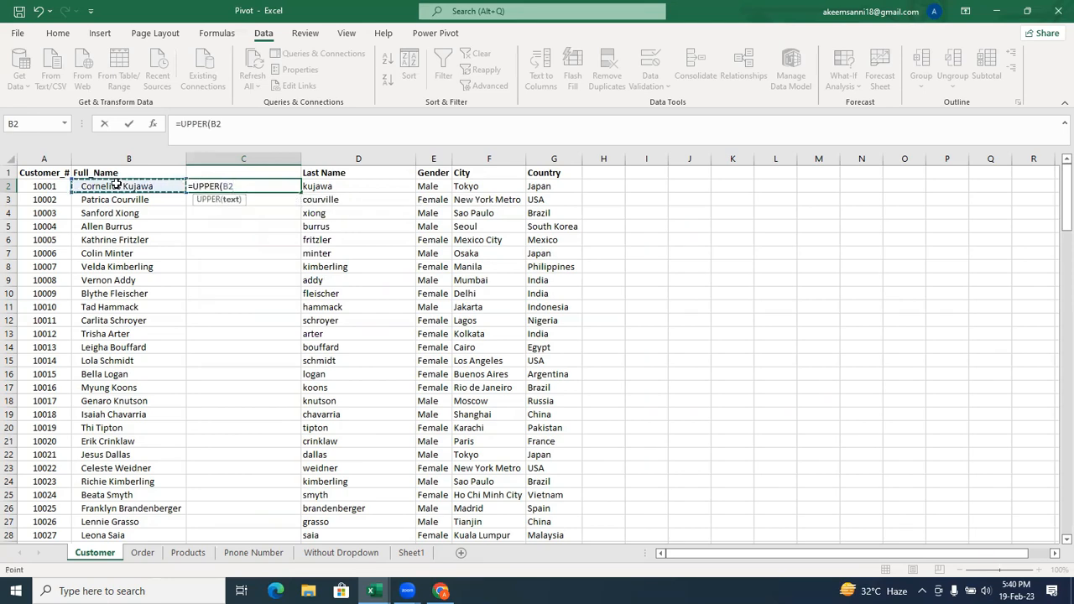
type(")")
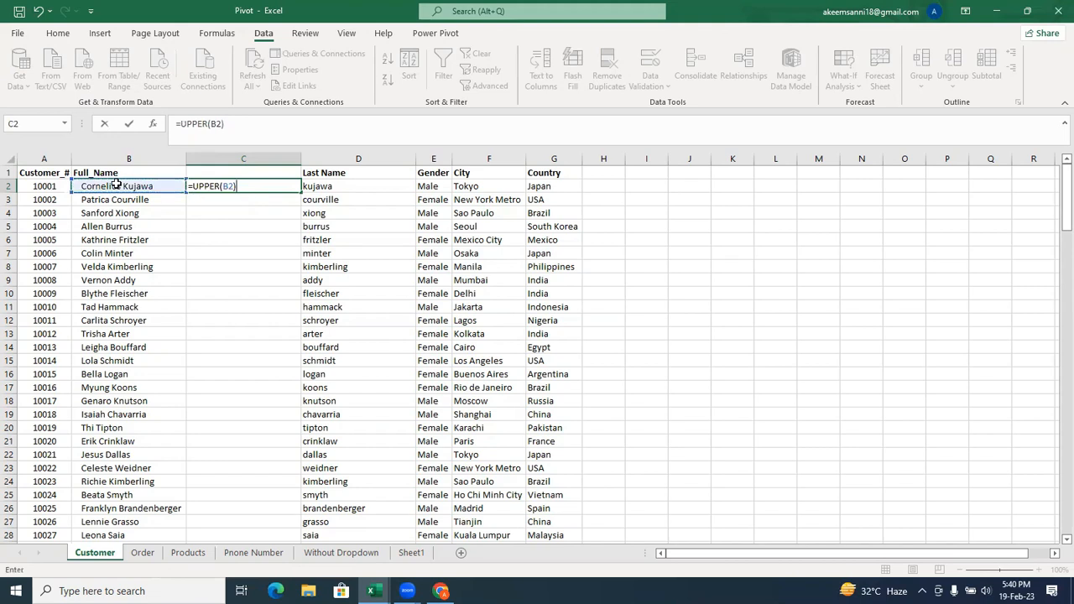
key("Return")
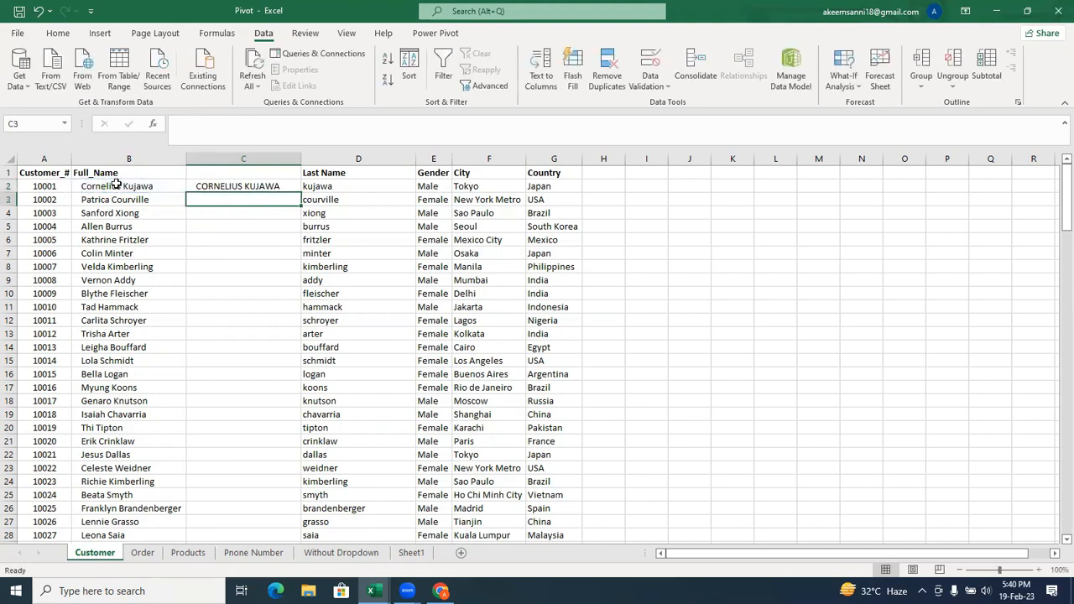
left_click(230, 185)
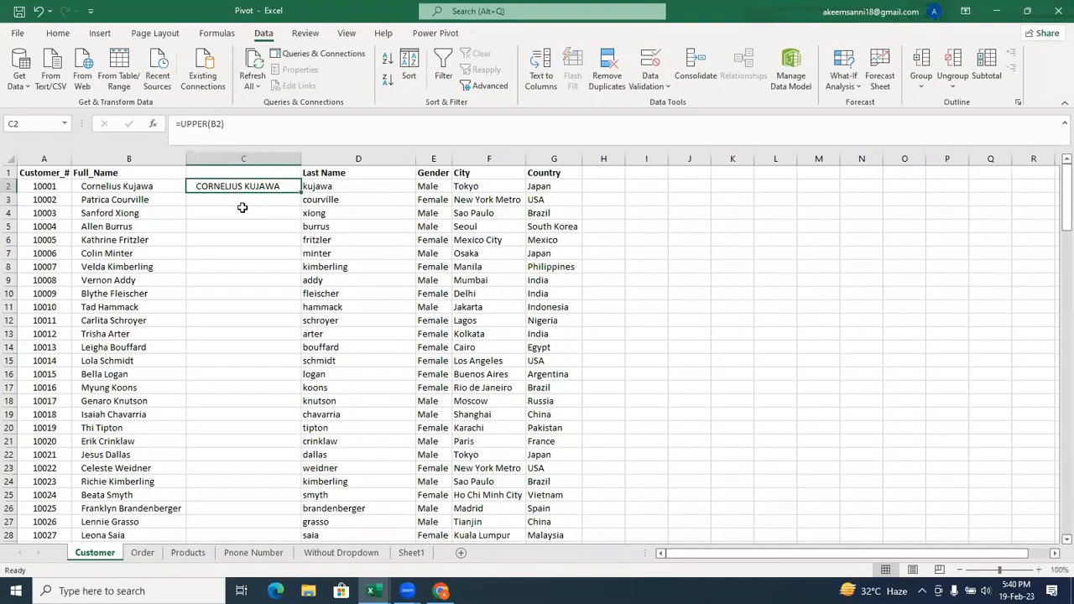
double_click(303, 189)
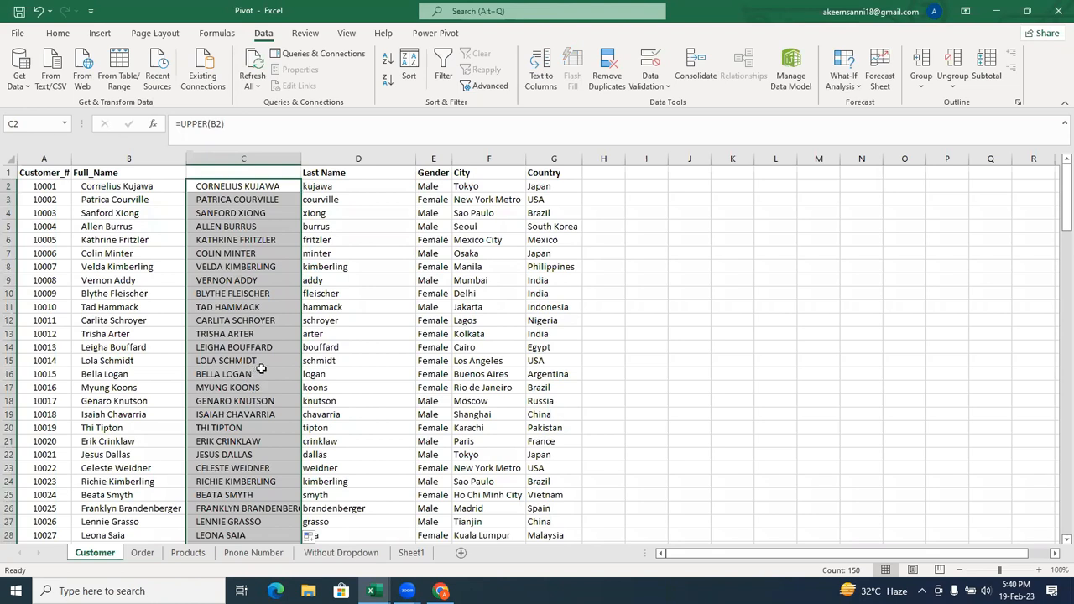
Undo the uppercase fill, and change the formula in C2 to =LOWER(B2), filled down column C.
key("ctrl+z")
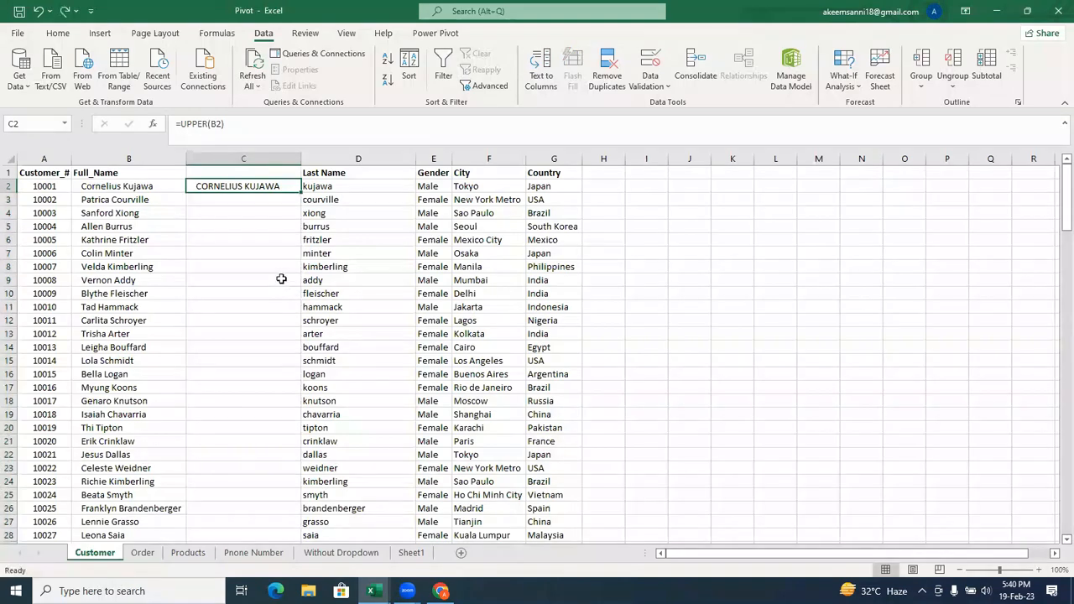
double_click(250, 187)
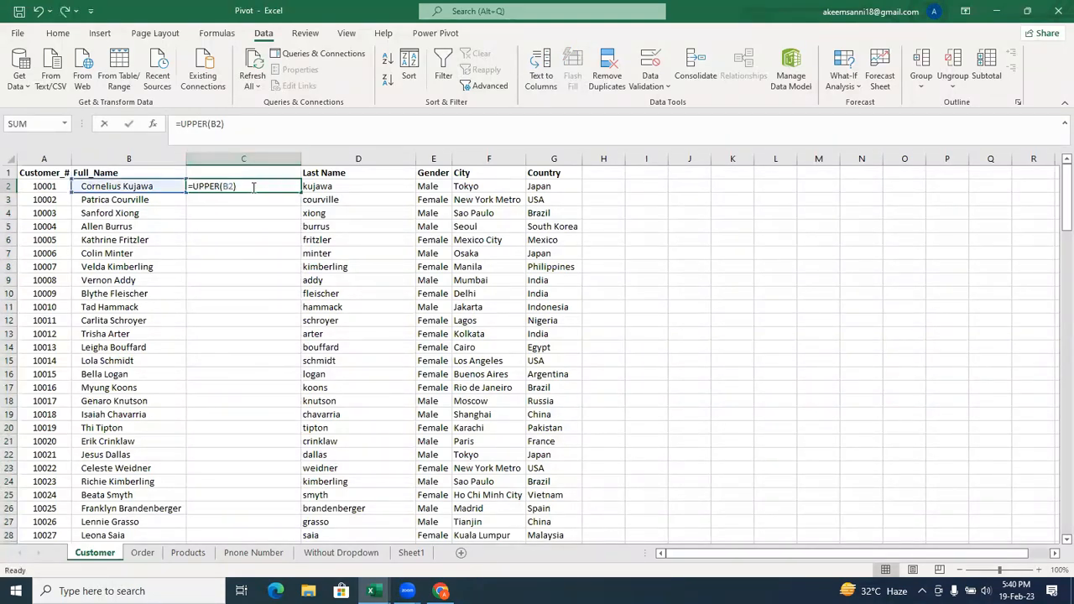
left_click(221, 186)
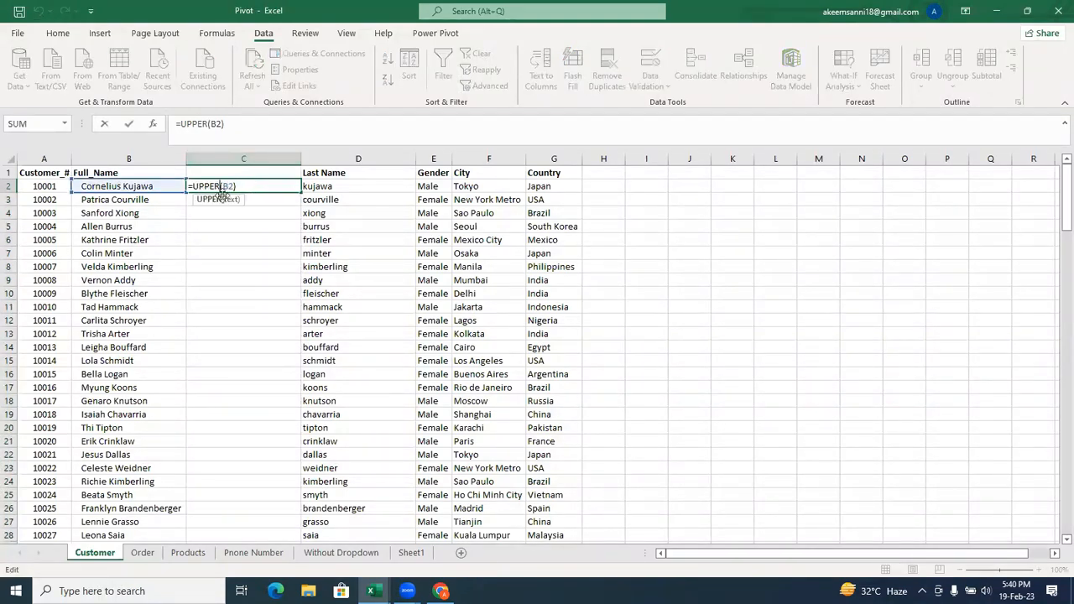
key("BackSpace")
key("BackSpace")
key("BackSpace")
key("BackSpace")
key("BackSpace")
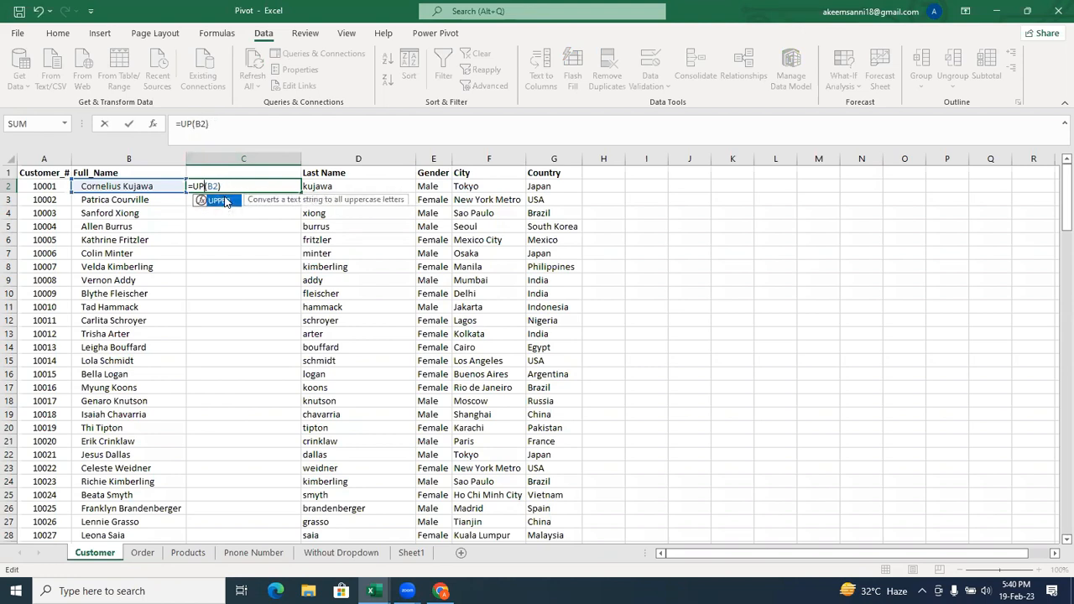
type("low")
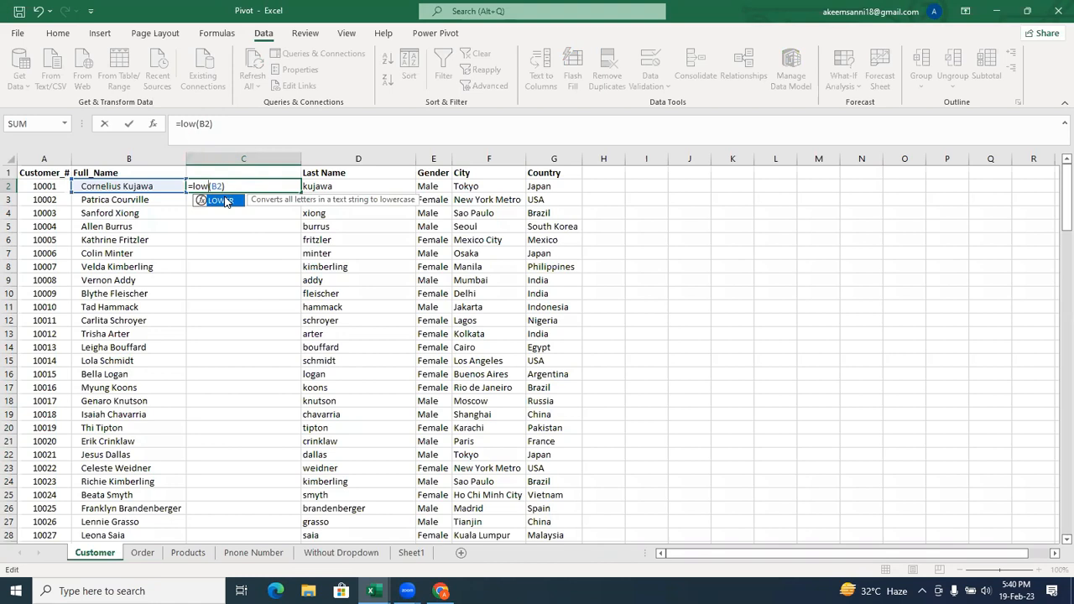
double_click(225, 202)
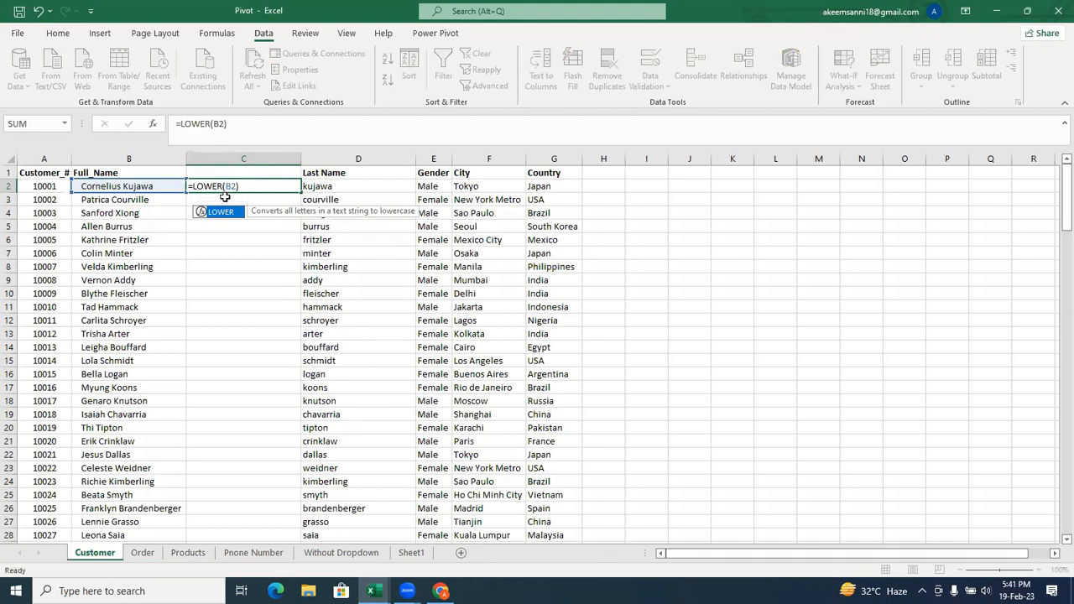
key("Return")
left_click(267, 187)
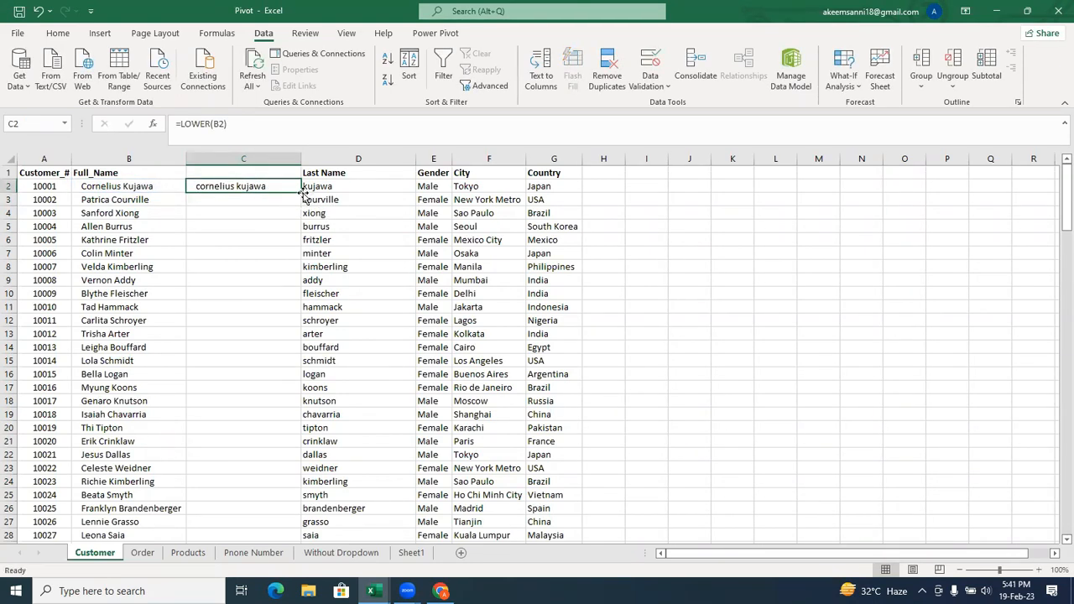
double_click(301, 192)
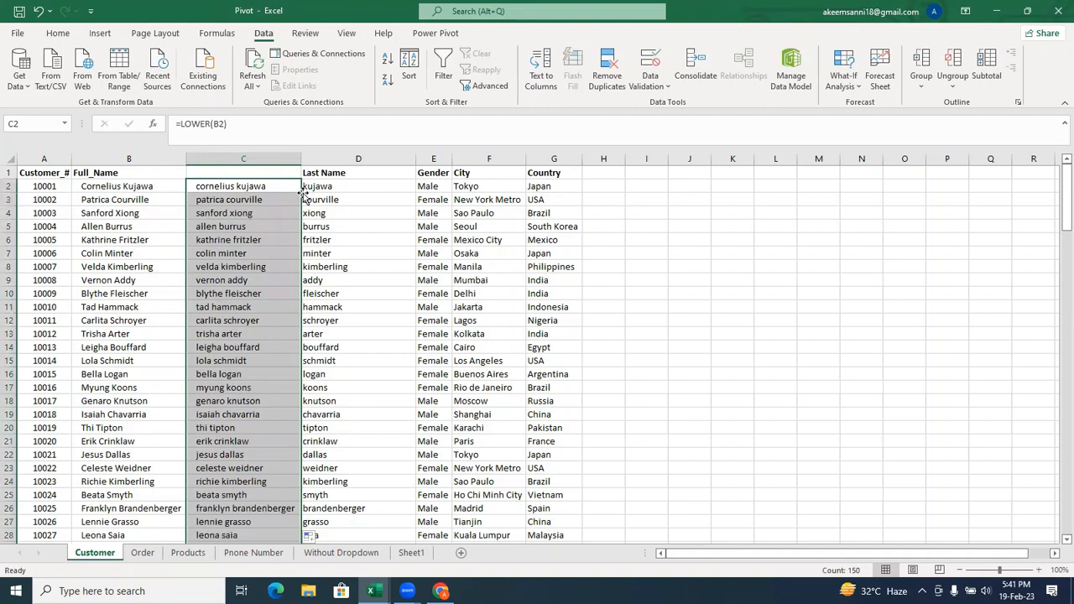
Undo the lowercase fill and the formula entries in C2, and select the empty header cell C1.
key("ctrl+z")
key("ctrl+z")
key("ctrl+z")
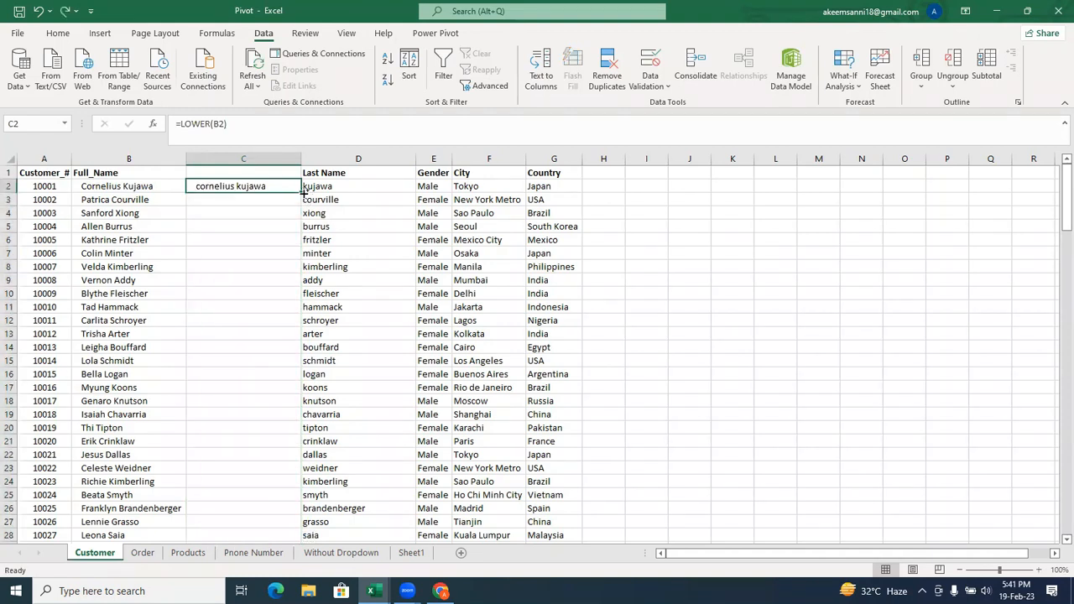
left_click(252, 173)
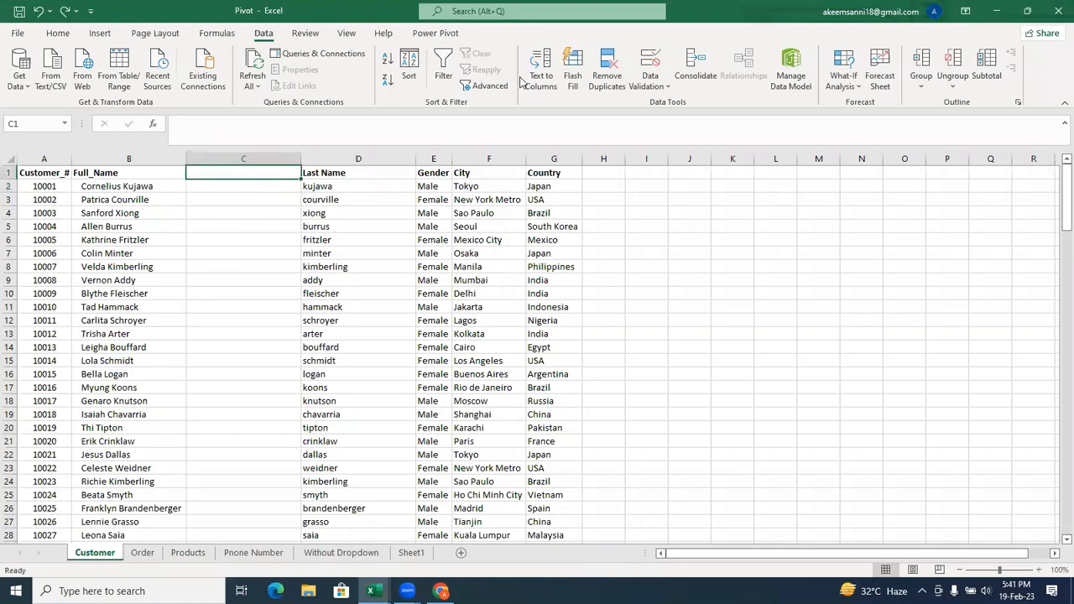
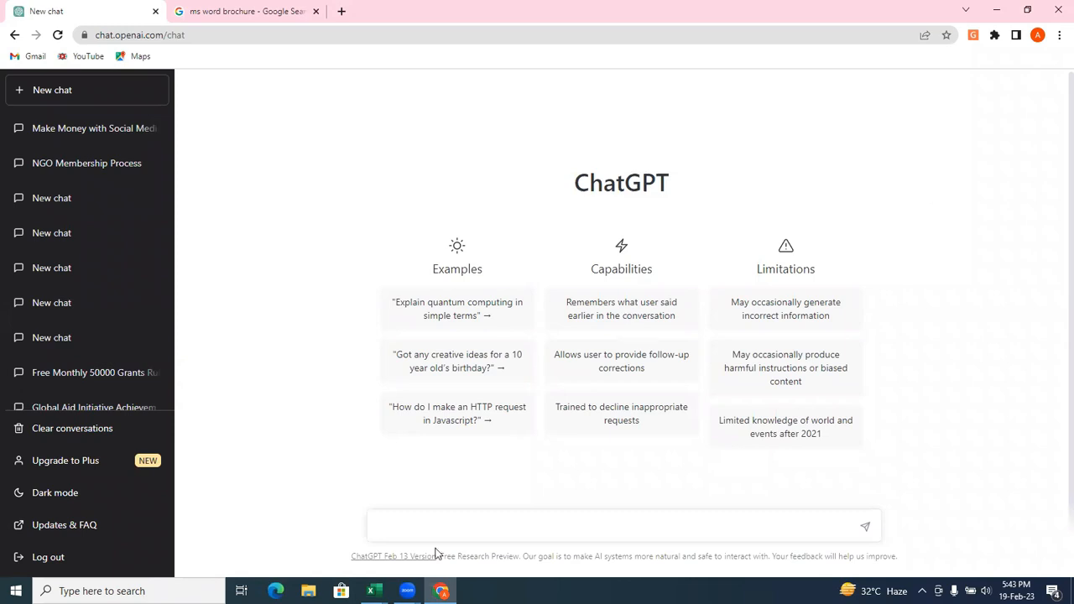
Switch to the Pivot workbook in Excel and clear the contents of the Last Name column D on the Customer sheet.
mouse_move(374, 591)
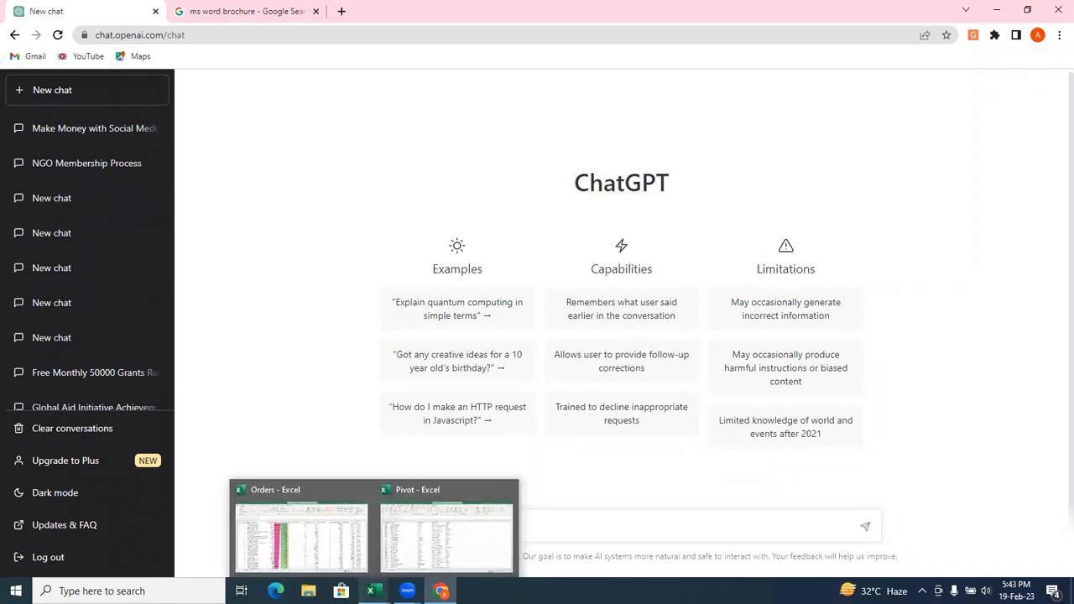
left_click(432, 556)
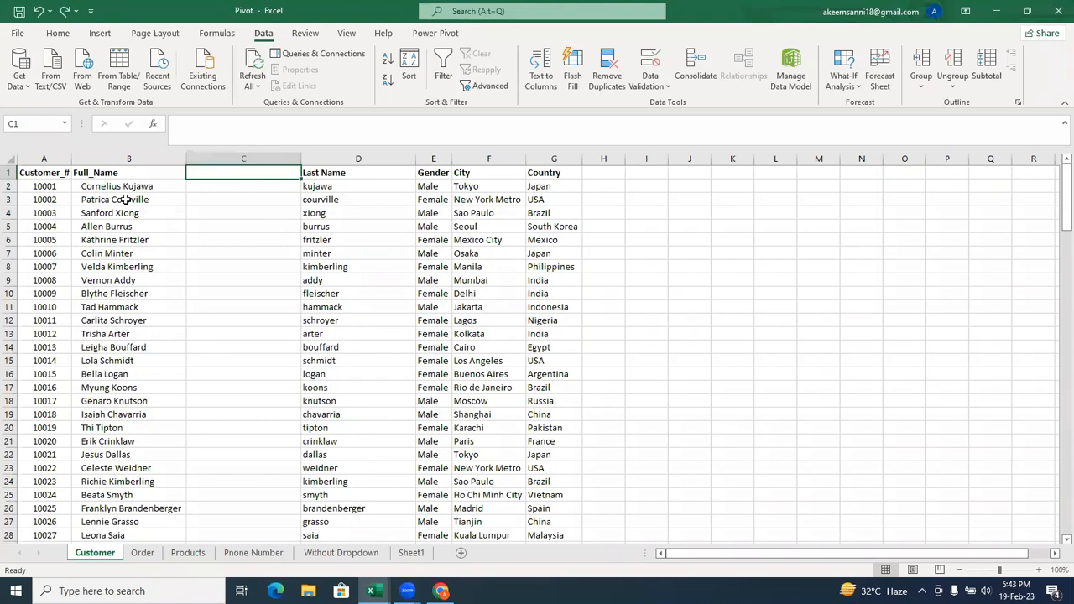
left_click(358, 158)
right_click(361, 159)
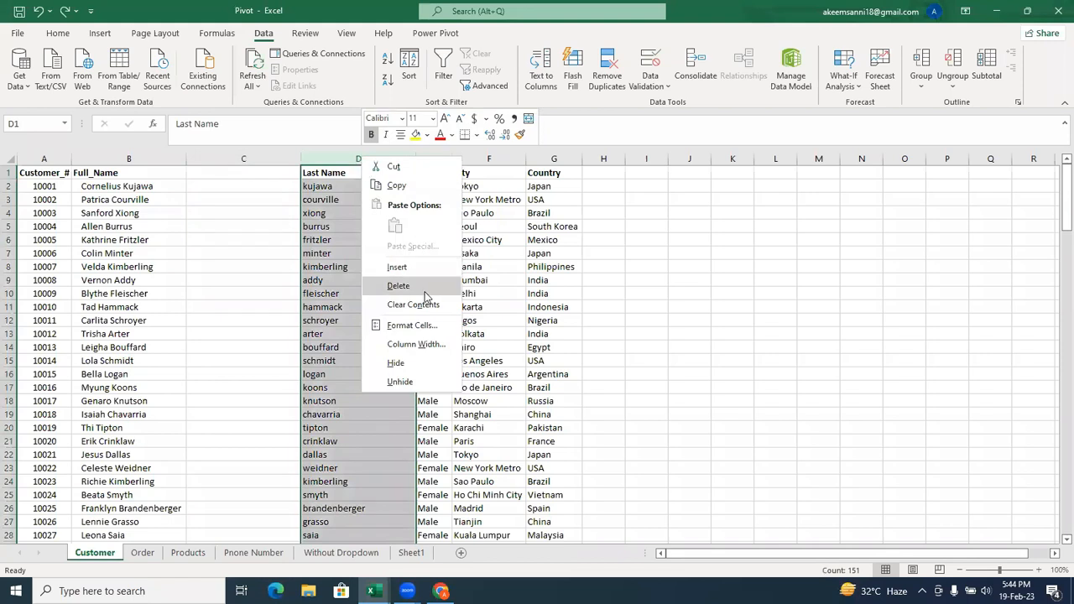
left_click(406, 304)
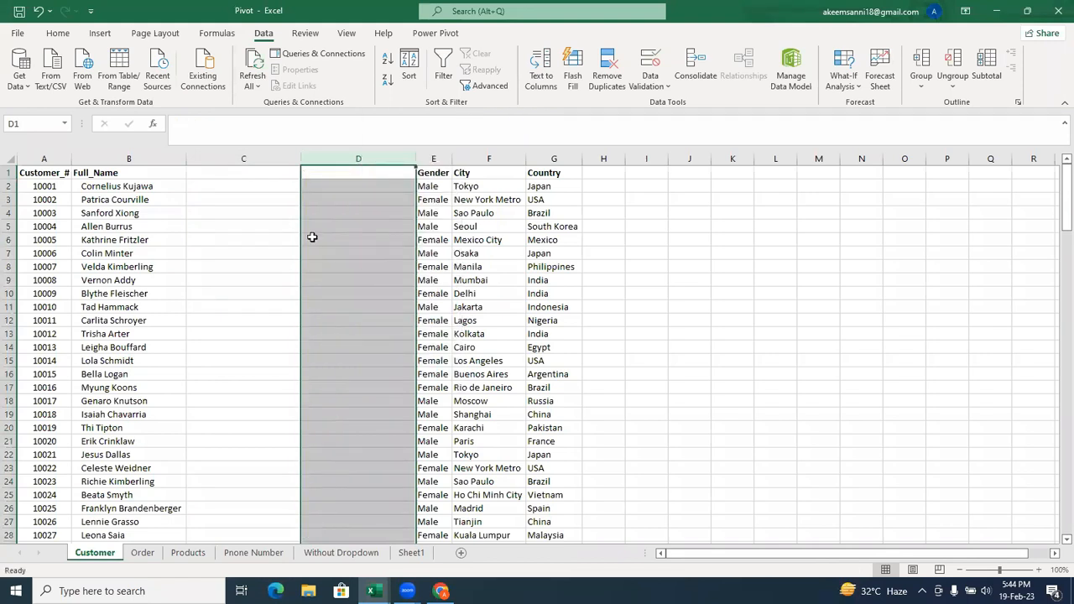
Enter the headers First Name in C1 and Lastname in D1.
left_click(249, 172)
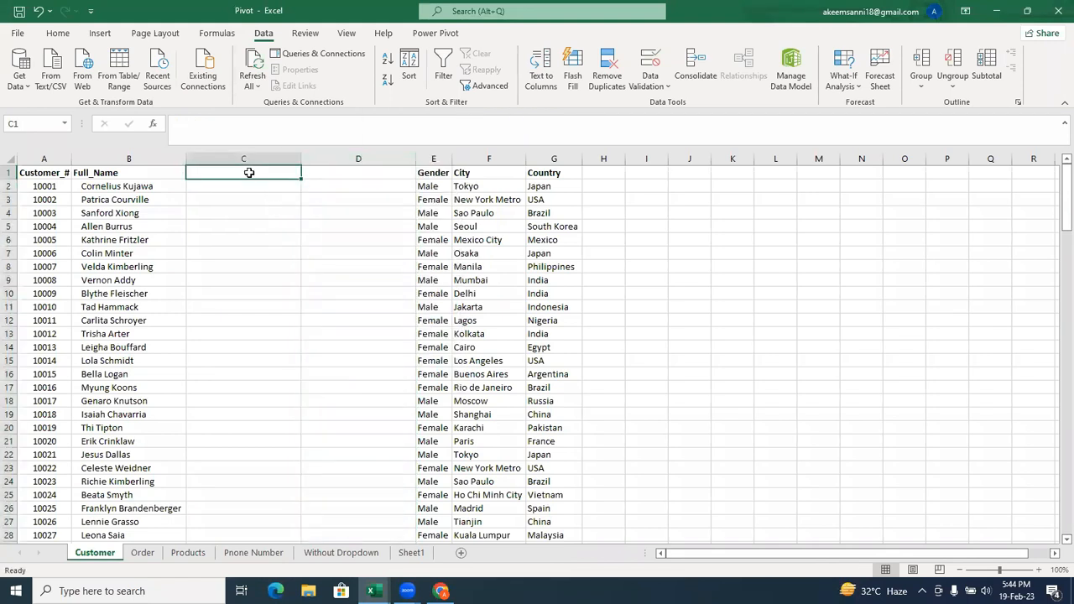
type("F")
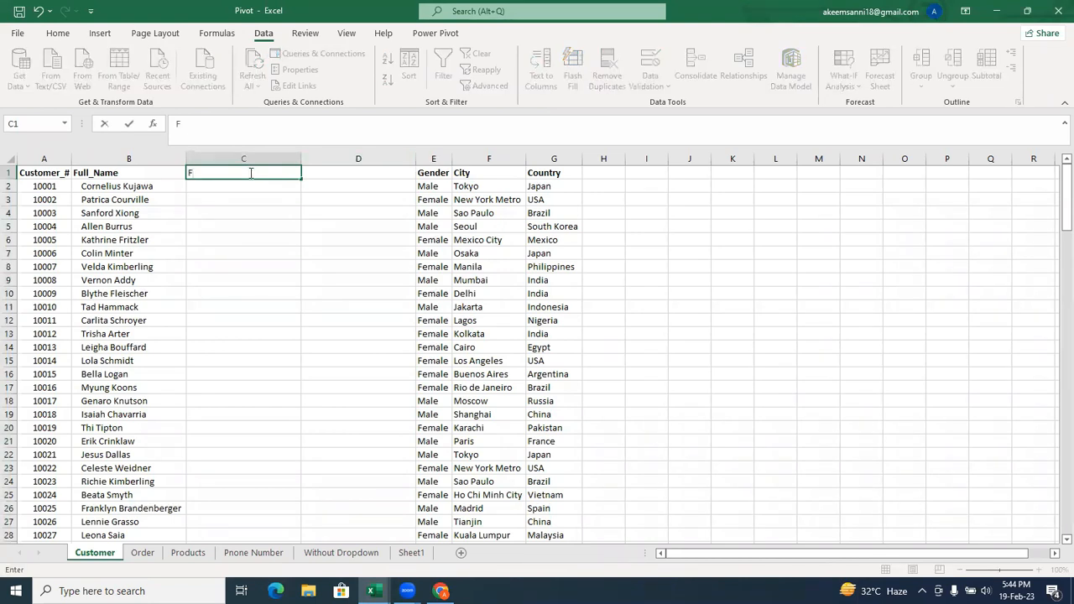
type("irst Name")
key("Tab")
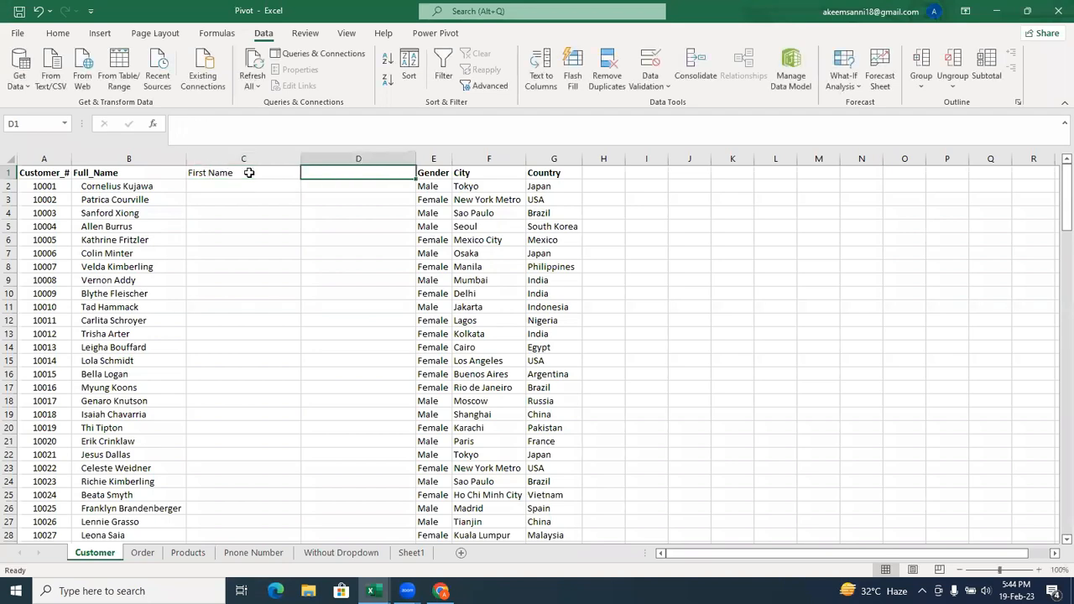
type("Last")
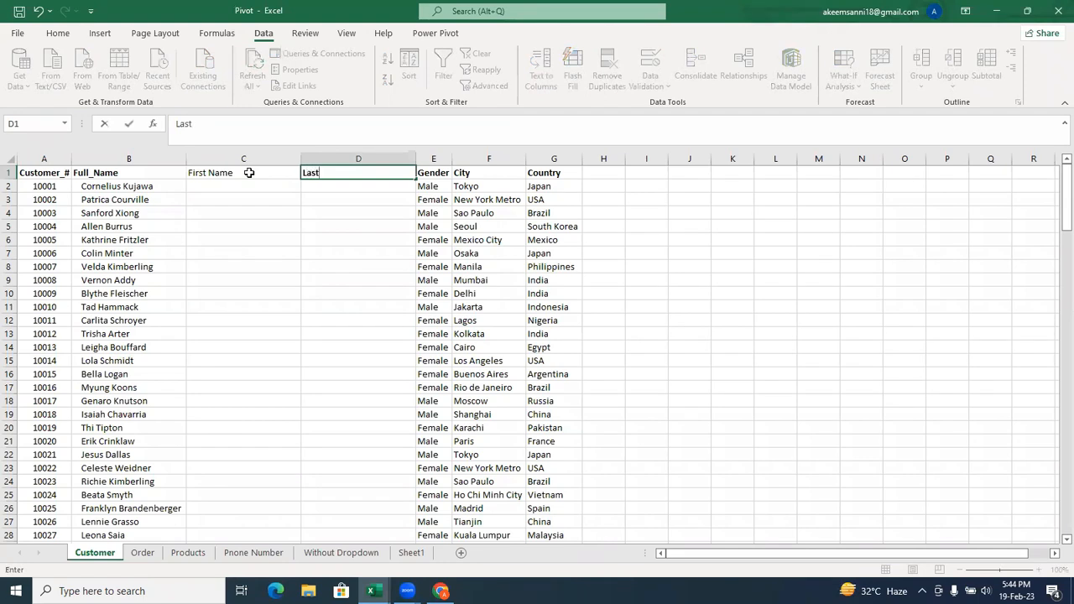
type("name")
key("Left")
key("Left")
key("Right")
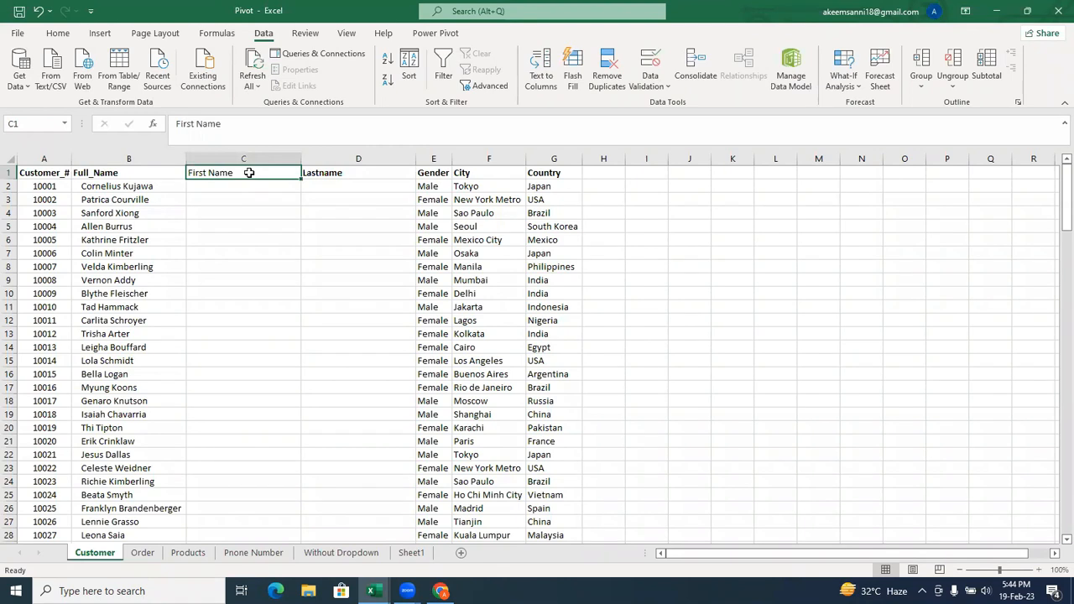
Enter the first customer's first name in C2, matching the full name in column B.
left_click(250, 187)
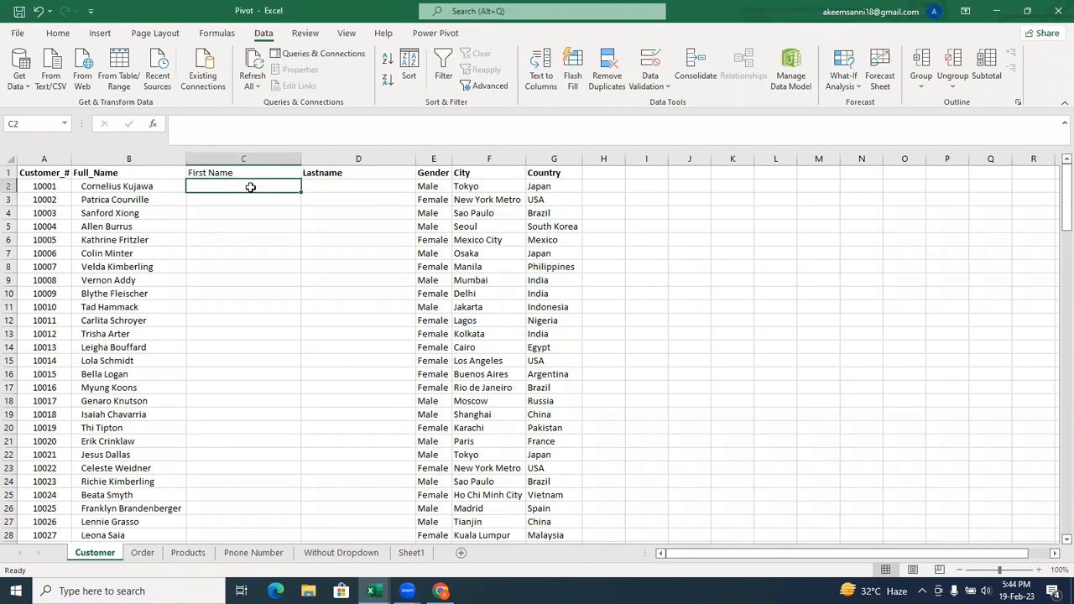
type("Corne")
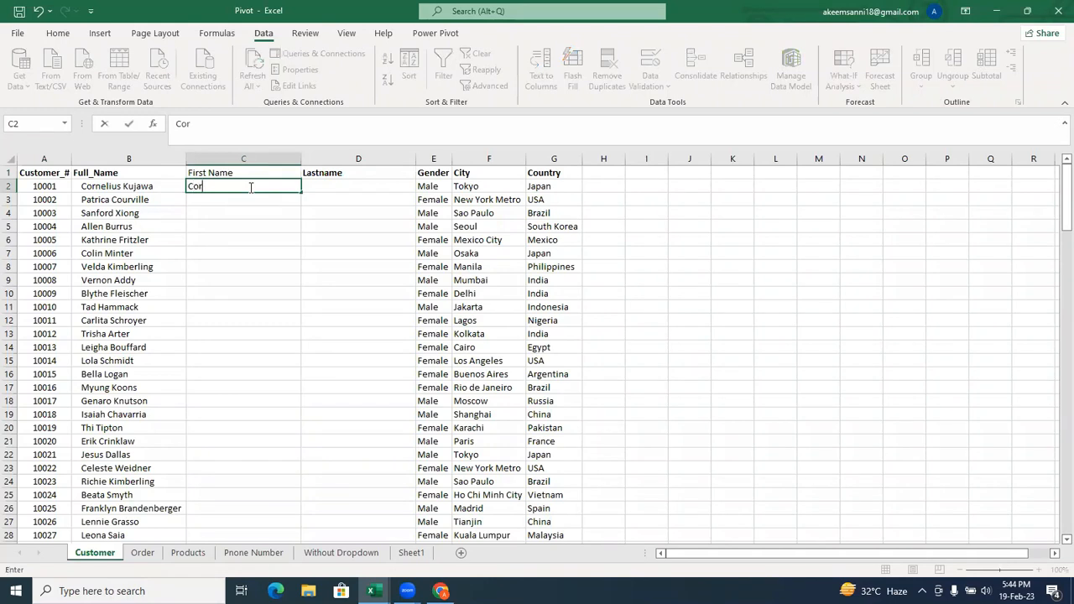
key("BackSpace")
type("elius")
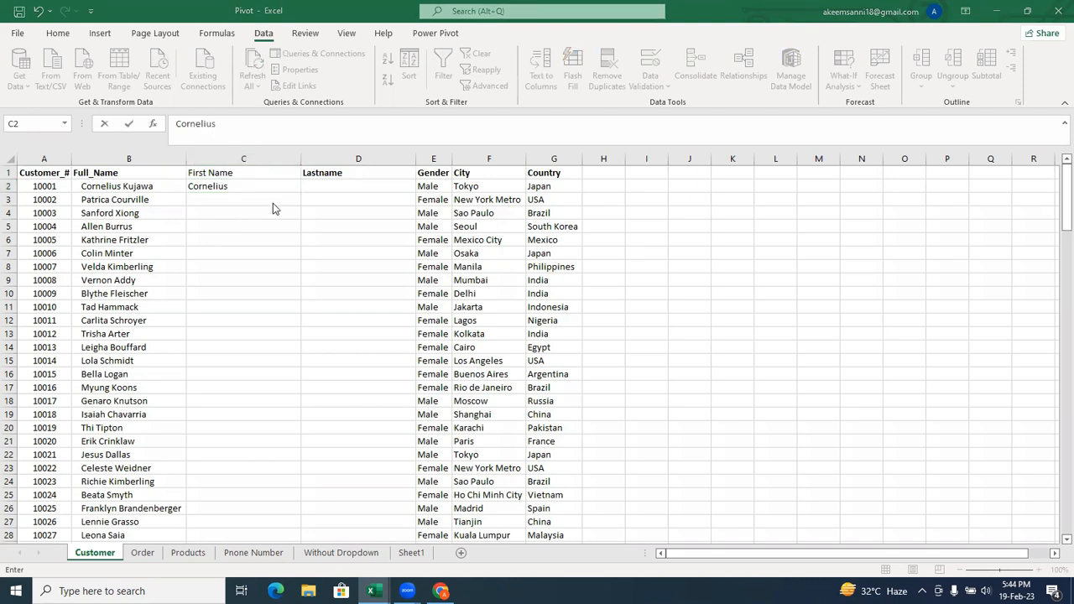
left_click(247, 188)
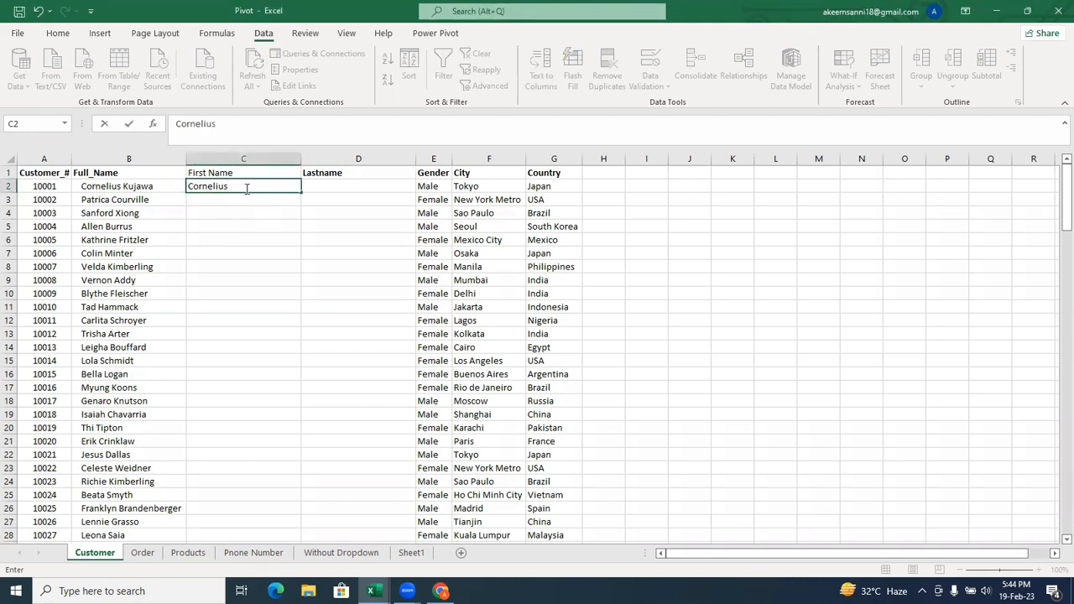
Start entering the second customer's first name in C3 to preview the automatic fill suggestions, and erase the entry.
left_click(240, 199)
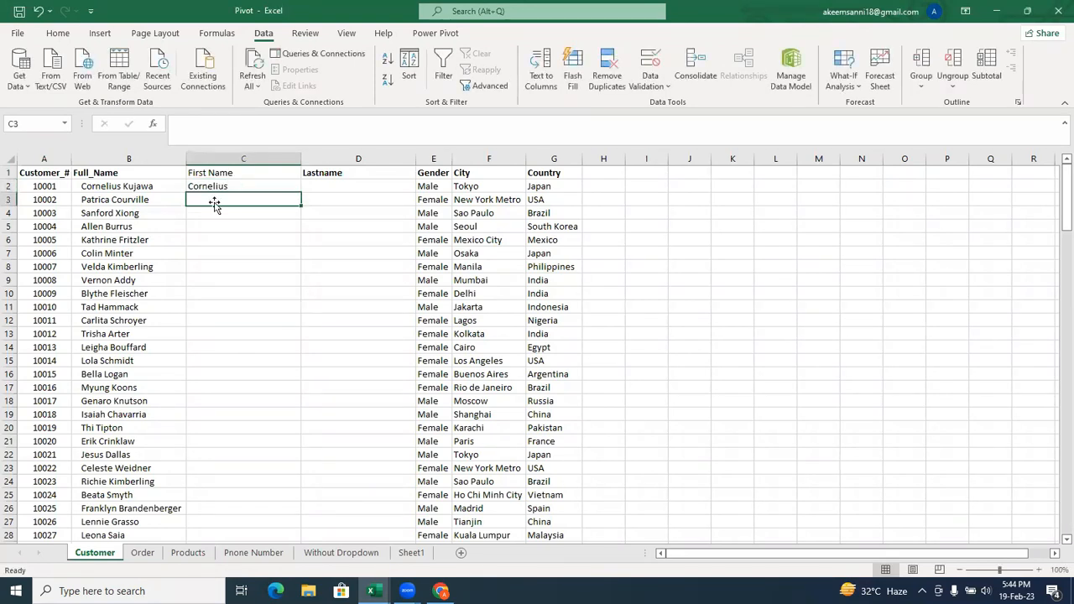
type("Patrica")
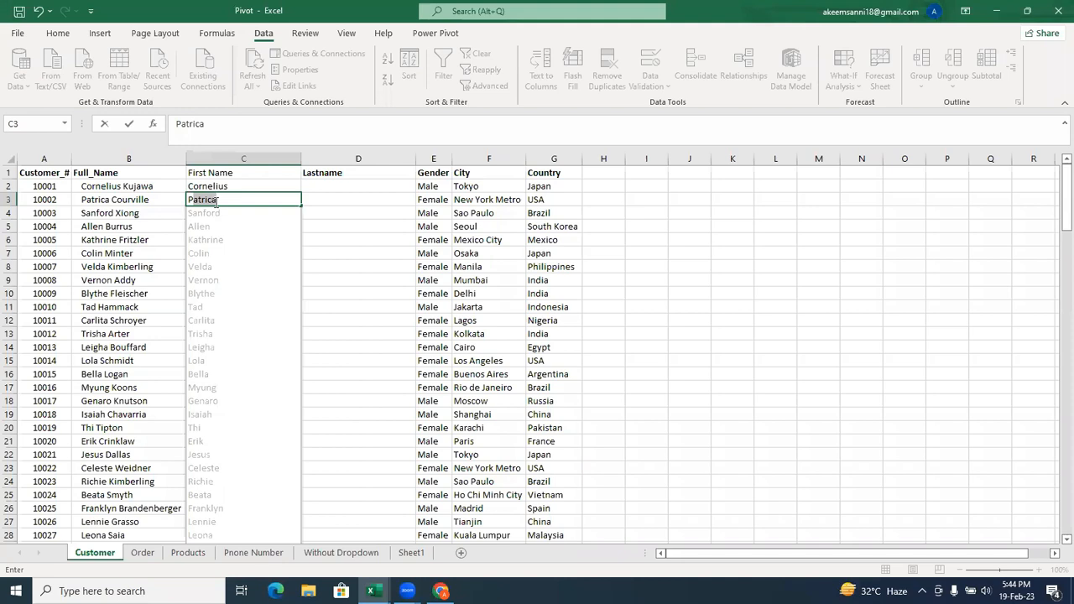
key("BackSpace")
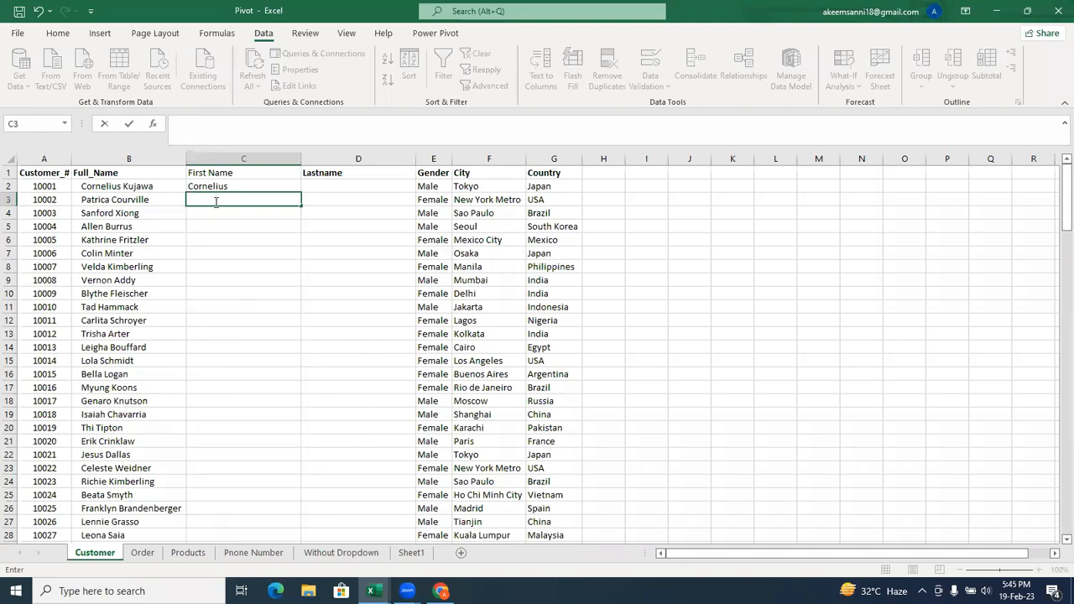
Flash Fill the First Name column from the example in C2, and undo the fill.
left_click(253, 184)
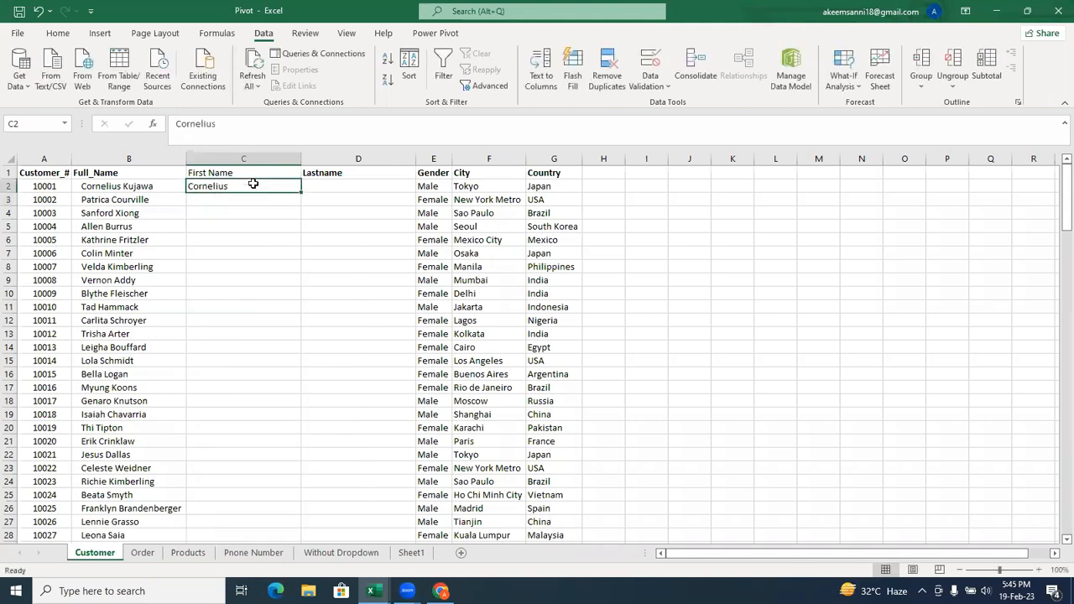
key("ctrl+e")
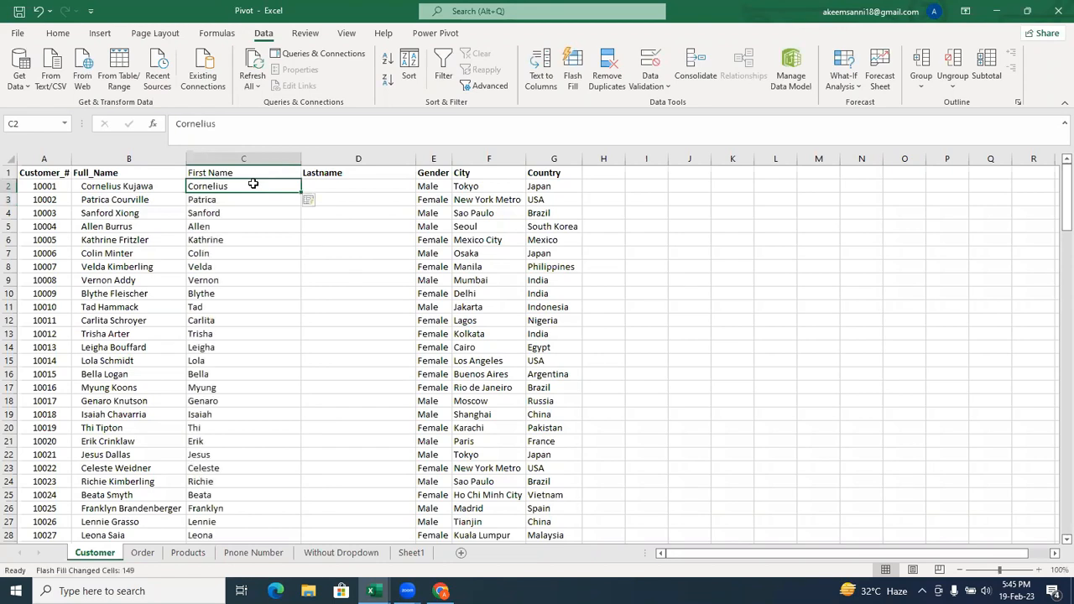
key("ctrl+z")
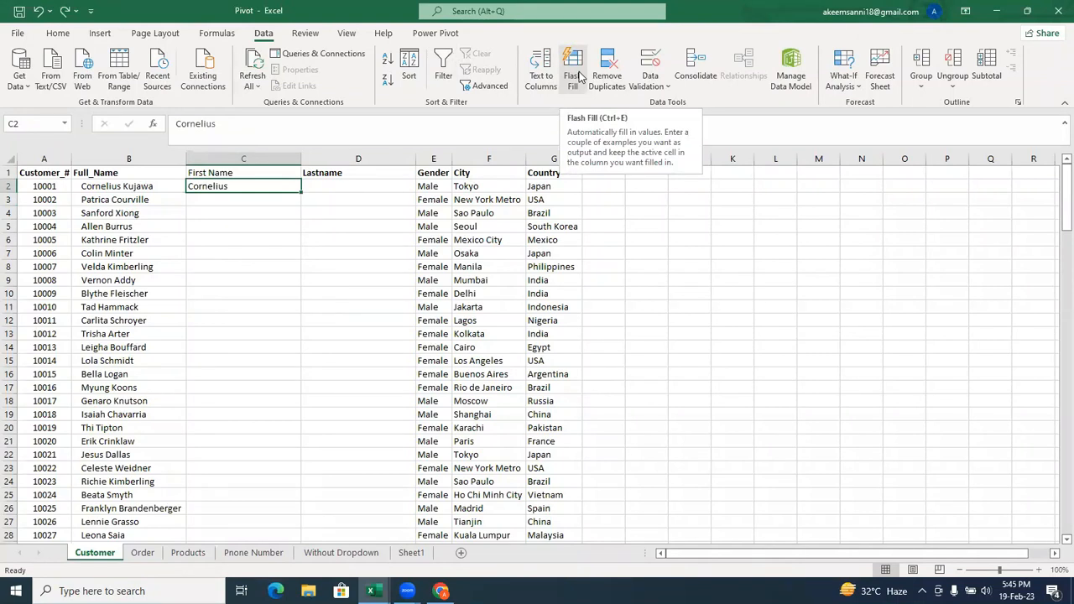
left_click(878, 225)
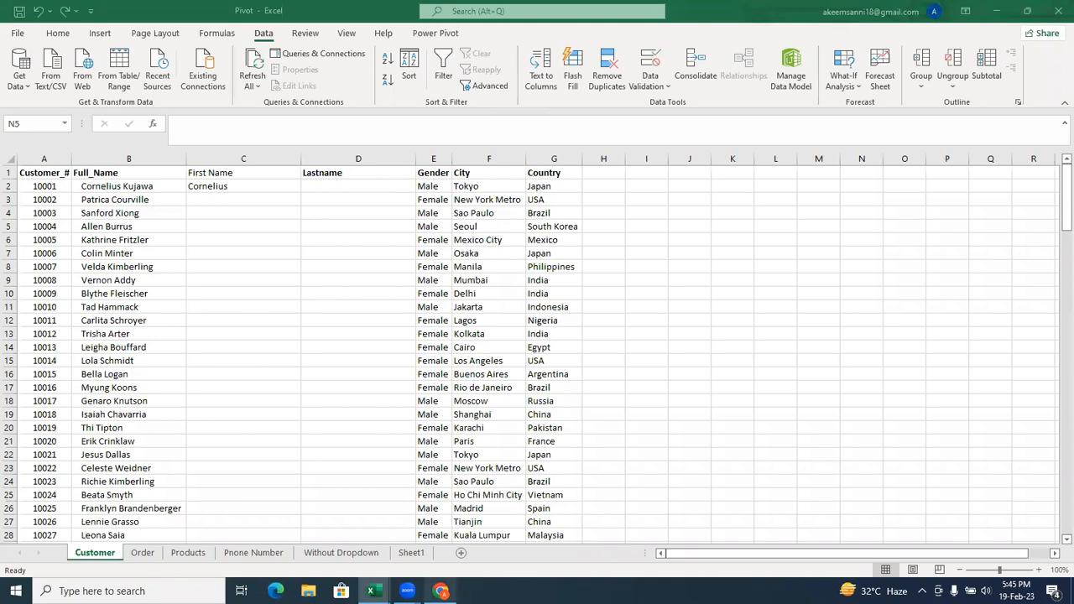
mouse_move(440, 590)
left_click(459, 564)
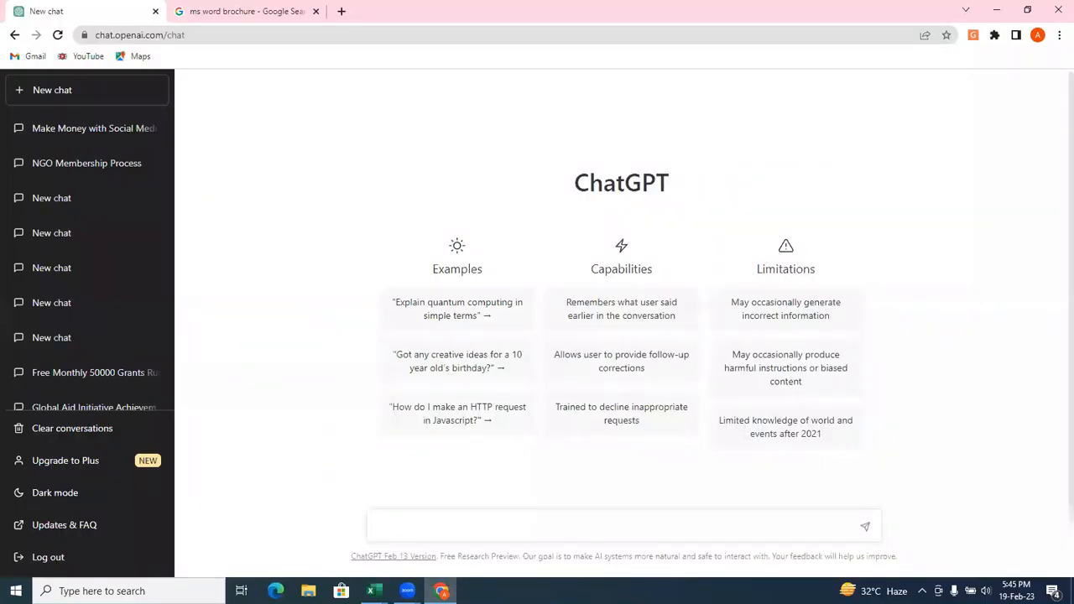
mouse_move(374, 587)
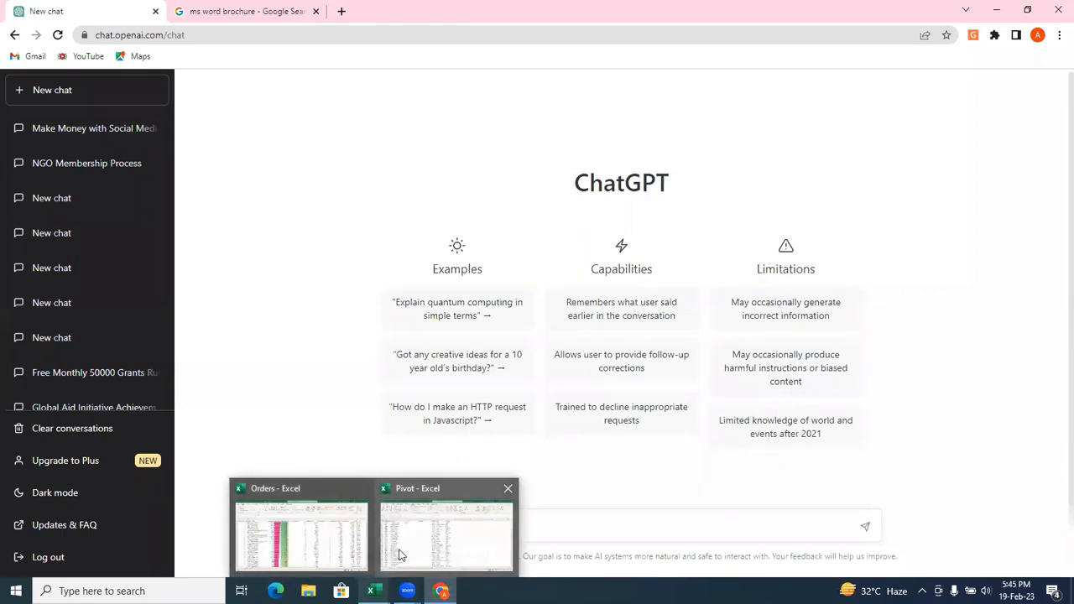
left_click(399, 555)
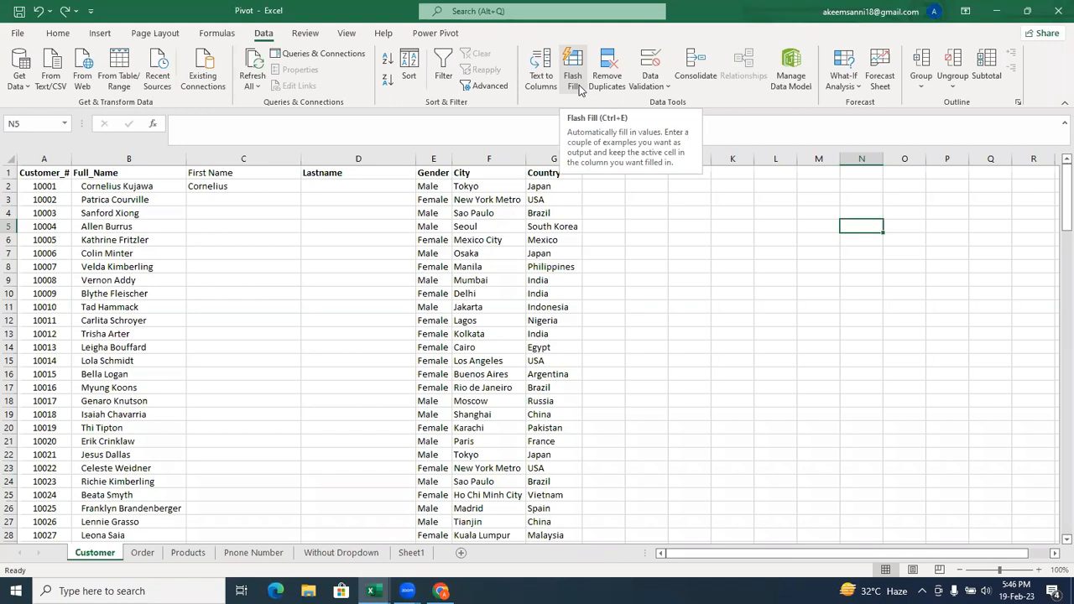
Enter the first customer's last name in D2 and Flash Fill the rest of the Lastname column from it.
left_click_drag(252, 200, 254, 191)
left_click(254, 190)
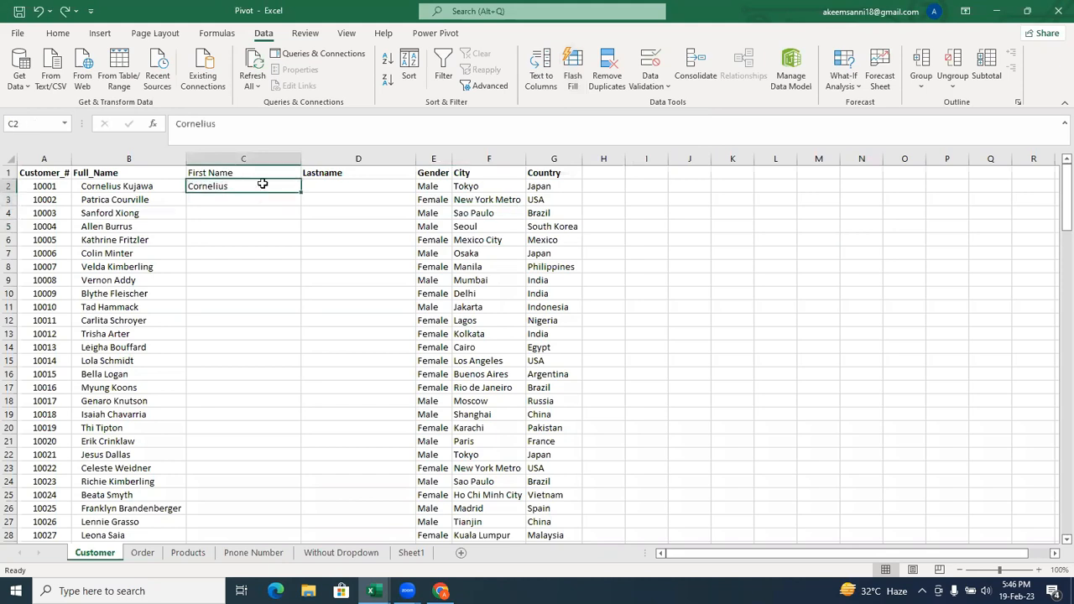
left_click(350, 187)
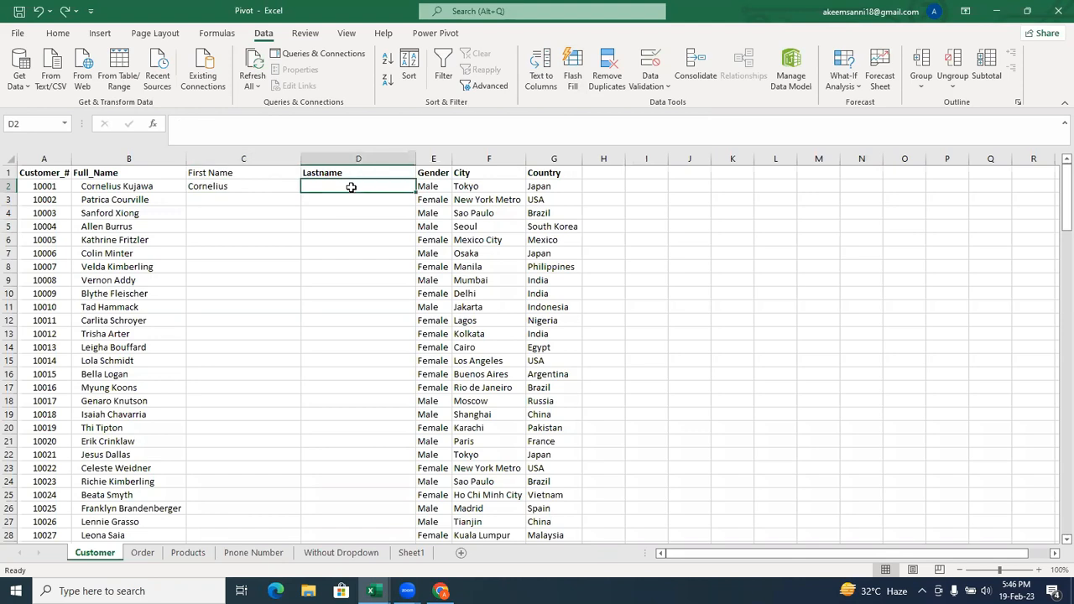
type("K")
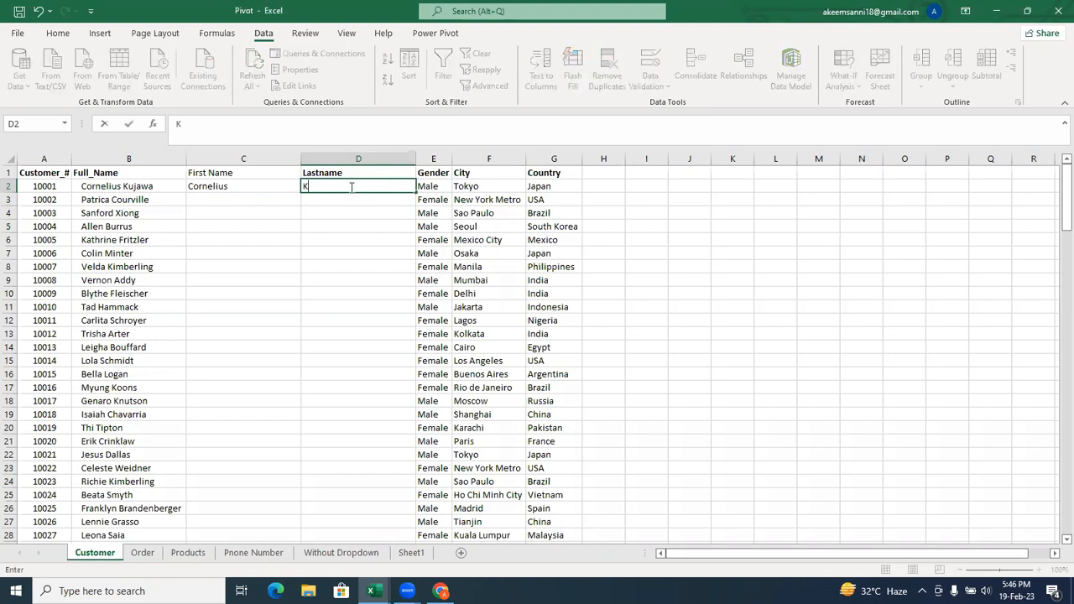
type("ujawa")
key("Return")
left_click(351, 186)
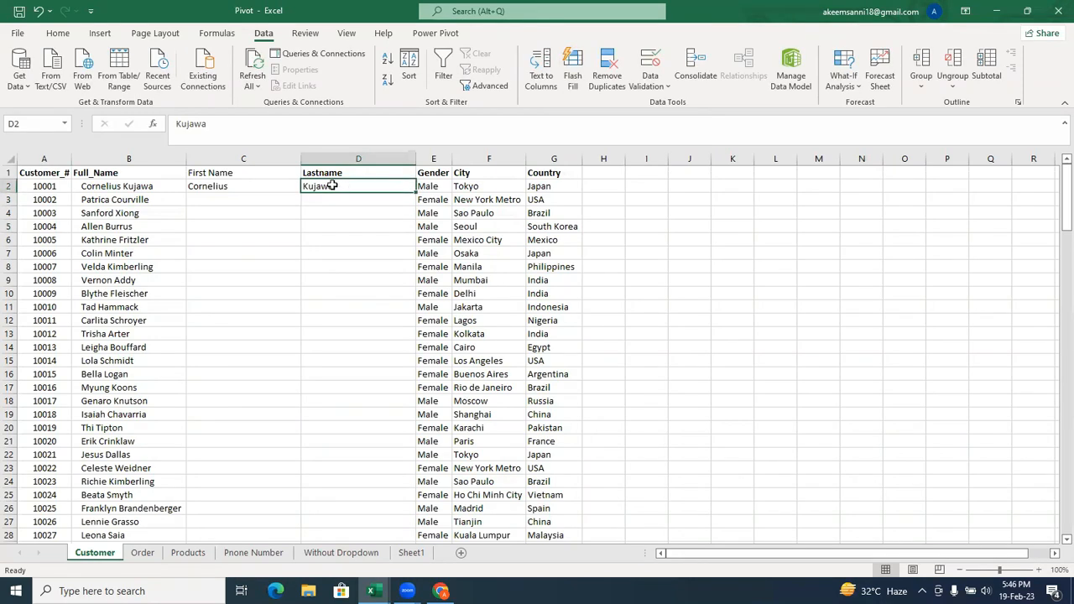
key("ctrl+e")
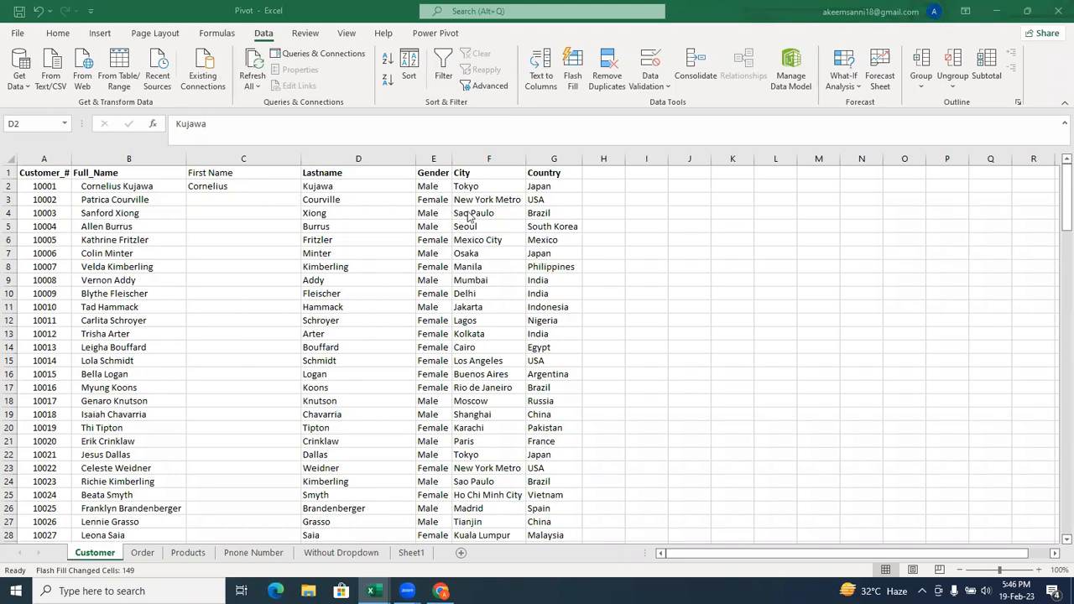
Switch to Chrome and search Google for "power bi desktop" in a new tab.
mouse_move(441, 591)
left_click(454, 581)
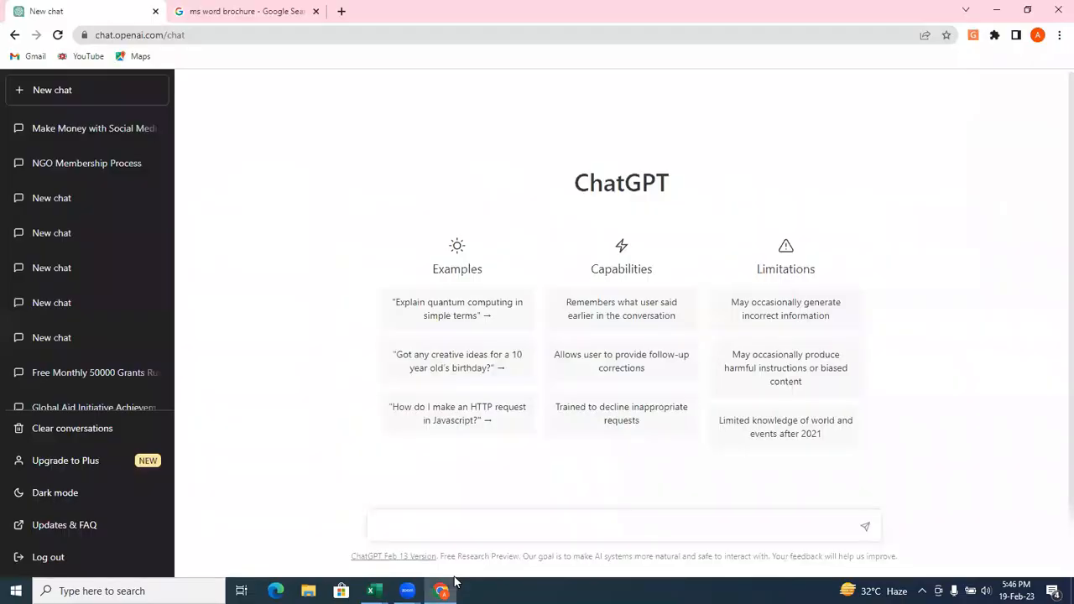
key("ctrl+t")
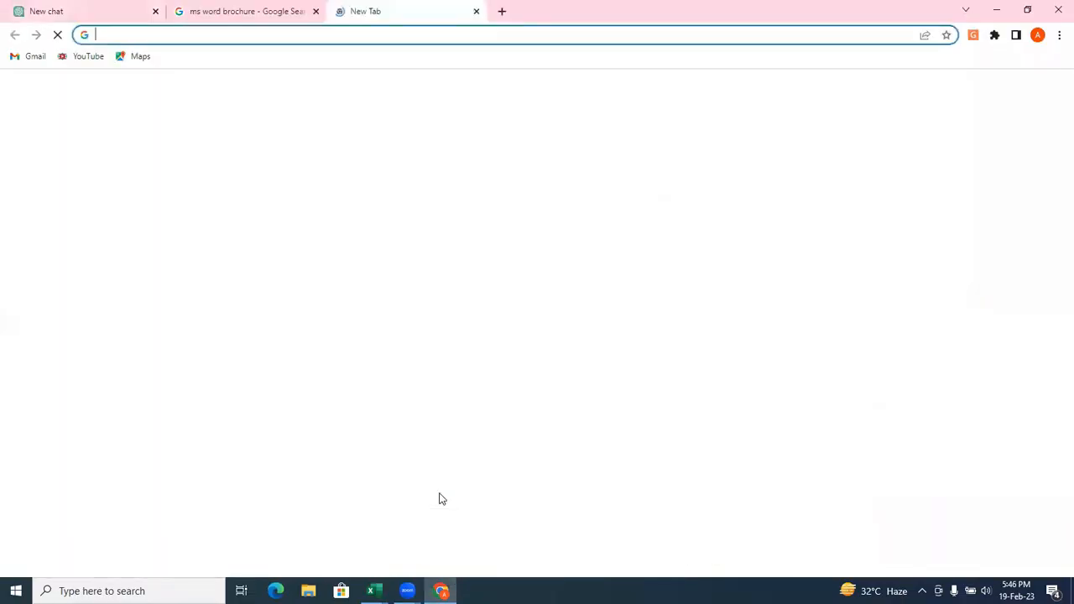
type("po")
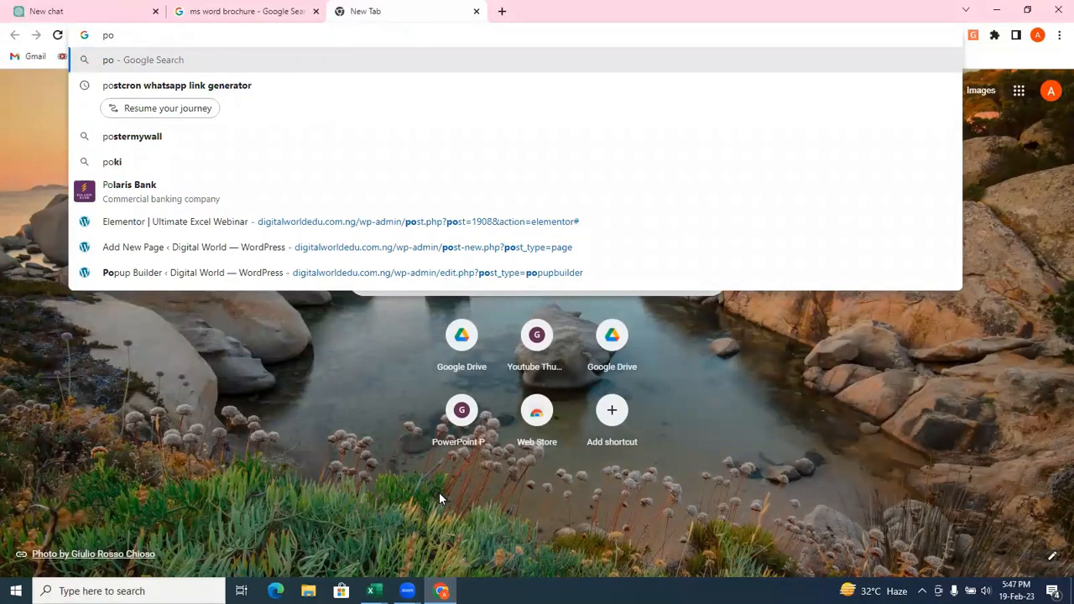
type("wer")
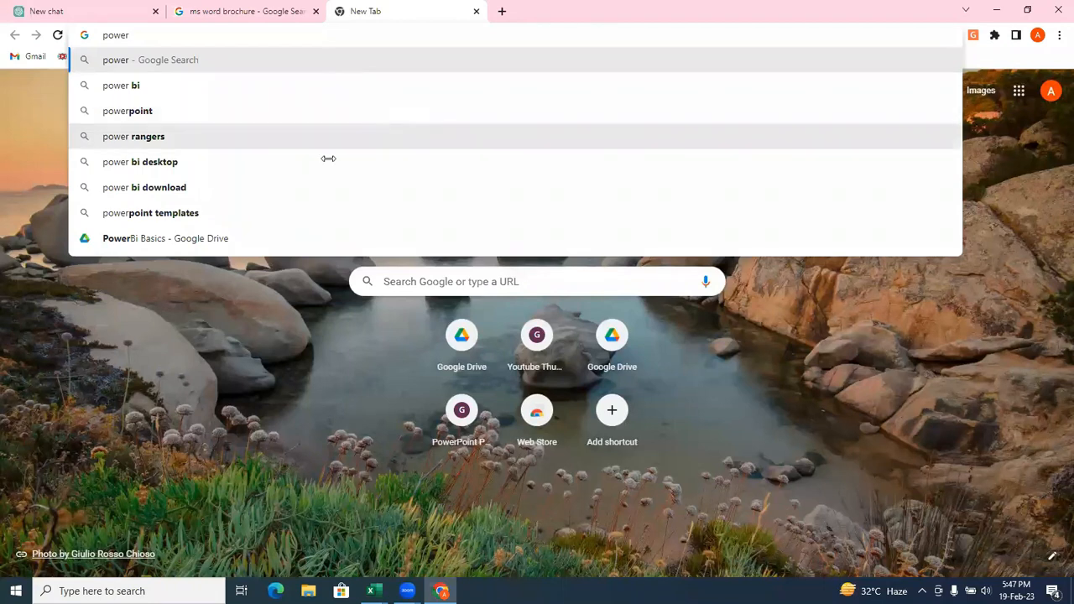
left_click(298, 162)
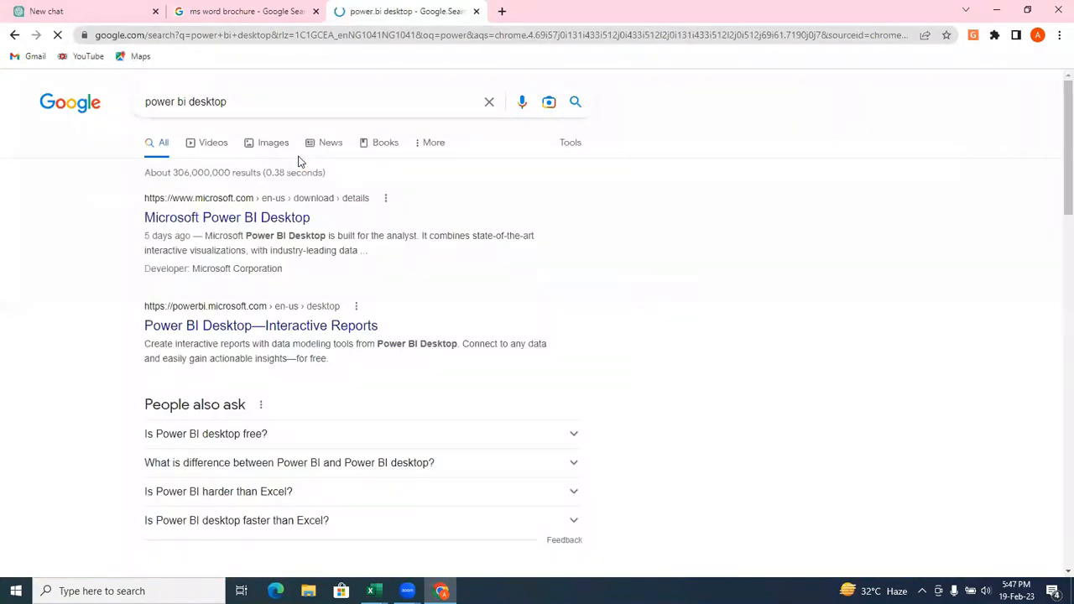
Open the installer choices from the Microsoft Power BI Desktop search result and try selecting the x64 and standard setup files.
left_click(235, 220)
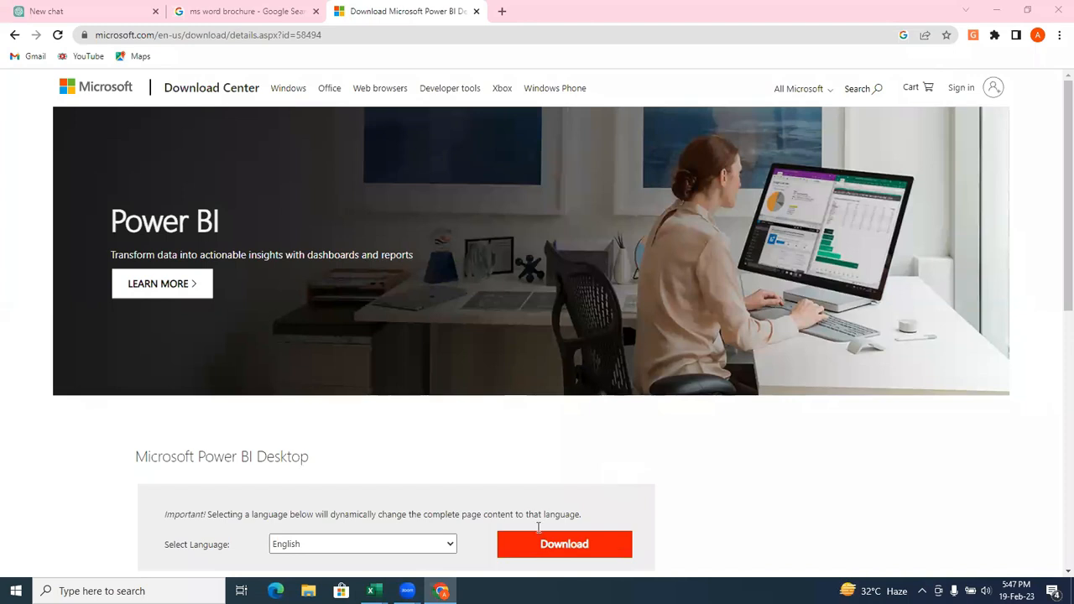
left_click(549, 557)
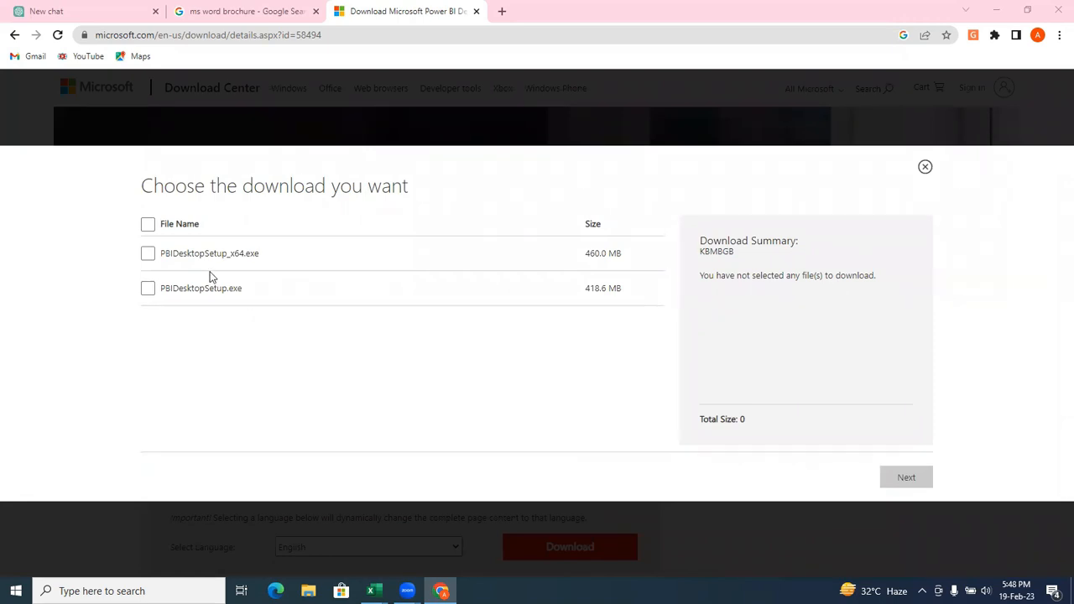
left_click(149, 254)
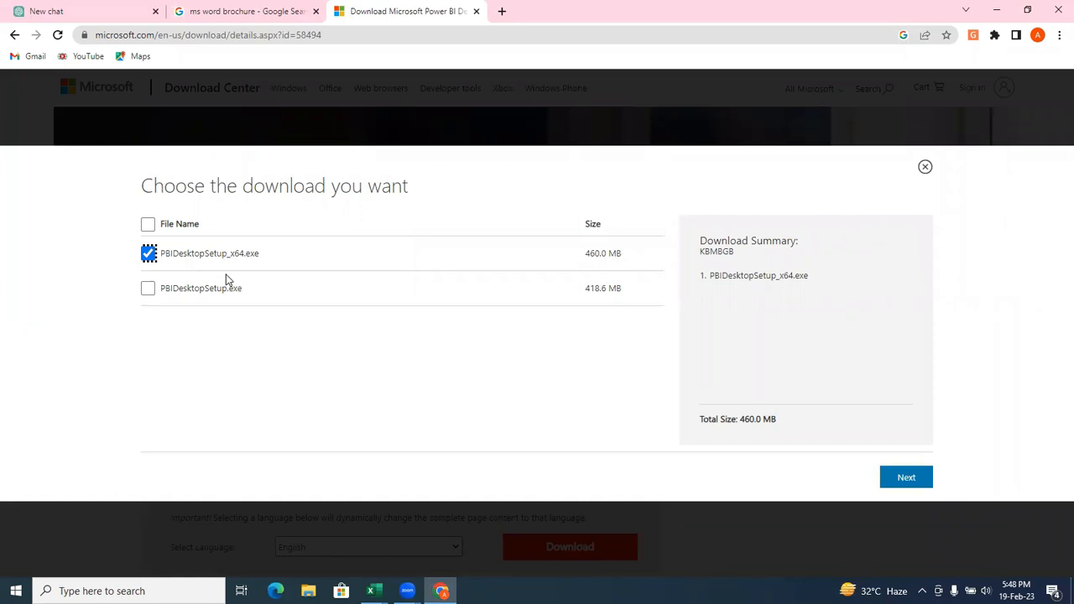
left_click(149, 289)
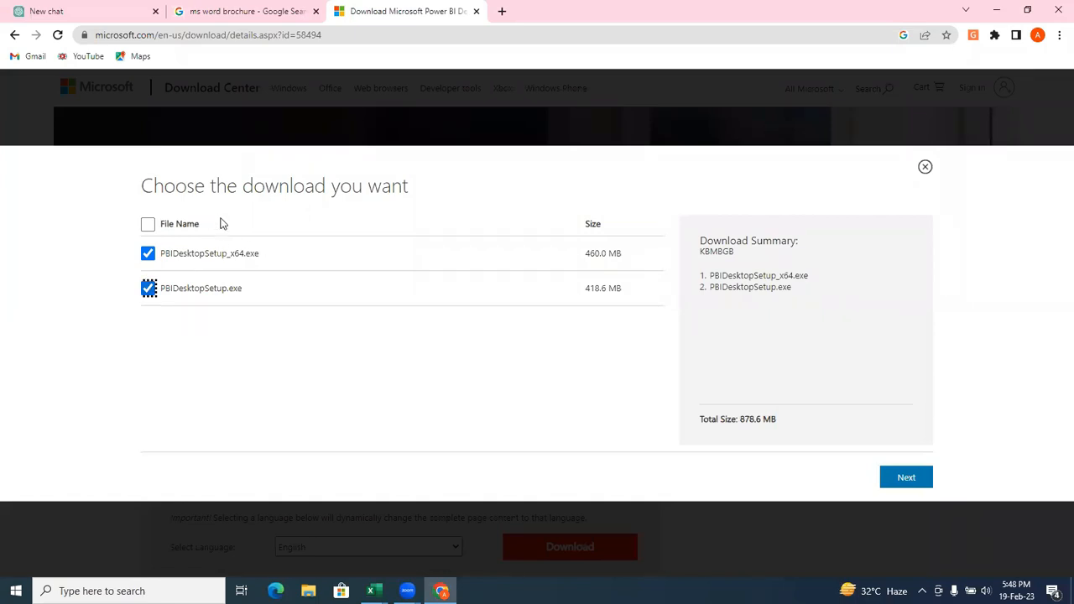
left_click(151, 226)
left_click(149, 225)
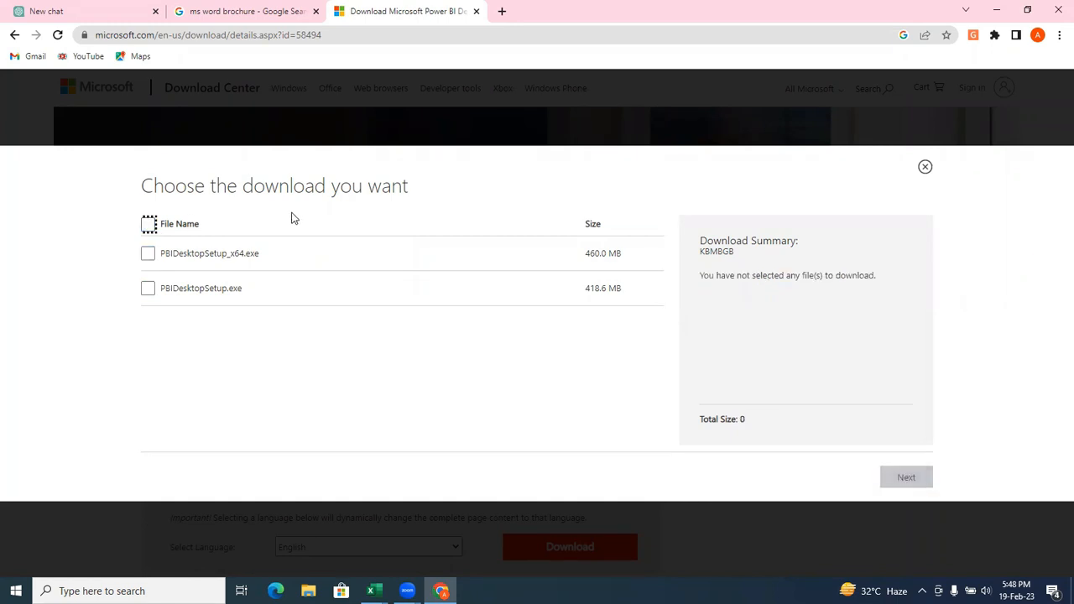
left_click(554, 180)
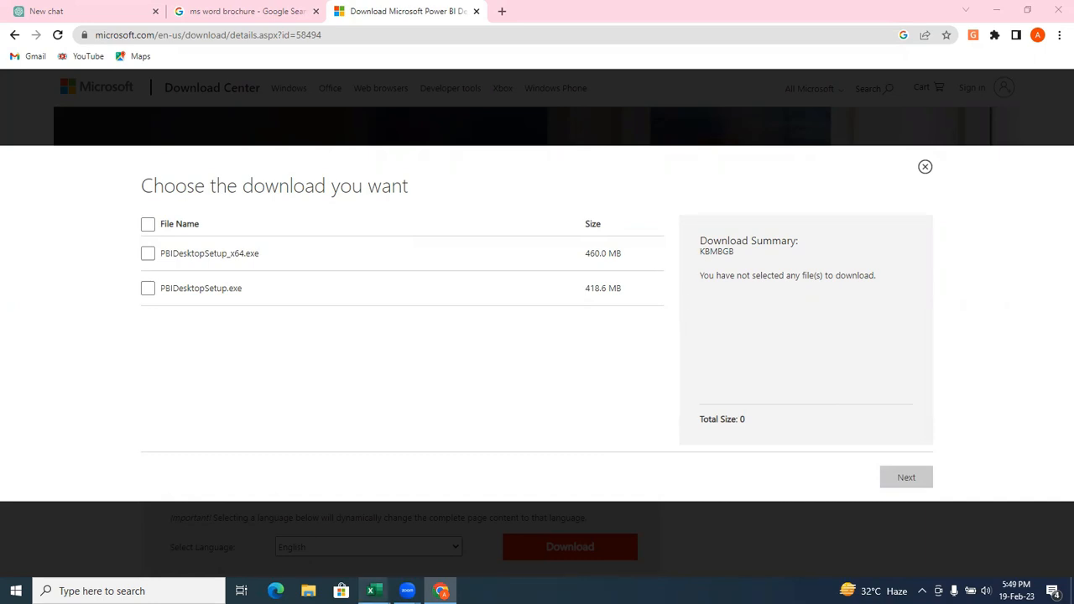
Switch to the Pivot workbook in Excel and view the available Fill options, including Flash Fill.
mouse_move(374, 590)
left_click(422, 541)
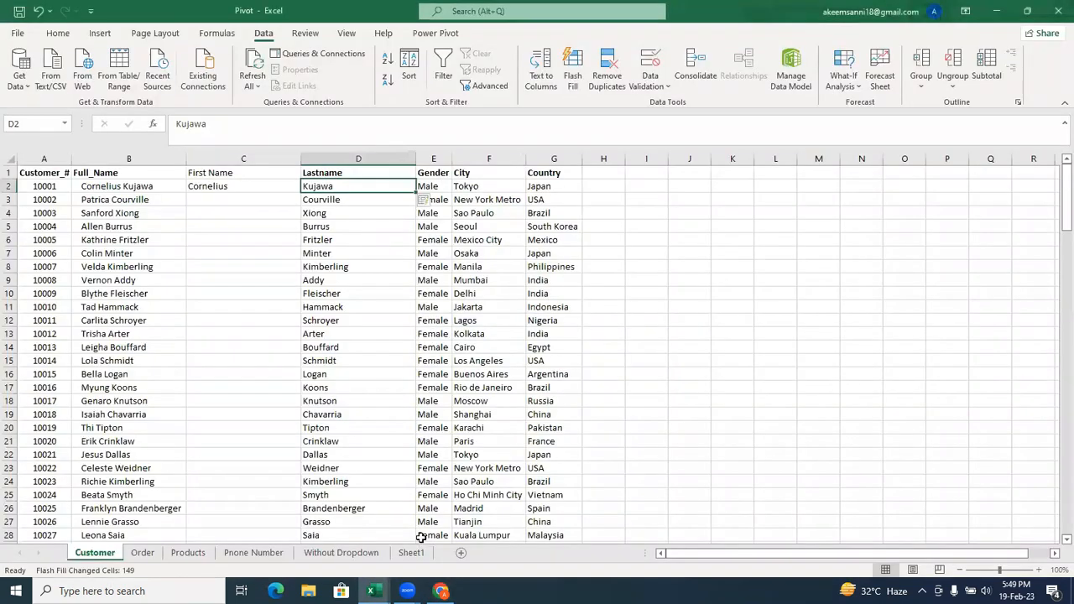
left_click(56, 34)
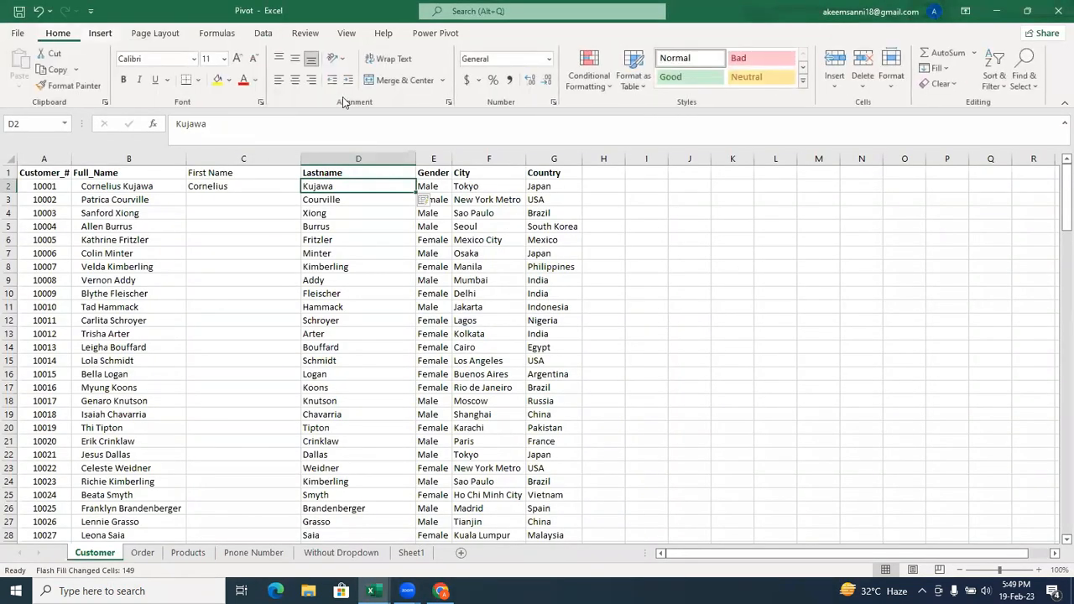
left_click(938, 70)
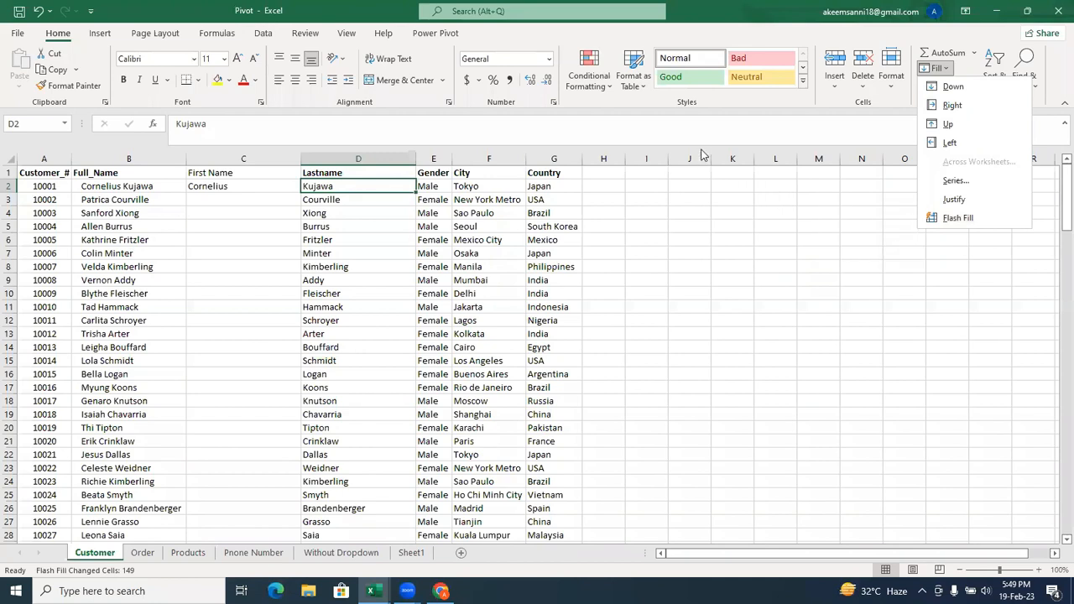
left_click(667, 121)
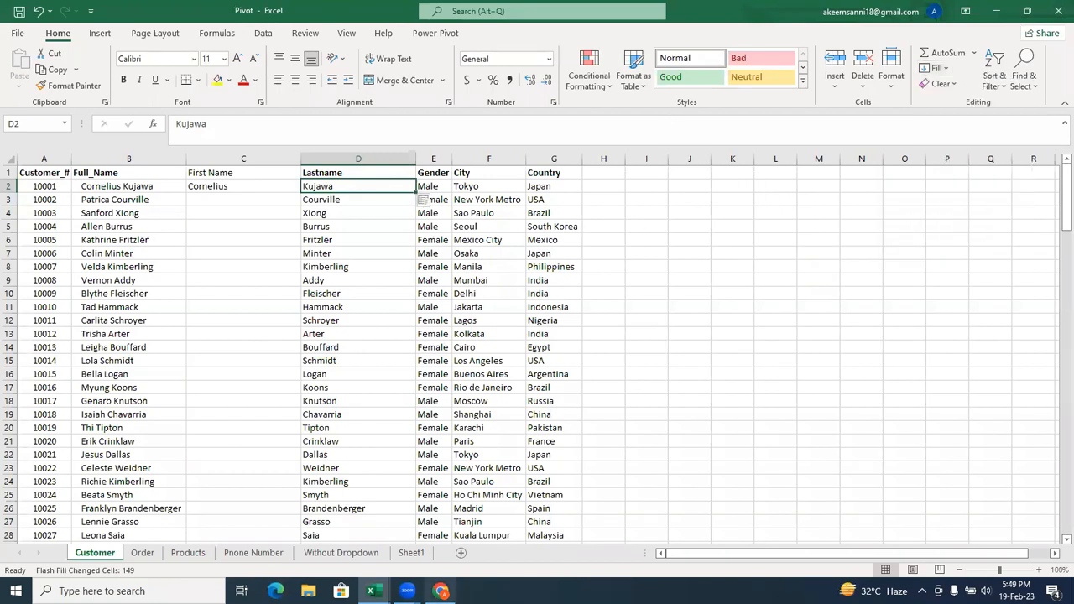
Switch back to Chrome, dismiss the download choices, look over the Power BI page and return to the Google results.
left_click(440, 591)
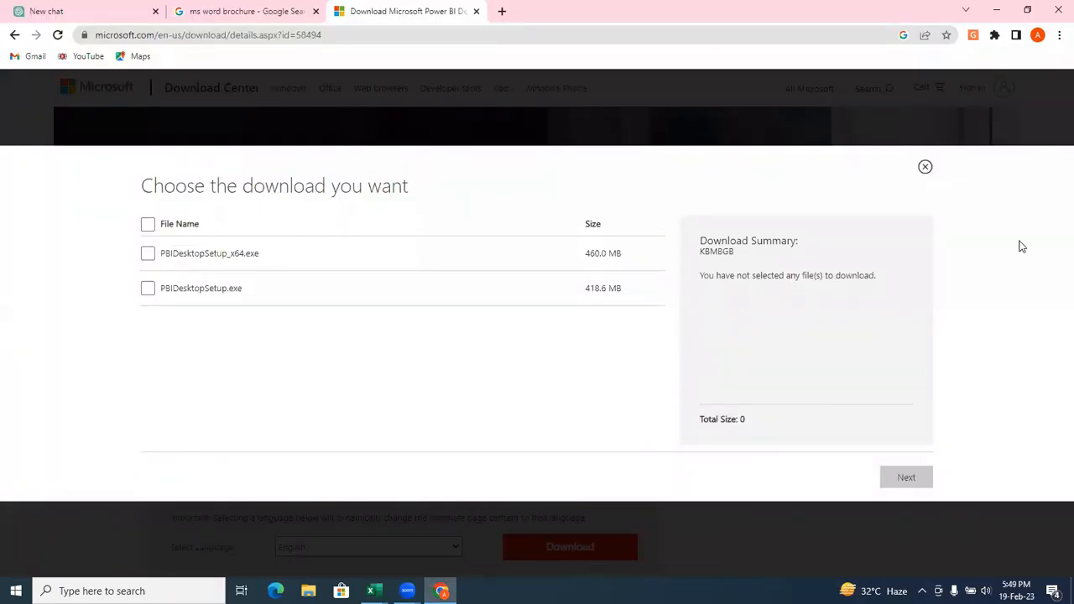
left_click(925, 170)
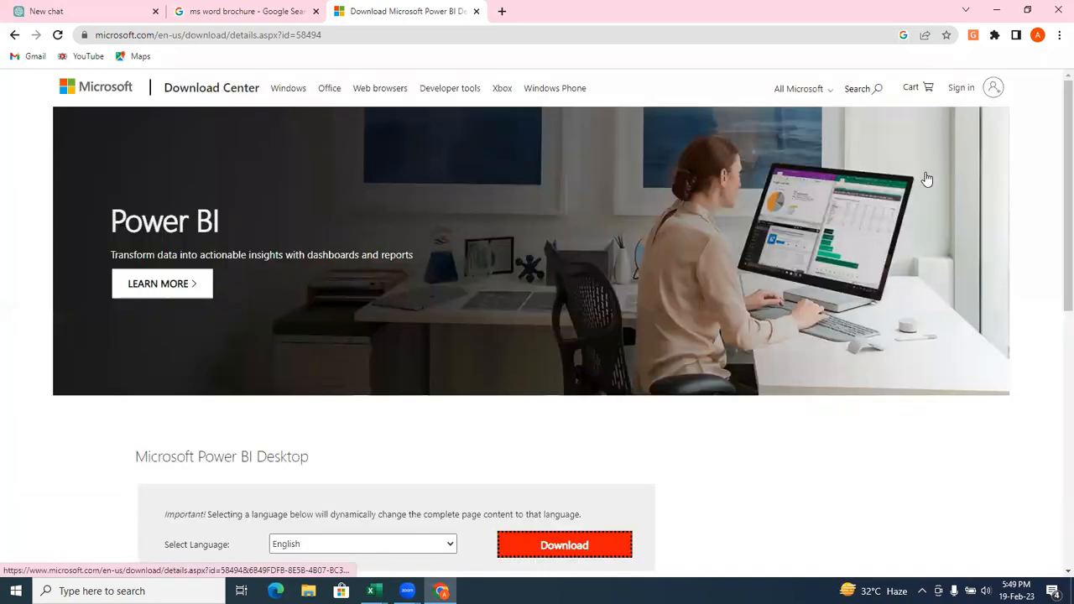
scroll(1054, 263, "down", 2)
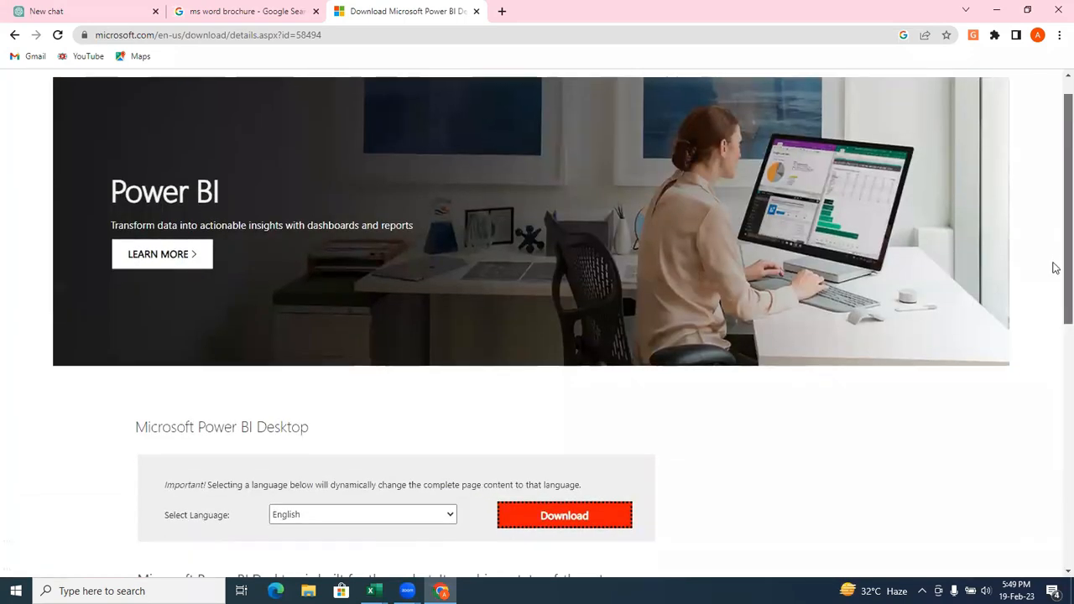
left_click_drag(1055, 312, 1052, 232)
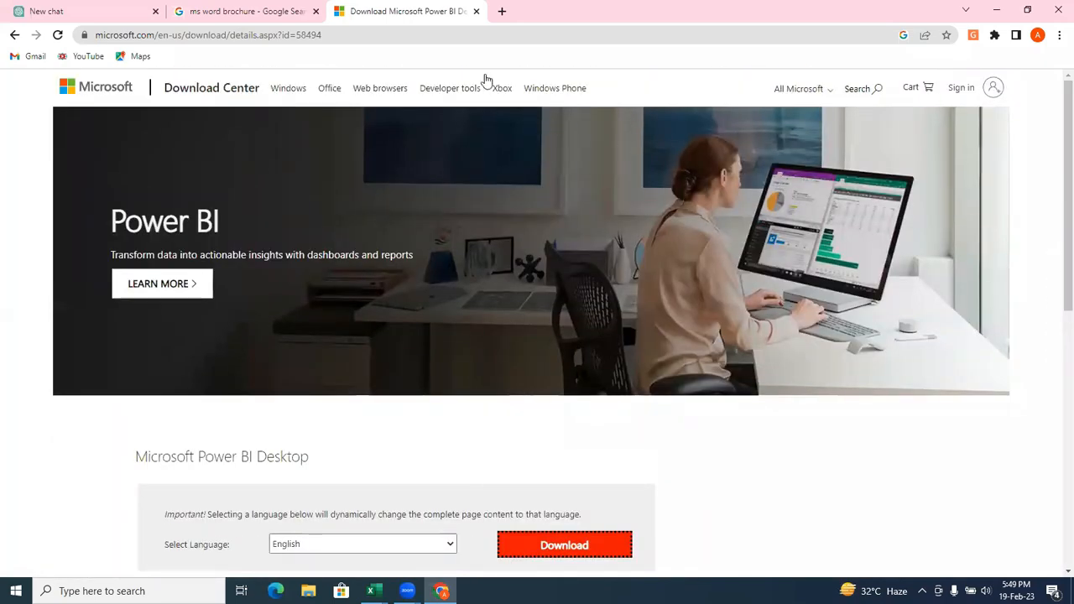
left_click(15, 38)
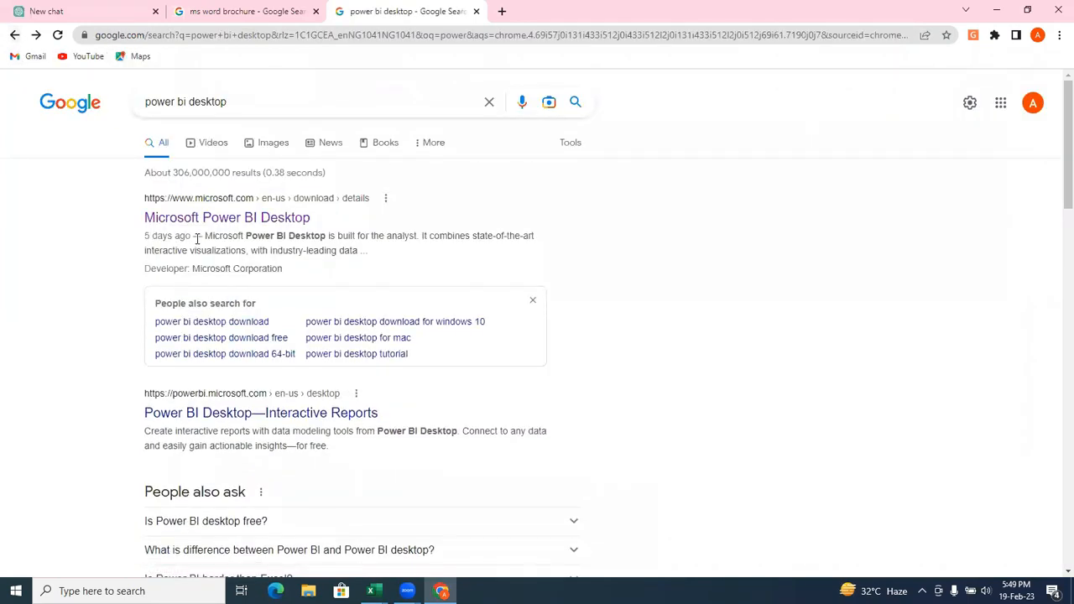
Open the Power BI Desktop—Interactive Reports result and launch its free download in Microsoft Store, always allowing links from aka.ms.
left_click(212, 422)
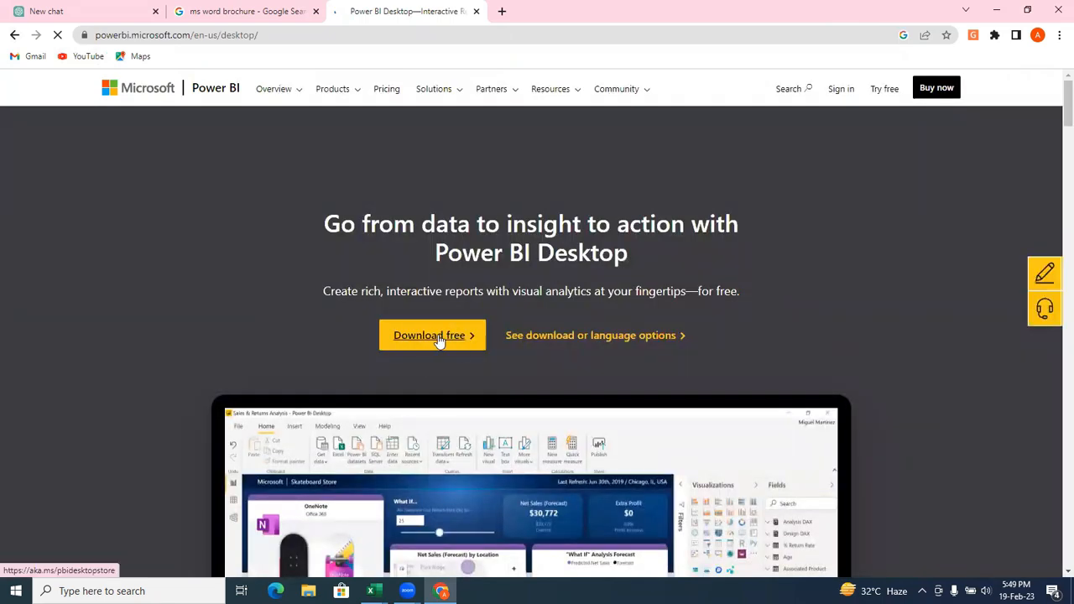
left_click(438, 337)
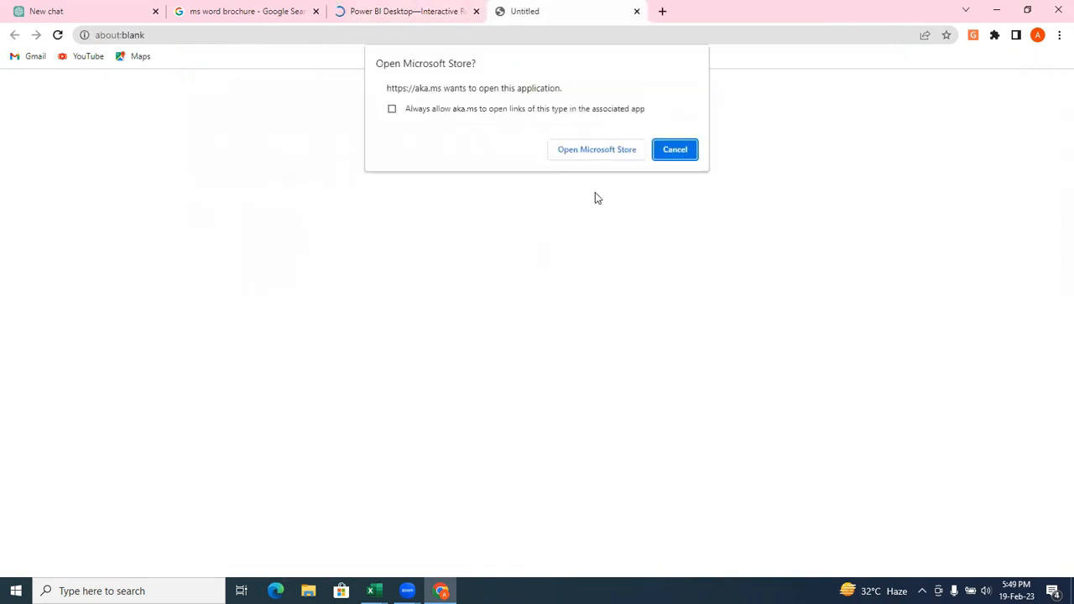
left_click(392, 110)
left_click(609, 152)
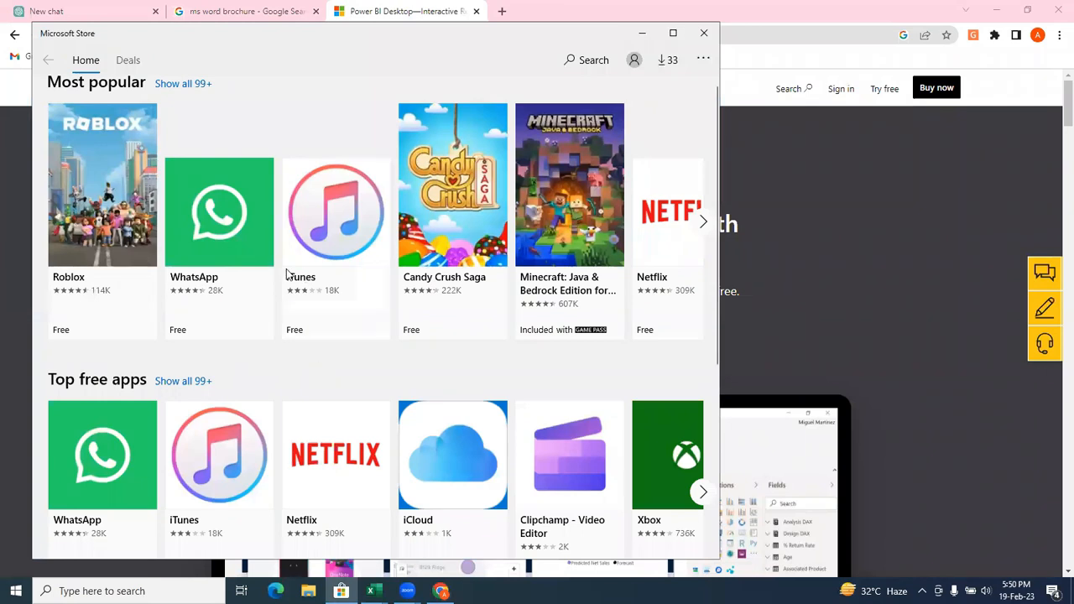
View the Power BI Desktop listing in Microsoft Store and close the store window.
left_click(299, 177)
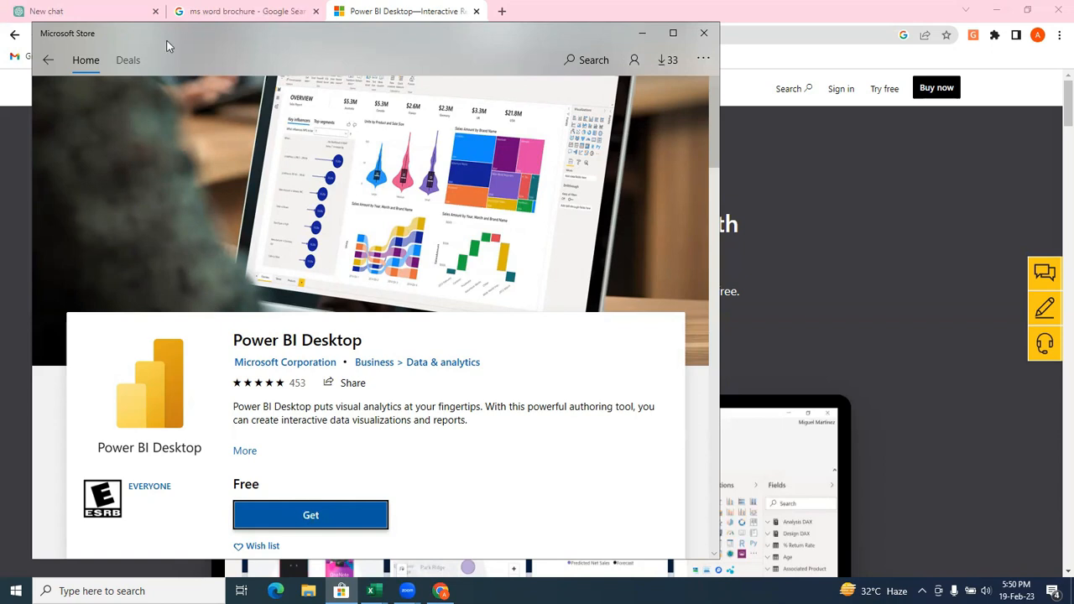
left_click_drag(194, 43, 204, 94)
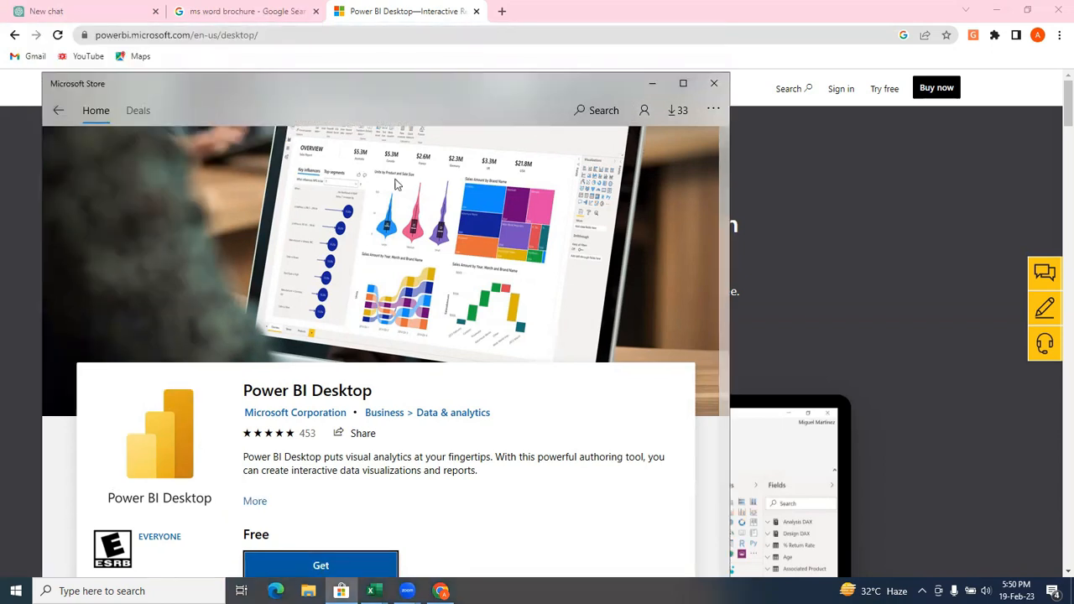
left_click(712, 85)
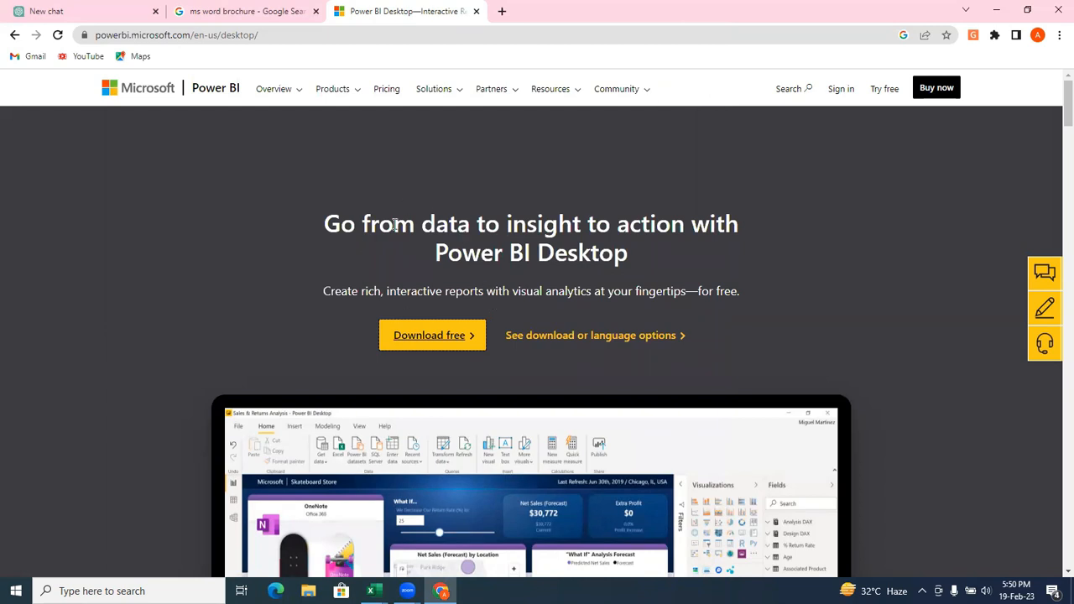
left_click_drag(326, 223, 640, 254)
left_click(640, 254)
Switch to the Pivot workbook in Excel and Flash Fill the First Name column from the example in C2.
mouse_move(370, 590)
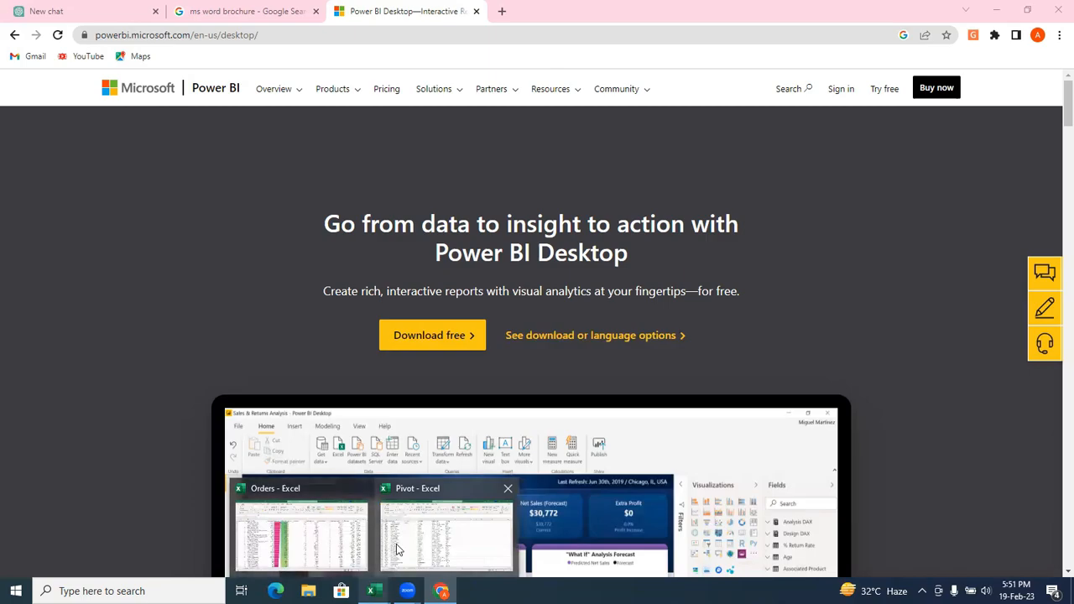
left_click(391, 531)
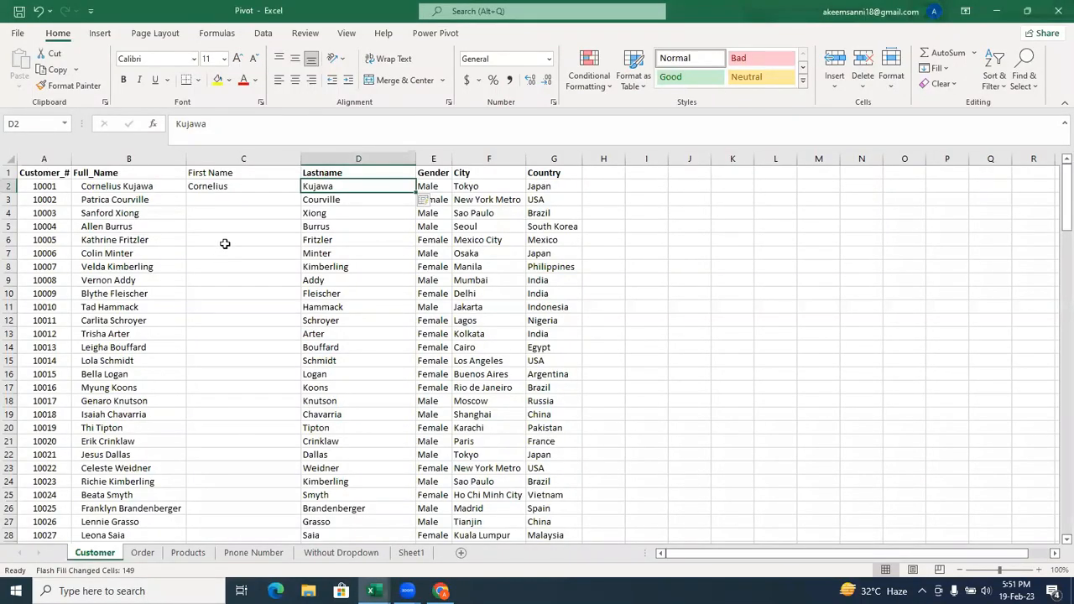
left_click(239, 188)
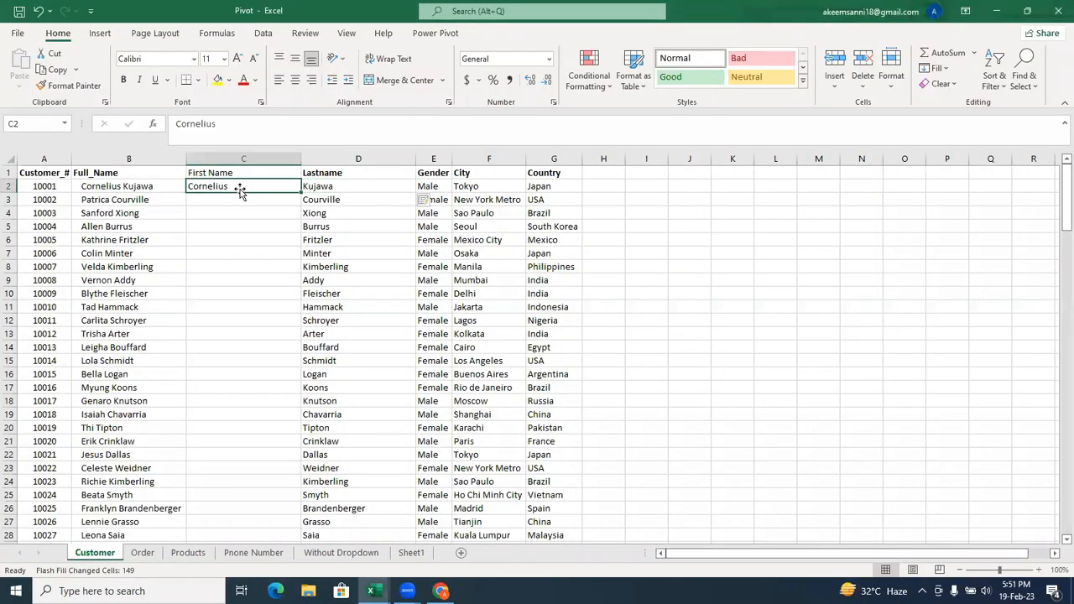
key("ctrl+e")
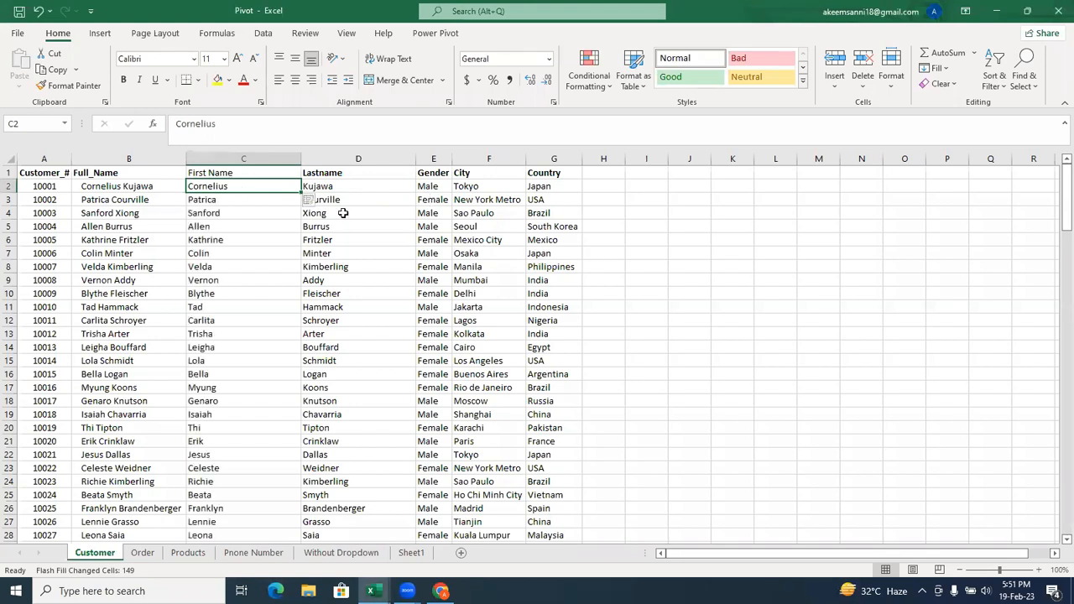
Insert a blank column before the Gender column on the Customer sheet.
right_click(437, 159)
left_click(436, 159)
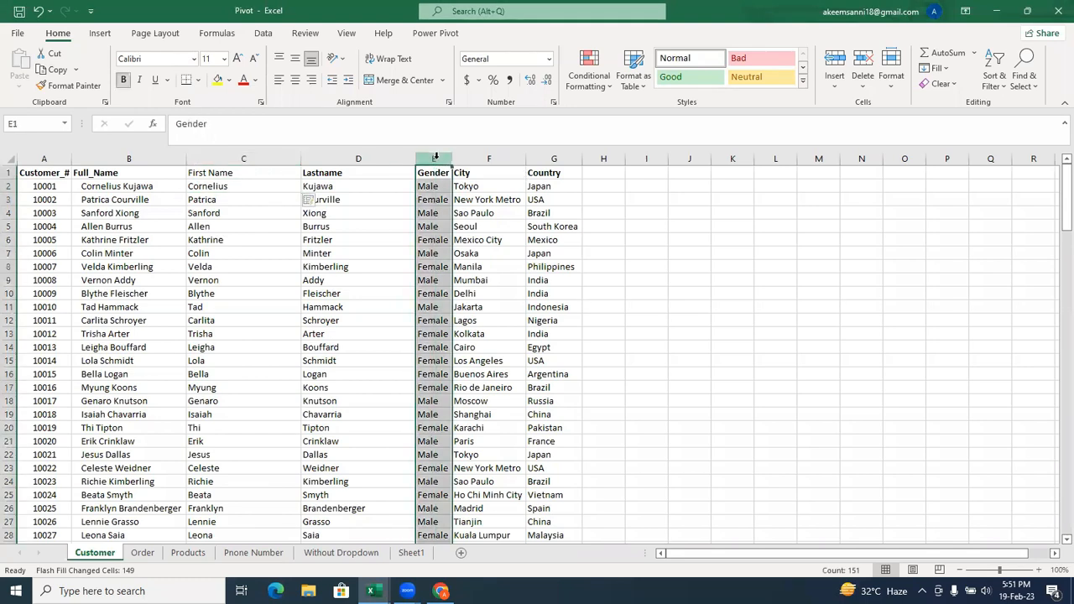
right_click(436, 157)
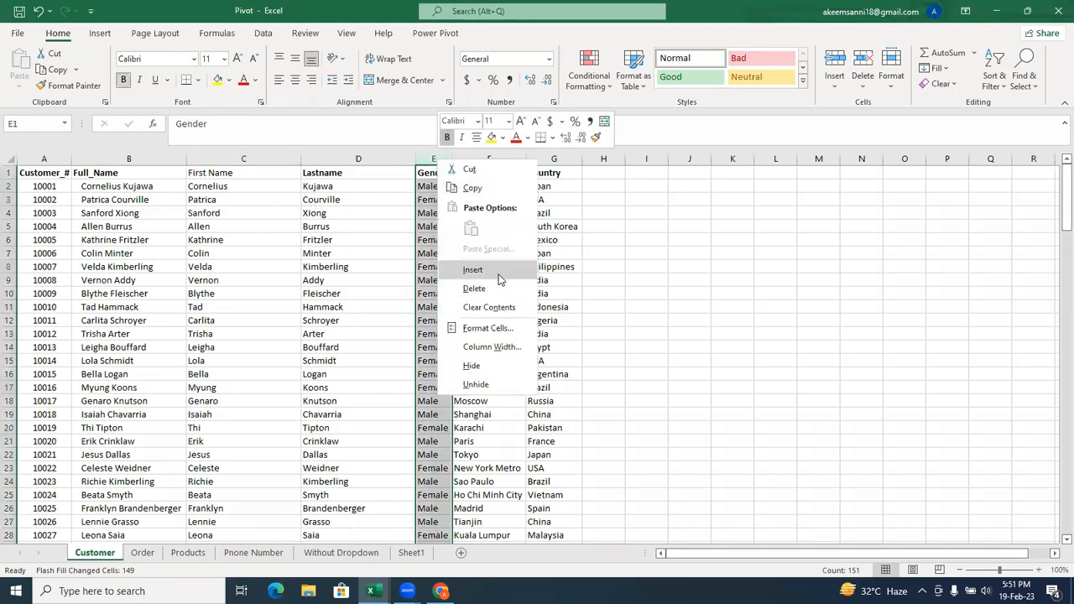
left_click(499, 278)
left_click(434, 192)
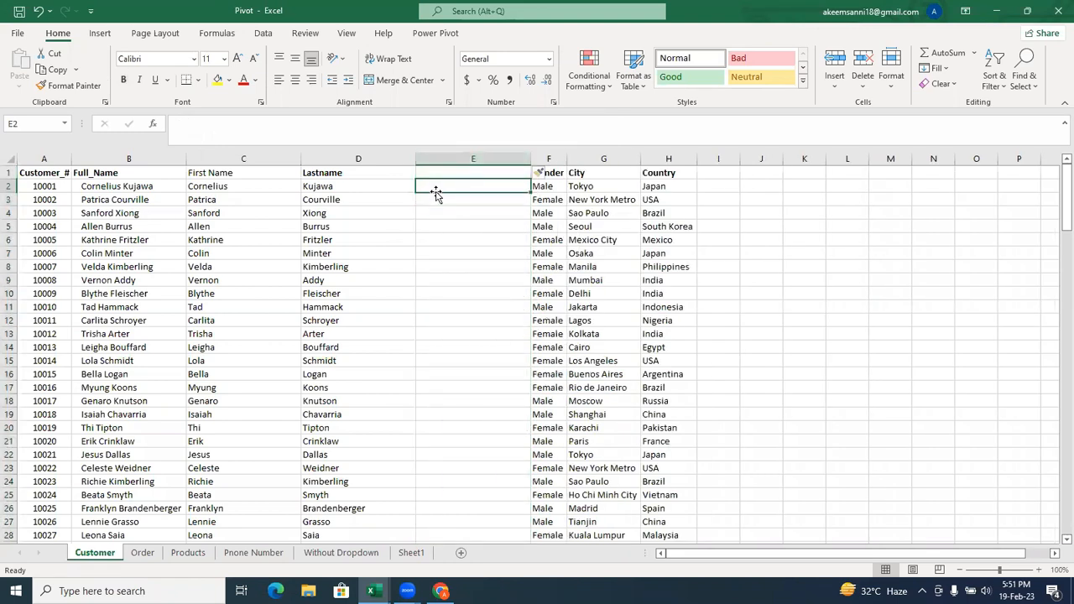
type("=")
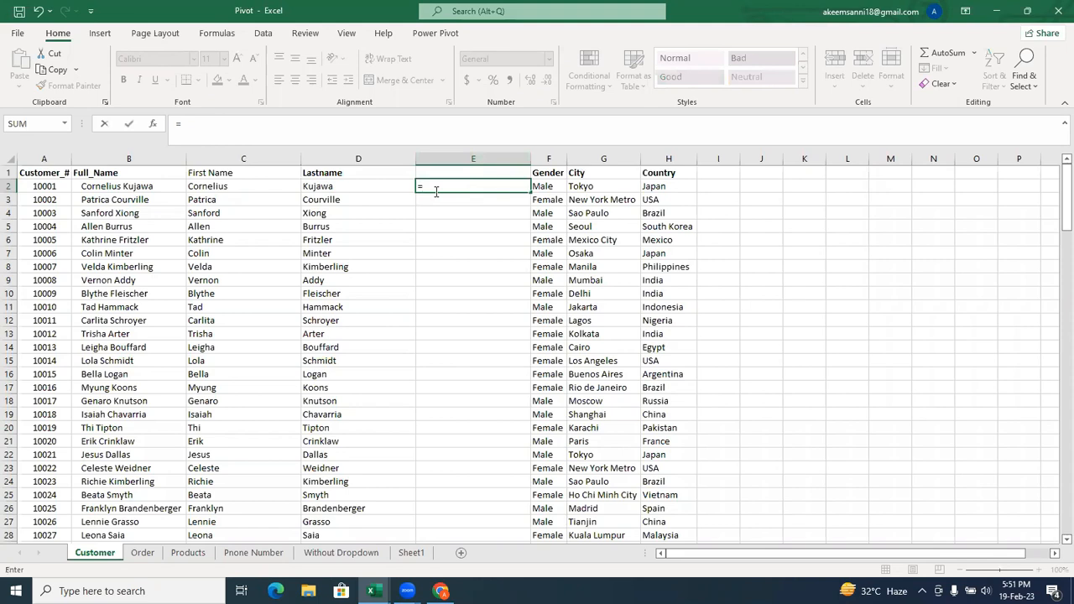
type("Con")
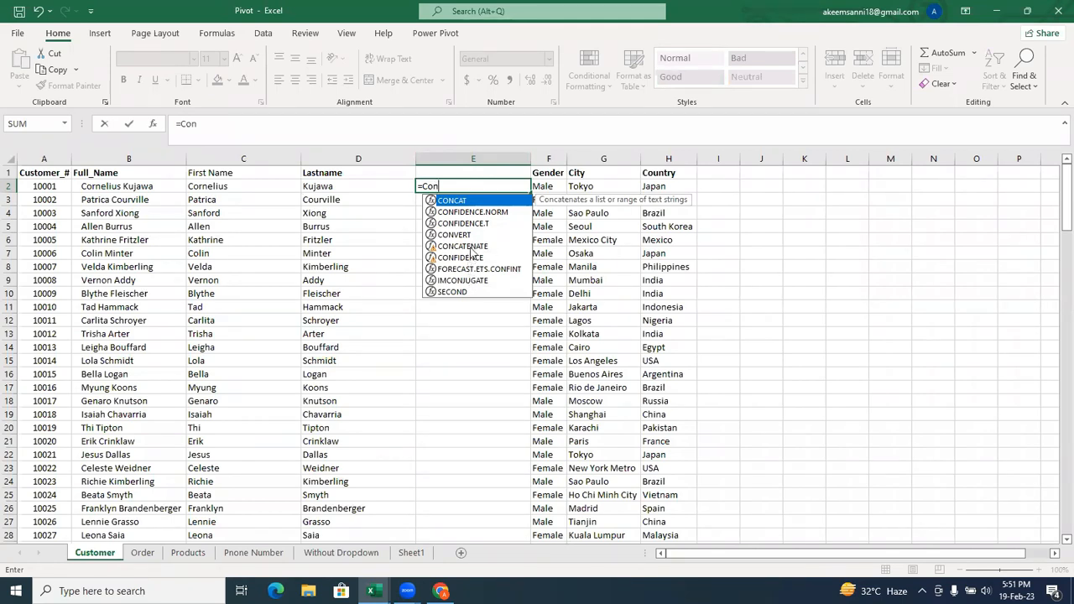
double_click(475, 202)
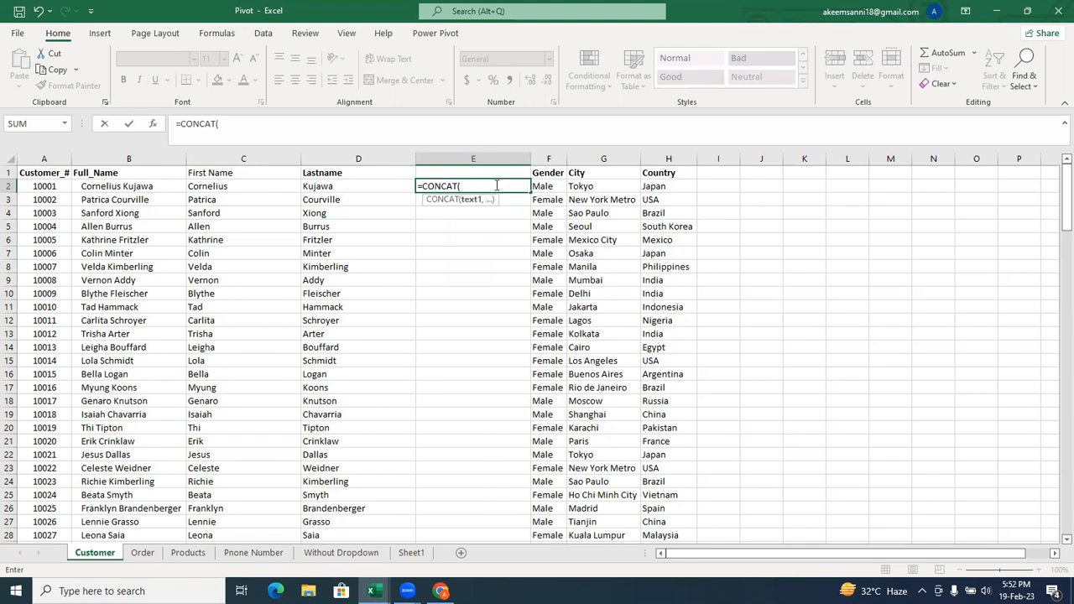
key("BackSpace")
key("BackSpace")
key("BackSpace")
key("BackSpace")
key("BackSpace")
key("BackSpace")
key("BackSpace")
key("BackSpace")
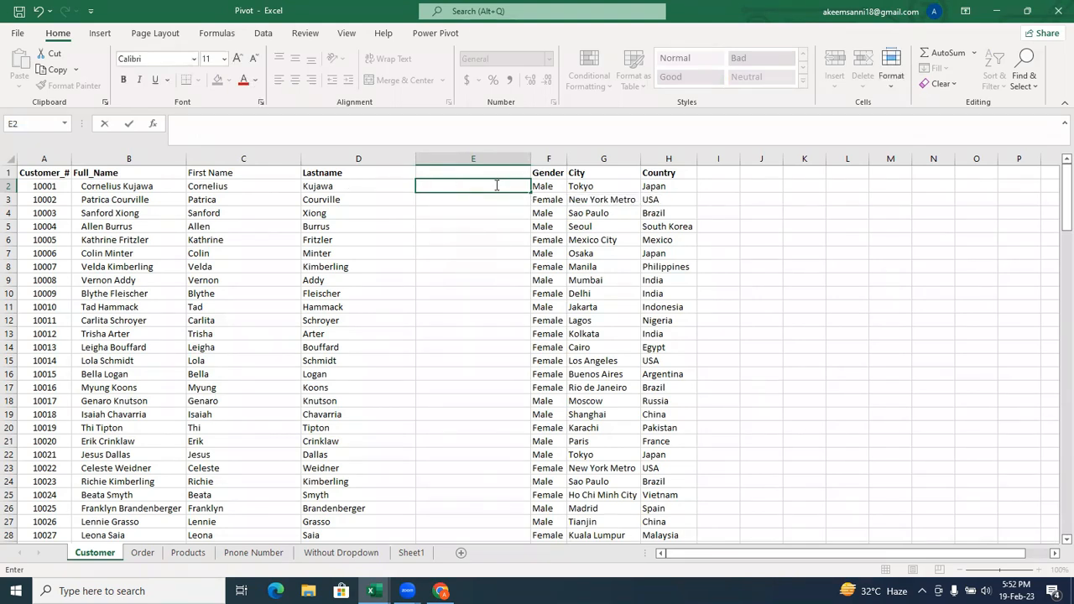
key("Return")
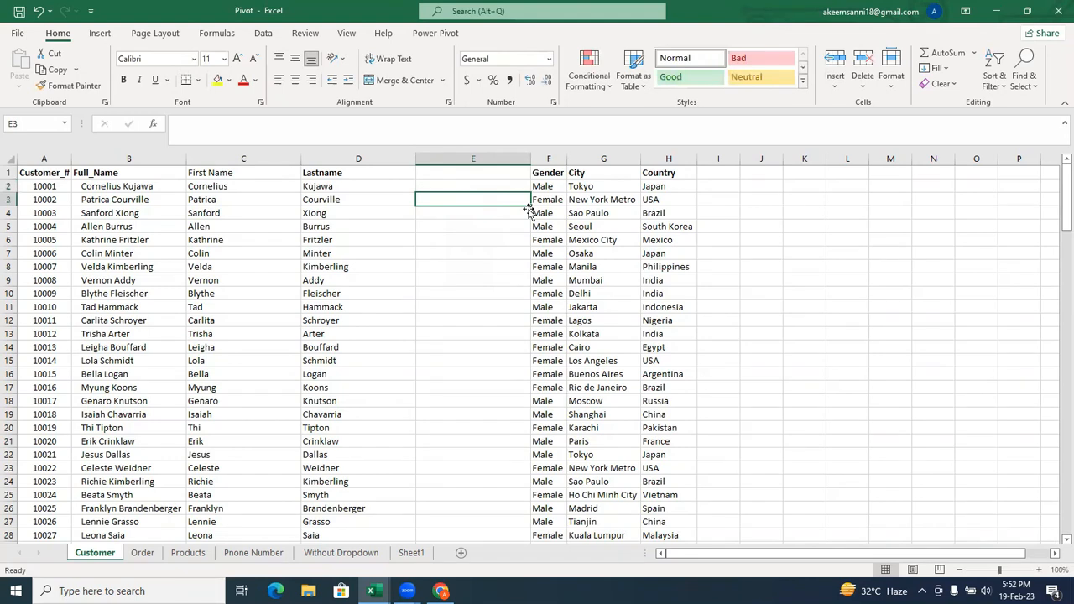
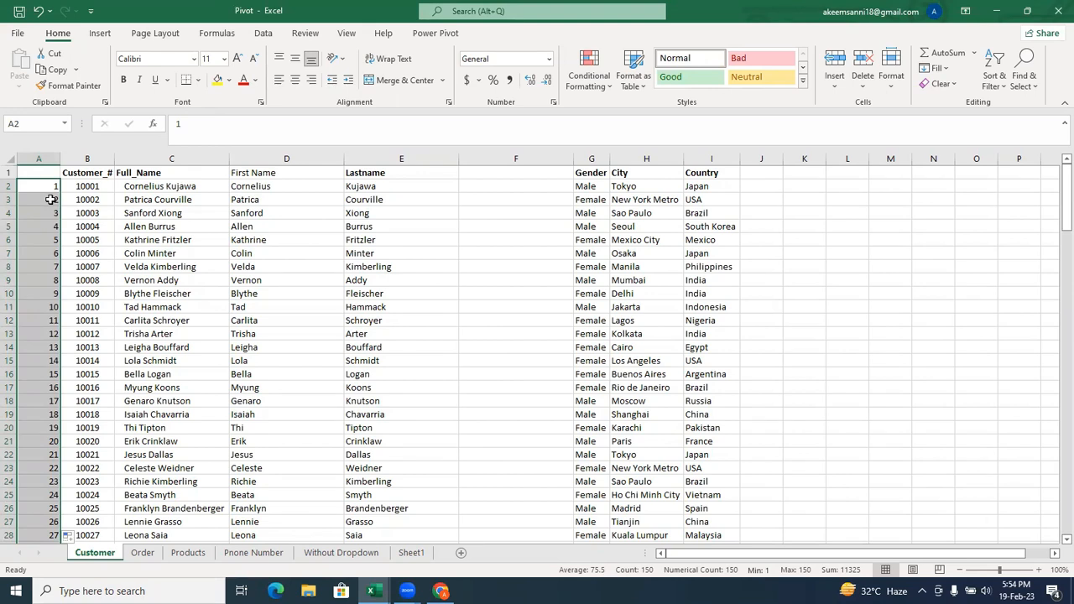
Undo the serial number entries and the column inserted before Customer_# on the Customer sheet.
key("ctrl+z")
key("ctrl+z")
key("ctrl+z")
key("ctrl+z")
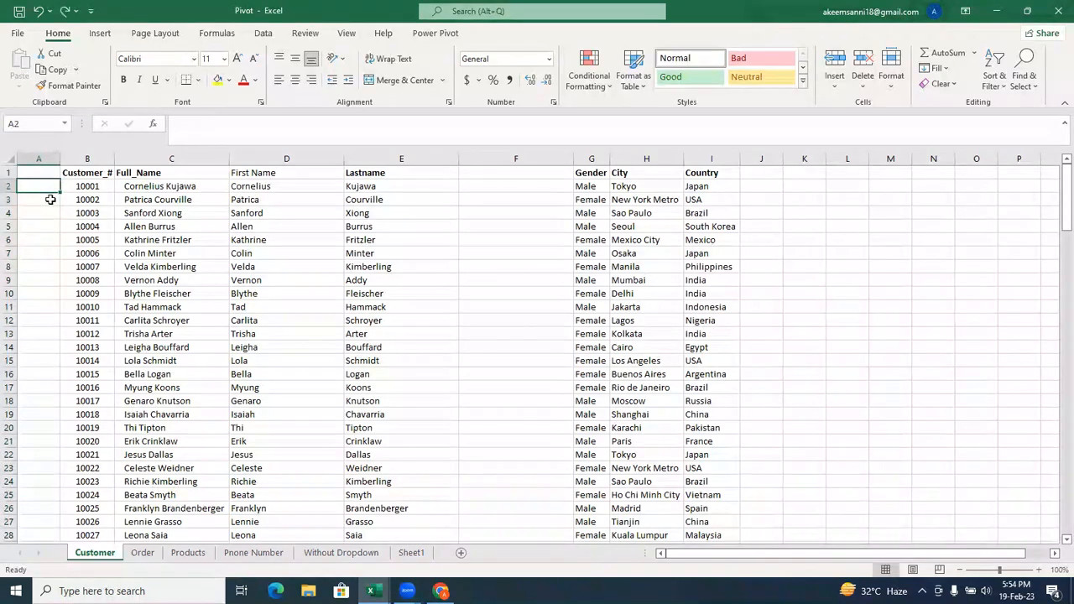
key("ctrl+z")
key("ctrl+z")
key("ctrl+z")
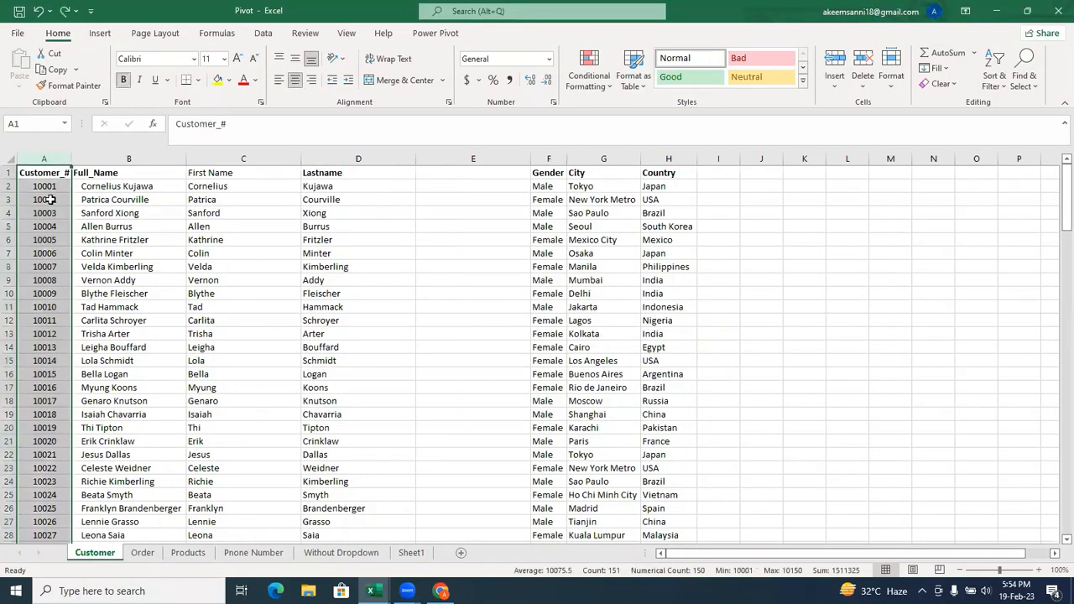
Insert a blank column before the Customer_# column on the Customer sheet.
left_click(32, 154)
right_click(32, 155)
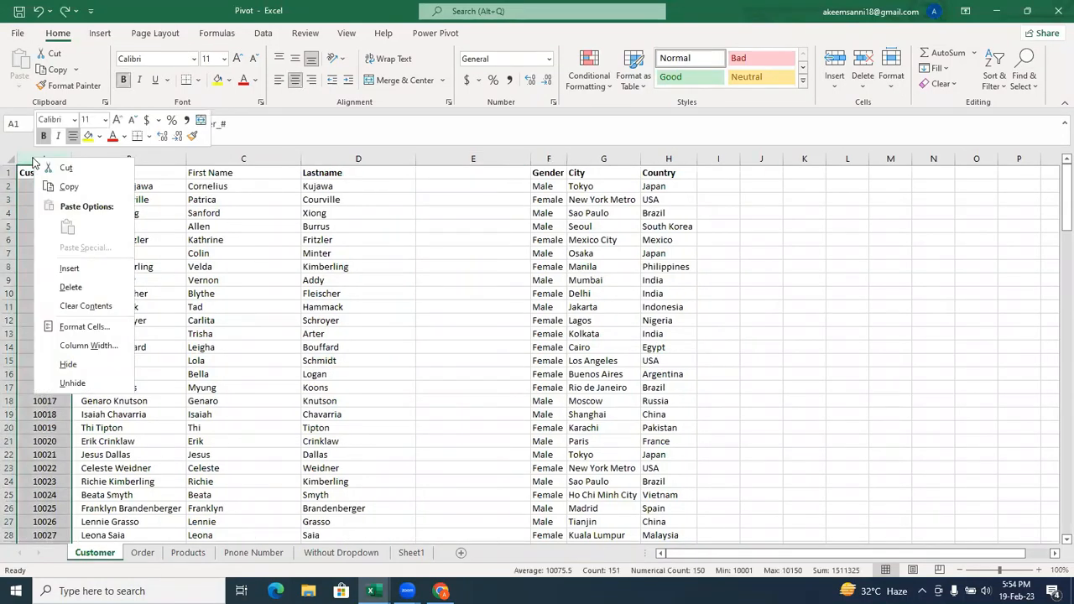
left_click(78, 272)
Enter 1 in A2 and 2 in A3, and fill the number series down column A beside all customer rows.
left_click(39, 182)
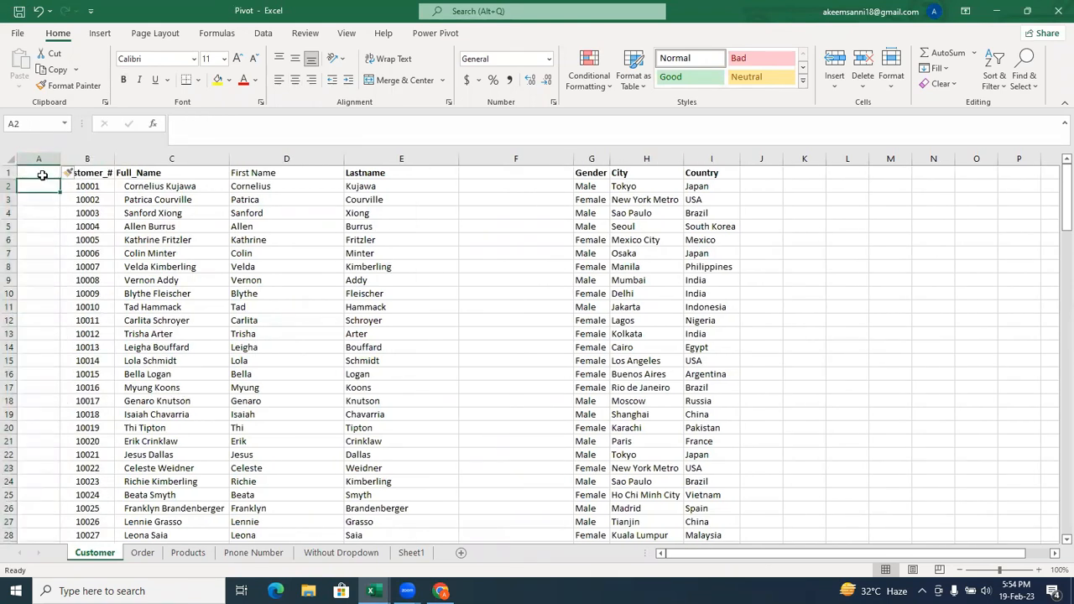
type("1")
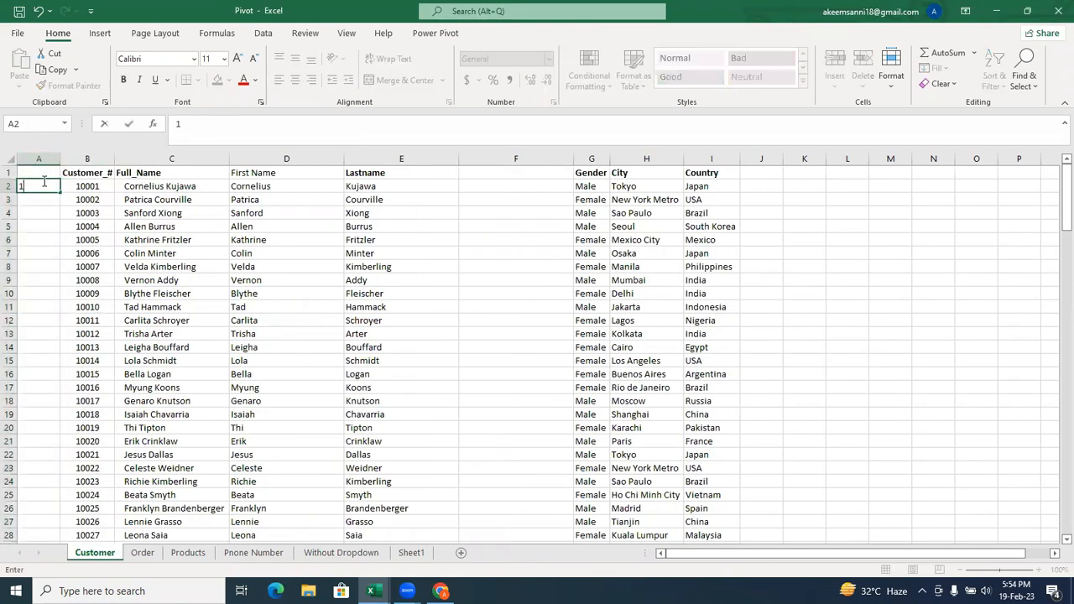
key("Return")
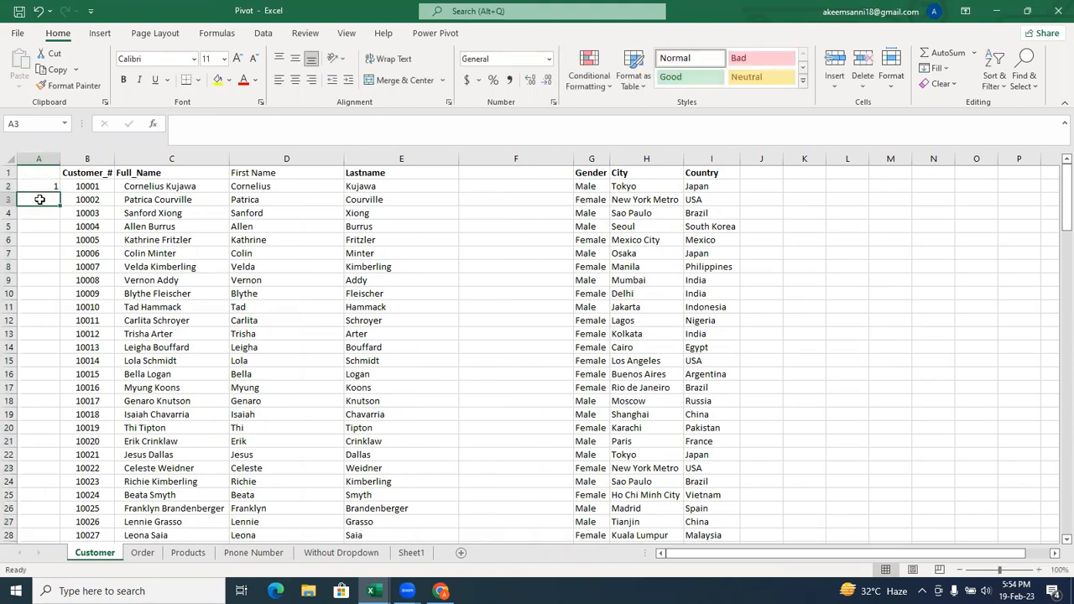
left_click(43, 181)
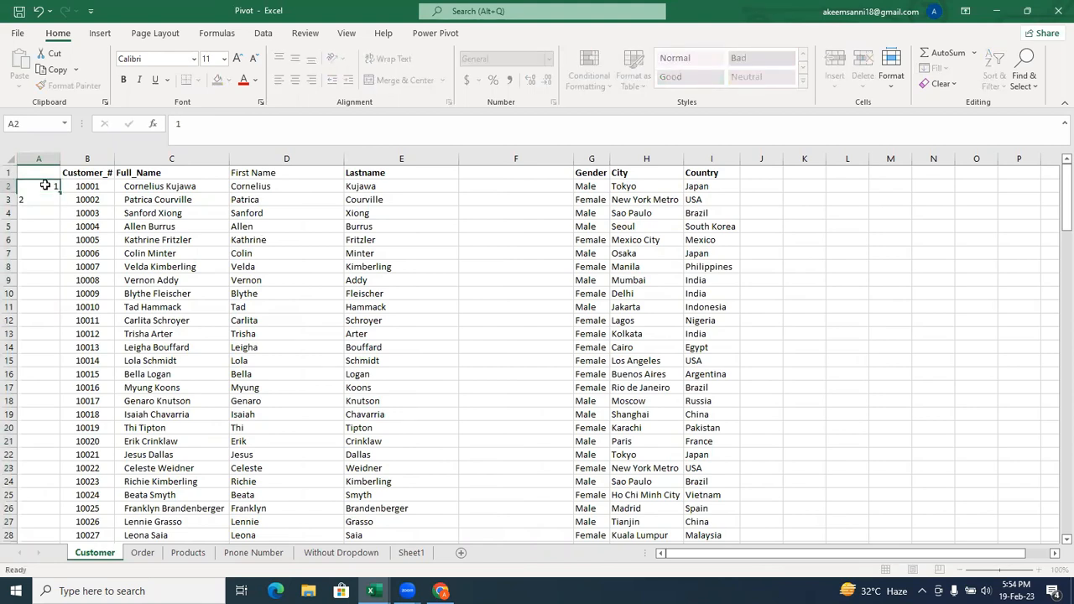
left_click_drag(47, 190, 47, 199)
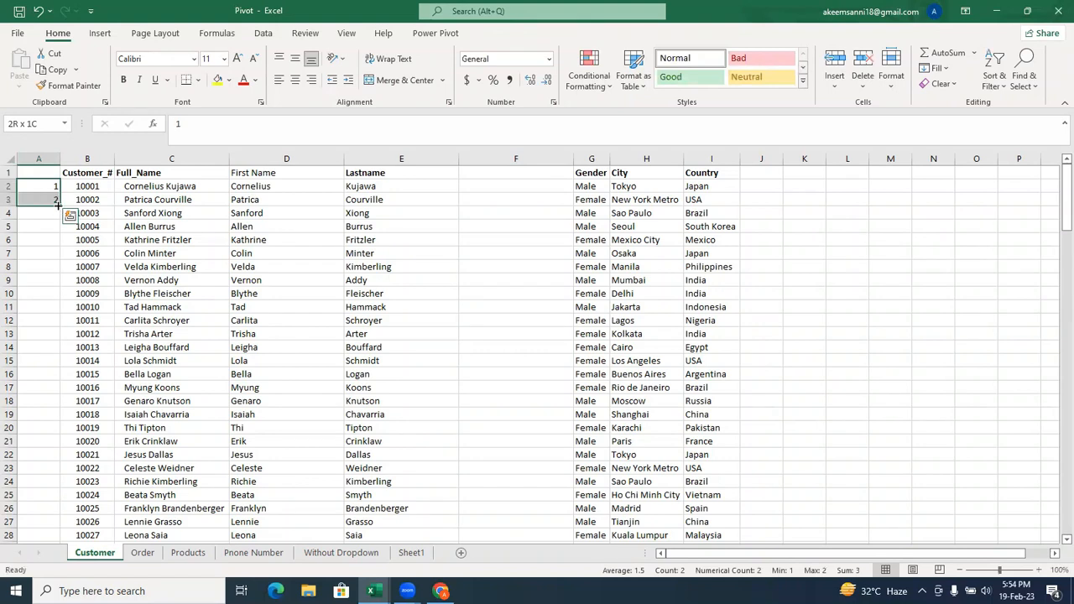
double_click(58, 205)
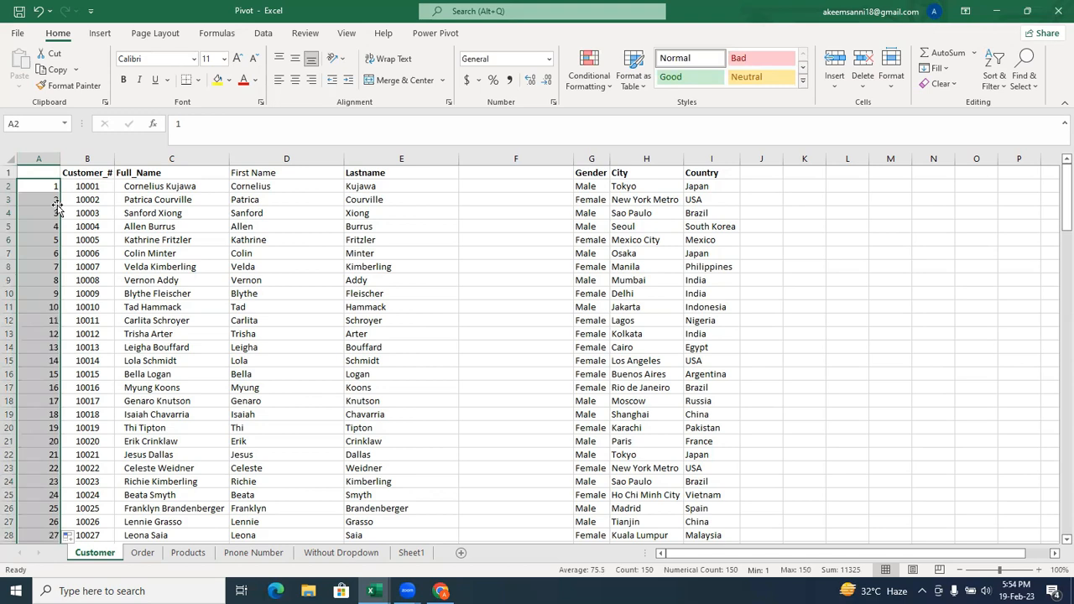
left_click(409, 72)
left_click(269, 186)
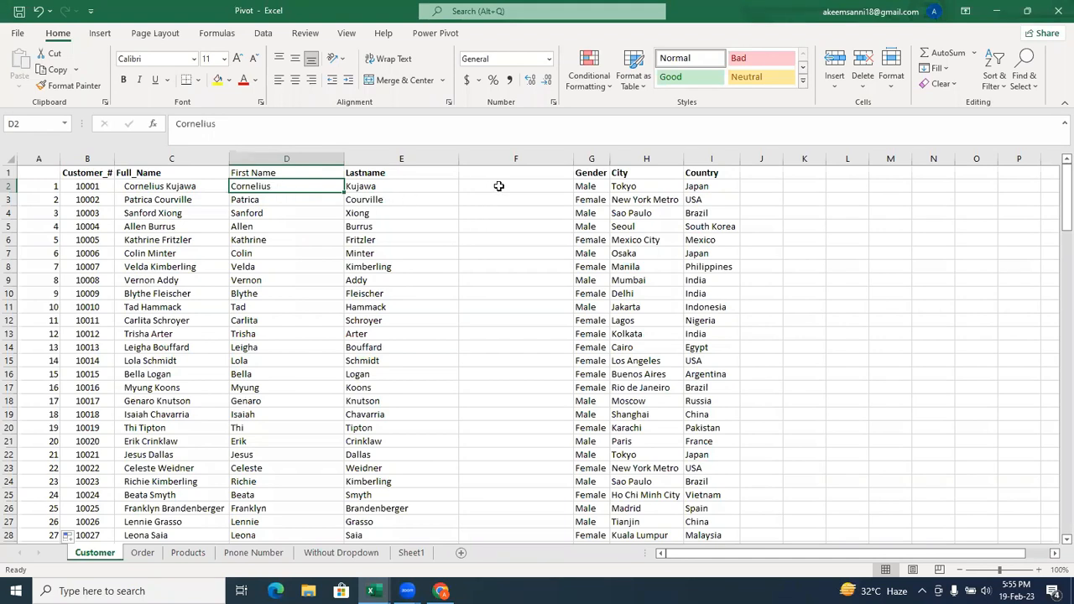
left_click(498, 185)
type("=")
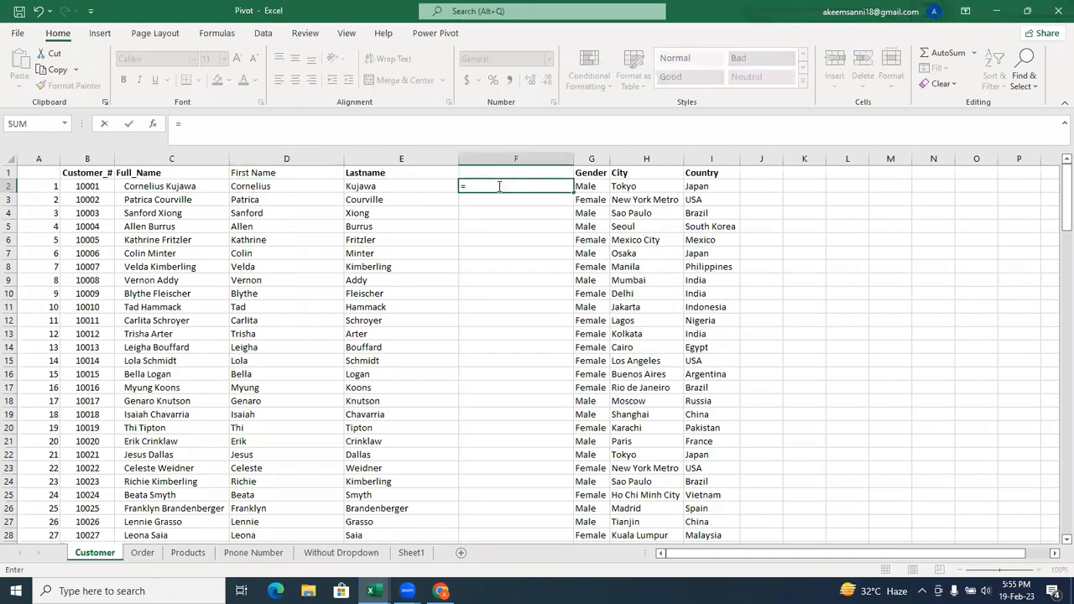
type("upp")
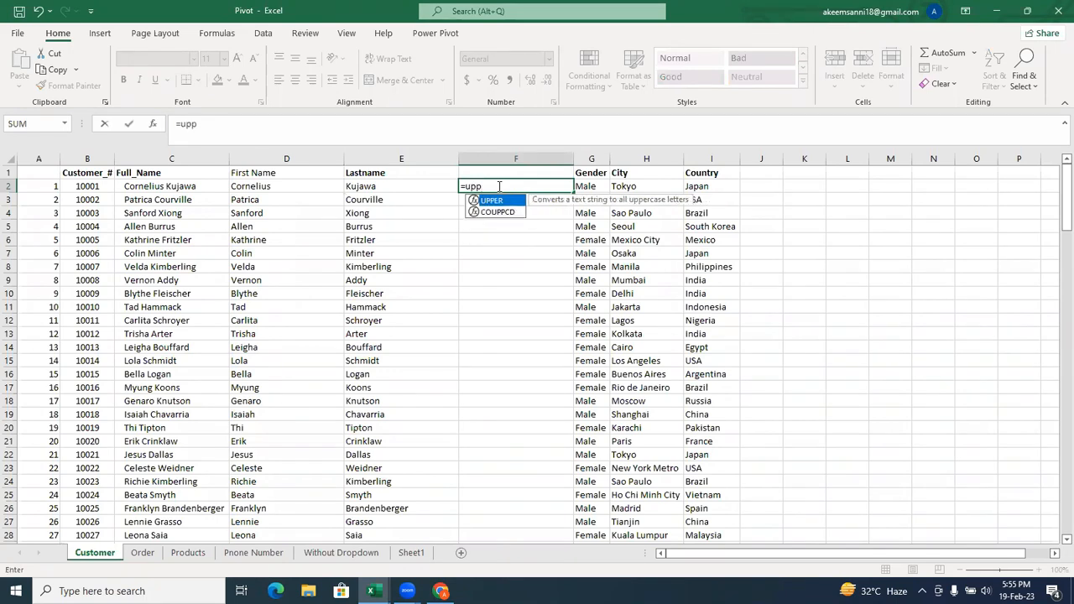
key("Tab")
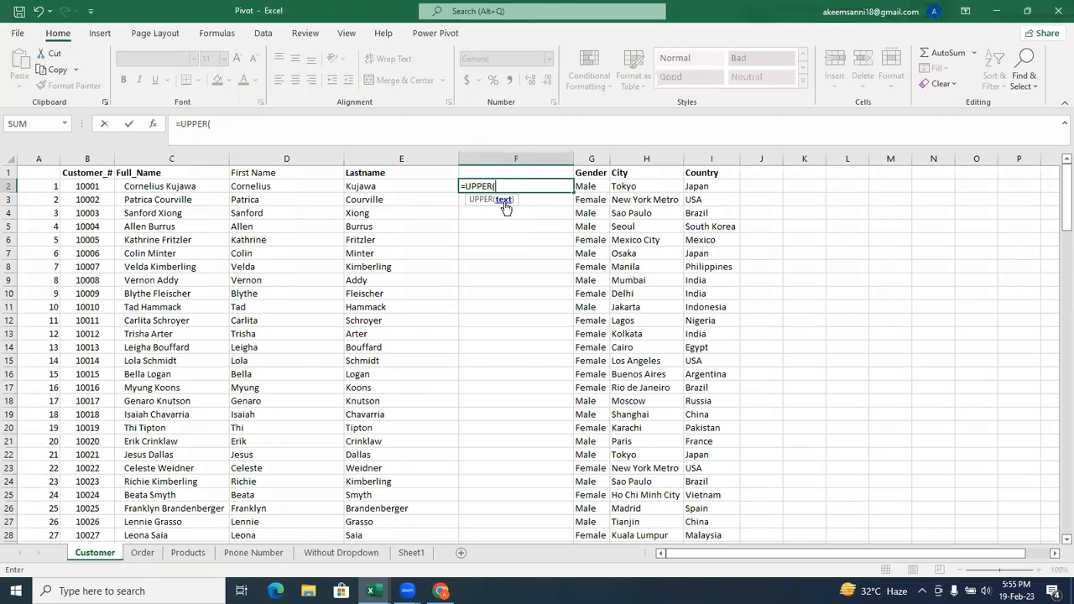
key("BackSpace")
key("BackSpace")
key("BackSpace")
key("BackSpace")
key("BackSpace")
key("BackSpace")
key("BackSpace")
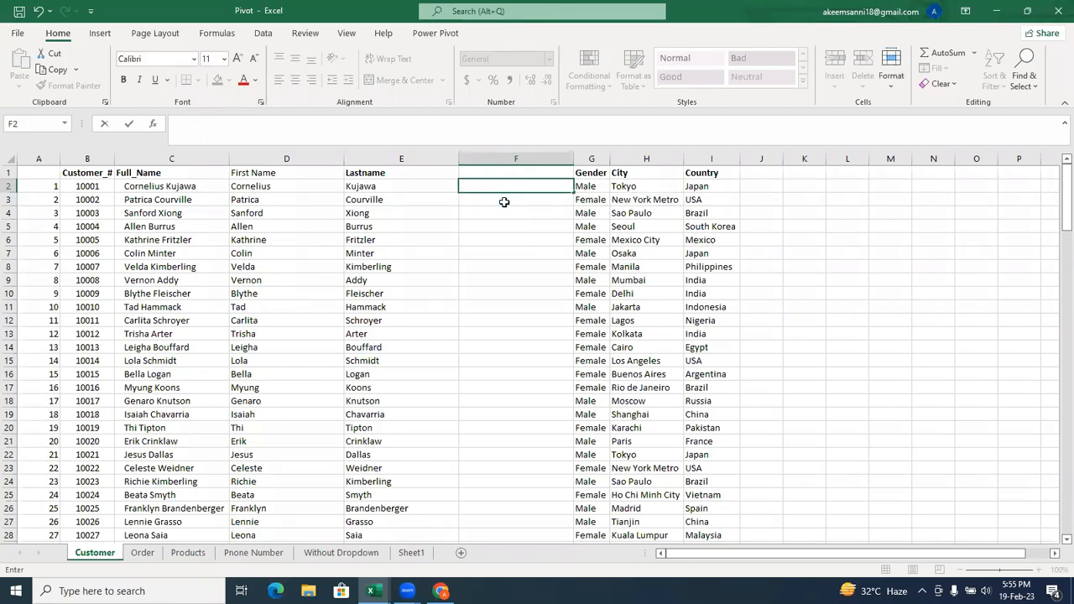
left_click(521, 211)
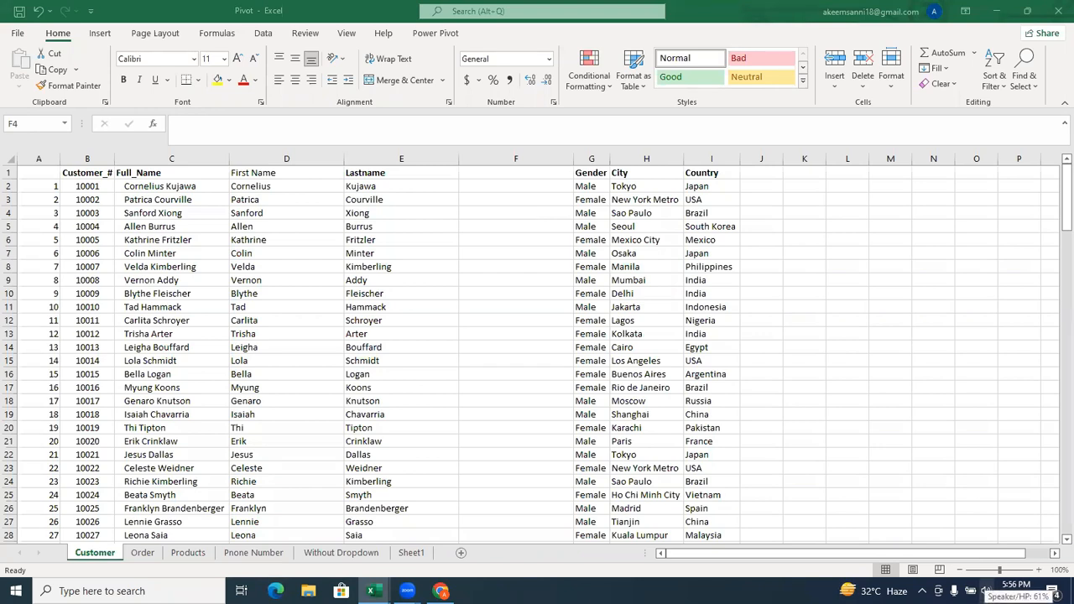
Raise the computer's speaker volume to the maximum and close the volume control.
left_click(986, 591)
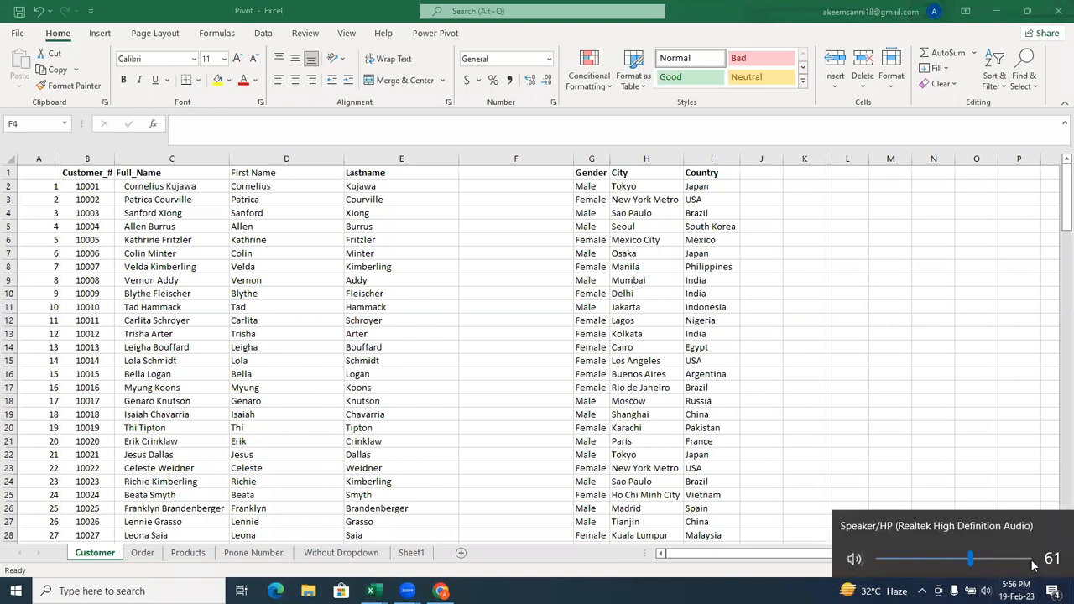
left_click(1031, 558)
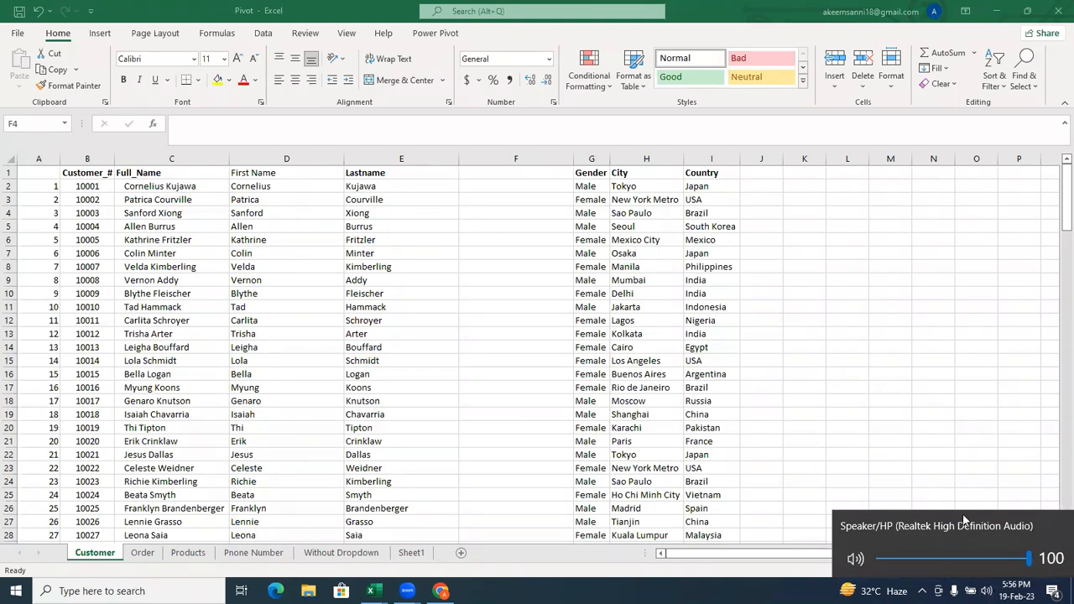
left_click(882, 492)
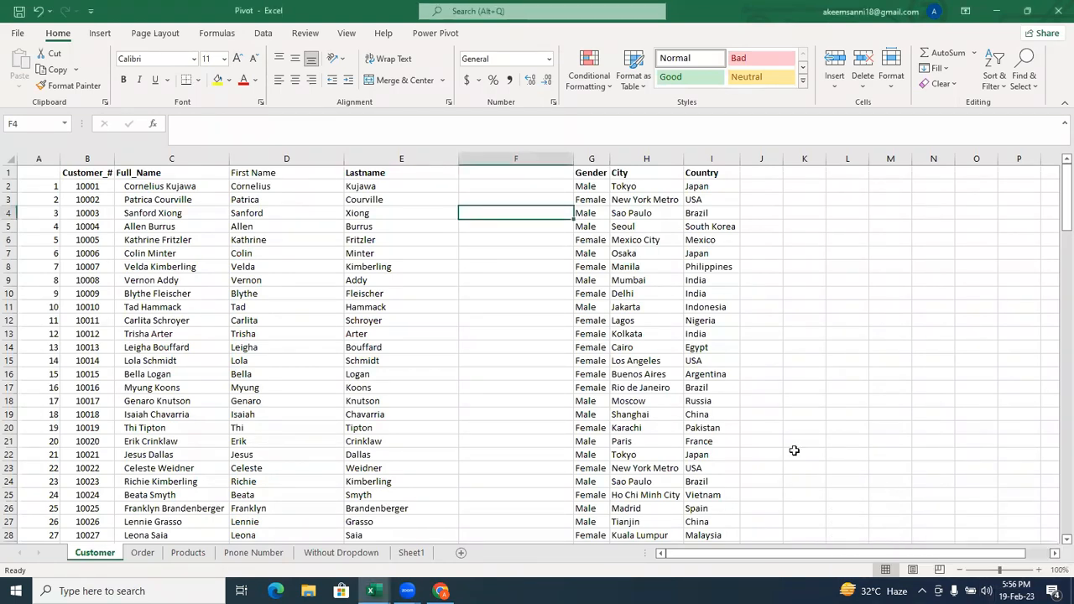
left_click(433, 322)
left_click(315, 257)
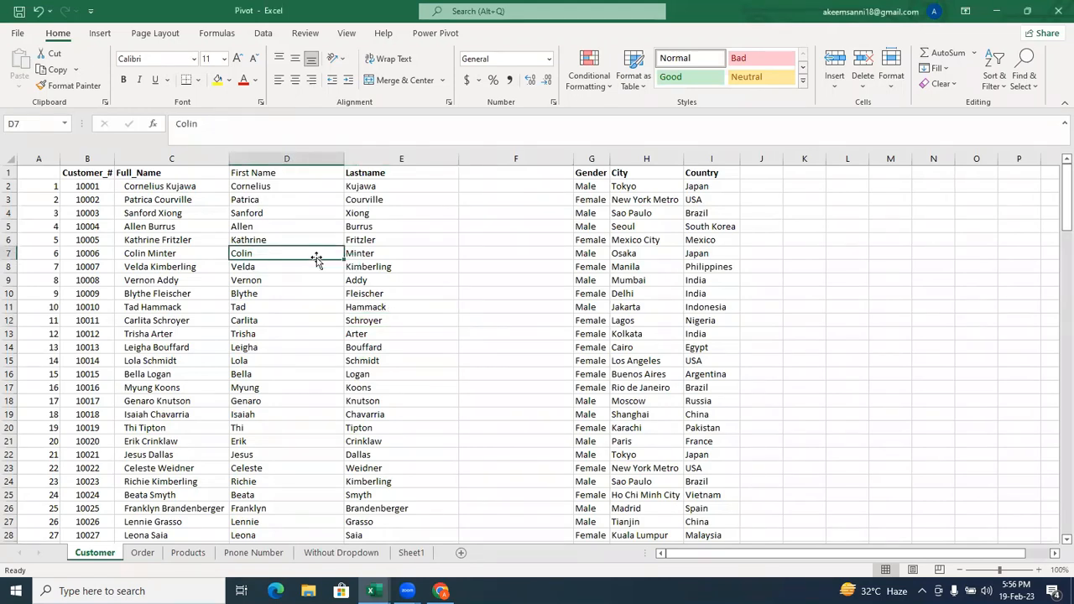
left_click(254, 229)
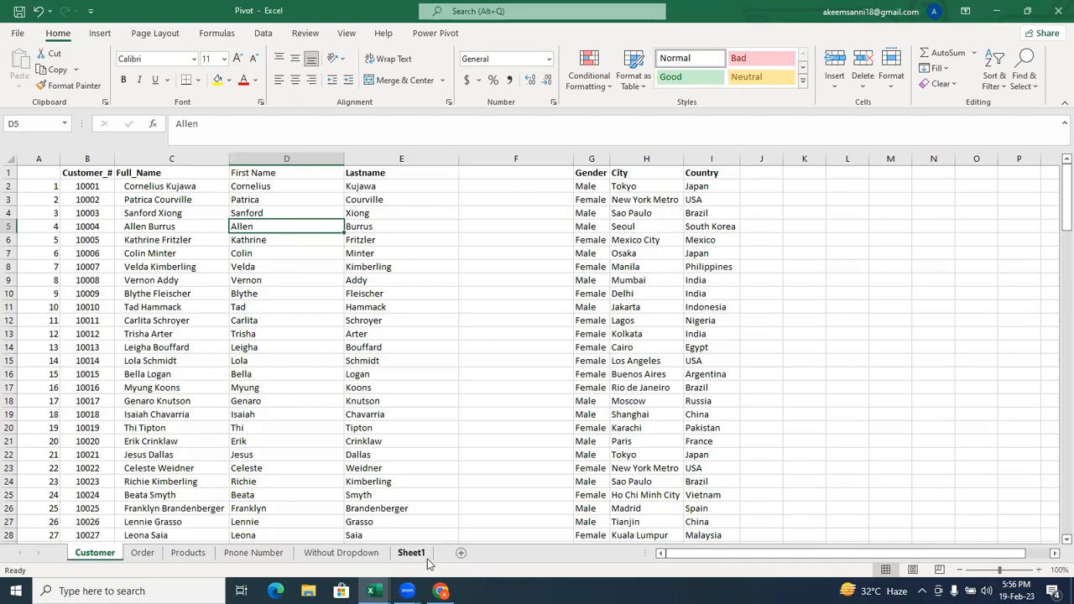
Switch to Chrome and close the Power BI Desktop page.
mouse_move(441, 591)
left_click(464, 556)
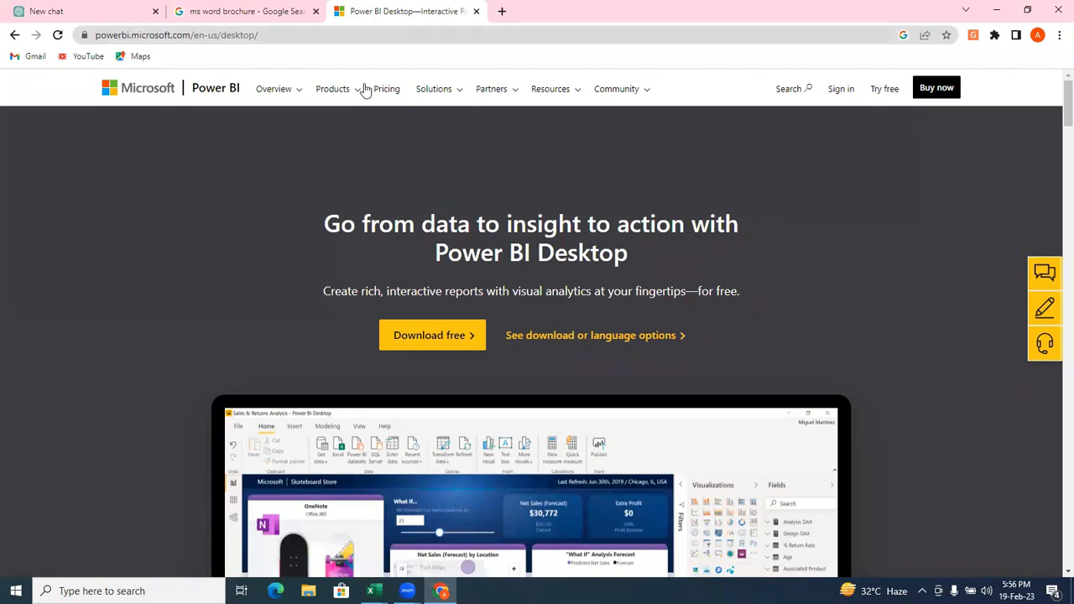
key("ctrl+w")
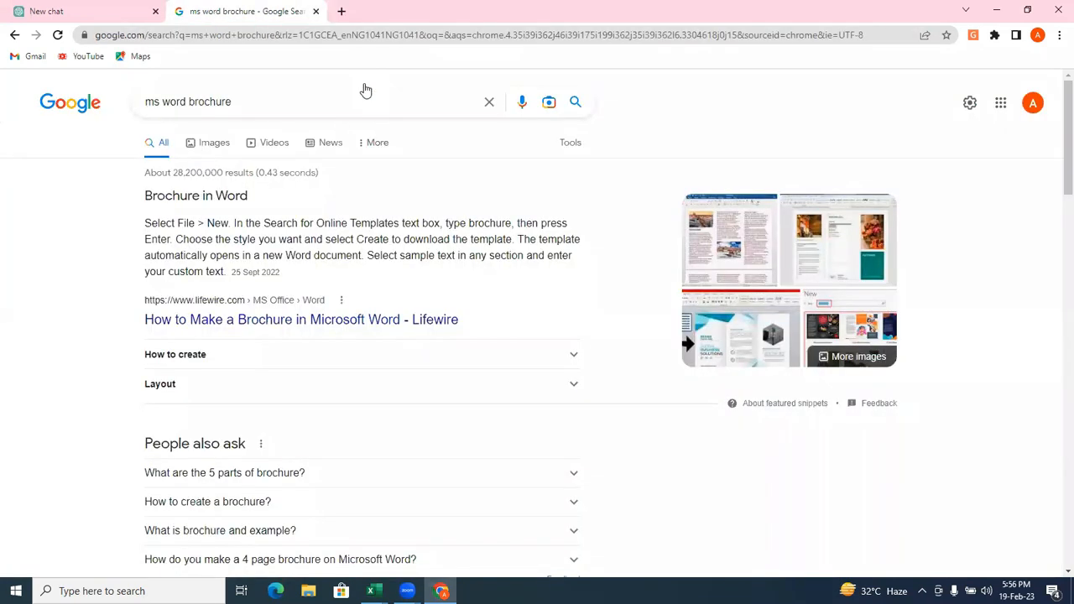
Go to Shared with me in Google Drive and look through the ULTIMATE EXCEL COURSE folder down to its last files.
left_click(1001, 108)
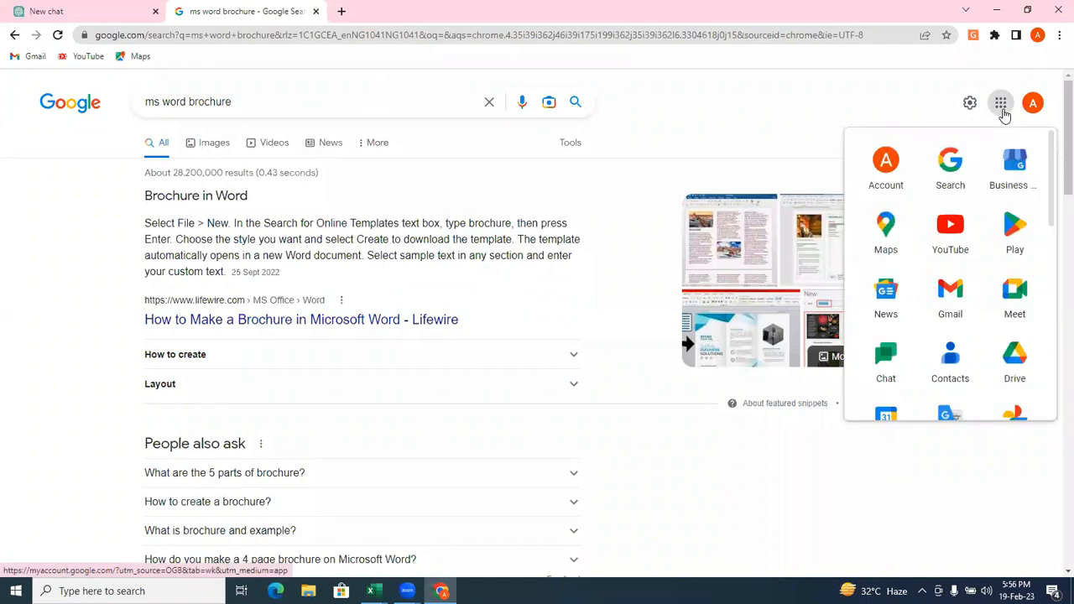
left_click(1003, 111)
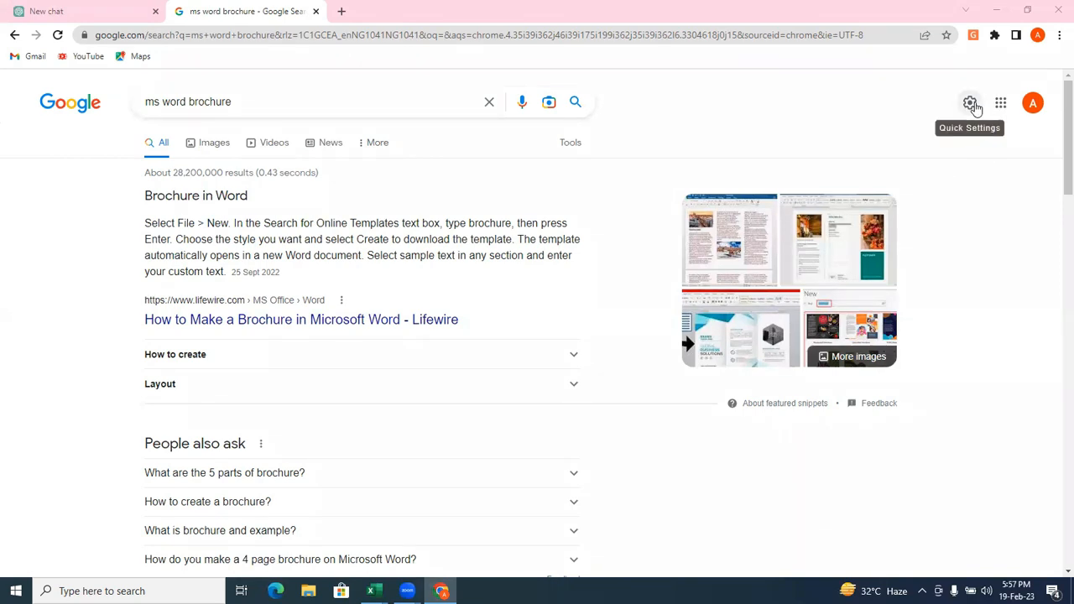
left_click(998, 106)
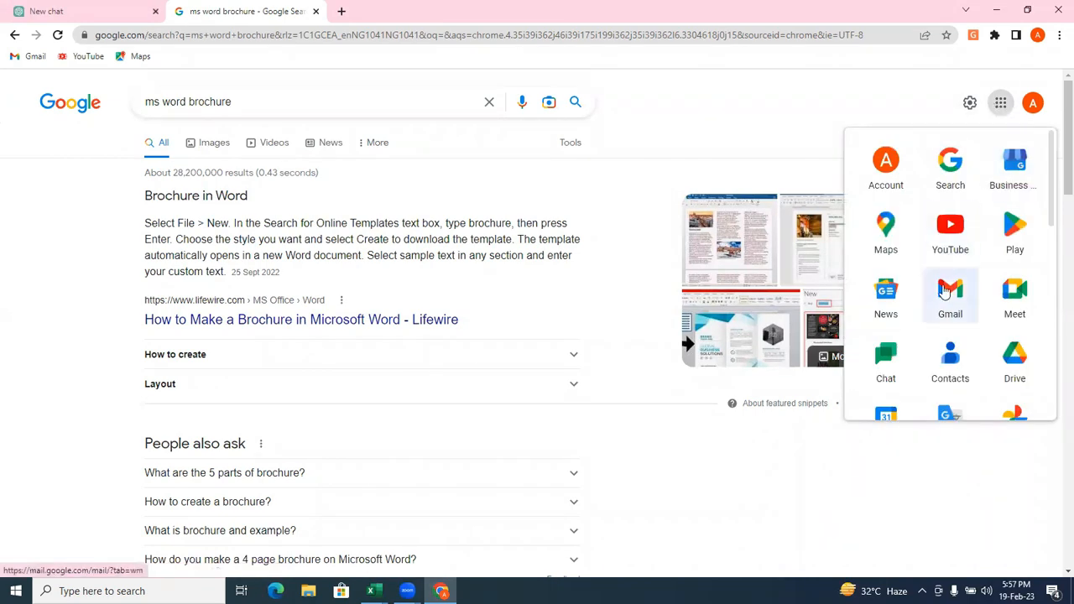
left_click(1006, 360)
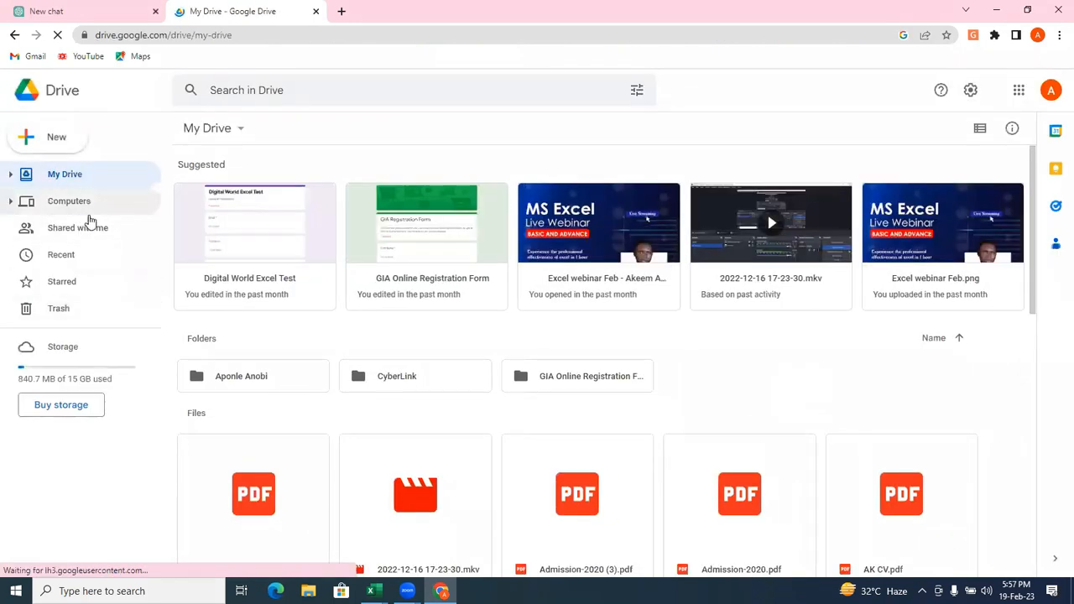
left_click(91, 229)
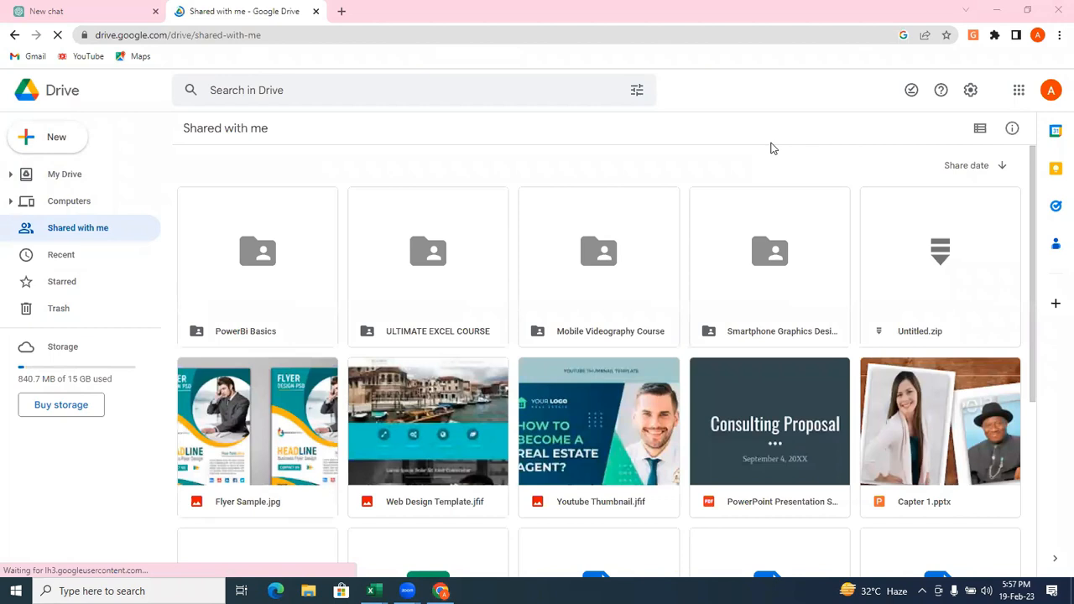
double_click(403, 343)
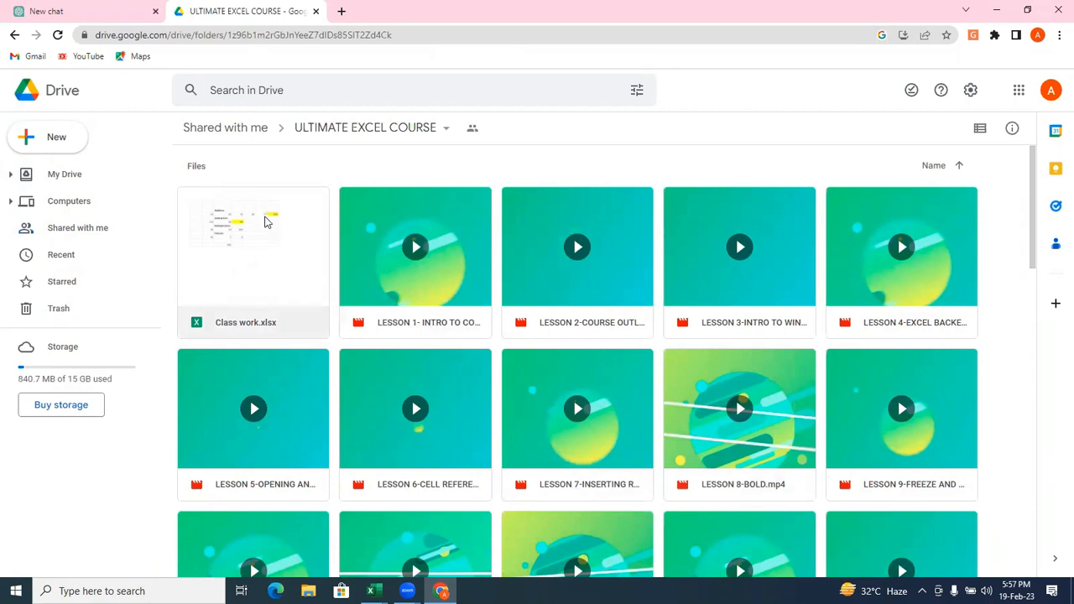
left_click_drag(1034, 262, 1054, 578)
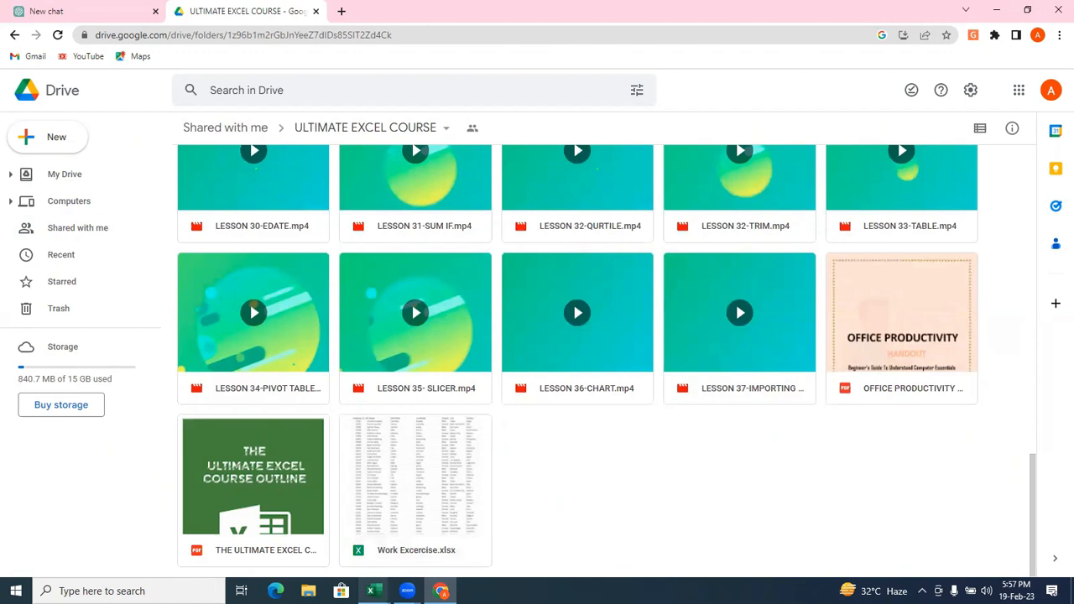
Return to Excel, show the Orders workbook, and switch to the Pivot workbook's Customer sheet.
mouse_move(381, 584)
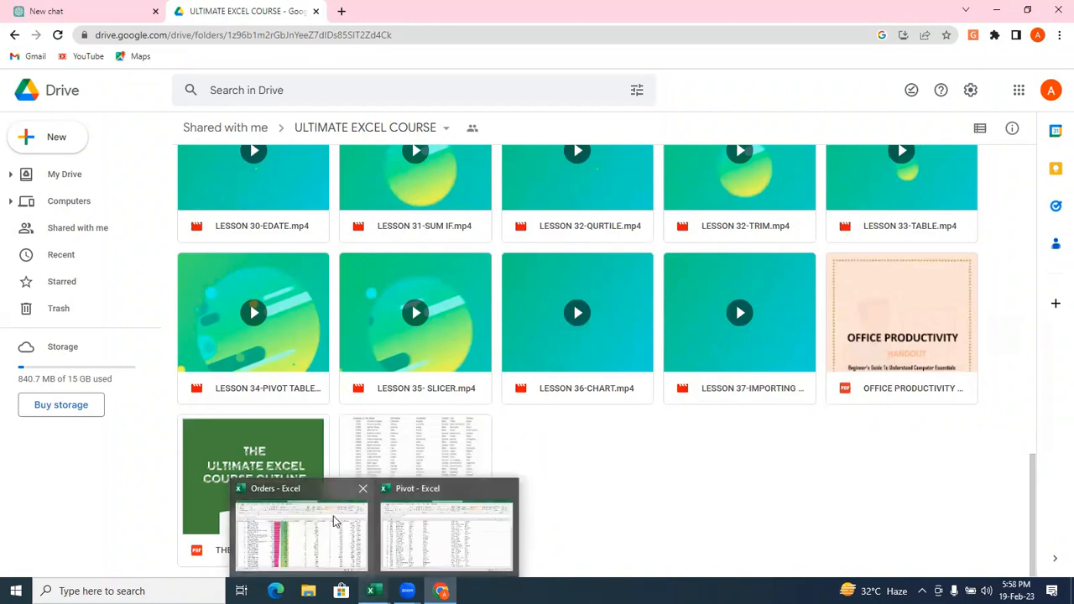
left_click(336, 517)
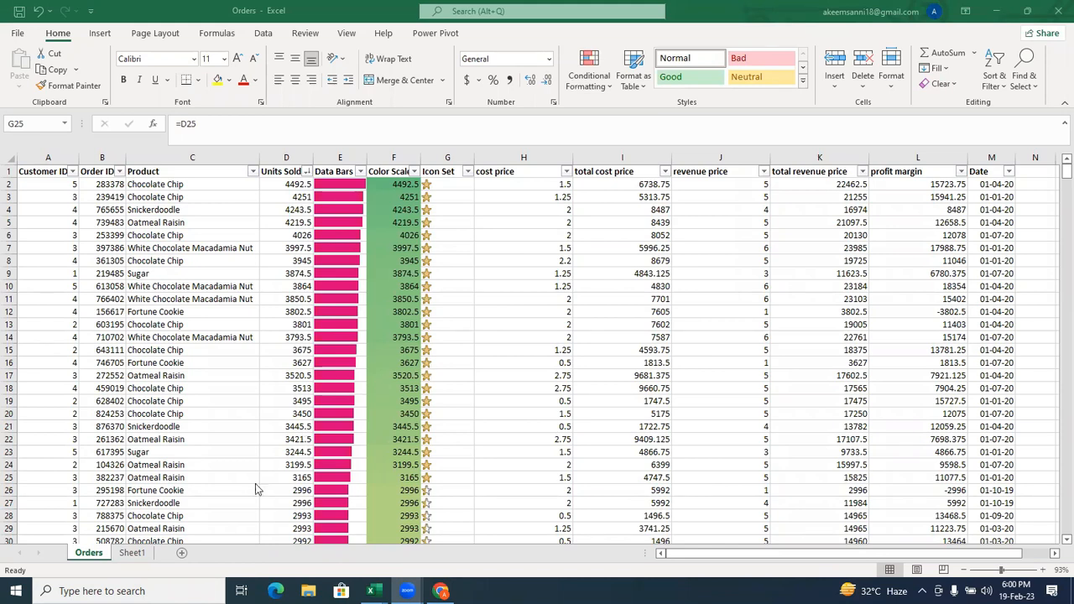
mouse_move(372, 591)
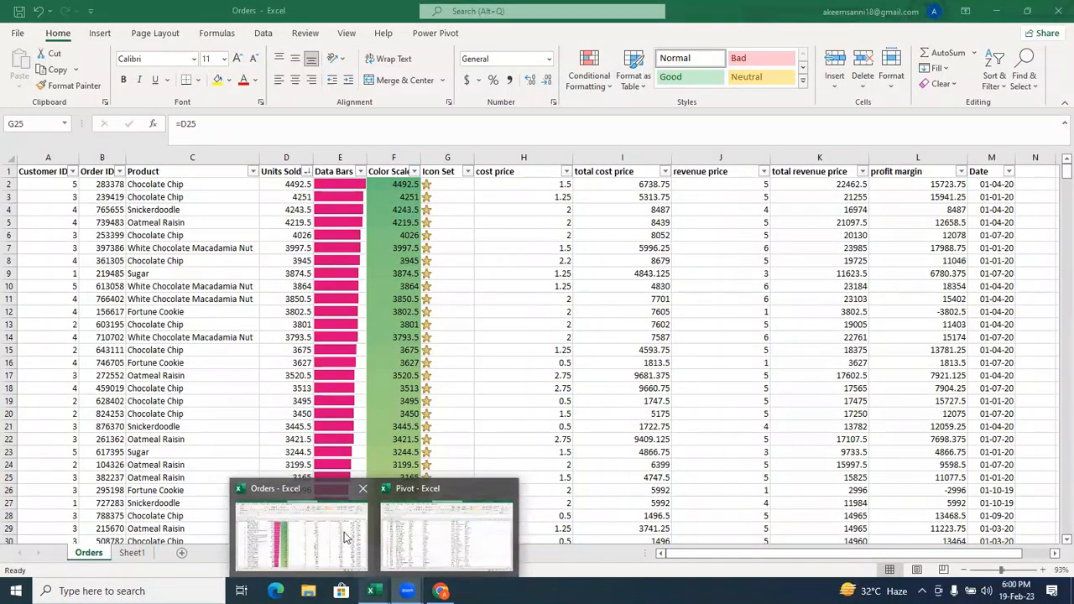
left_click(402, 533)
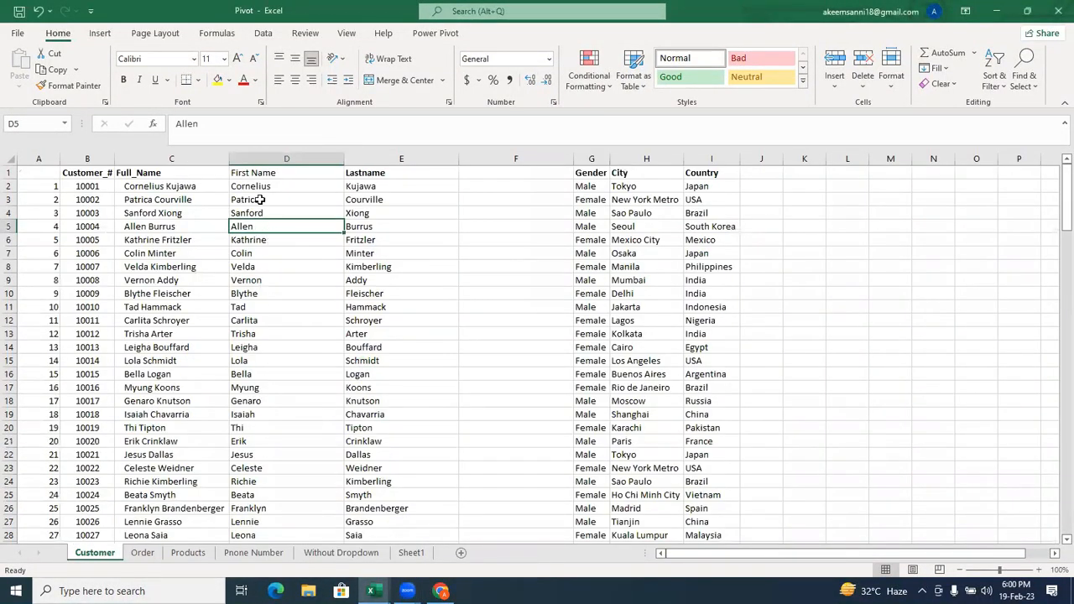
Delete the First Name column from the Customer sheet and clear the contents of the Lastname column.
right_click(276, 159)
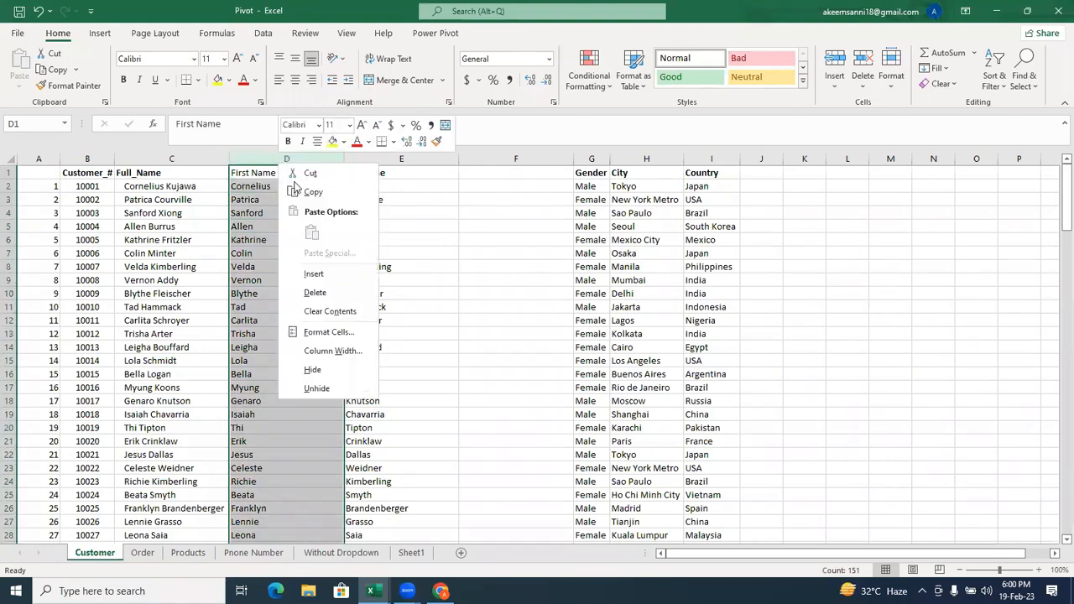
left_click(316, 292)
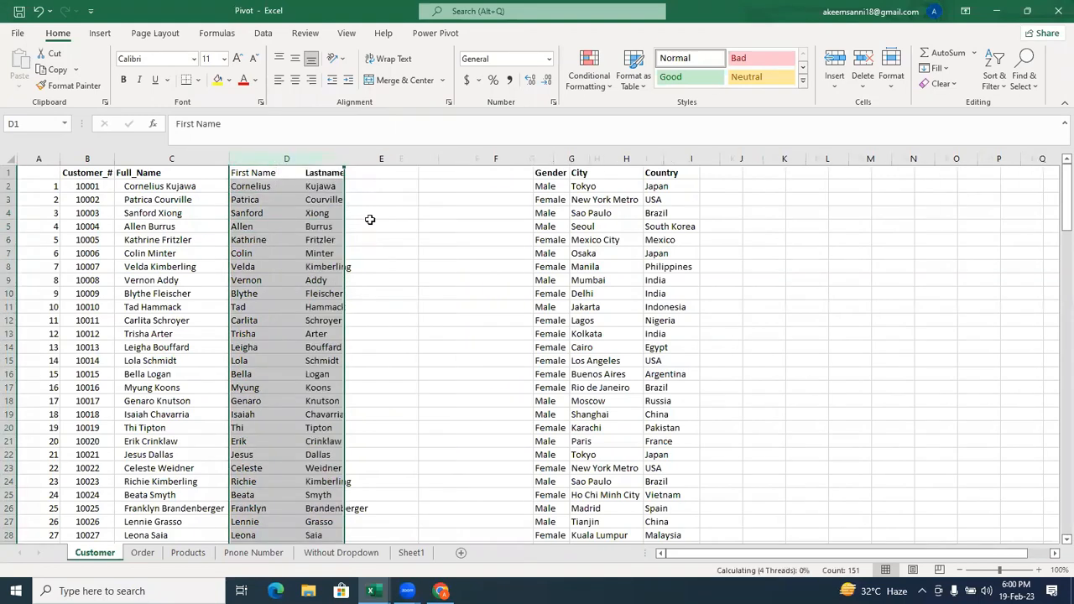
right_click(293, 158)
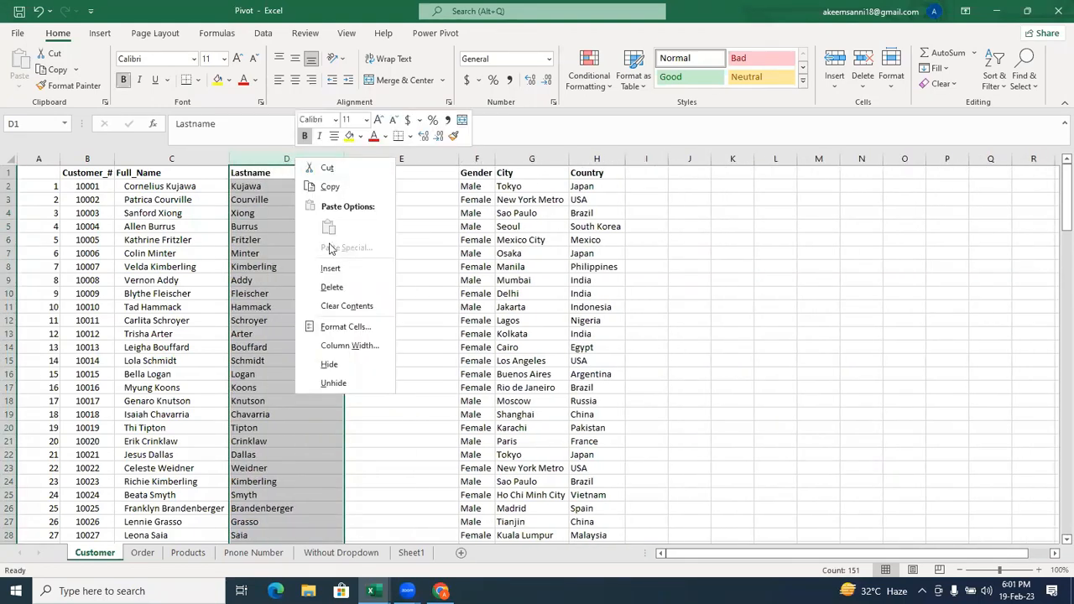
left_click(335, 306)
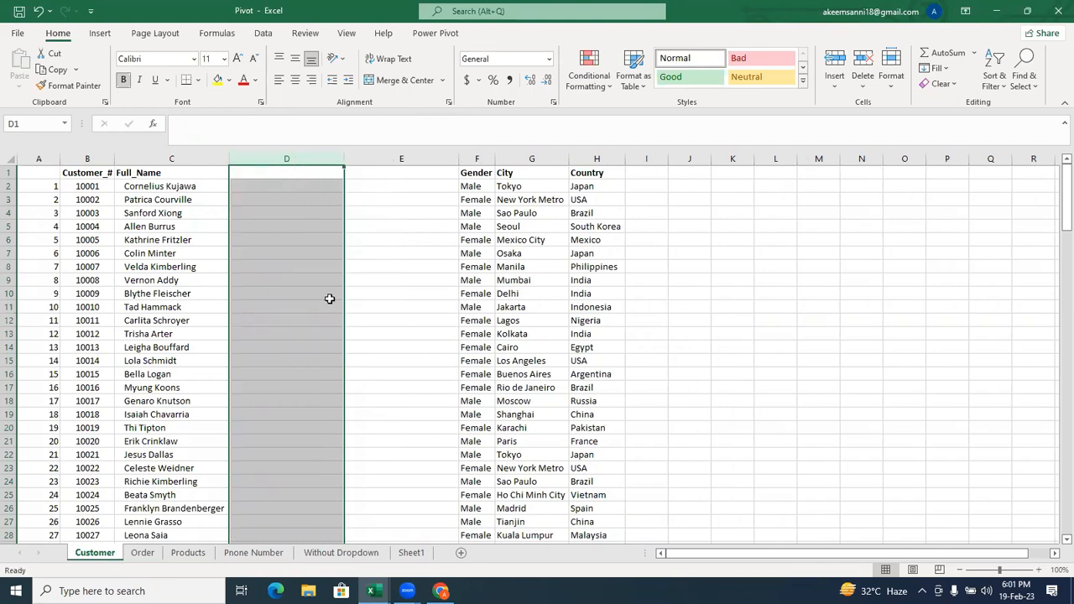
Enter the formula =UPPER(C2) in cell D2 to convert the first full name to capitals.
left_click(252, 185)
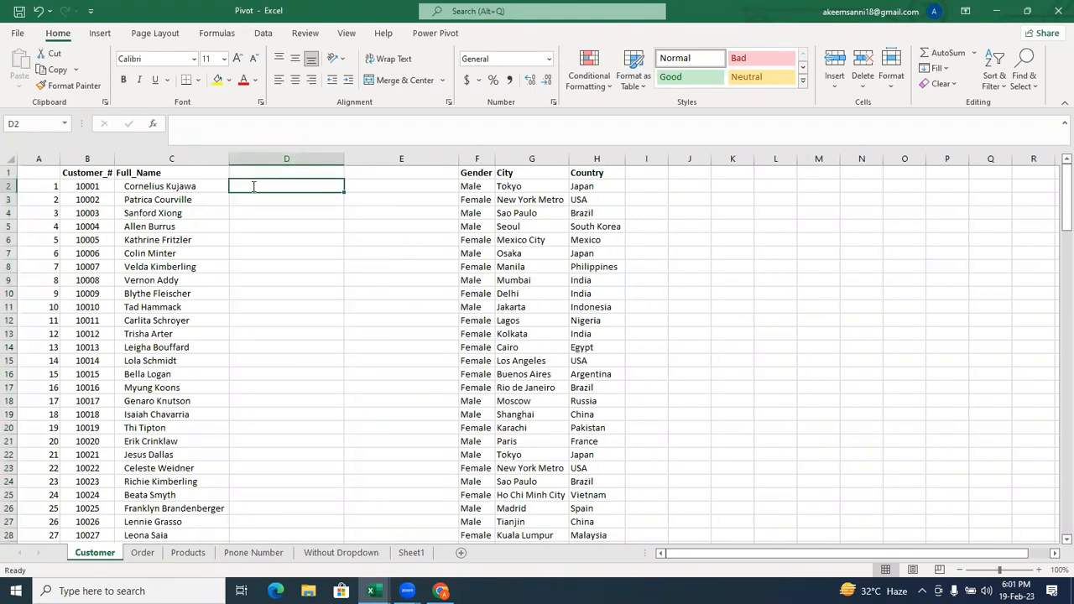
type("=u")
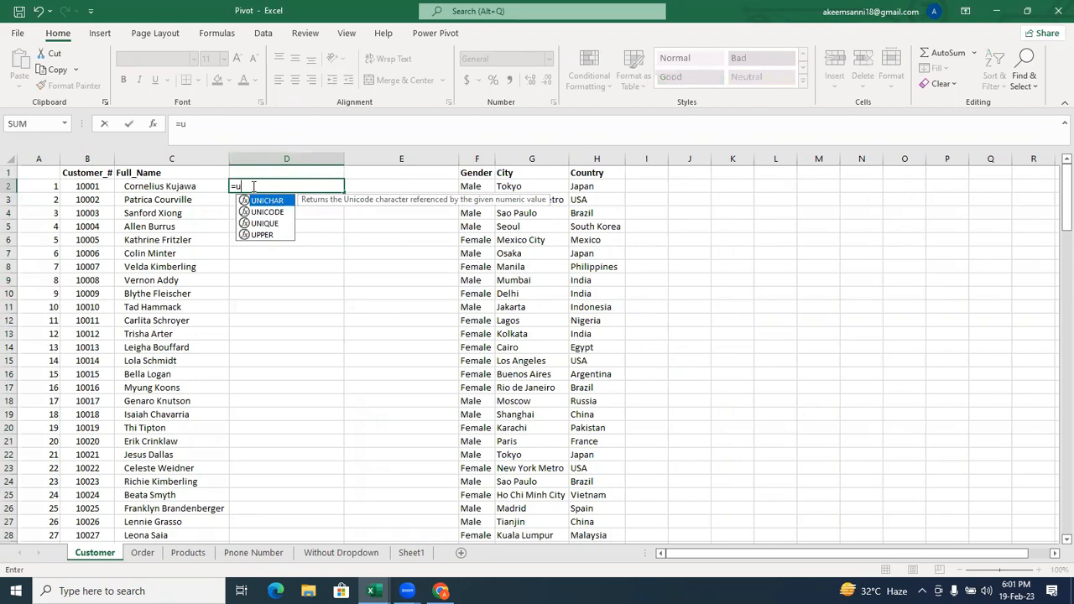
type("pp")
key("Tab")
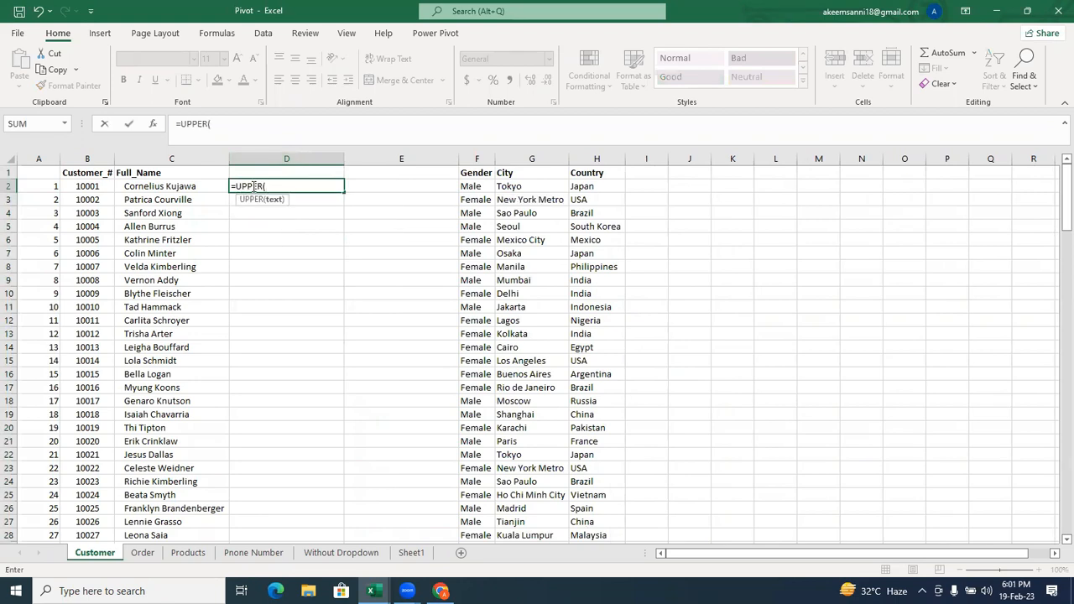
left_click(188, 186)
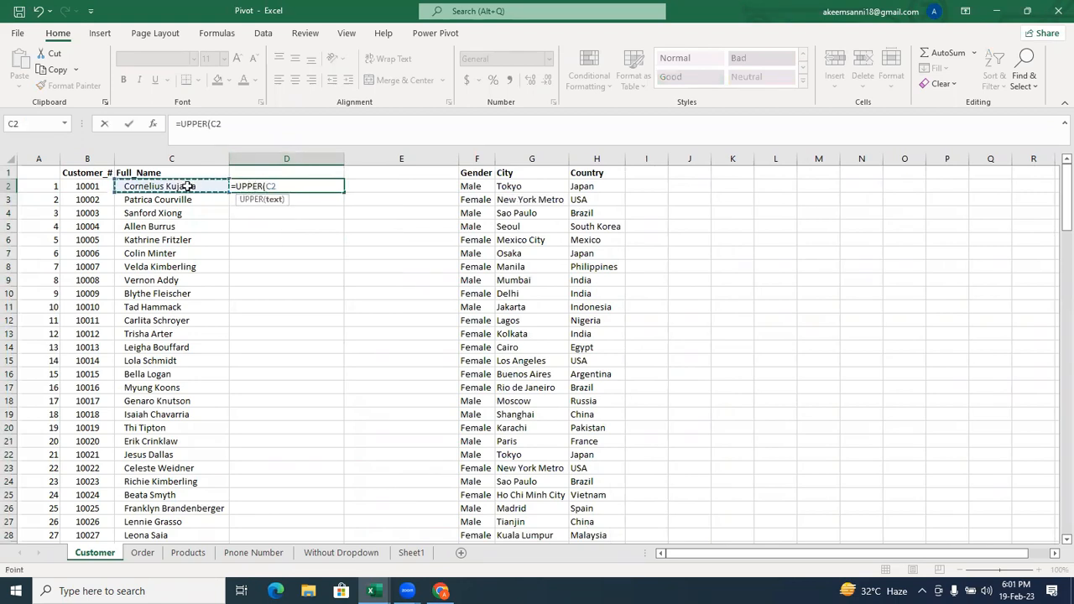
type(")")
key("Return")
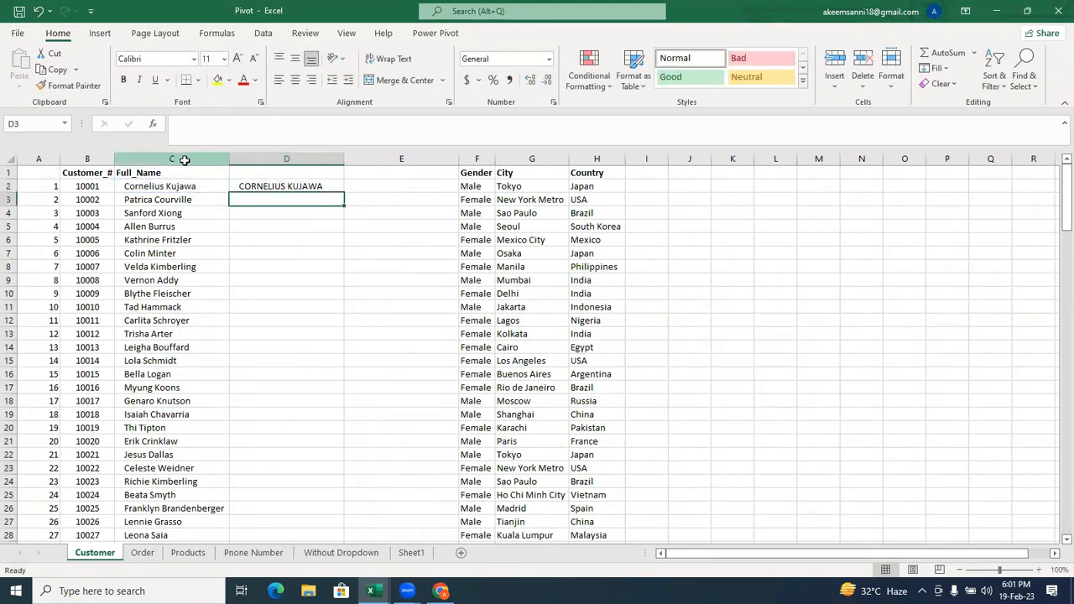
Fill the UPPER formula in D2 down column D for all customers in the list.
left_click(186, 159)
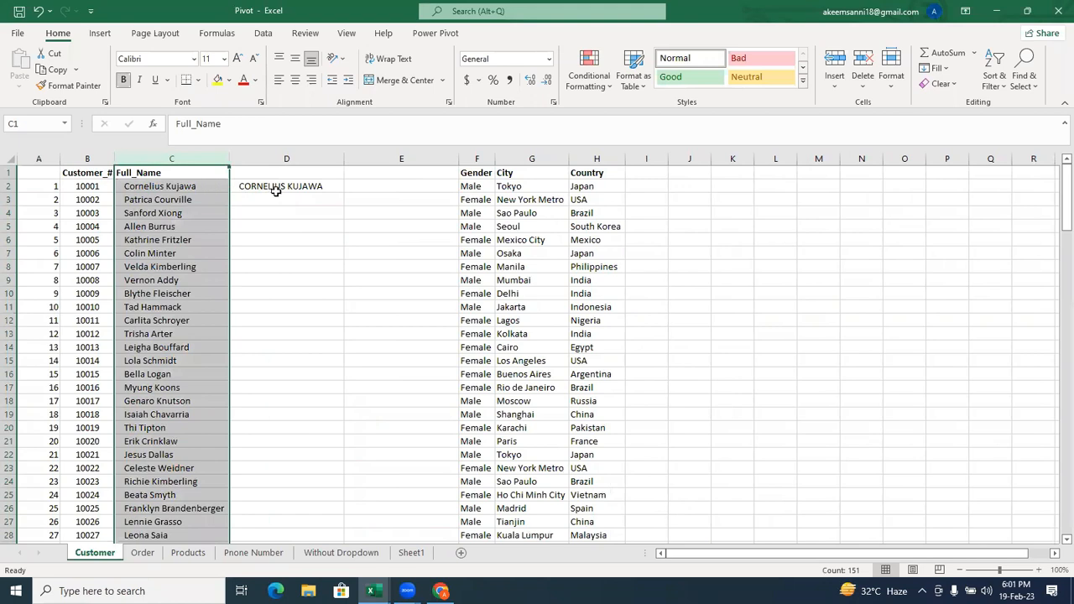
left_click(304, 186)
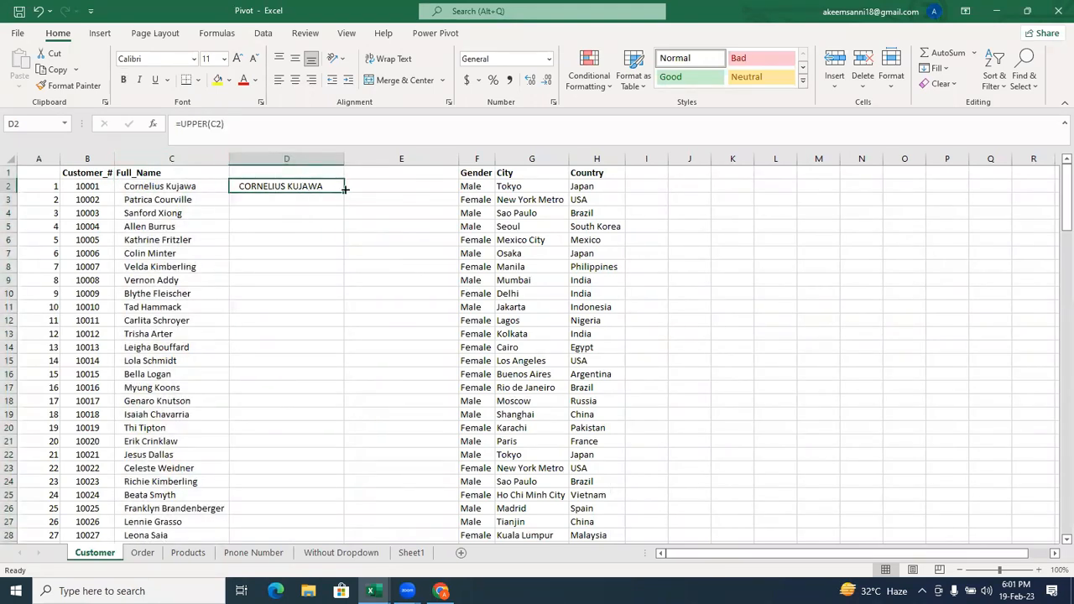
double_click(345, 190)
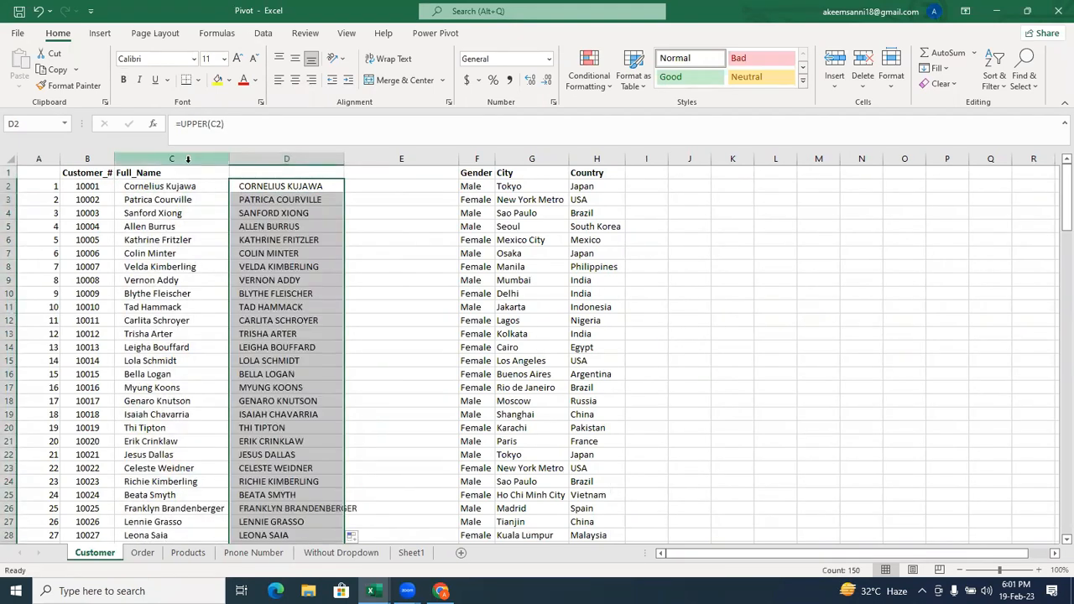
Delete the Full_Name column that the UPPER formulas refer to, and undo the deletion.
left_click(187, 159)
right_click(190, 162)
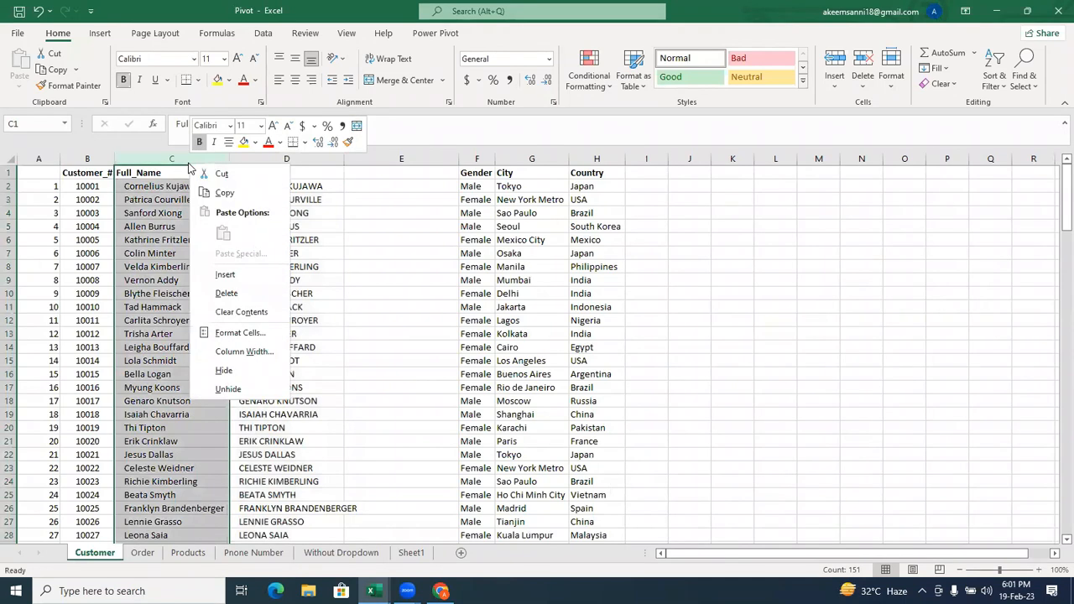
left_click(227, 294)
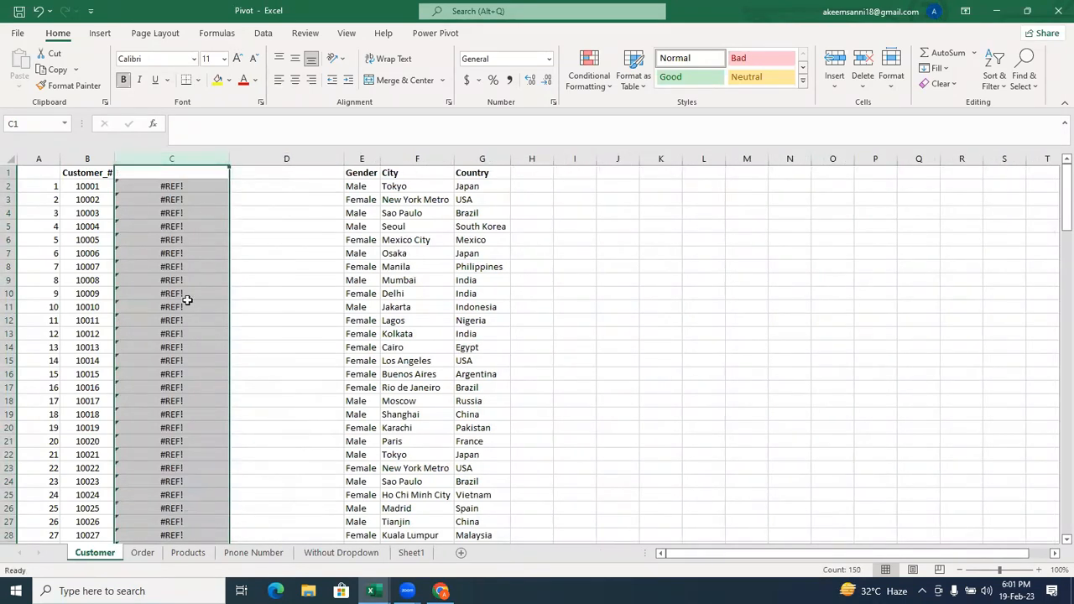
key("ctrl+z")
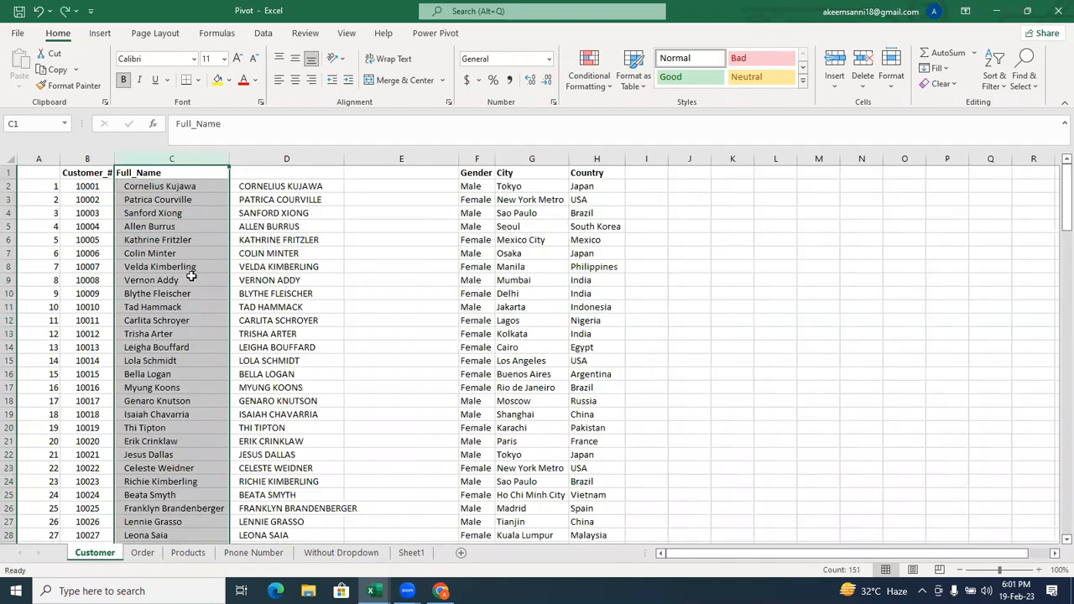
Try to copy the uppercase names in D2:D151 and paste them as values over the same cells.
left_click_drag(276, 187, 277, 193)
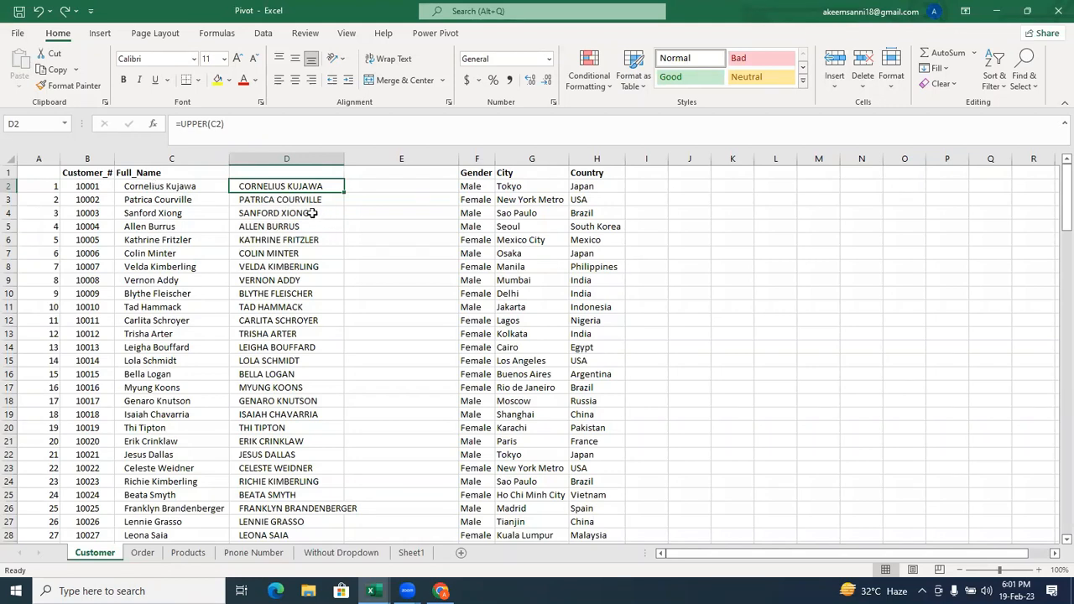
key("ctrl+shift+Down")
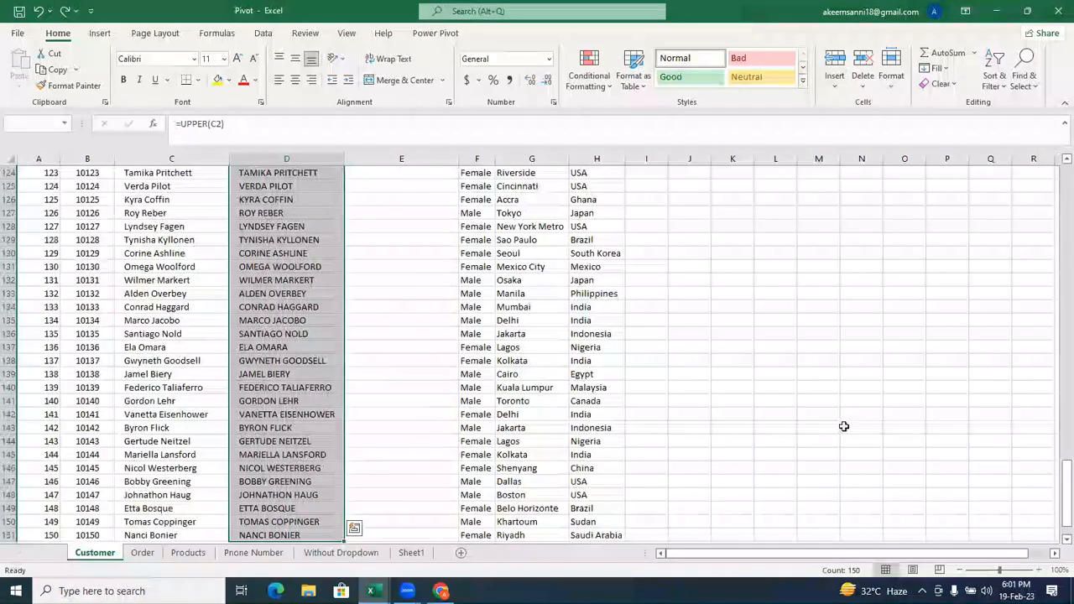
left_click_drag(1054, 493, 1056, 176)
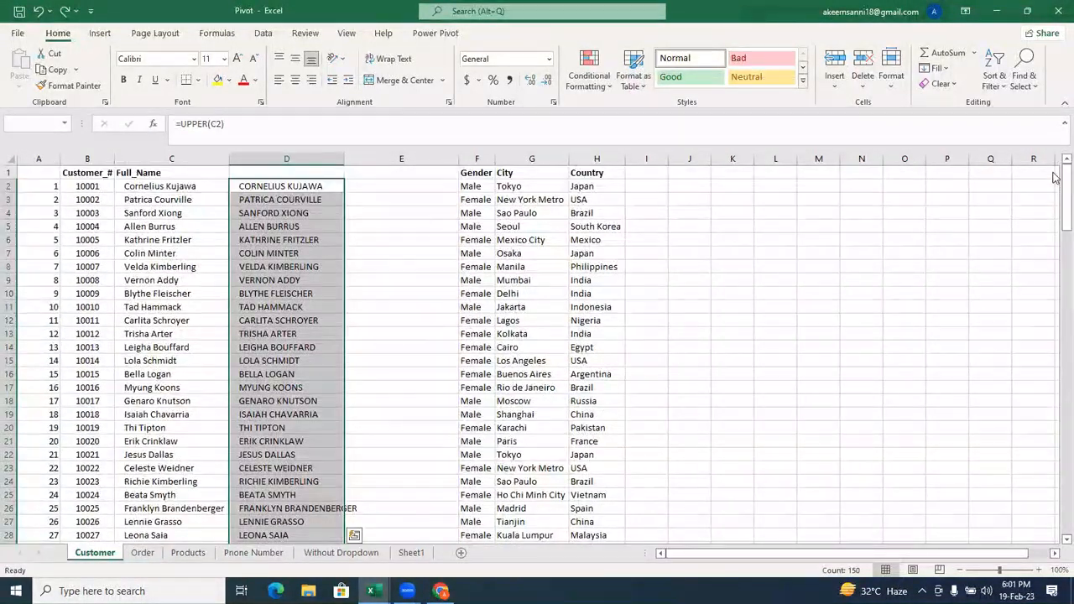
left_click(52, 71)
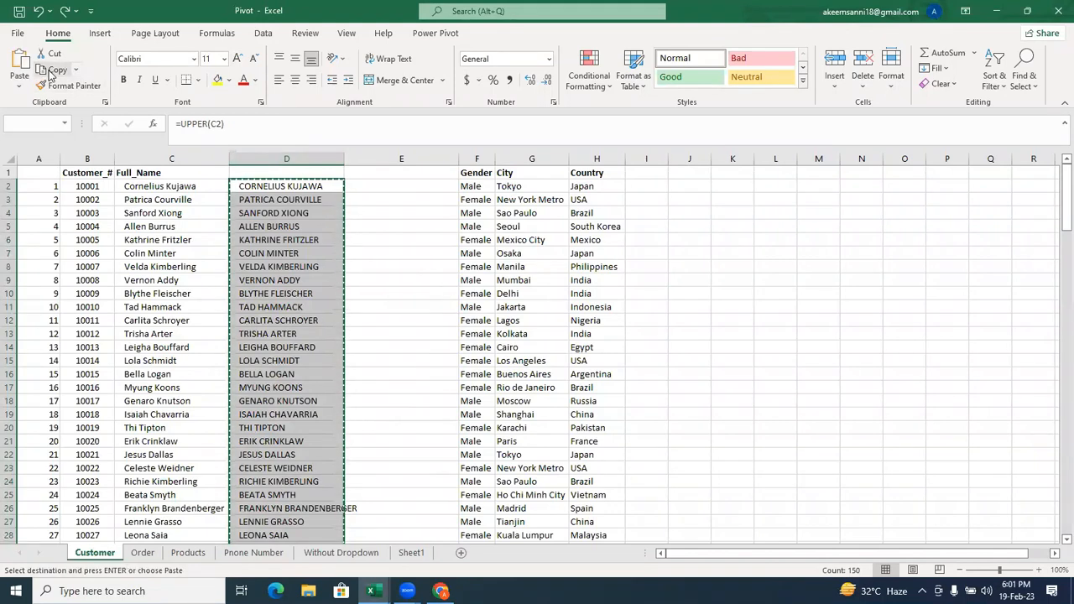
left_click(19, 84)
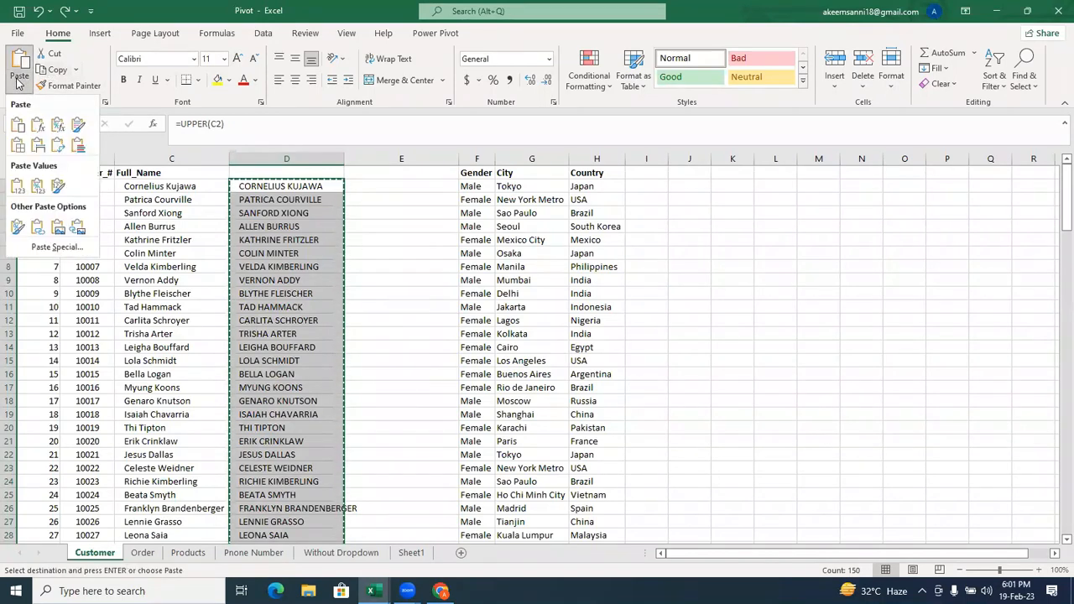
left_click(19, 186)
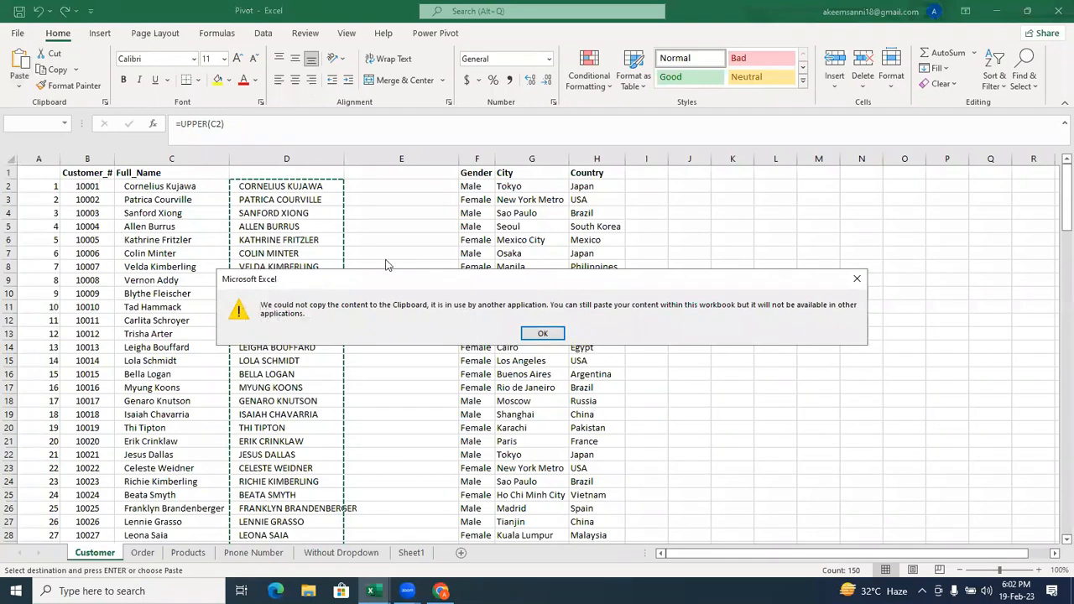
left_click_drag(428, 288, 302, 274)
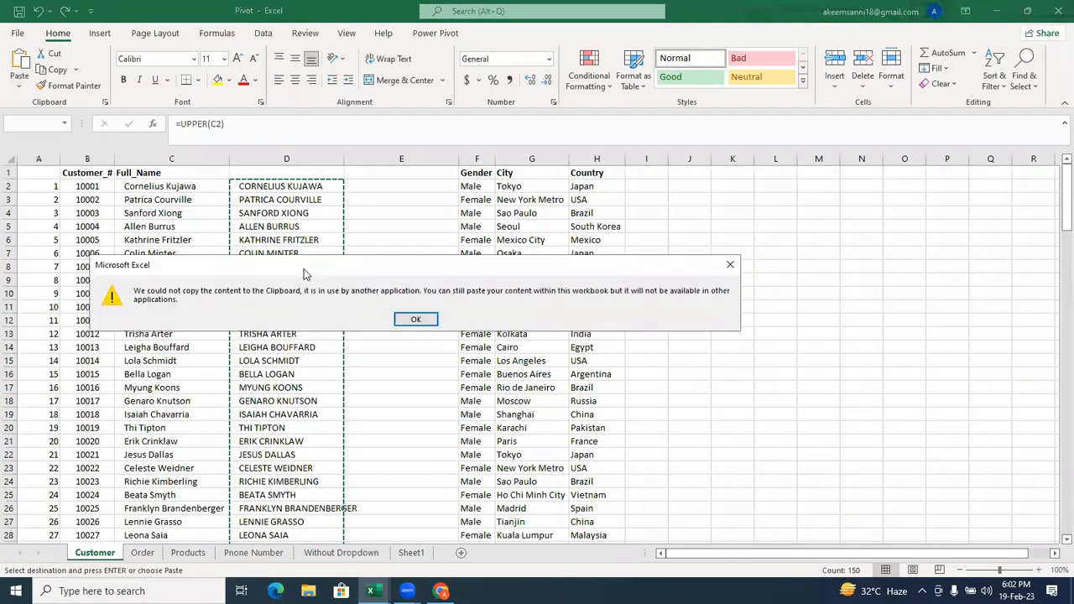
left_click(413, 326)
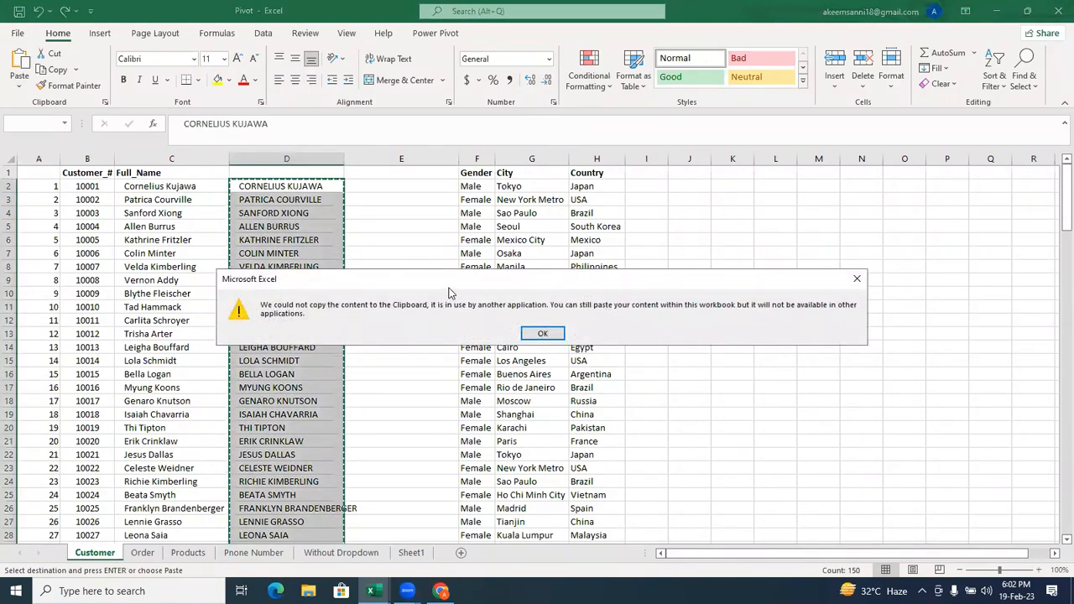
left_click_drag(443, 284, 270, 262)
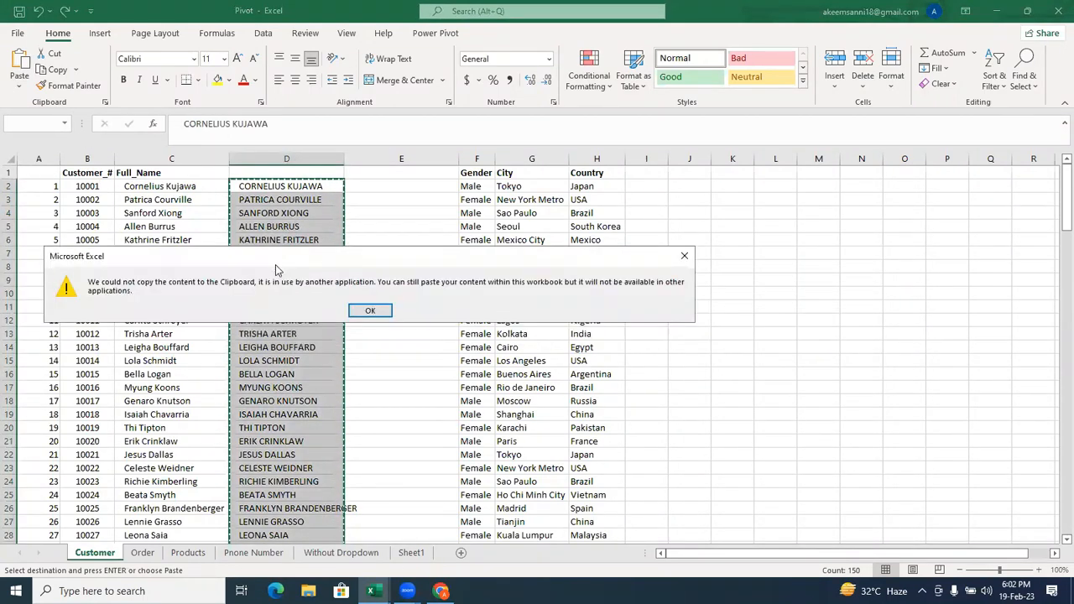
left_click(369, 311)
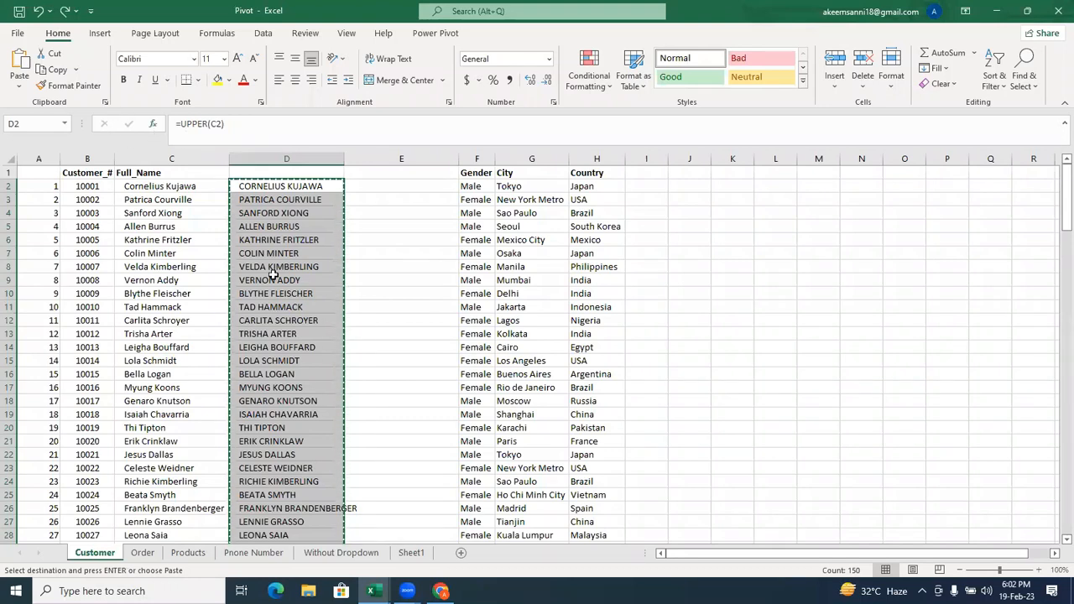
Paste the copied uppercase names back over D2:D151 with the standard paste option.
right_click(253, 246)
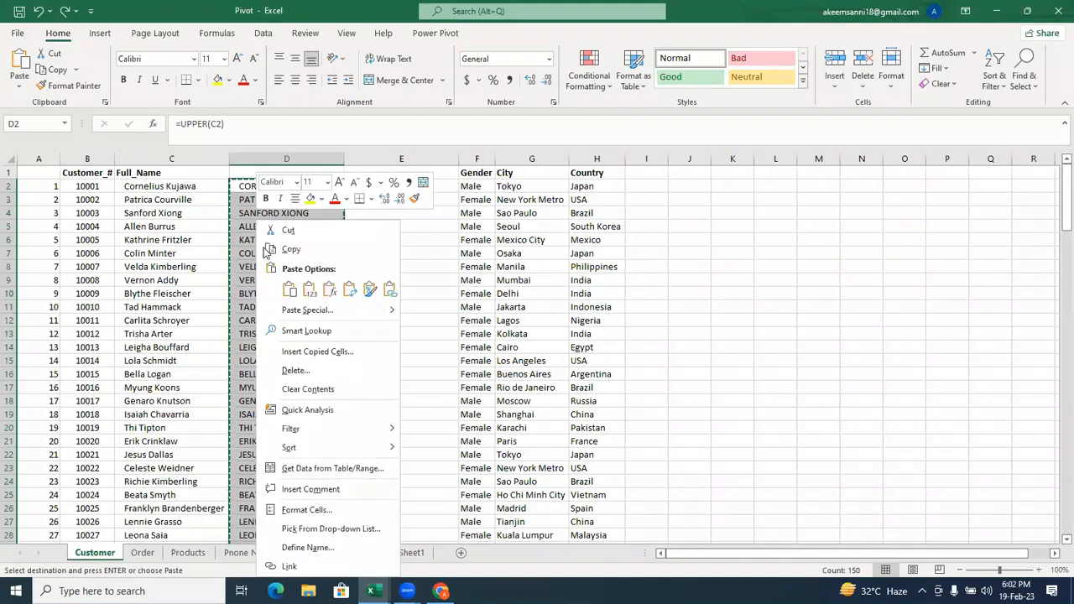
left_click(290, 292)
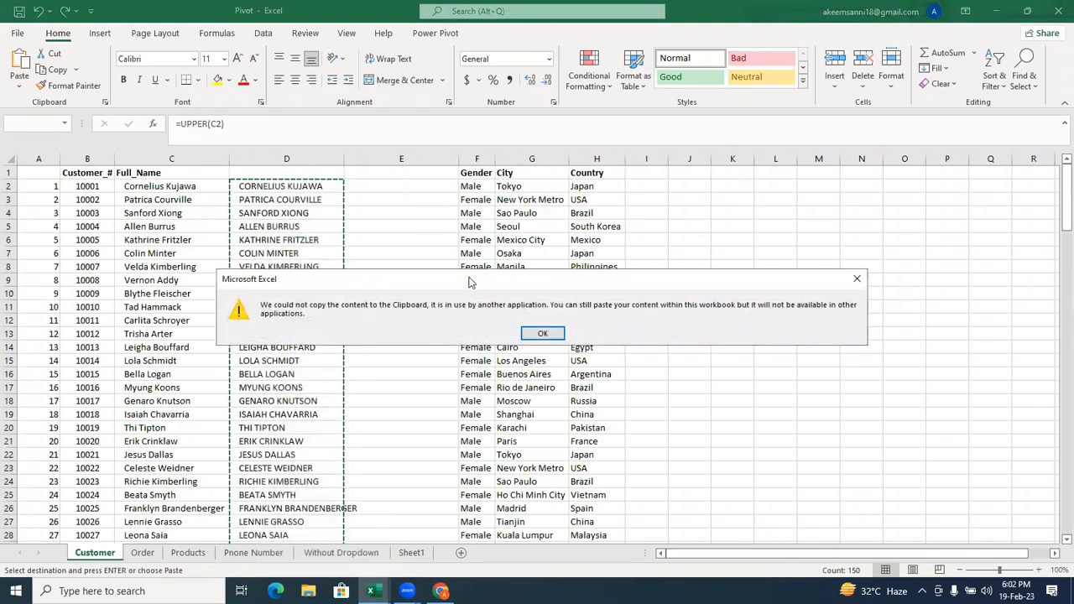
left_click(379, 342)
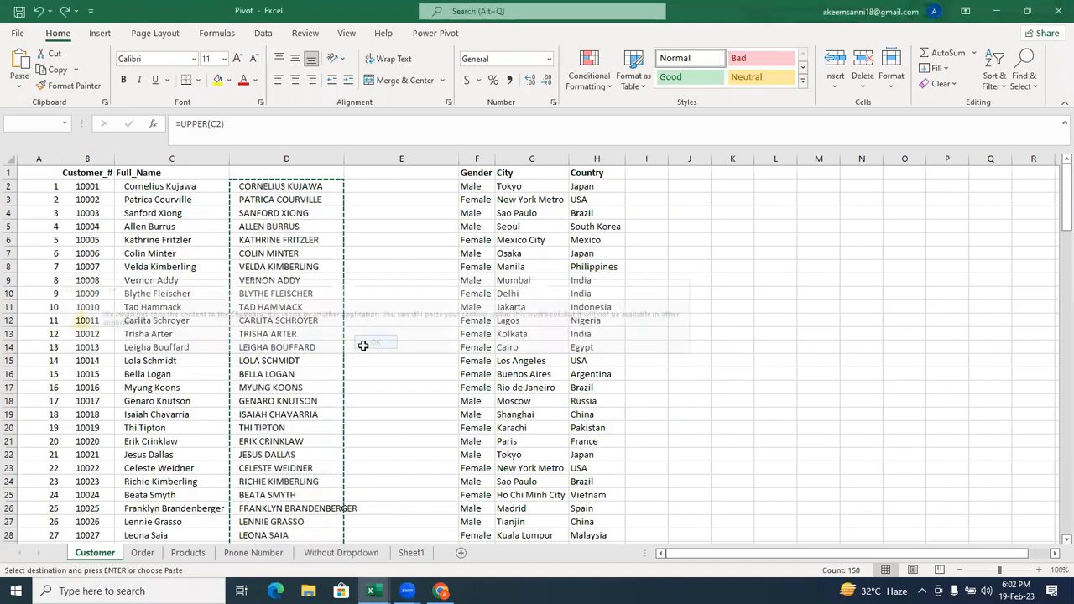
Check near the end of the list whether cell D142 still contains a formula.
scroll(303, 233, "down", 20)
left_click(303, 228)
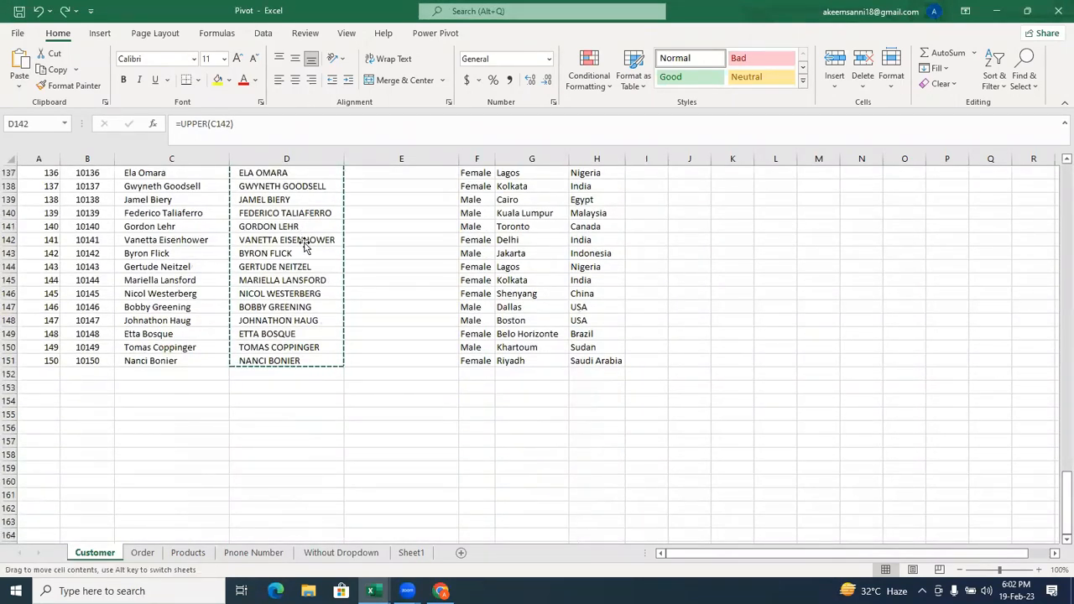
left_click(303, 241)
double_click(307, 240)
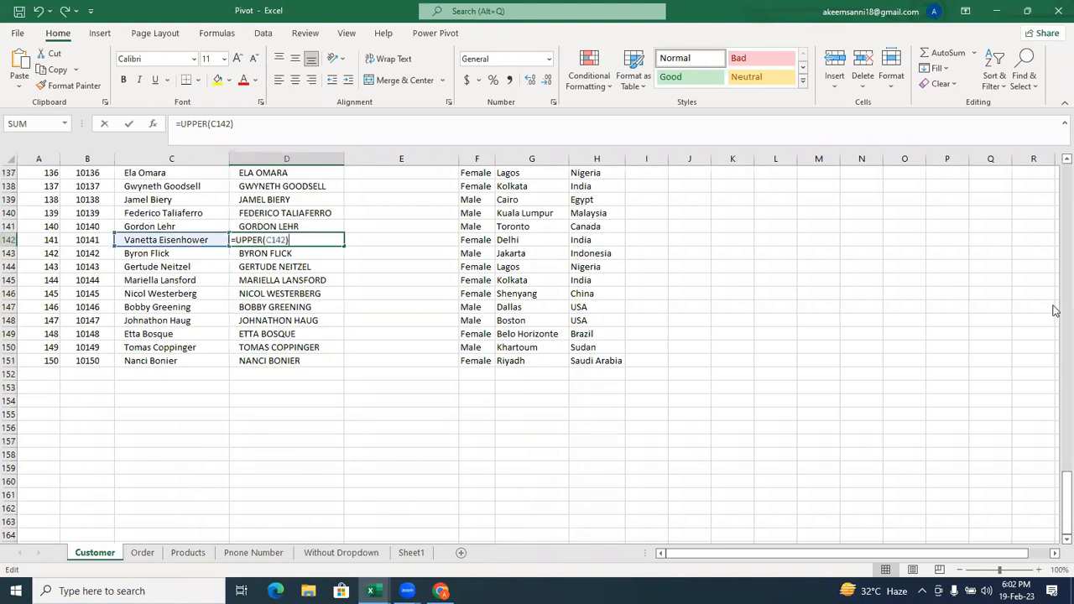
scroll(1056, 267, "up", 20)
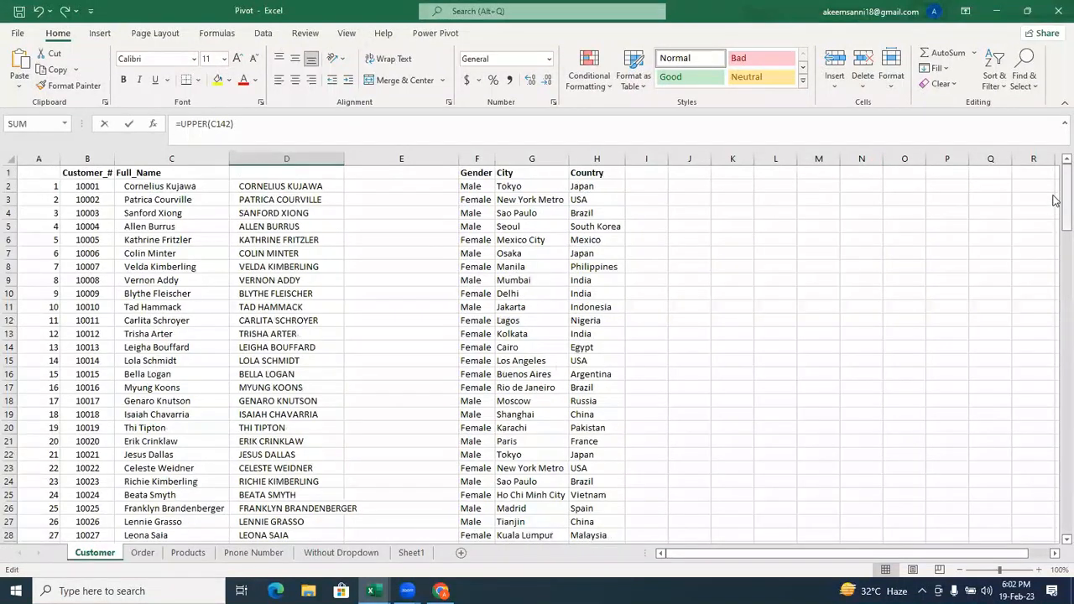
Copy the uppercase names in D2:D151 and try to paste them over the same cells as values.
left_click(300, 187)
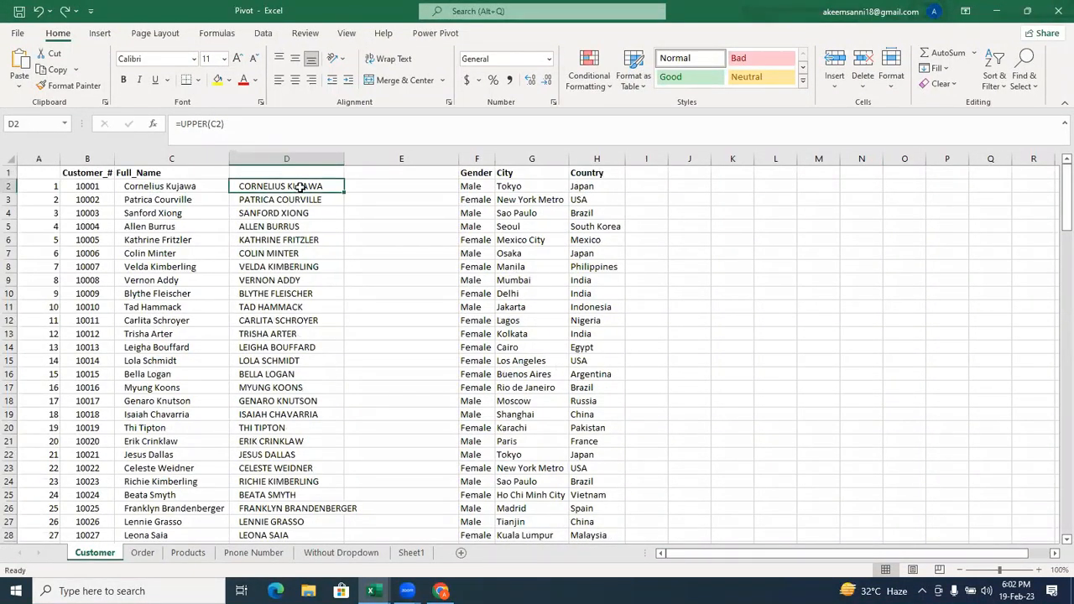
key("ctrl+shift+Down")
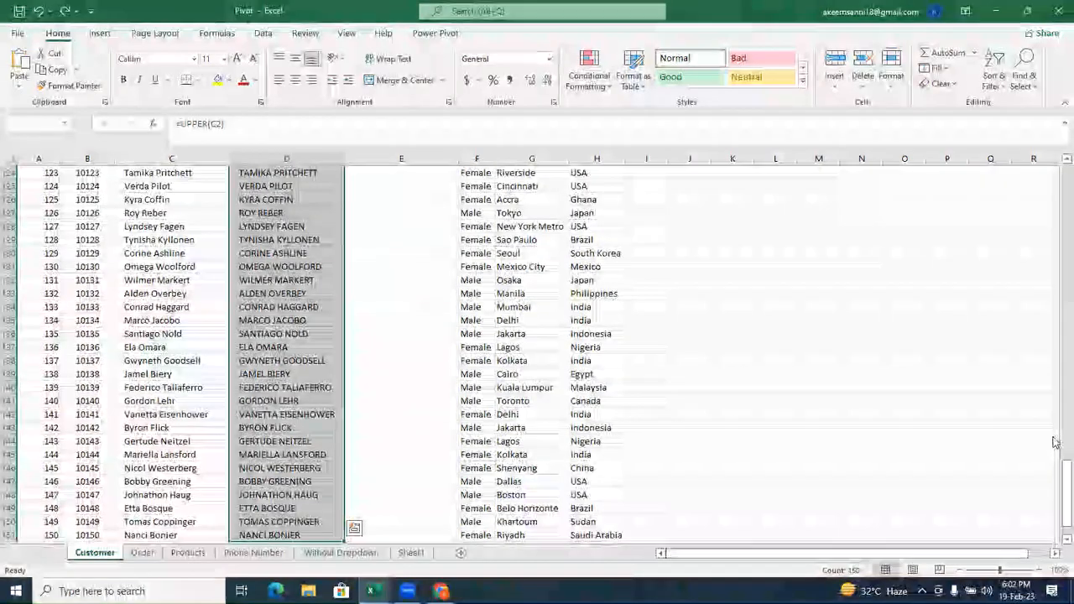
left_click_drag(1054, 469, 1054, 164)
key("ctrl+c")
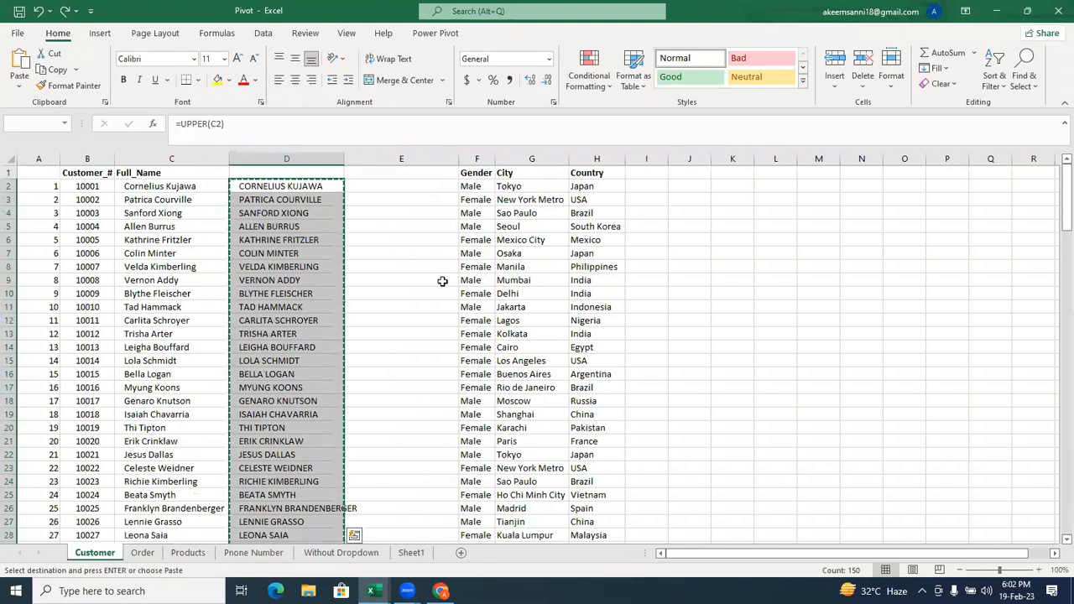
right_click(299, 277)
left_click(353, 290)
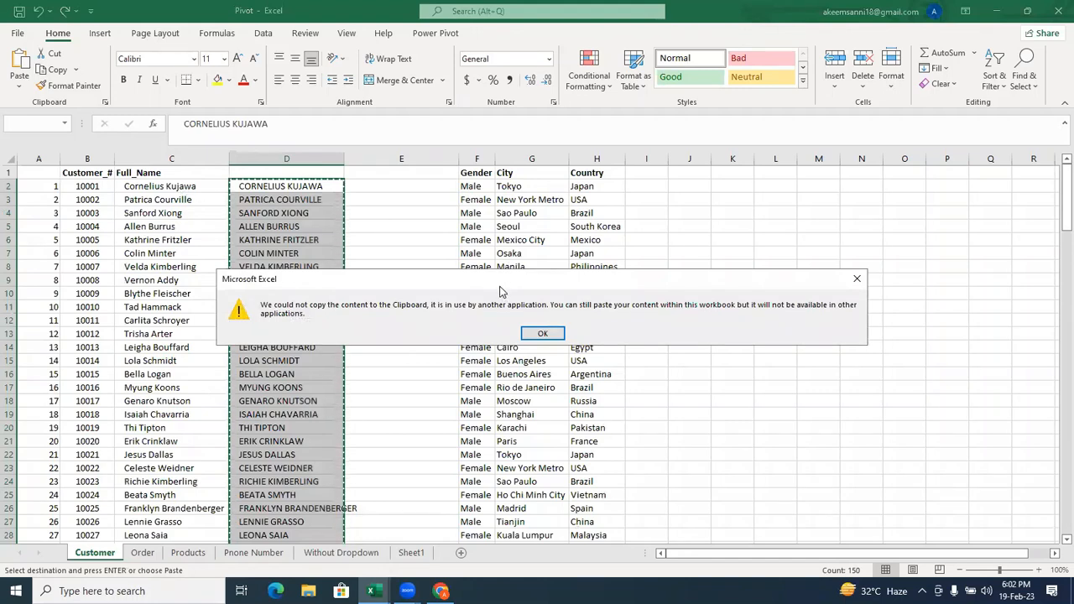
left_click_drag(501, 286, 307, 267)
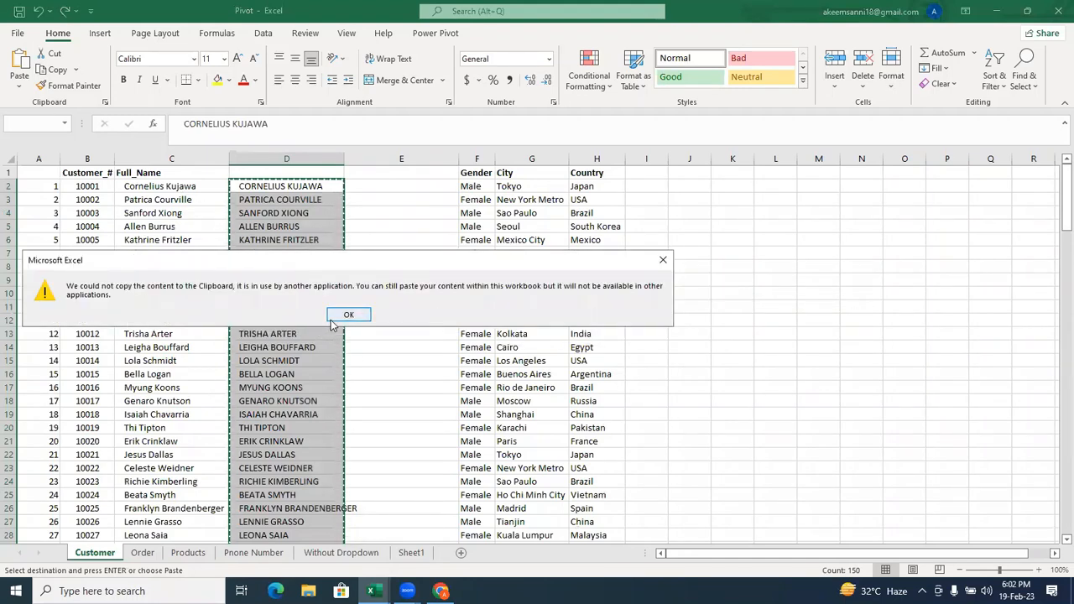
left_click(340, 316)
Try to paste the copied names over column D using the Formatting paste option.
left_click(18, 88)
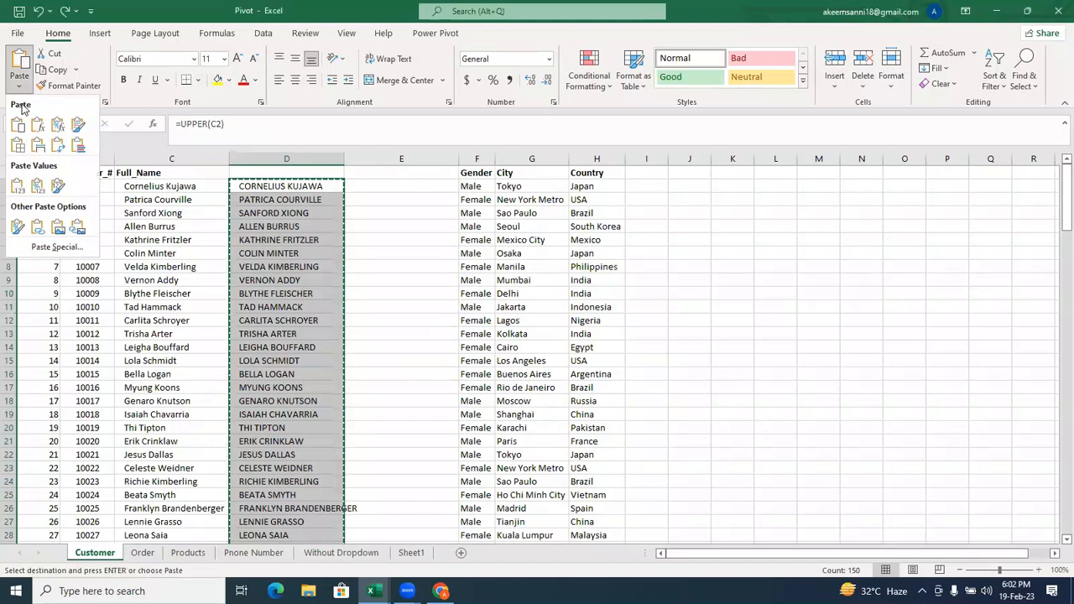
left_click(16, 228)
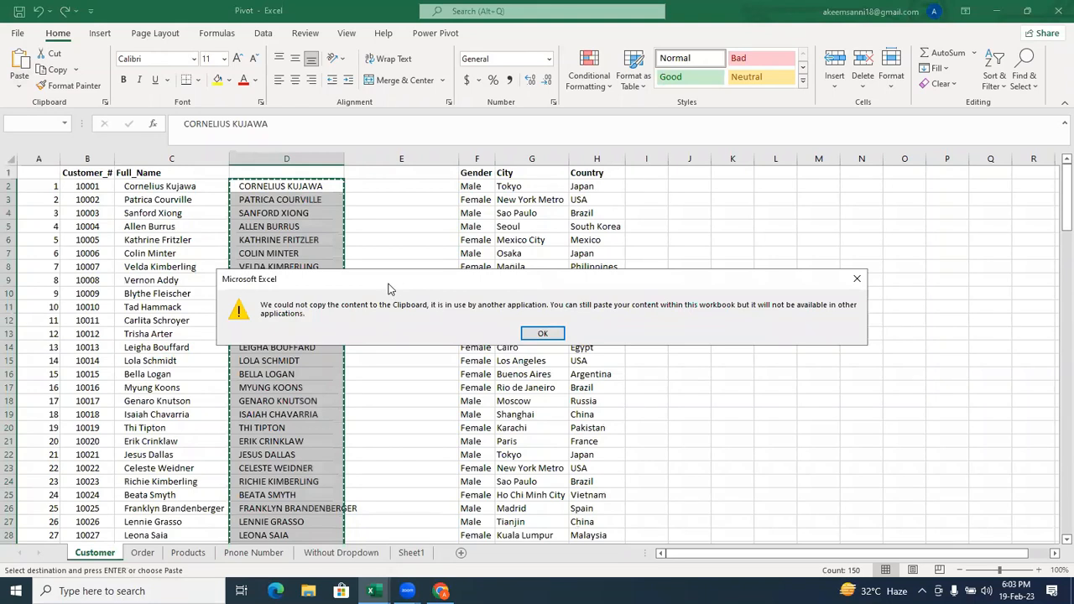
left_click(426, 309)
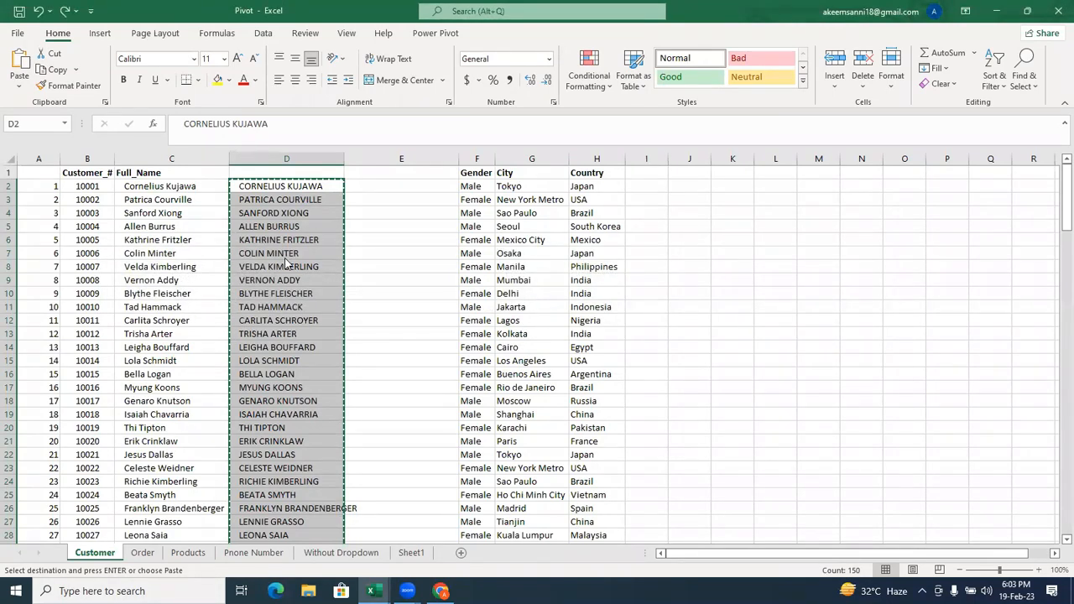
Retry pasting the copied names over D2:D151 as values and undo the attempt.
right_click(287, 219)
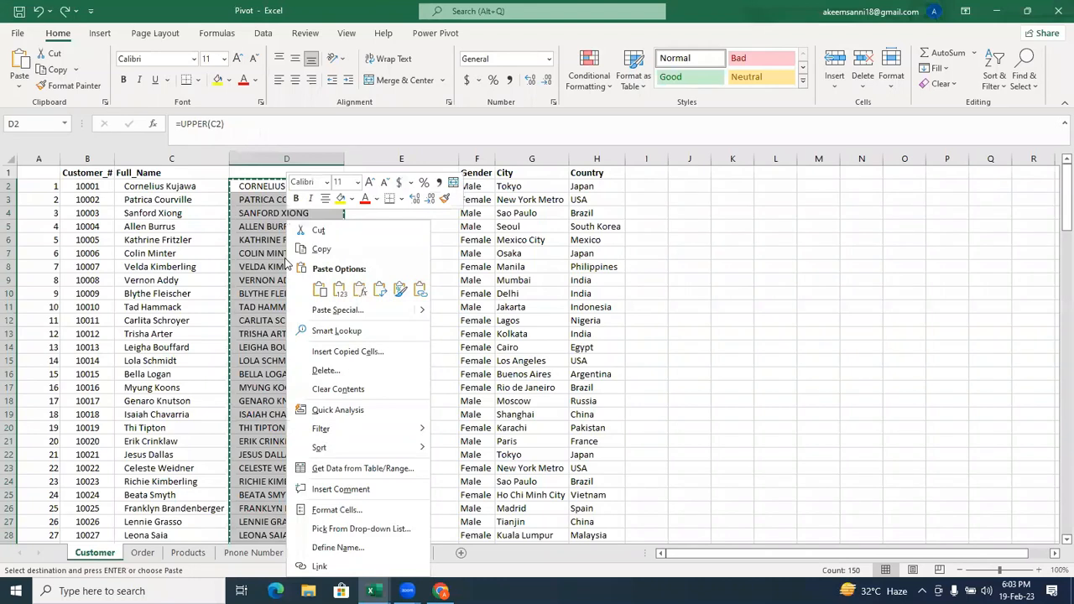
left_click(333, 290)
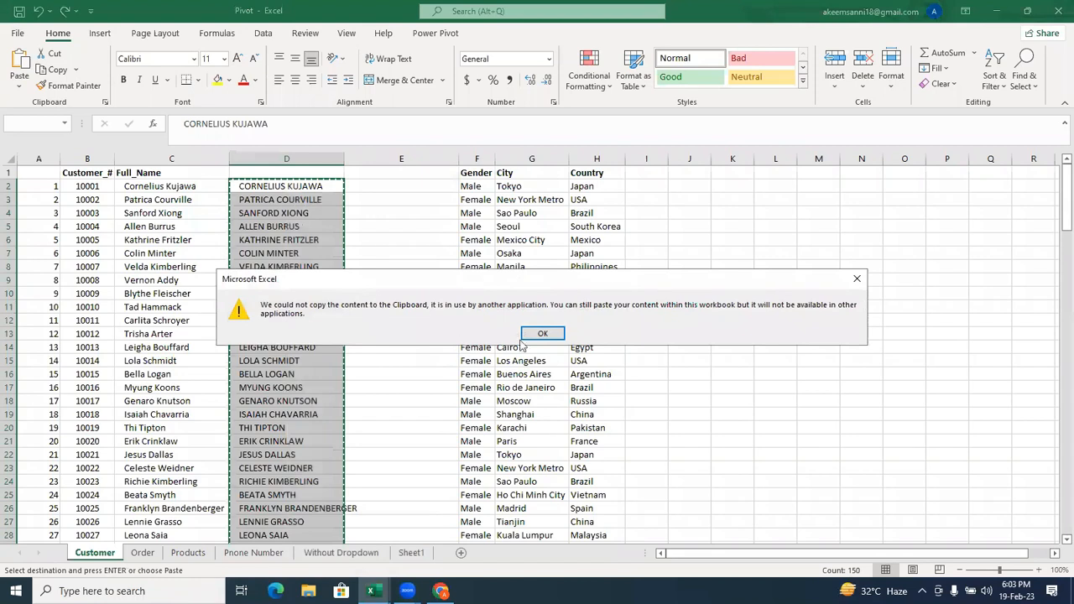
left_click(542, 333)
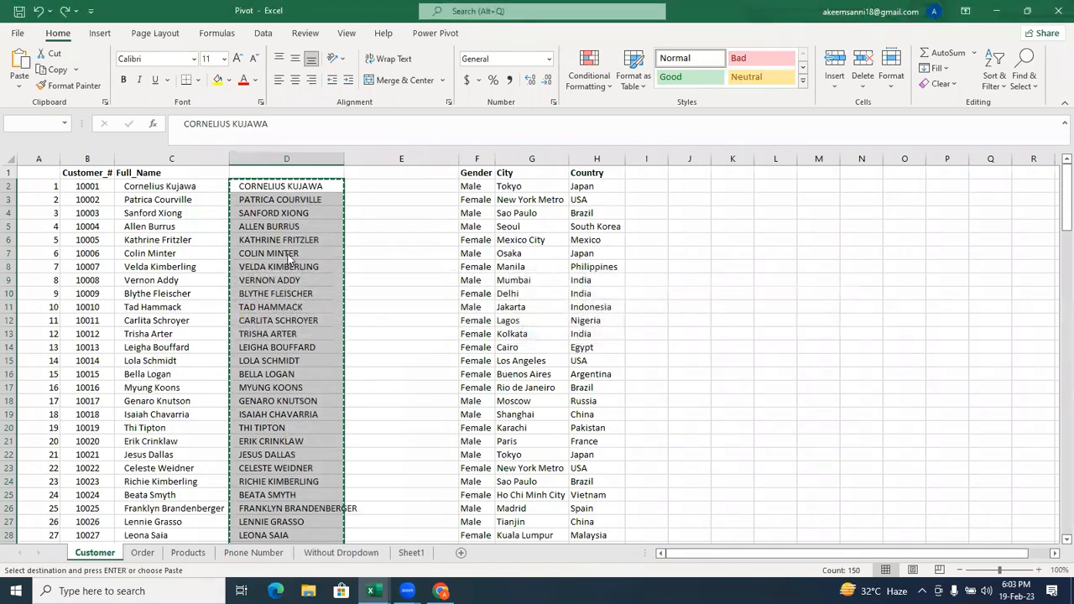
key("ctrl+z")
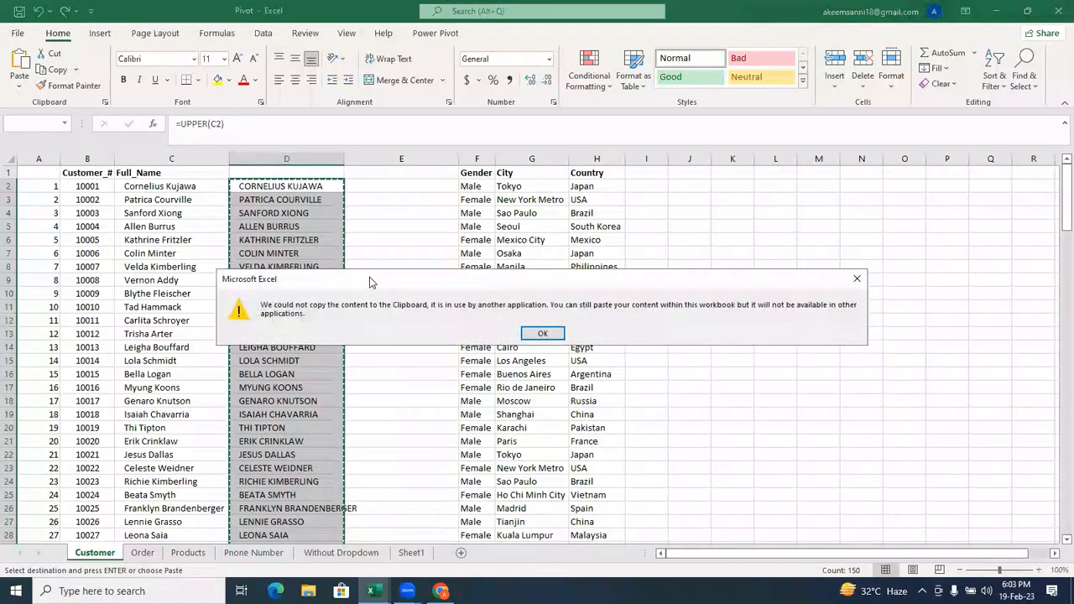
left_click(553, 333)
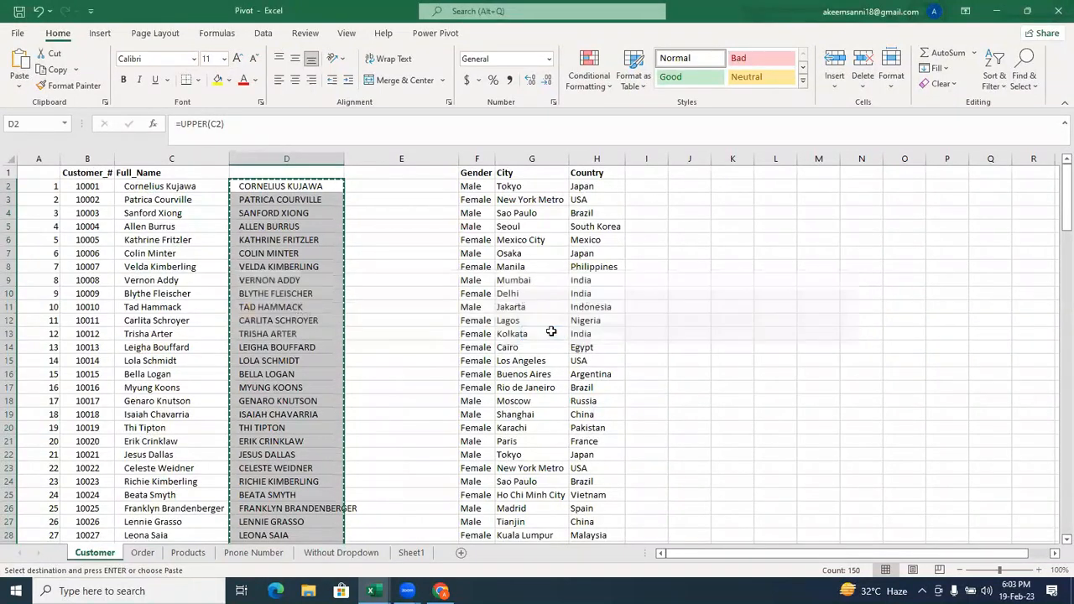
Paste the copied uppercase names over D2:D151 as values.
right_click(311, 216)
left_click(365, 288)
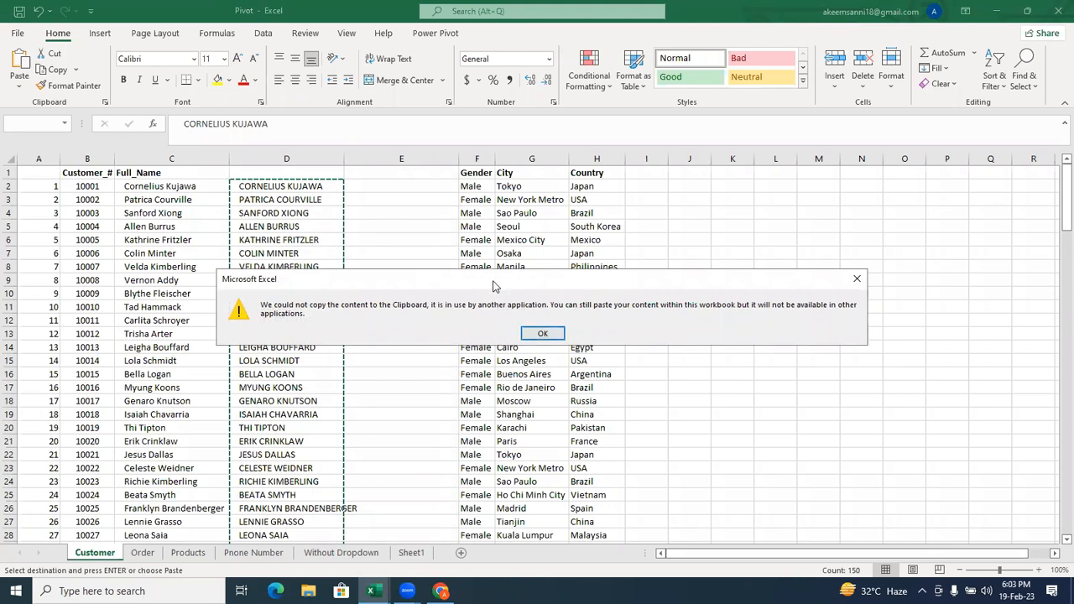
left_click_drag(493, 287, 375, 318)
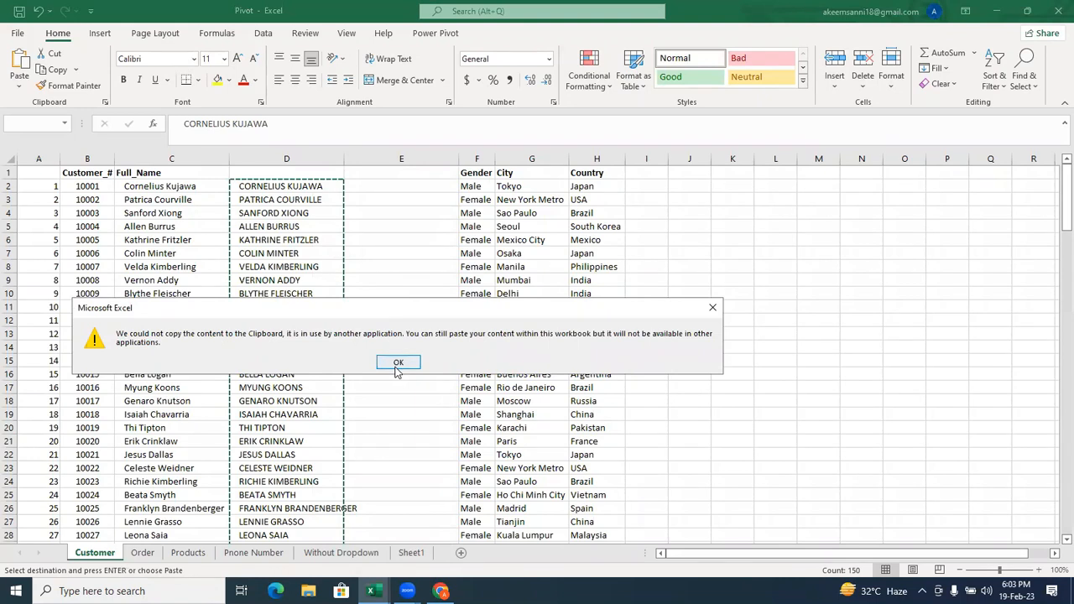
left_click(397, 363)
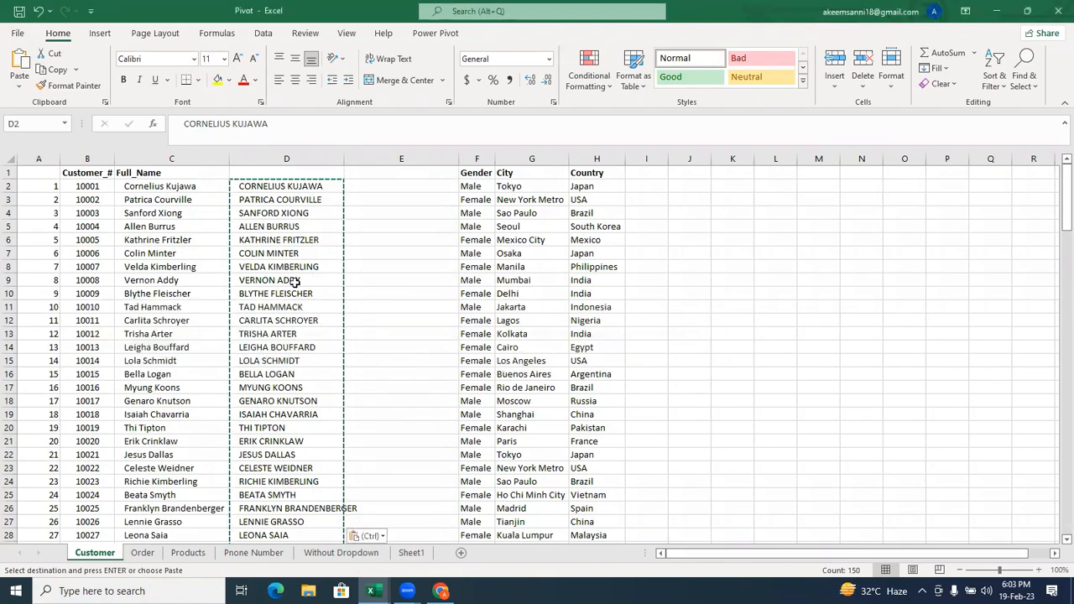
Check cells D146 and D142 near the end of the list and D5 near its start for remaining UPPER formulas.
key("ctrl+Down")
scroll(296, 284, "down", 1)
key("ctrl+v")
left_click(302, 317)
left_click(301, 292)
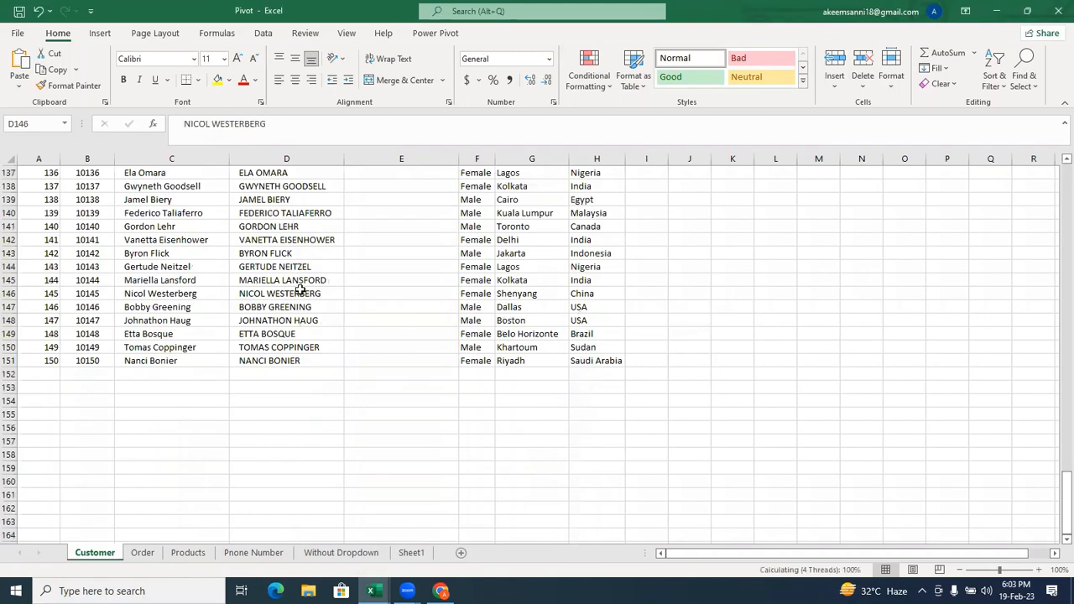
left_click(307, 250)
left_click(311, 240)
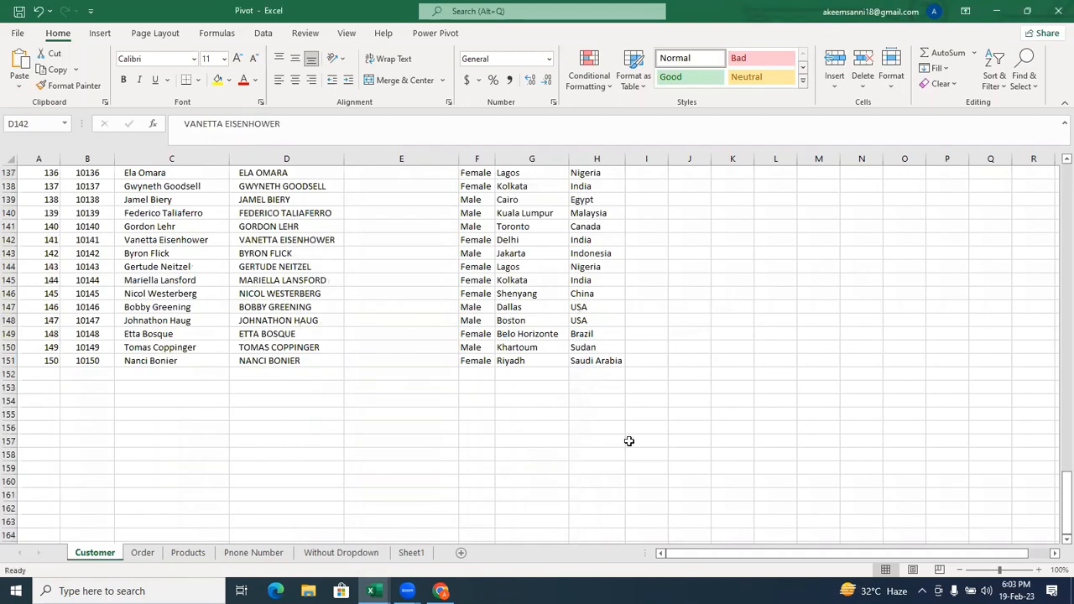
left_click_drag(1056, 525, 1057, 204)
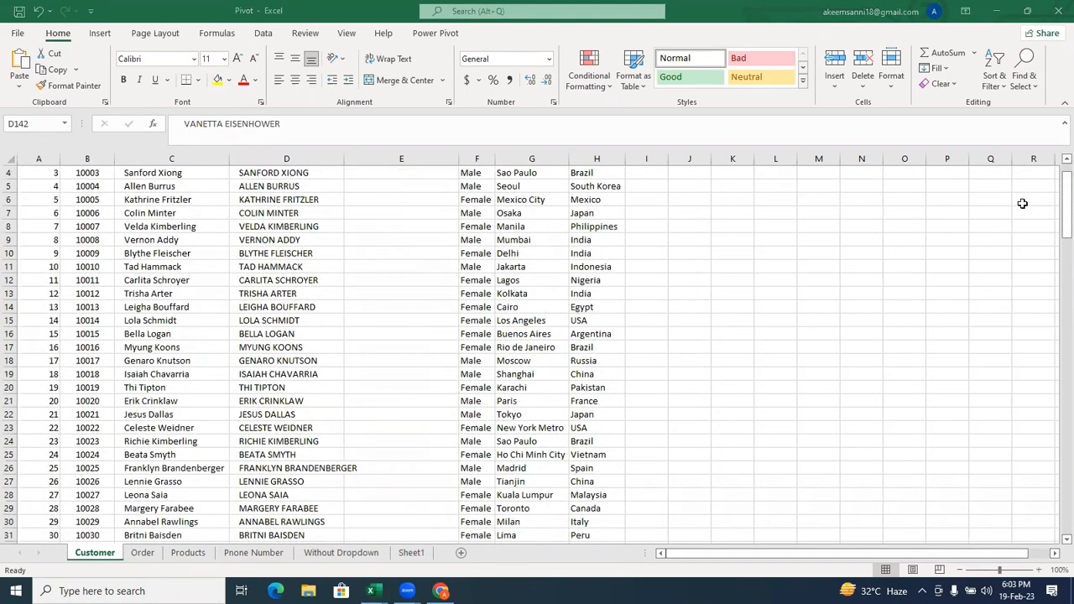
left_click(293, 186)
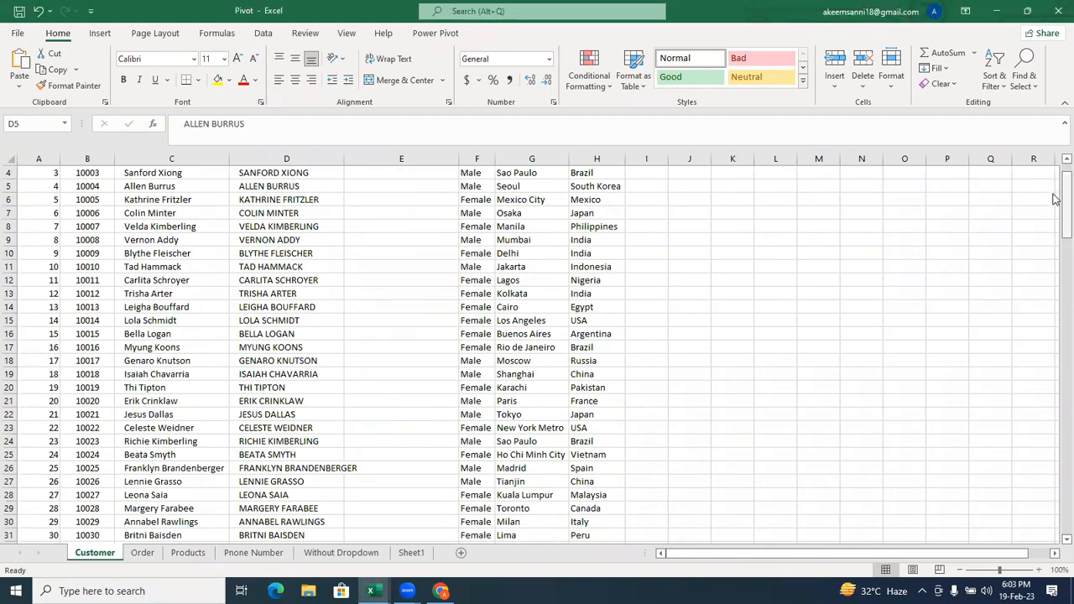
scroll(1058, 202, "up", 1)
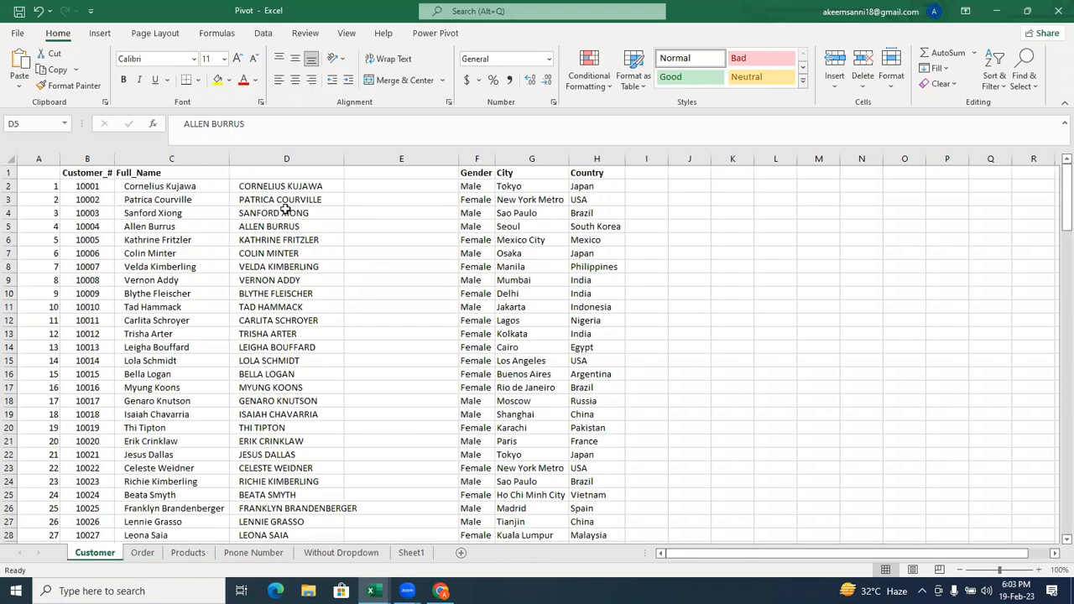
Select the uppercase names in D2:D151 and copy them again.
key("ctrl+Down")
left_click(277, 210)
left_click(291, 186)
key("ctrl+shift+Down")
key("ctrl+c")
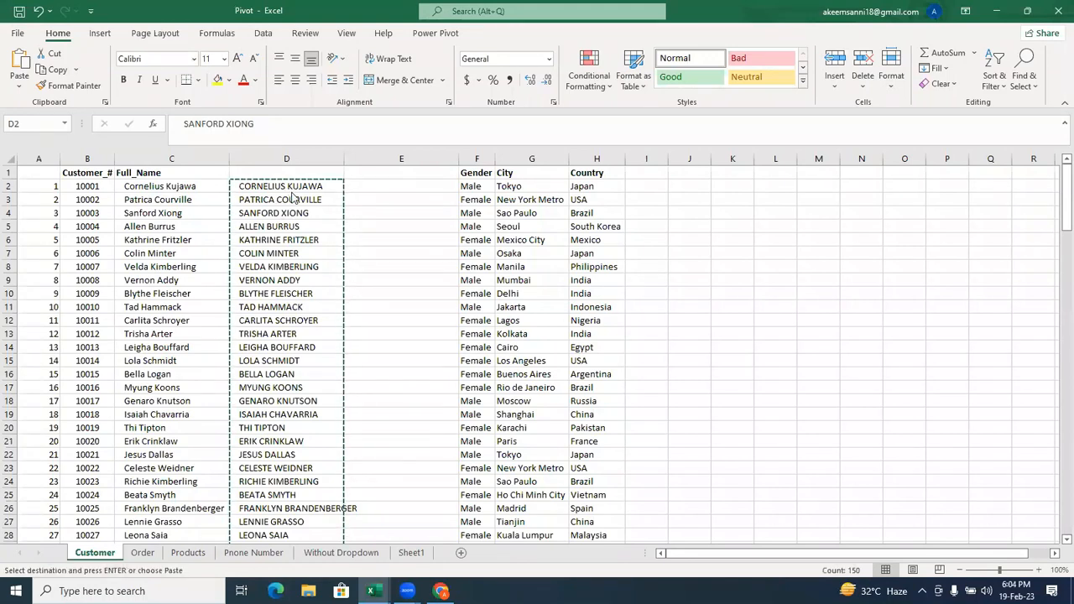
Undo the pasted values and the fill in column D back to the single UPPER formula in D2.
key("ctrl+z")
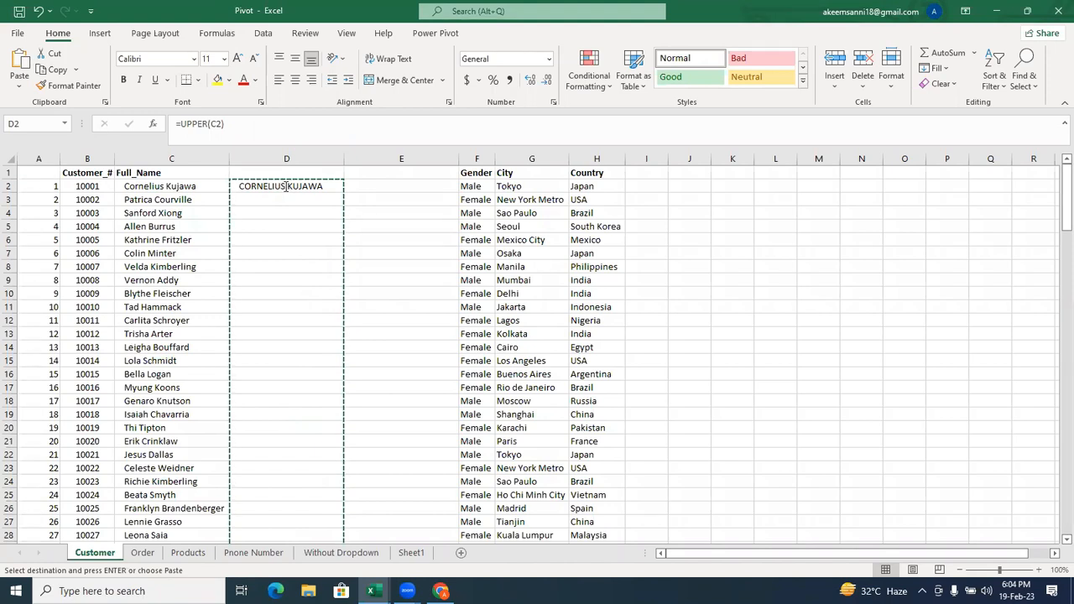
double_click(285, 186)
key("Return")
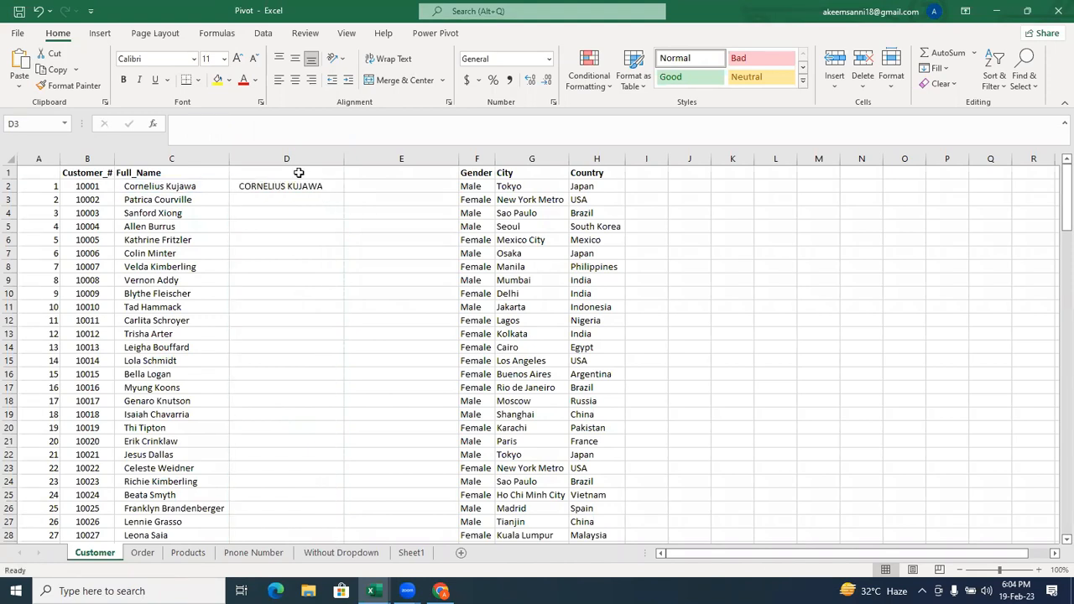
Fill the UPPER formula from D2 down through D151.
left_click(292, 182)
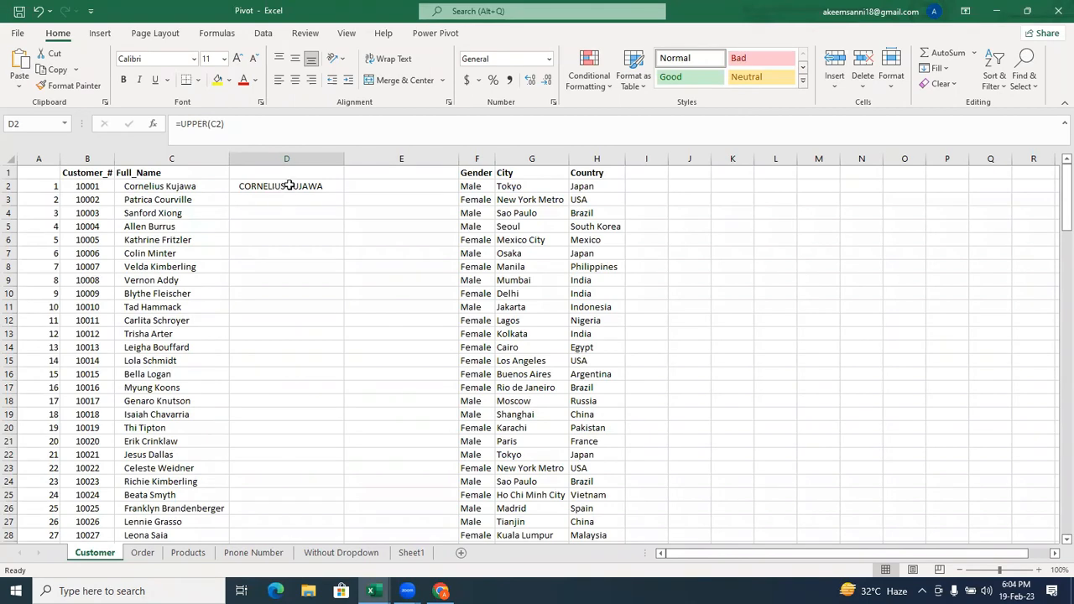
double_click(395, 211)
left_click(323, 187)
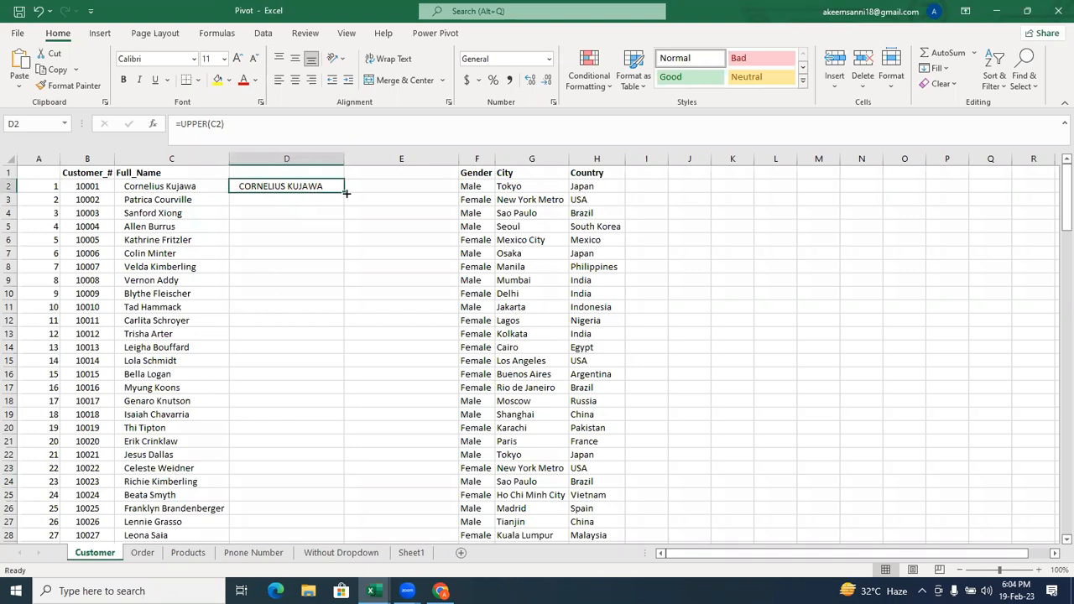
double_click(346, 193)
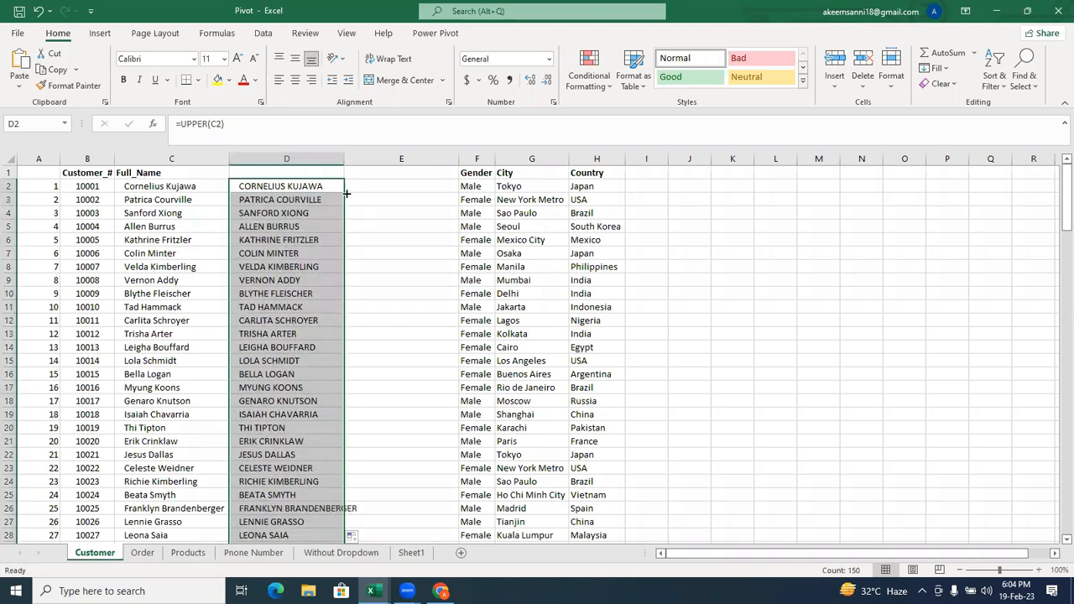
Copy the UPPER results in D2:D151 and try to paste them back over the same cells as values.
key("ctrl+c")
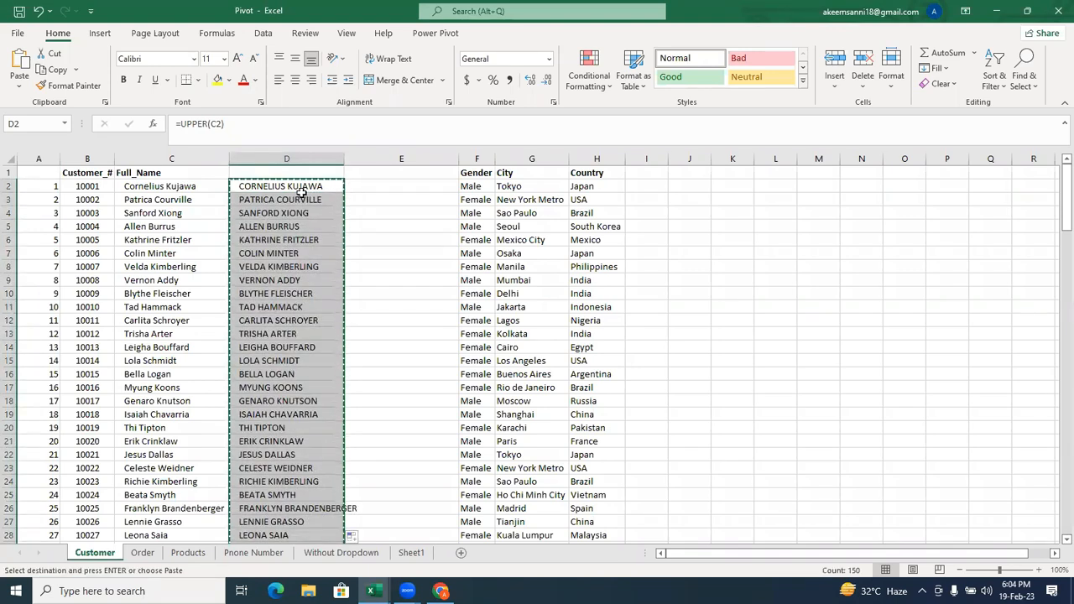
right_click(302, 197)
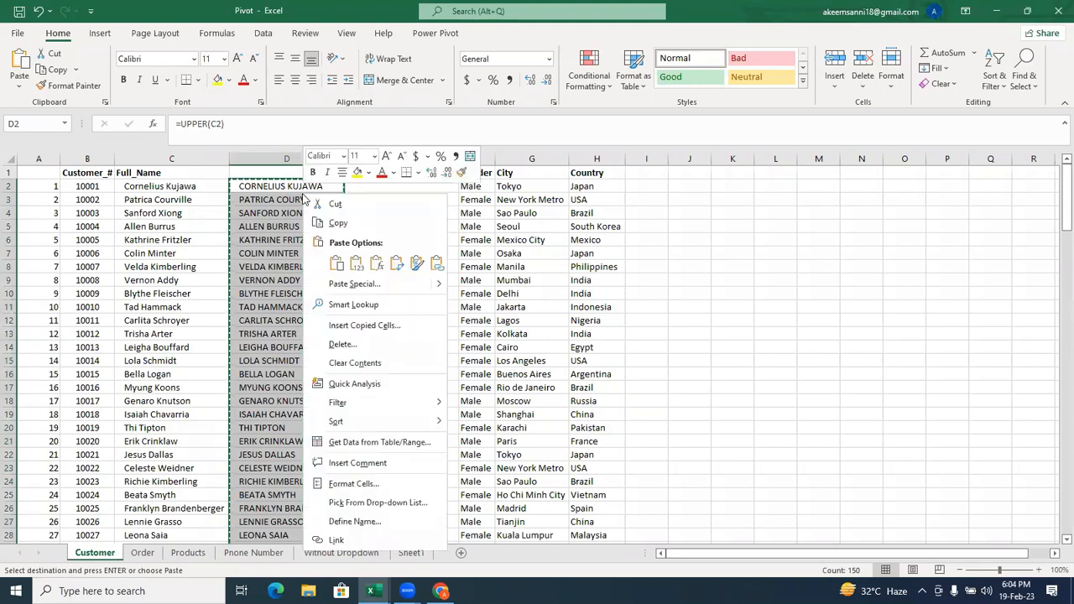
left_click(356, 265)
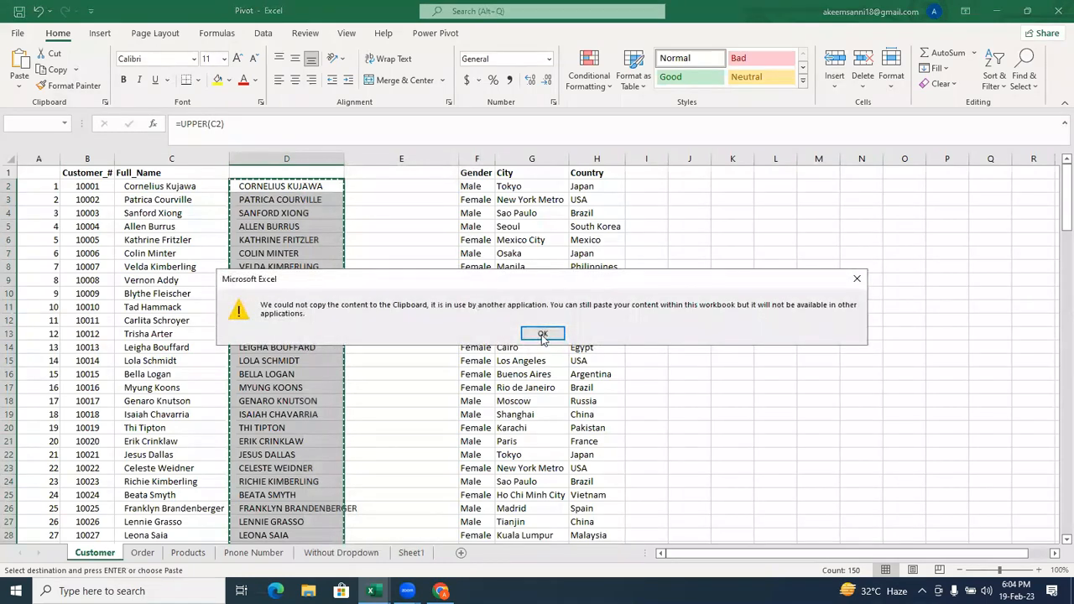
left_click(542, 336)
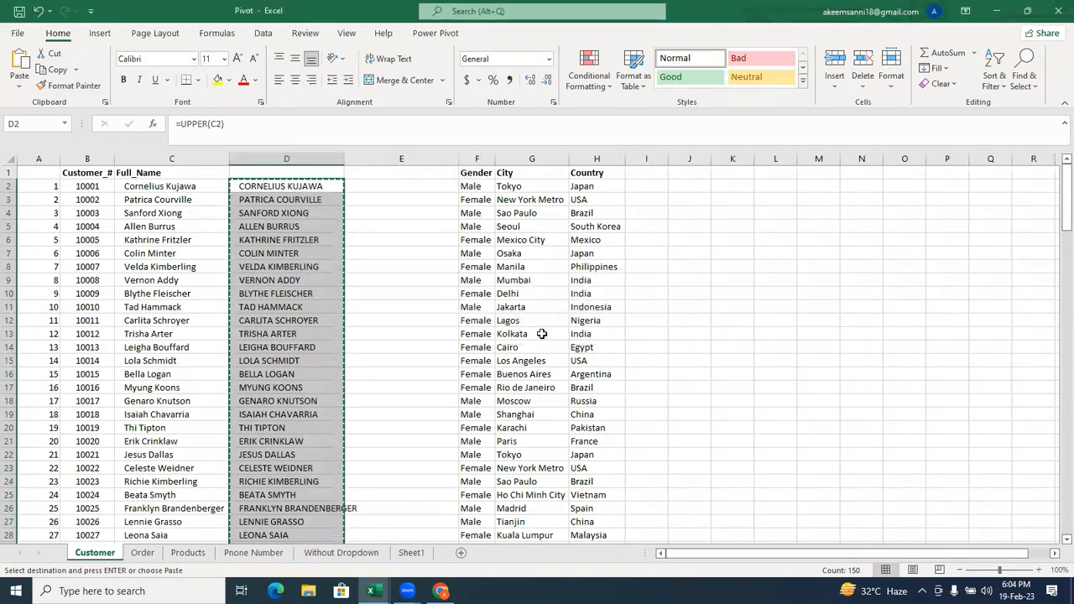
right_click(300, 285)
left_click(356, 291)
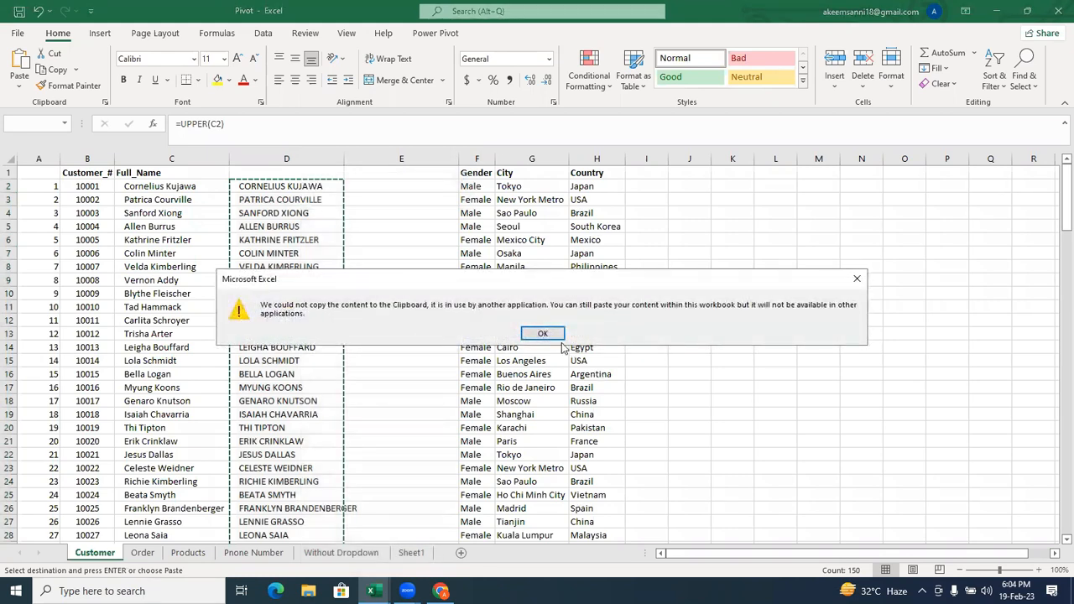
left_click(542, 335)
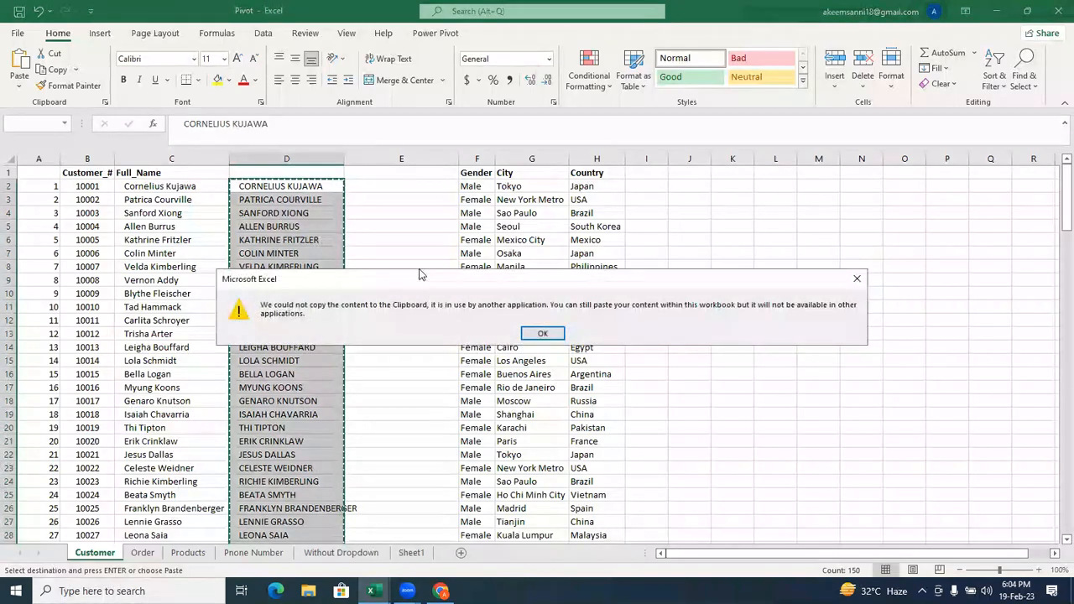
left_click_drag(420, 275, 263, 277)
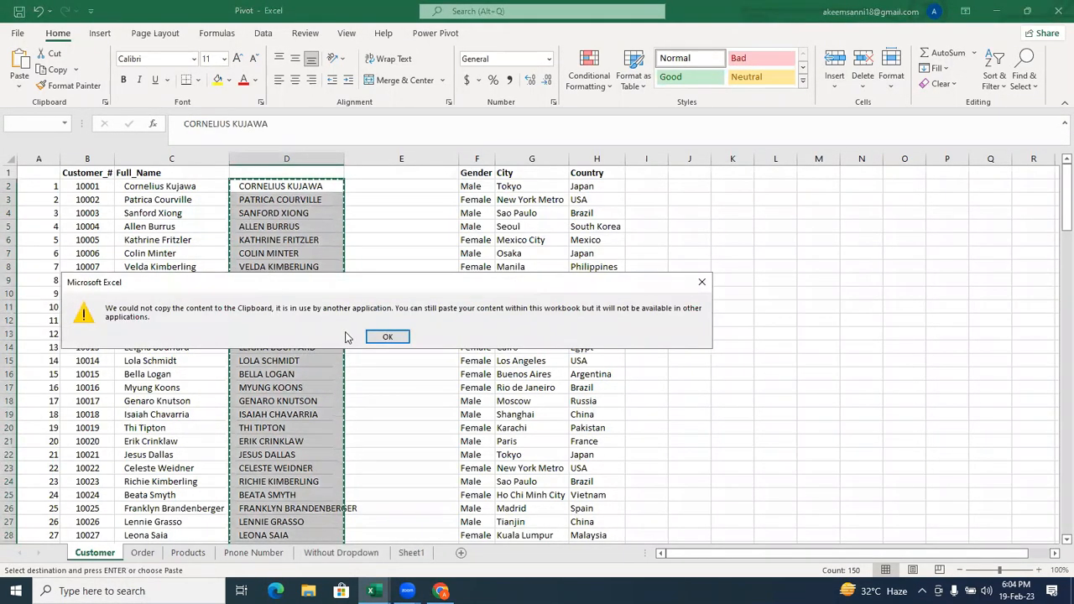
left_click(374, 337)
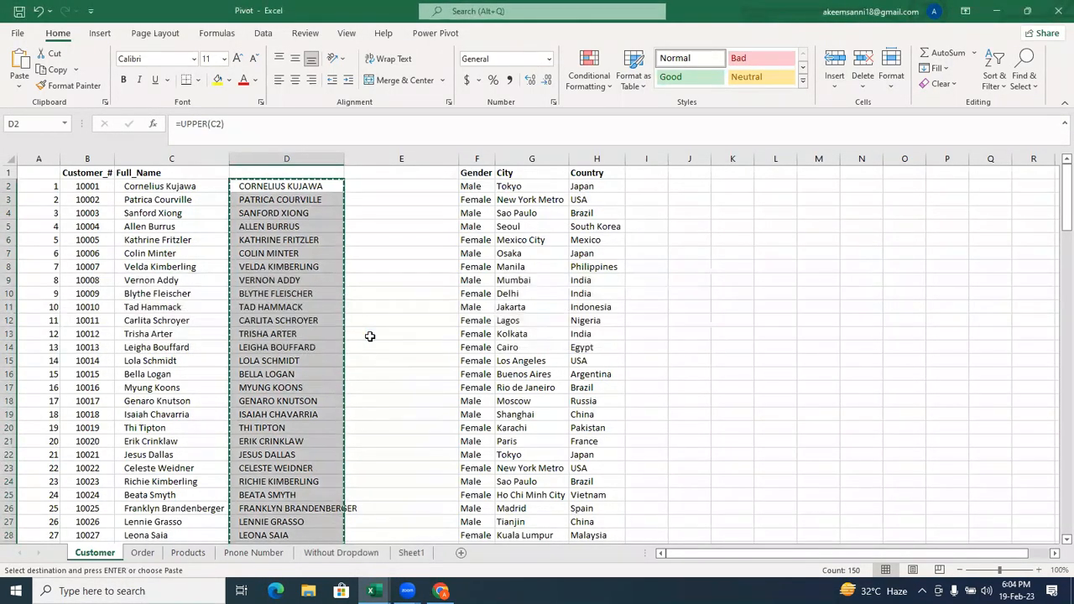
Reselect D2:D151 from D2 downward and paste the copied names over the UPPER formulas as values.
left_click(285, 280)
left_click(263, 186)
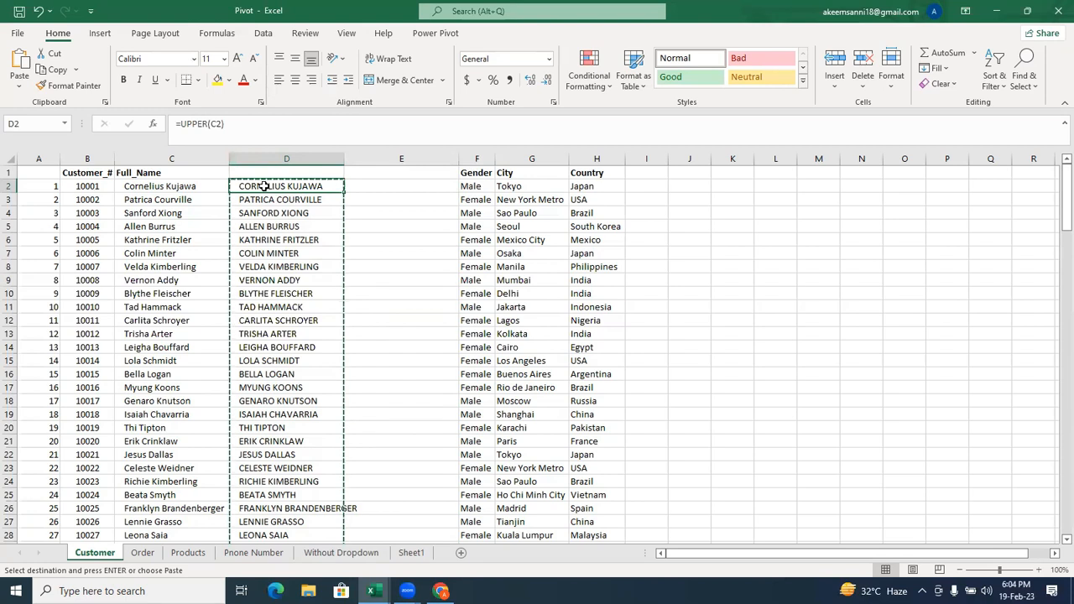
key("ctrl+shift+Down")
right_click(265, 188)
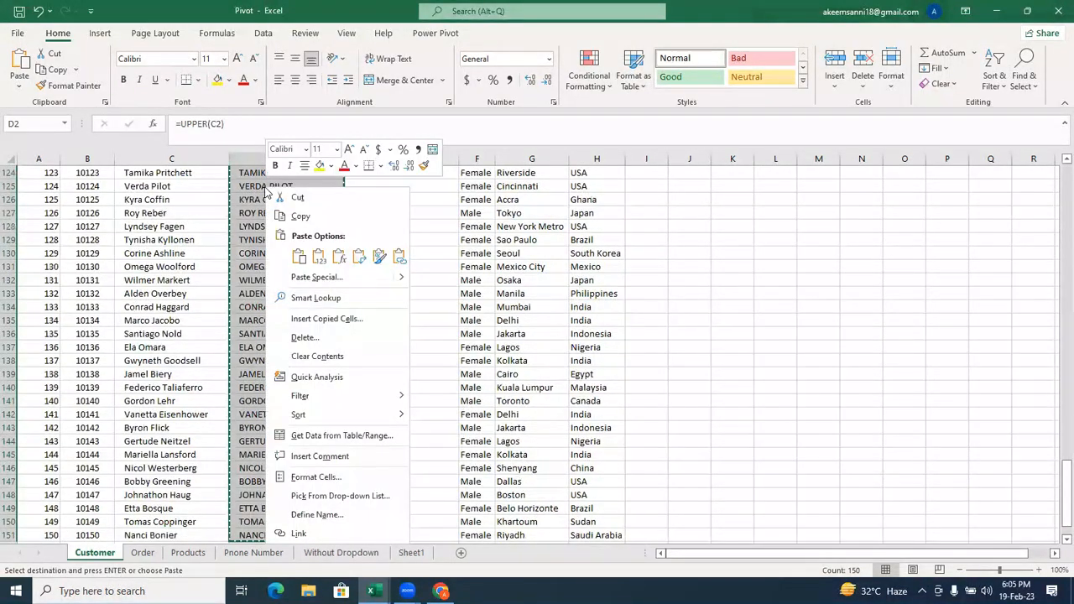
left_click(319, 263)
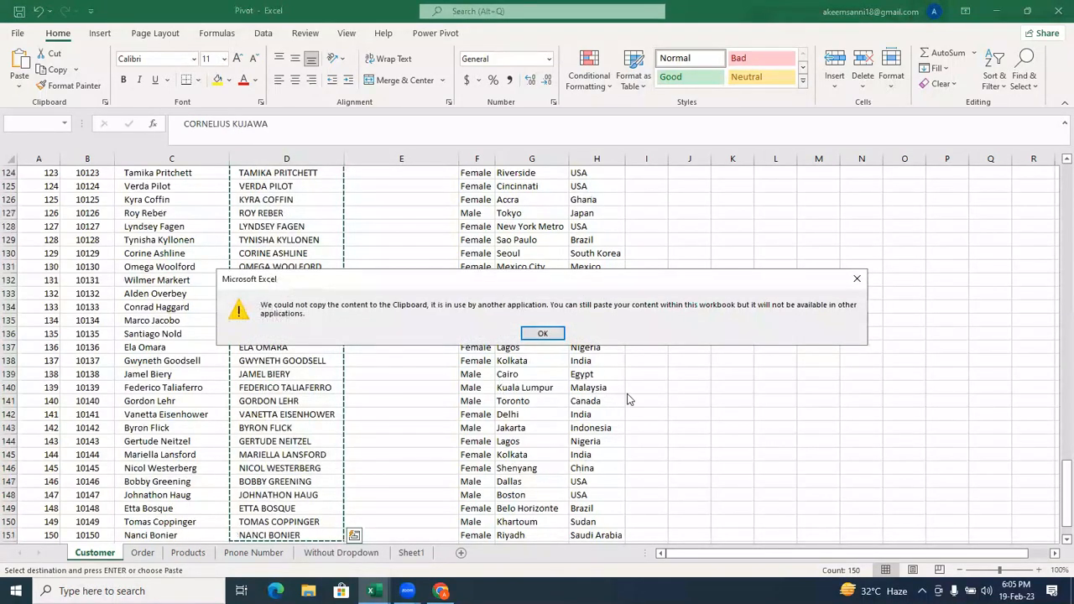
left_click(543, 334)
Check D127 and D2 for remaining formulas and compare them with the original name in C3.
left_click(291, 280)
double_click(291, 280)
left_click(284, 213)
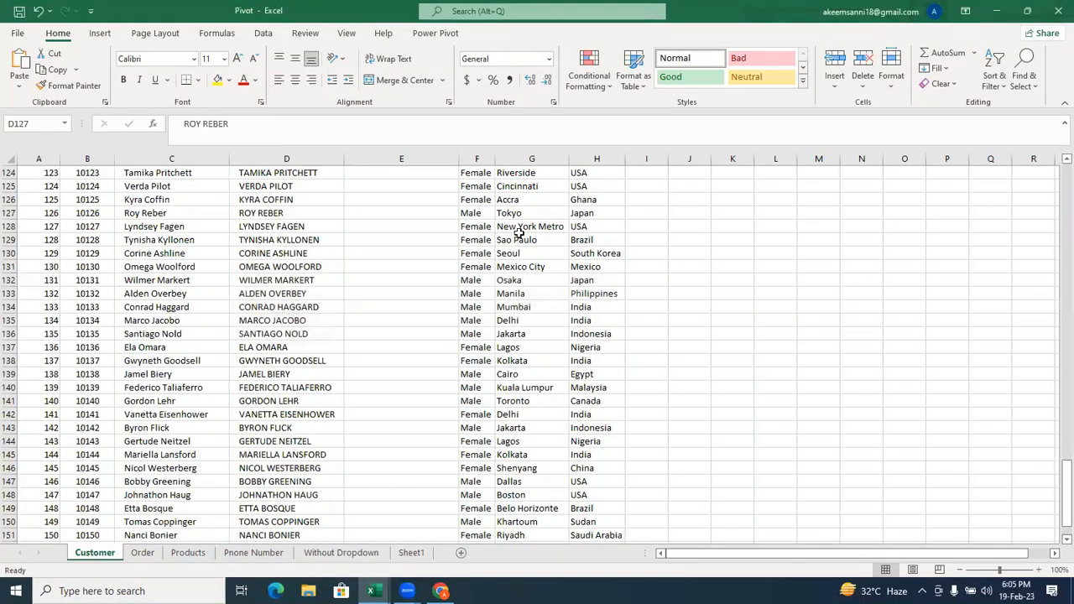
left_click_drag(1063, 514, 1056, 215)
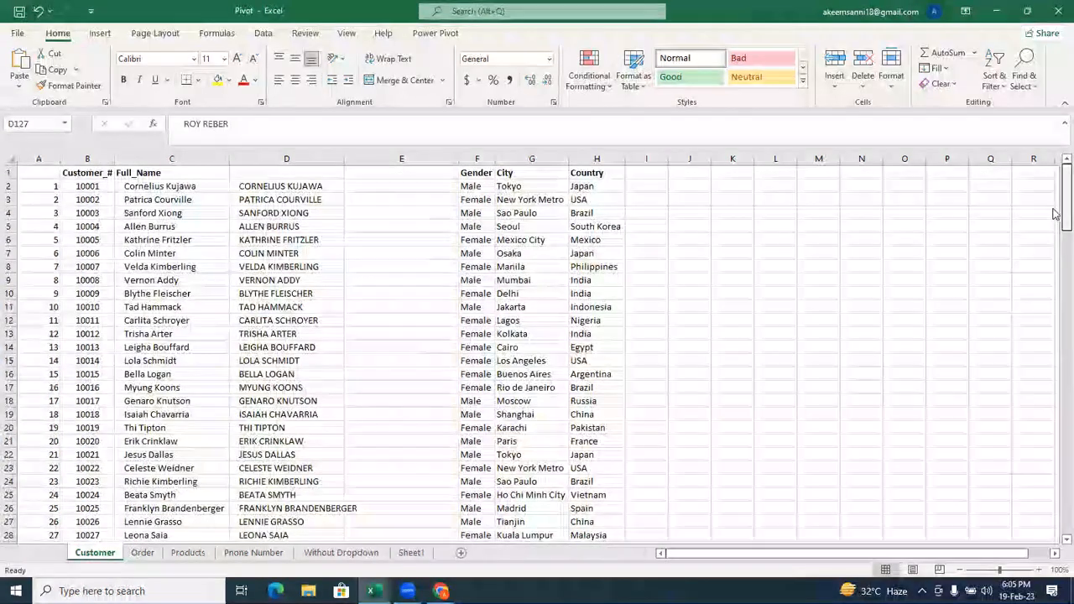
left_click(181, 199)
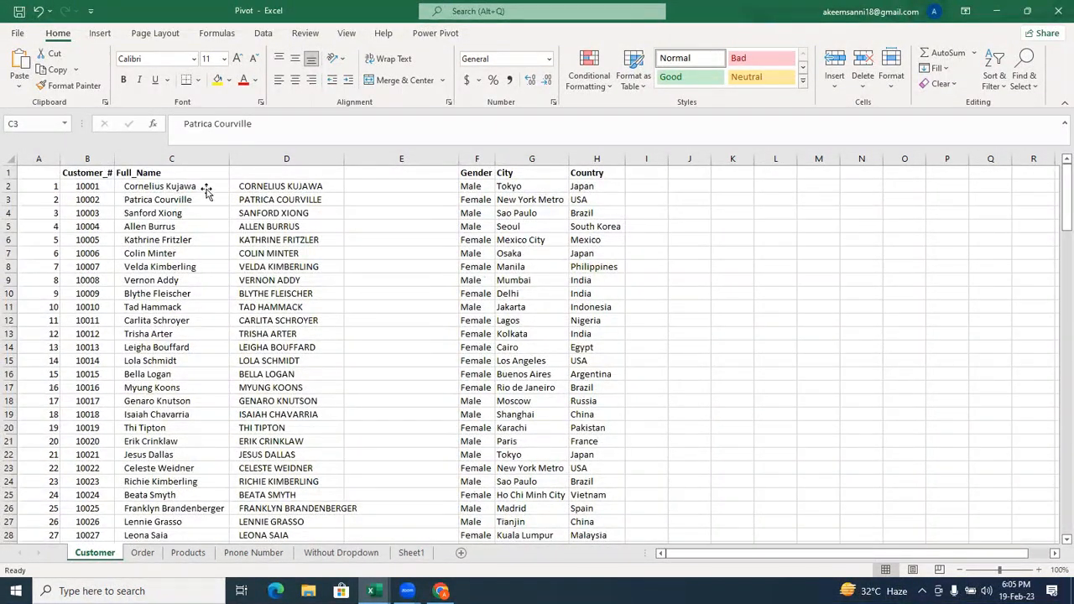
left_click(274, 185)
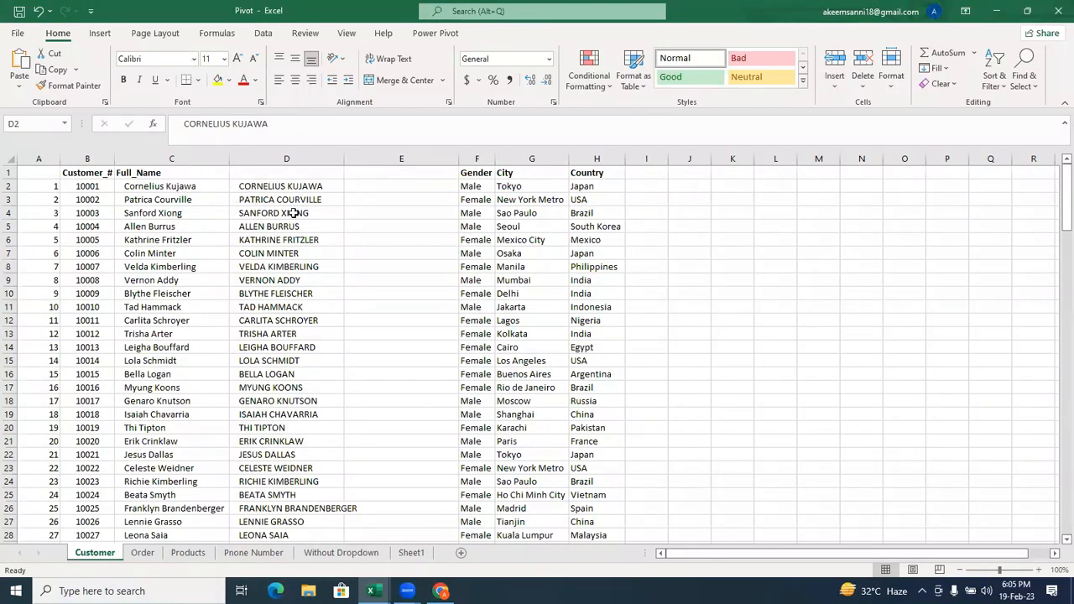
Delete the original Full_Name column C from the Customer sheet.
left_click(162, 159)
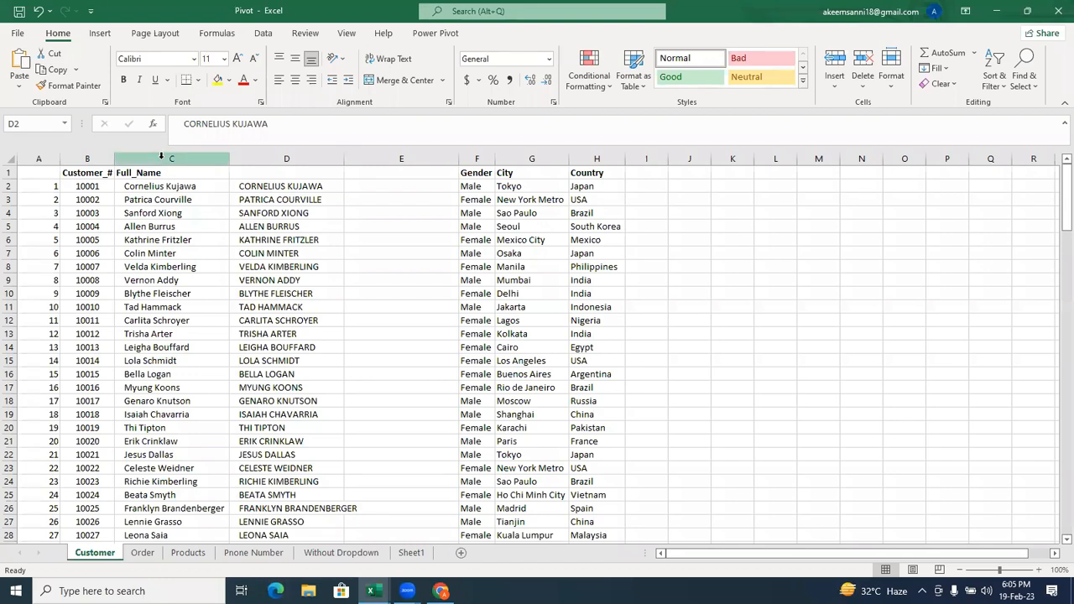
right_click(162, 161)
left_click(141, 159)
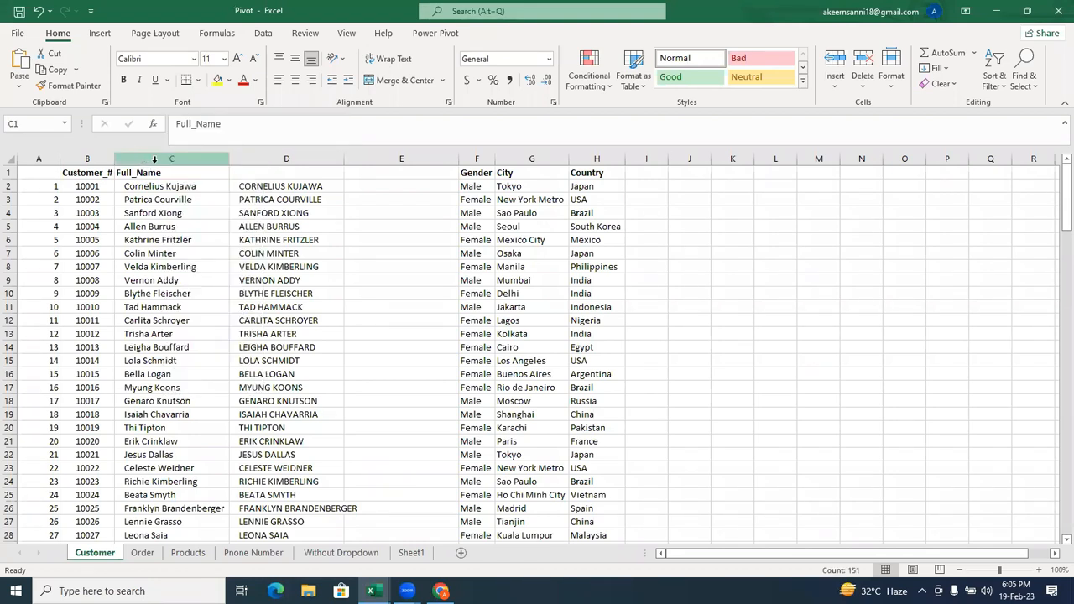
right_click(155, 160)
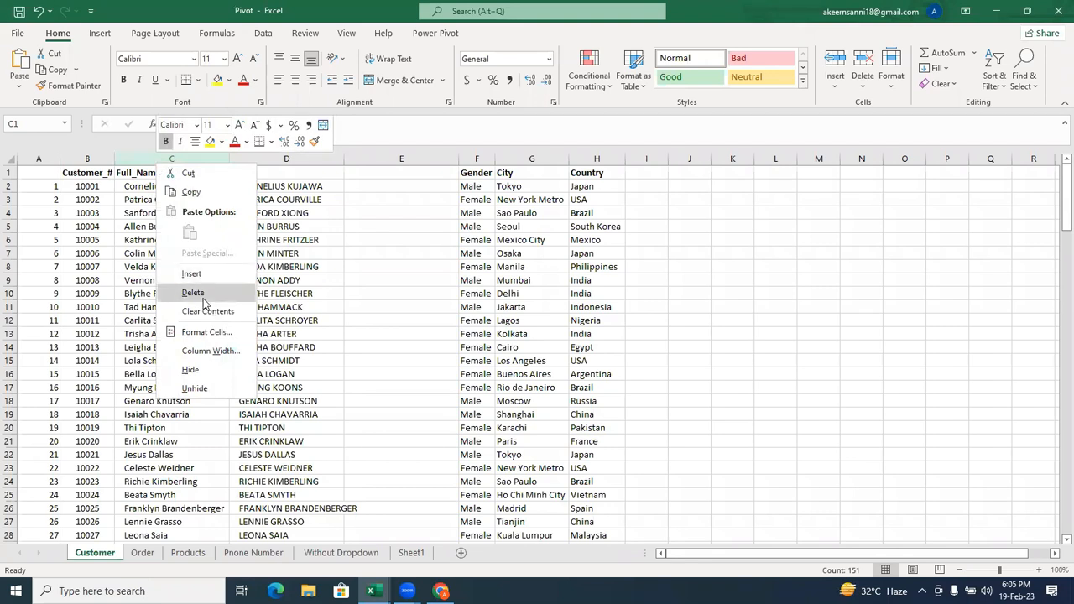
left_click(193, 292)
Inspect the contents of C6, C2 and C5 in the uppercase name column.
left_click(201, 237)
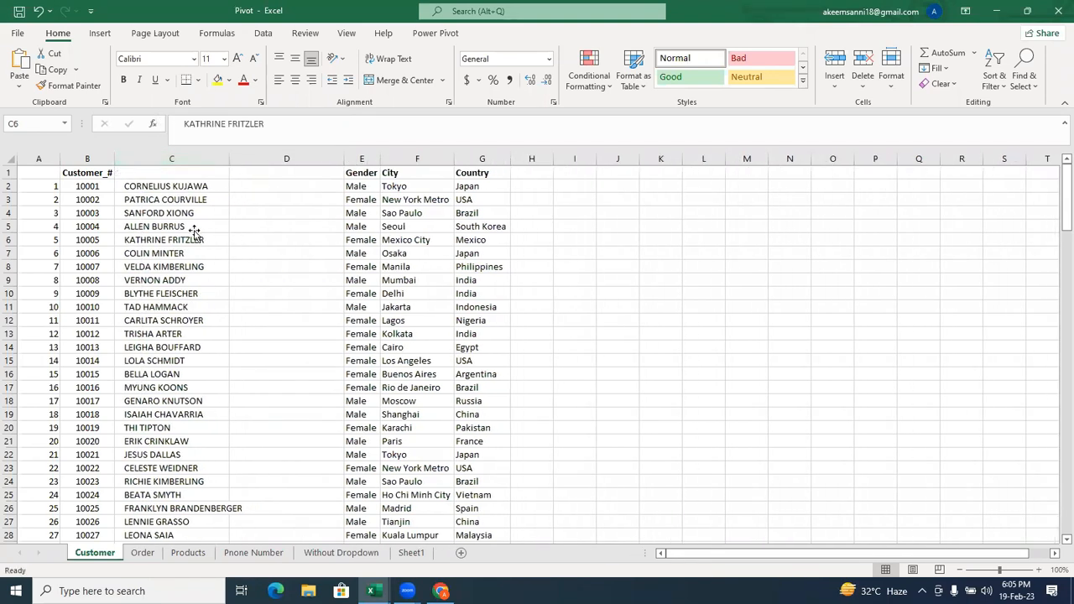
left_click(169, 185)
left_click(192, 224)
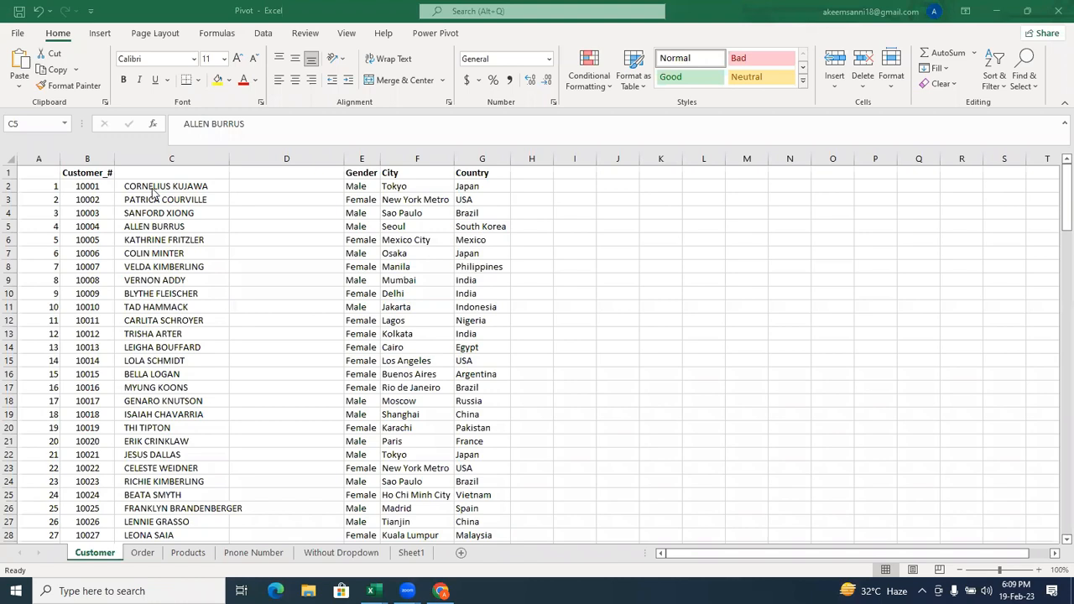
left_click(23, 90)
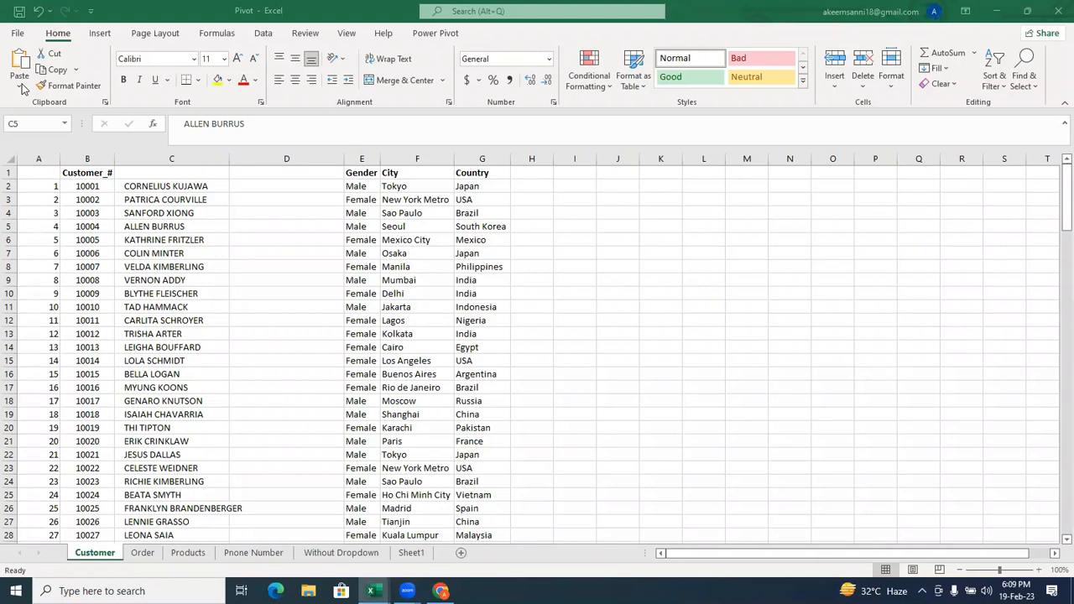
left_click(179, 187)
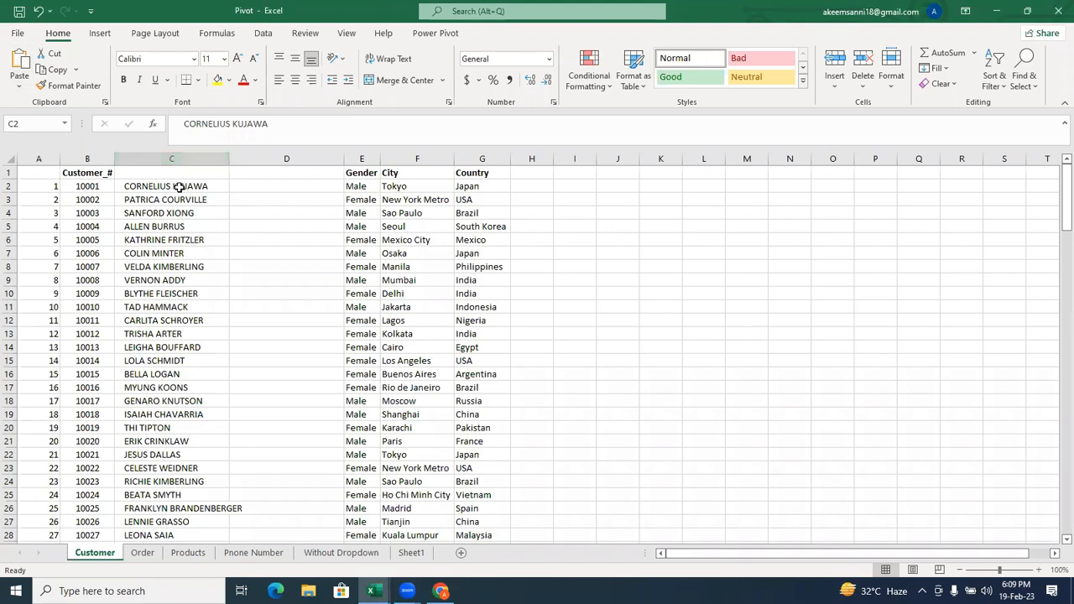